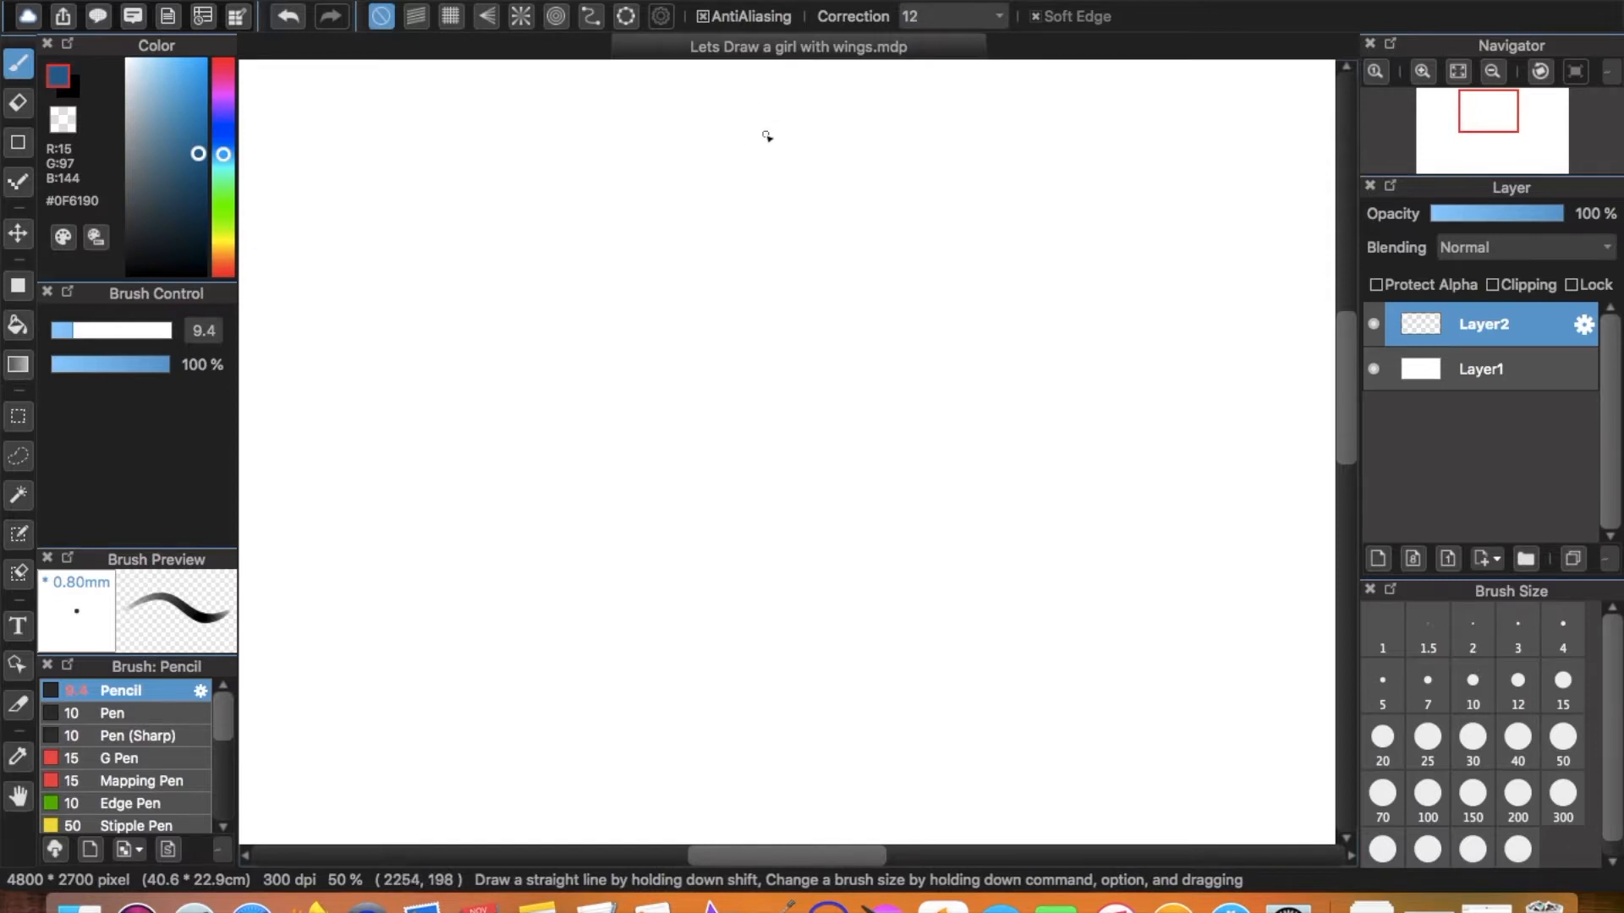
# Sketch a circle for the head with the blue Pencil and add a slightly curved vertical face guideline extending below it.
pyautogui.moveTo(735, 152); pyautogui.dragTo(647, 238)
pyautogui.moveTo(656, 319)
pyautogui.mouseDown()
pyautogui.moveTo(806, 334)
pyautogui.moveTo(717, 170)
pyautogui.mouseUp()
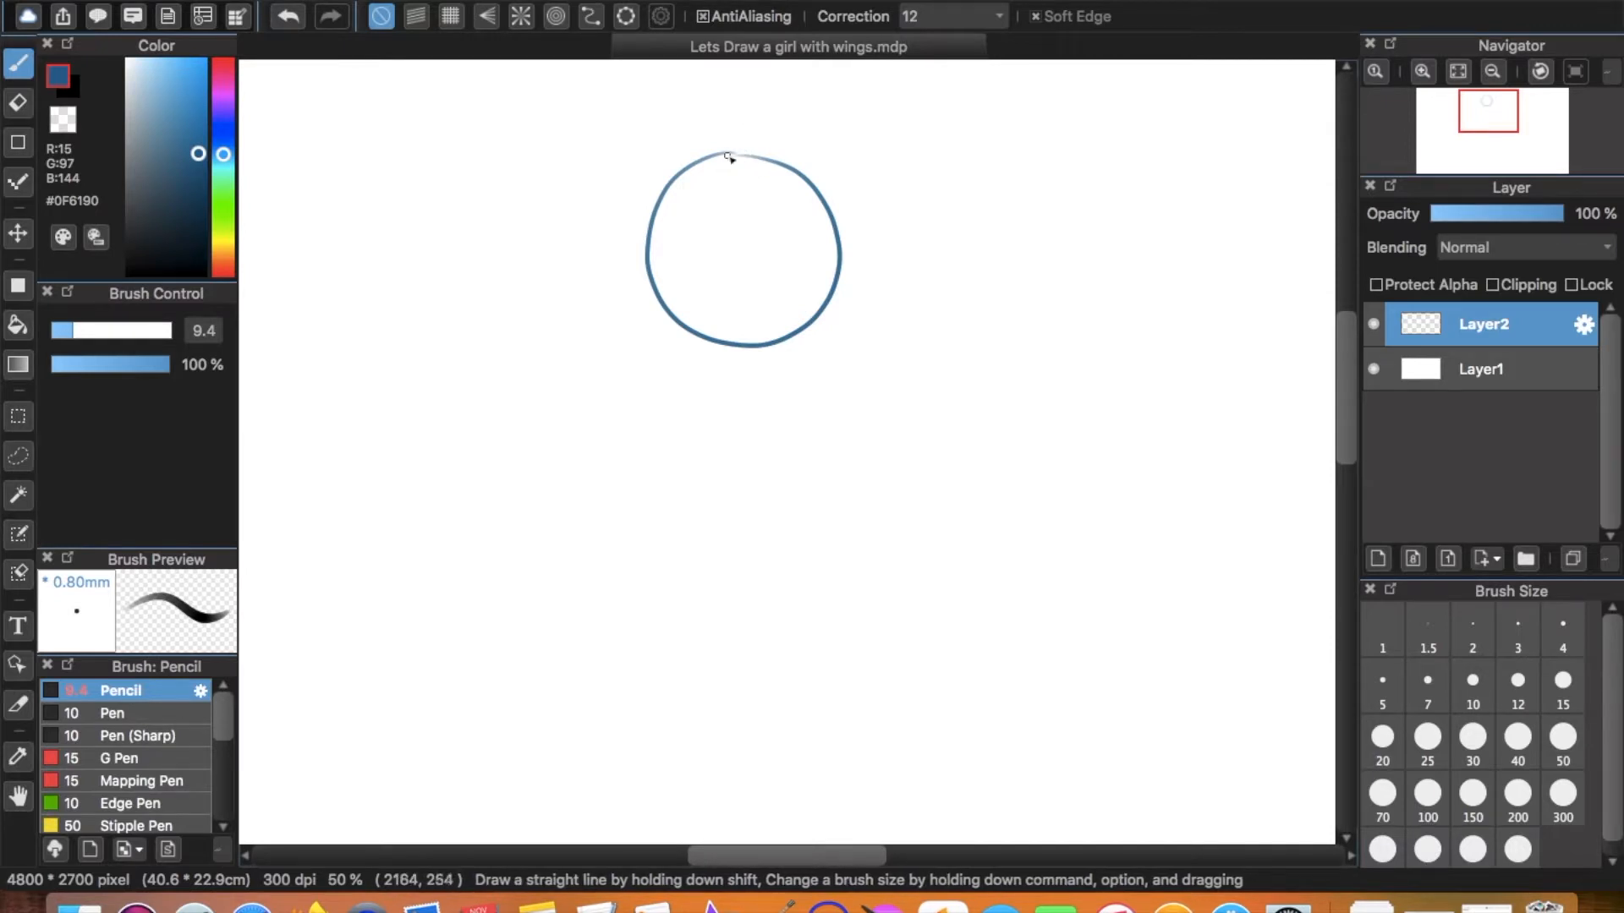
pyautogui.hotkey('ctrl', 'z')
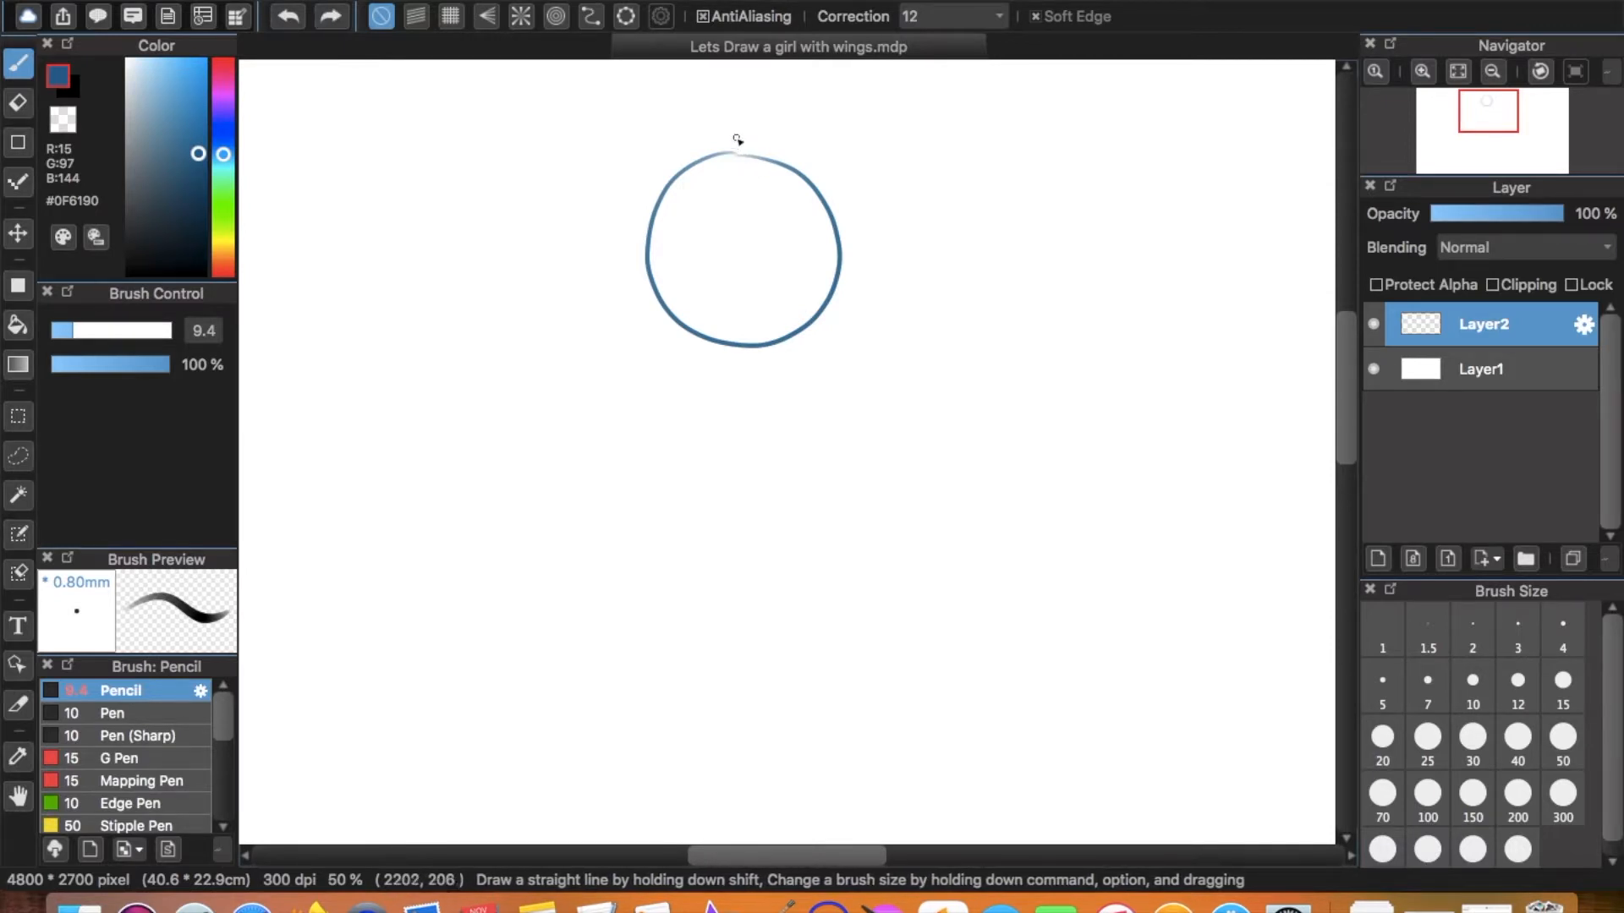
pyautogui.moveTo(731, 140); pyautogui.dragTo(724, 407)
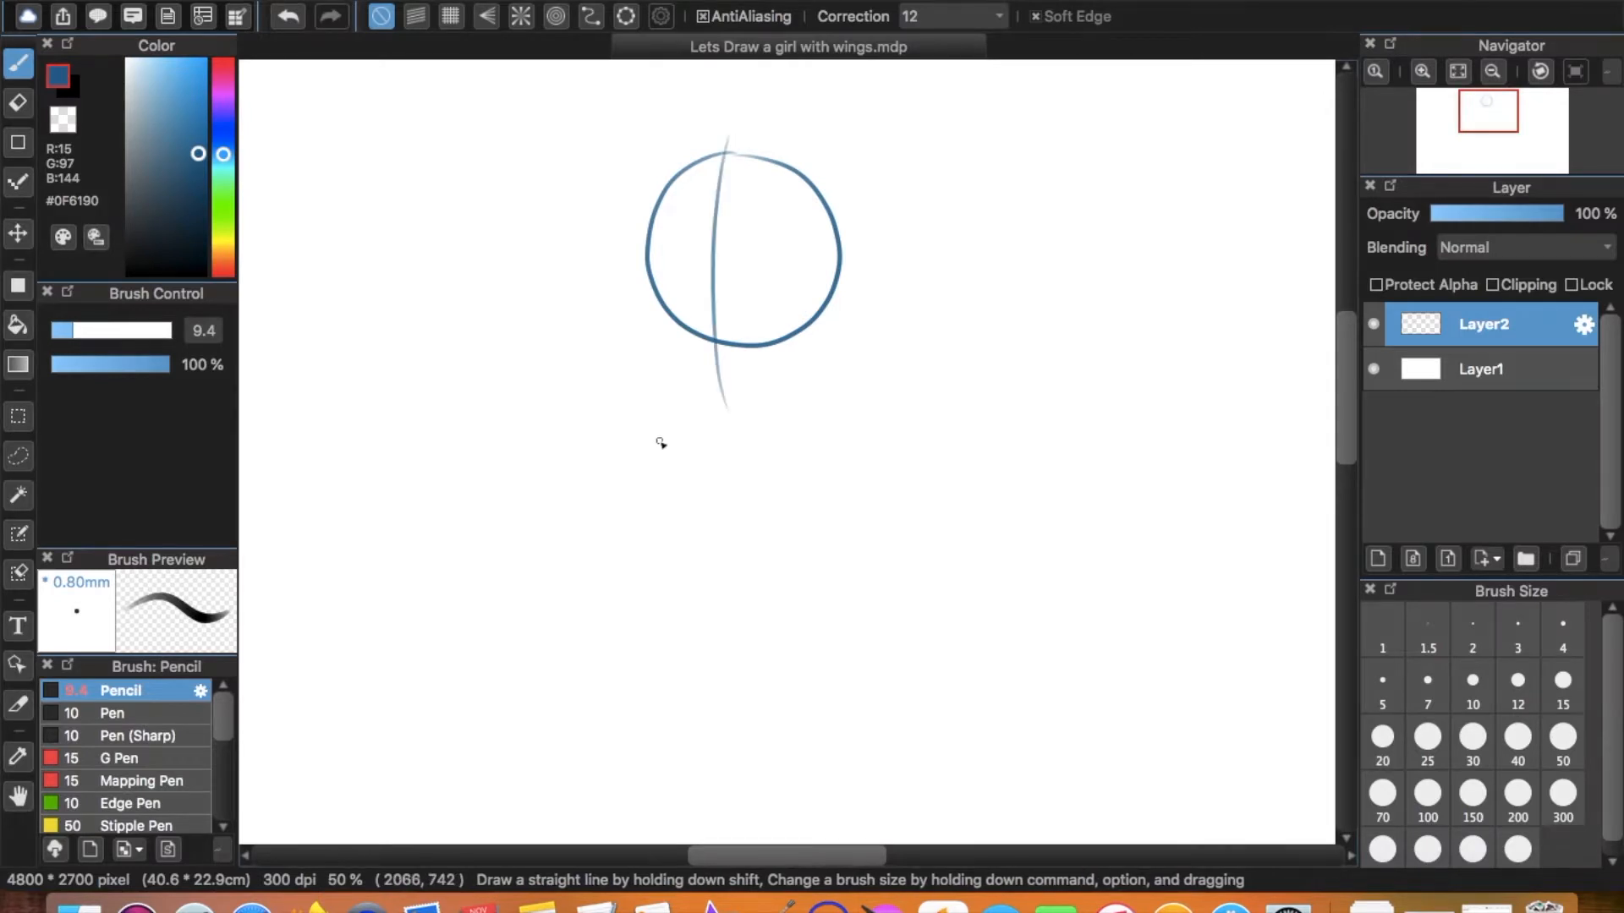
pyautogui.moveTo(721, 342)
pyautogui.mouseDown()
pyautogui.moveTo(807, 315)
pyautogui.moveTo(838, 280)
pyautogui.moveTo(721, 342)
pyautogui.moveTo(812, 317)
pyautogui.moveTo(801, 336)
pyautogui.mouseUp()
pyautogui.press('super+z')
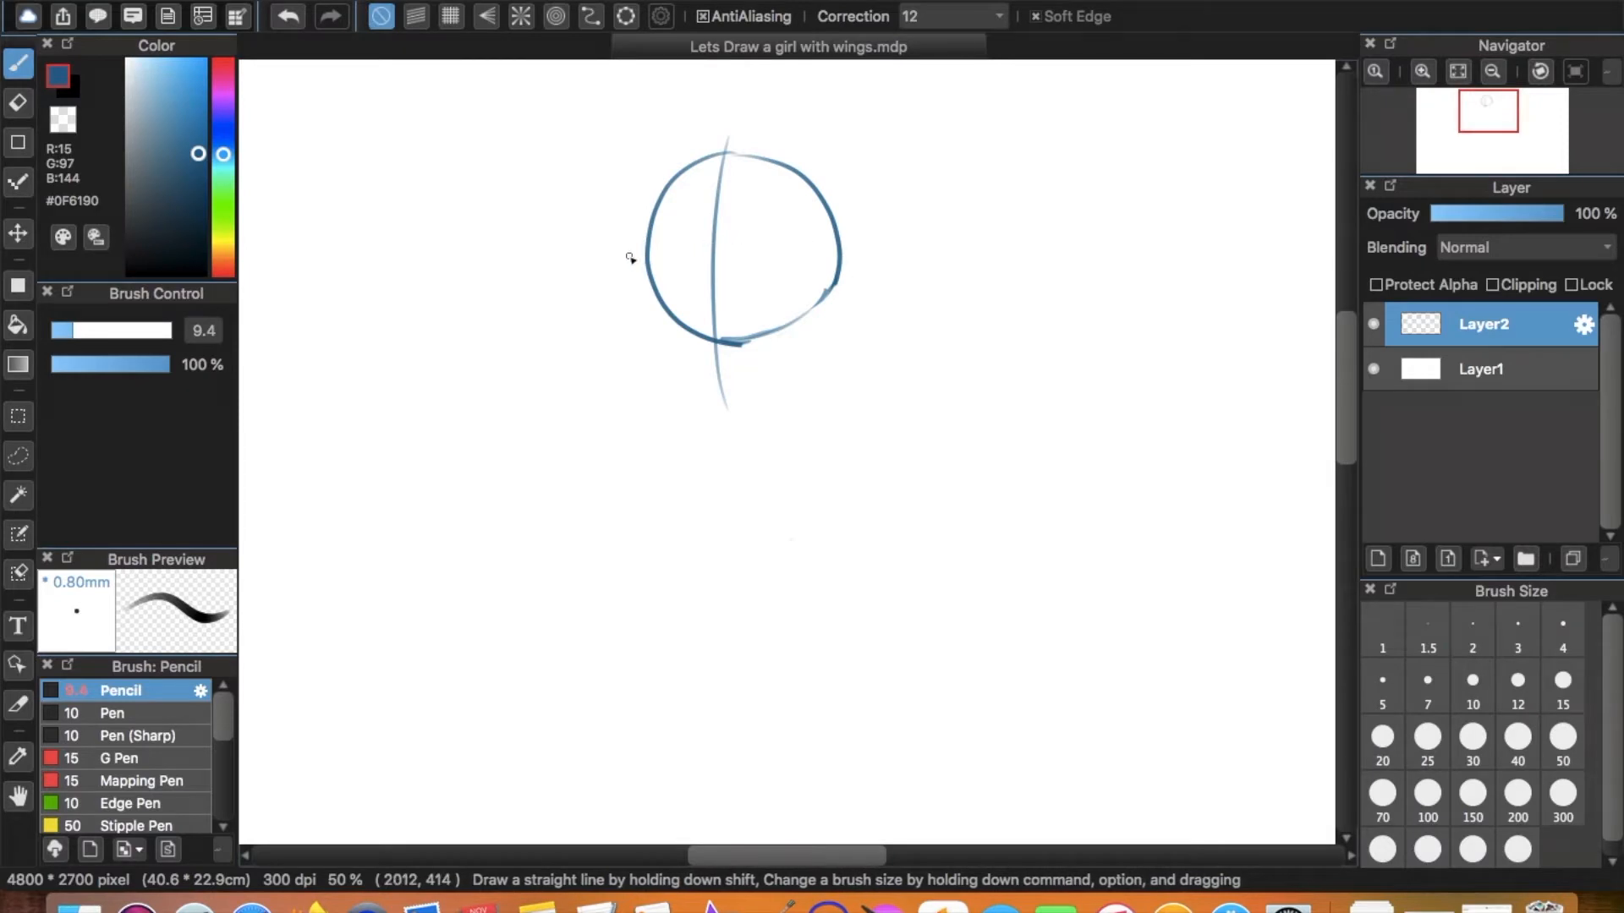
# Draw a gently arched horizontal eye guideline across the head circle, redrawing it until the curve fits.
pyautogui.moveTo(634, 271); pyautogui.dragTo(858, 270)
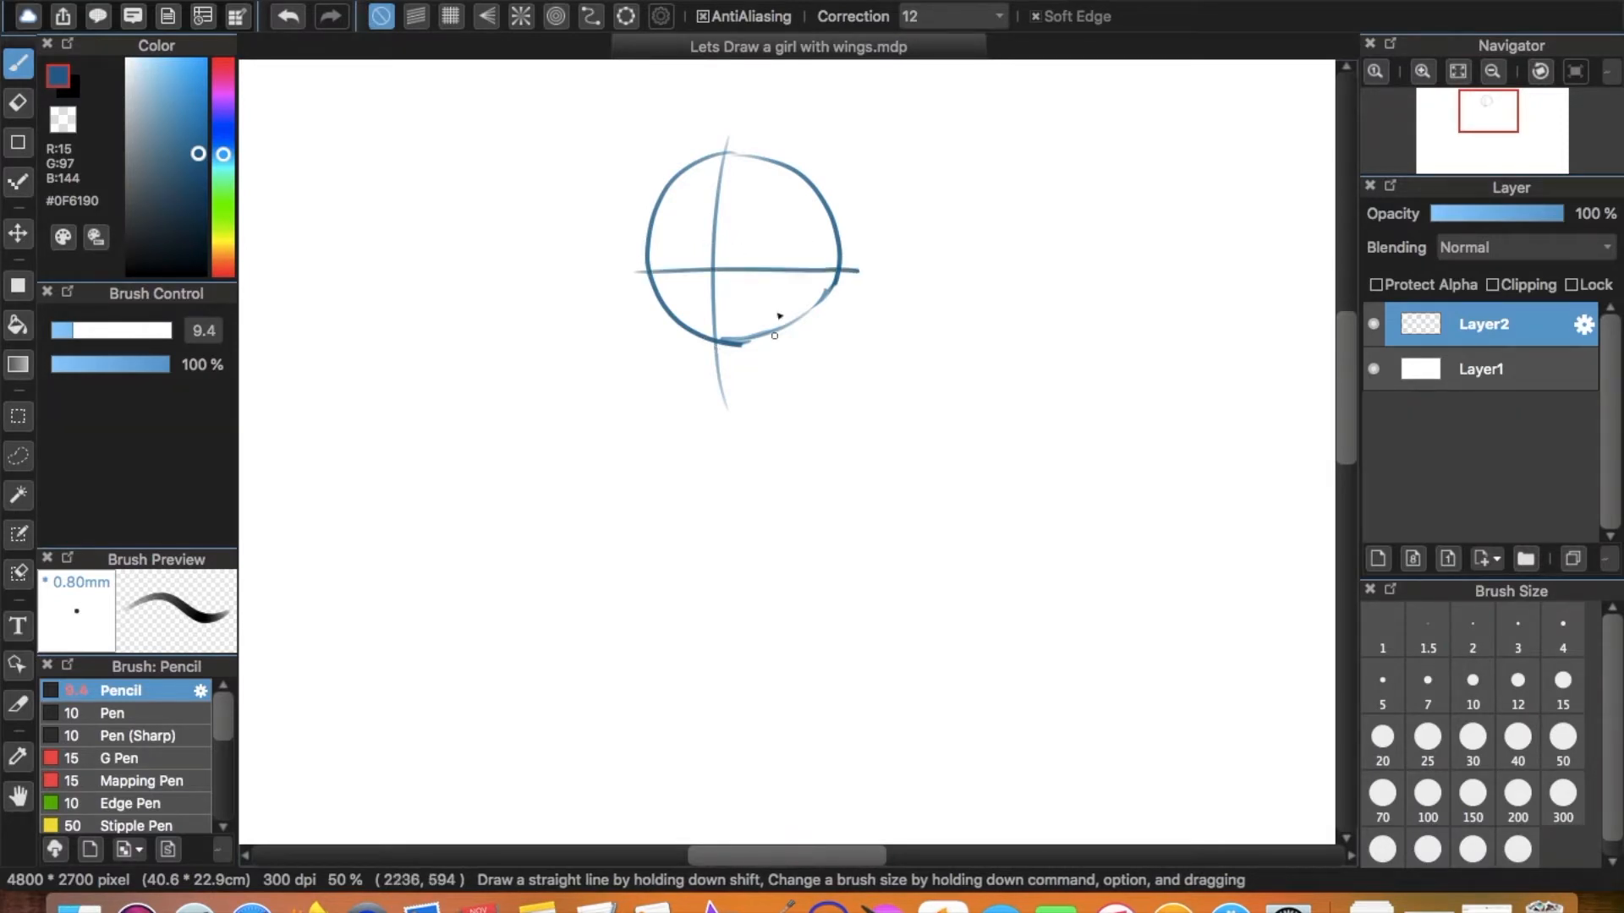
pyautogui.press('super+z')
pyautogui.moveTo(643, 258); pyautogui.dragTo(858, 252)
pyautogui.press('super+z')
pyautogui.moveTo(643, 265); pyautogui.dragTo(856, 270)
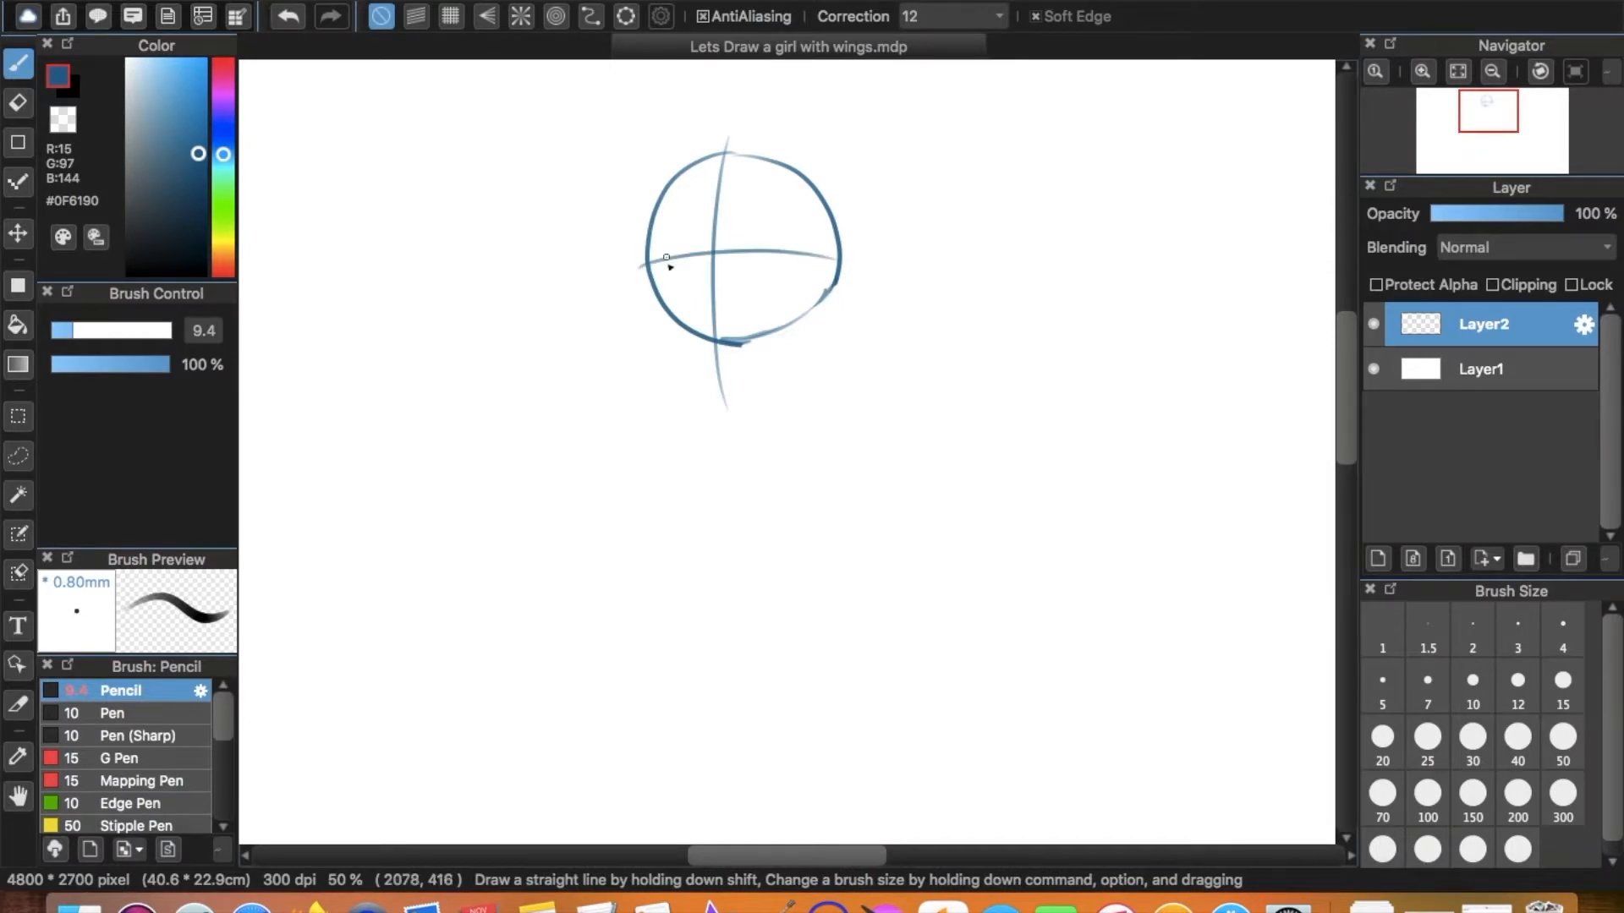
# Sketch both sides of the face as slightly inward-slanting lines running down from the eye guideline.
pyautogui.moveTo(647, 270); pyautogui.dragTo(658, 345)
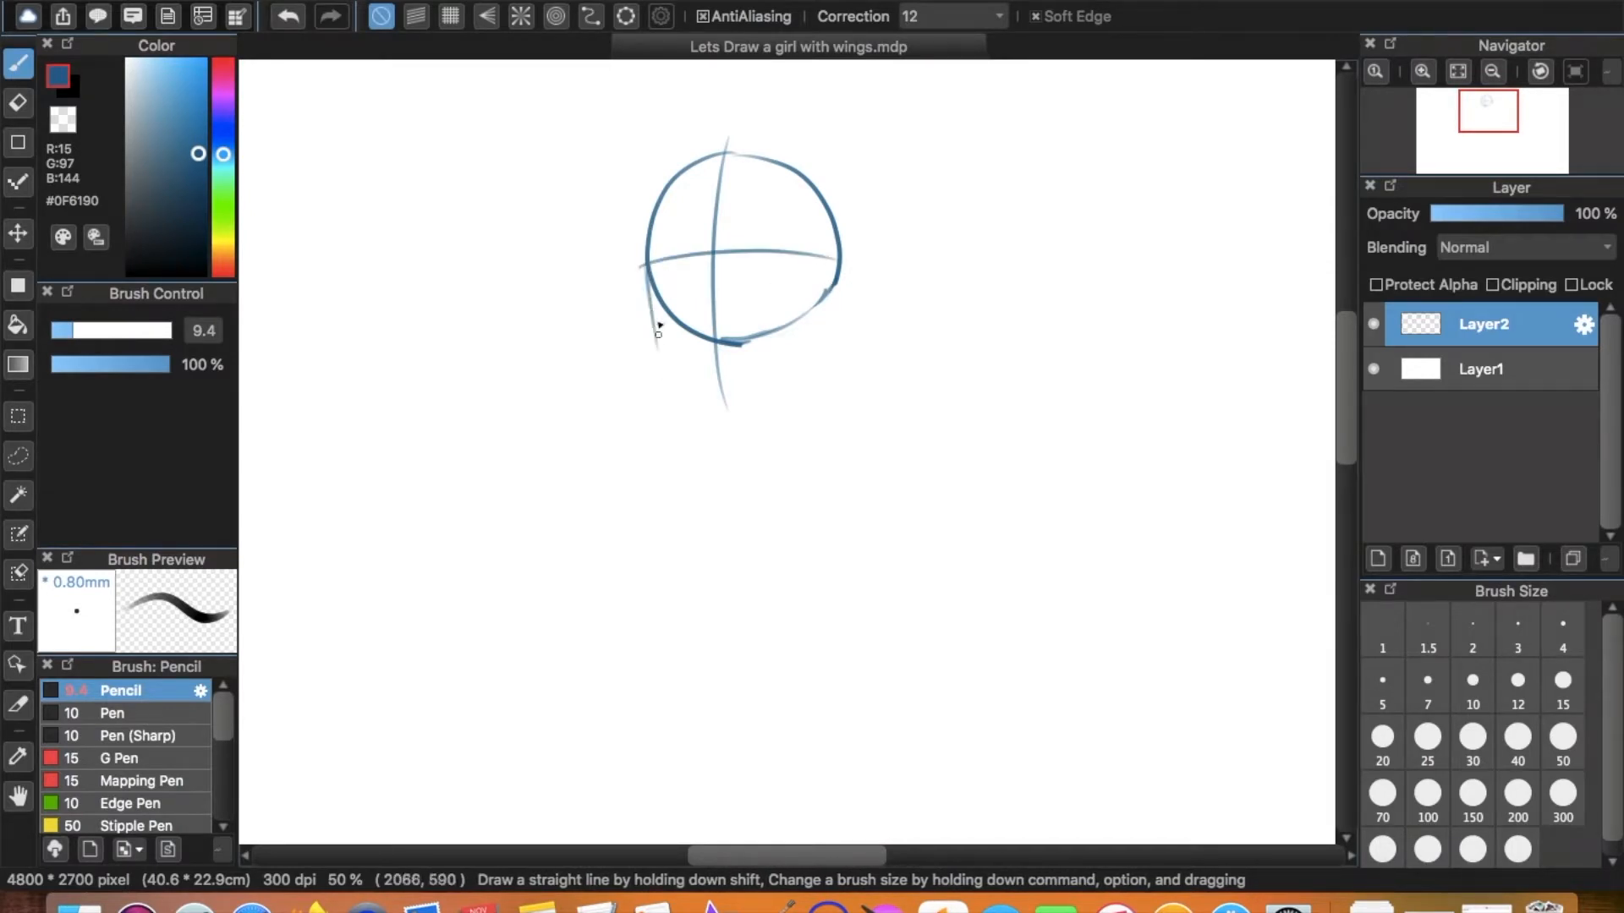
pyautogui.moveTo(647, 275); pyautogui.dragTo(661, 363)
pyautogui.moveTo(834, 250); pyautogui.dragTo(814, 357)
pyautogui.moveTo(828, 257); pyautogui.dragTo(811, 345)
pyautogui.moveTo(830, 280); pyautogui.dragTo(814, 359)
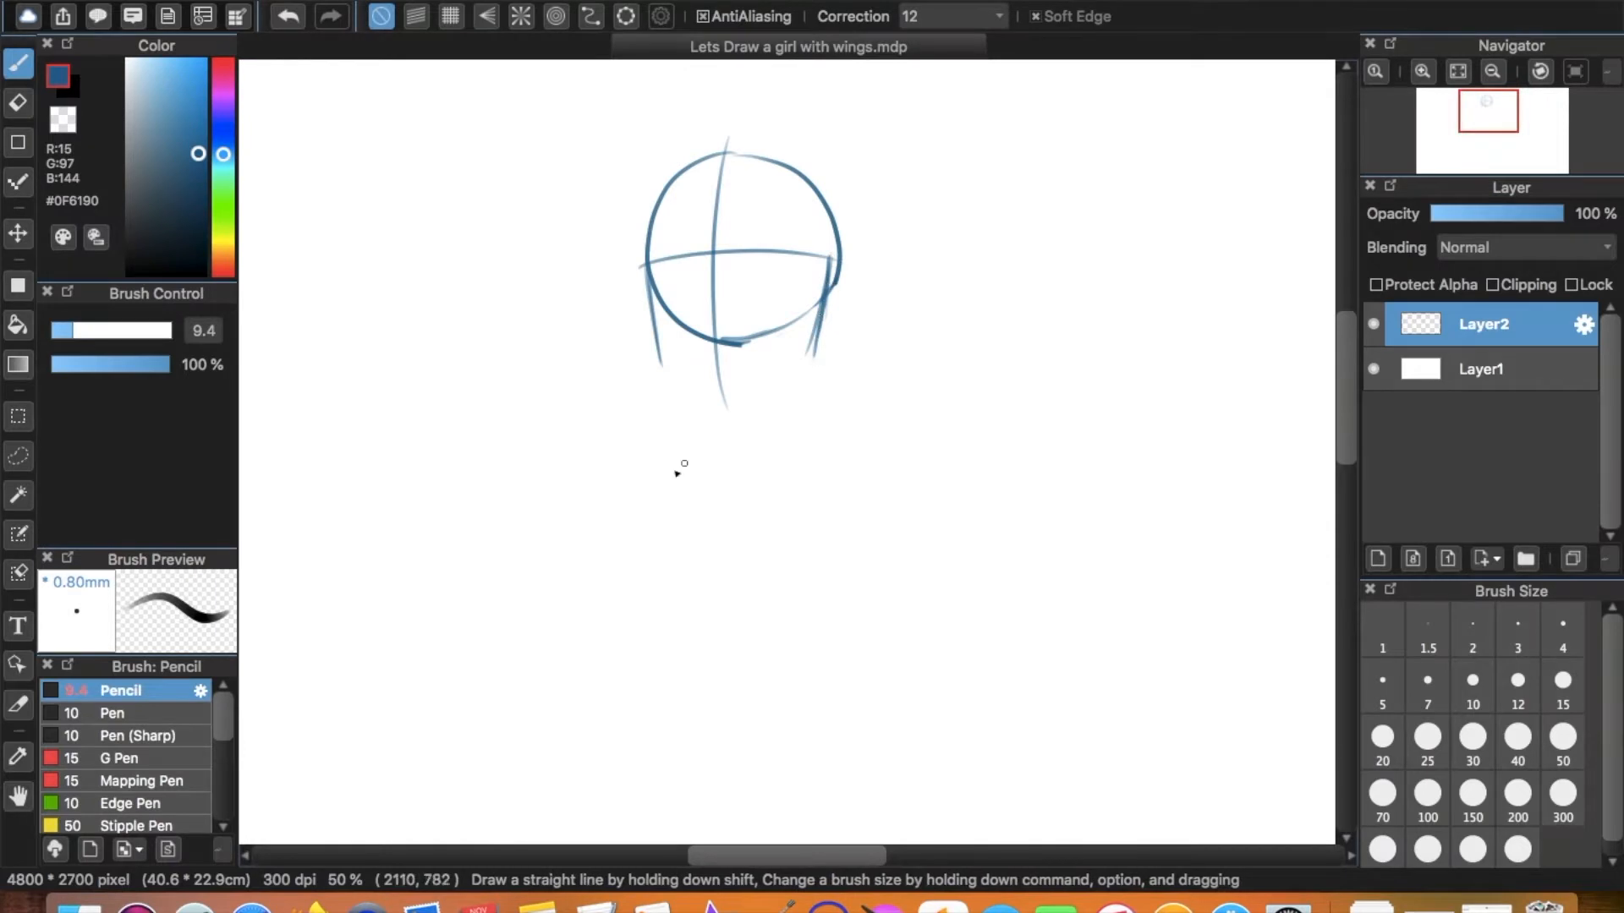
# Sketch the jaw tapering to a chin on the vertical guideline and erase the stray marks along the jawline.
pyautogui.moveTo(661, 367); pyautogui.dragTo(705, 421)
pyautogui.press('super+z')
pyautogui.moveTo(820, 344)
pyautogui.mouseDown()
pyautogui.moveTo(802, 386)
pyautogui.moveTo(807, 372)
pyautogui.moveTo(715, 419)
pyautogui.mouseUp()
pyautogui.moveTo(672, 377)
pyautogui.mouseDown()
pyautogui.moveTo(722, 412)
pyautogui.moveTo(670, 388)
pyautogui.moveTo(710, 422)
pyautogui.moveTo(665, 390)
pyautogui.moveTo(713, 433)
pyautogui.moveTo(676, 404)
pyautogui.moveTo(764, 416)
pyautogui.mouseUp()
pyautogui.press('super+z')
pyautogui.press('e')
pyautogui.press('b')
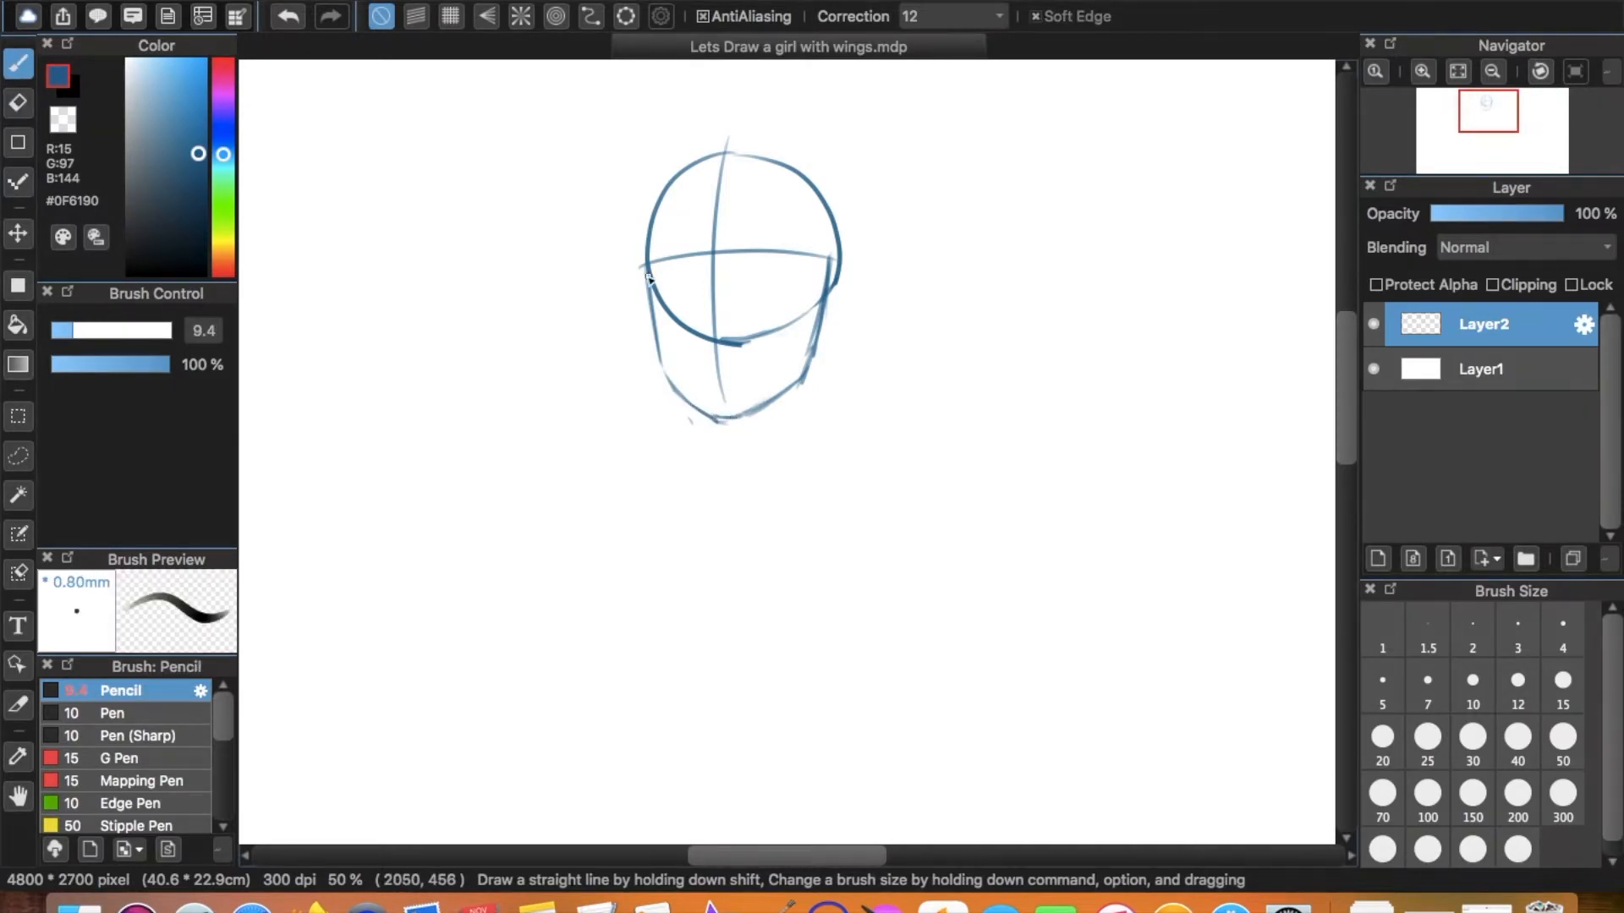
pyautogui.press('e')
pyautogui.moveTo(669, 390); pyautogui.dragTo(702, 414)
pyautogui.press('b')
# Sample the sketch's blue (#3278A0) and draw both sides of the neck flaring out below the jaw.
pyautogui.scroll(-3, 786, 389)
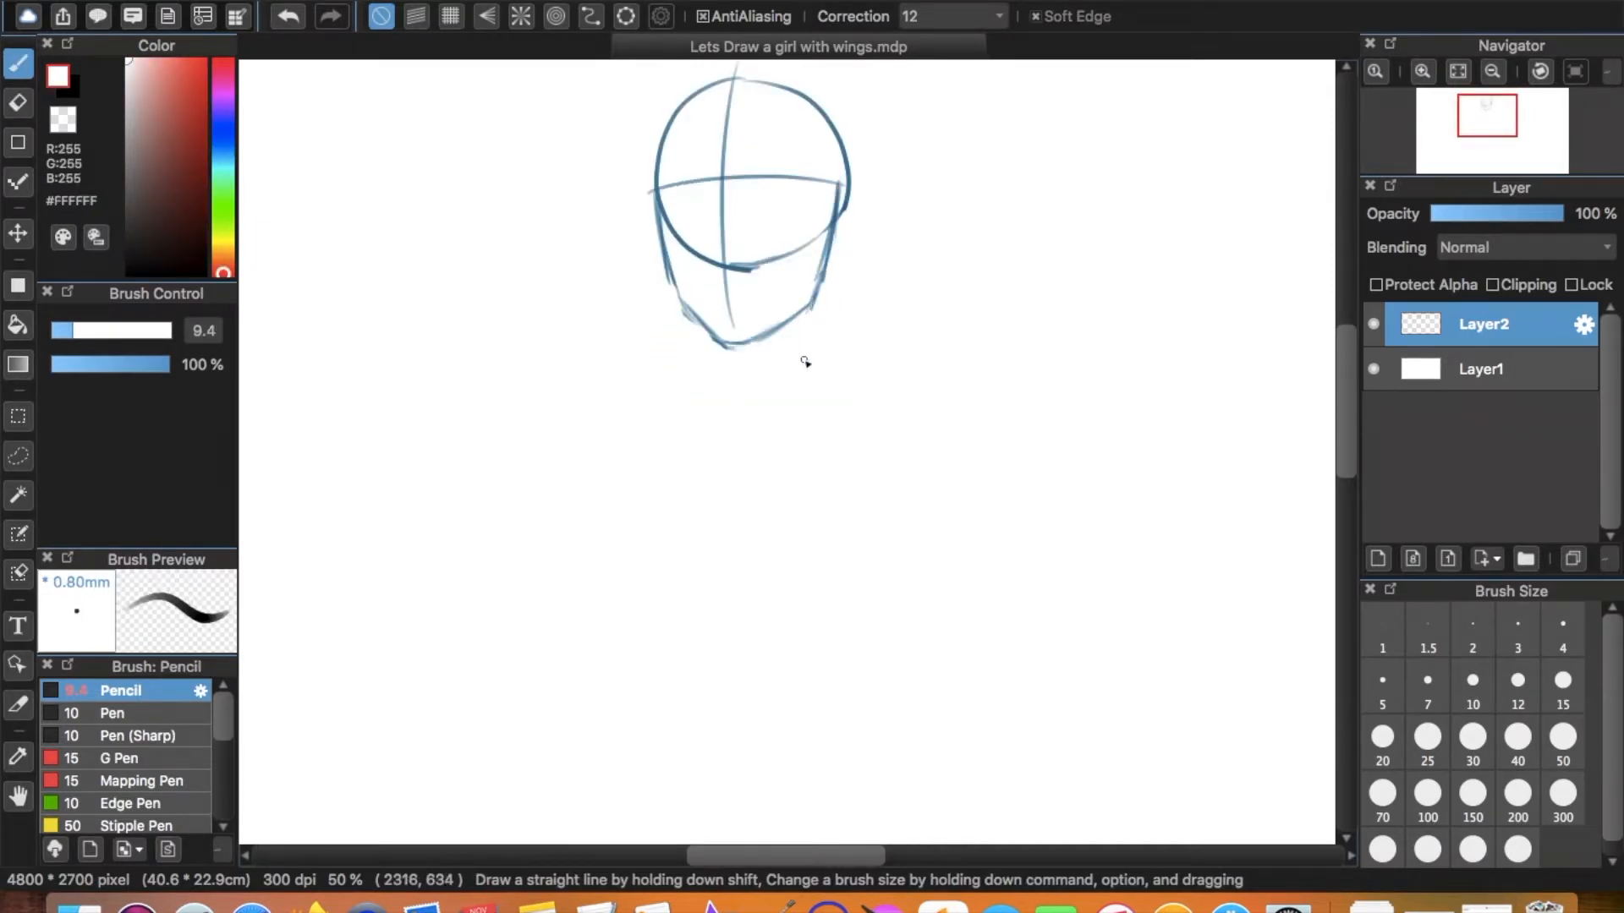
pyautogui.keyDown('alt'); pyautogui.click(806, 330); pyautogui.keyUp('alt')
pyautogui.moveTo(812, 302)
pyautogui.mouseDown()
pyautogui.moveTo(811, 338)
pyautogui.moveTo(814, 320)
pyautogui.mouseUp()
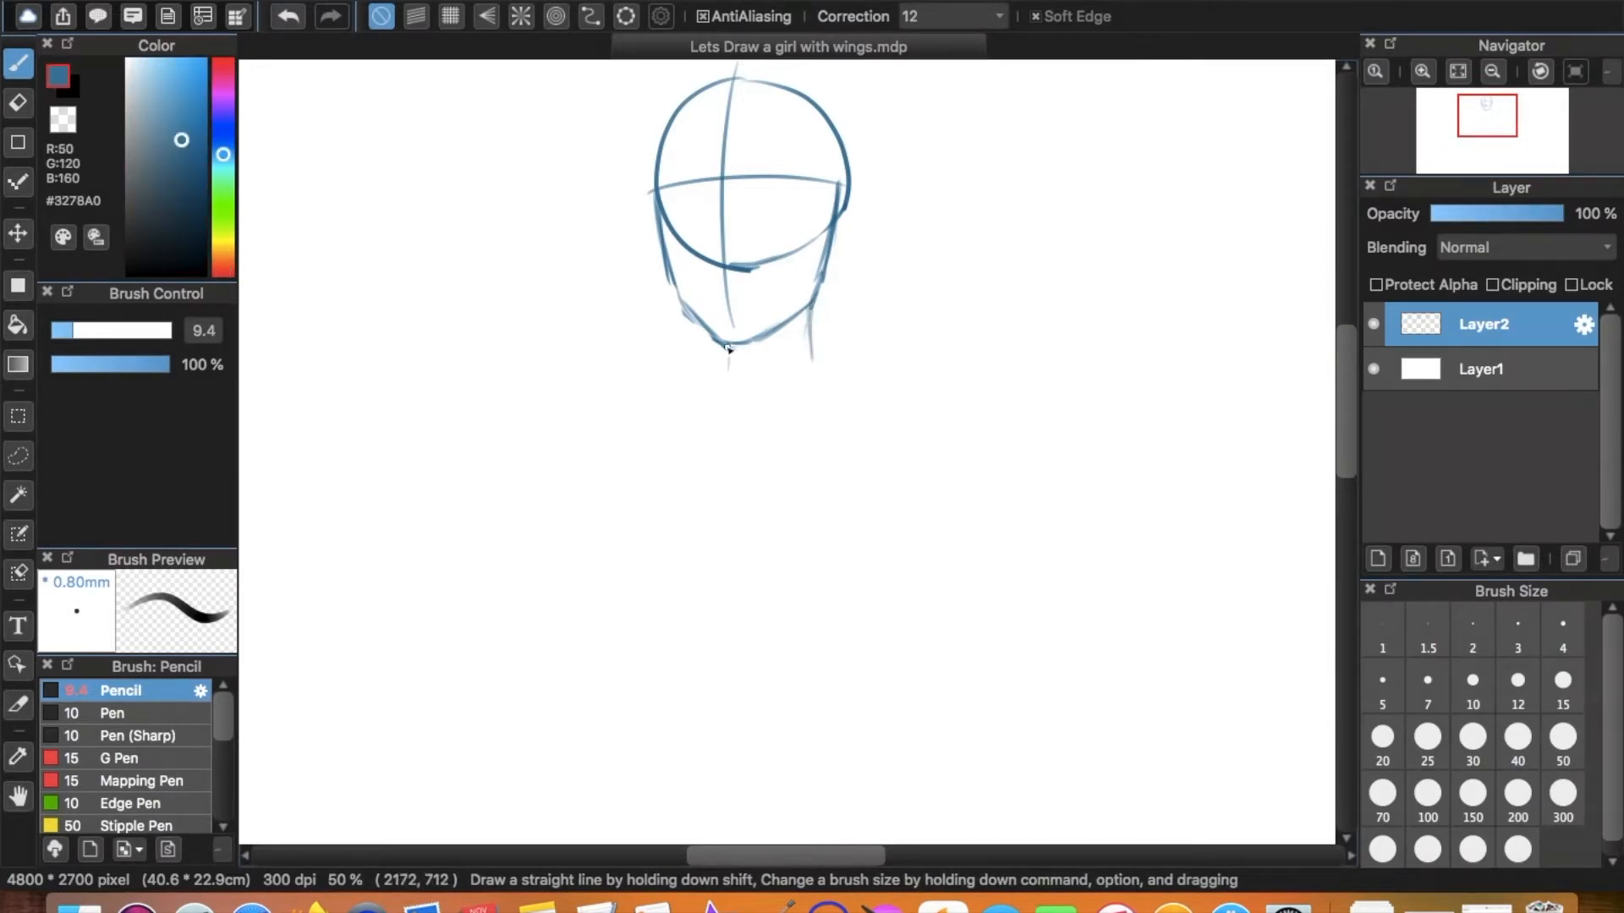
pyautogui.moveTo(725, 350); pyautogui.dragTo(709, 389)
pyautogui.moveTo(813, 311); pyautogui.dragTo(823, 383)
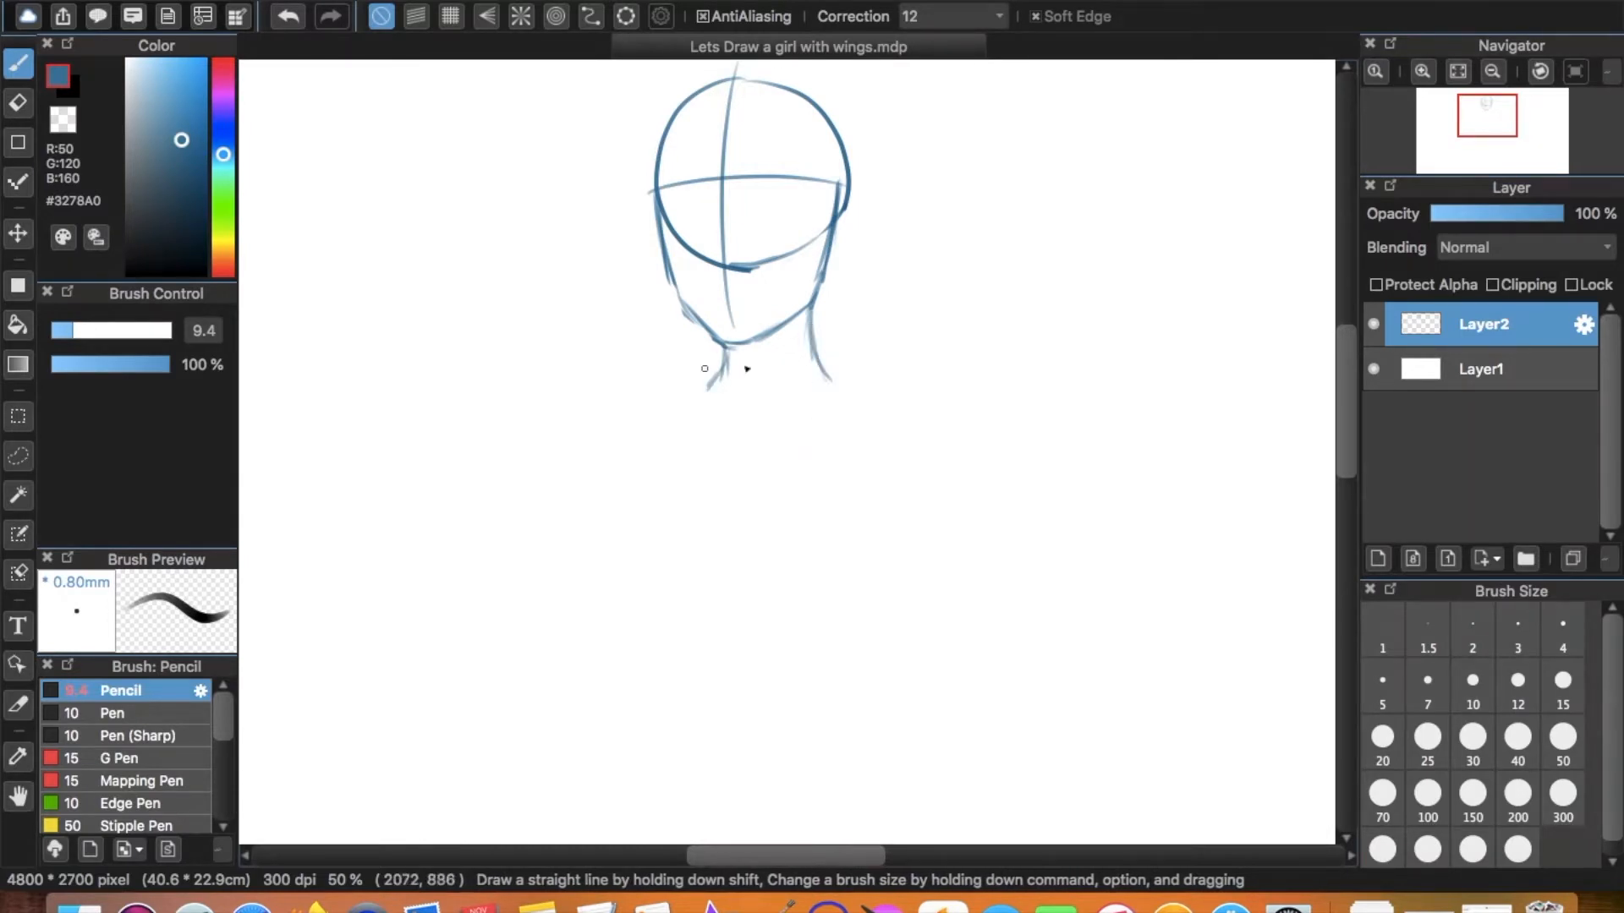
pyautogui.moveTo(726, 356); pyautogui.dragTo(709, 396)
pyautogui.moveTo(812, 336); pyautogui.dragTo(833, 390)
pyautogui.press('super+z')
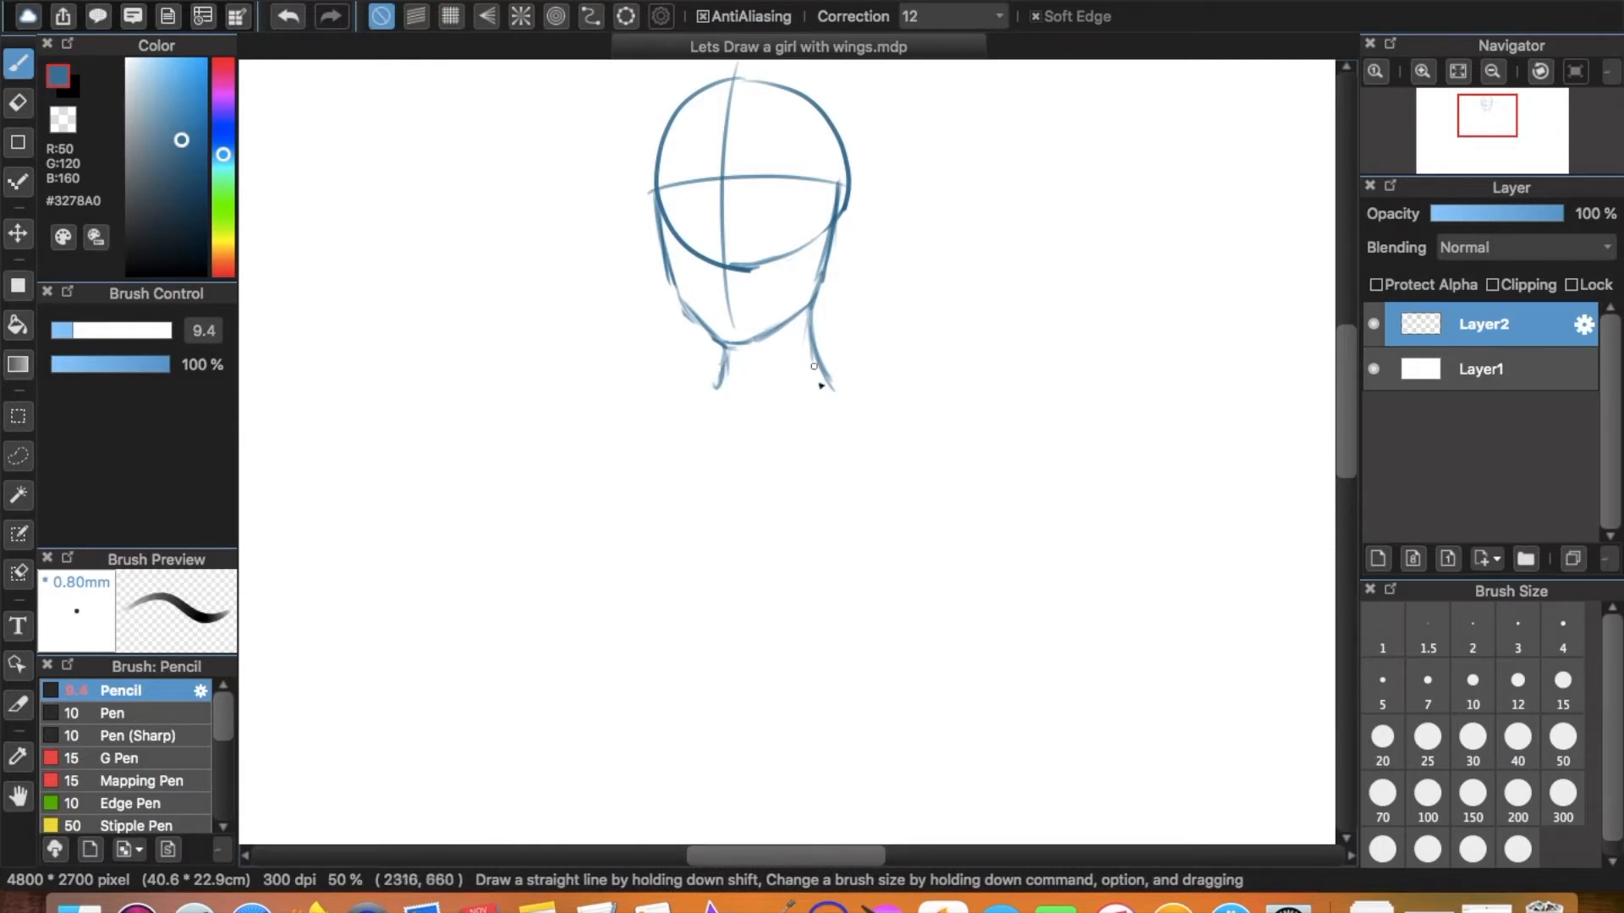
# Sketch the base of the neck and the shoulders, with circular shoulder joints connected by a slightly tilted line.
pyautogui.moveTo(729, 406)
pyautogui.mouseDown()
pyautogui.moveTo(812, 398)
pyautogui.moveTo(771, 408)
pyautogui.mouseUp()
pyautogui.moveTo(594, 381)
pyautogui.mouseDown()
pyautogui.moveTo(580, 406)
pyautogui.moveTo(622, 378)
pyautogui.moveTo(706, 379)
pyautogui.moveTo(552, 389)
pyautogui.mouseUp()
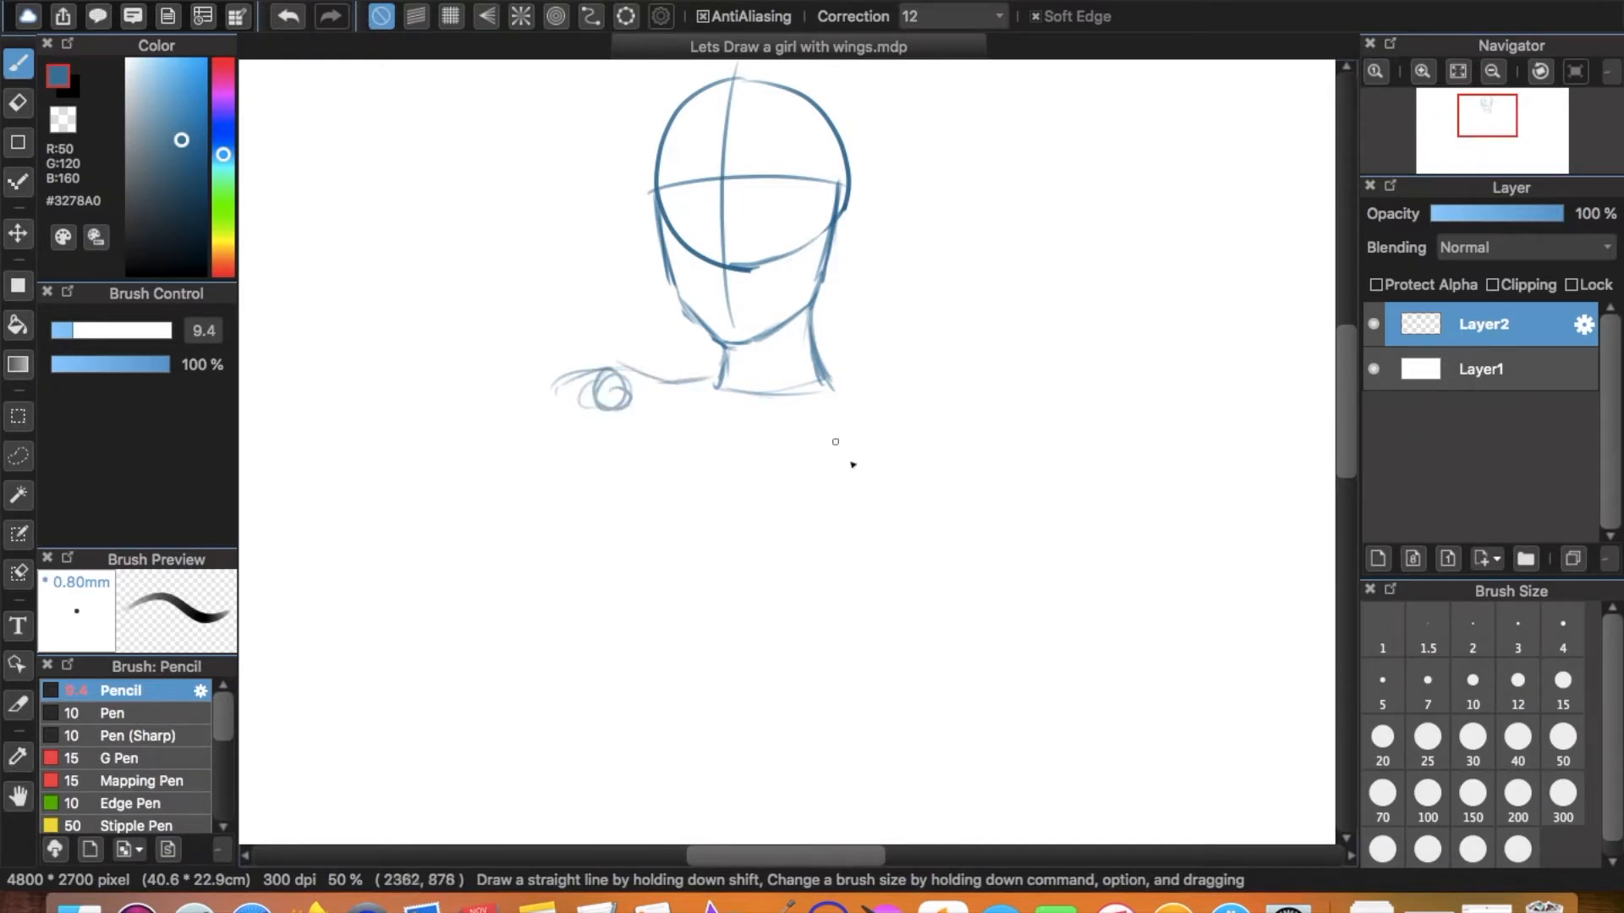
pyautogui.moveTo(917, 402); pyautogui.dragTo(603, 405)
pyautogui.moveTo(853, 423); pyautogui.dragTo(886, 427)
pyautogui.moveTo(661, 375)
pyautogui.mouseDown()
pyautogui.moveTo(596, 407)
pyautogui.moveTo(647, 379)
pyautogui.moveTo(630, 368)
pyautogui.moveTo(614, 414)
pyautogui.moveTo(644, 374)
pyautogui.moveTo(595, 418)
pyautogui.moveTo(626, 382)
pyautogui.mouseUp()
pyautogui.moveTo(841, 377)
pyautogui.mouseDown()
pyautogui.moveTo(905, 384)
pyautogui.moveTo(852, 383)
pyautogui.moveTo(929, 402)
pyautogui.moveTo(889, 391)
pyautogui.moveTo(937, 436)
pyautogui.mouseUp()
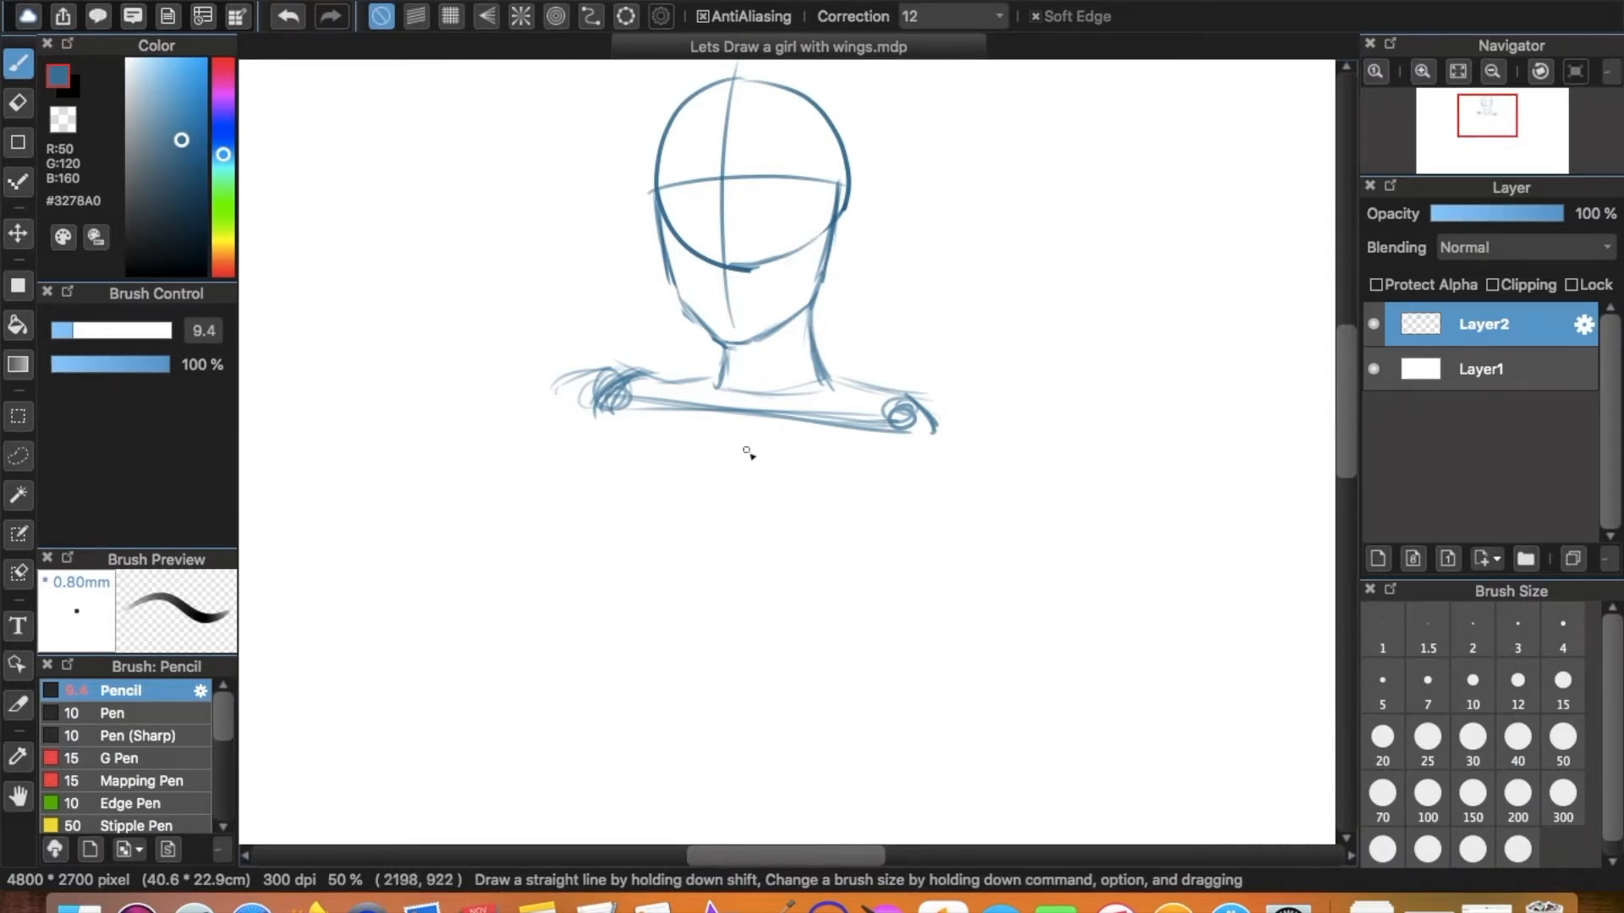
# Draw a curved torso centerline from the shoulder line down to the pelvis area.
pyautogui.scroll(-3, 744, 453)
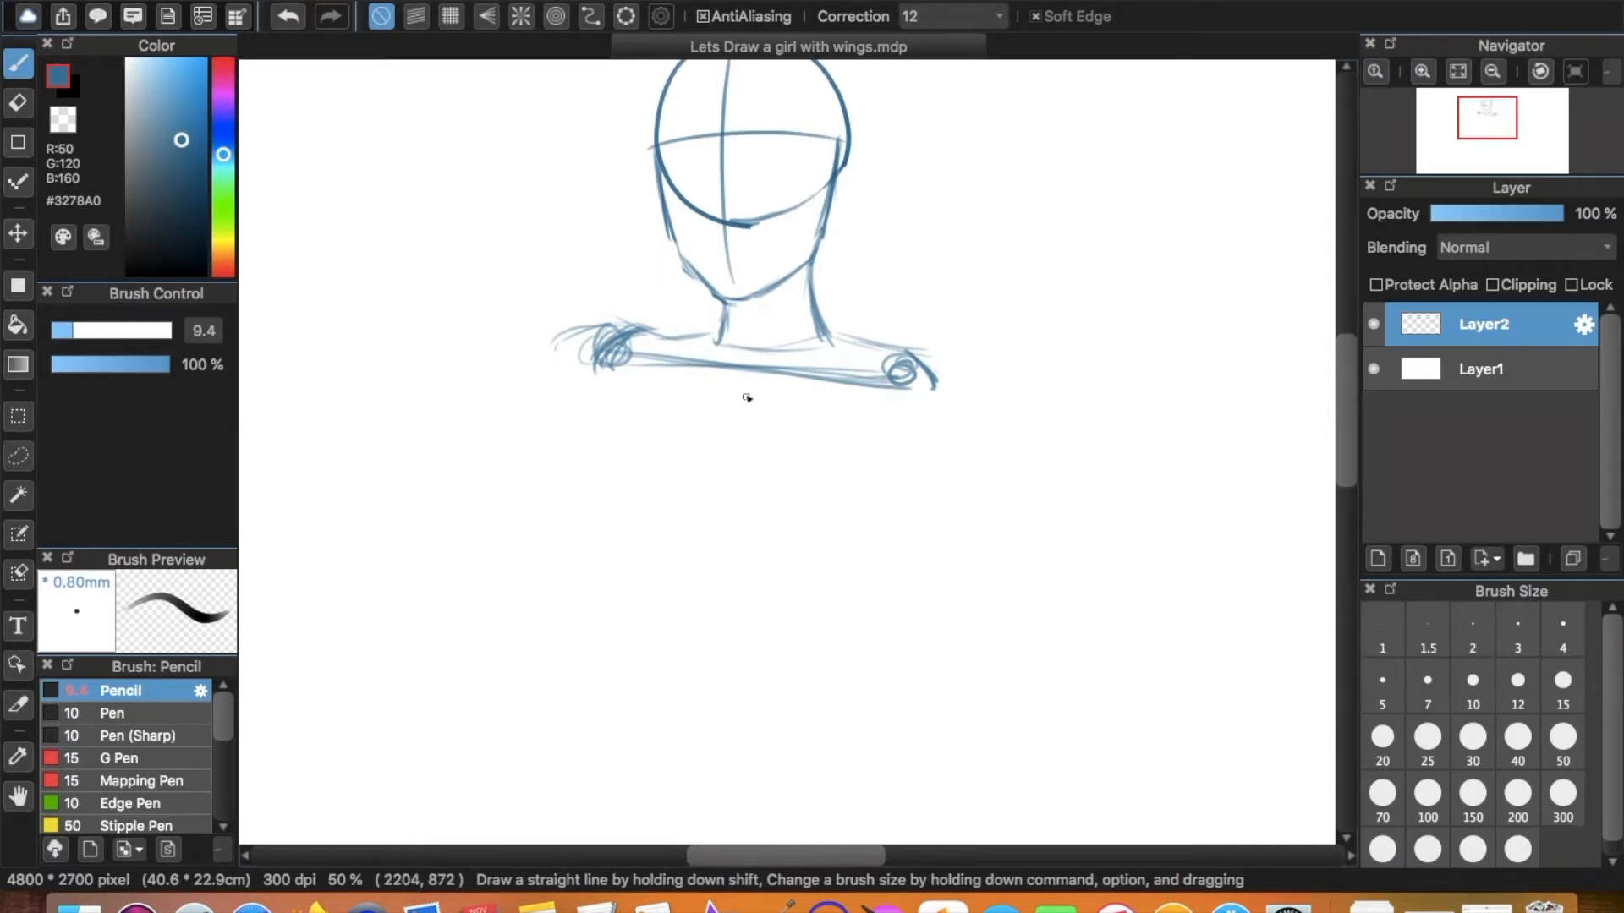
pyautogui.press('super+minus')
pyautogui.moveTo(787, 451); pyautogui.dragTo(800, 375)
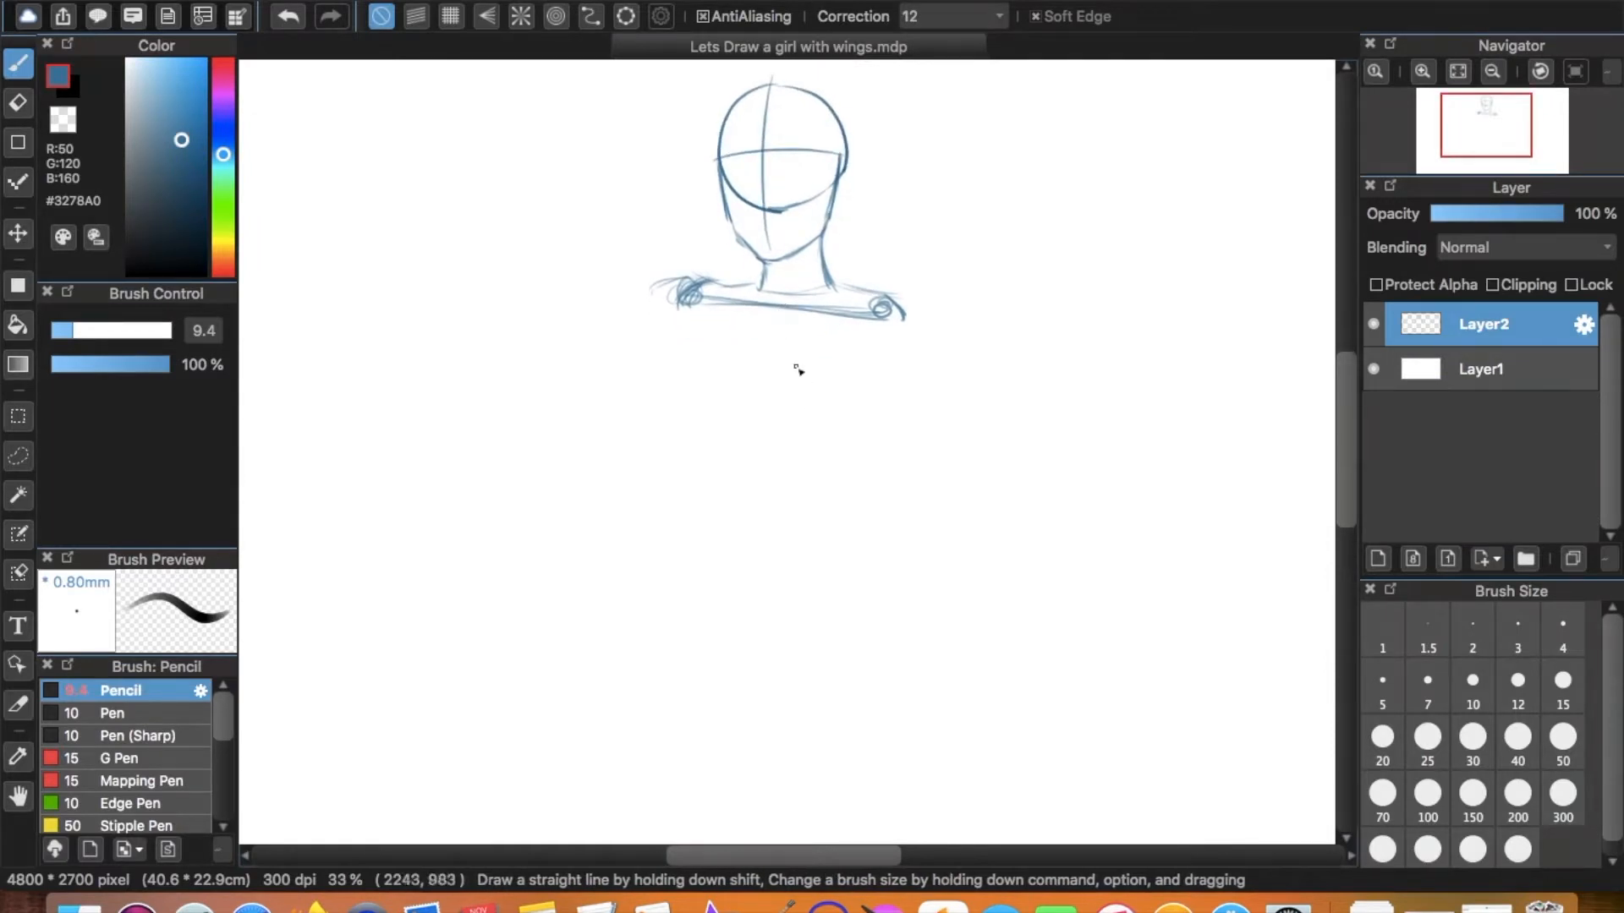
pyautogui.moveTo(778, 304); pyautogui.dragTo(767, 411)
pyautogui.moveTo(770, 311); pyautogui.dragTo(797, 561)
pyautogui.press('super+z')
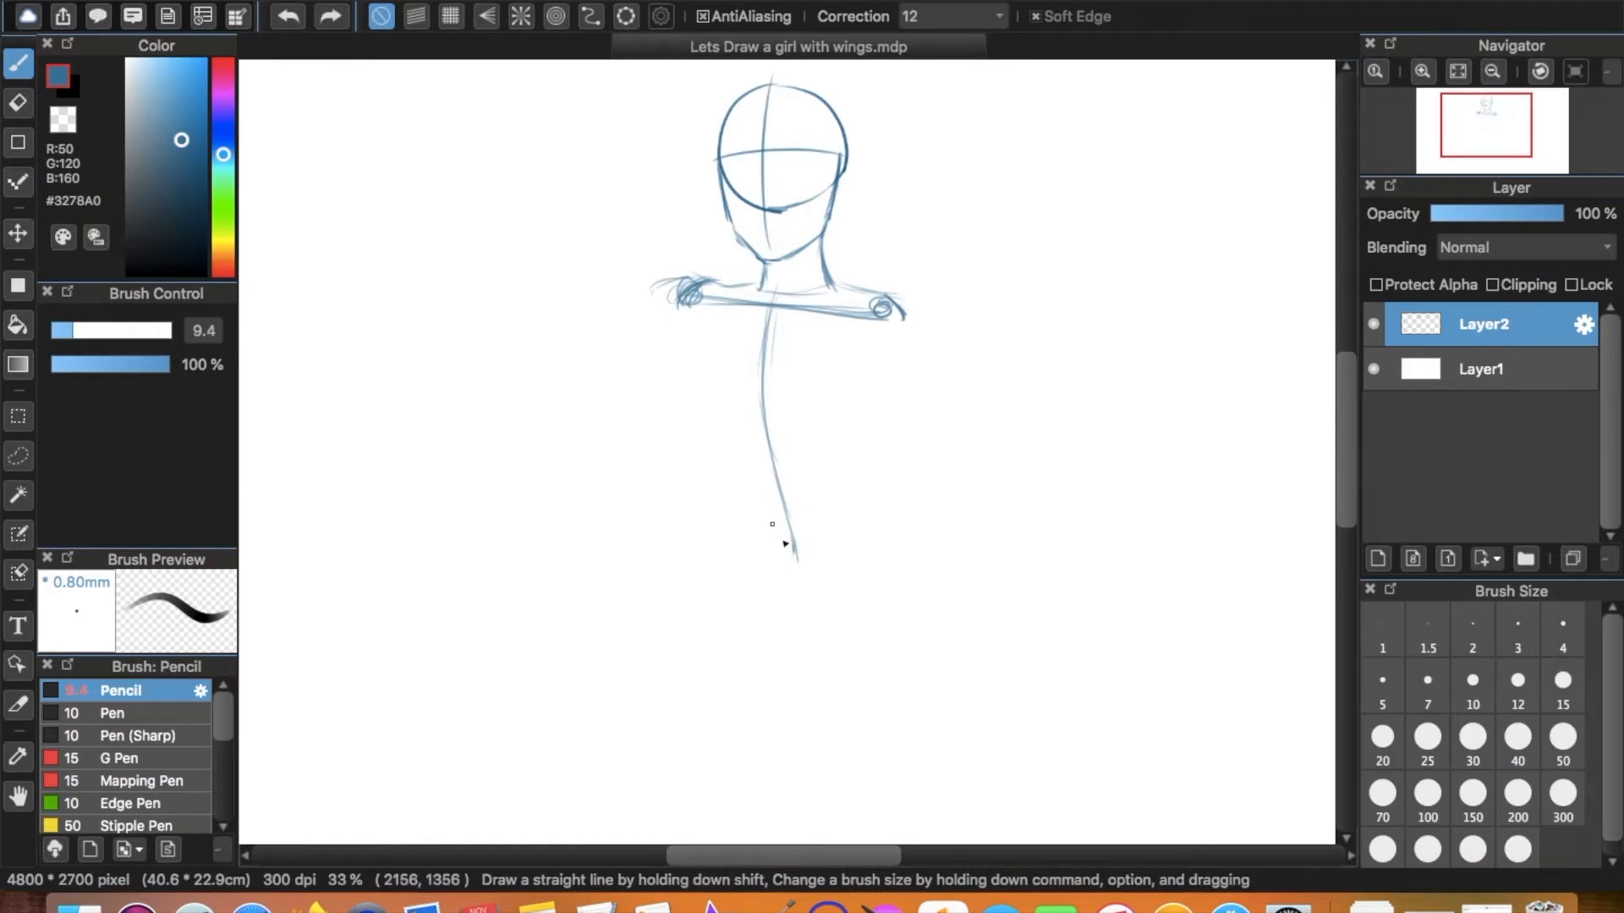
pyautogui.moveTo(796, 551); pyautogui.dragTo(795, 564)
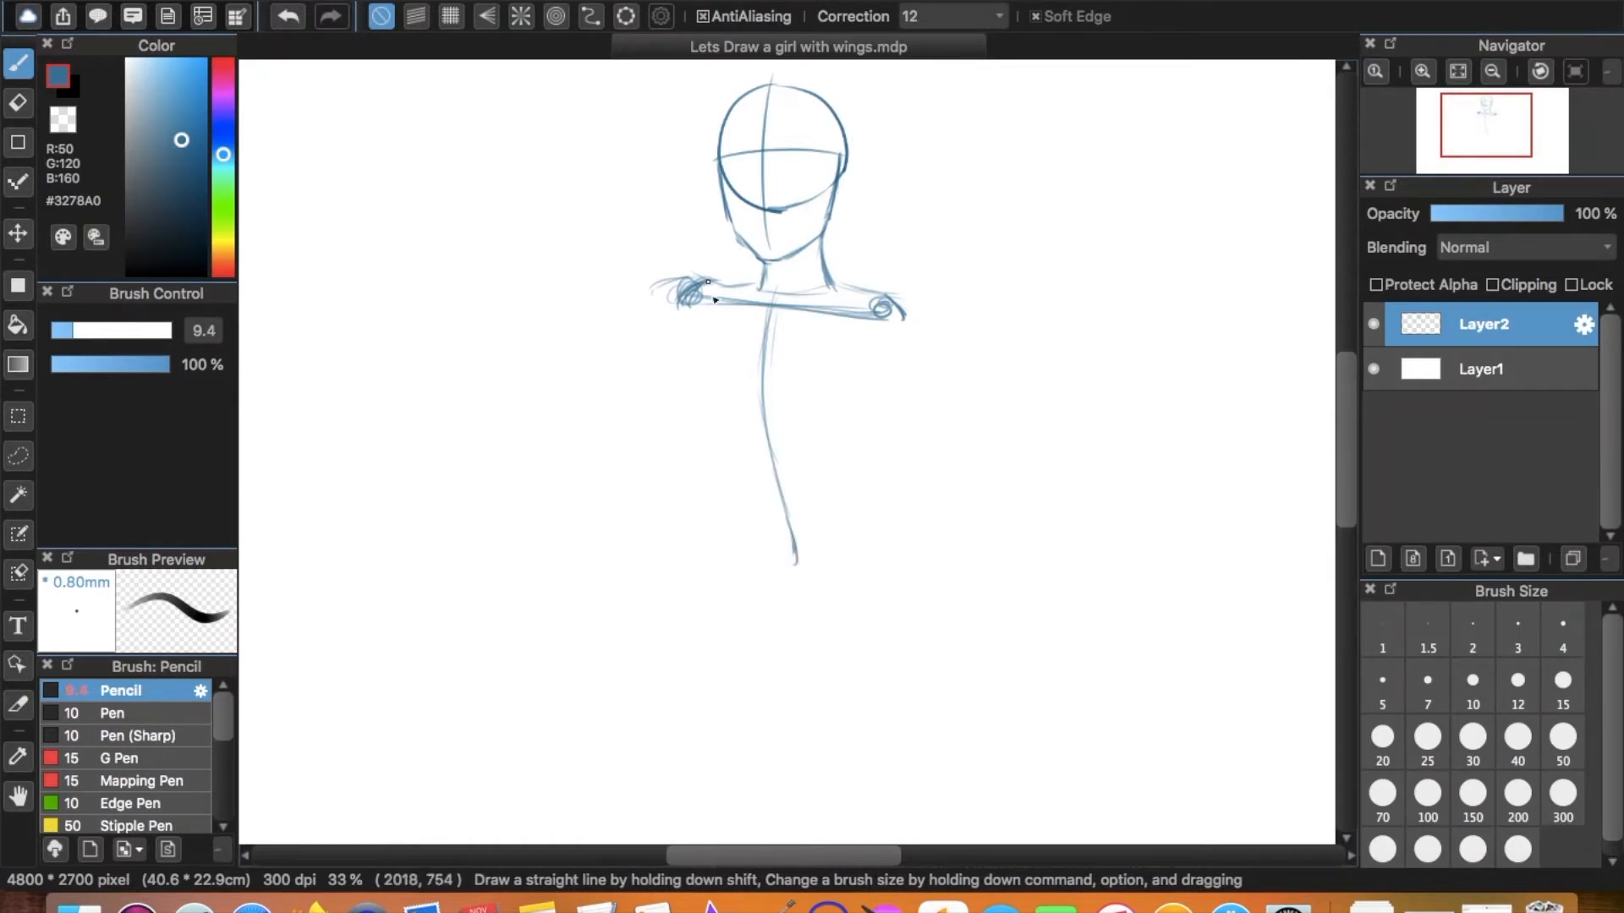
# Sketch a rounded ribcage below the shoulders and extend both sides of the waist down from it.
pyautogui.moveTo(689, 312)
pyautogui.mouseDown()
pyautogui.moveTo(708, 412)
pyautogui.moveTo(692, 402)
pyautogui.moveTo(818, 444)
pyautogui.mouseUp()
pyautogui.moveTo(875, 322)
pyautogui.mouseDown()
pyautogui.moveTo(863, 374)
pyautogui.moveTo(807, 440)
pyautogui.mouseUp()
pyautogui.moveTo(694, 310)
pyautogui.mouseDown()
pyautogui.moveTo(689, 363)
pyautogui.moveTo(735, 430)
pyautogui.moveTo(838, 430)
pyautogui.mouseUp()
pyautogui.moveTo(699, 404)
pyautogui.mouseDown()
pyautogui.moveTo(702, 411)
pyautogui.moveTo(721, 491)
pyautogui.mouseUp()
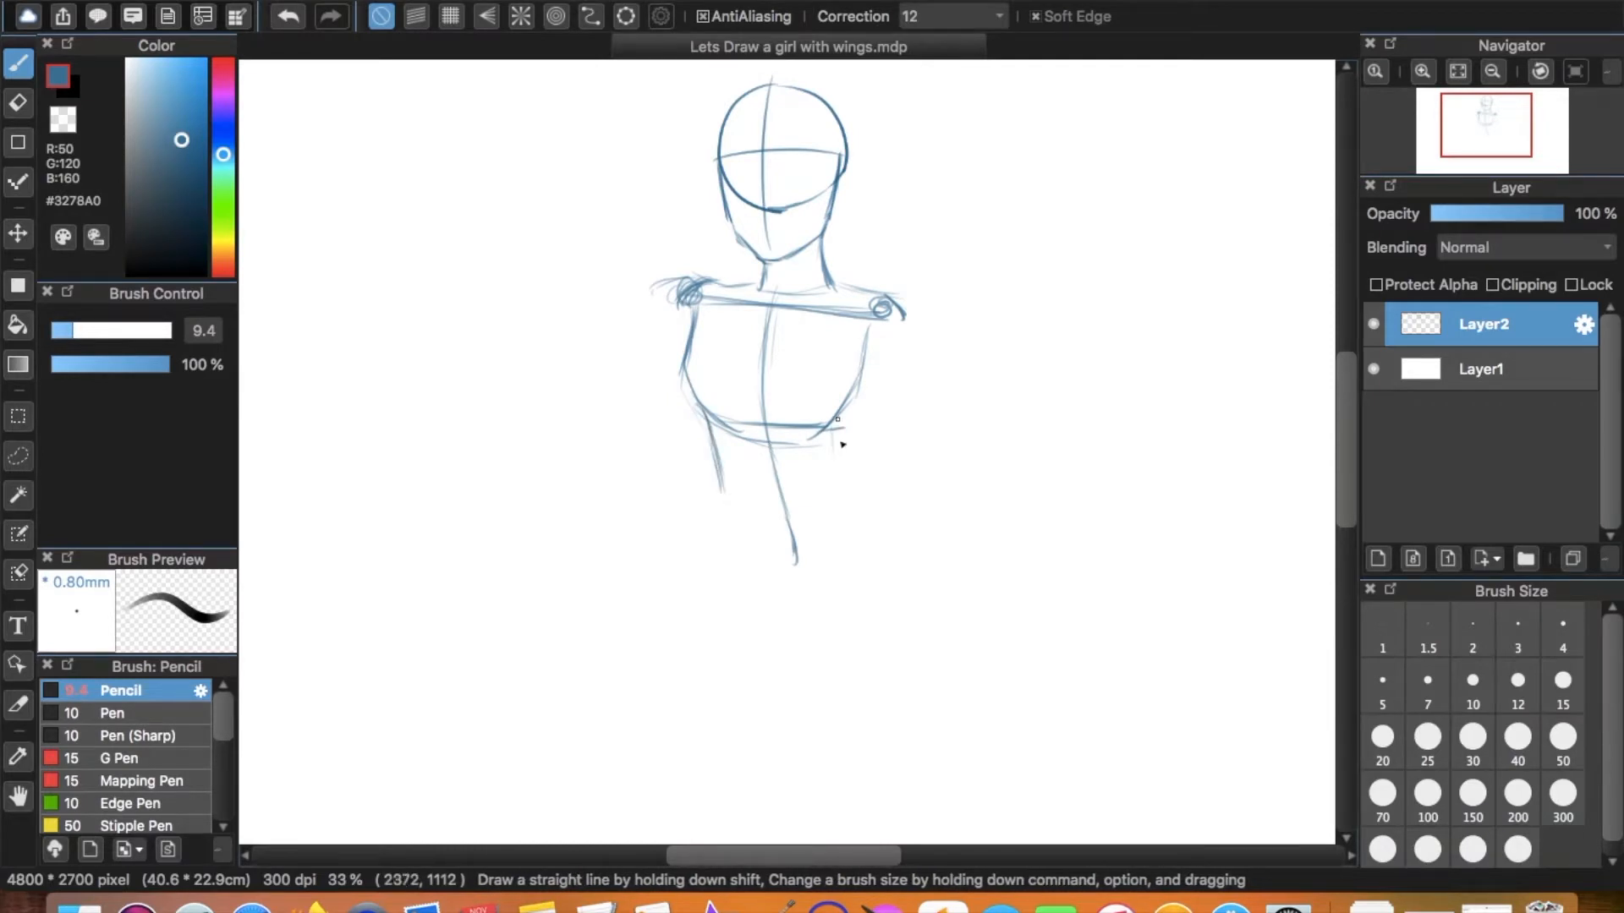
pyautogui.moveTo(840, 433); pyautogui.dragTo(873, 497)
pyautogui.moveTo(837, 433); pyautogui.dragTo(871, 497)
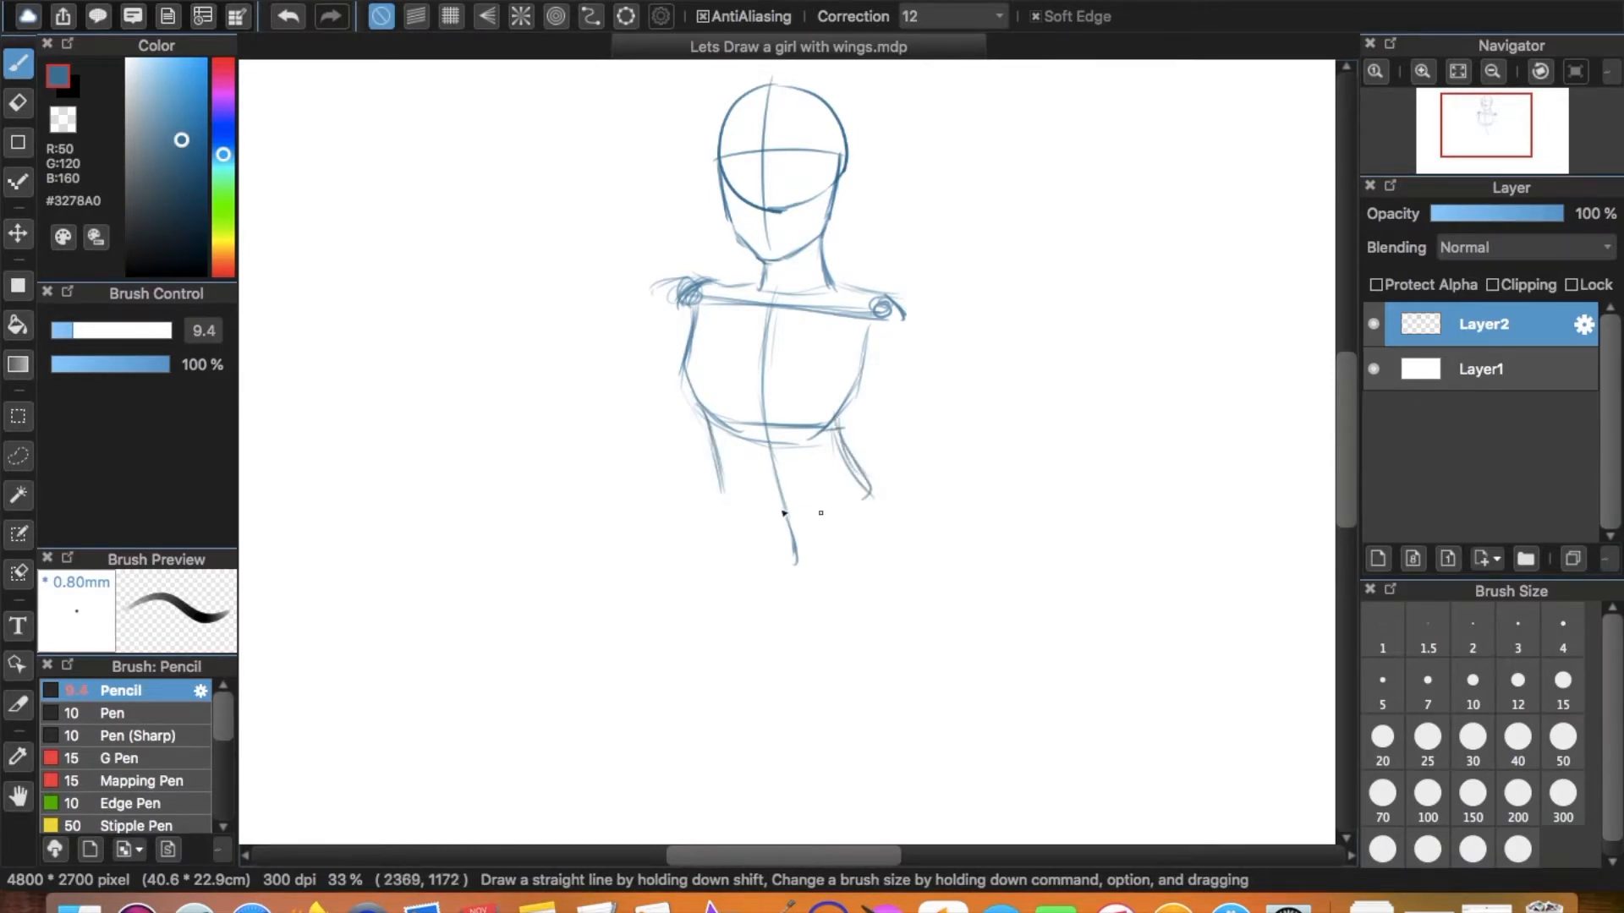
# Sketch the pelvis with a curved waistline, flared hips and a pointed lower edge between the leg openings.
pyautogui.moveTo(732, 502)
pyautogui.mouseDown()
pyautogui.moveTo(871, 494)
pyautogui.moveTo(729, 506)
pyautogui.mouseUp()
pyautogui.moveTo(729, 505)
pyautogui.mouseDown()
pyautogui.moveTo(715, 470)
pyautogui.moveTo(685, 630)
pyautogui.mouseUp()
pyautogui.moveTo(721, 501)
pyautogui.mouseDown()
pyautogui.moveTo(697, 617)
pyautogui.moveTo(816, 624)
pyautogui.mouseUp()
pyautogui.moveTo(850, 559); pyautogui.dragTo(817, 623)
pyautogui.moveTo(869, 486)
pyautogui.mouseDown()
pyautogui.moveTo(911, 579)
pyautogui.moveTo(890, 512)
pyautogui.moveTo(905, 577)
pyautogui.mouseUp()
pyautogui.moveTo(744, 584); pyautogui.dragTo(712, 593)
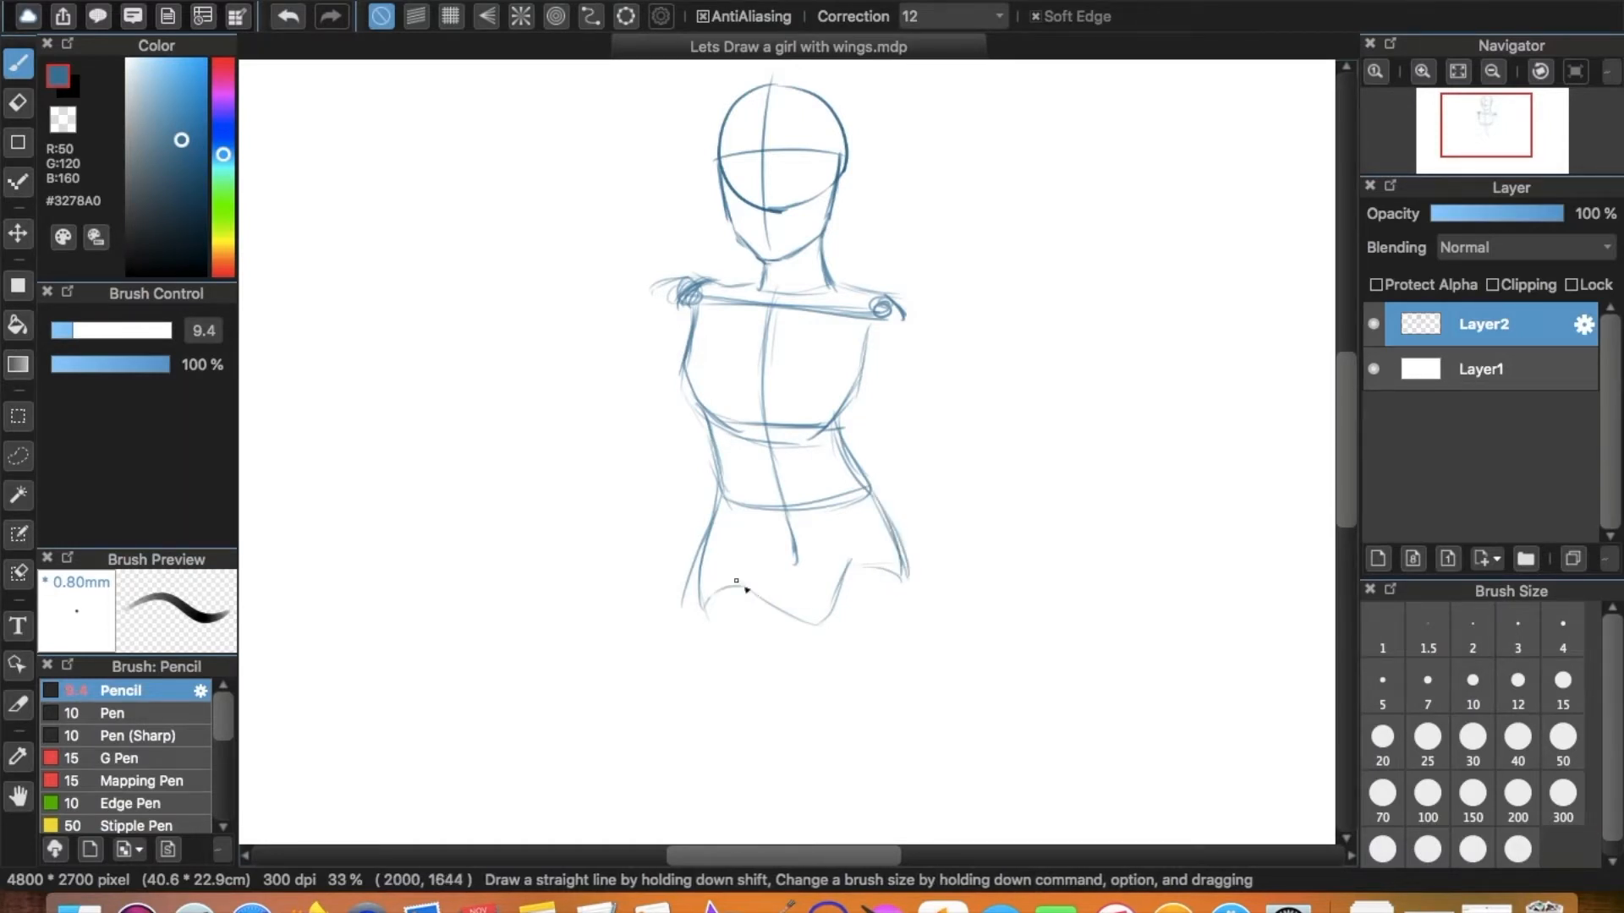
pyautogui.moveTo(898, 569); pyautogui.dragTo(905, 581)
# Sketch the seated thigh construction lines with small circles at the hip and knee joints, erasing stray lines around them.
pyautogui.moveTo(707, 554); pyautogui.dragTo(703, 609)
pyautogui.moveTo(703, 609)
pyautogui.mouseDown()
pyautogui.moveTo(761, 594)
pyautogui.moveTo(793, 615)
pyautogui.mouseUp()
pyautogui.moveTo(701, 536)
pyautogui.mouseDown()
pyautogui.moveTo(698, 622)
pyautogui.moveTo(682, 627)
pyautogui.moveTo(758, 562)
pyautogui.moveTo(795, 558)
pyautogui.mouseUp()
pyautogui.moveTo(901, 546)
pyautogui.mouseDown()
pyautogui.moveTo(912, 607)
pyautogui.moveTo(868, 537)
pyautogui.moveTo(845, 548)
pyautogui.moveTo(854, 536)
pyautogui.mouseUp()
pyautogui.moveTo(702, 616)
pyautogui.mouseDown()
pyautogui.moveTo(775, 536)
pyautogui.moveTo(788, 543)
pyautogui.moveTo(780, 526)
pyautogui.moveTo(753, 579)
pyautogui.moveTo(805, 554)
pyautogui.moveTo(839, 508)
pyautogui.moveTo(855, 553)
pyautogui.mouseUp()
pyautogui.press('e')
pyautogui.press('b')
pyautogui.press('e')
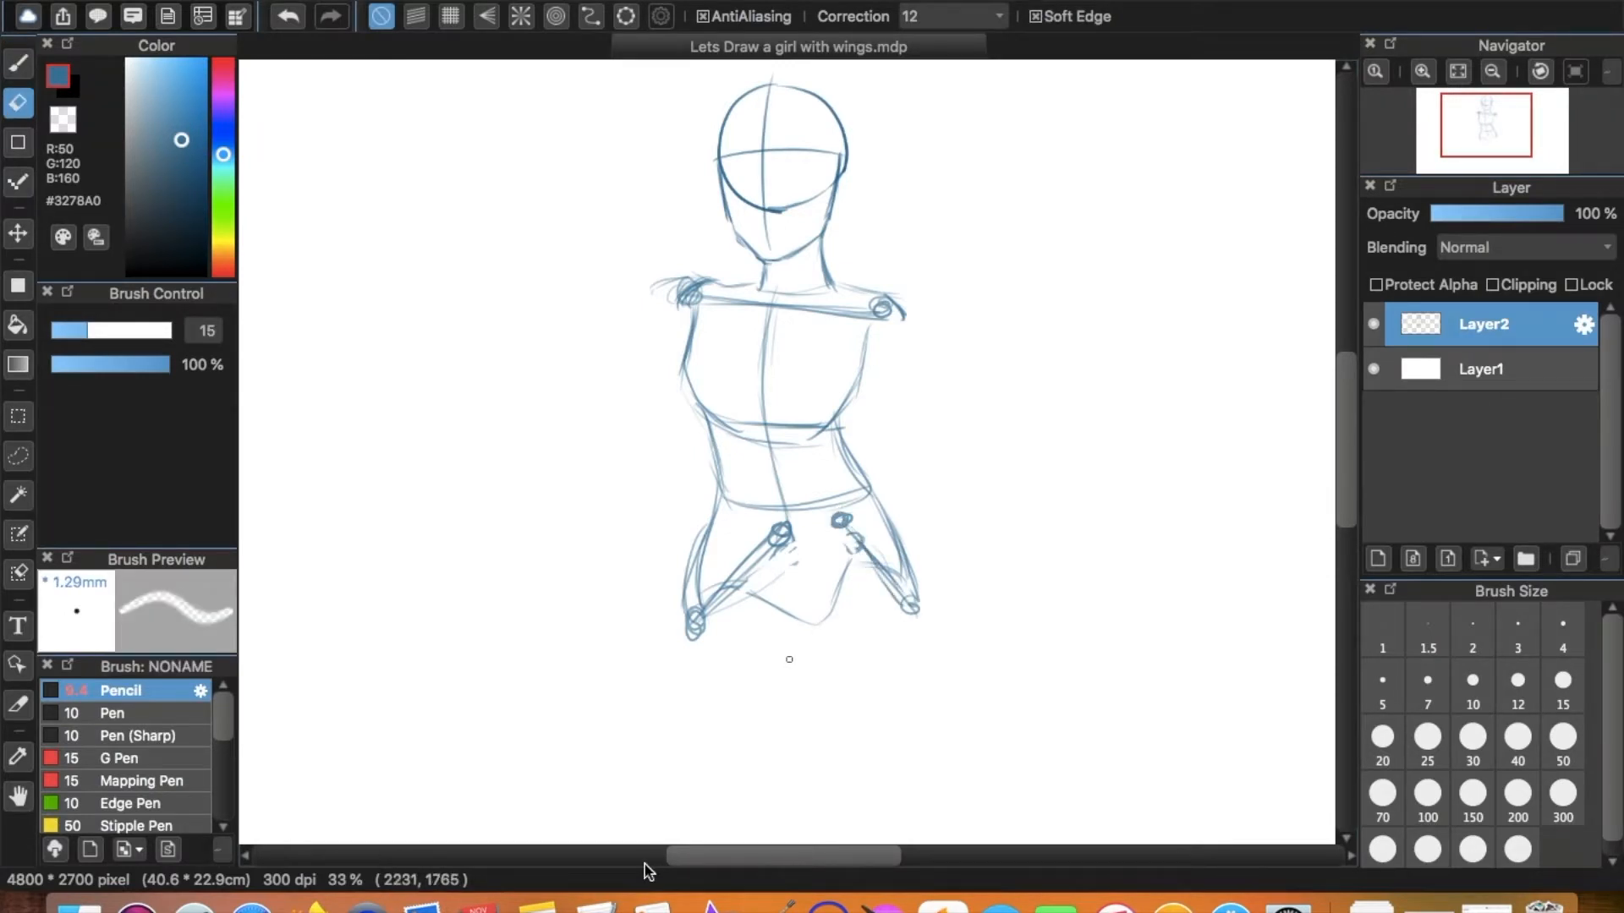
# Redraw the left thigh's hip joint and guideline slightly higher, and erase the old lower guideline.
pyautogui.press('b')
pyautogui.moveTo(709, 512); pyautogui.dragTo(682, 602)
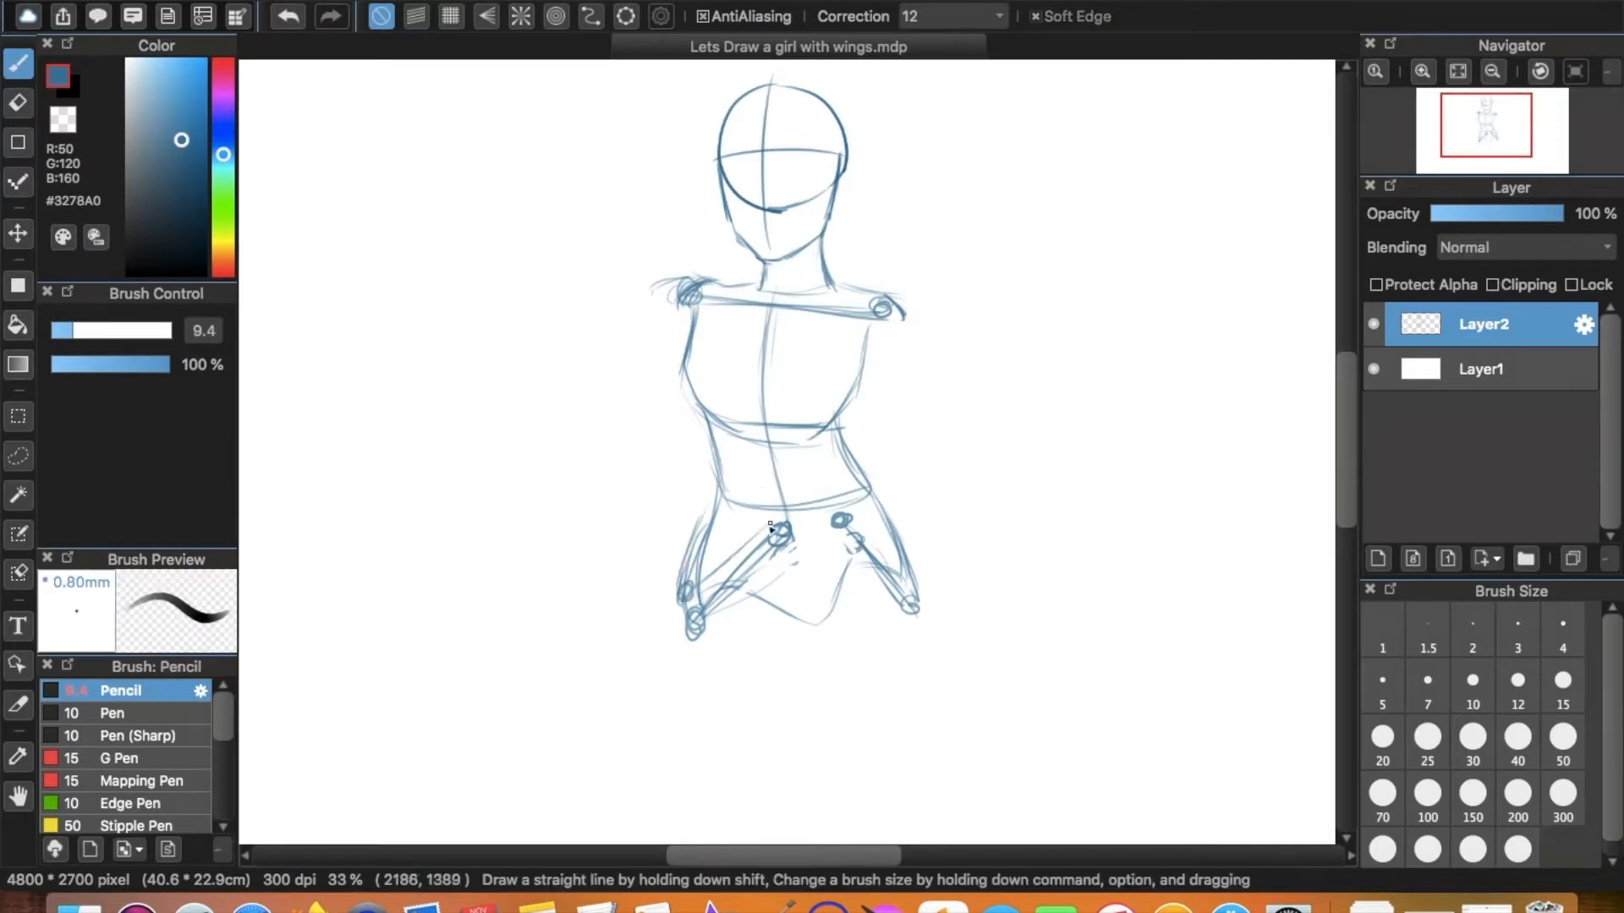
pyautogui.moveTo(768, 533); pyautogui.dragTo(690, 597)
pyautogui.press('e')
pyautogui.moveTo(768, 551)
pyautogui.mouseDown()
pyautogui.moveTo(710, 609)
pyautogui.moveTo(748, 597)
pyautogui.moveTo(768, 638)
pyautogui.mouseUp()
pyautogui.press('b')
# Draw long construction lines for both lower legs, running down from the knee joints.
pyautogui.moveTo(762, 715); pyautogui.dragTo(759, 769)
pyautogui.moveTo(834, 550); pyautogui.dragTo(845, 710)
pyautogui.moveTo(836, 592); pyautogui.dragTo(853, 732)
pyautogui.moveTo(831, 551); pyautogui.dragTo(849, 799)
pyautogui.moveTo(785, 569); pyautogui.dragTo(779, 792)
pyautogui.moveTo(830, 553); pyautogui.dragTo(854, 782)
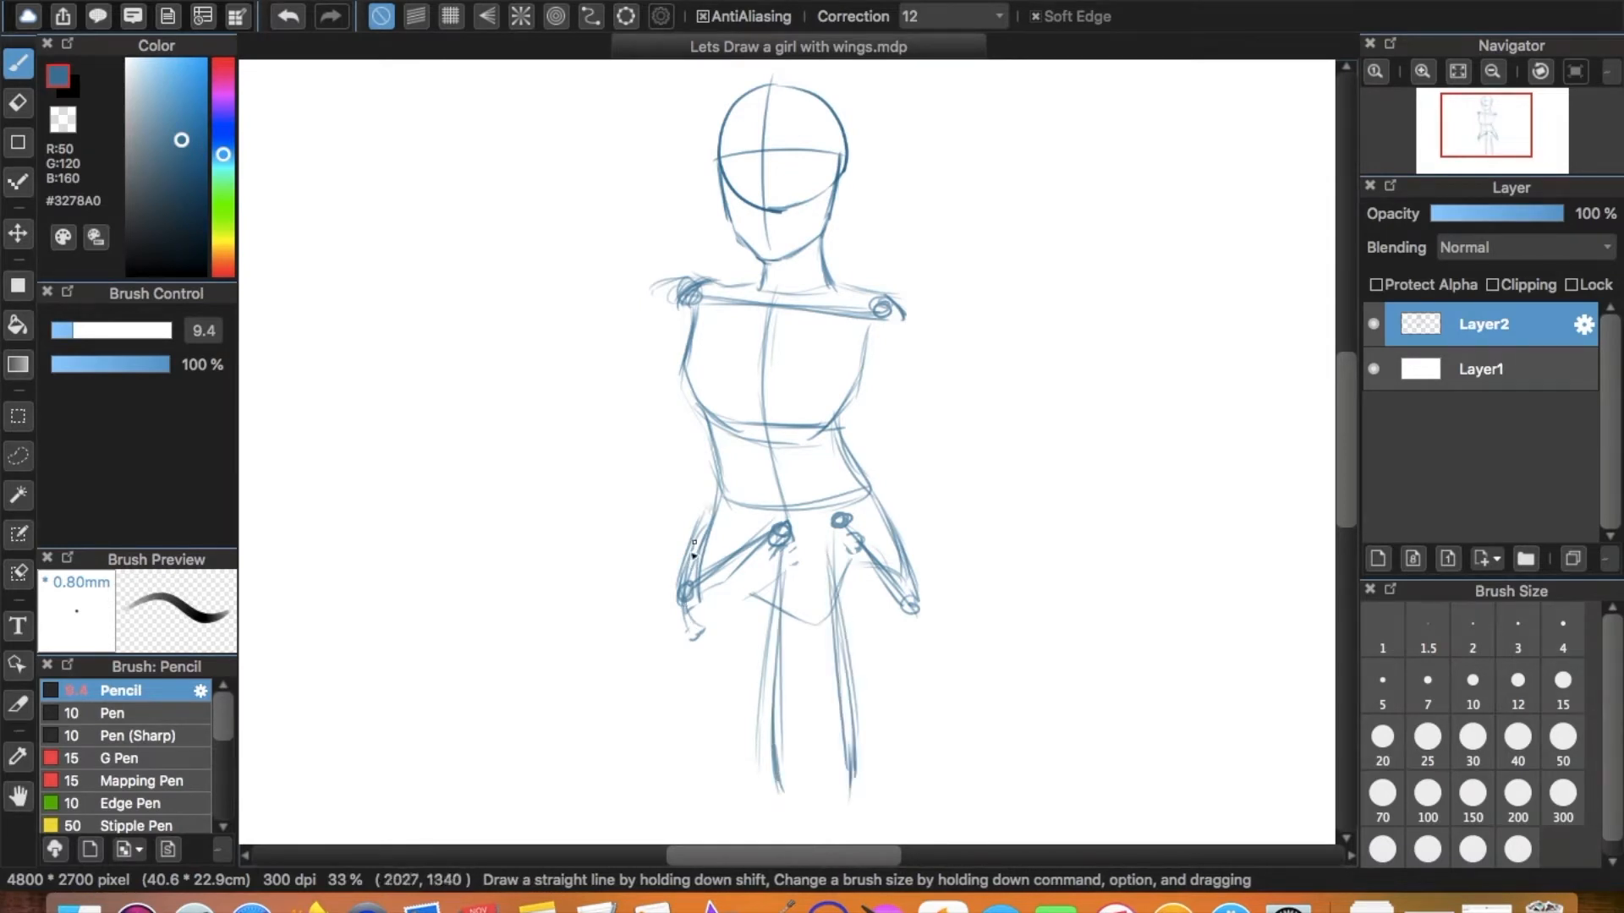
# Outline the left thigh with a rounded hip contour, an underside curve and an arch over the knee.
pyautogui.press('e')
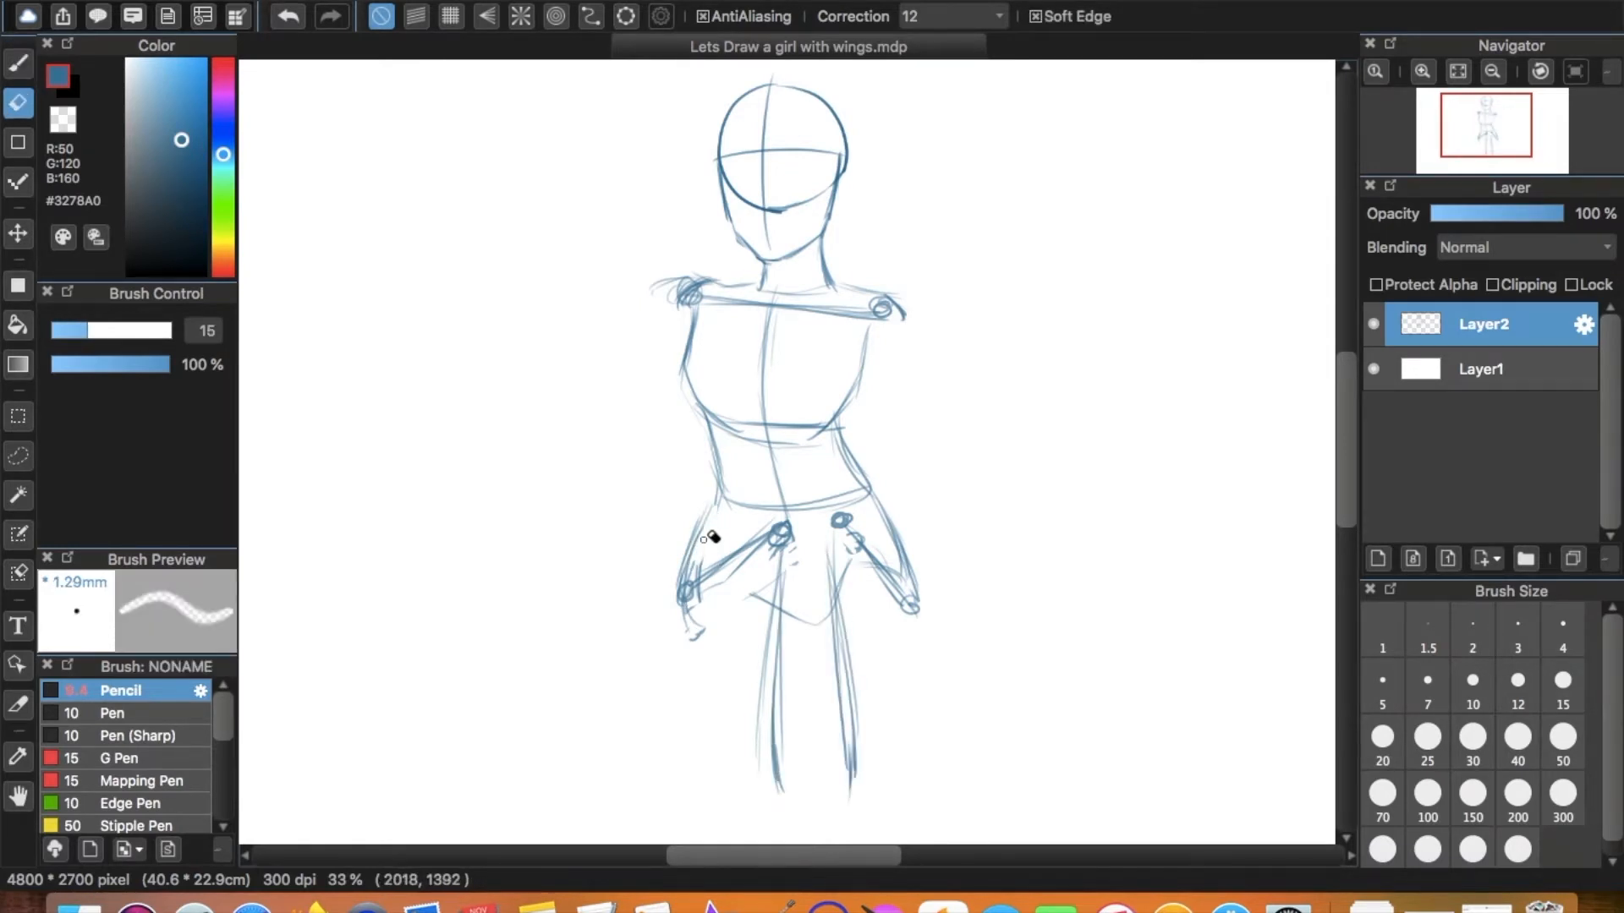
pyautogui.press('b')
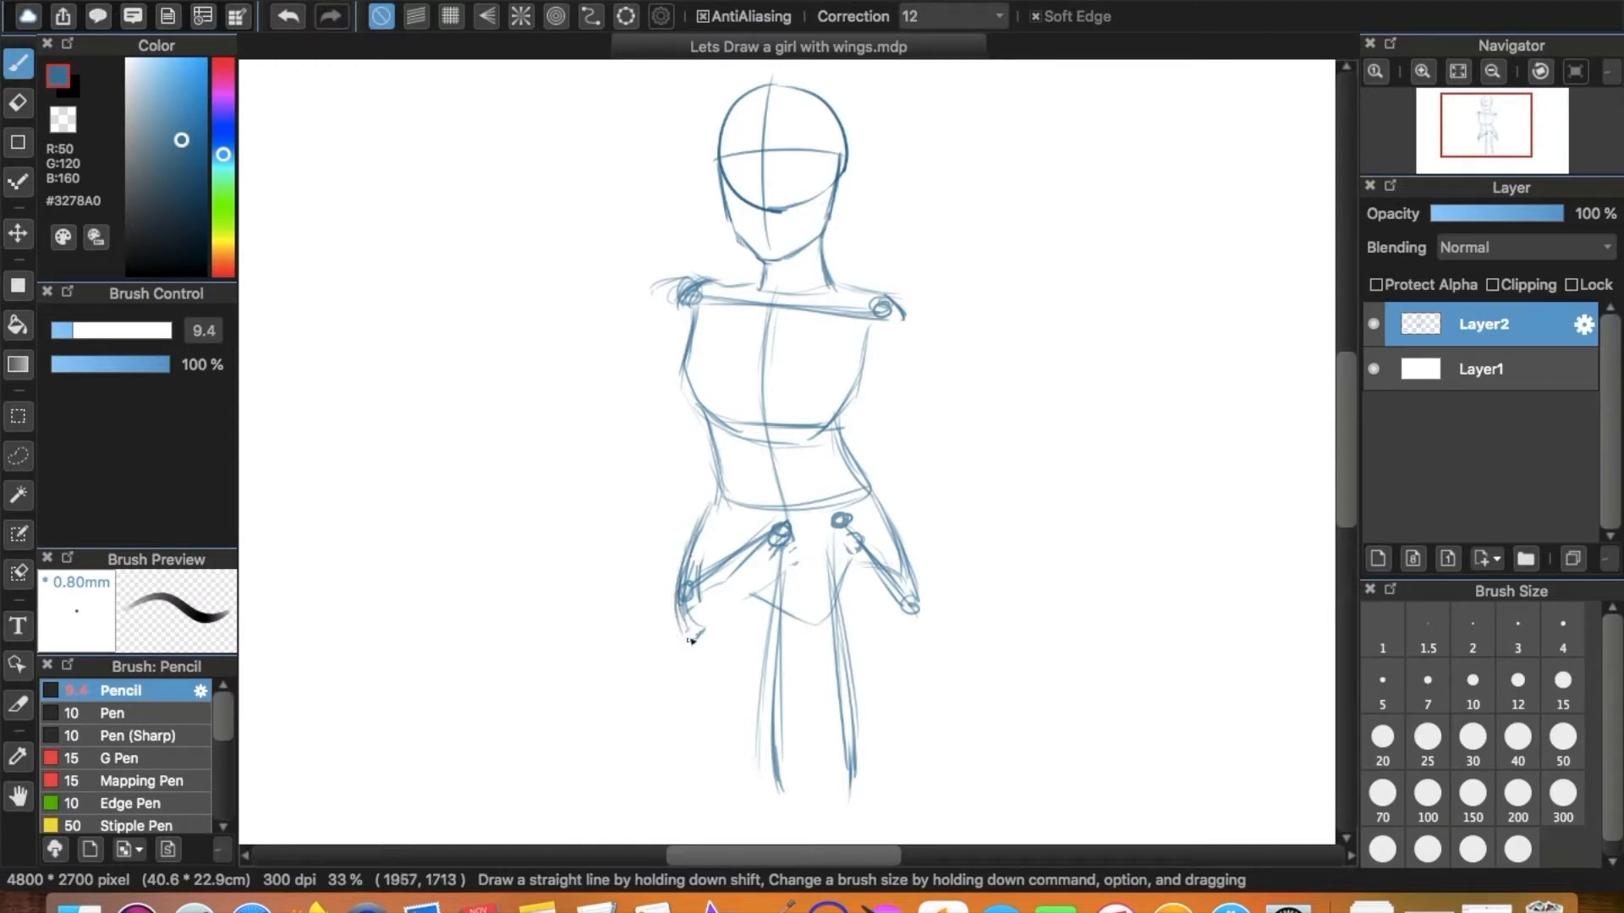
pyautogui.moveTo(717, 660)
pyautogui.mouseDown()
pyautogui.moveTo(692, 624)
pyautogui.moveTo(750, 673)
pyautogui.mouseUp()
pyautogui.moveTo(695, 565); pyautogui.dragTo(776, 520)
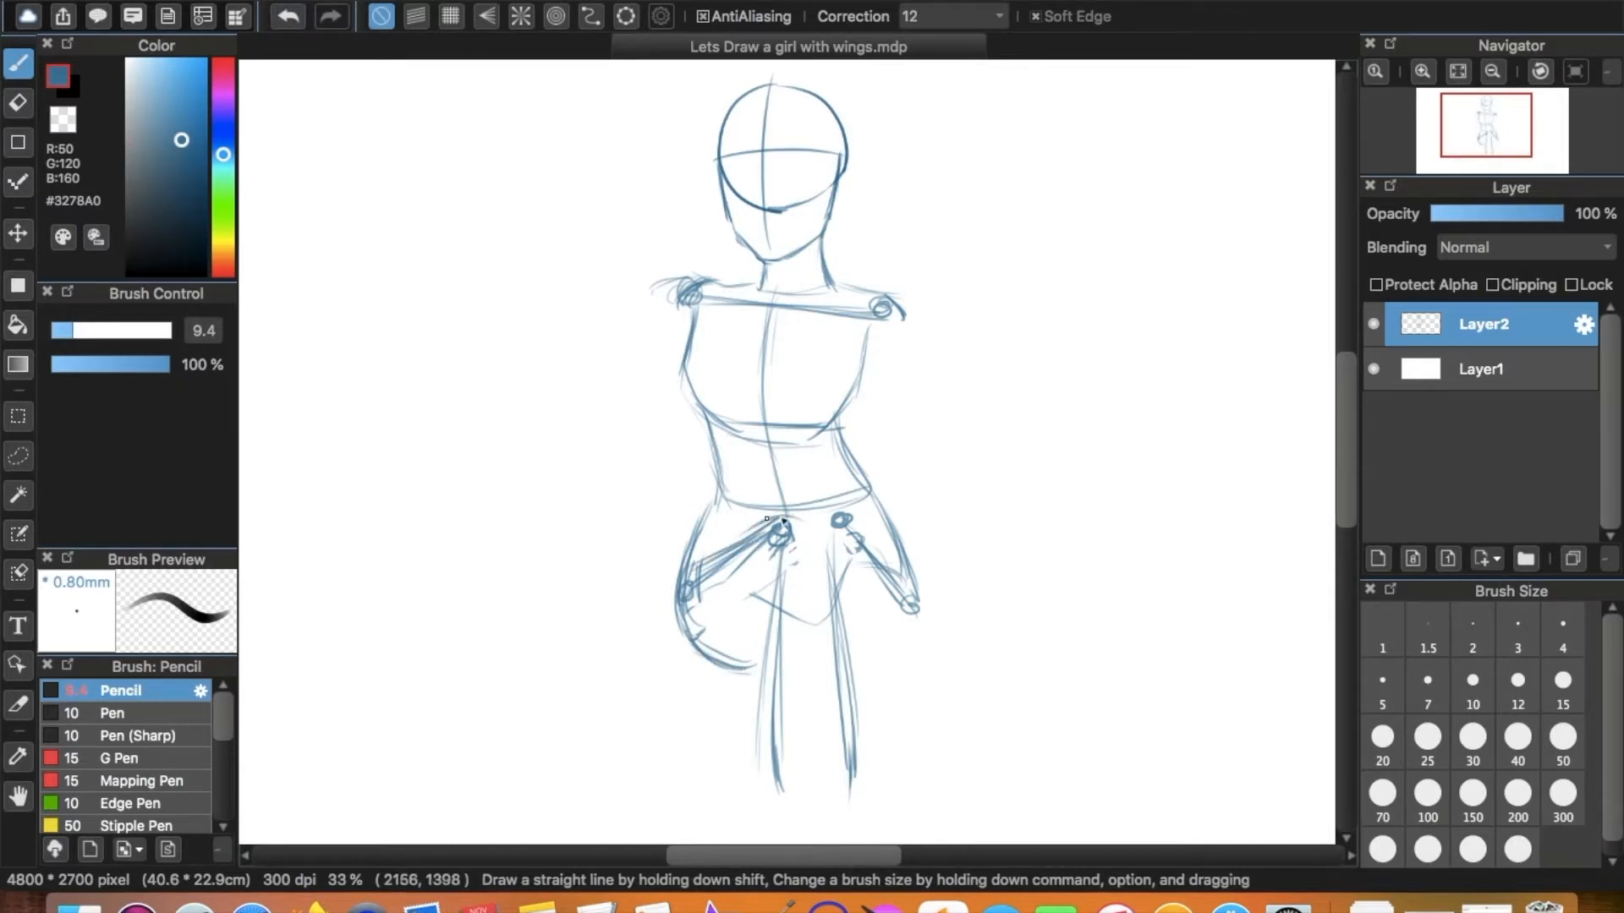
pyautogui.moveTo(788, 522); pyautogui.dragTo(824, 585)
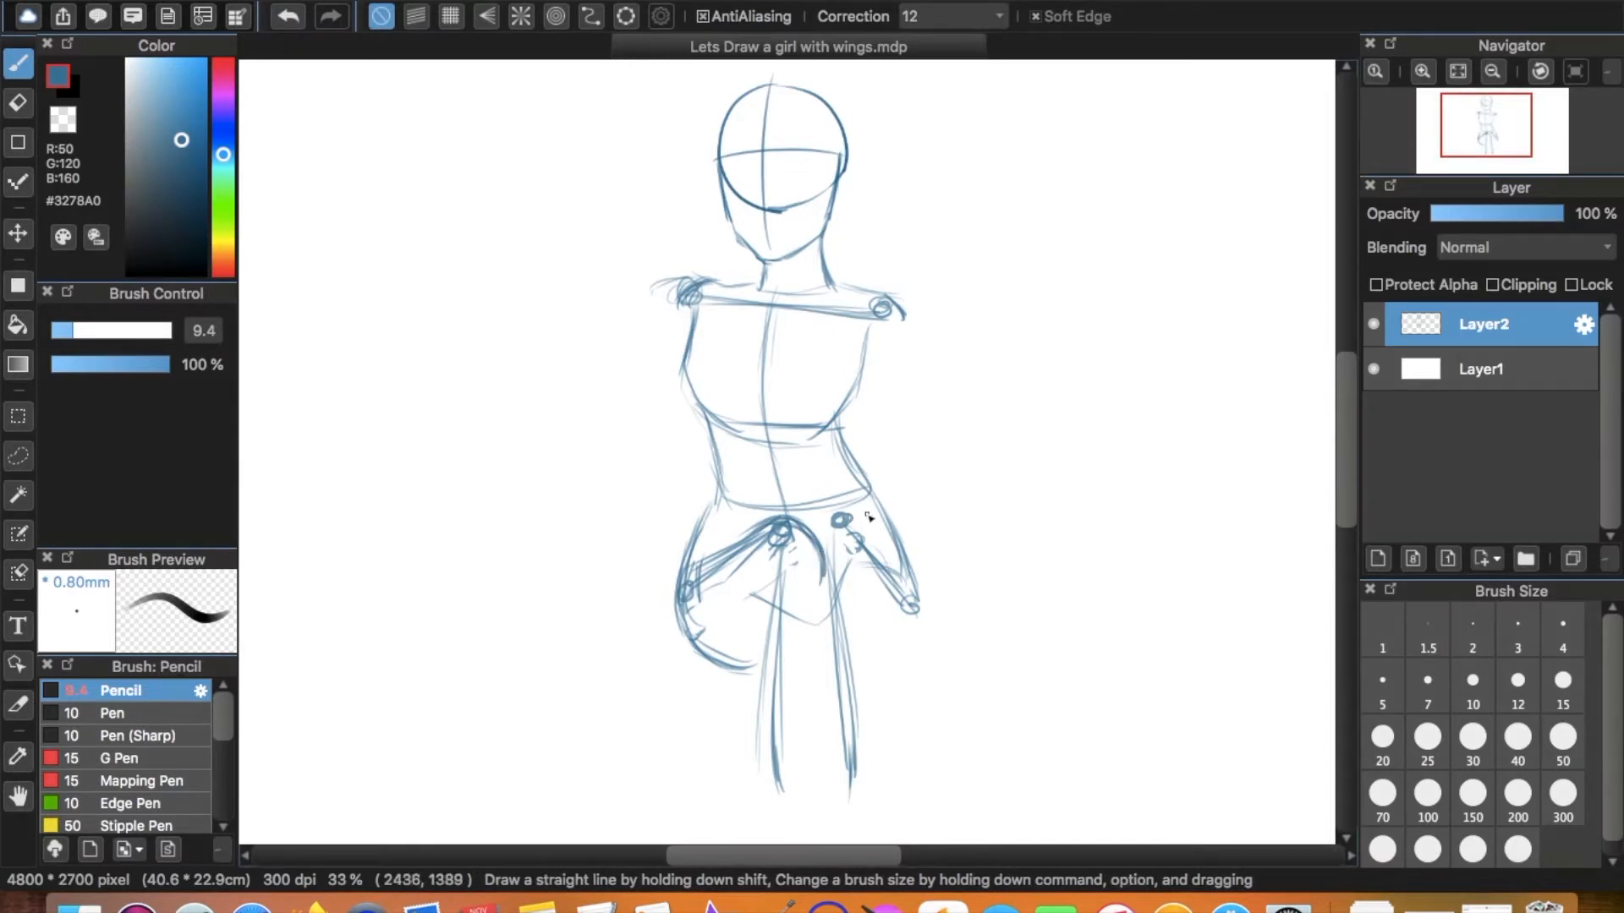
# Outline the right thigh and knee with a rounded arch from the knee down to the hip.
pyautogui.moveTo(852, 530)
pyautogui.mouseDown()
pyautogui.moveTo(902, 585)
pyautogui.moveTo(846, 520)
pyautogui.moveTo(864, 513)
pyautogui.moveTo(818, 555)
pyautogui.moveTo(856, 513)
pyautogui.moveTo(899, 544)
pyautogui.moveTo(891, 507)
pyautogui.moveTo(911, 581)
pyautogui.mouseUp()
pyautogui.press('e')
pyautogui.press('b')
pyautogui.press('e')
pyautogui.press('b')
pyautogui.moveTo(869, 500); pyautogui.dragTo(900, 590)
pyautogui.moveTo(848, 518)
pyautogui.mouseDown()
pyautogui.moveTo(900, 541)
pyautogui.moveTo(909, 574)
pyautogui.moveTo(863, 561)
pyautogui.moveTo(871, 549)
pyautogui.mouseUp()
# Erase the joint circles and construction lines inside both knees and thighs.
pyautogui.press('e')
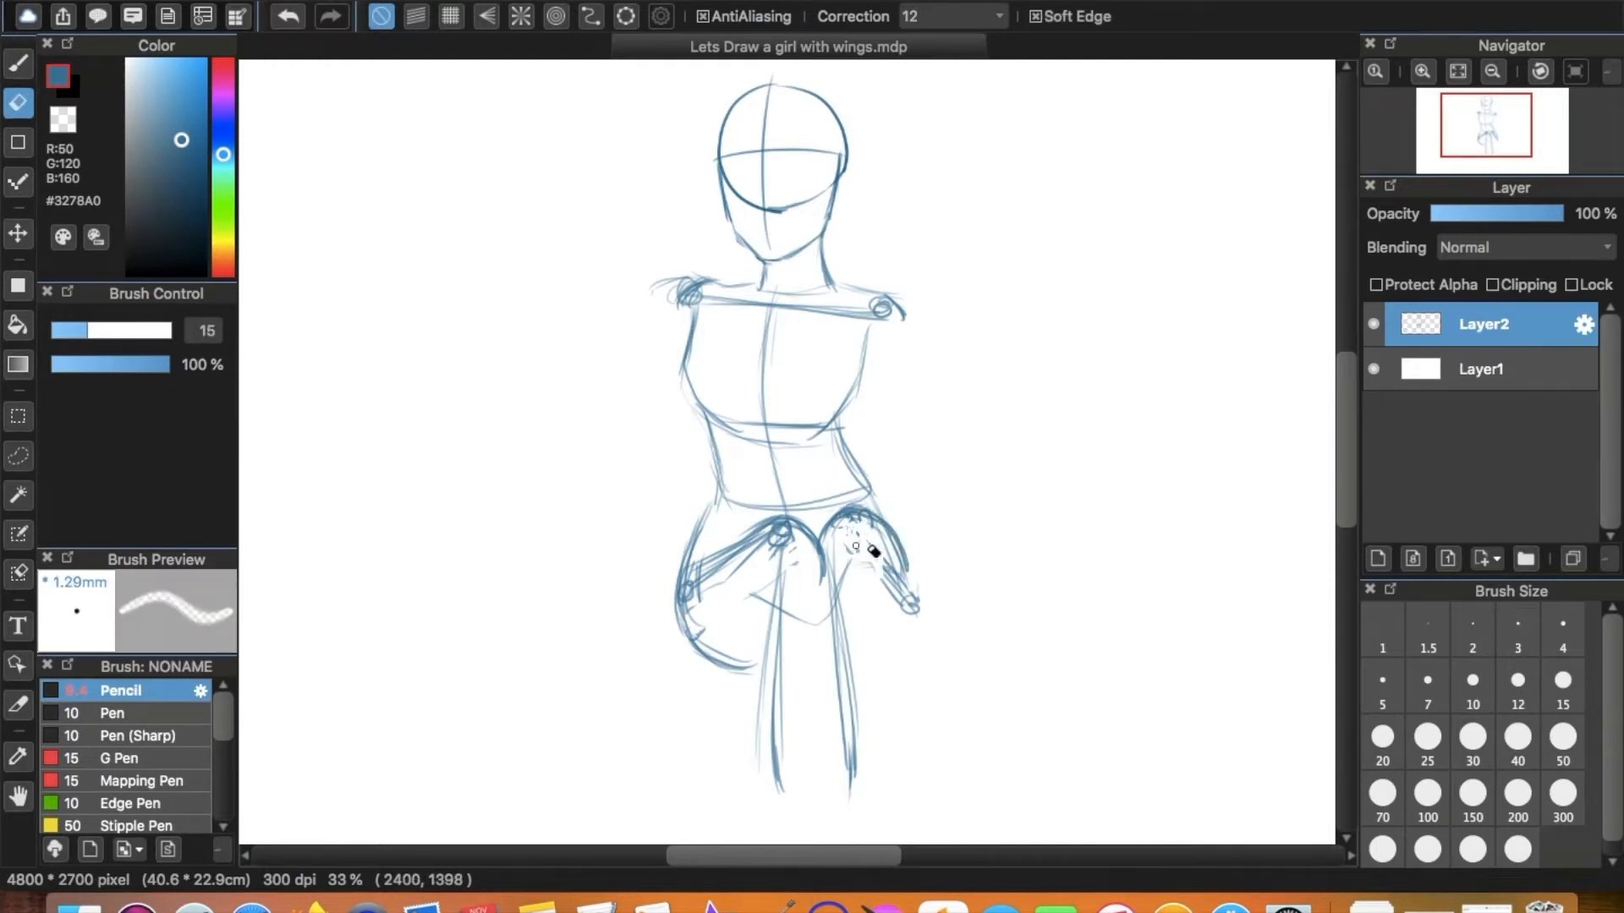
pyautogui.moveTo(788, 538); pyautogui.dragTo(709, 577)
pyautogui.moveTo(858, 537); pyautogui.dragTo(858, 597)
pyautogui.press('b')
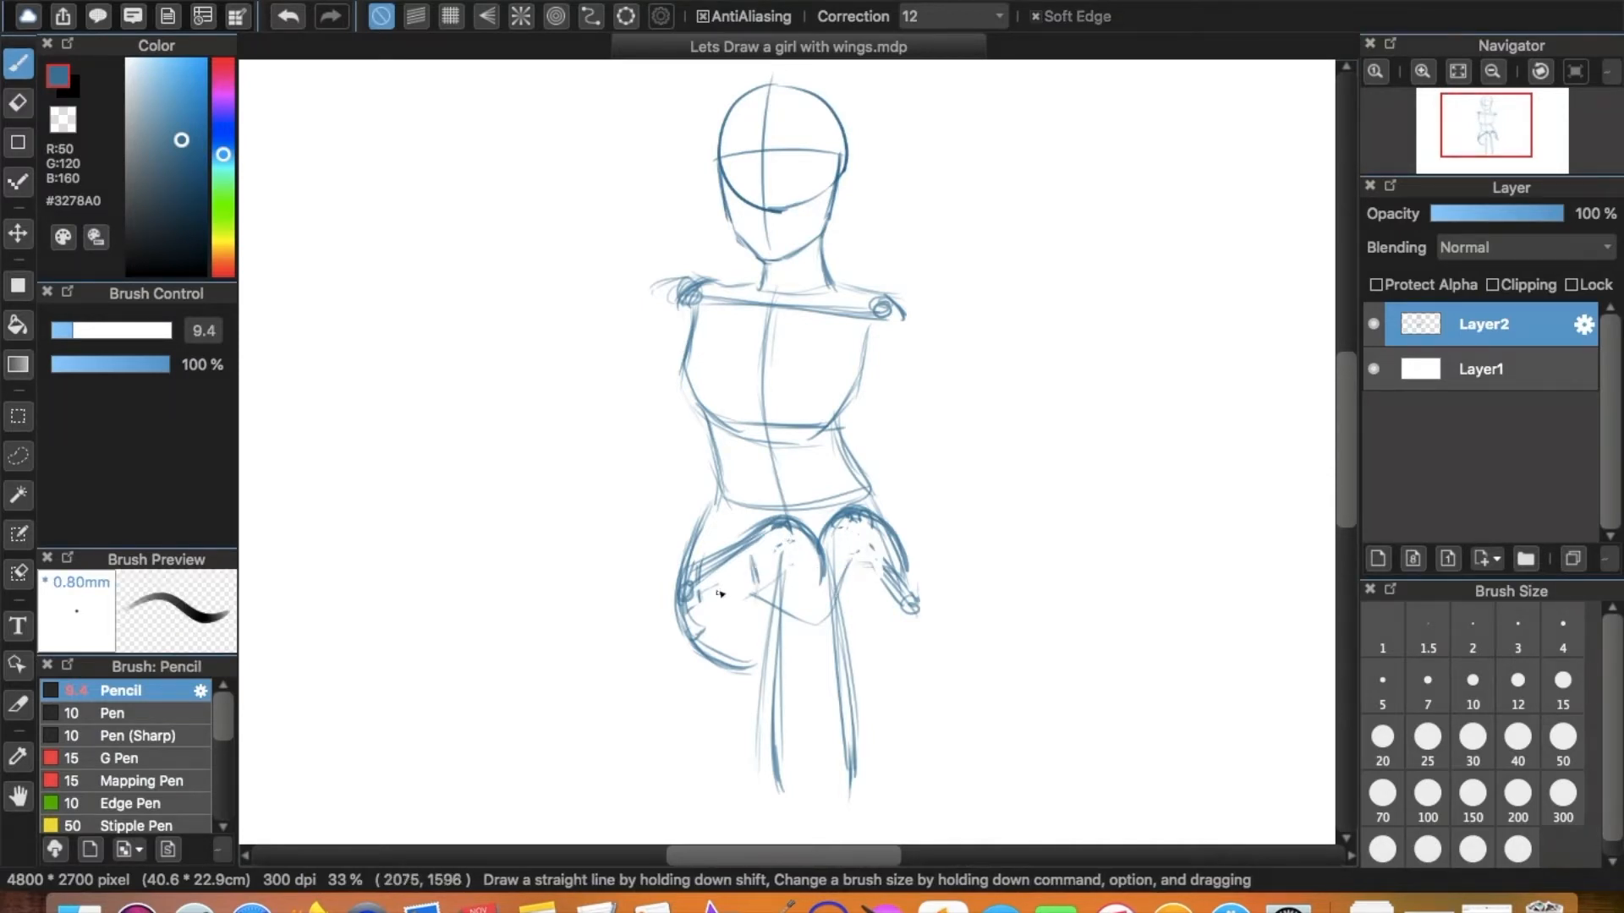
# Outline the left lower leg with a calf contour on each side, tapering toward the ankle.
pyautogui.press('super+z')
pyautogui.moveTo(751, 558); pyautogui.dragTo(749, 668)
pyautogui.moveTo(752, 588); pyautogui.dragTo(753, 683)
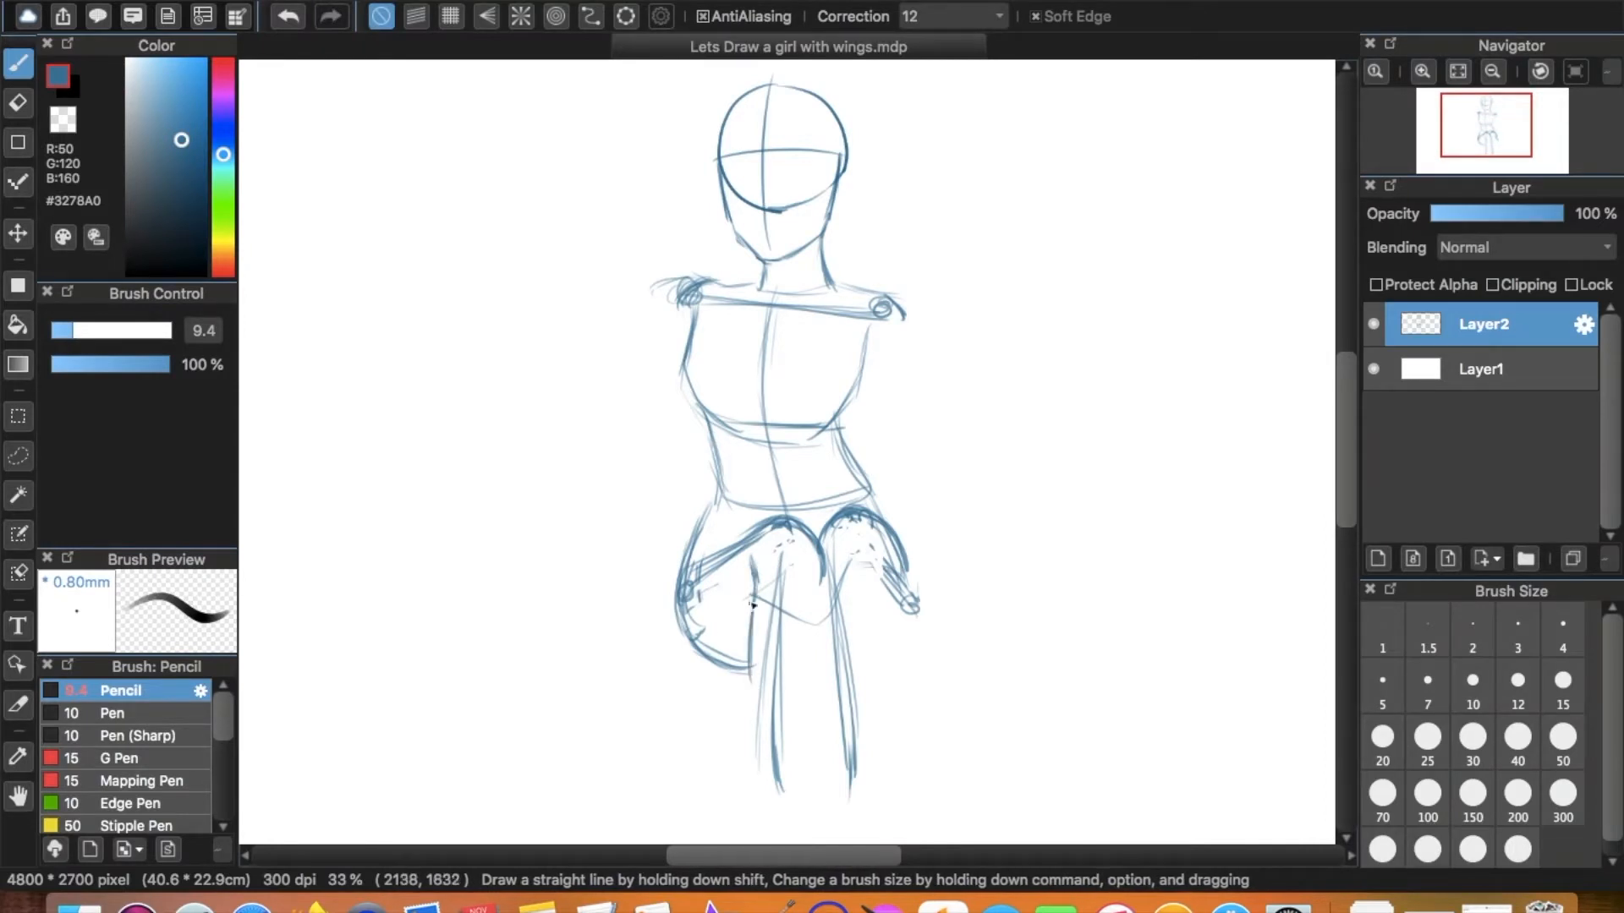
pyautogui.press('super+z')
pyautogui.moveTo(752, 594); pyautogui.dragTo(771, 774)
pyautogui.moveTo(748, 695); pyautogui.dragTo(777, 827)
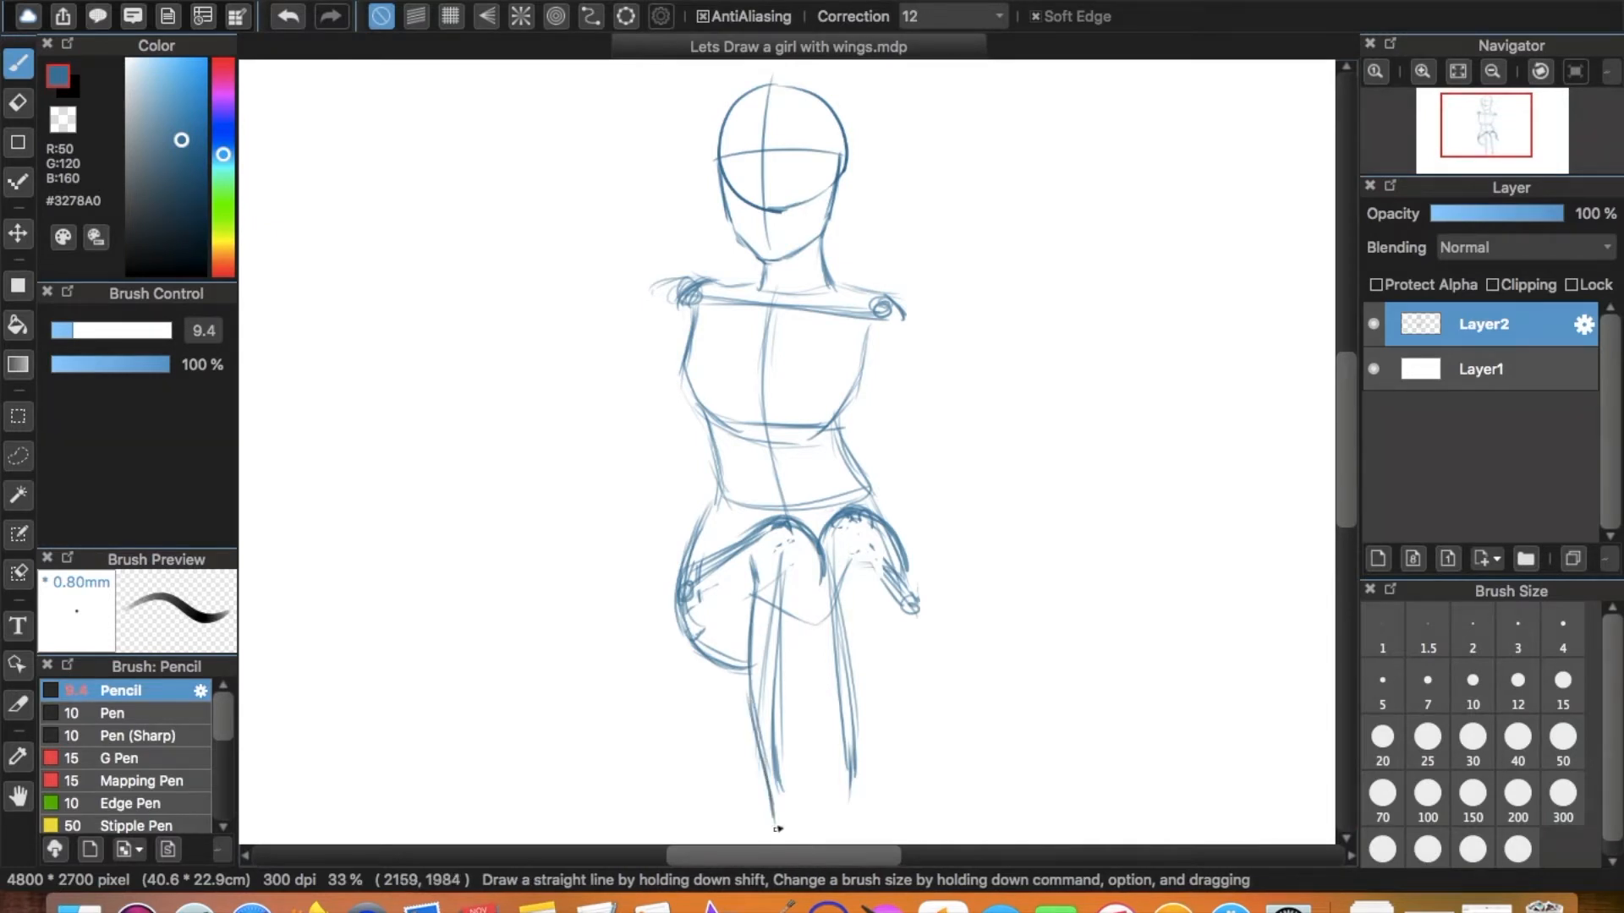
pyautogui.scroll(-1, 833, 689)
pyautogui.moveTo(846, 729)
pyautogui.mouseDown()
pyautogui.moveTo(840, 622)
pyautogui.moveTo(827, 782)
pyautogui.mouseUp()
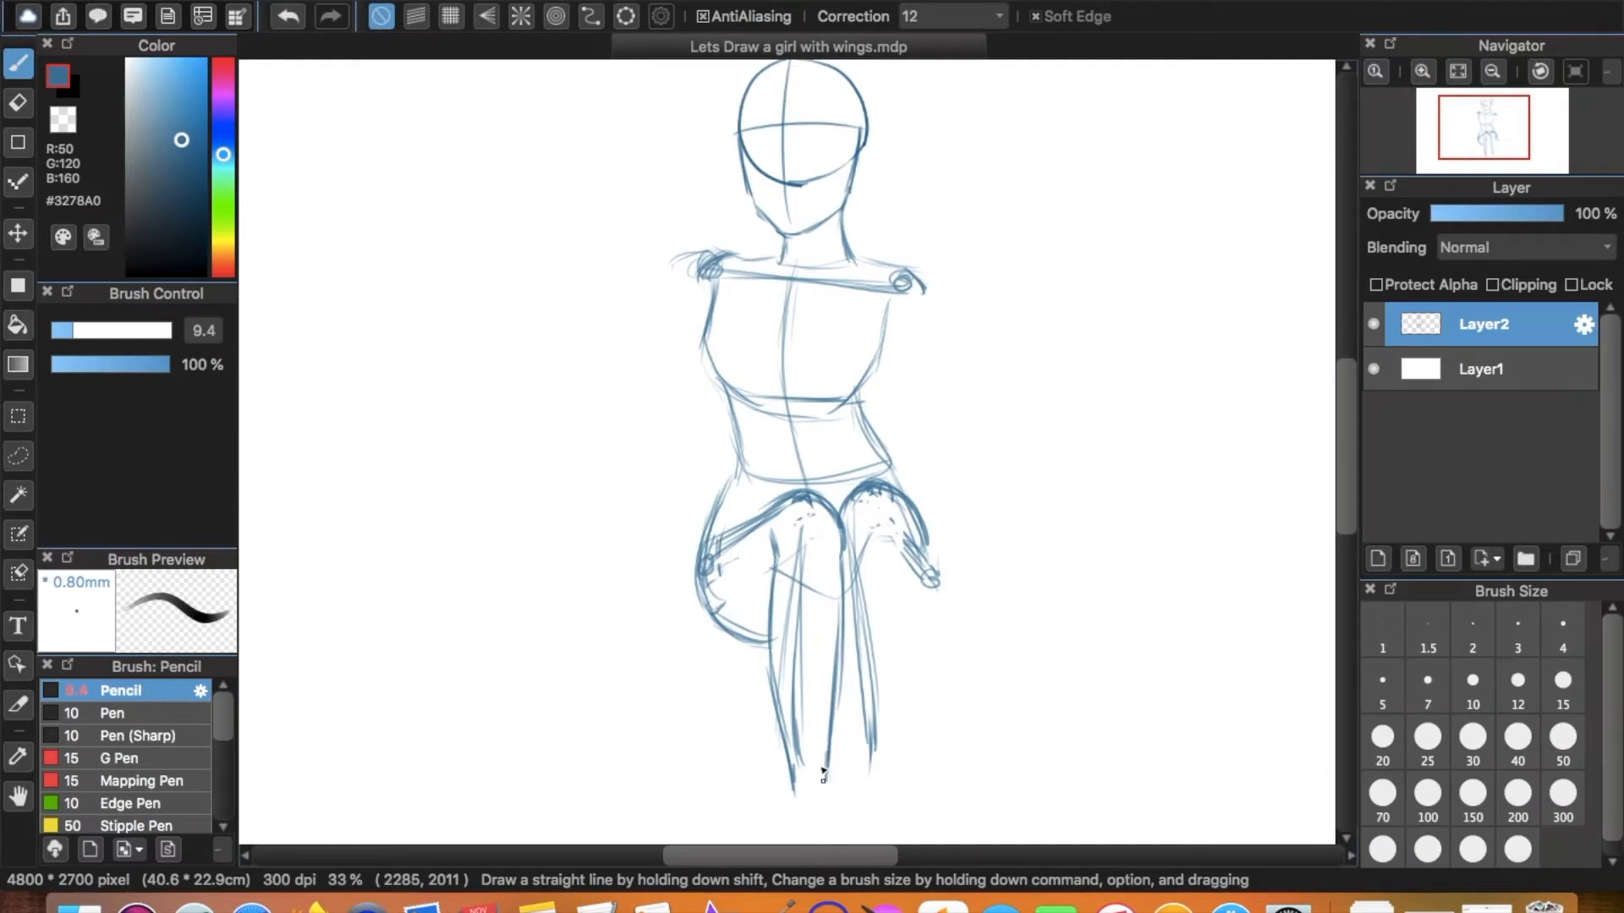
# Erase the leftover construction lines inside the left lower leg and below the left knee.
pyautogui.press('e')
pyautogui.moveTo(799, 561); pyautogui.dragTo(826, 601)
pyautogui.moveTo(799, 723); pyautogui.dragTo(813, 606)
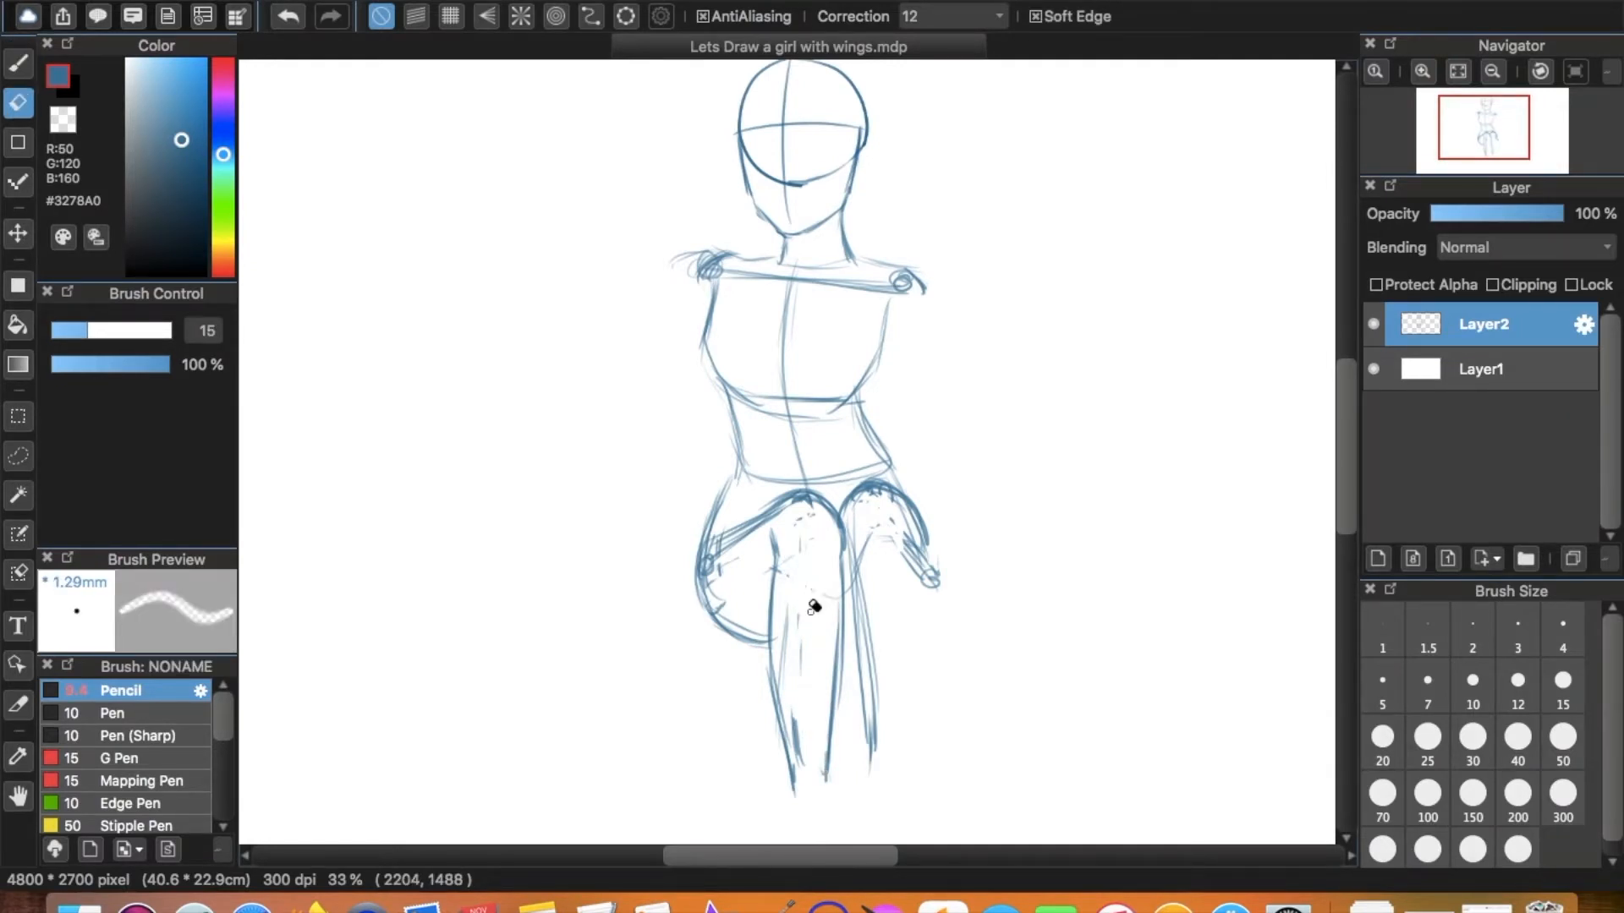
pyautogui.press('b')
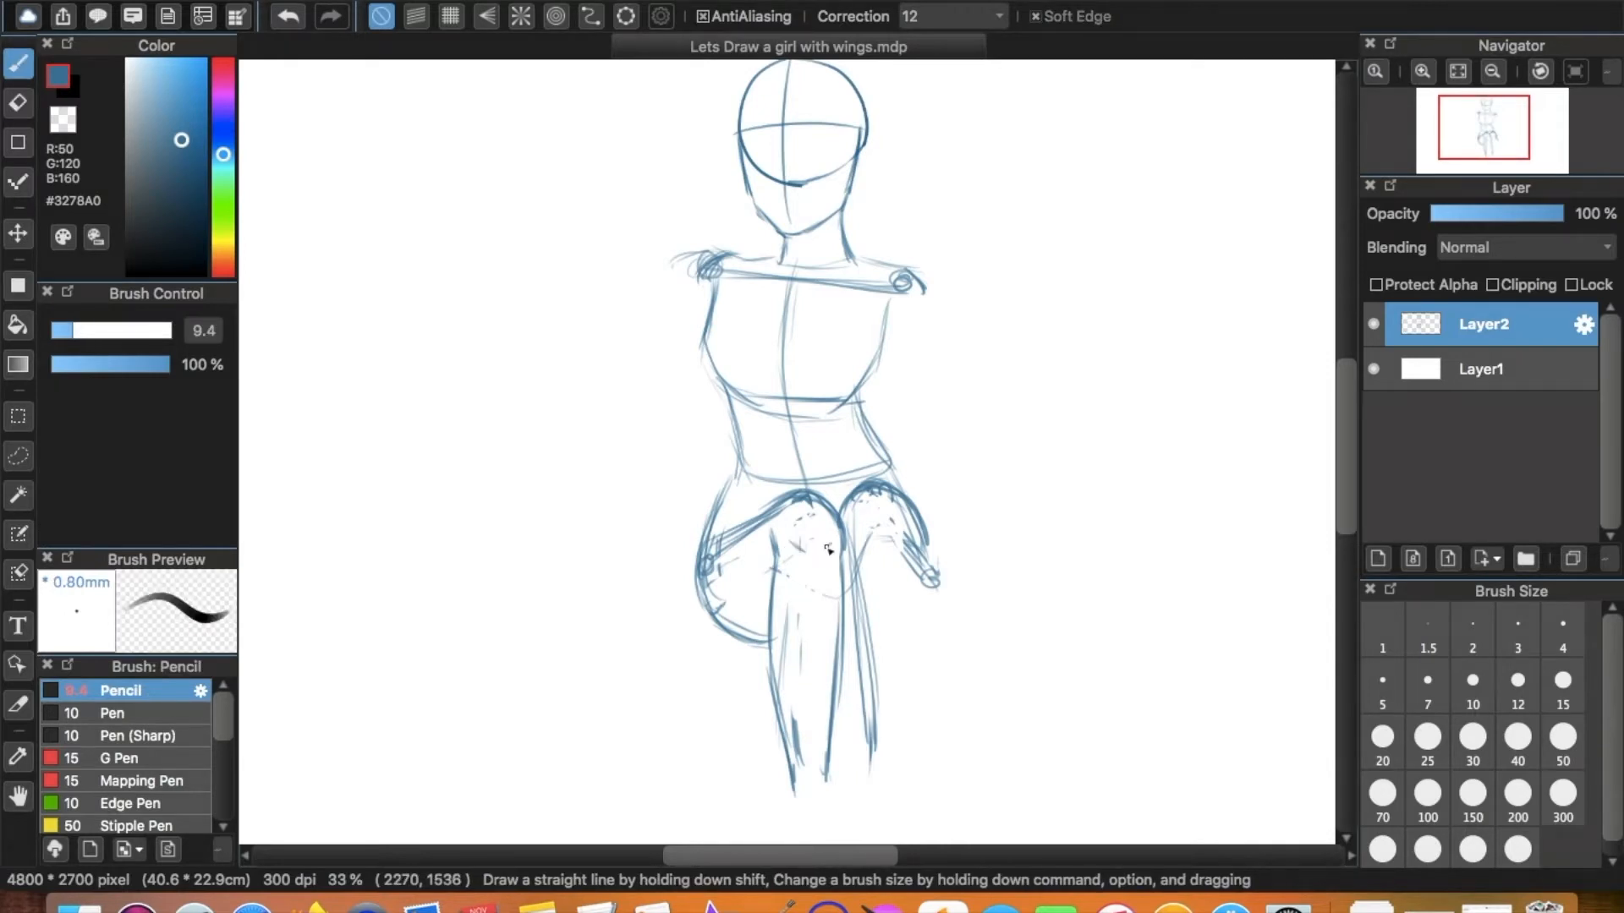
# Erase the thigh stub and joint sticking out past the right knee, using a larger eraser of size 22.
pyautogui.press('e')
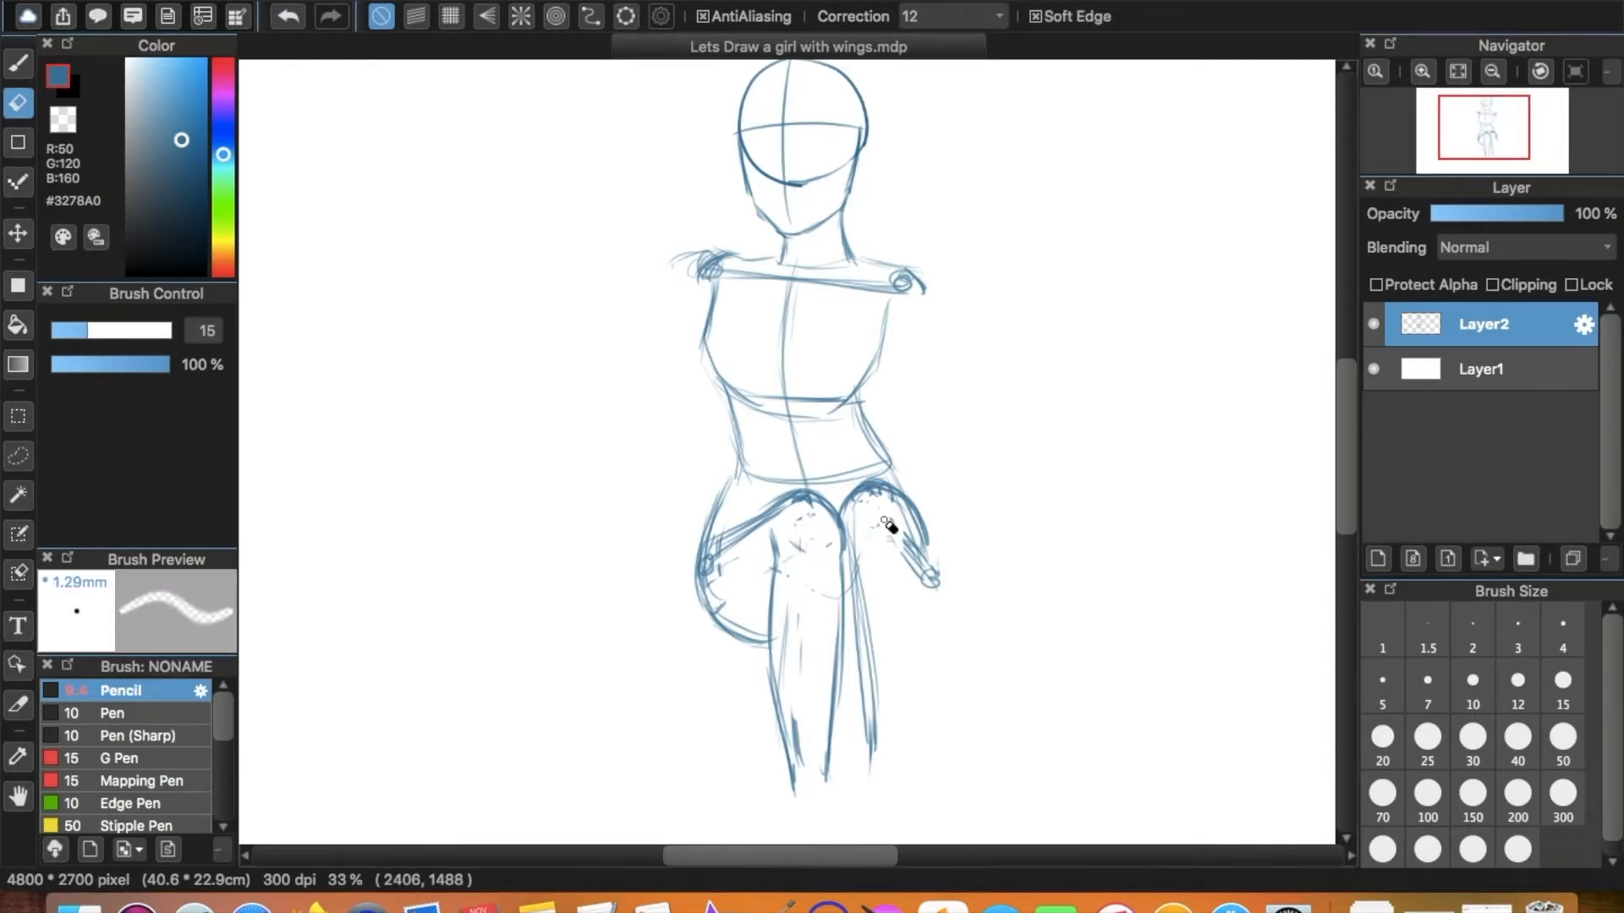
pyautogui.press('b')
pyautogui.press('e')
pyautogui.moveTo(892, 528)
pyautogui.mouseDown()
pyautogui.moveTo(936, 592)
pyautogui.moveTo(874, 513)
pyautogui.moveTo(920, 583)
pyautogui.moveTo(907, 523)
pyautogui.moveTo(867, 525)
pyautogui.moveTo(917, 545)
pyautogui.mouseUp()
pyautogui.press('super+z')
pyautogui.press(']')
pyautogui.press('b')
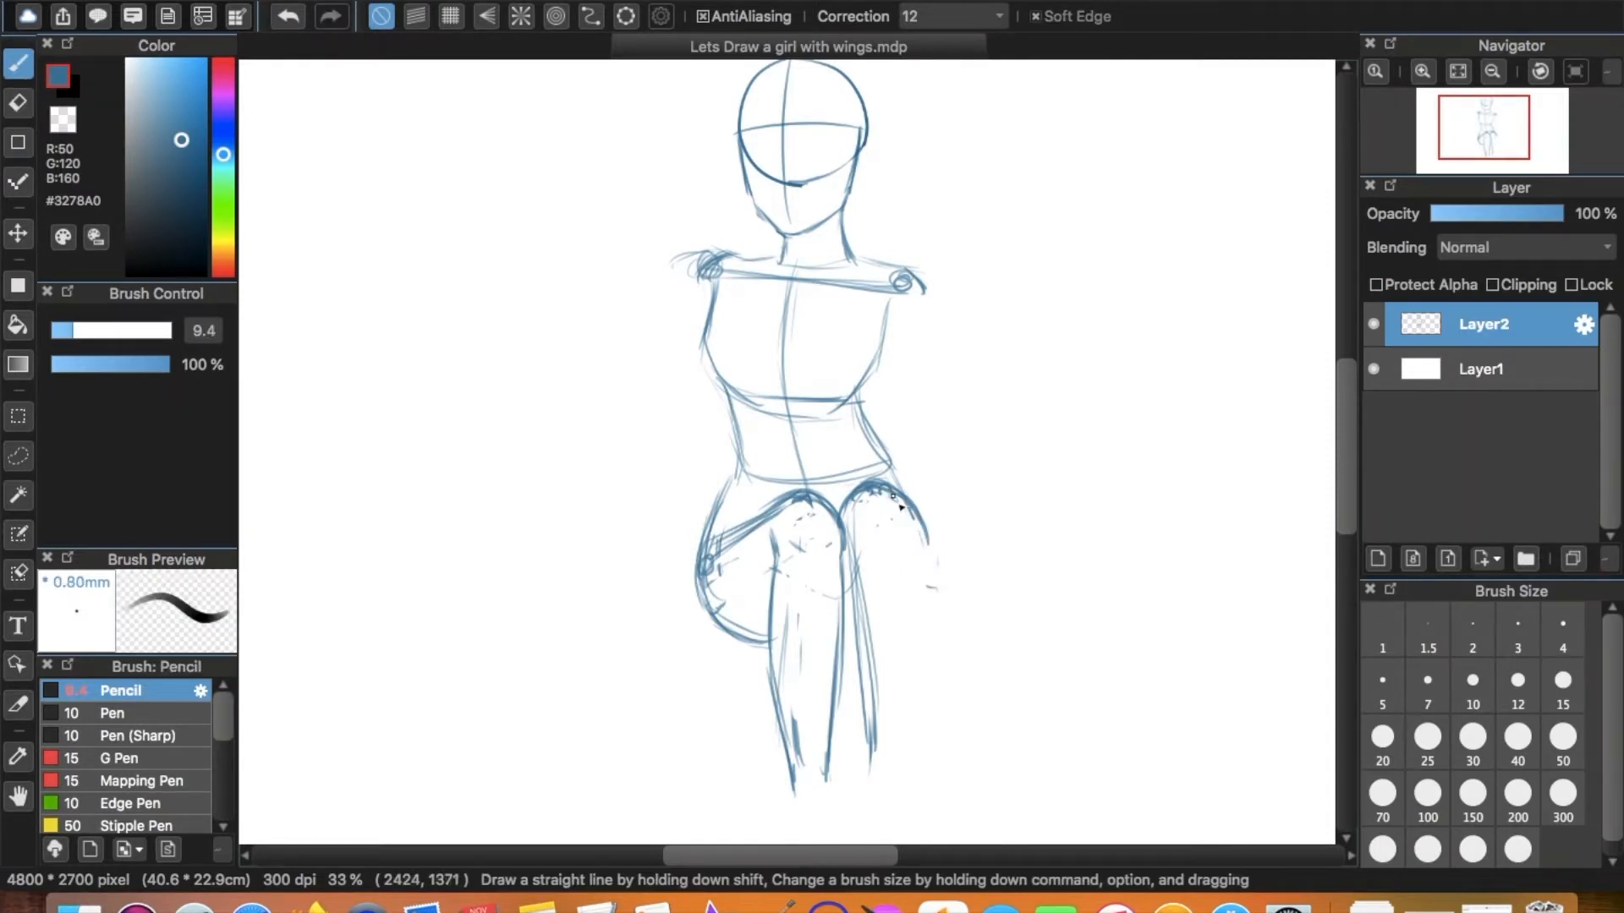
# Redraw the inner side of the right knee and the inner contour of the lower leg beneath it.
pyautogui.moveTo(854, 499)
pyautogui.mouseDown()
pyautogui.moveTo(855, 541)
pyautogui.moveTo(862, 499)
pyautogui.mouseUp()
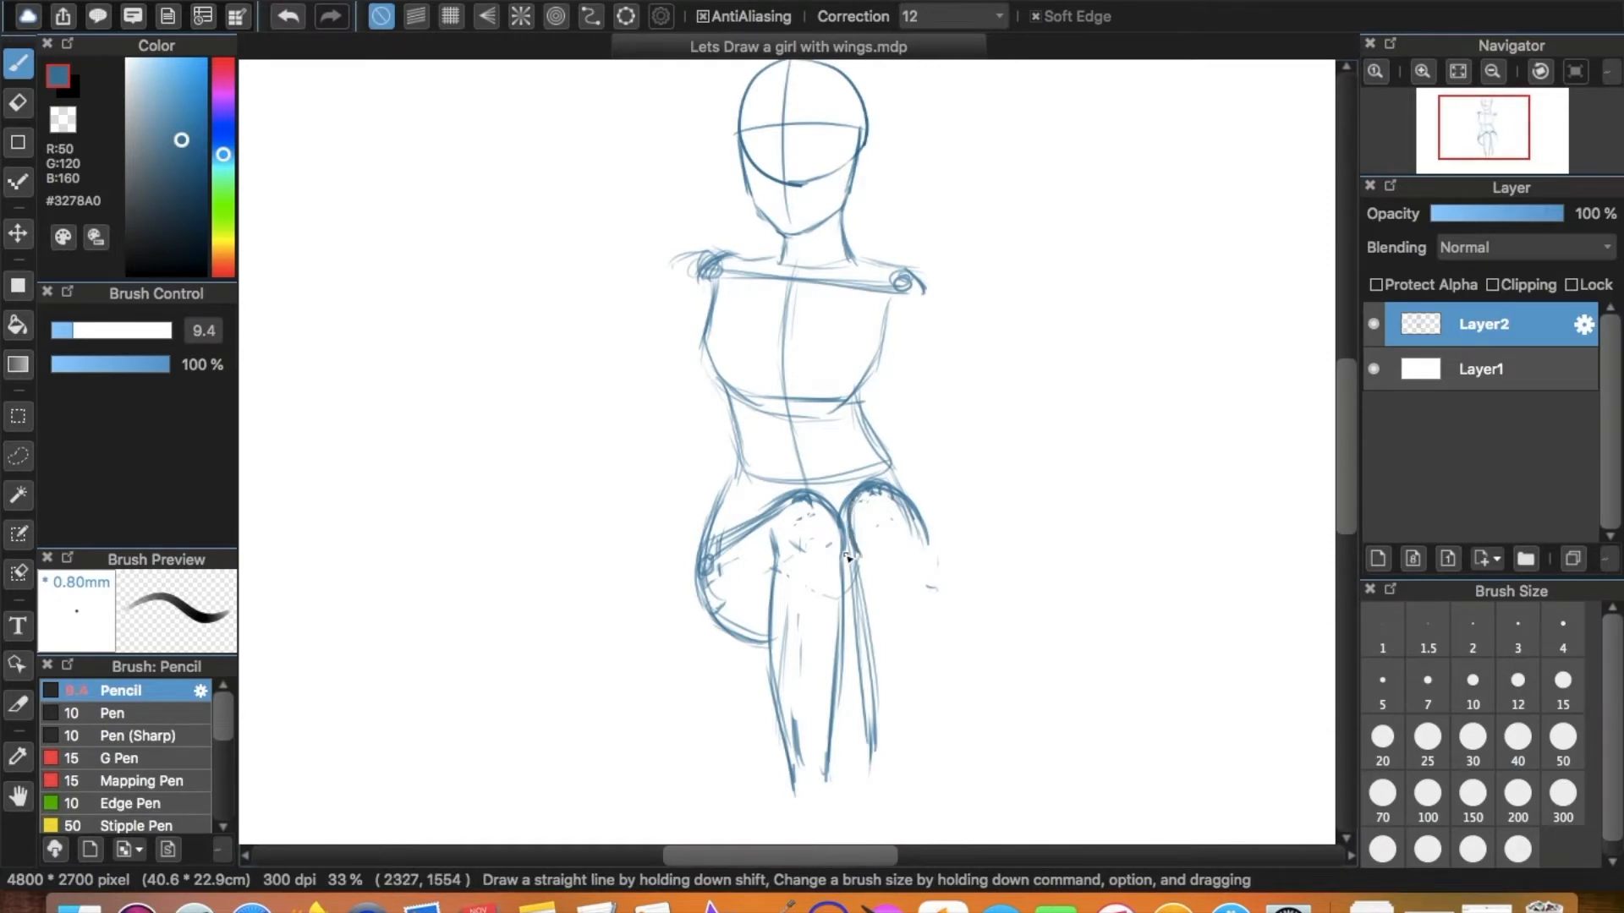
pyautogui.press('super+z')
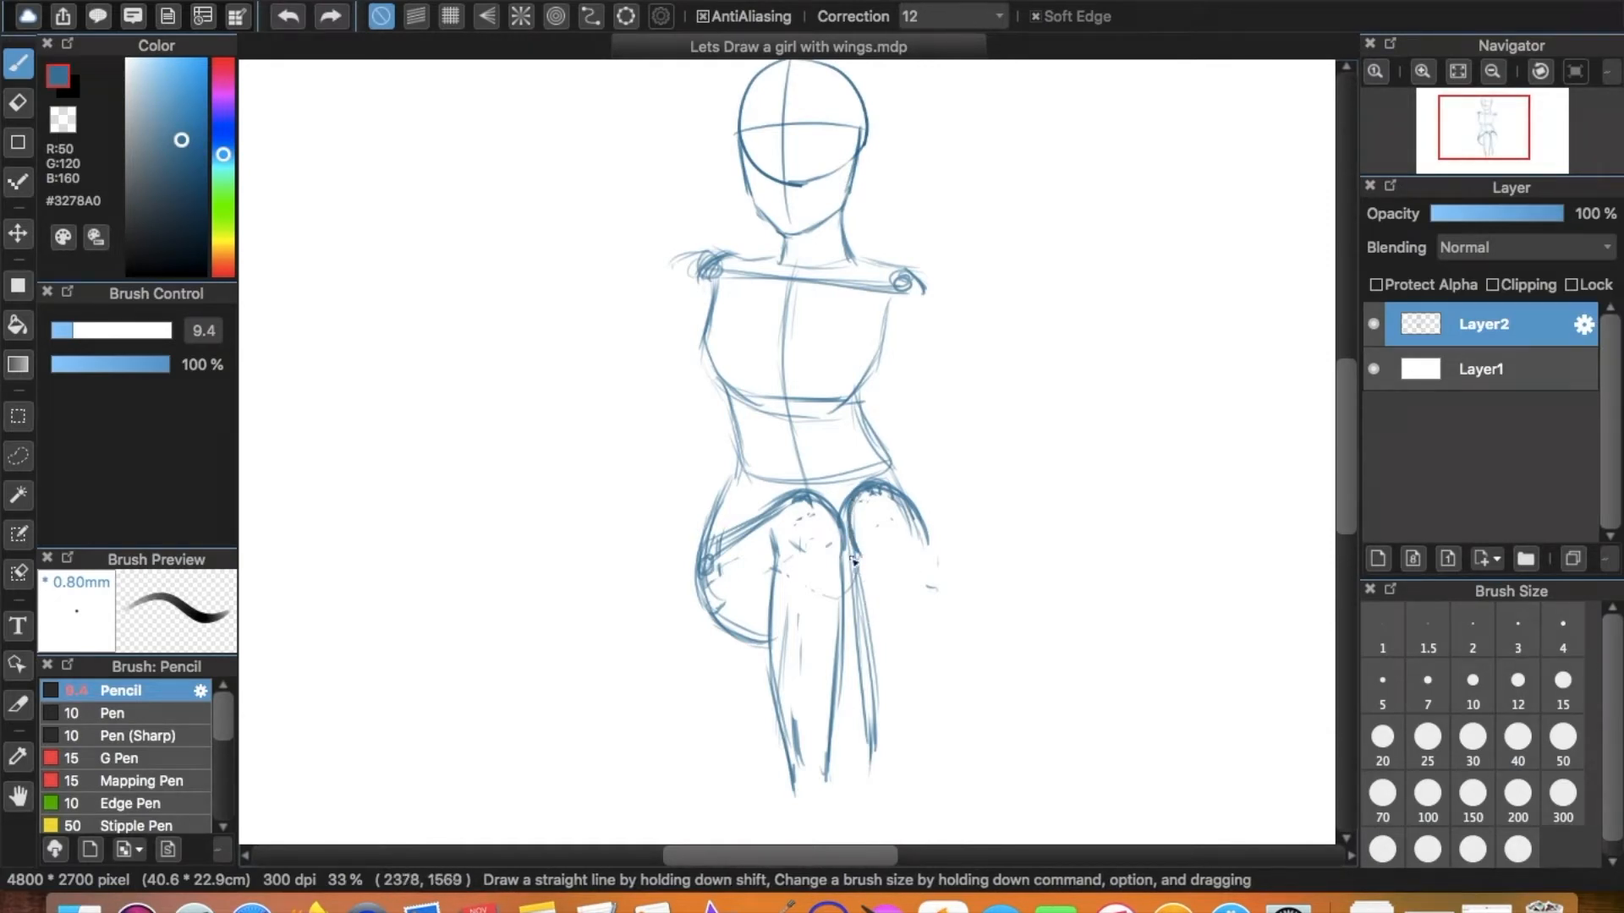
pyautogui.moveTo(858, 551); pyautogui.dragTo(863, 655)
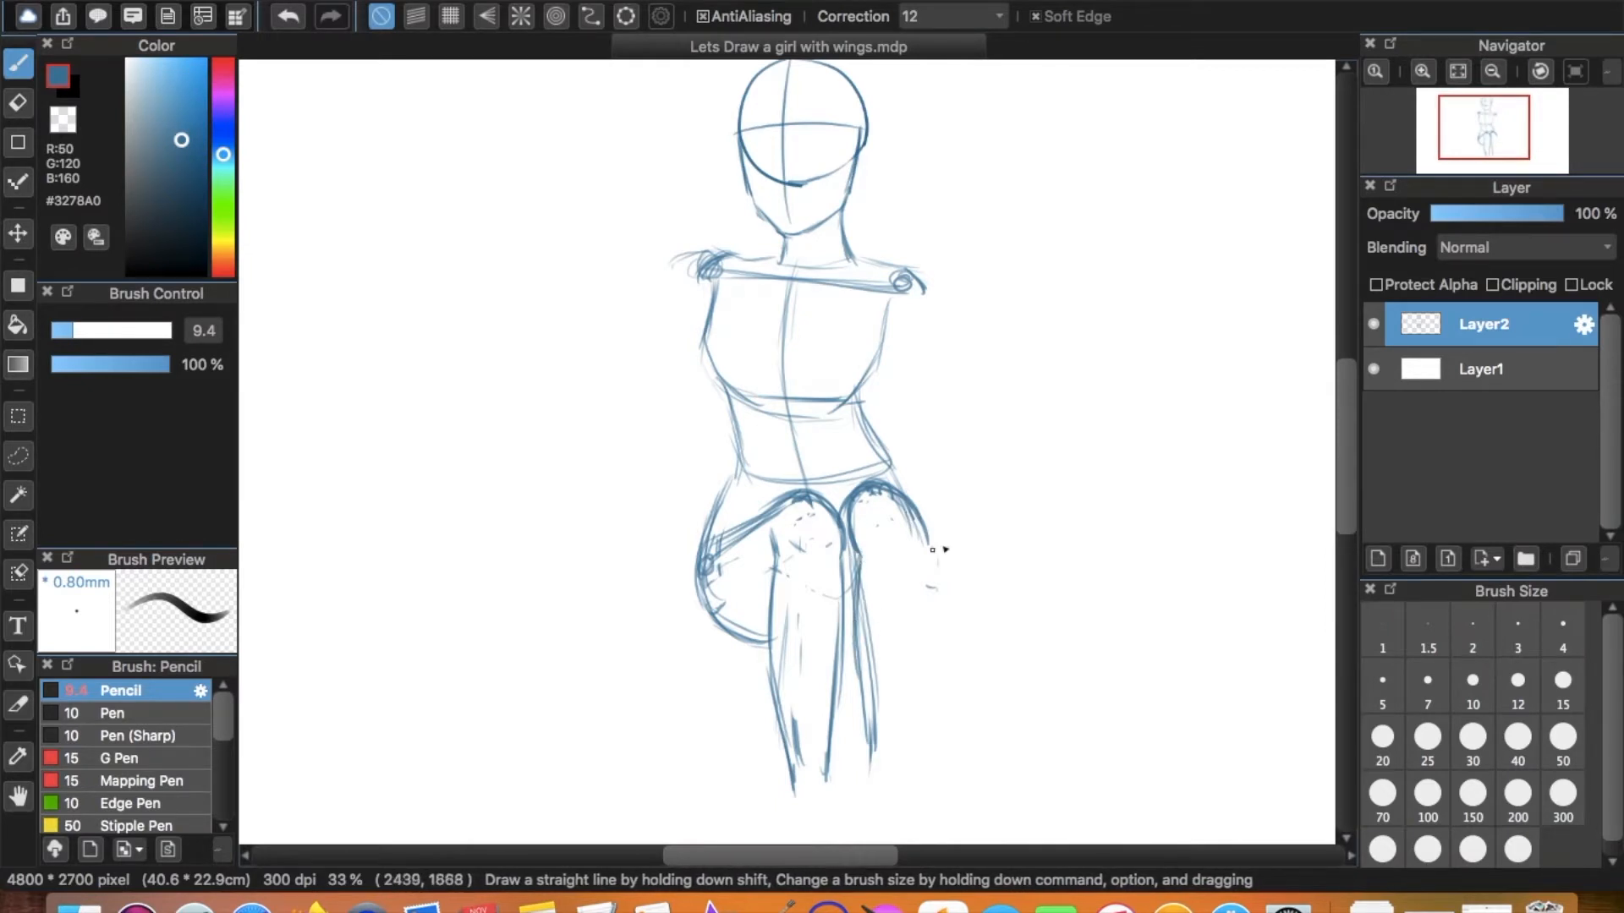
pyautogui.press('e')
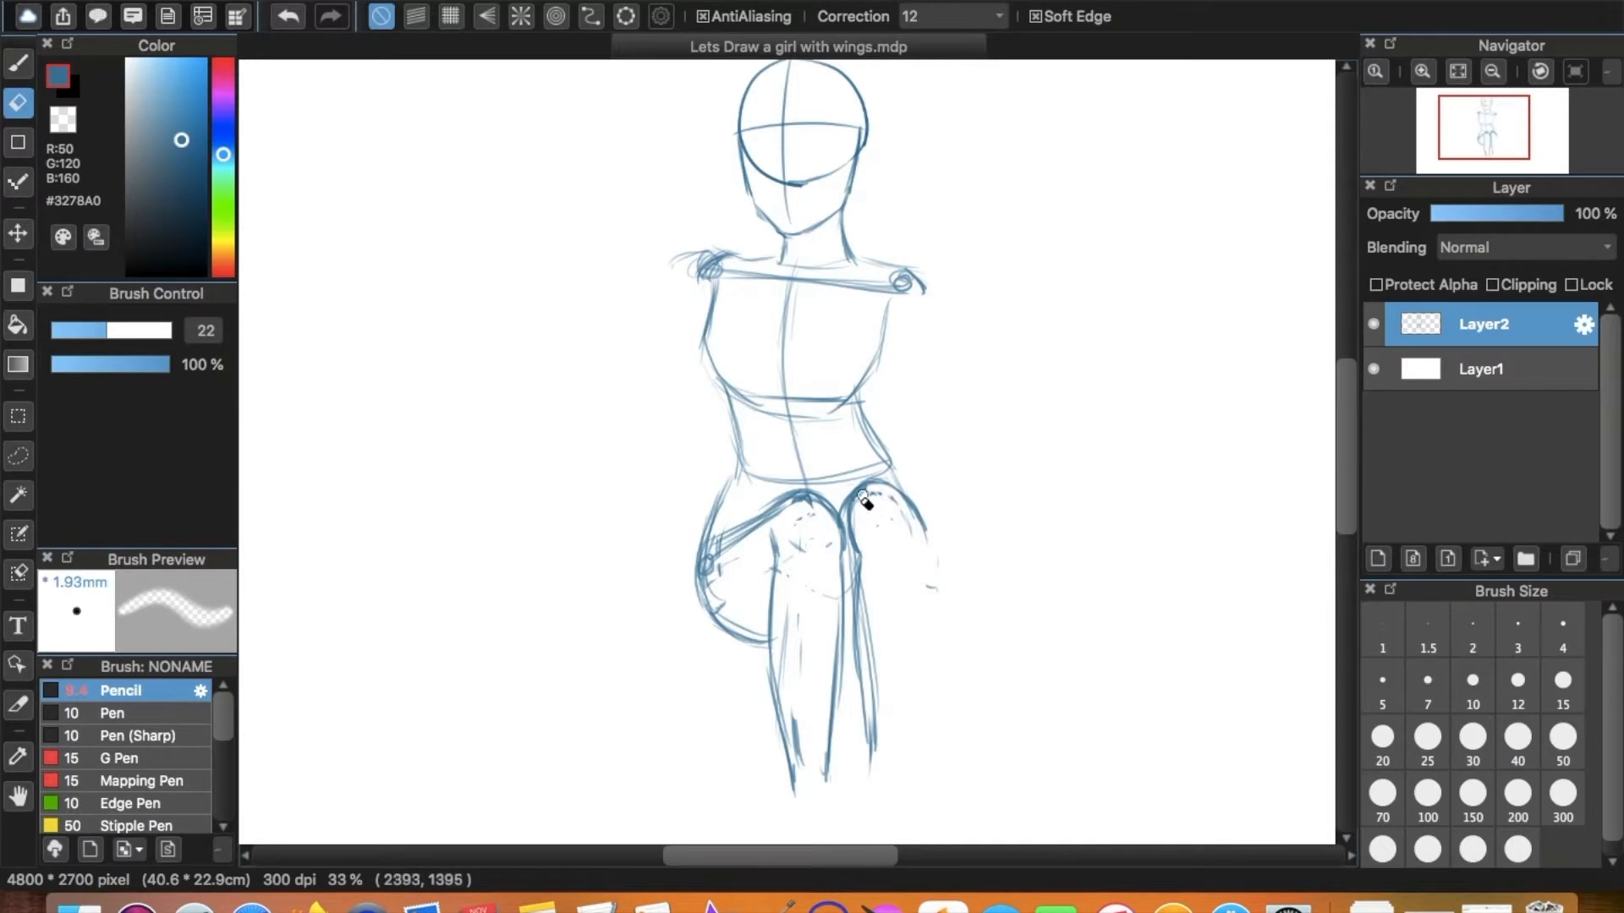
pyautogui.press('b')
# Try a straight outer contour for the right lower leg, and erase it along with the inner shin lines.
pyautogui.moveTo(871, 481)
pyautogui.mouseDown()
pyautogui.moveTo(924, 545)
pyautogui.moveTo(938, 624)
pyautogui.mouseUp()
pyautogui.moveTo(915, 566)
pyautogui.mouseDown()
pyautogui.moveTo(935, 662)
pyautogui.moveTo(930, 589)
pyautogui.moveTo(910, 787)
pyautogui.mouseUp()
pyautogui.moveTo(923, 651); pyautogui.dragTo(905, 806)
pyautogui.press('e')
pyautogui.moveTo(859, 568)
pyautogui.mouseDown()
pyautogui.moveTo(860, 707)
pyautogui.moveTo(861, 581)
pyautogui.moveTo(906, 641)
pyautogui.moveTo(932, 570)
pyautogui.moveTo(904, 759)
pyautogui.moveTo(922, 700)
pyautogui.moveTo(848, 668)
pyautogui.moveTo(873, 589)
pyautogui.moveTo(861, 750)
pyautogui.moveTo(867, 704)
pyautogui.moveTo(914, 731)
pyautogui.moveTo(866, 690)
pyautogui.moveTo(931, 646)
pyautogui.mouseUp()
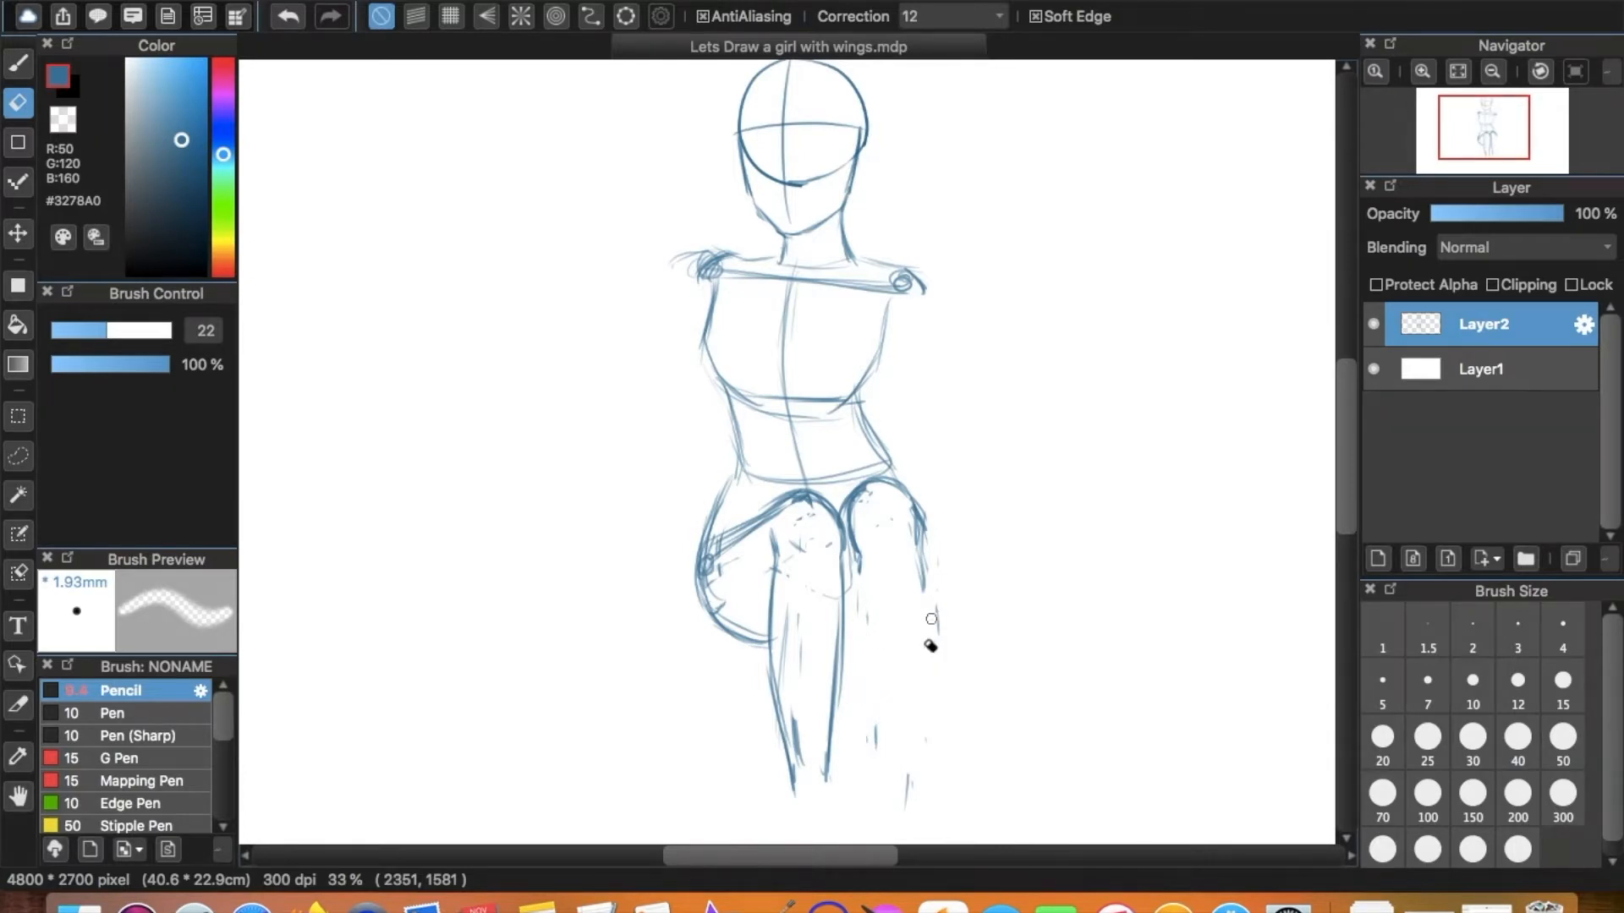
# Outline the outer side of the right lower leg, curving from the knee inward down to the ankle.
pyautogui.press('b')
pyautogui.moveTo(923, 626)
pyautogui.mouseDown()
pyautogui.moveTo(874, 616)
pyautogui.moveTo(907, 625)
pyautogui.mouseUp()
pyautogui.press('super+z')
pyautogui.press('super+z')
pyautogui.moveTo(920, 558)
pyautogui.mouseDown()
pyautogui.moveTo(933, 632)
pyautogui.moveTo(915, 697)
pyautogui.mouseUp()
pyautogui.press('super+z')
pyautogui.moveTo(929, 572)
pyautogui.mouseDown()
pyautogui.moveTo(921, 633)
pyautogui.moveTo(884, 720)
pyautogui.mouseUp()
pyautogui.moveTo(909, 650); pyautogui.dragTo(856, 807)
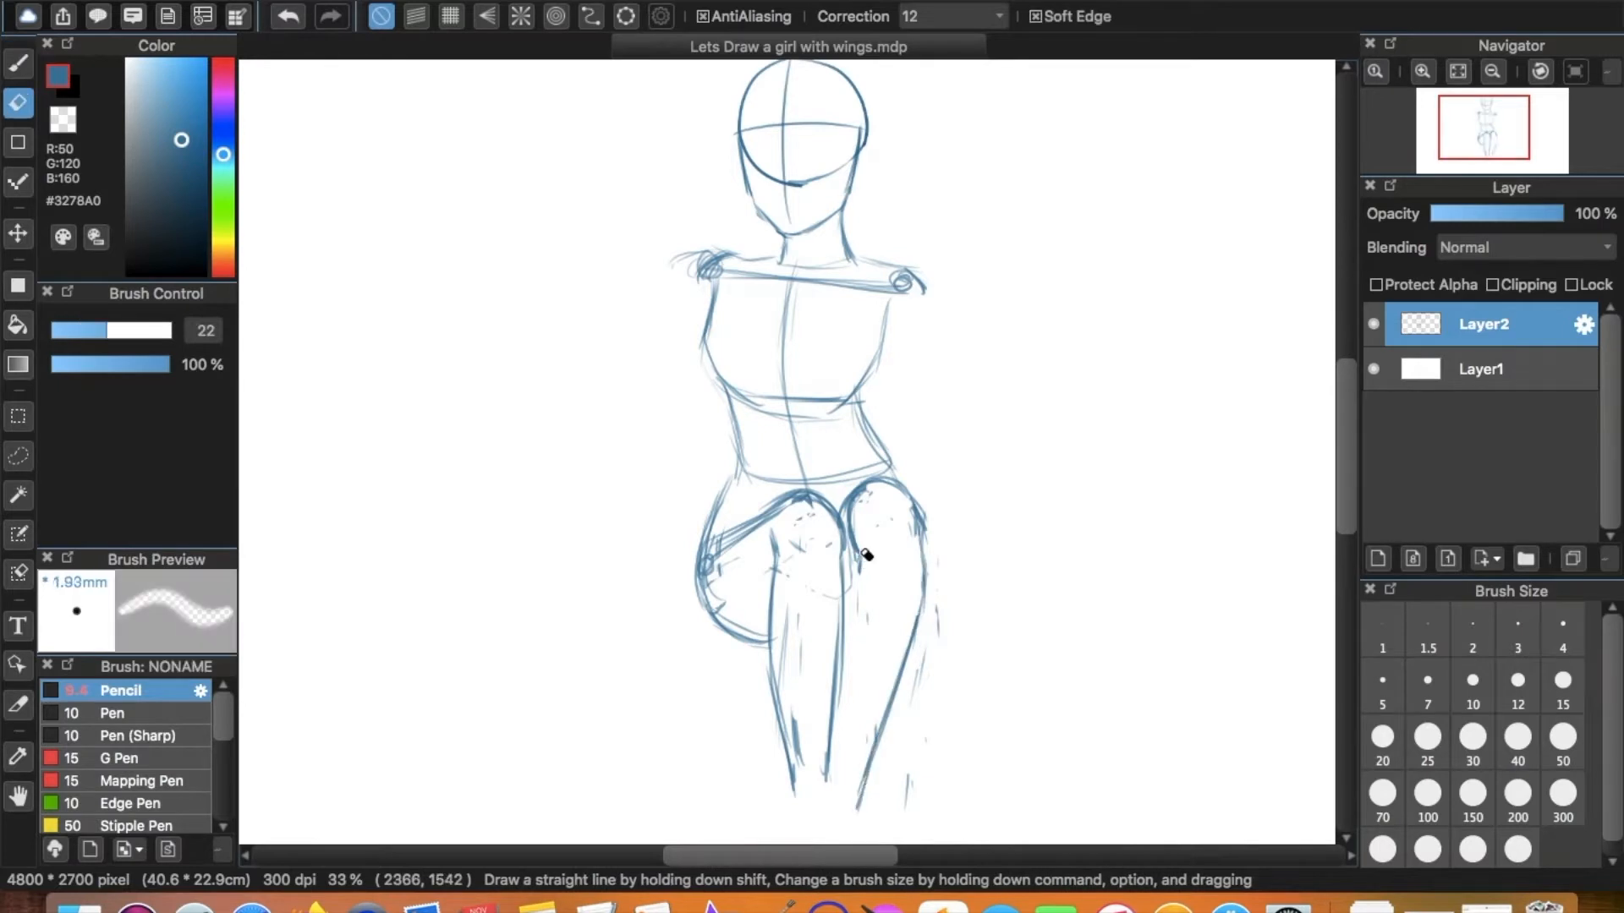
# Rework the right knee into a rounded arch and erase the excess lines around its top and outer side.
pyautogui.press('e')
pyautogui.press('b')
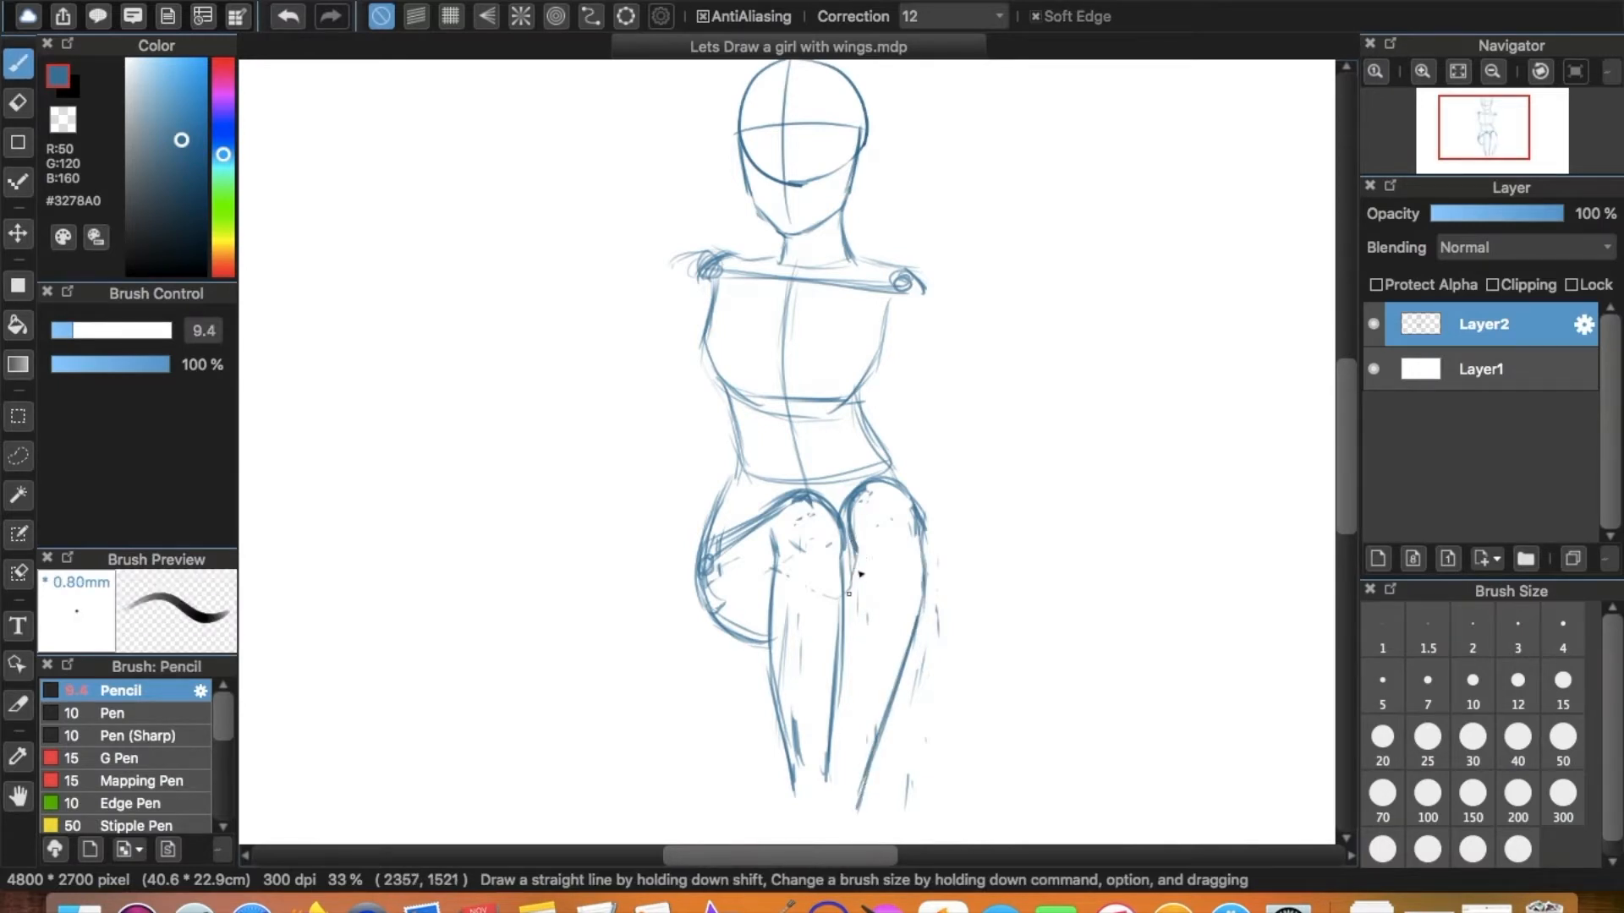
pyautogui.moveTo(855, 530)
pyautogui.mouseDown()
pyautogui.moveTo(909, 498)
pyautogui.moveTo(868, 494)
pyautogui.moveTo(915, 504)
pyautogui.moveTo(887, 487)
pyautogui.moveTo(906, 488)
pyautogui.moveTo(937, 528)
pyautogui.moveTo(918, 487)
pyautogui.moveTo(861, 511)
pyautogui.mouseUp()
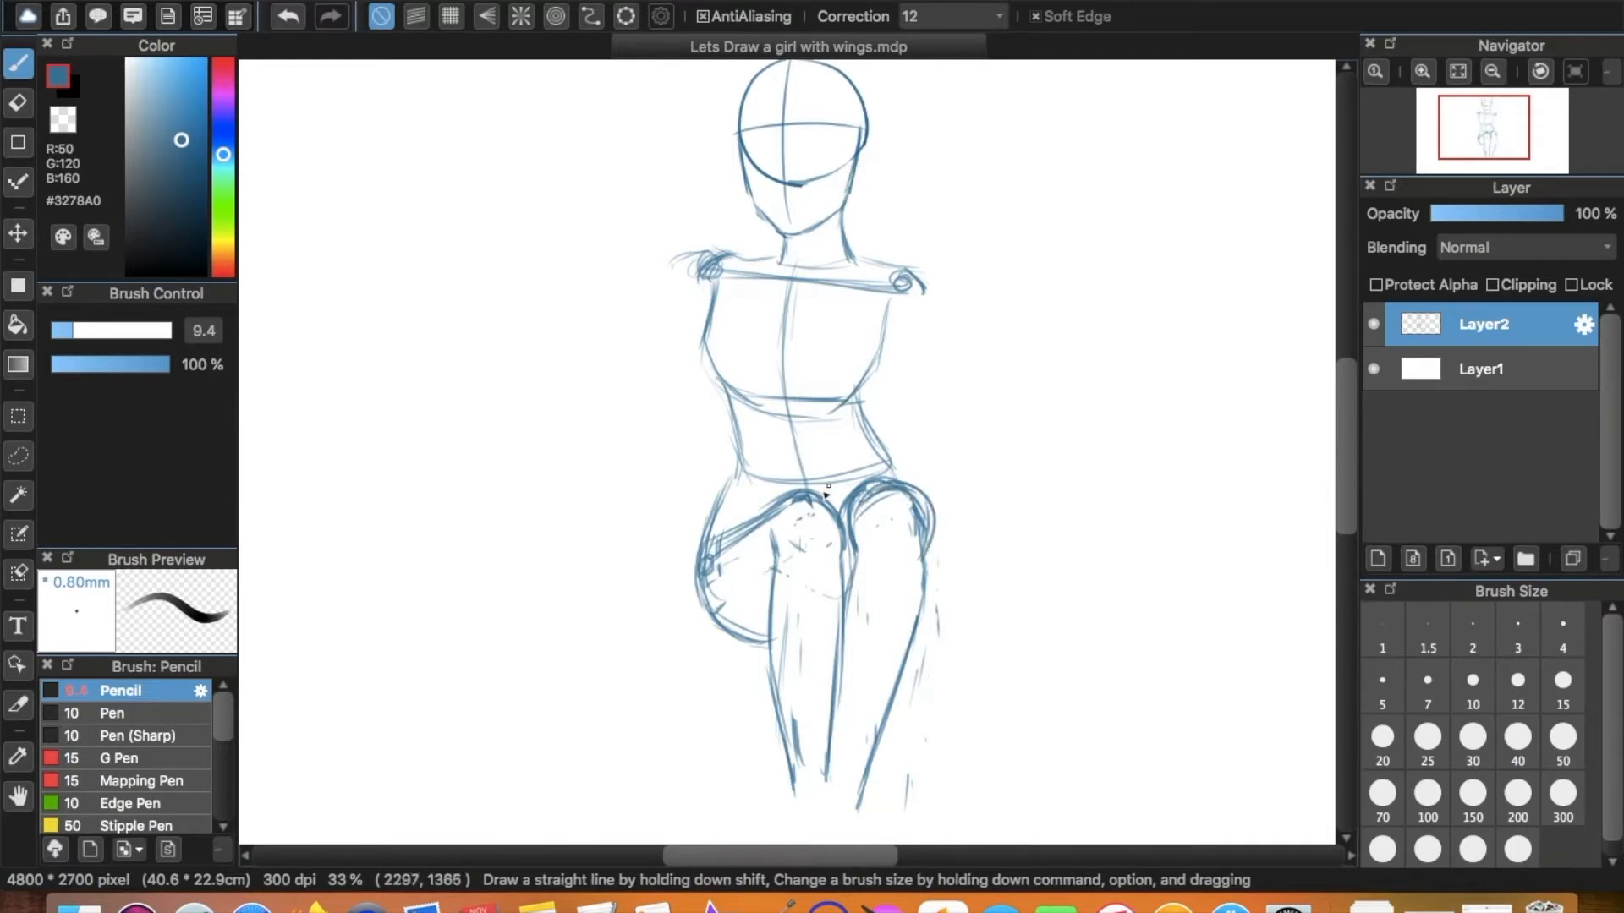
pyautogui.press('e')
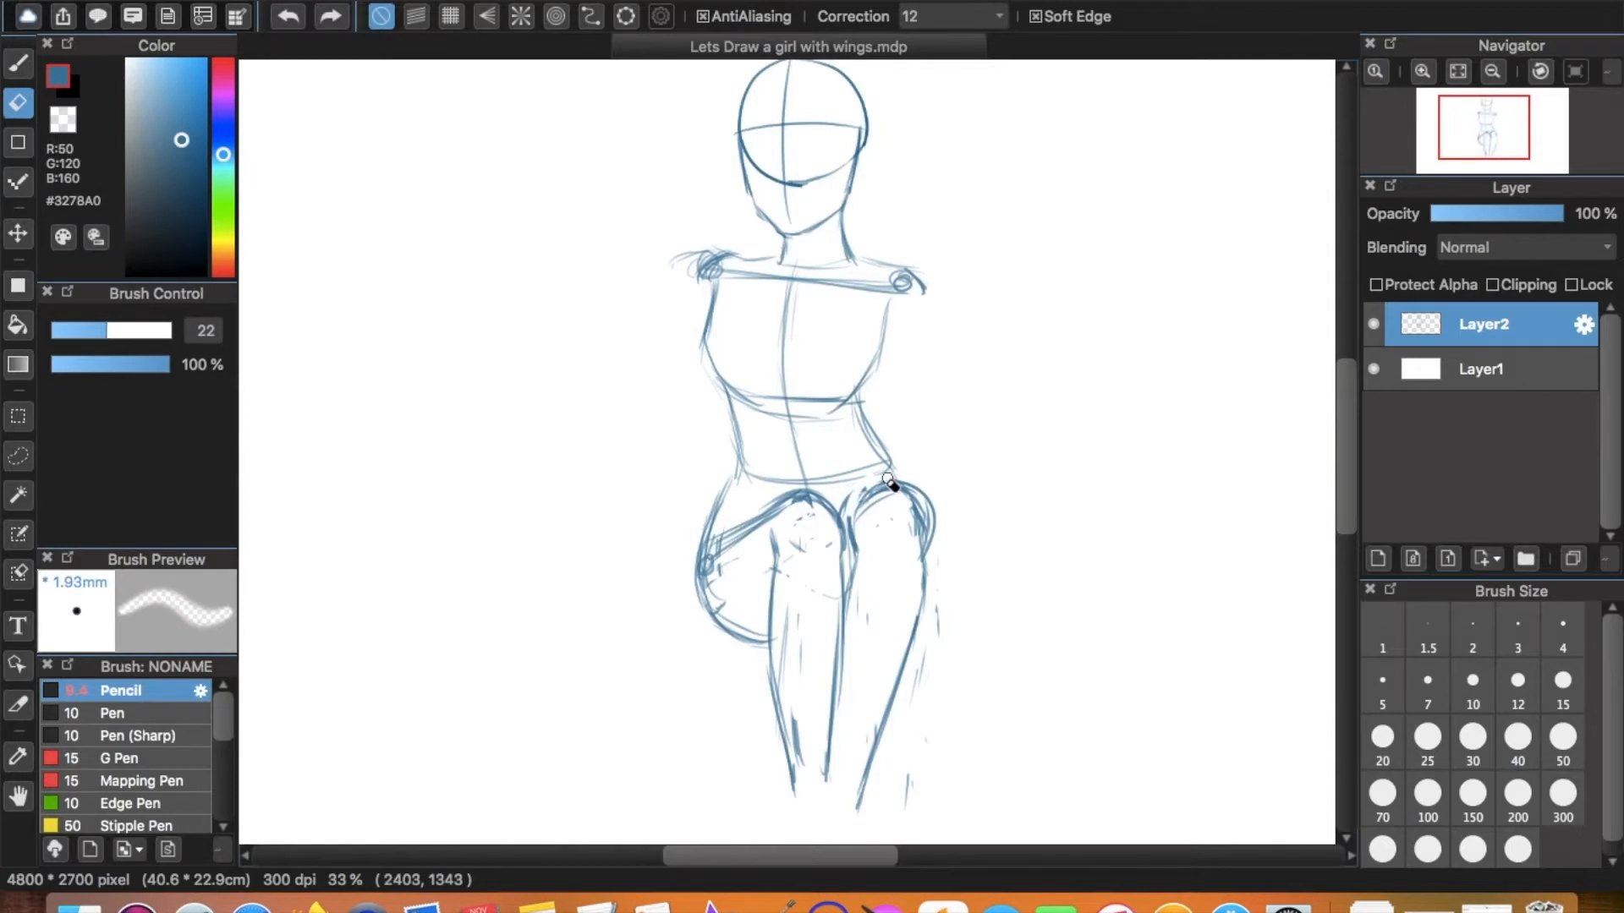
pyautogui.moveTo(902, 487)
pyautogui.mouseDown()
pyautogui.moveTo(928, 544)
pyautogui.moveTo(925, 517)
pyautogui.moveTo(923, 556)
pyautogui.moveTo(921, 535)
pyautogui.mouseUp()
pyautogui.press('b')
pyautogui.press('e')
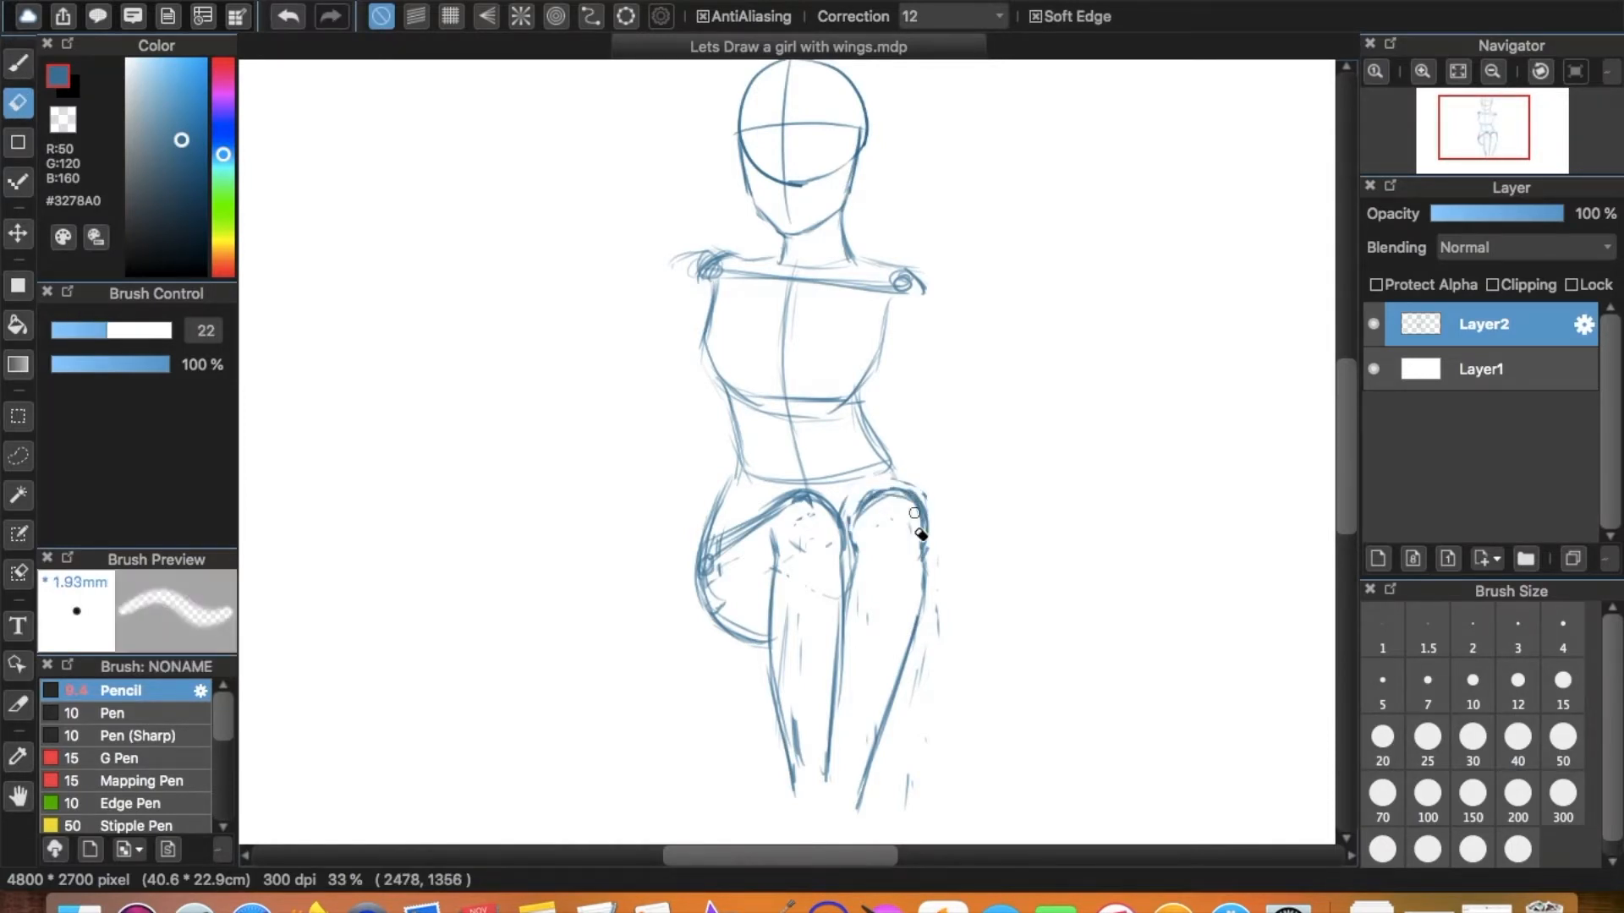
pyautogui.press('b')
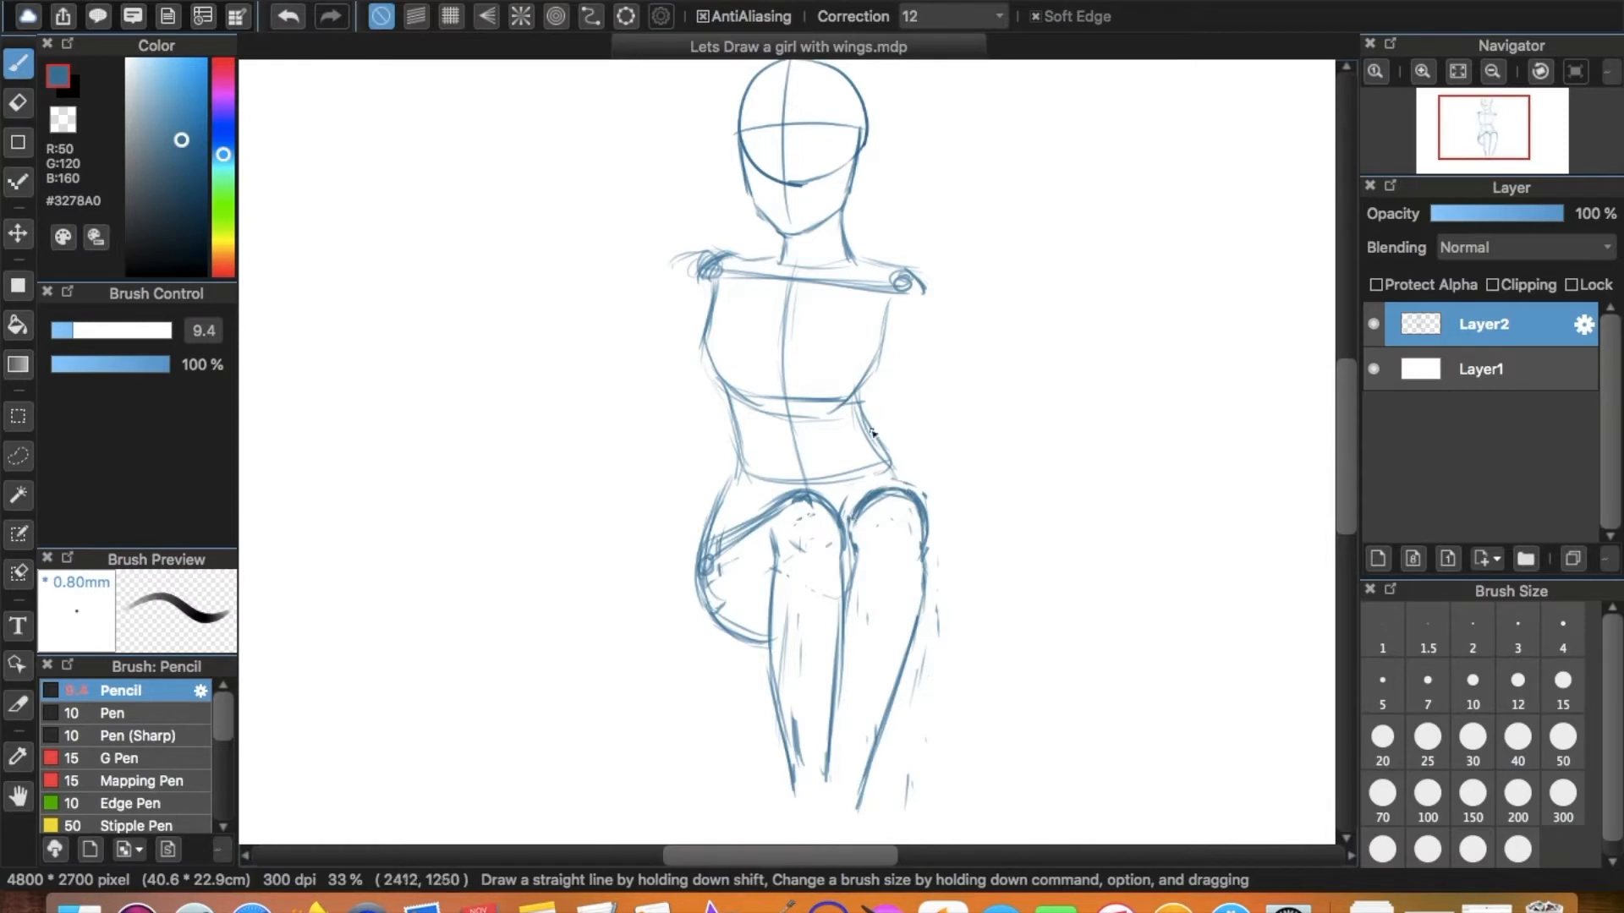
# Clean up the right waist contour and sketch horizontal ground lines on both sides of the lower legs.
pyautogui.press('e')
pyautogui.press('b')
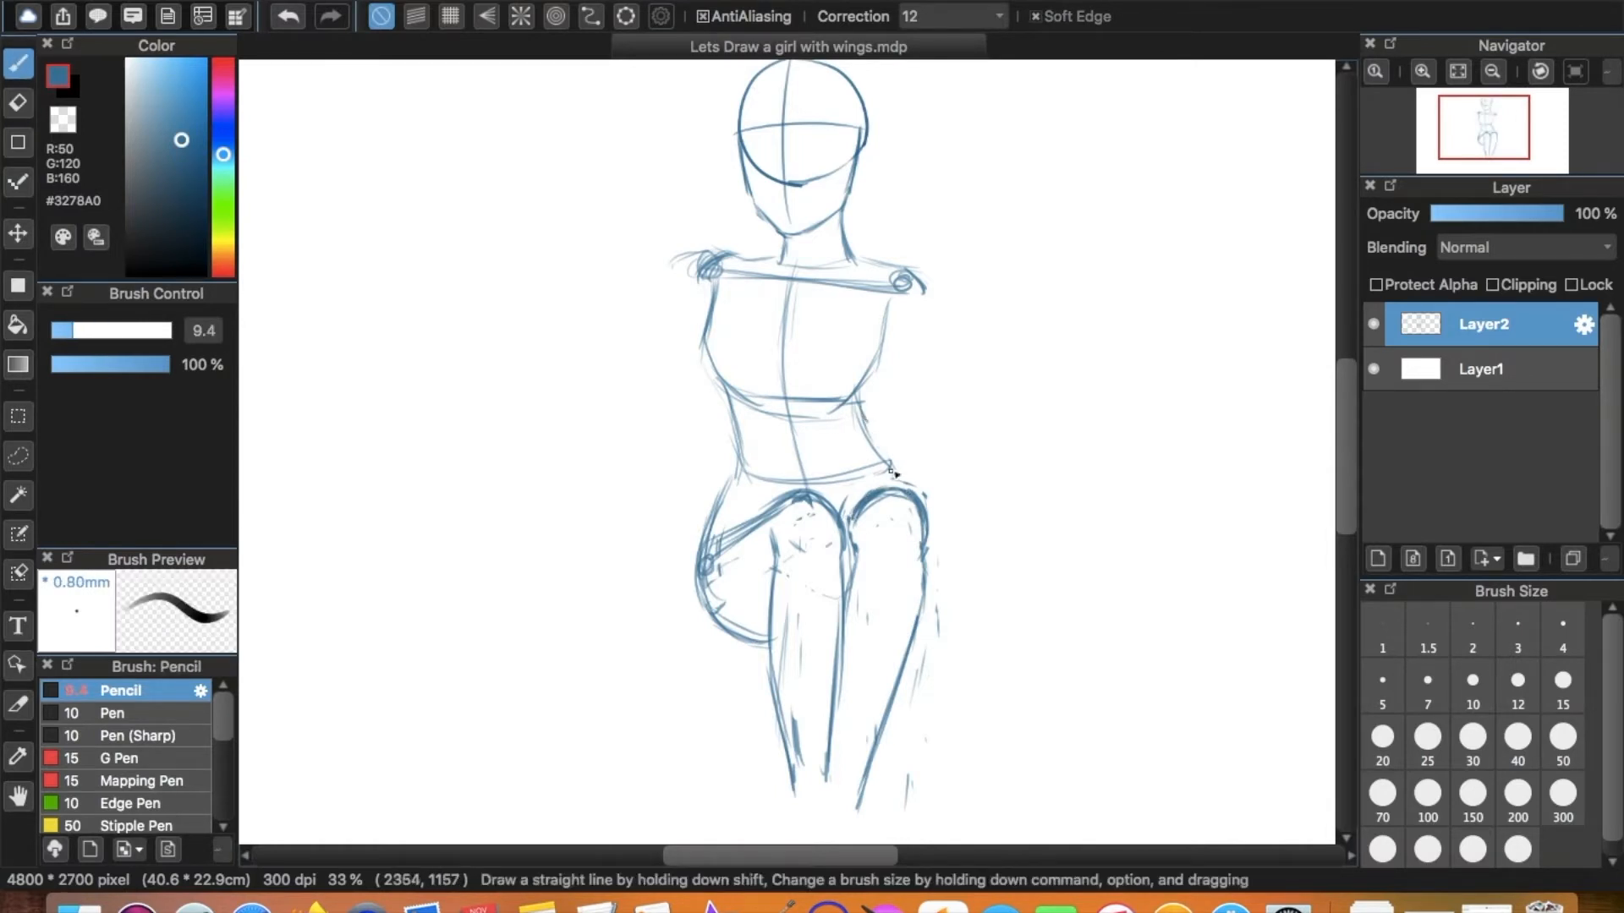
pyautogui.moveTo(751, 772); pyautogui.dragTo(1106, 755)
# Lasso the head and neck, scale them down slightly, tilt them a little clockwise, and clear the selection.
pyautogui.press('l')
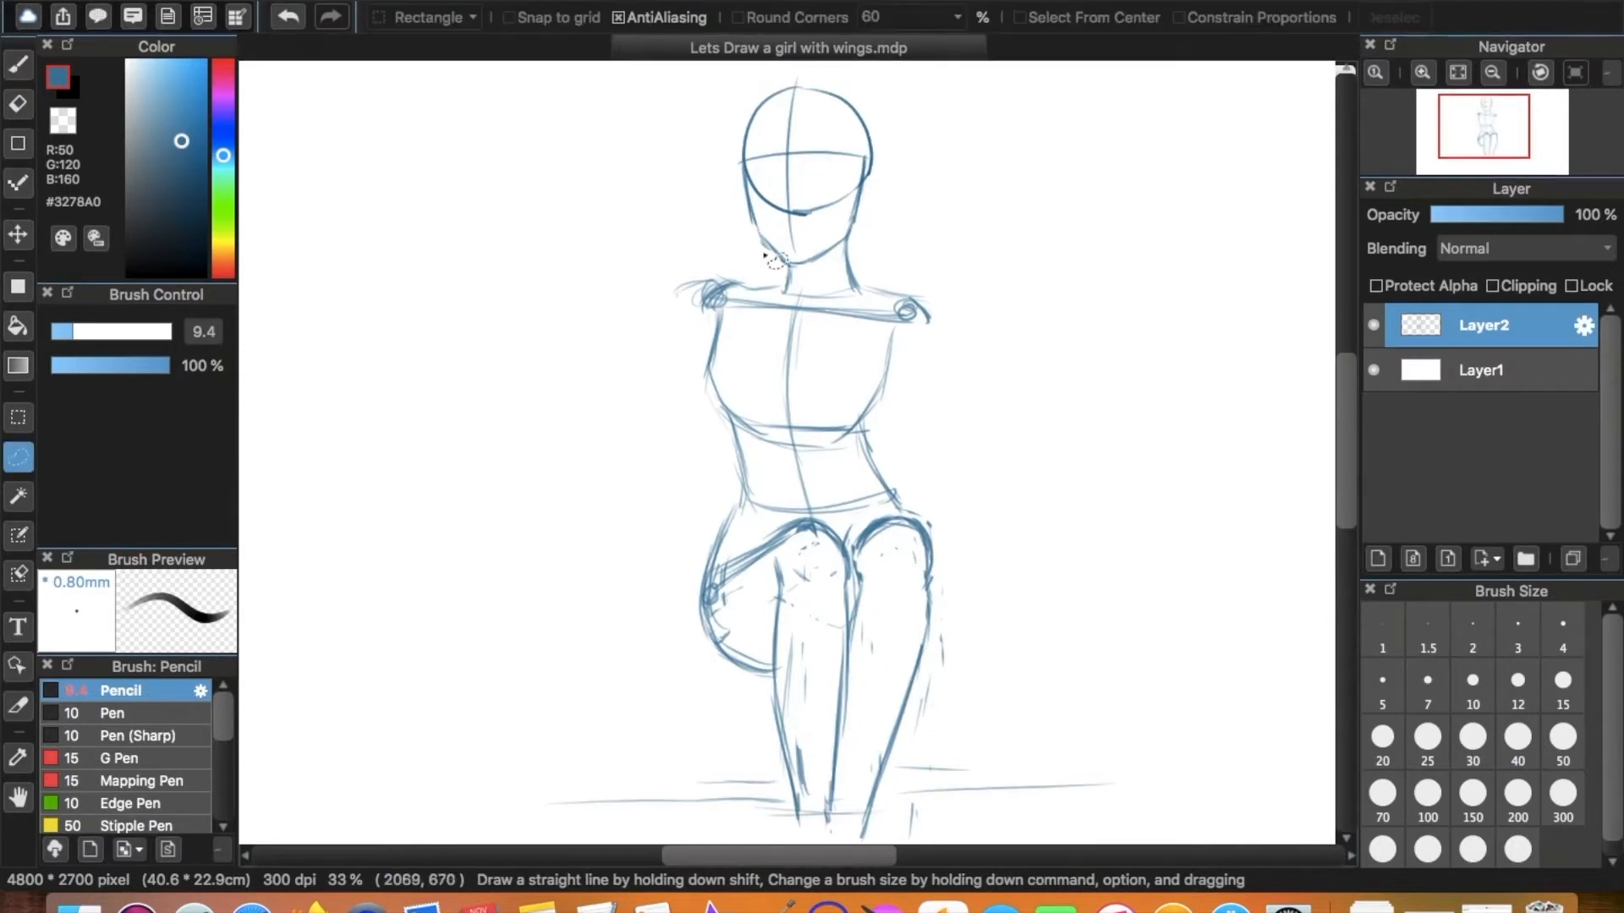
pyautogui.moveTo(750, 256)
pyautogui.mouseDown()
pyautogui.moveTo(821, 300)
pyautogui.moveTo(907, 180)
pyautogui.moveTo(786, 75)
pyautogui.moveTo(718, 156)
pyautogui.moveTo(748, 254)
pyautogui.mouseUp()
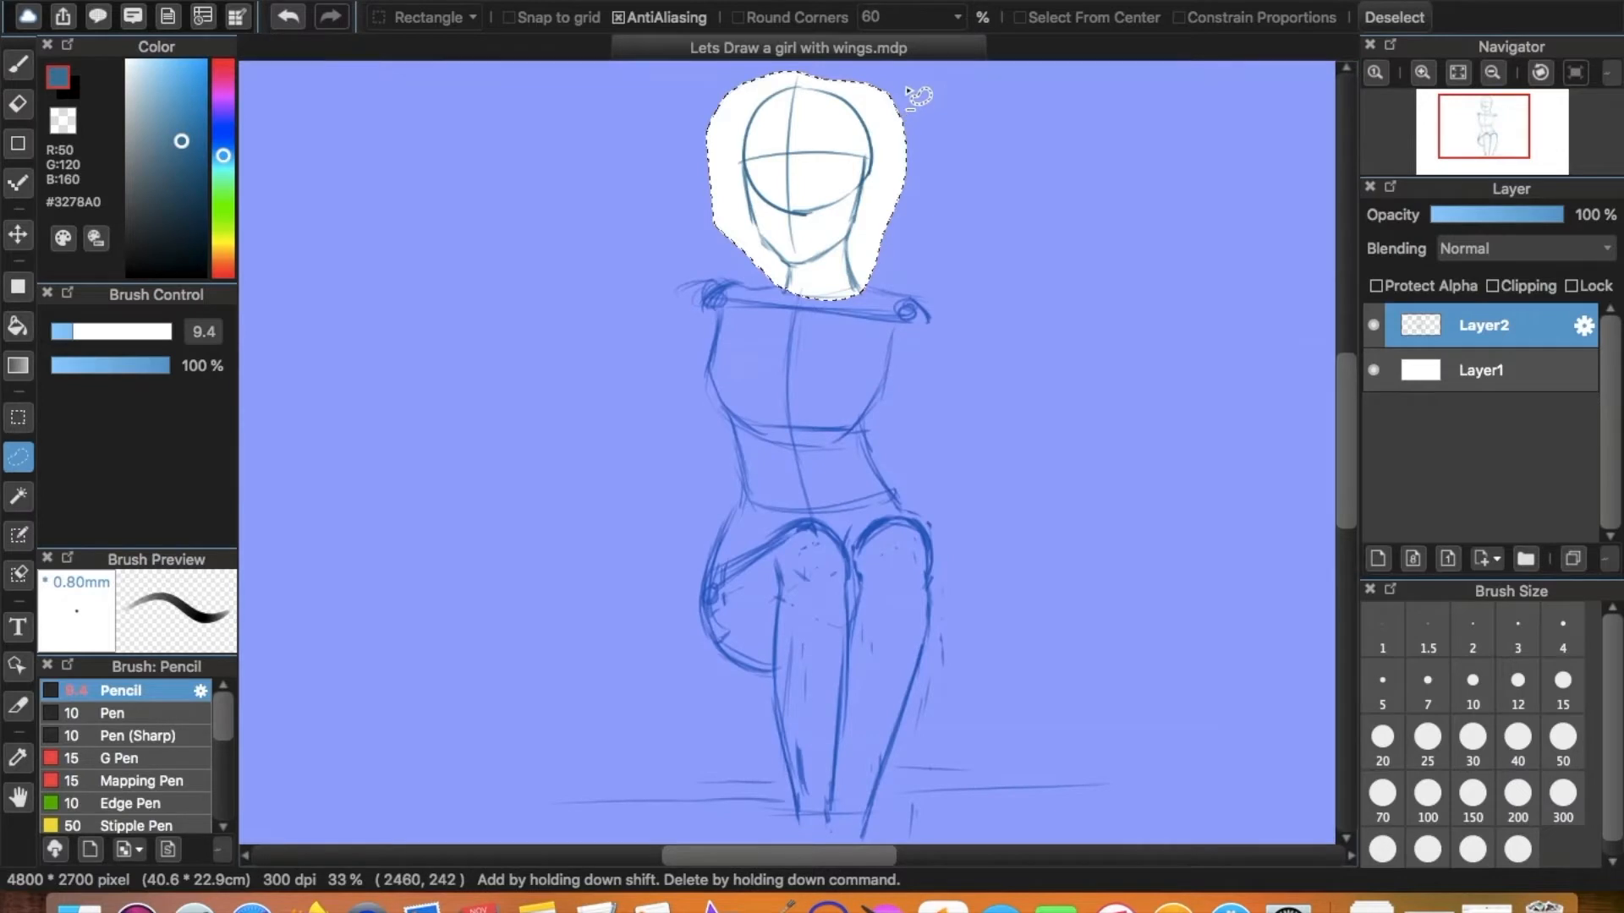
pyautogui.press('super+t')
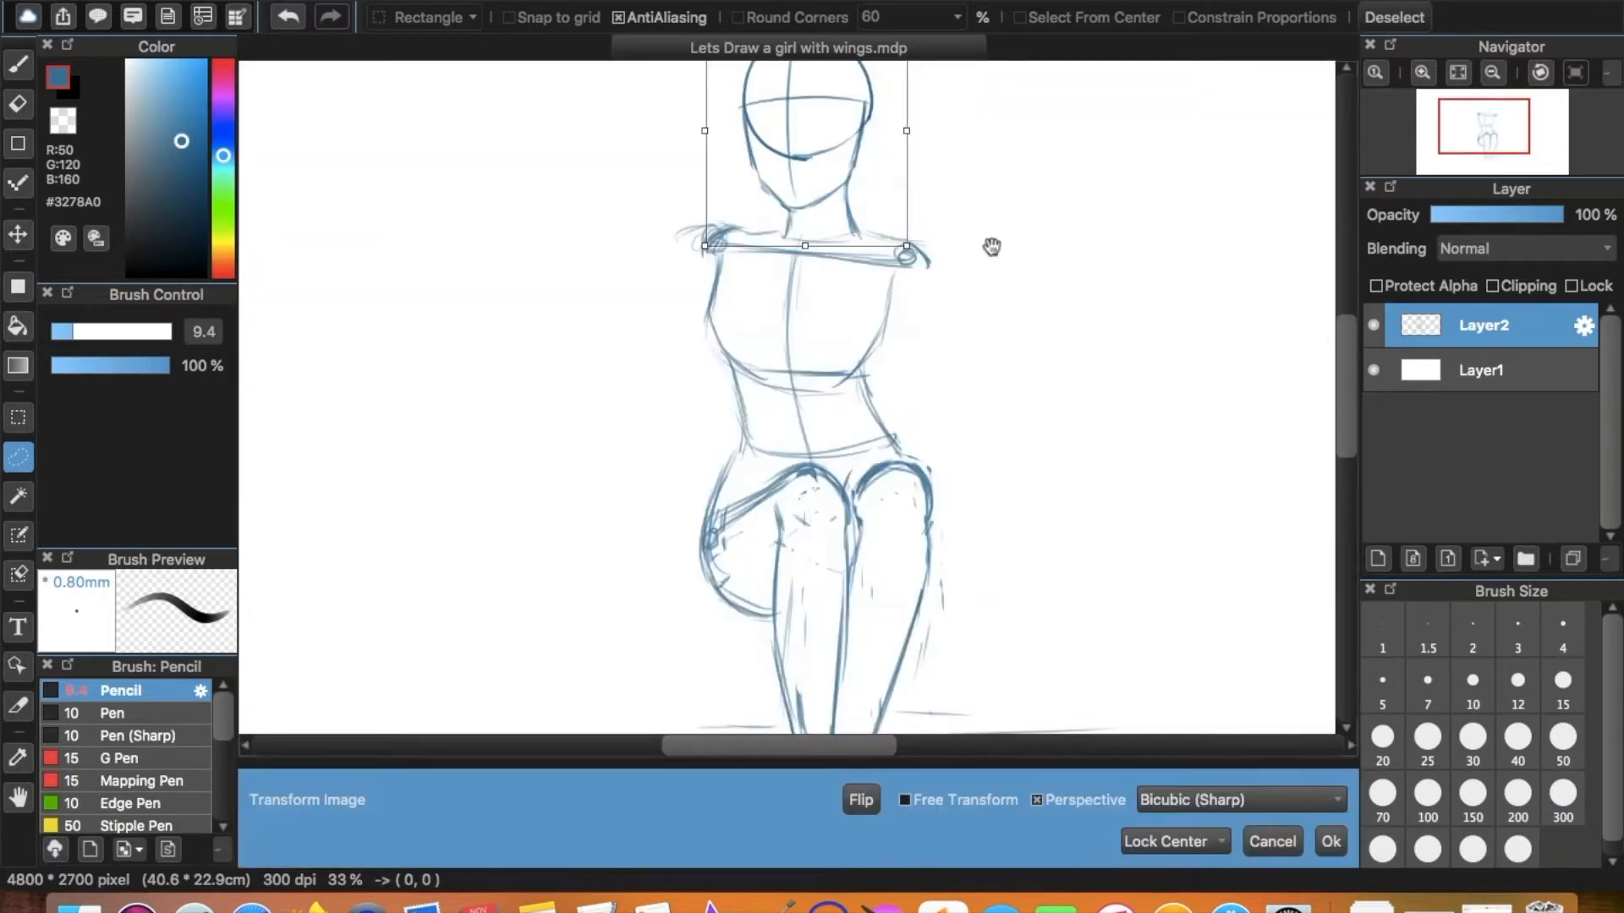
pyautogui.scroll(1, 989, 254)
pyautogui.moveTo(989, 256); pyautogui.dragTo(984, 259)
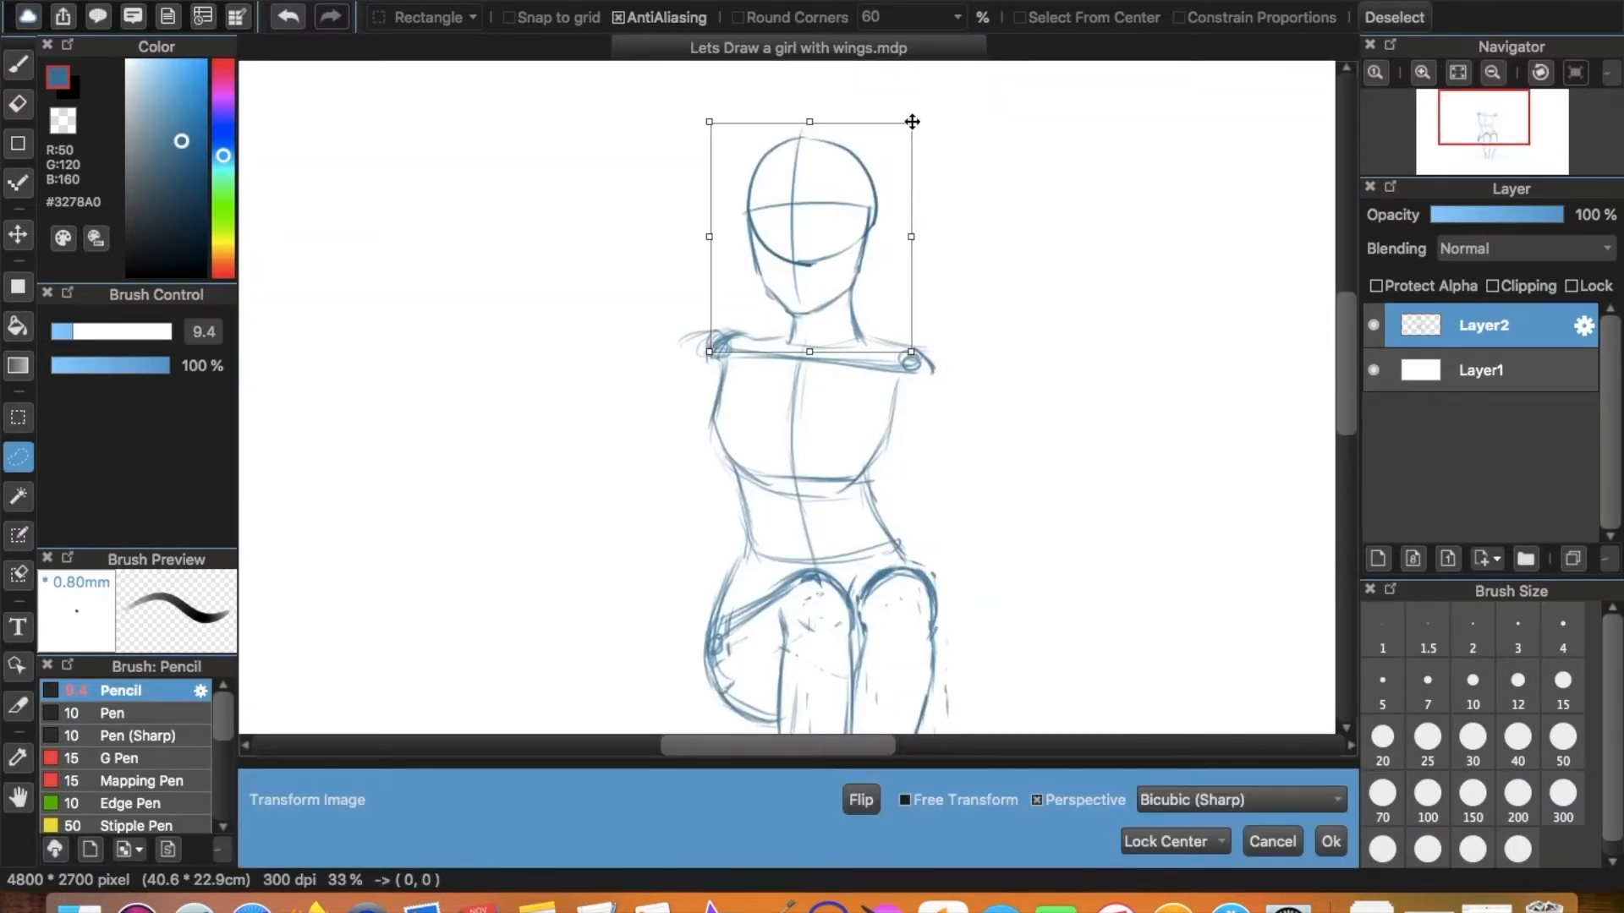
pyautogui.moveTo(910, 121)
pyautogui.mouseDown()
pyautogui.moveTo(873, 185)
pyautogui.moveTo(969, 184)
pyautogui.mouseUp()
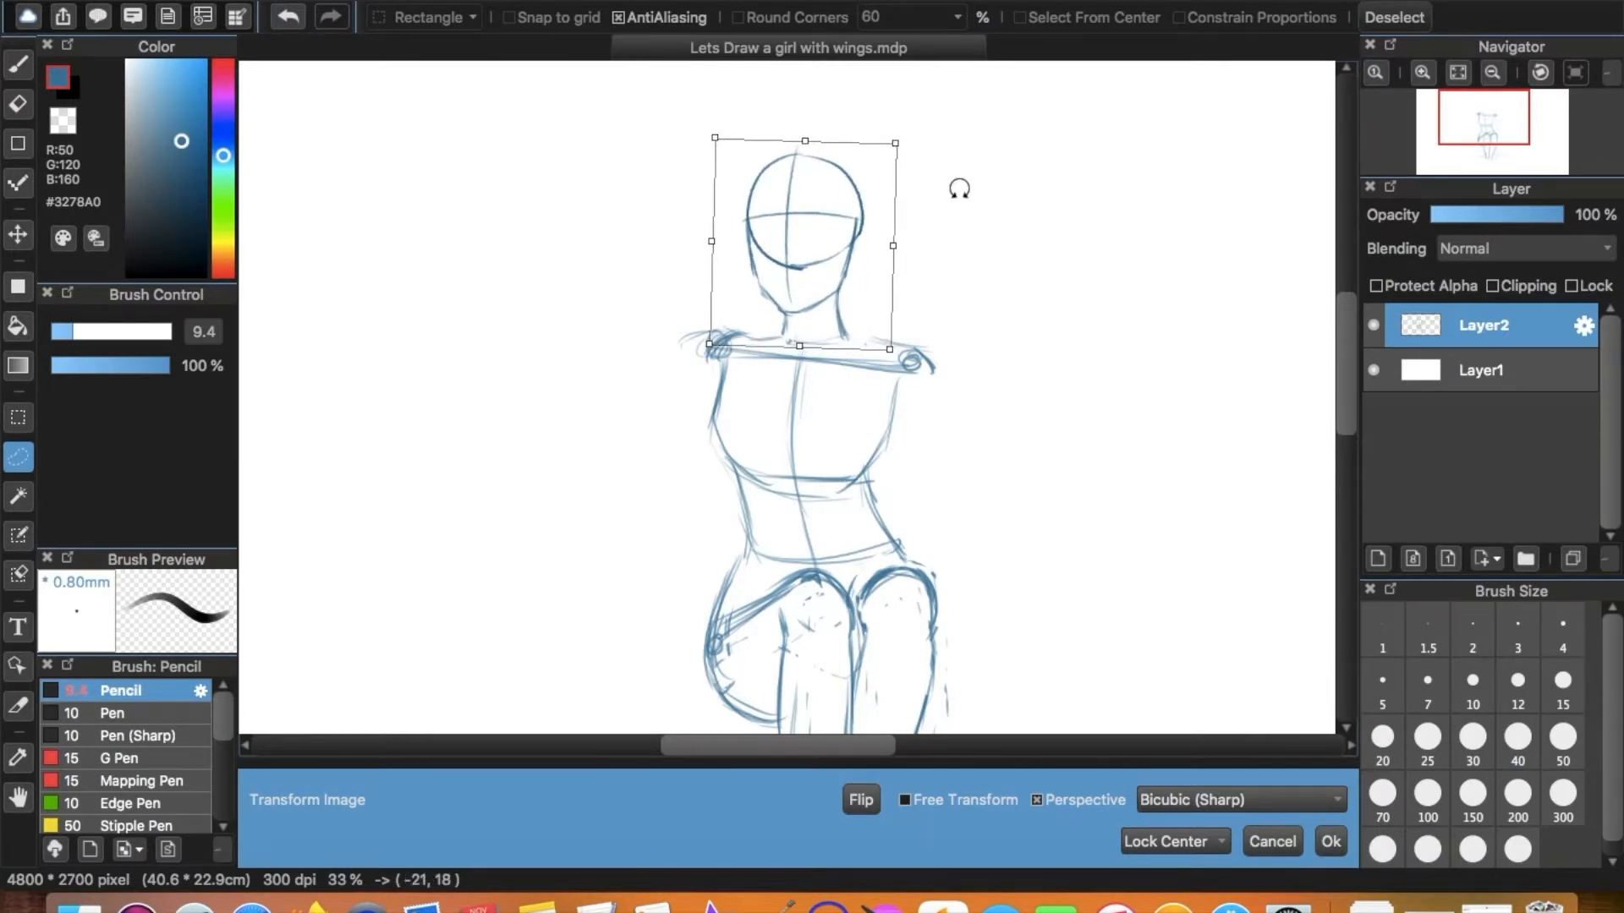
pyautogui.press('Return')
pyautogui.press('super+z')
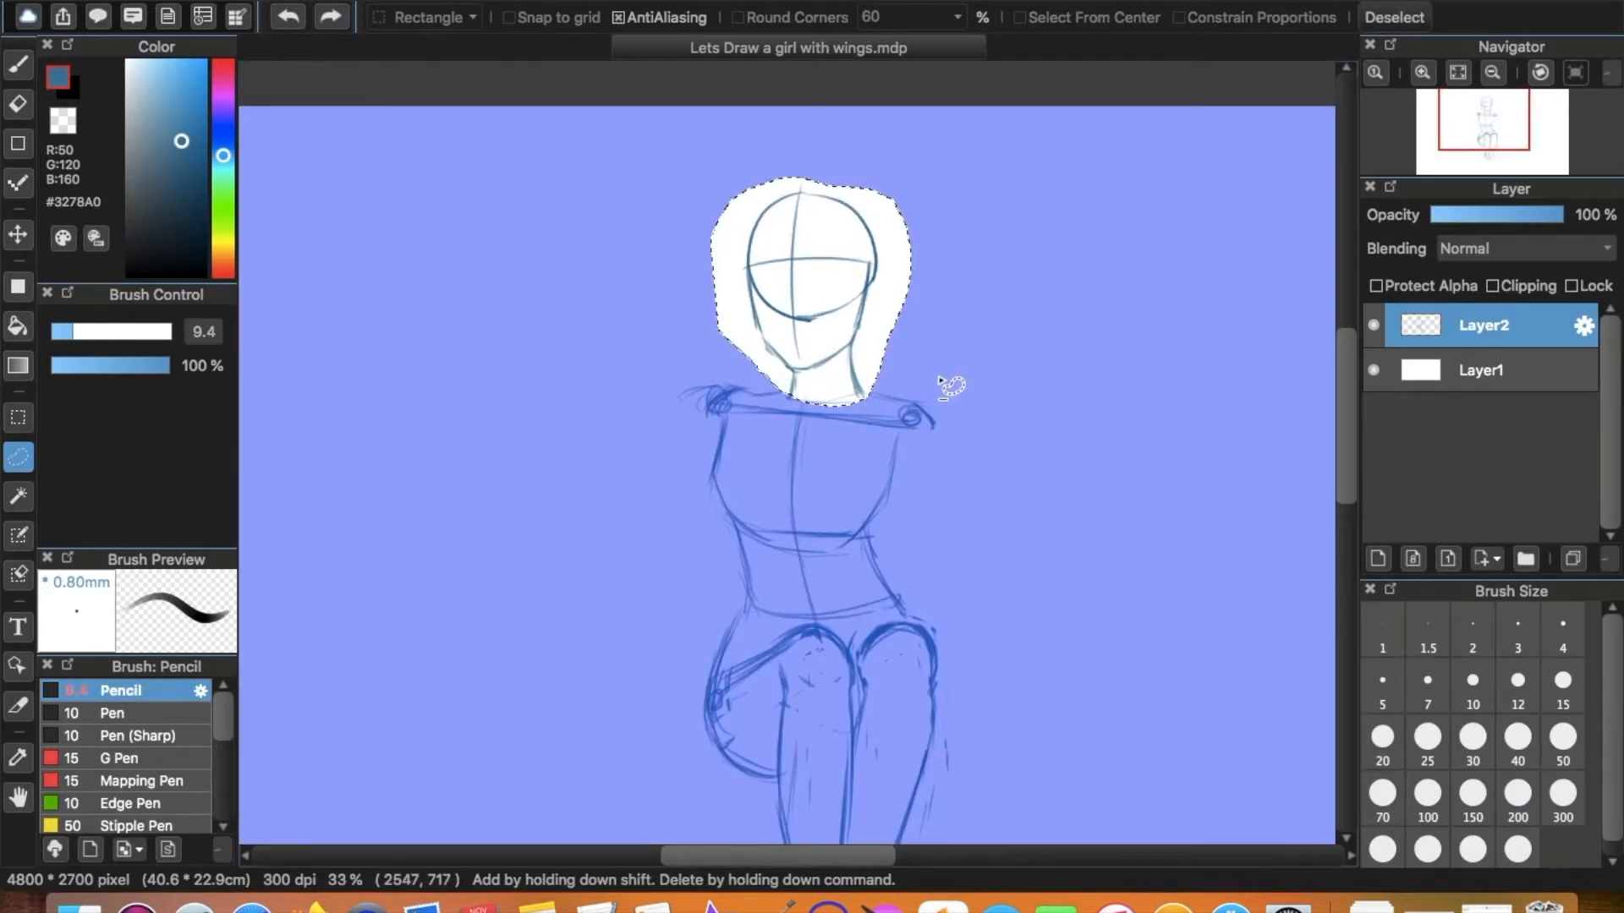
pyautogui.press('super+shift+z')
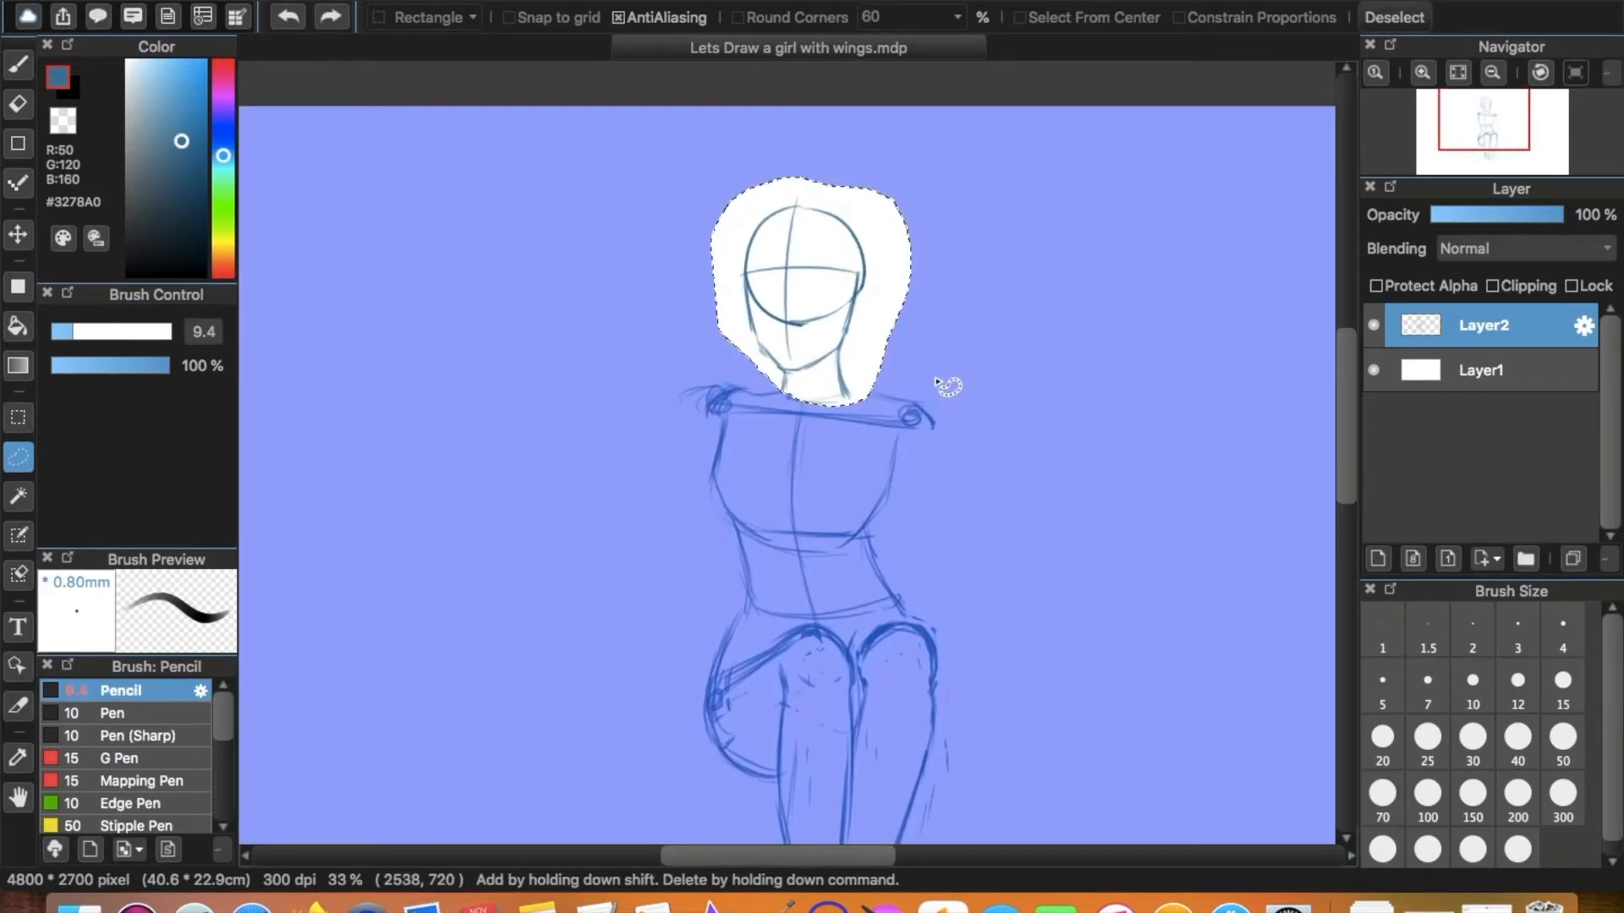
pyautogui.press('super+d')
# Sketch the right arm's skeleton hanging from the shoulder, with an elbow joint, an outward forearm and a short flat hand line.
pyautogui.press('b')
pyautogui.scroll(-2, 931, 372)
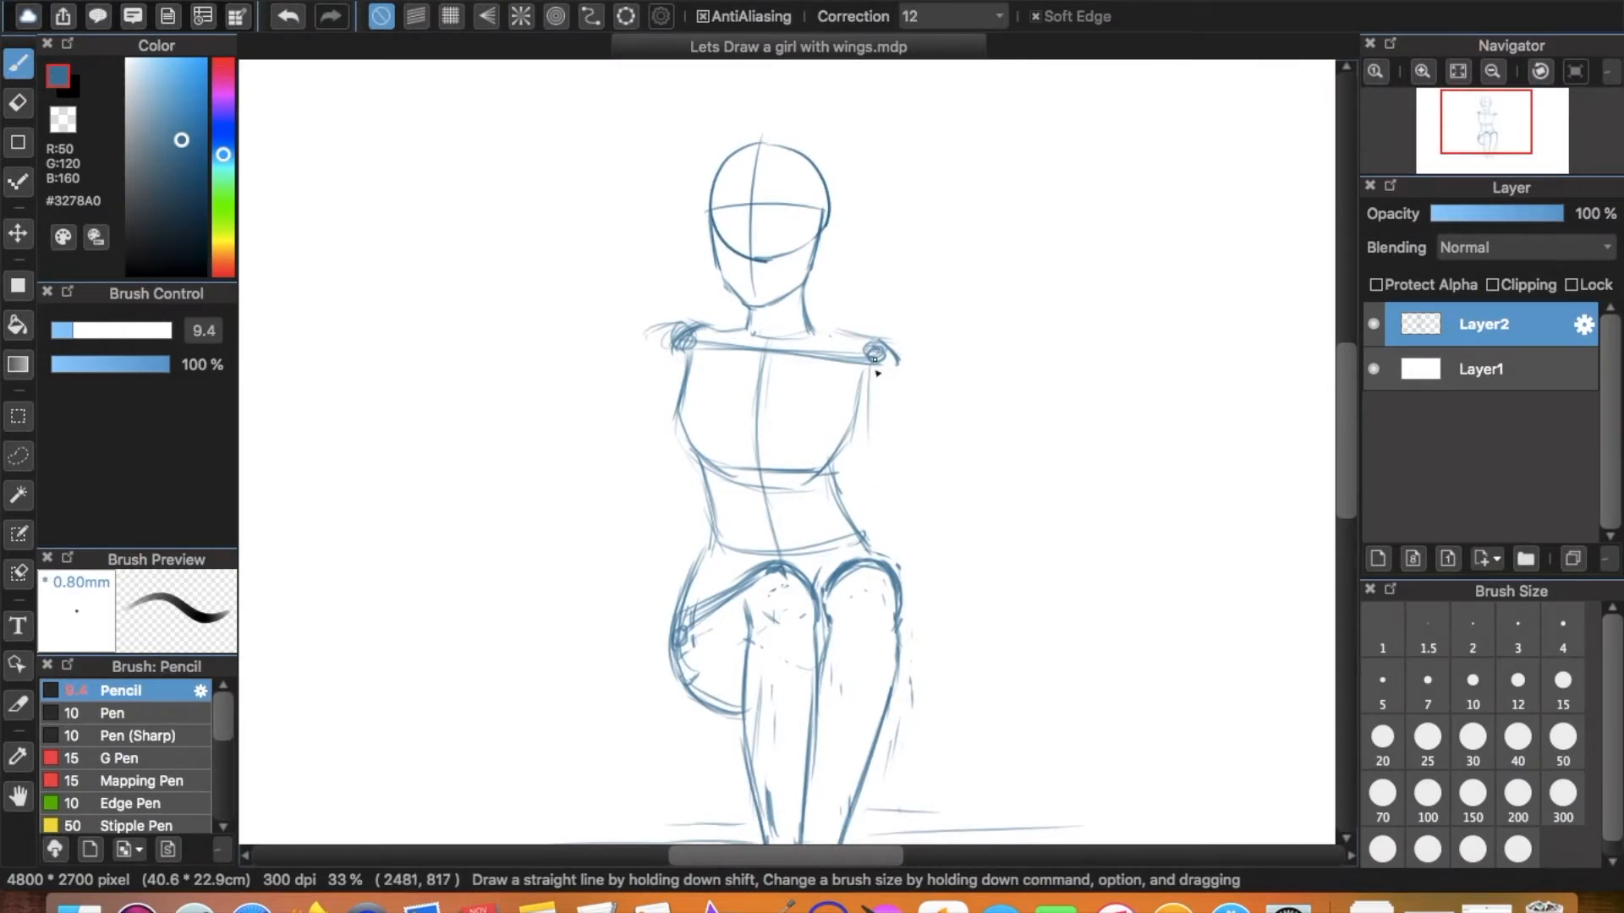
pyautogui.moveTo(872, 373); pyautogui.dragTo(885, 491)
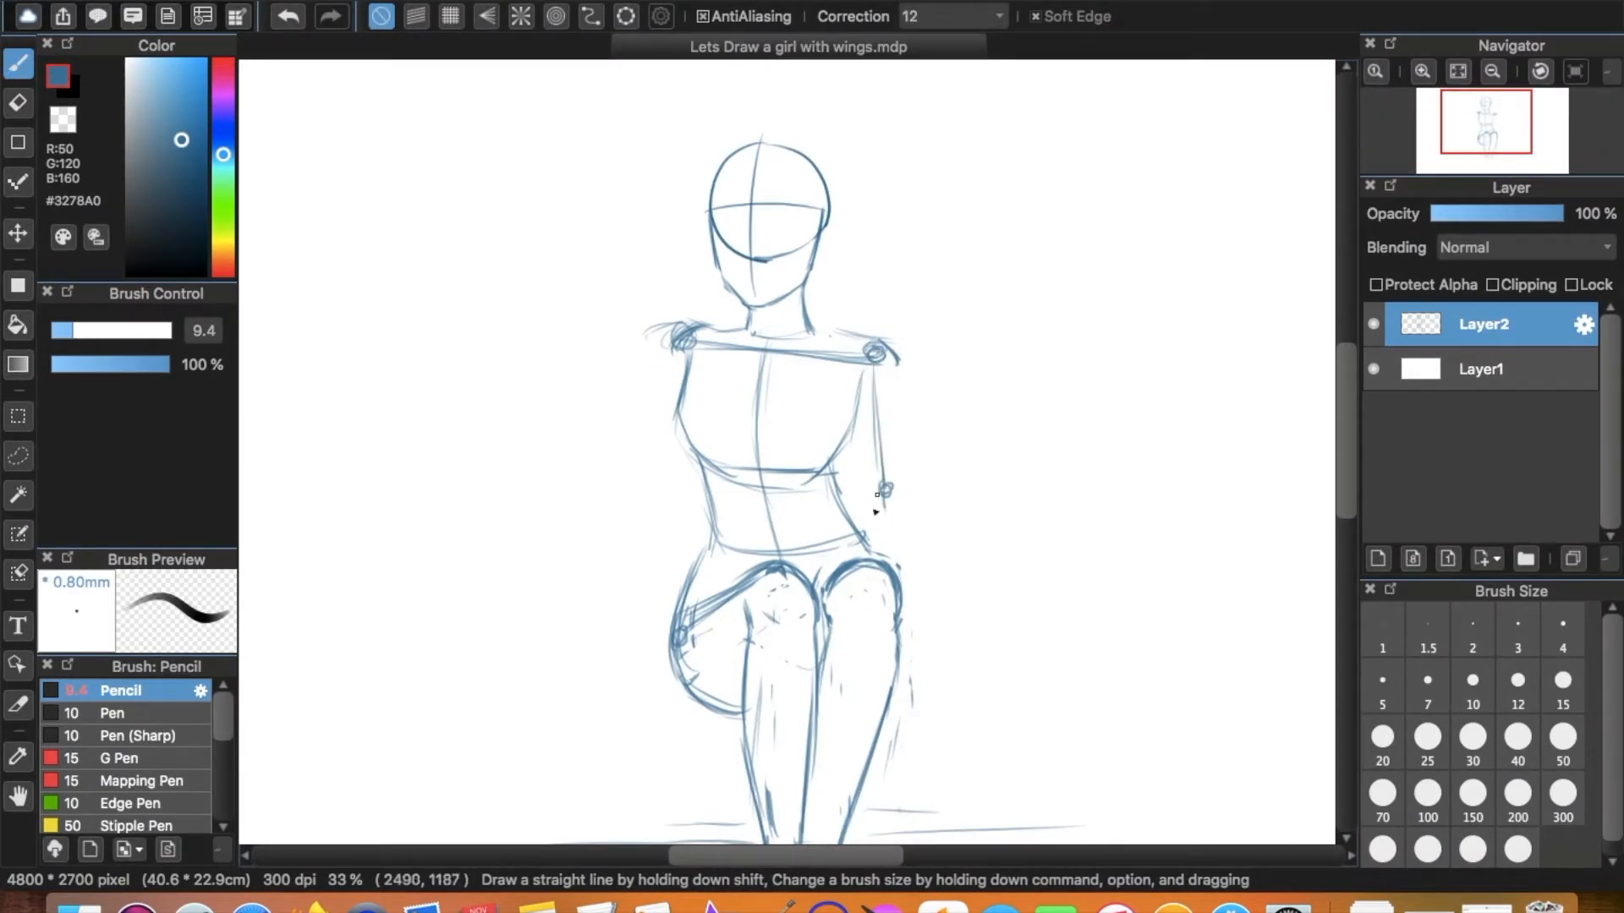
pyautogui.moveTo(888, 495); pyautogui.dragTo(939, 638)
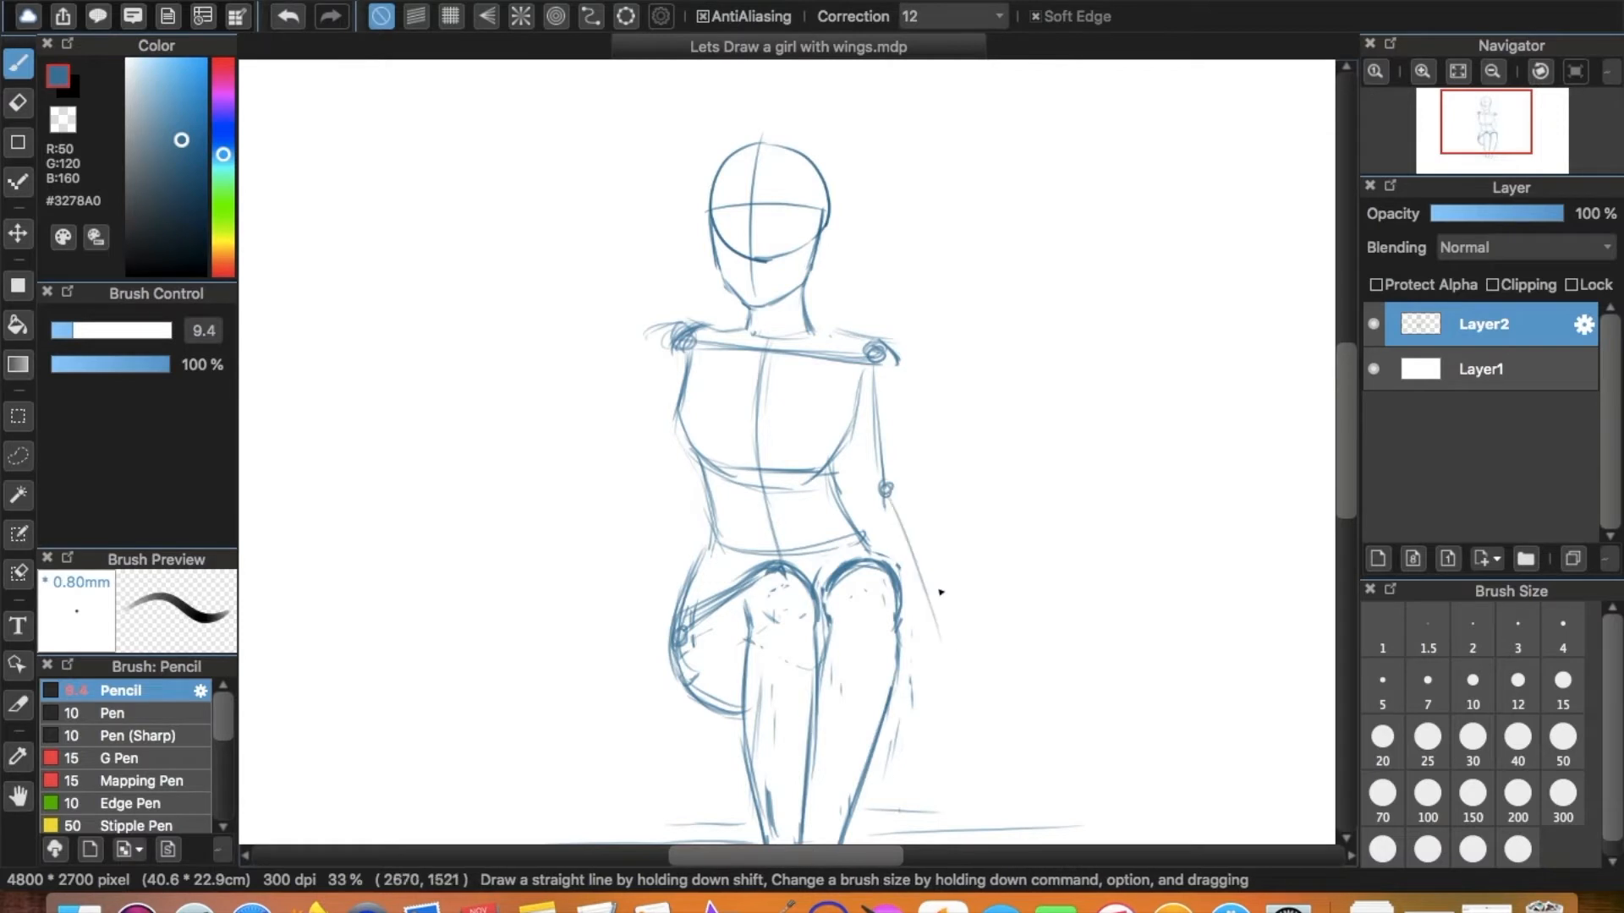
pyautogui.moveTo(885, 491); pyautogui.dragTo(916, 560)
pyautogui.moveTo(939, 639); pyautogui.dragTo(997, 651)
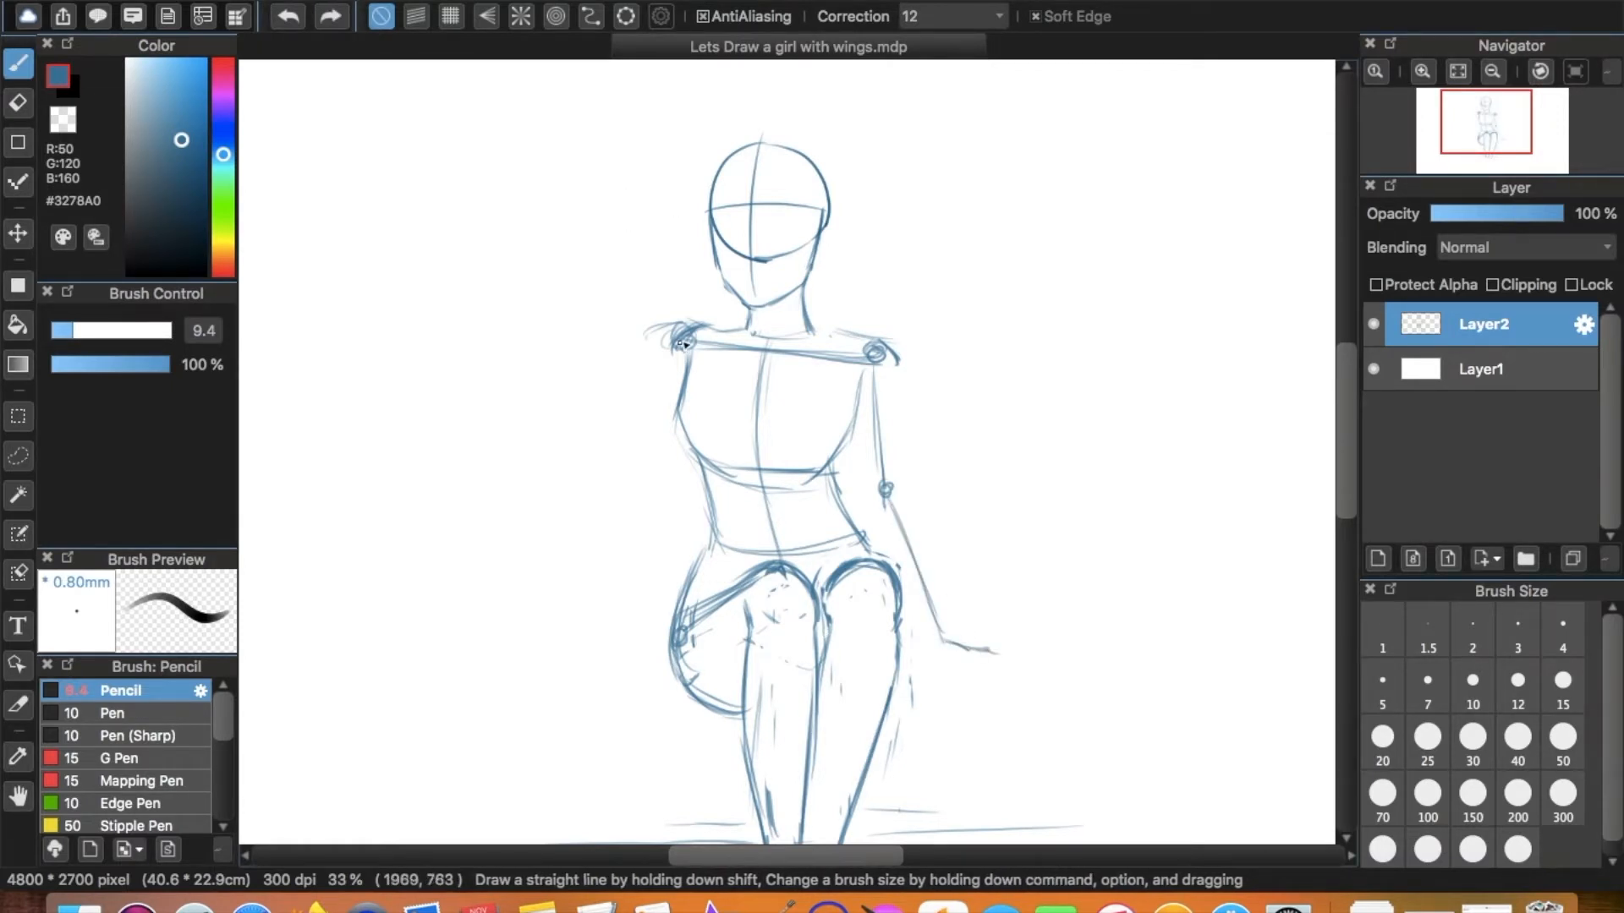
# Sketch the left arm's skeleton with a bent elbow, a raised forearm and a hand line pointing outward from the wrist joint.
pyautogui.moveTo(685, 336); pyautogui.dragTo(641, 482)
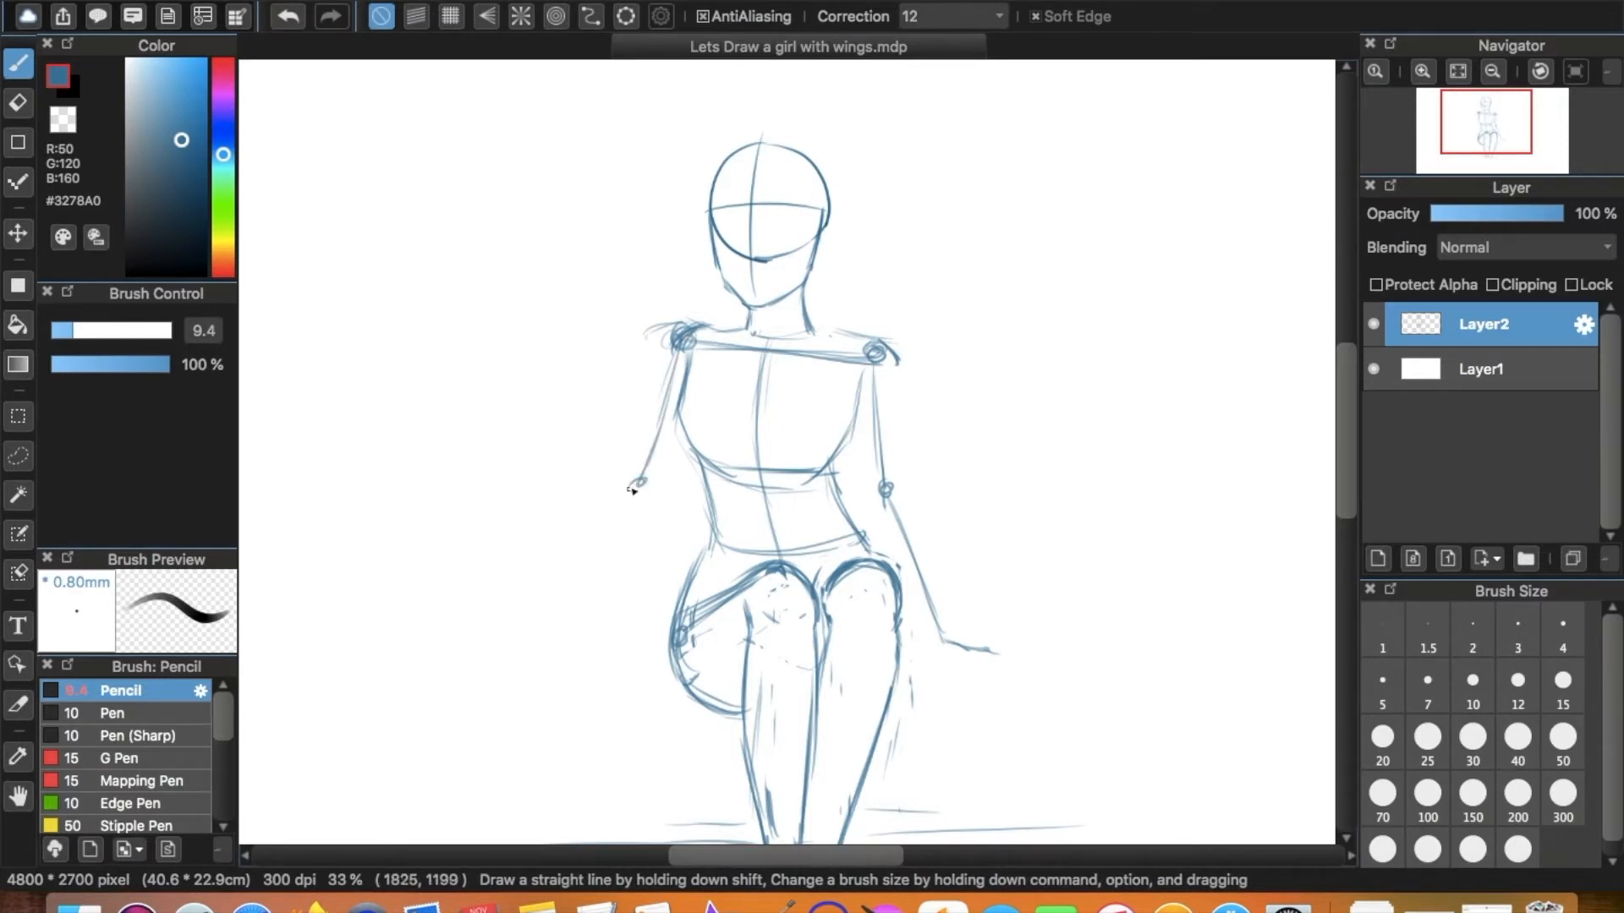
pyautogui.moveTo(552, 336)
pyautogui.mouseDown()
pyautogui.moveTo(635, 479)
pyautogui.moveTo(578, 384)
pyautogui.mouseUp()
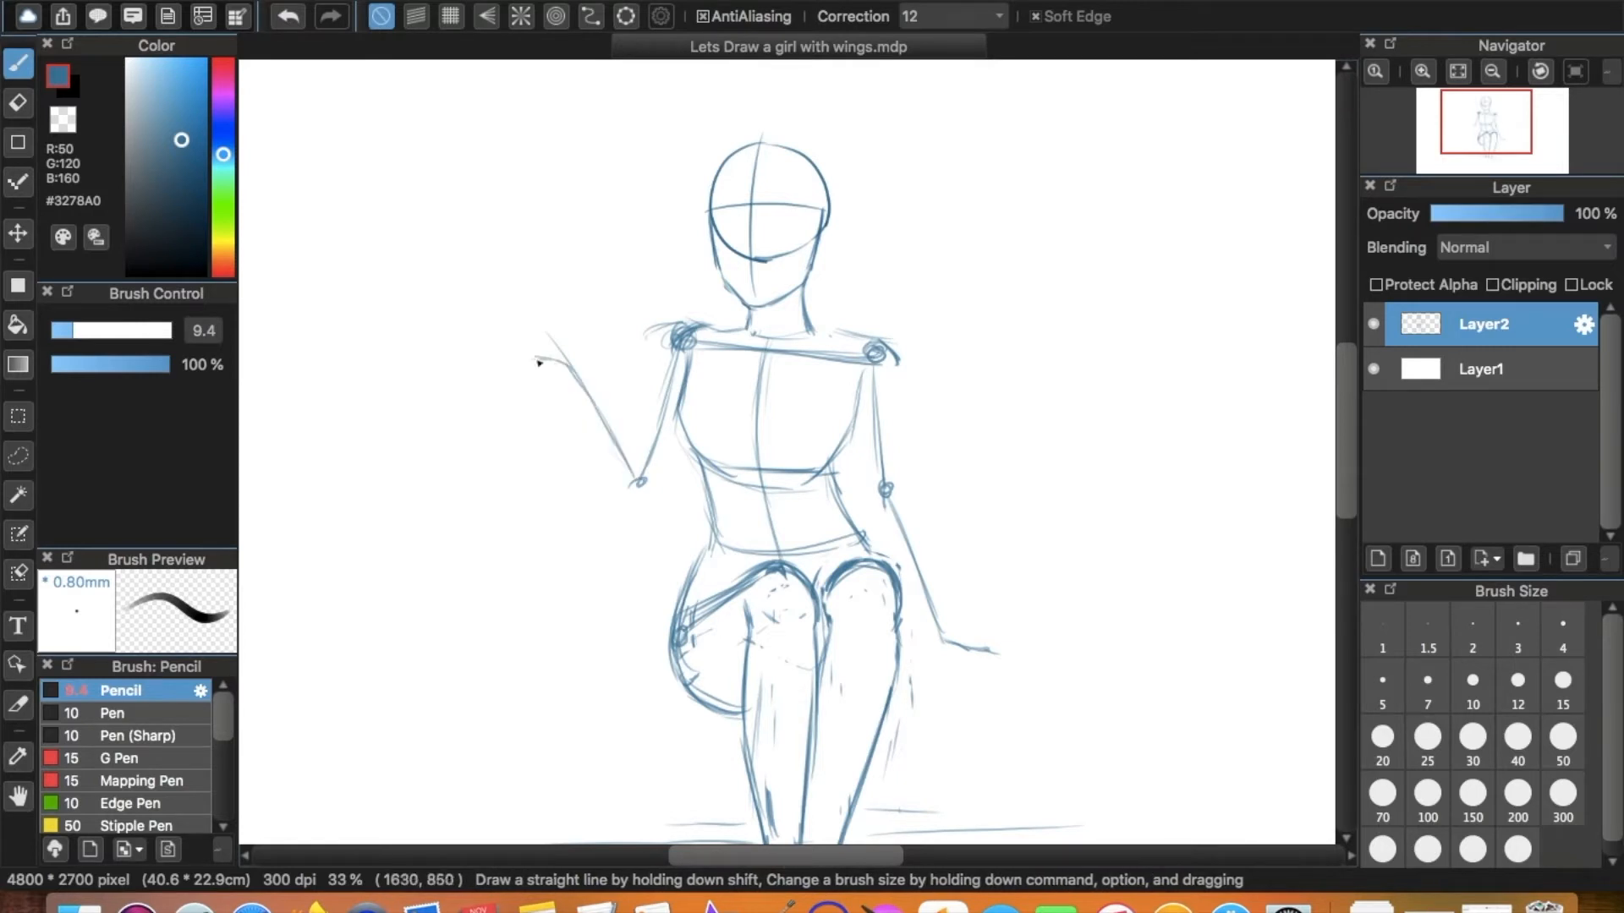
pyautogui.press('e')
pyautogui.moveTo(575, 363); pyautogui.dragTo(551, 342)
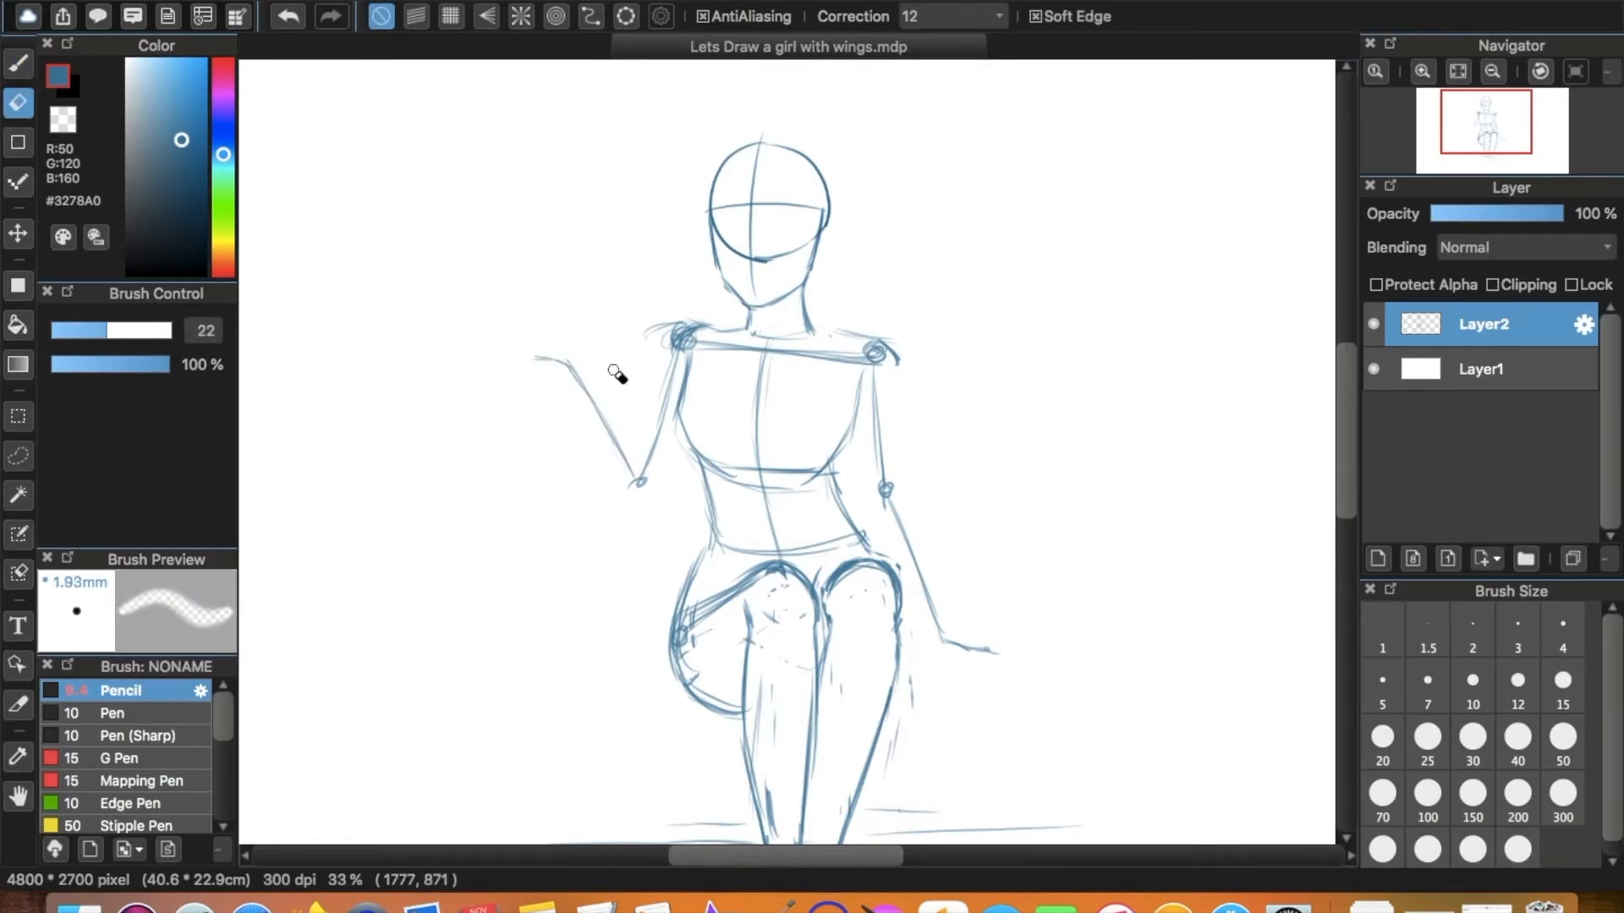
pyautogui.press('b')
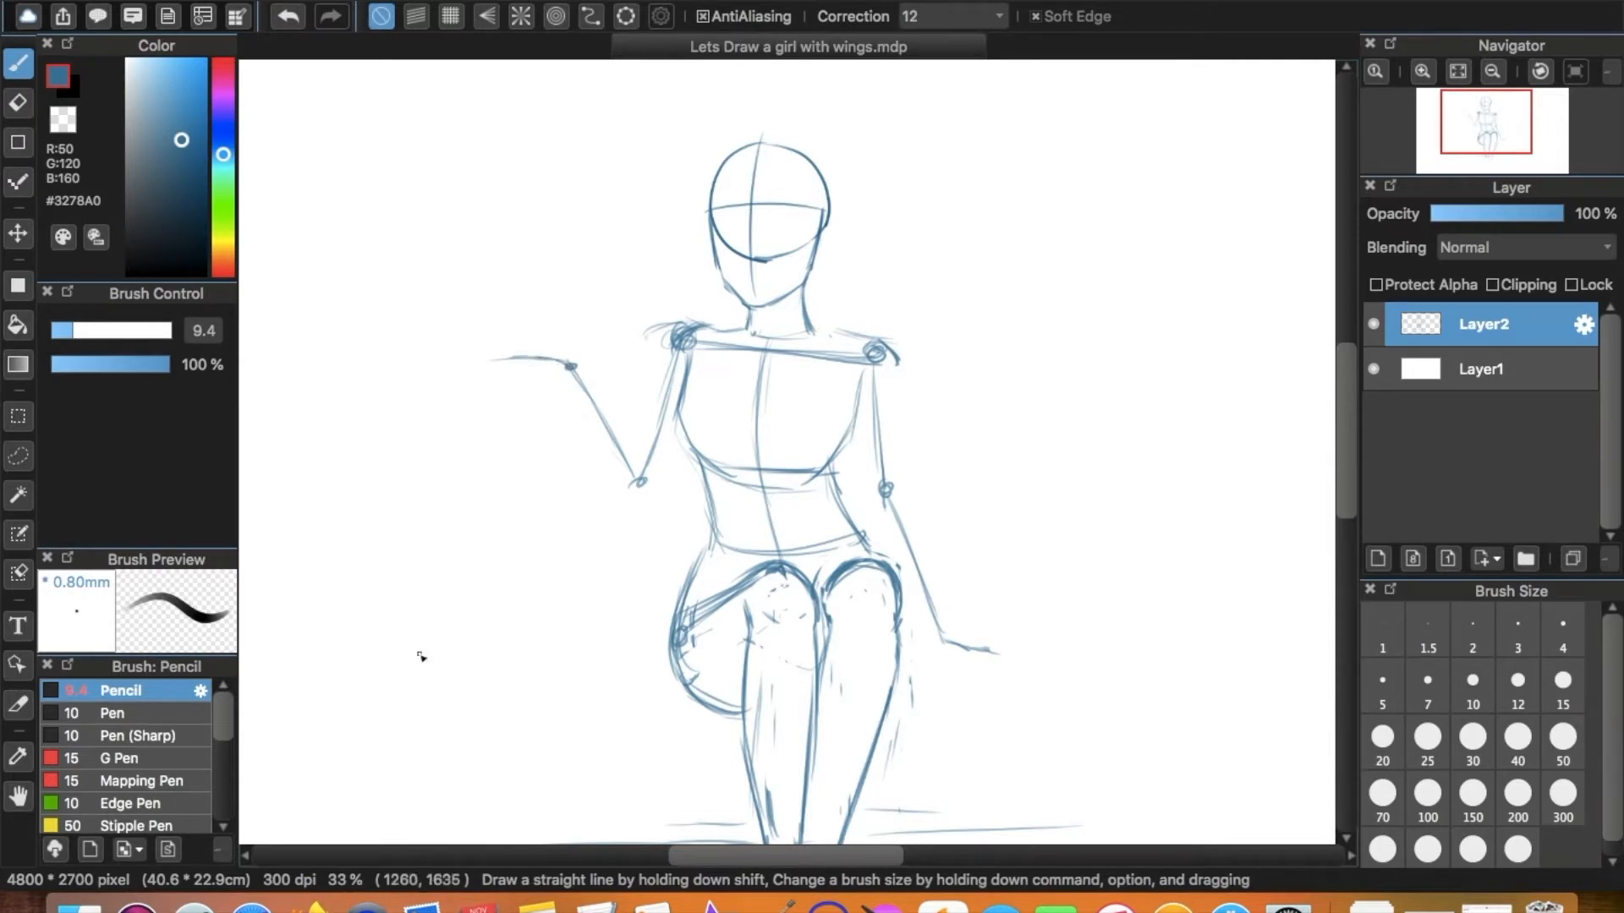
# Erase the scribbles around the left shoulder and outline both sides of the left upper arm.
pyautogui.press('e')
pyautogui.moveTo(679, 335)
pyautogui.mouseDown()
pyautogui.moveTo(708, 331)
pyautogui.moveTo(681, 344)
pyautogui.moveTo(644, 430)
pyautogui.mouseUp()
pyautogui.press('b')
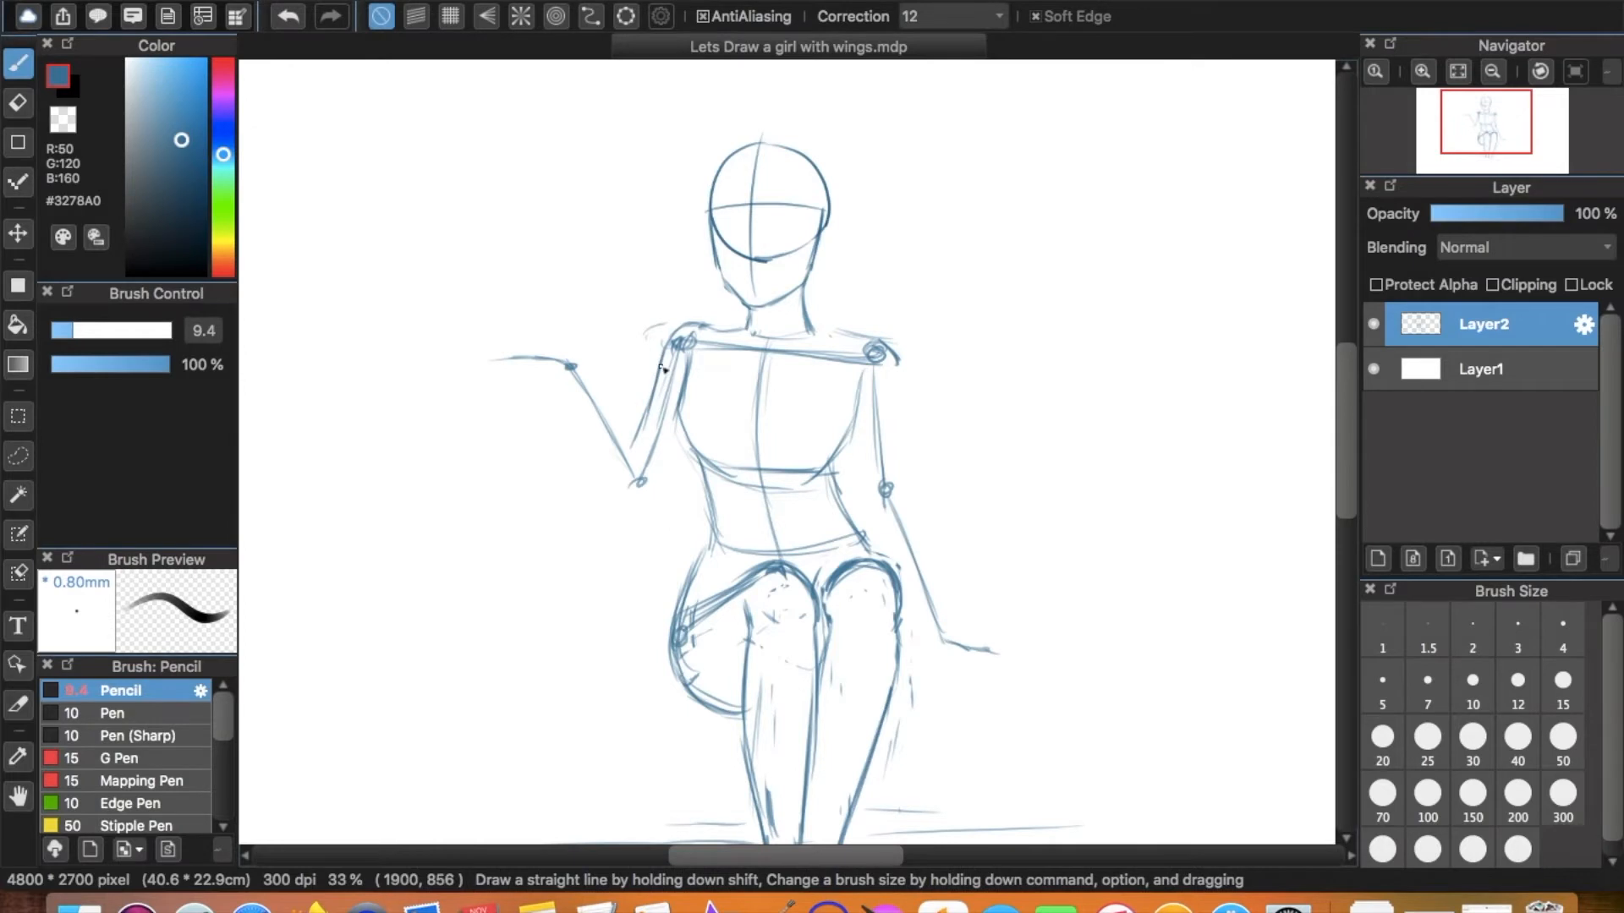
pyautogui.moveTo(687, 434); pyautogui.dragTo(664, 480)
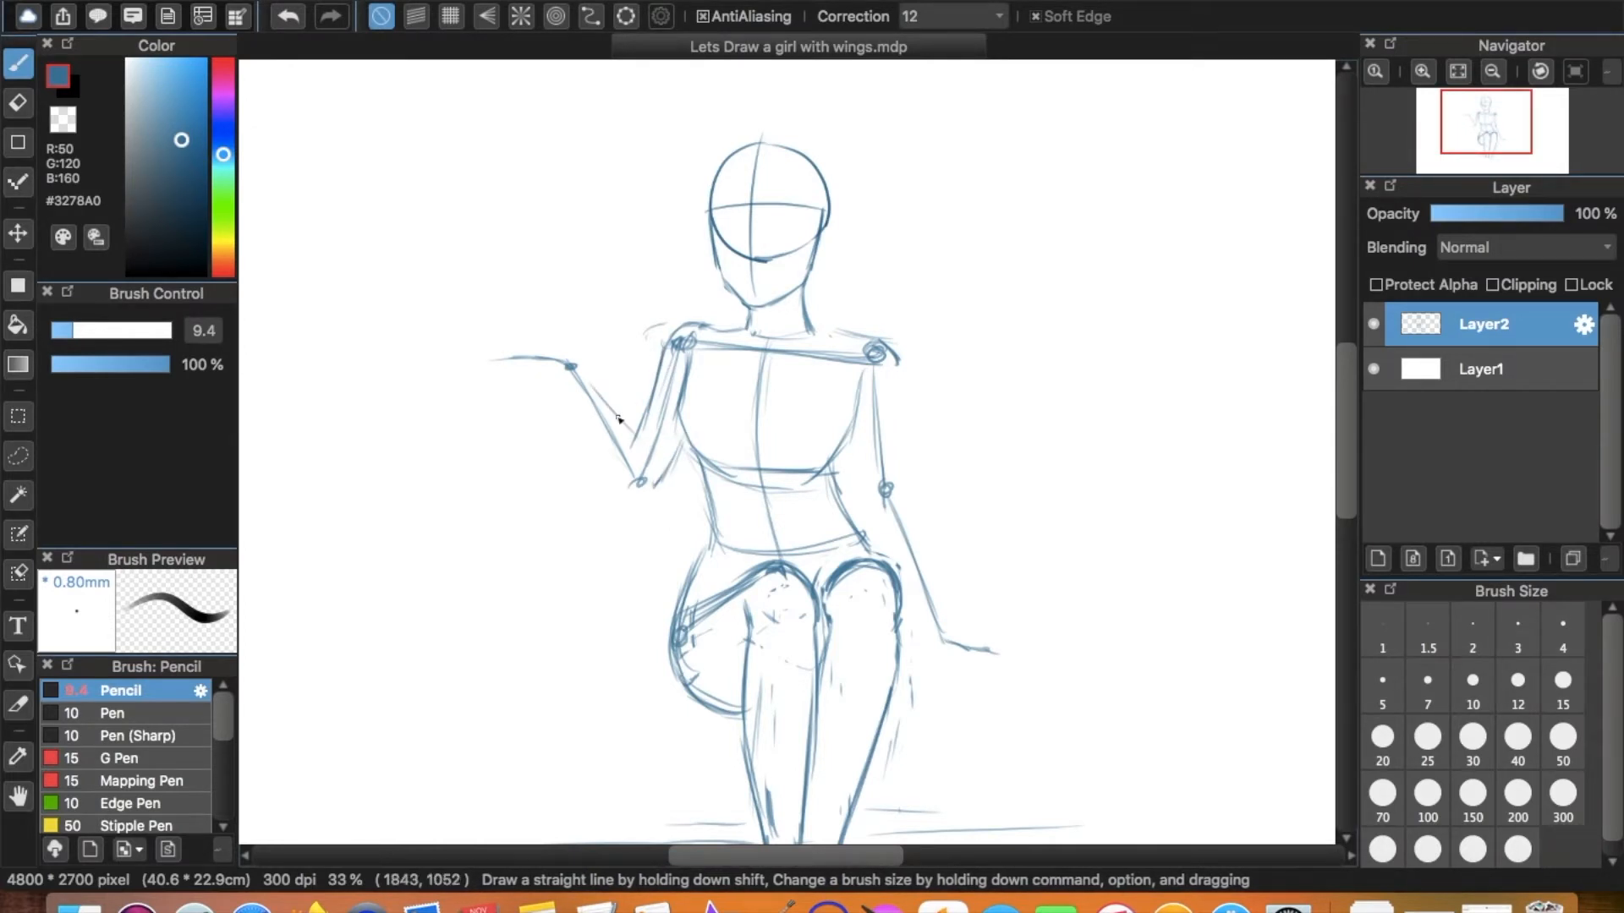
# Outline both sides of the left forearm between the wrist and the bent elbow.
pyautogui.moveTo(651, 464); pyautogui.dragTo(592, 374)
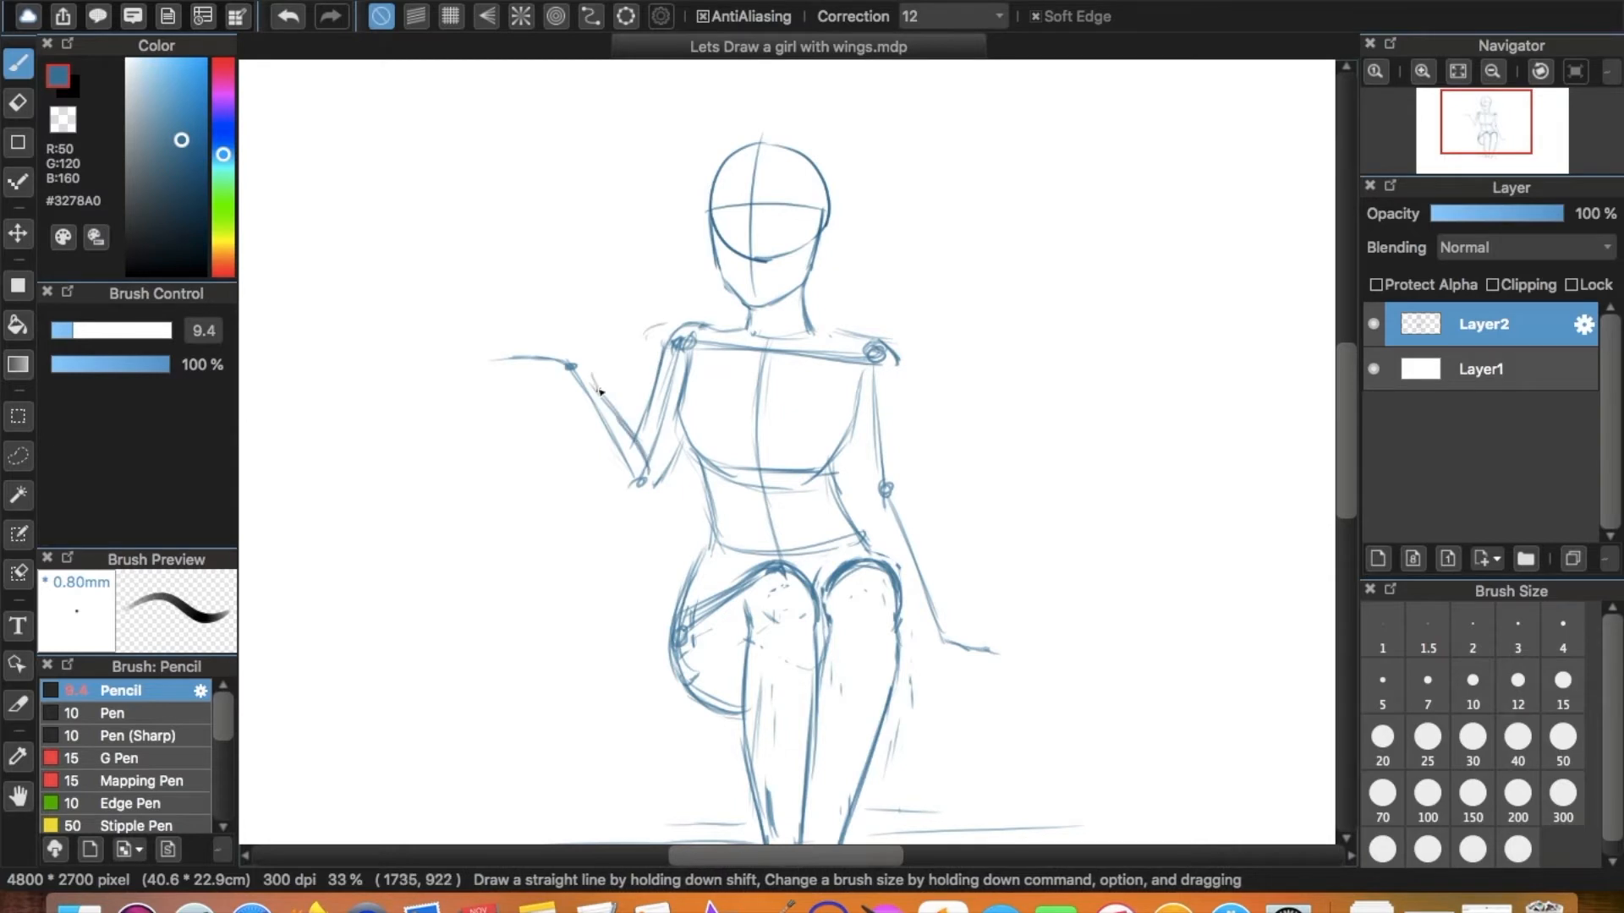
pyautogui.moveTo(566, 394); pyautogui.dragTo(607, 473)
pyautogui.press('super+z')
pyautogui.moveTo(571, 391); pyautogui.dragTo(645, 501)
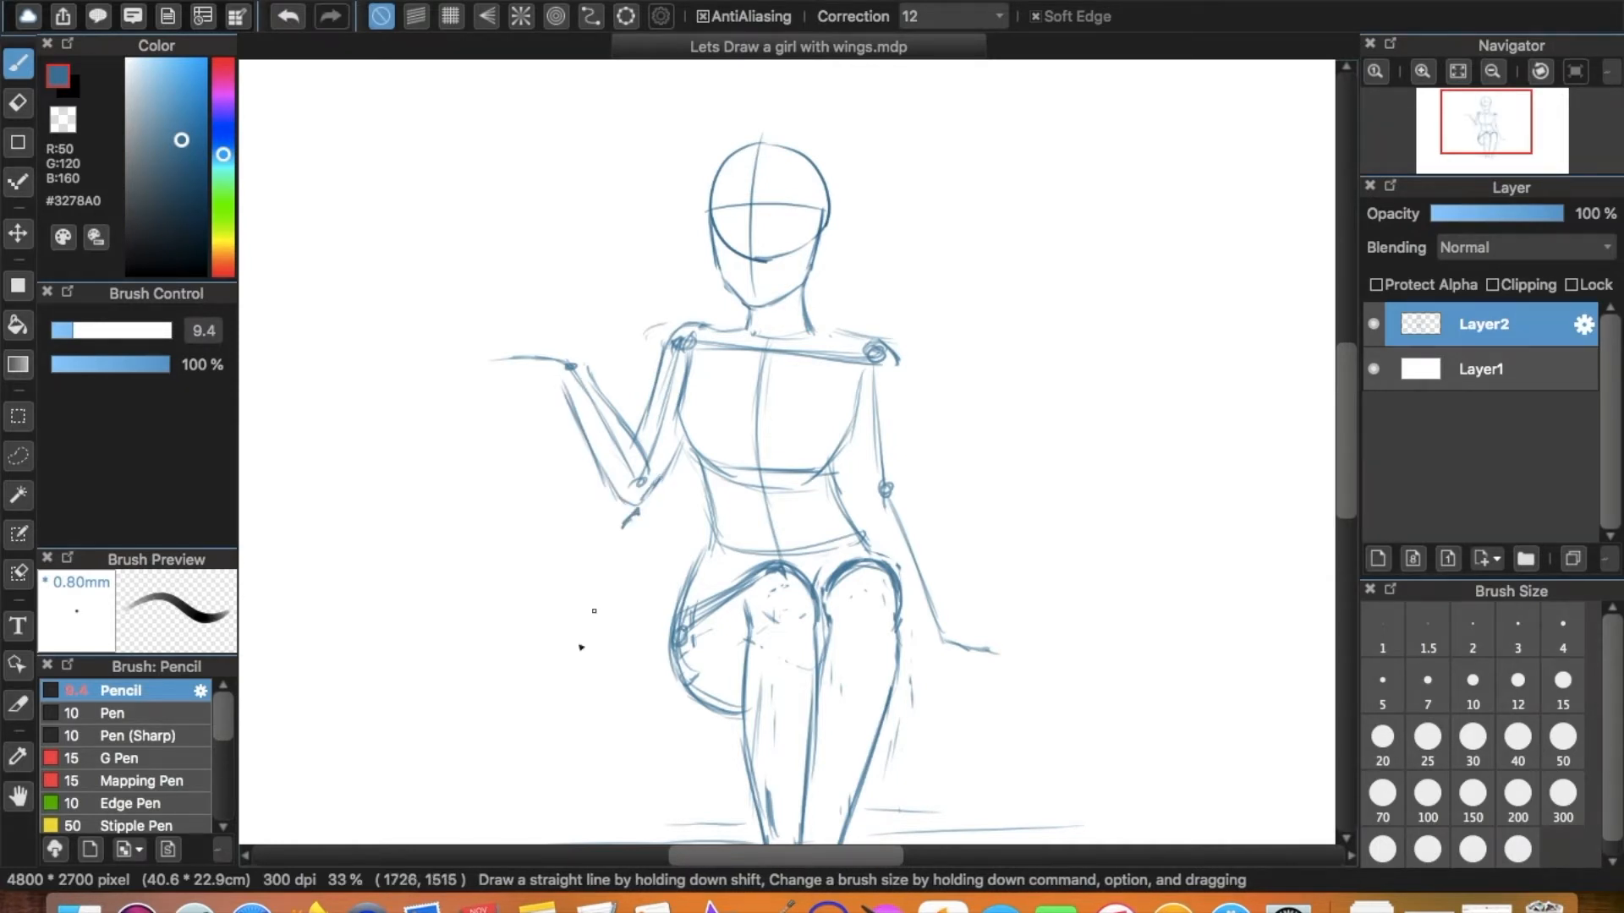
# Undo the stray marks below the left elbow and sketch the left hand's open palm shape from the wrist.
pyautogui.press('super+z')
pyautogui.moveTo(587, 369)
pyautogui.mouseDown()
pyautogui.moveTo(529, 334)
pyautogui.moveTo(549, 383)
pyautogui.moveTo(556, 350)
pyautogui.moveTo(496, 359)
pyautogui.moveTo(568, 372)
pyautogui.mouseUp()
pyautogui.press('super+z')
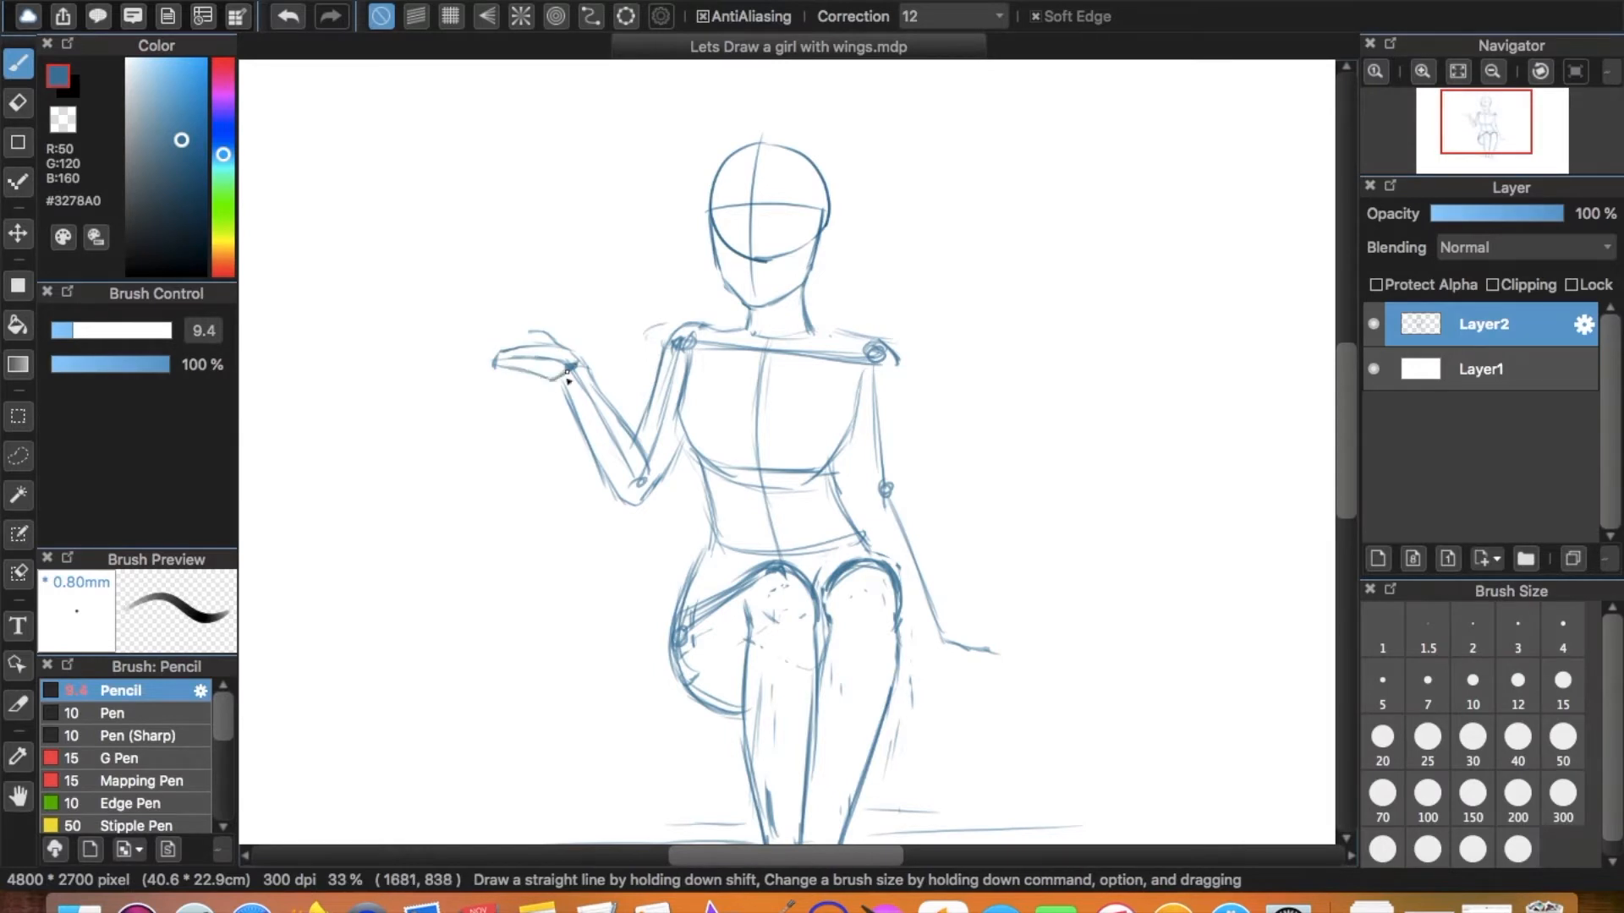
# Erase the skeleton lines and joints inside the left arm and add loose finger shapes to the open hand.
pyautogui.press('e')
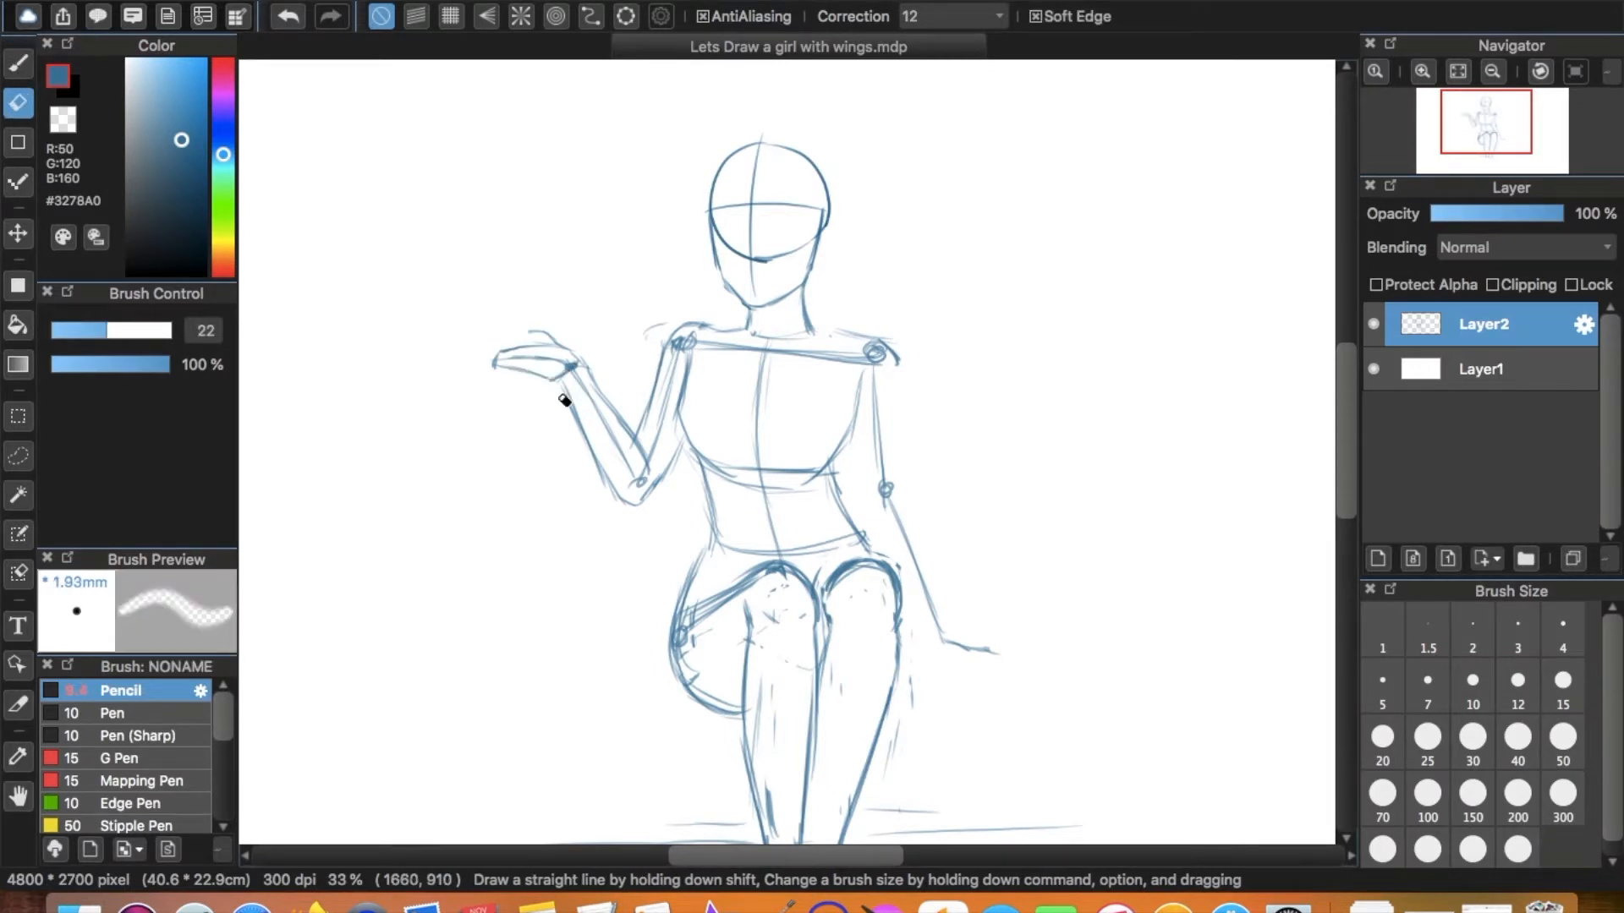
pyautogui.press('b')
pyautogui.press('l')
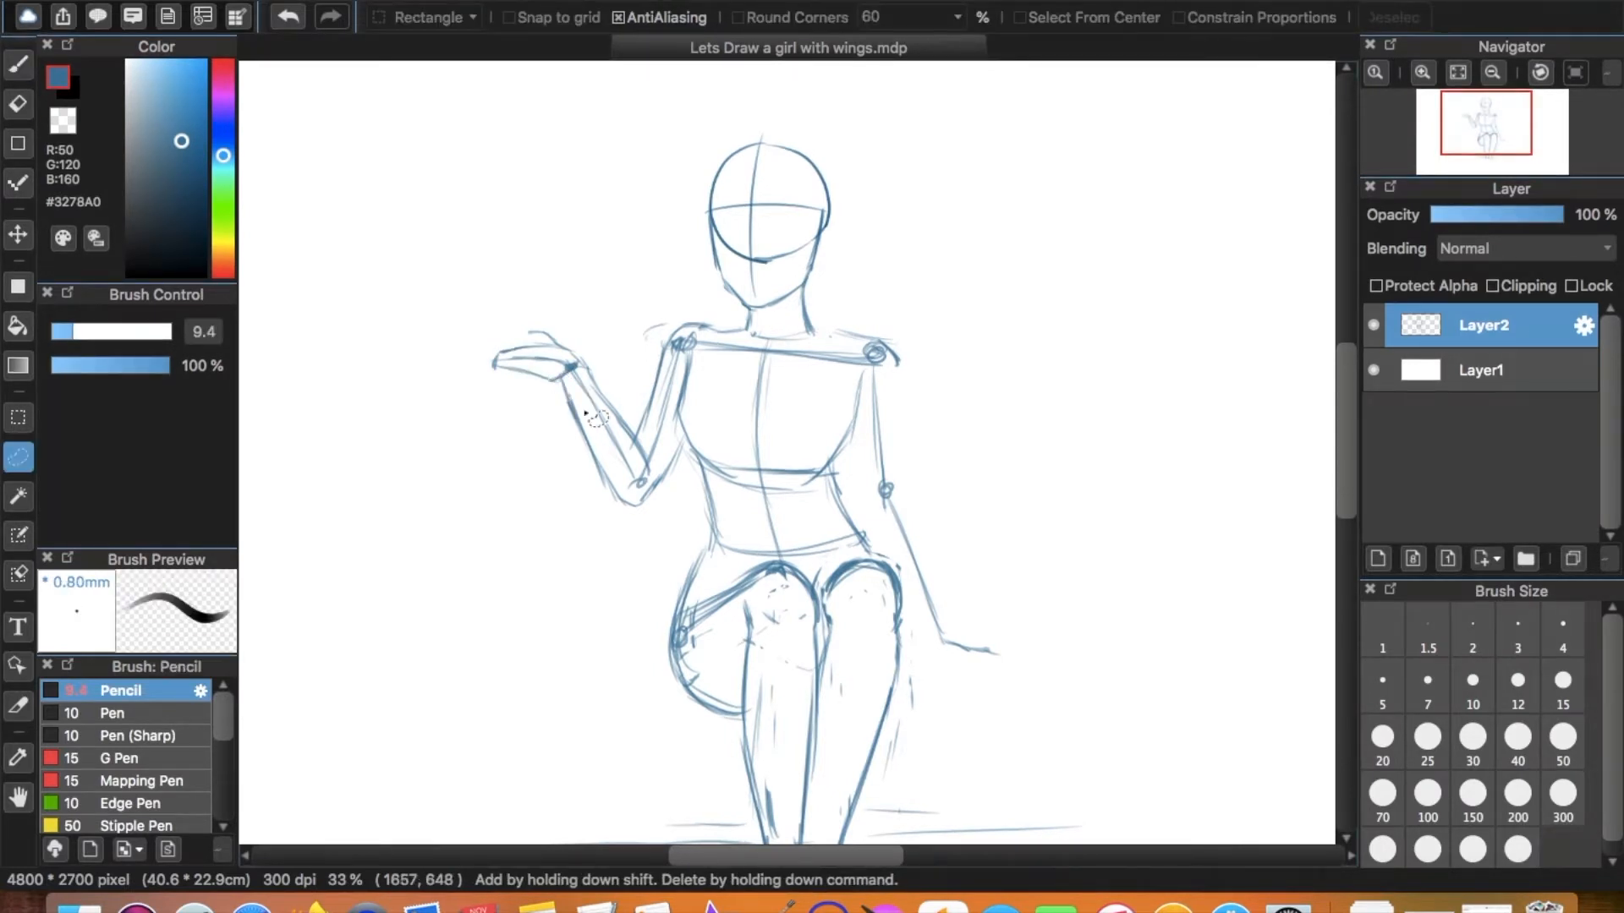
pyautogui.press('e')
pyautogui.moveTo(633, 475)
pyautogui.mouseDown()
pyautogui.moveTo(646, 490)
pyautogui.moveTo(655, 458)
pyautogui.mouseUp()
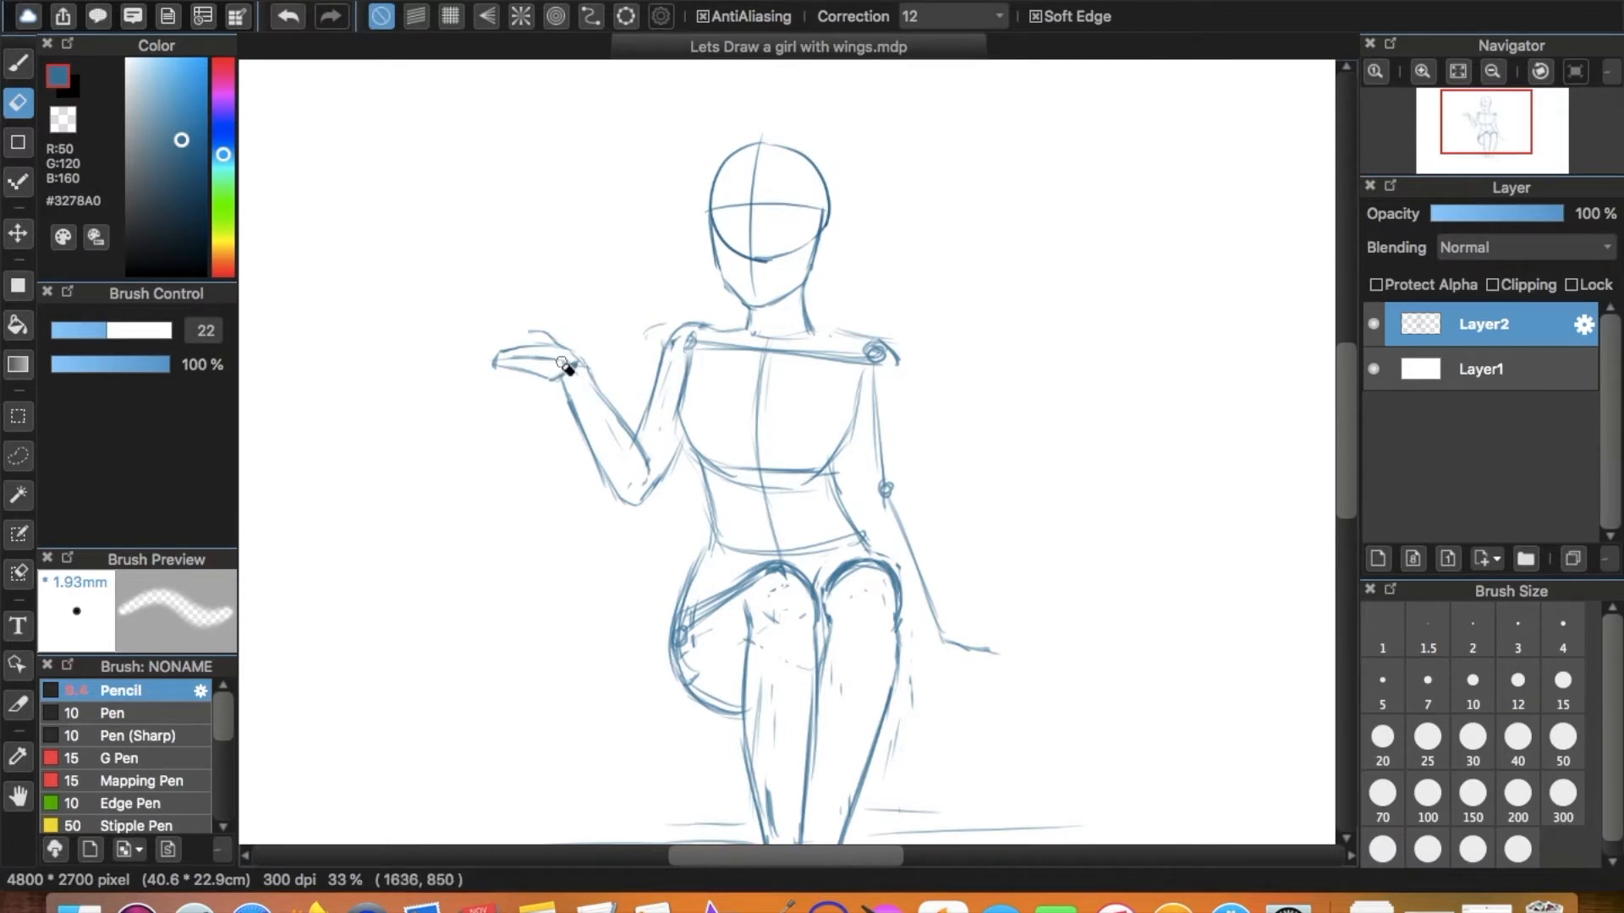
pyautogui.press('b')
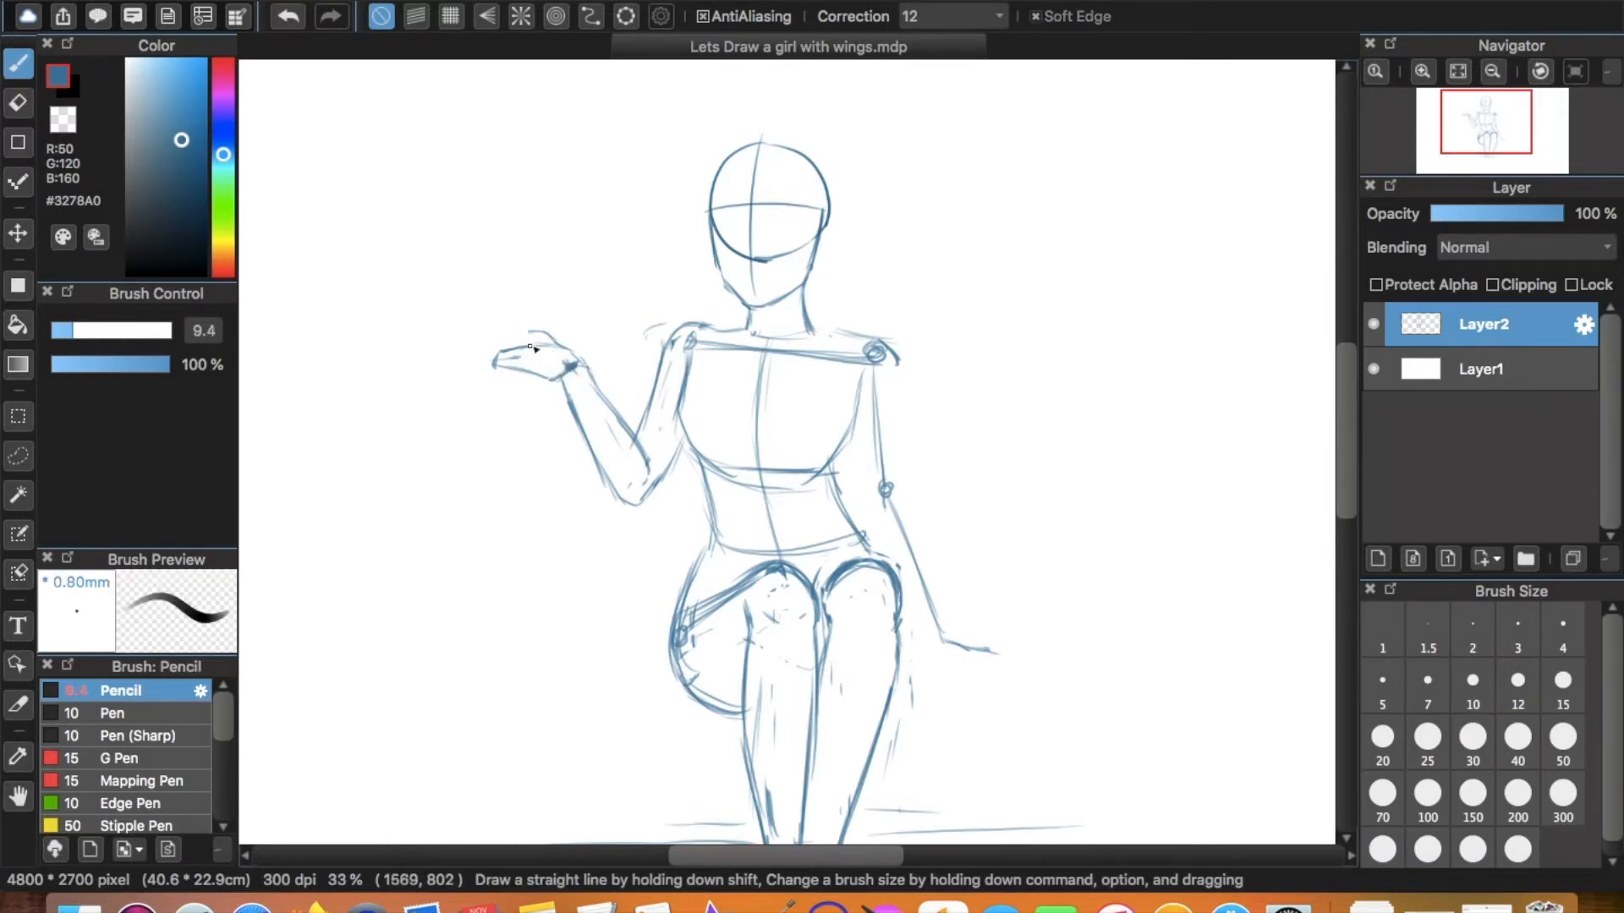
pyautogui.moveTo(518, 346)
pyautogui.mouseDown()
pyautogui.moveTo(481, 351)
pyautogui.moveTo(524, 339)
pyautogui.mouseUp()
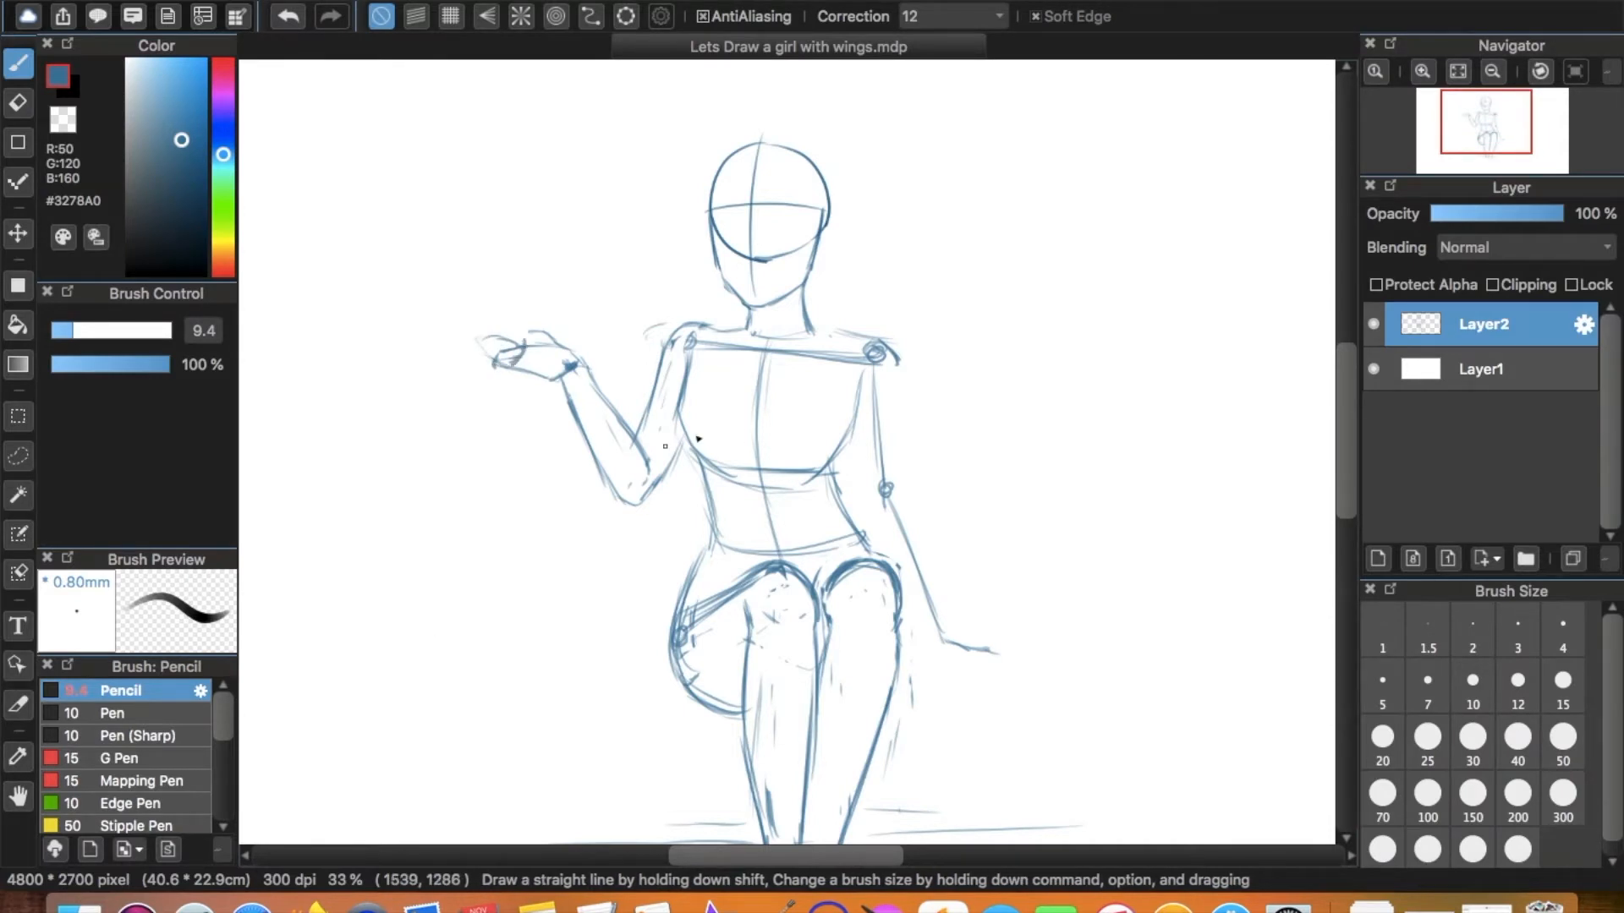
# Replace the right shoulder joint and upper-arm skeleton with a rounded shoulder and arm line, erasing part of the forearm skeleton.
pyautogui.moveTo(823, 330); pyautogui.dragTo(888, 362)
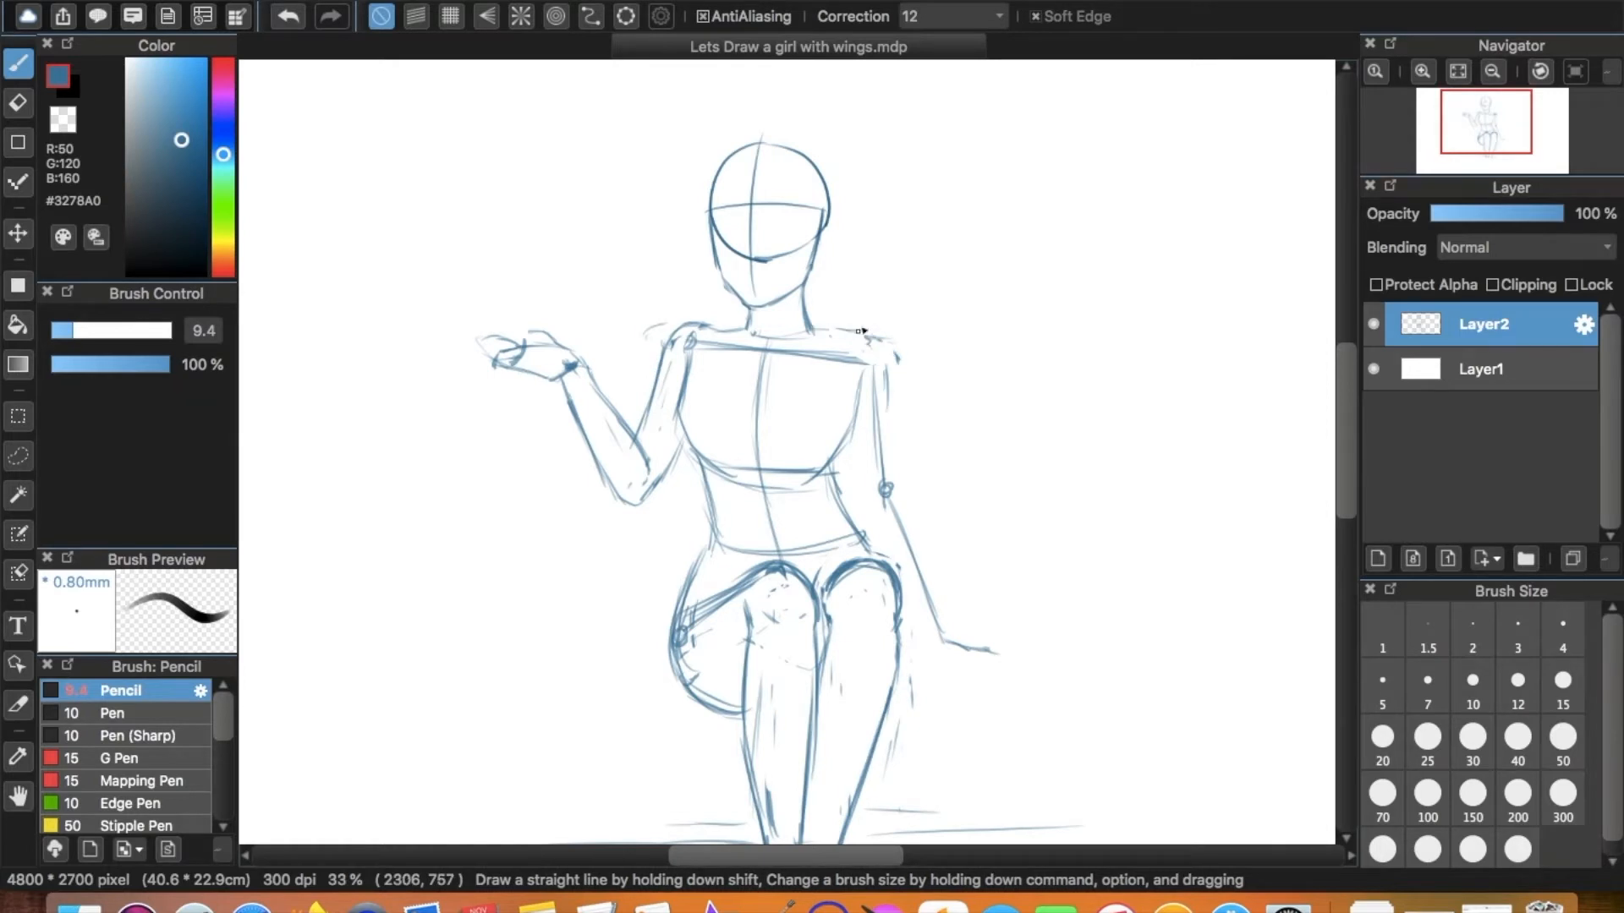
pyautogui.moveTo(824, 331)
pyautogui.mouseDown()
pyautogui.moveTo(880, 350)
pyautogui.moveTo(883, 389)
pyautogui.mouseUp()
pyautogui.press('e')
pyautogui.moveTo(888, 453)
pyautogui.mouseDown()
pyautogui.moveTo(873, 385)
pyautogui.moveTo(870, 409)
pyautogui.moveTo(828, 349)
pyautogui.moveTo(865, 365)
pyautogui.mouseUp()
pyautogui.press('b')
pyautogui.press('e')
pyautogui.moveTo(900, 521)
pyautogui.mouseDown()
pyautogui.moveTo(883, 492)
pyautogui.moveTo(935, 639)
pyautogui.moveTo(972, 642)
pyautogui.mouseUp()
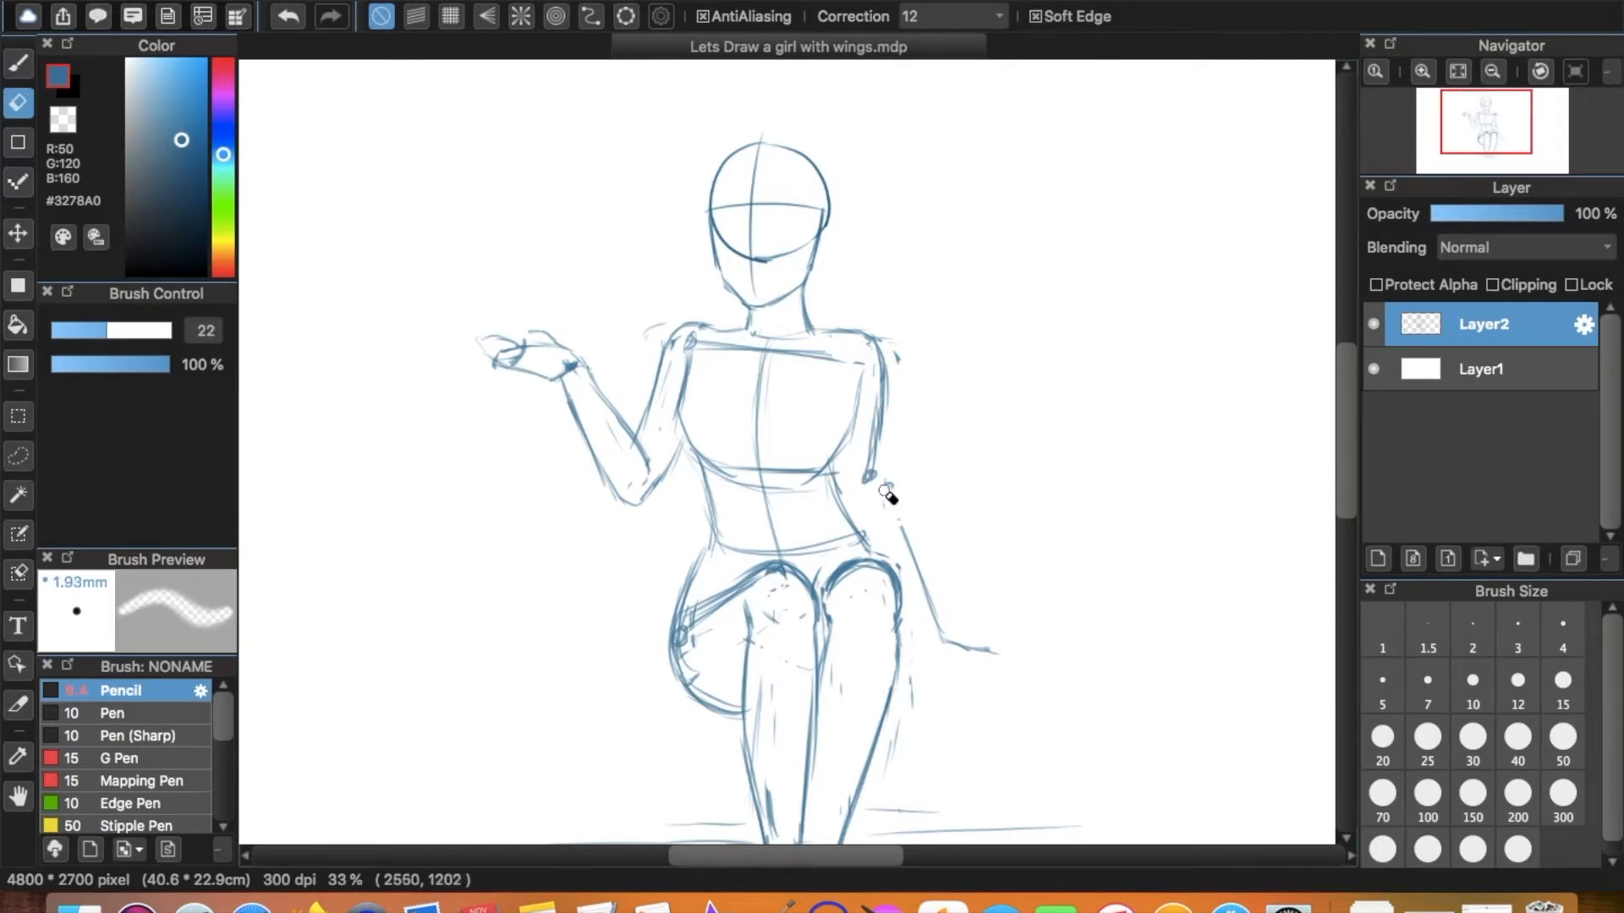
# Outline the right forearm from elbow to wrist and the outer side of the right upper arm, undoing stray marks beside the elbow.
pyautogui.press('b')
pyautogui.press('e')
pyautogui.press('b')
pyautogui.moveTo(871, 500); pyautogui.dragTo(928, 617)
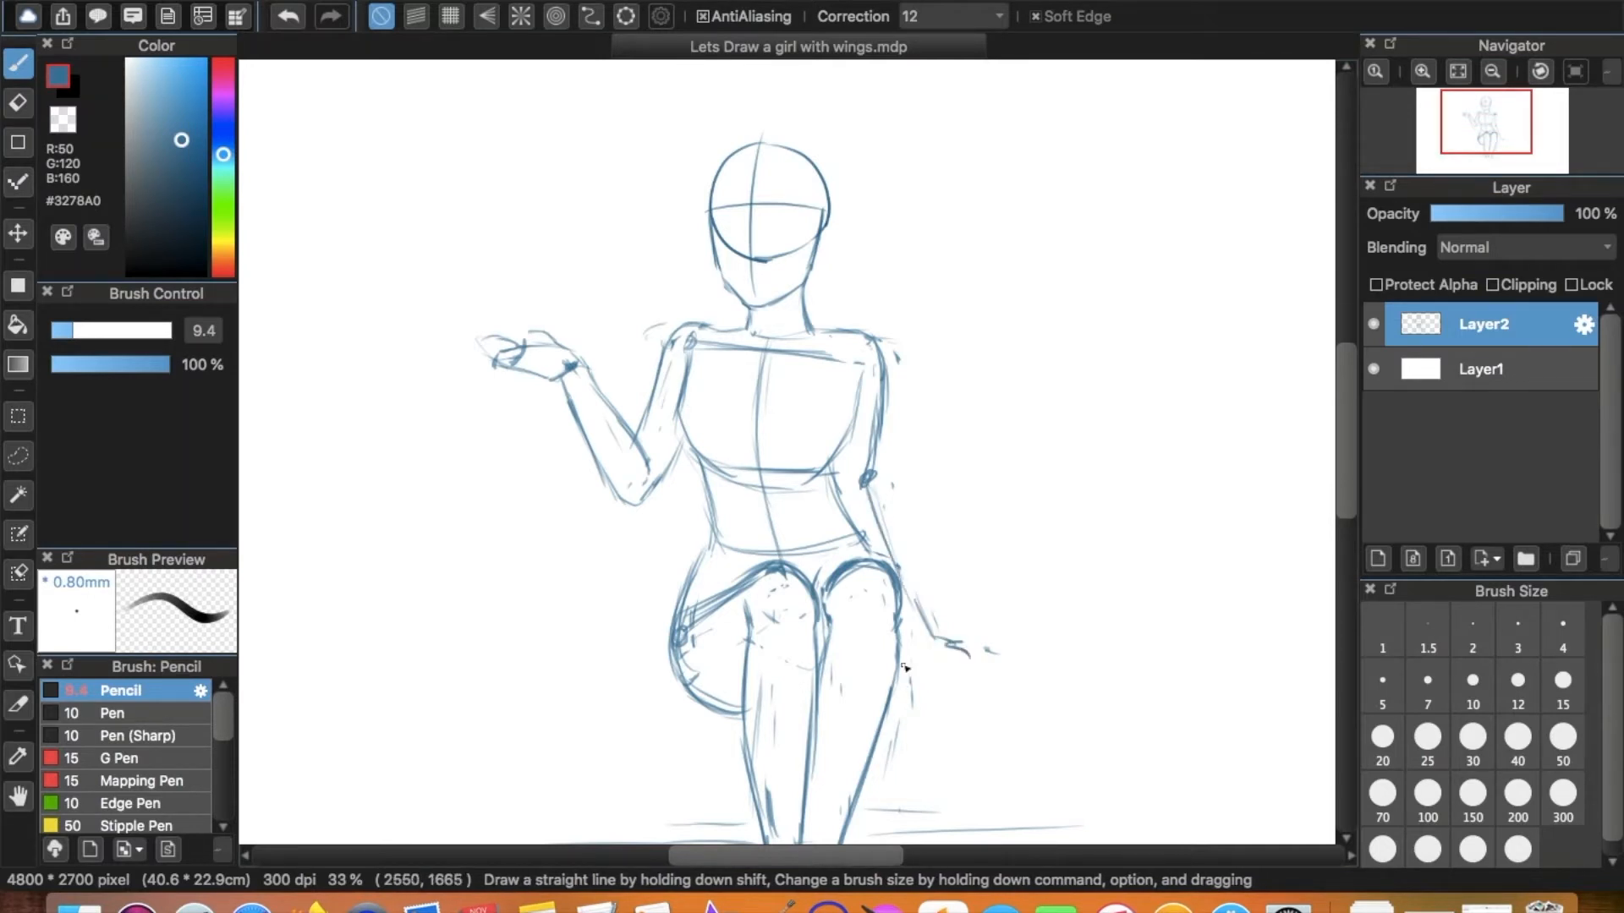
pyautogui.moveTo(884, 360); pyautogui.dragTo(871, 481)
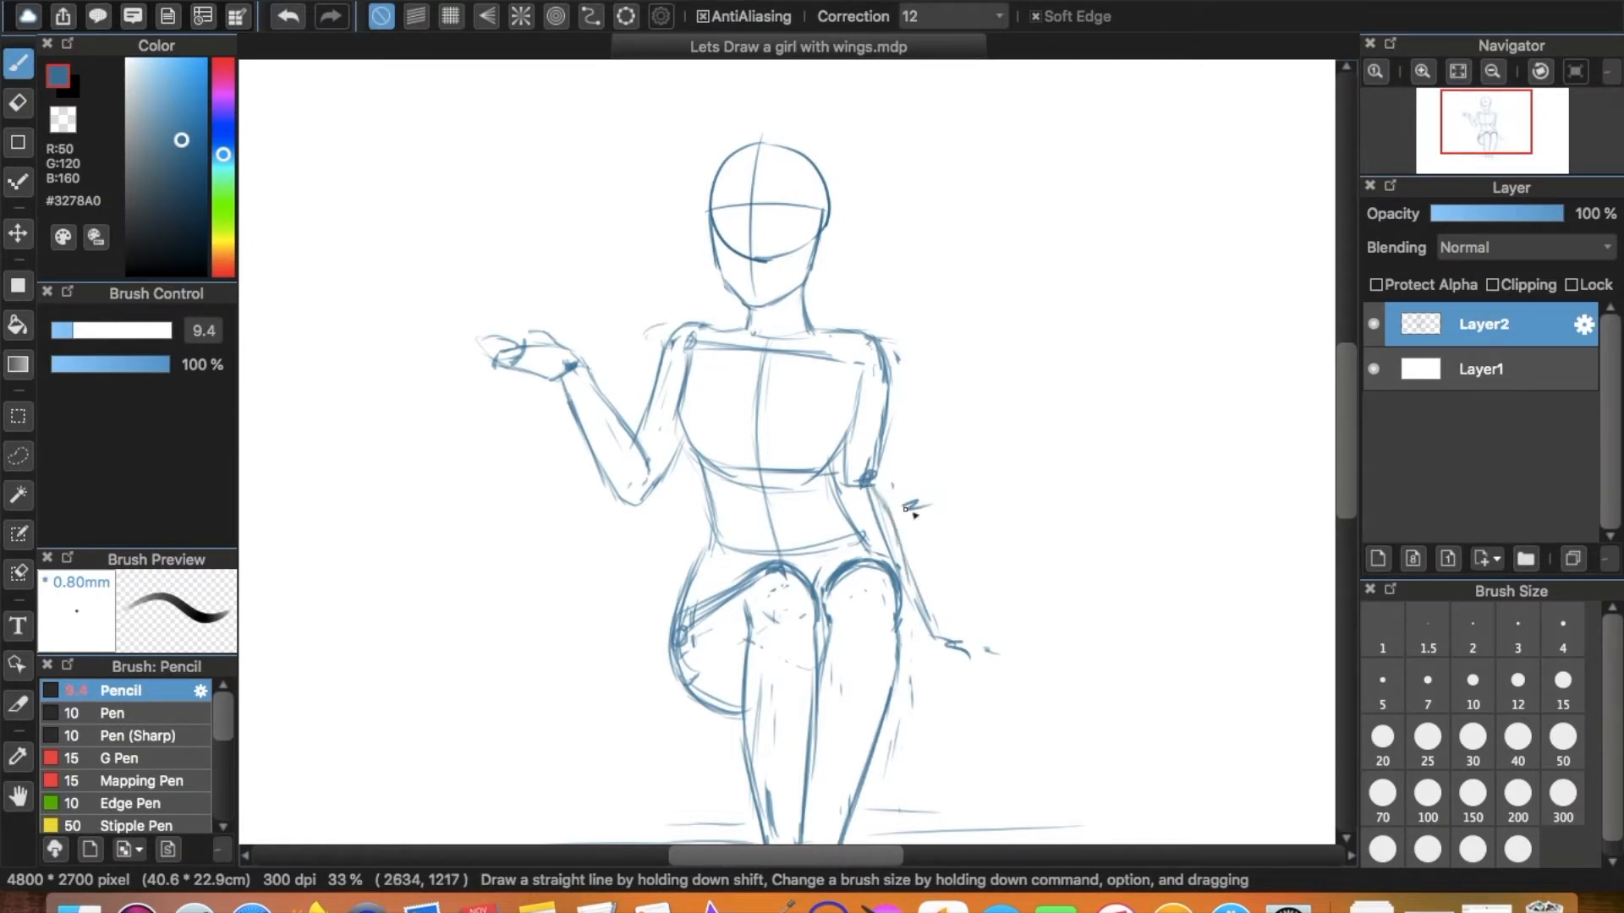
pyautogui.press('super+z')
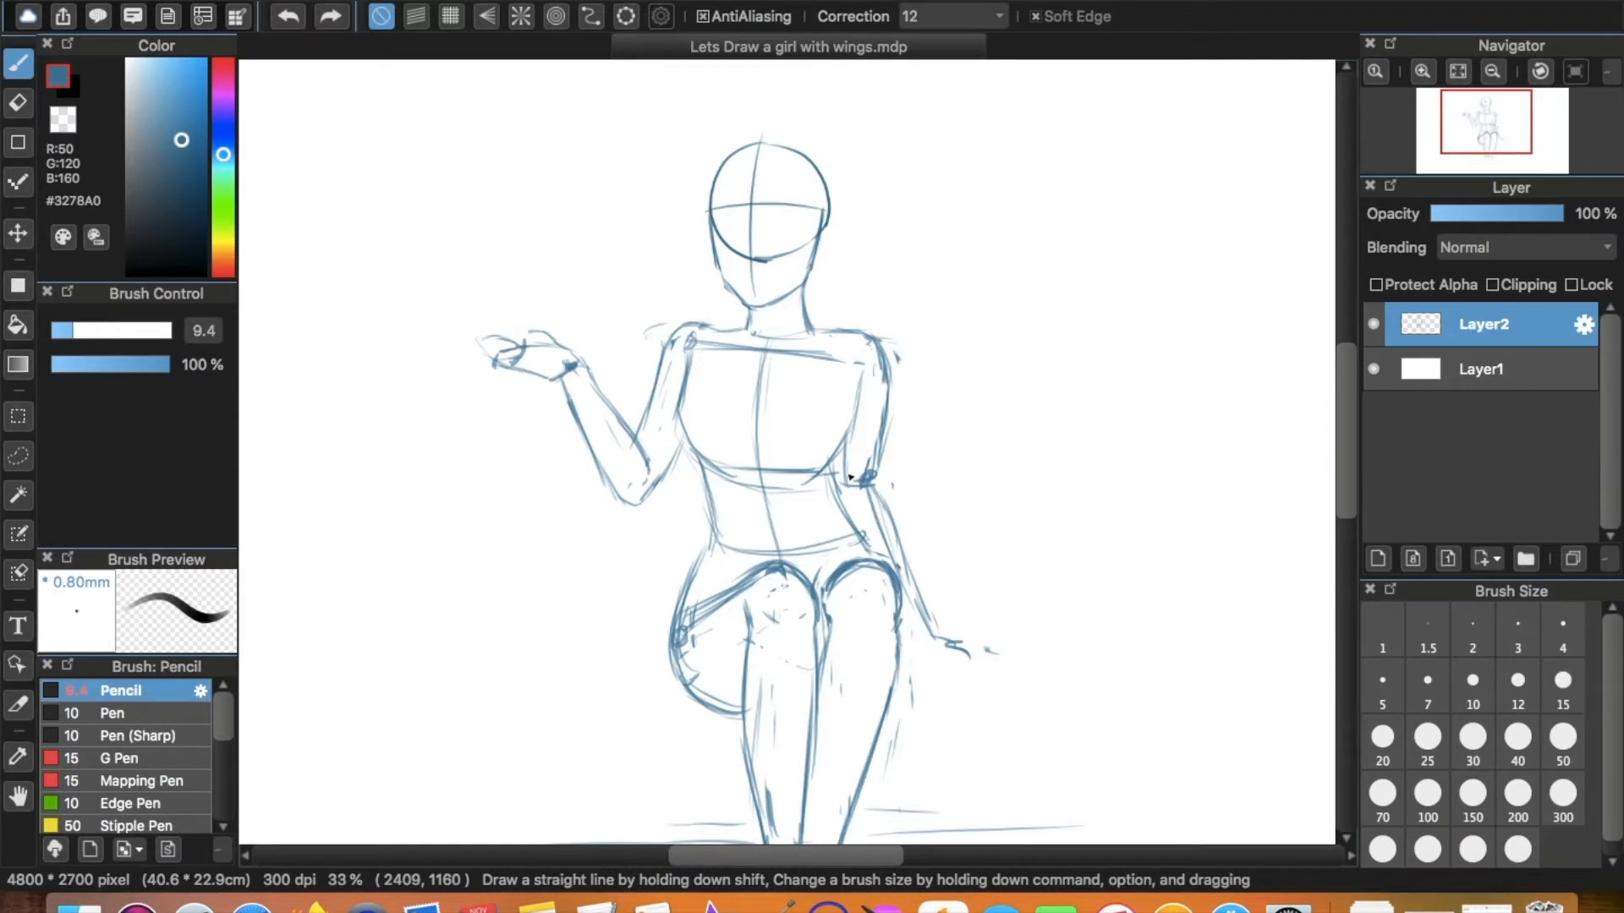
# Sketch the right hand resting flat with spread fingers beside the thigh, refine the inner arm line and lighten the outer upper arm.
pyautogui.moveTo(841, 479); pyautogui.dragTo(857, 538)
pyautogui.moveTo(901, 612)
pyautogui.mouseDown()
pyautogui.moveTo(982, 613)
pyautogui.moveTo(993, 627)
pyautogui.moveTo(925, 633)
pyautogui.moveTo(961, 659)
pyautogui.moveTo(905, 619)
pyautogui.moveTo(935, 647)
pyautogui.moveTo(957, 644)
pyautogui.moveTo(948, 626)
pyautogui.moveTo(977, 640)
pyautogui.mouseUp()
pyautogui.press('e')
pyautogui.press('b')
pyautogui.moveTo(951, 631); pyautogui.dragTo(974, 637)
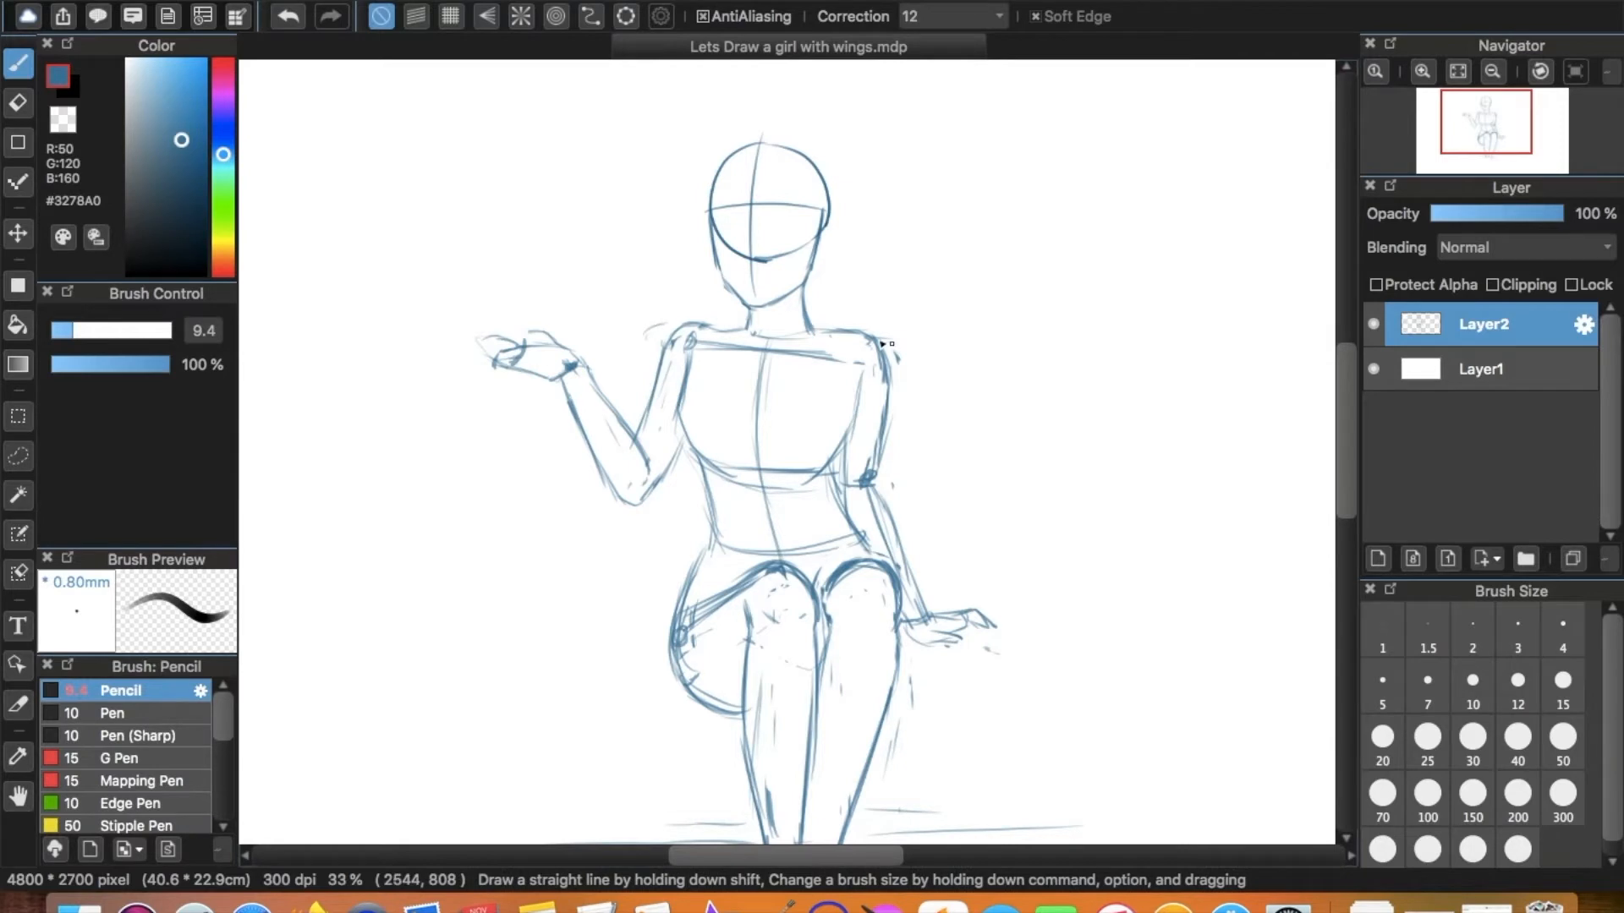
pyautogui.press('e')
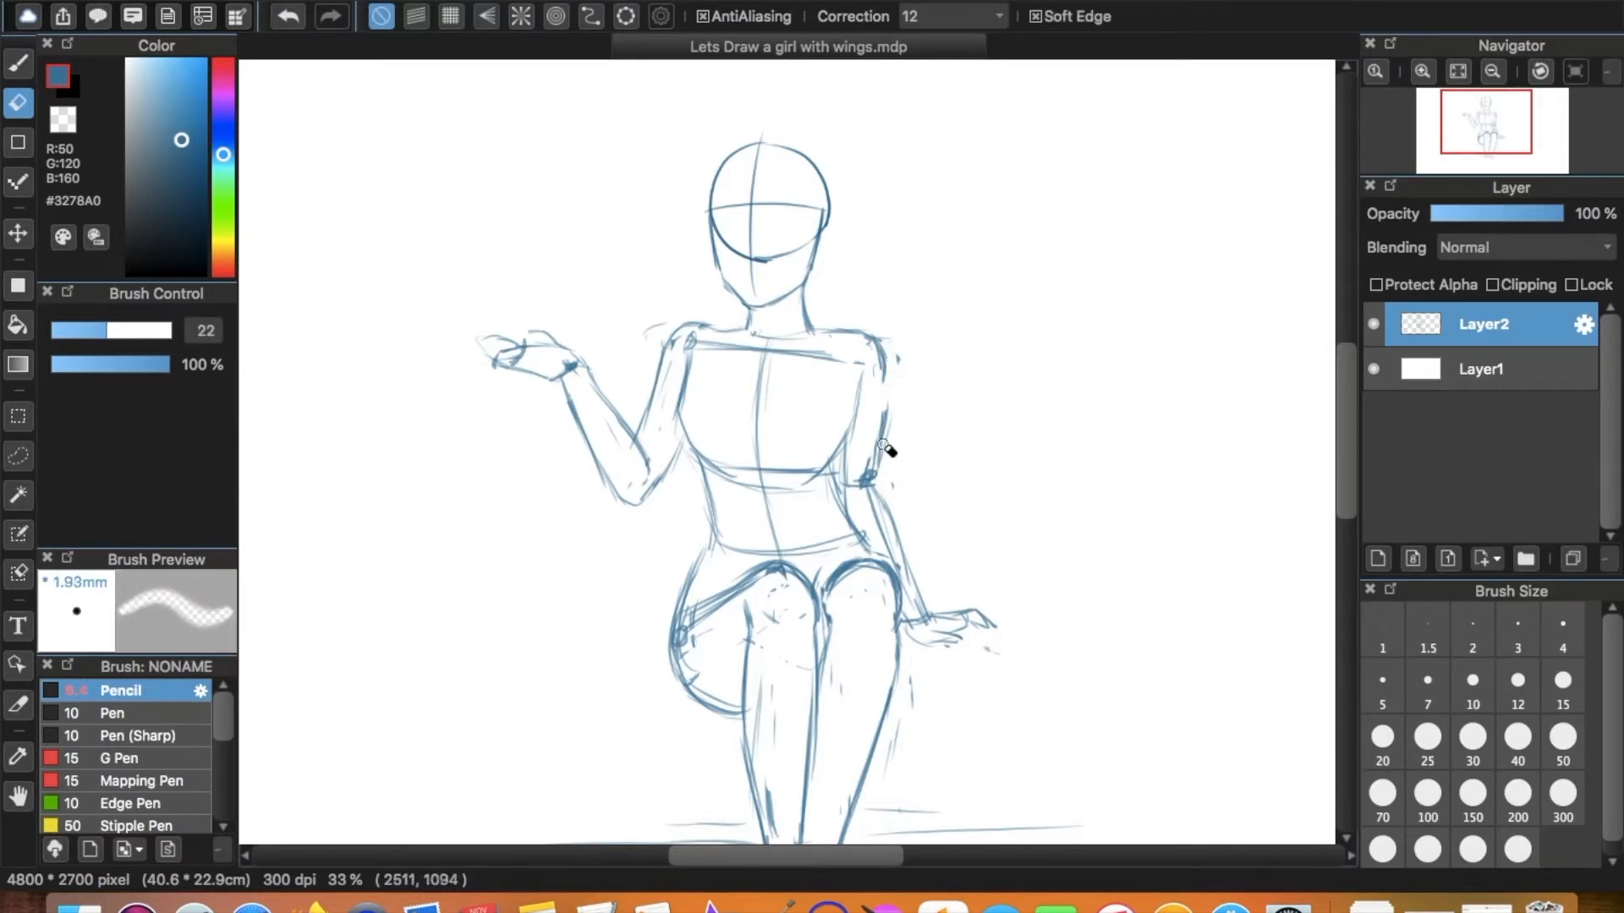
# Transform the whole figure sketch, enlarging it and lowering it so the lower legs run off the canvas.
pyautogui.press('super+minus')
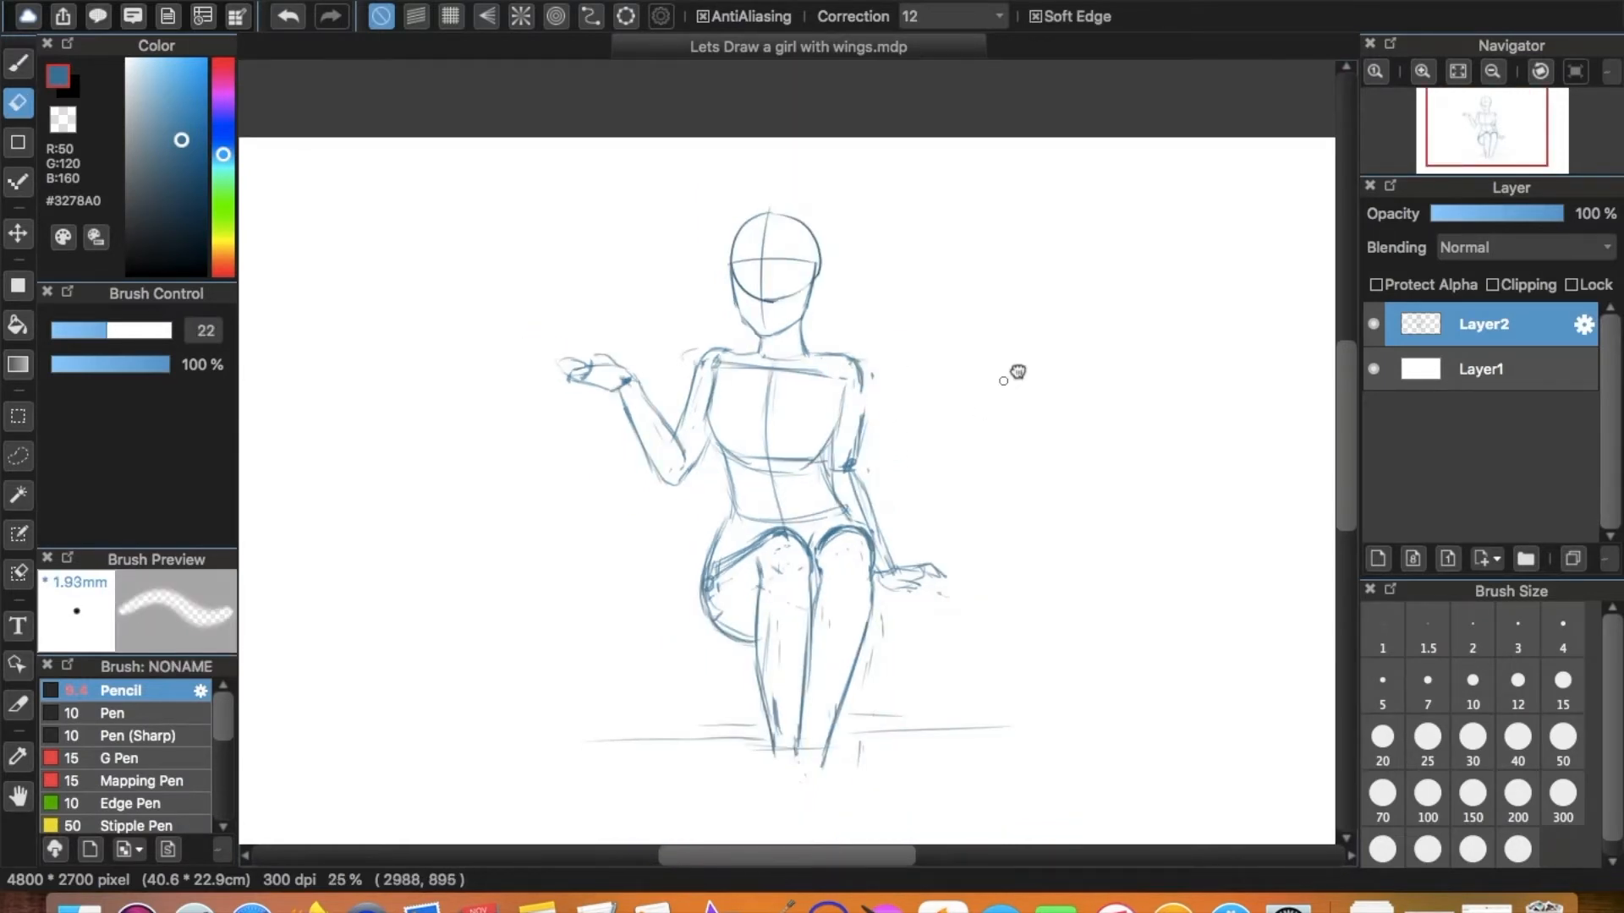
pyautogui.press('super+minus')
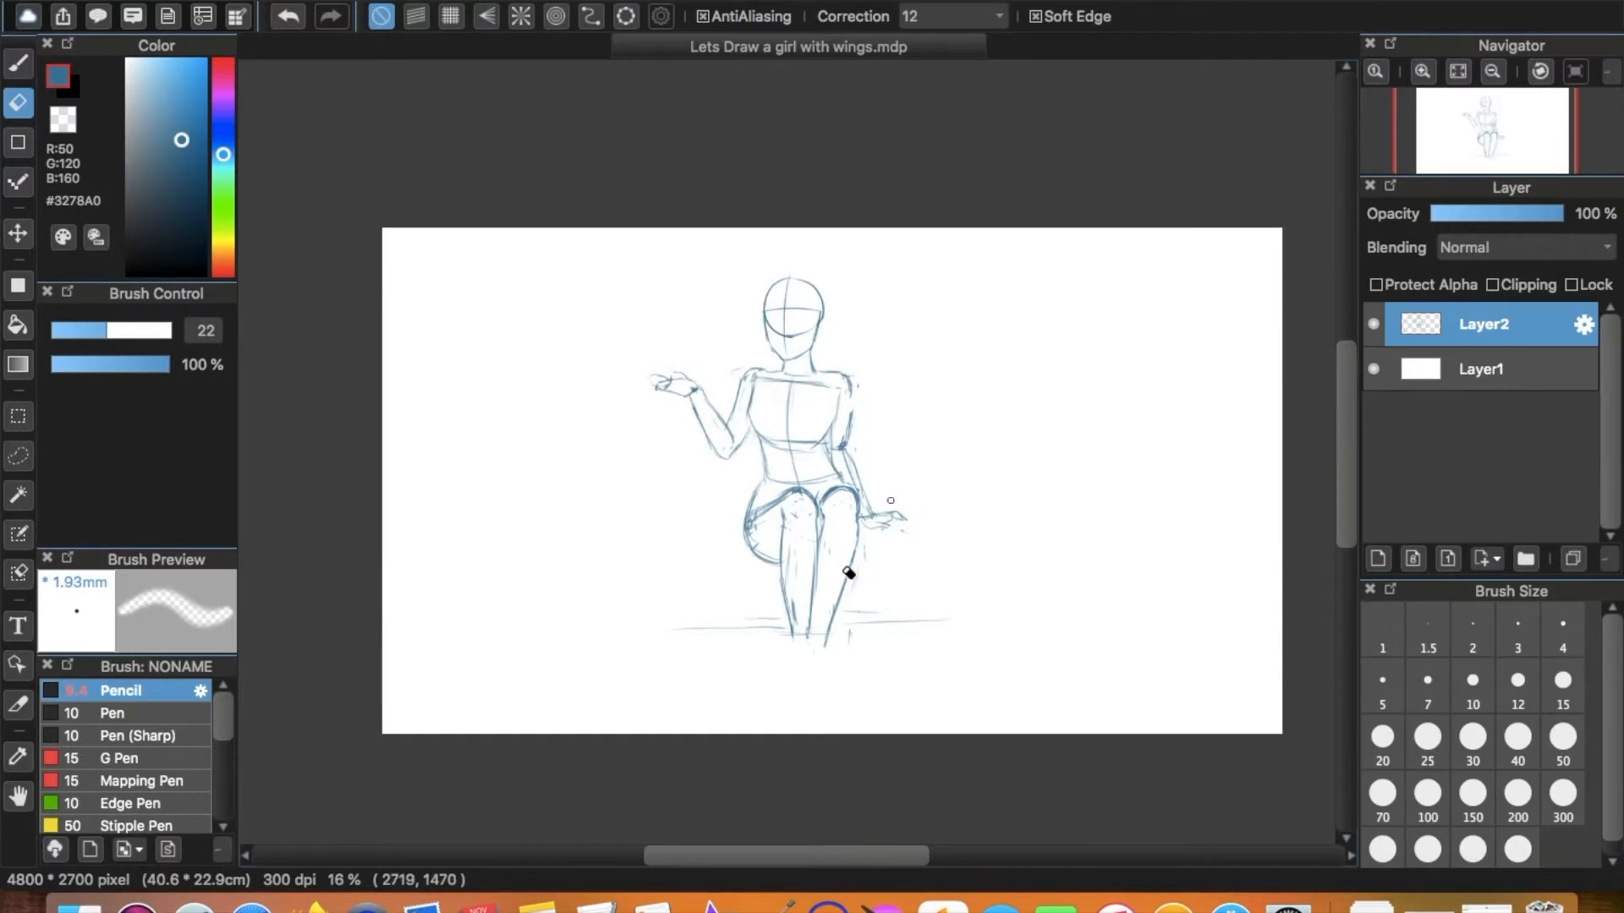
pyautogui.press('super+t')
pyautogui.moveTo(647, 603); pyautogui.dragTo(601, 677)
pyautogui.moveTo(975, 212); pyautogui.dragTo(989, 205)
pyautogui.moveTo(961, 279)
pyautogui.mouseDown()
pyautogui.moveTo(979, 330)
pyautogui.moveTo(1000, 330)
pyautogui.mouseUp()
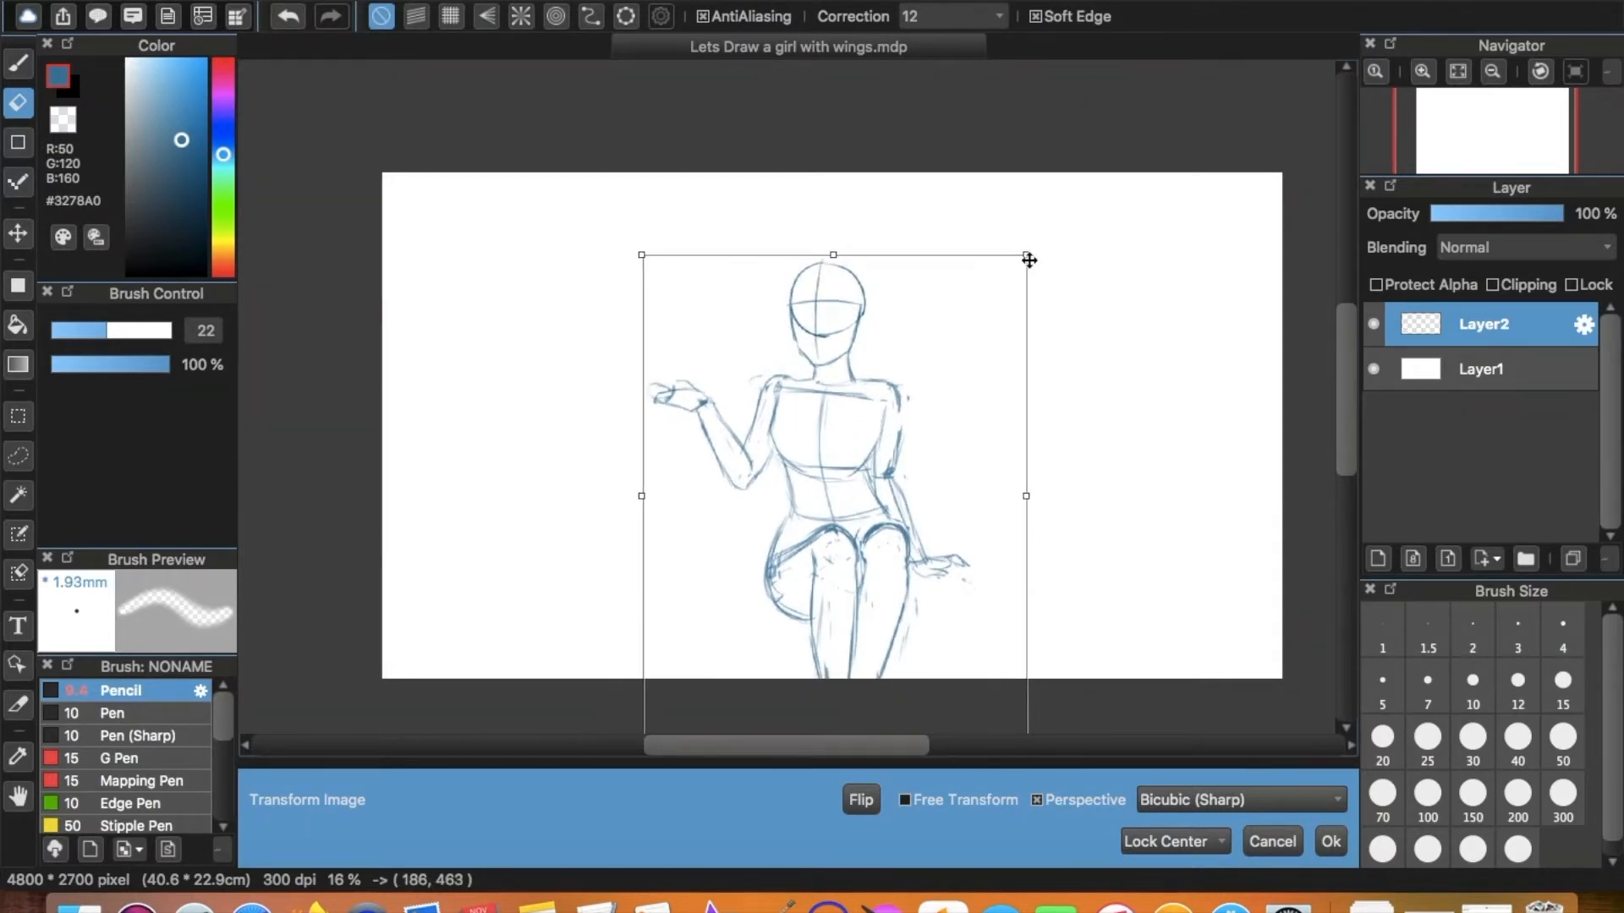
pyautogui.press('Return')
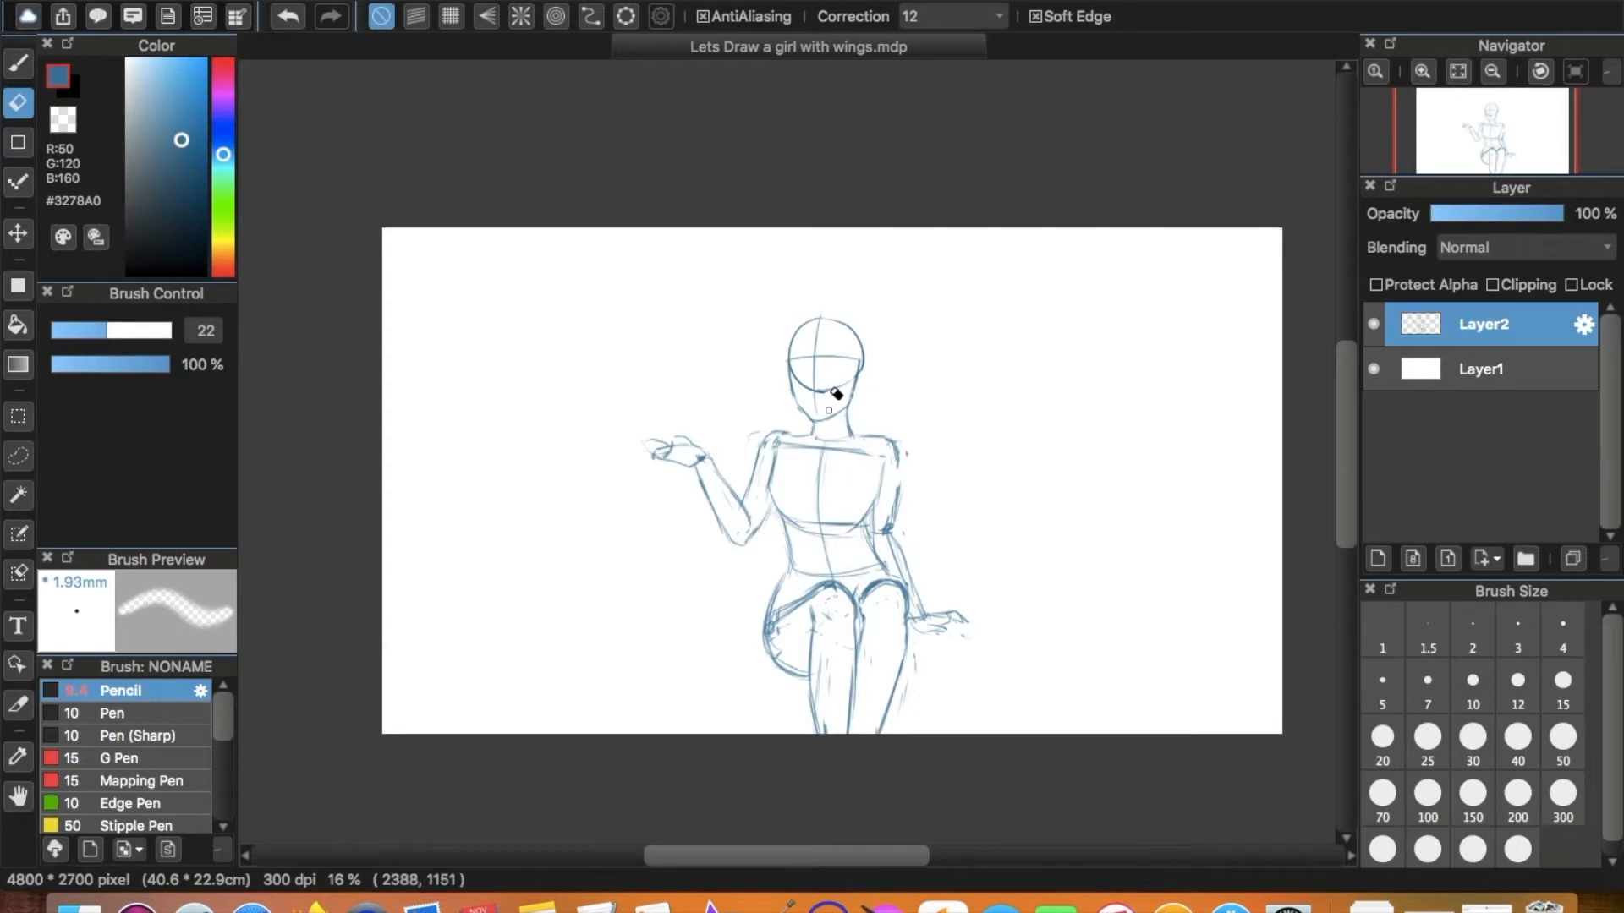
# Select the head with the lasso, scale it down slightly, reposition it on the neck and clear the selection.
pyautogui.press('l')
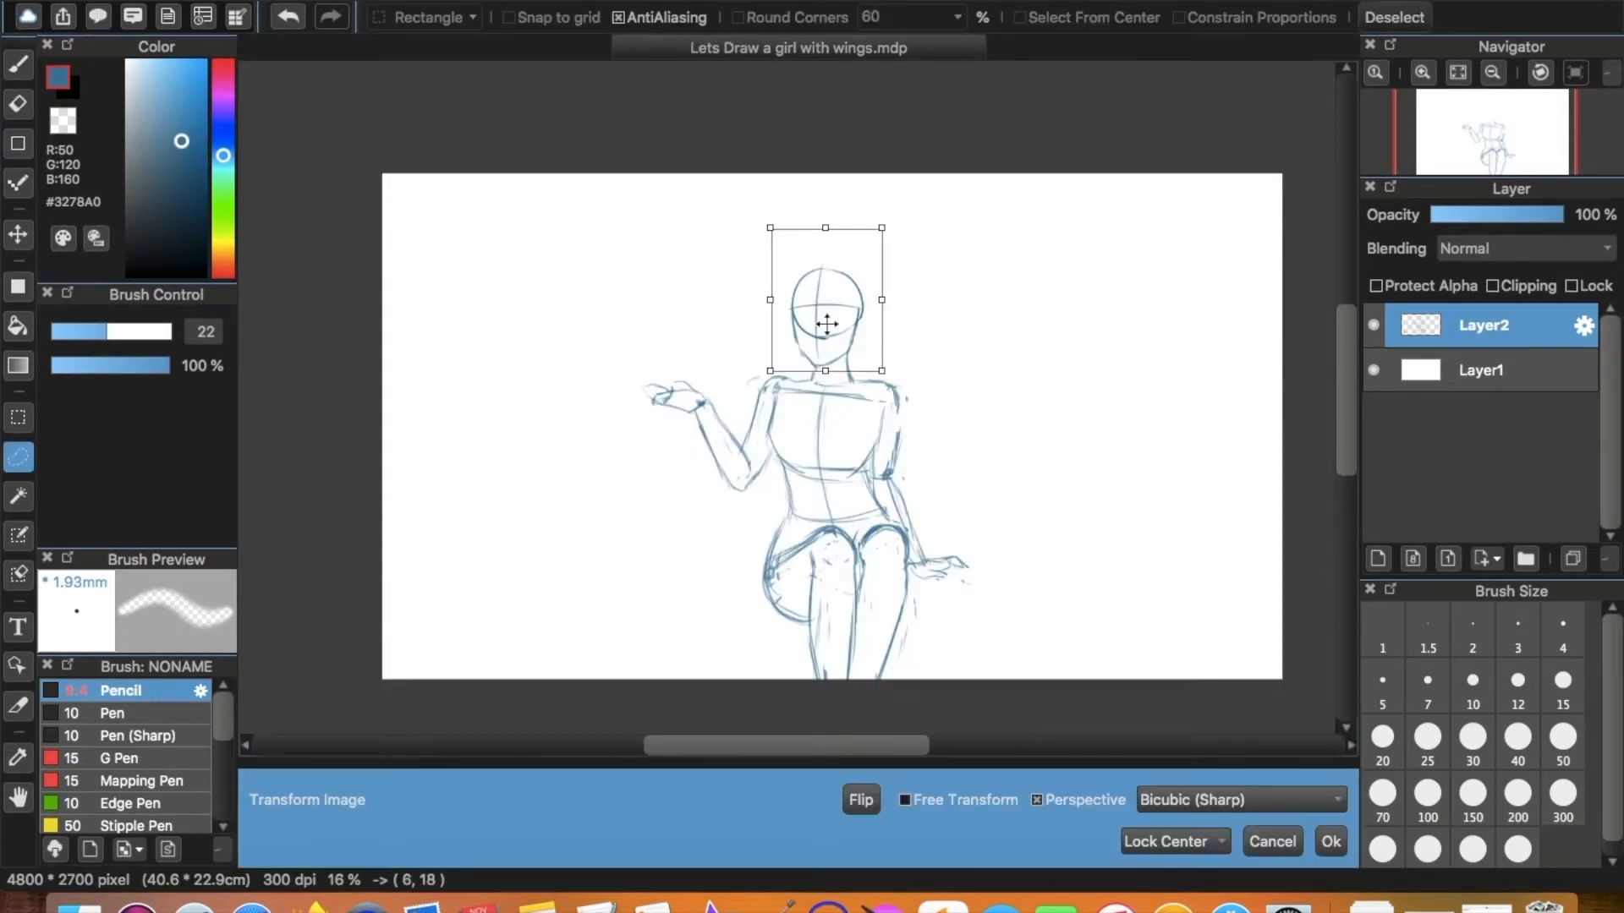
pyautogui.press('Return')
pyautogui.press('super+d')
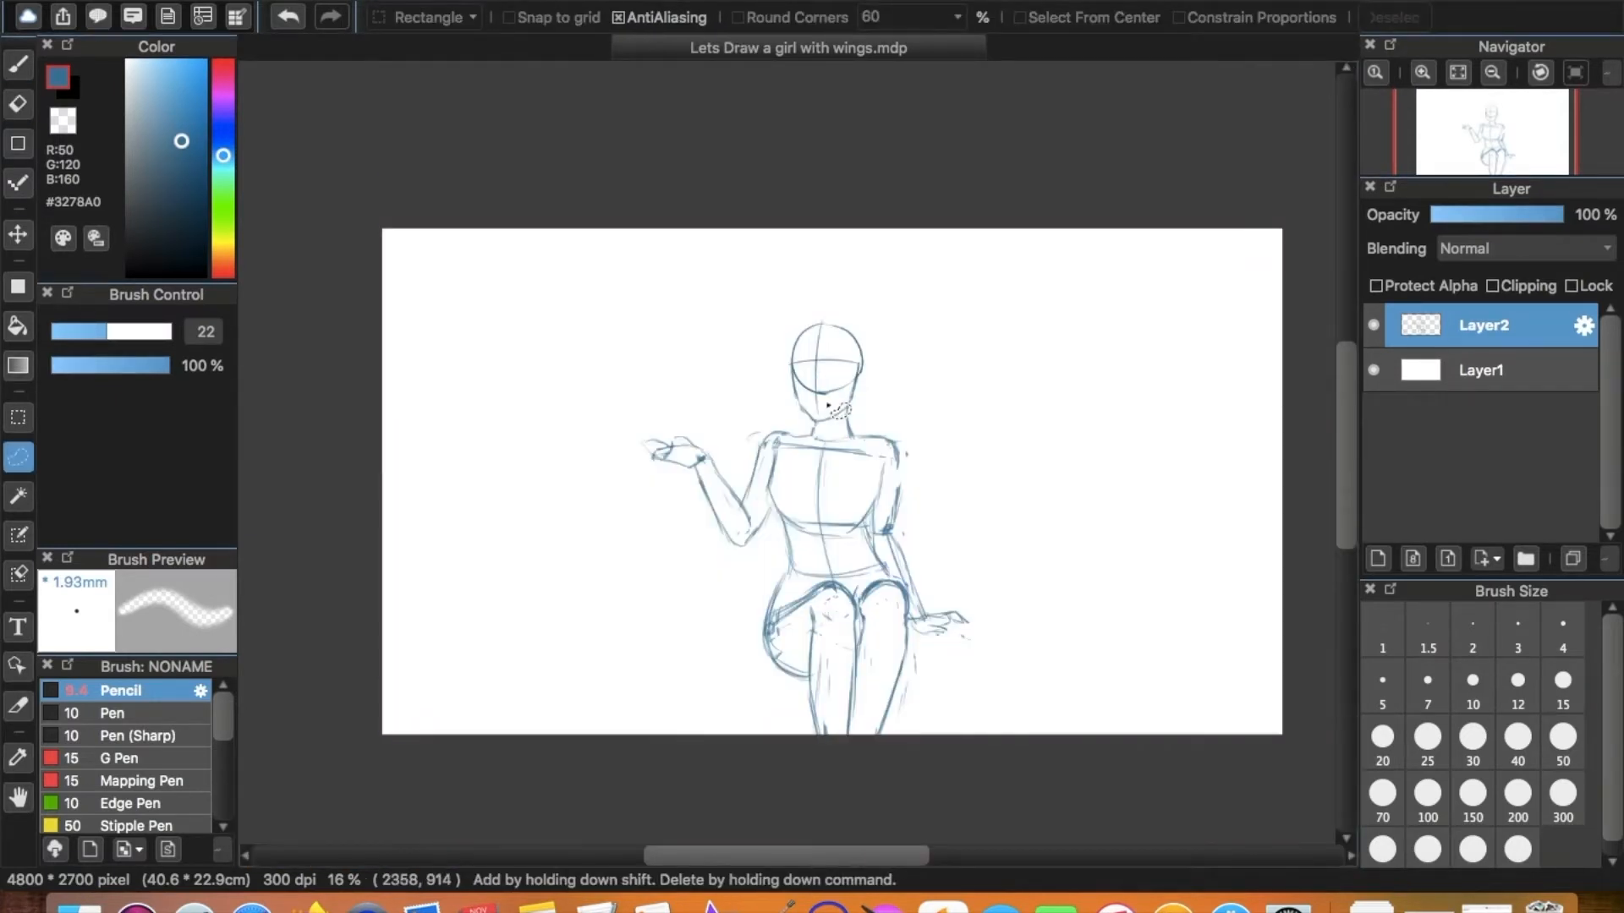
# Mark a small oval on the chest and sketch the right wing's frame, rising from the shoulder to a joint with a falling outer curve.
pyautogui.press('b')
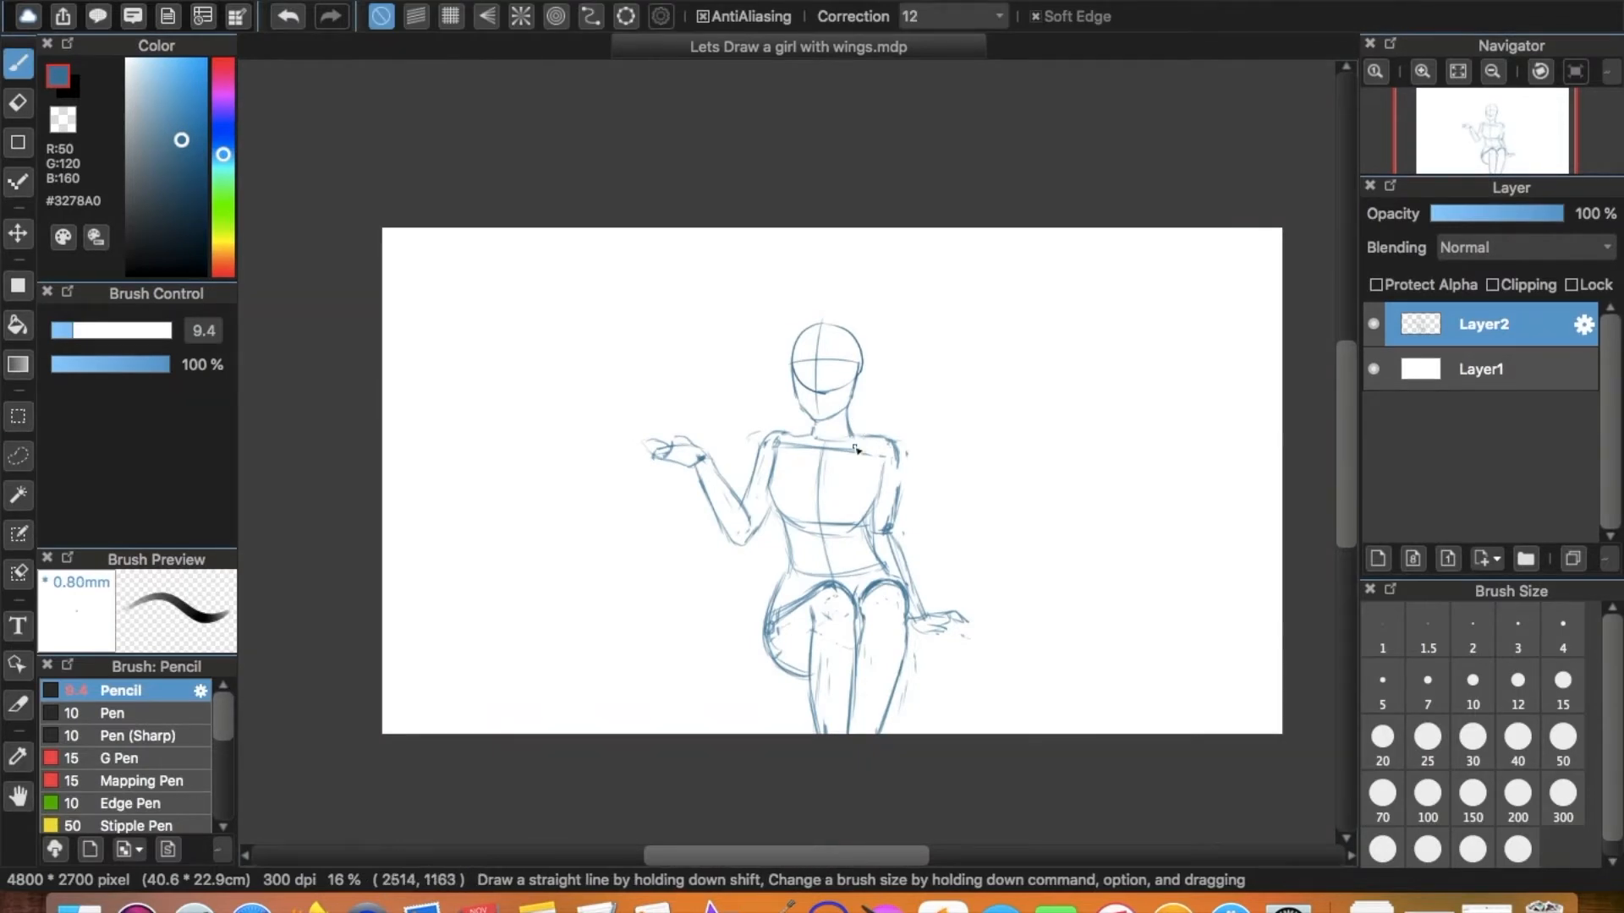
pyautogui.moveTo(829, 471)
pyautogui.mouseDown()
pyautogui.moveTo(849, 469)
pyautogui.moveTo(809, 471)
pyautogui.mouseUp()
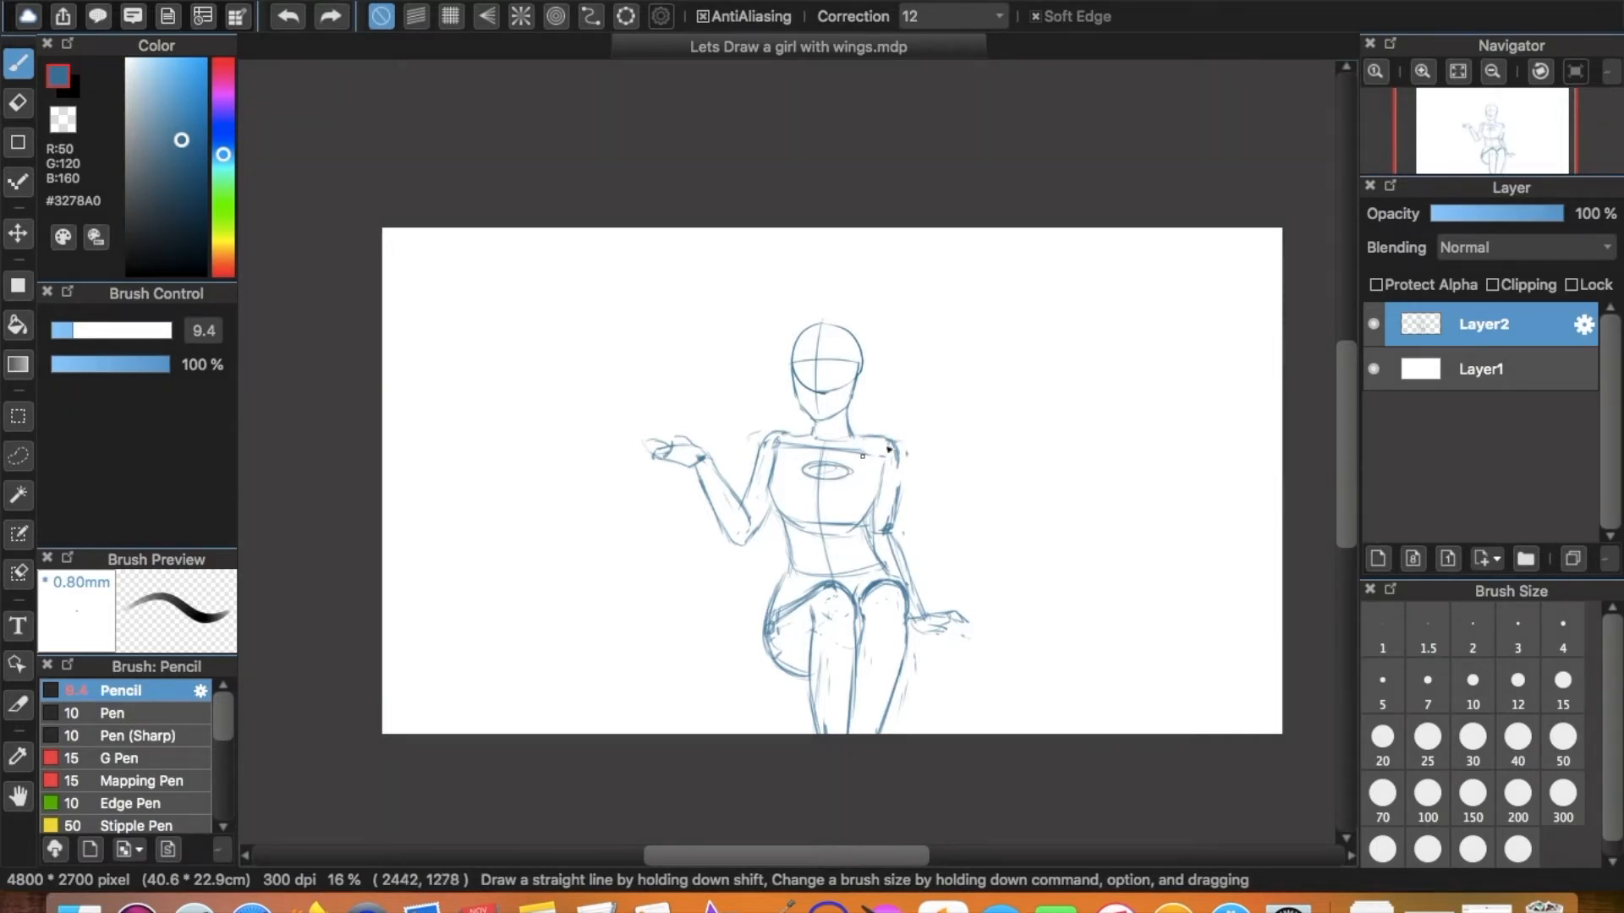
pyautogui.moveTo(892, 439); pyautogui.dragTo(1046, 284)
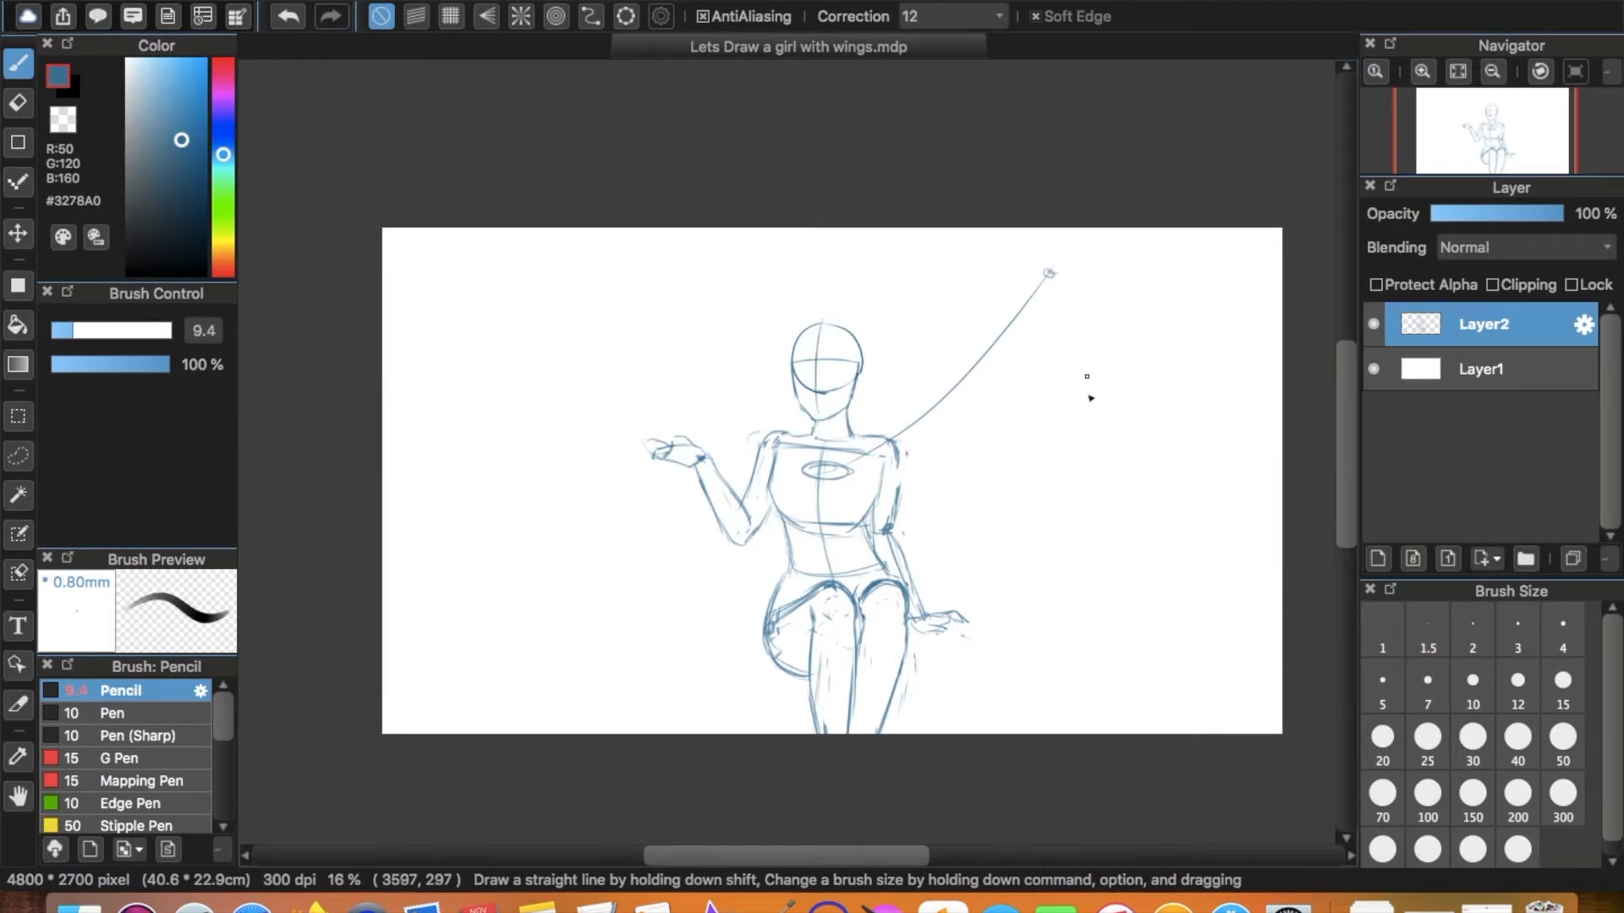
pyautogui.moveTo(1051, 274); pyautogui.dragTo(1193, 513)
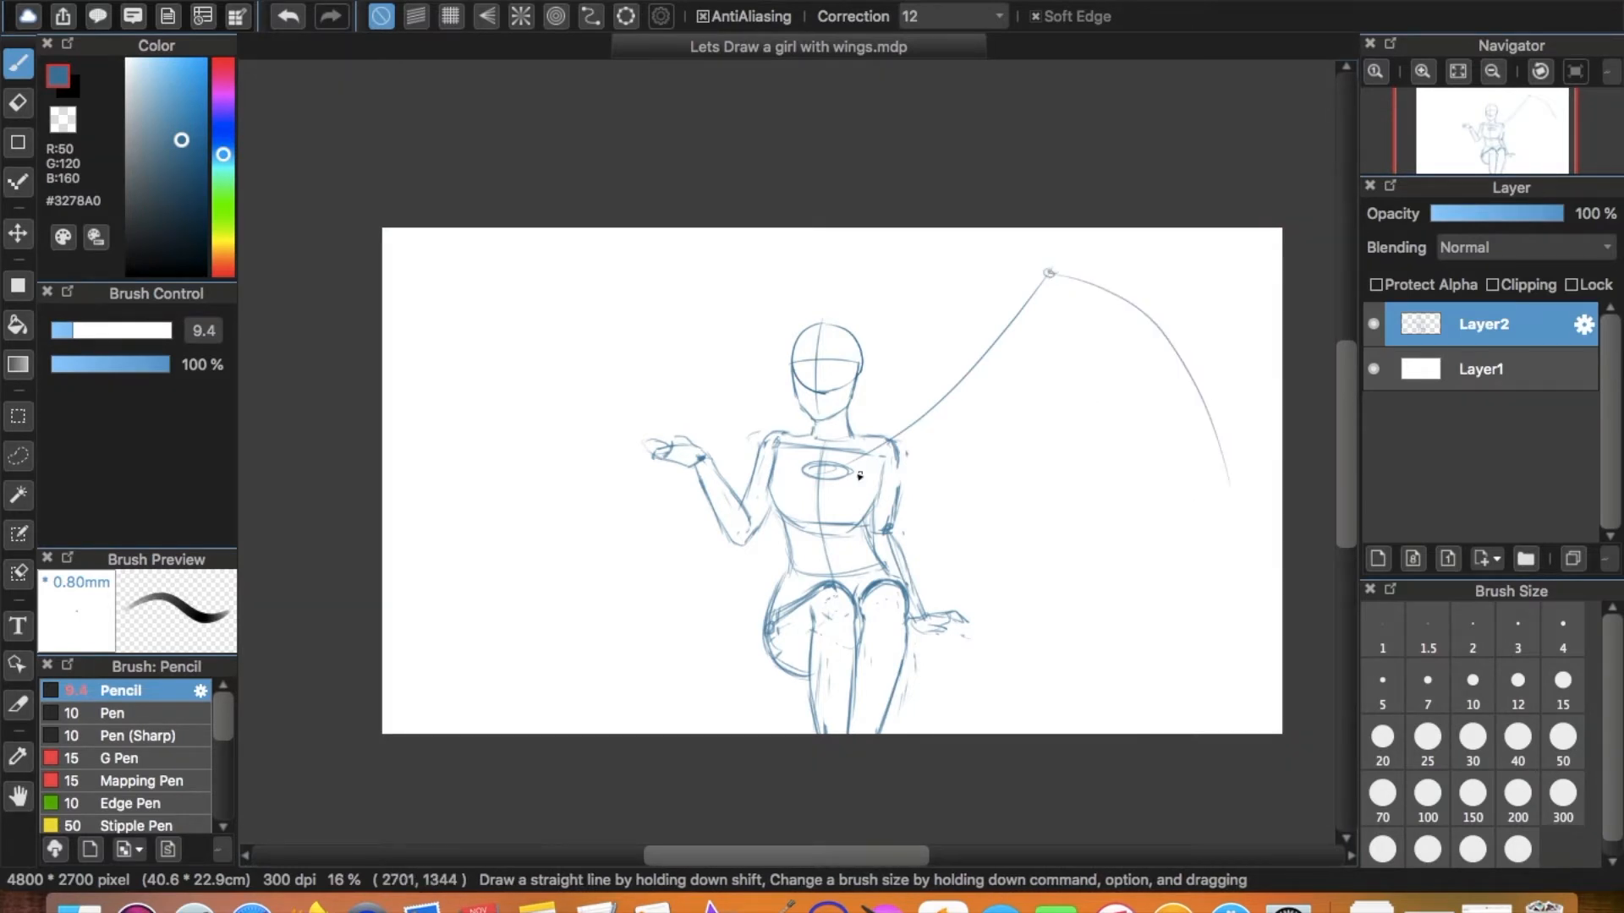
pyautogui.moveTo(840, 470)
pyautogui.mouseDown()
pyautogui.moveTo(935, 464)
pyautogui.moveTo(1051, 281)
pyautogui.mouseUp()
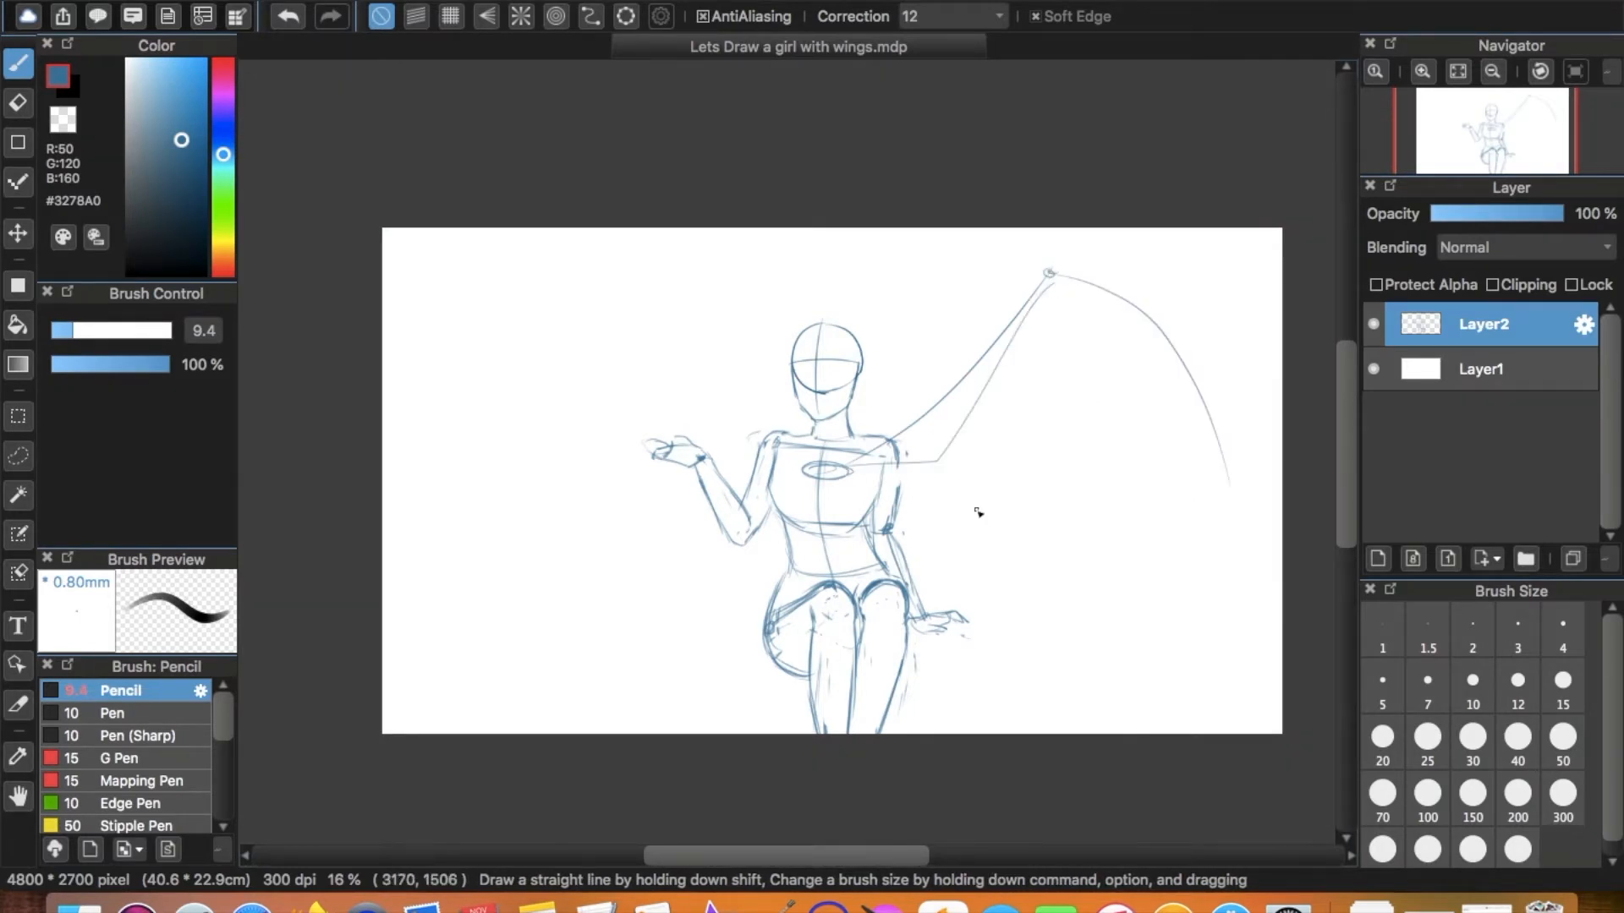
pyautogui.press('super+z')
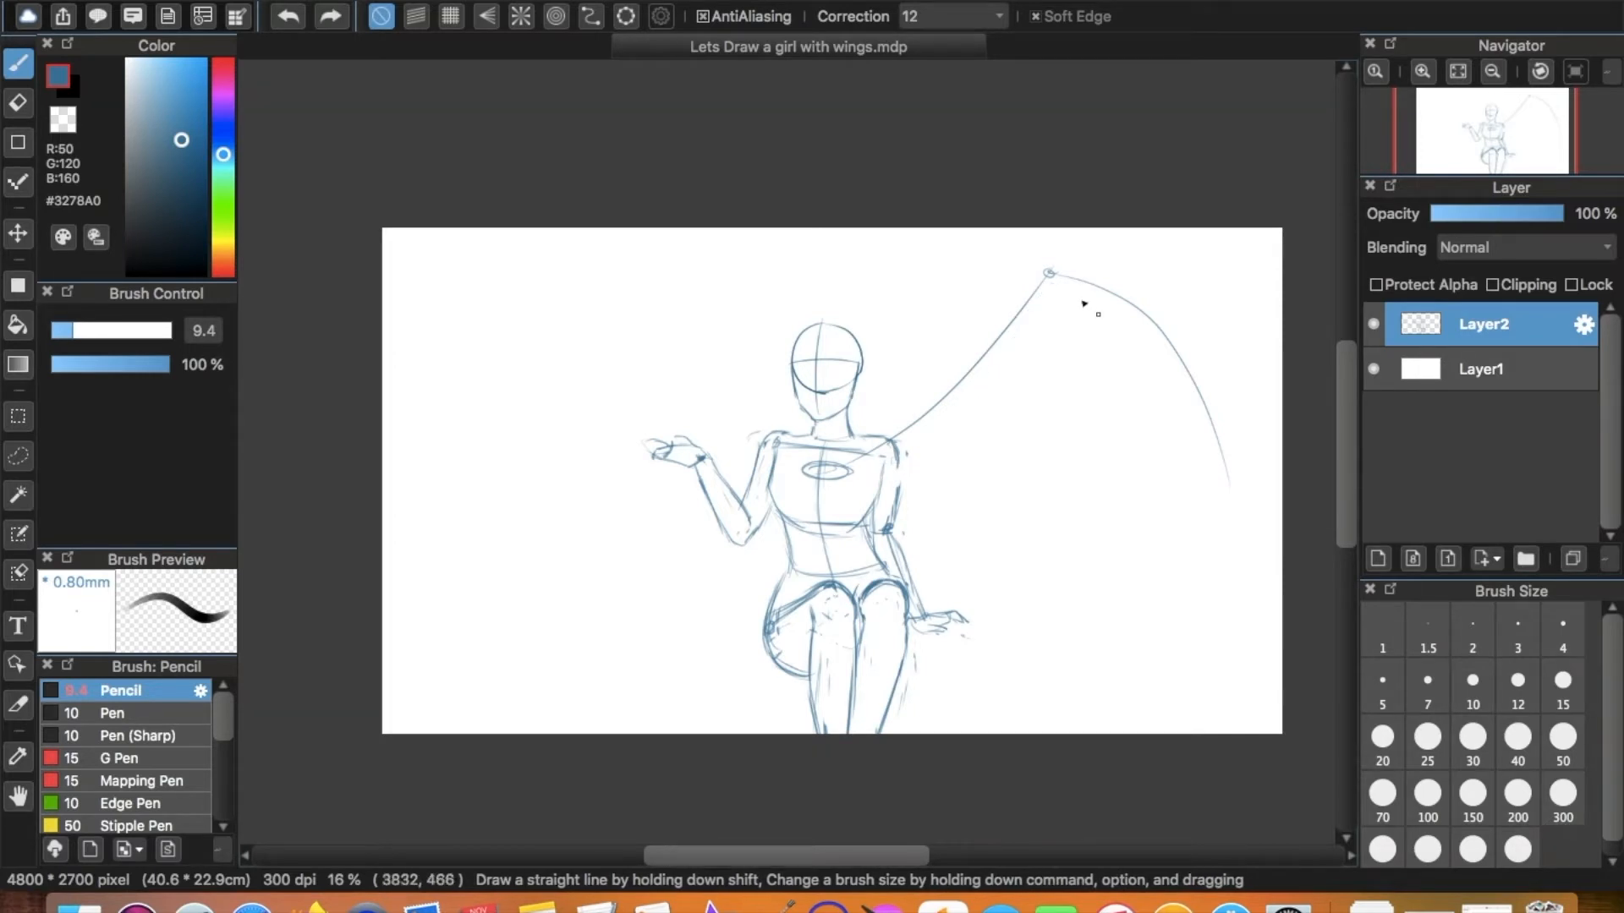
pyautogui.moveTo(1051, 274); pyautogui.dragTo(1266, 541)
pyautogui.press('super+z')
# Sketch the left wing's frame with a line rising from the shoulder to a peak and a wide outer arc curving down.
pyautogui.moveTo(774, 427)
pyautogui.mouseDown()
pyautogui.moveTo(677, 301)
pyautogui.moveTo(639, 279)
pyautogui.moveTo(432, 635)
pyautogui.mouseUp()
pyautogui.press('super+z')
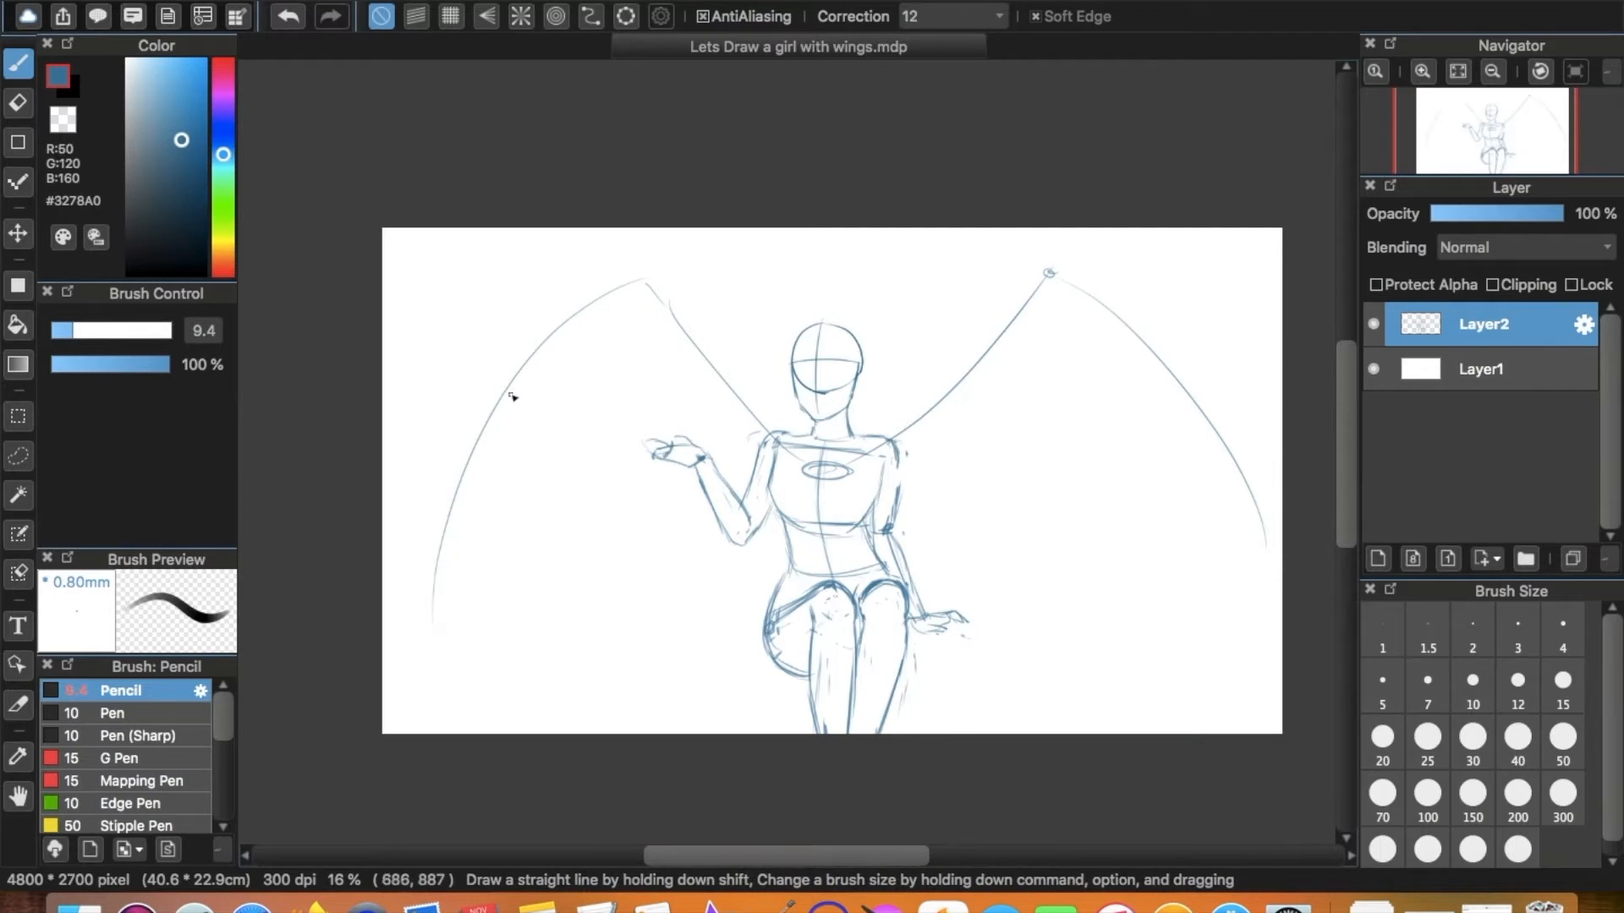
pyautogui.press('super+z')
pyautogui.moveTo(640, 281); pyautogui.dragTo(448, 541)
pyautogui.press('super+z')
pyautogui.moveTo(640, 281); pyautogui.dragTo(416, 644)
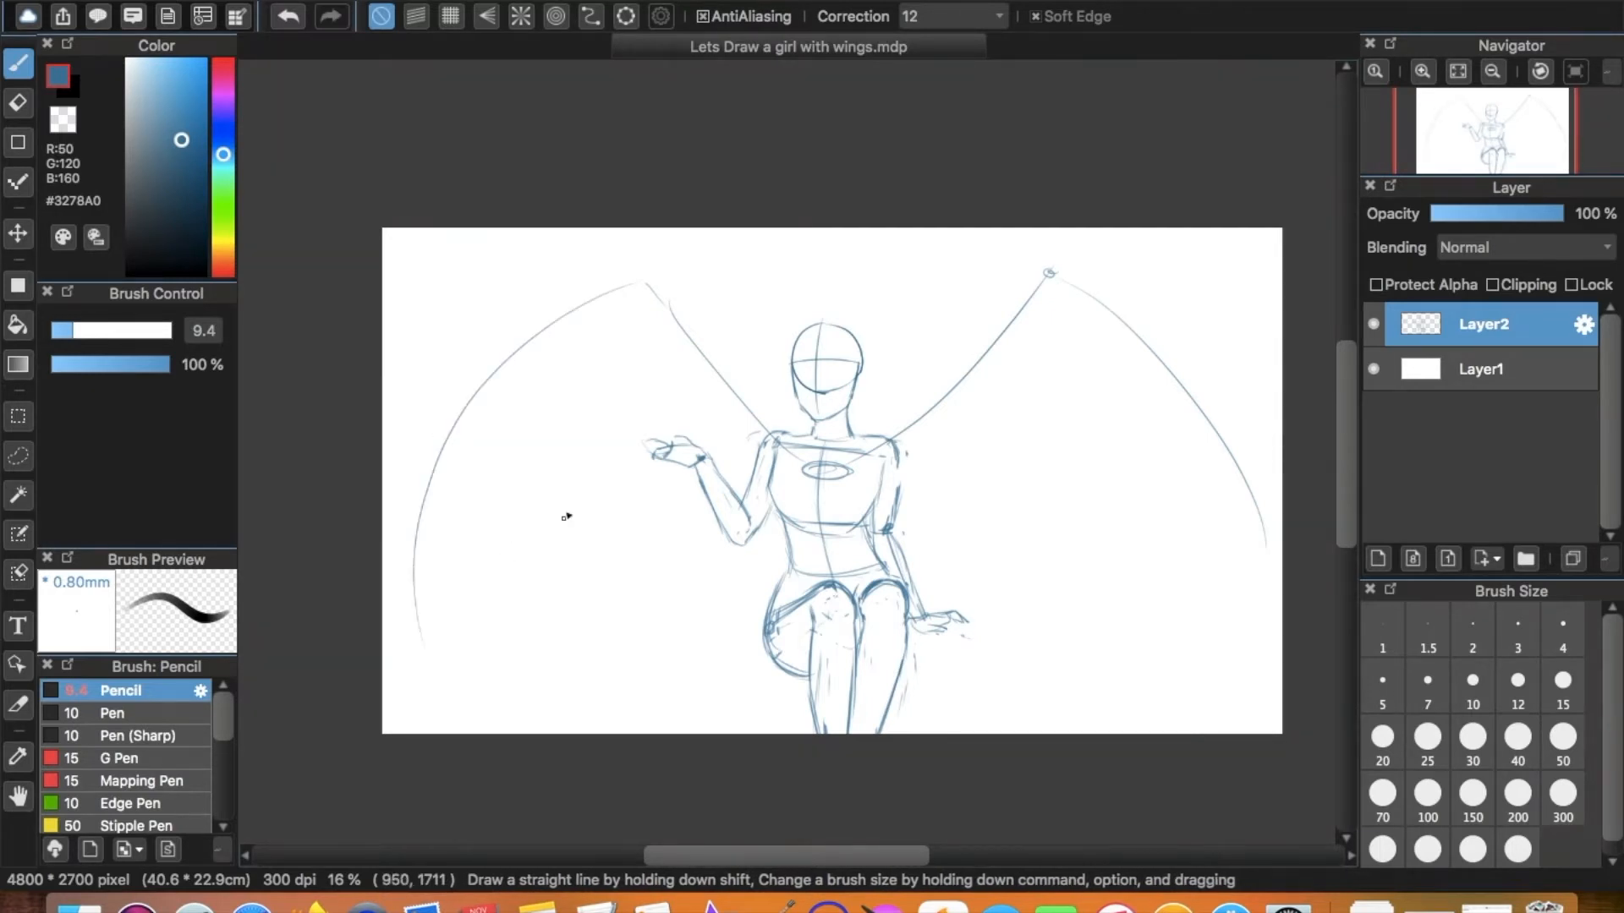
# Redraw the right wing's outer edge as a flatter curve running off the canvas, erasing the old arc and the chest oval.
pyautogui.moveTo(1049, 273)
pyautogui.mouseDown()
pyautogui.moveTo(1287, 426)
pyautogui.moveTo(1300, 398)
pyautogui.moveTo(1269, 506)
pyautogui.moveTo(1217, 449)
pyautogui.moveTo(1263, 548)
pyautogui.mouseUp()
pyautogui.press('e')
pyautogui.moveTo(1199, 406); pyautogui.dragTo(1168, 372)
pyautogui.press('b')
# Set the pencil size to 13.4 and its colour to #146492 while starting small feather strokes beside the right shoulder.
pyautogui.click(74, 332)
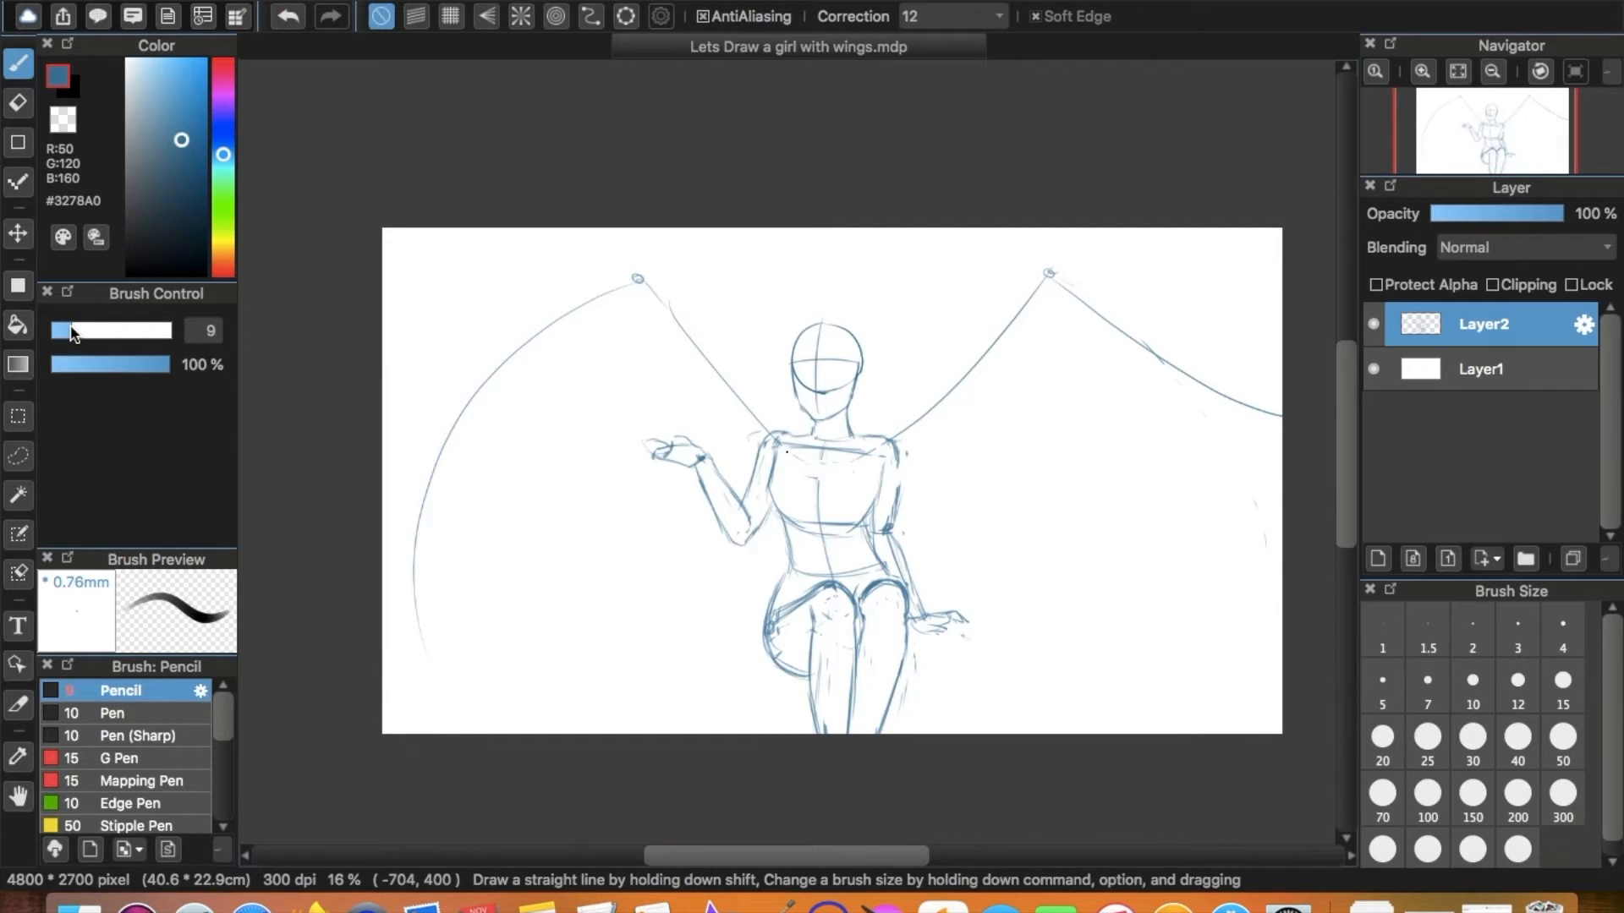
pyautogui.moveTo(74, 332); pyautogui.dragTo(79, 331)
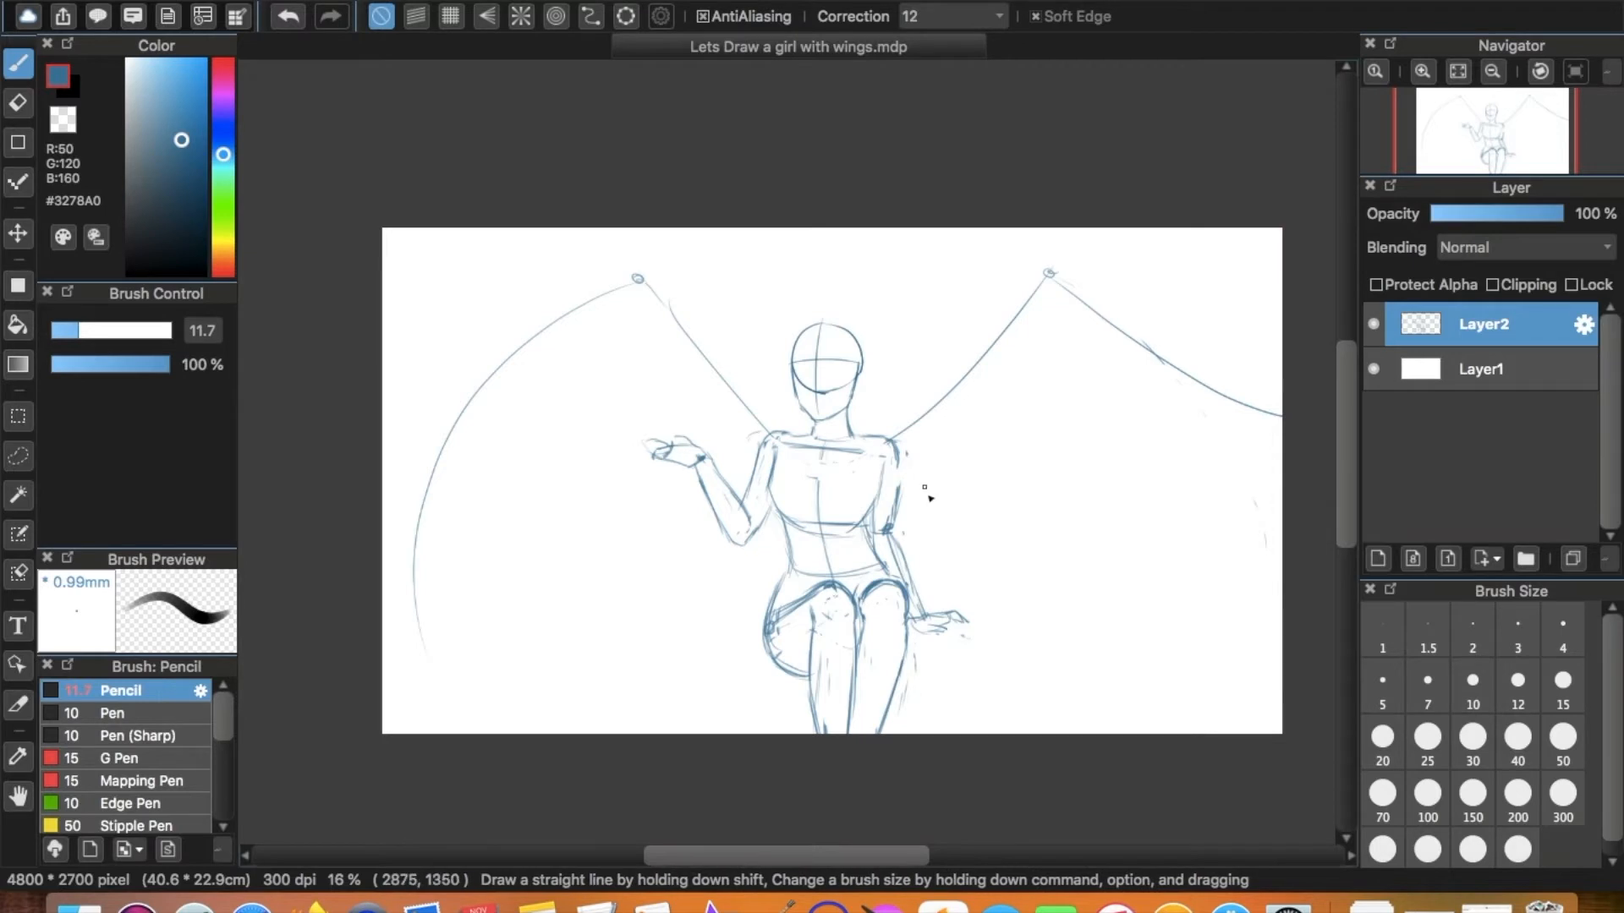
pyautogui.moveTo(907, 488); pyautogui.dragTo(930, 507)
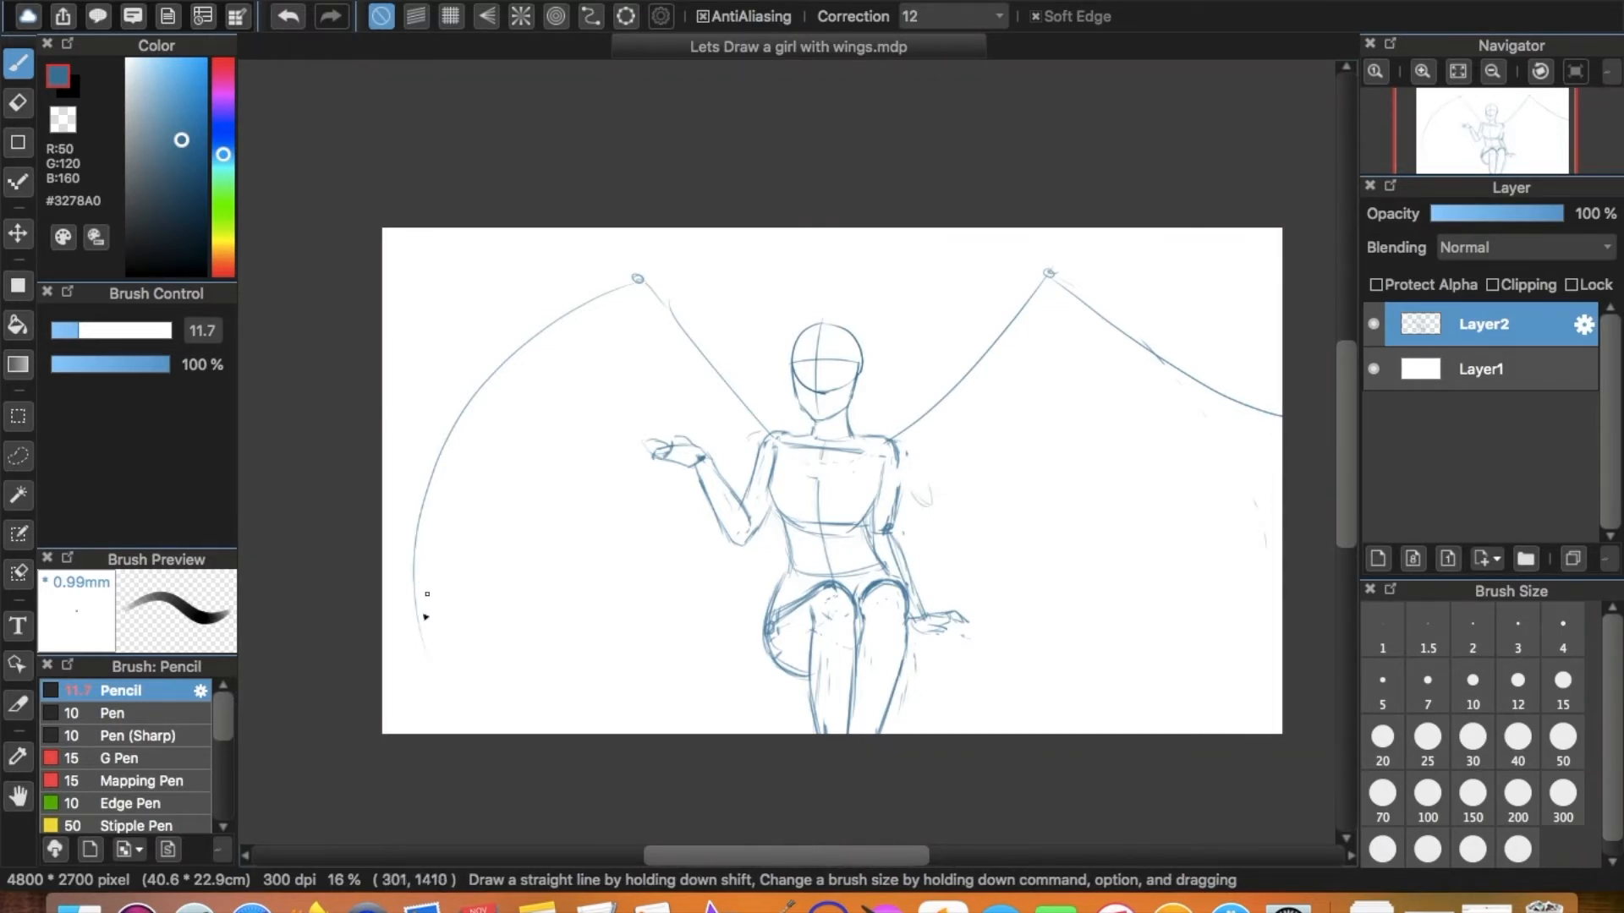
pyautogui.click(196, 151)
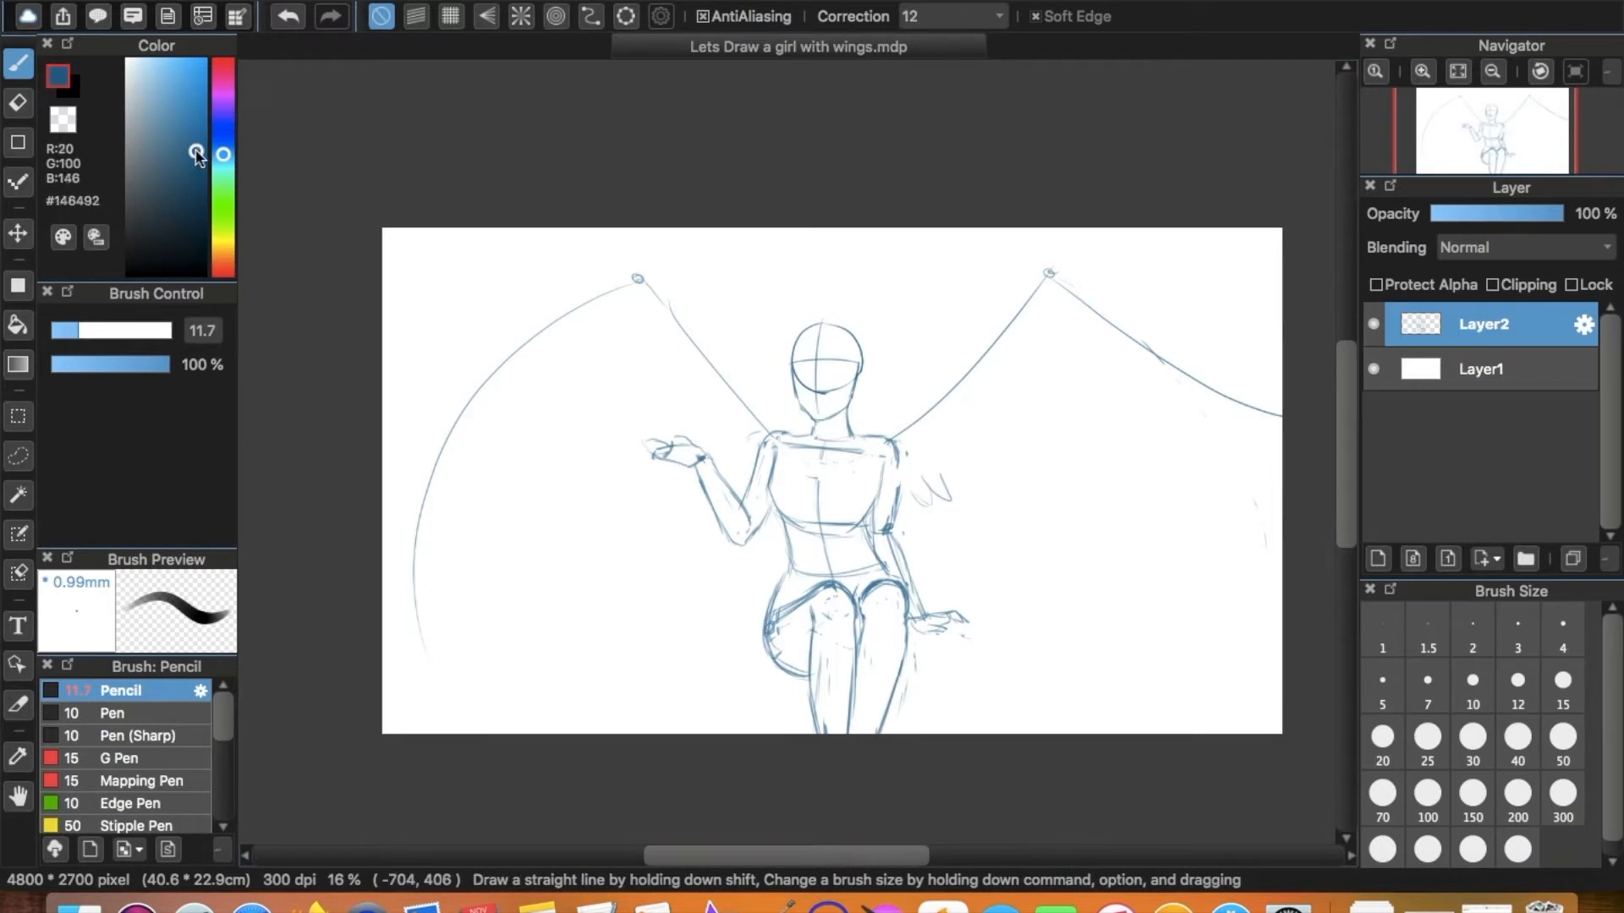
pyautogui.click(81, 331)
pyautogui.moveTo(79, 330); pyautogui.dragTo(83, 329)
# Sketch a zigzag row of feathers below the right wing's inner bone and longer feathers fanning down from the wing joint.
pyautogui.moveTo(954, 492)
pyautogui.mouseDown()
pyautogui.moveTo(967, 481)
pyautogui.moveTo(965, 441)
pyautogui.moveTo(980, 466)
pyautogui.moveTo(975, 429)
pyautogui.moveTo(994, 461)
pyautogui.moveTo(1008, 407)
pyautogui.moveTo(1015, 441)
pyautogui.moveTo(1050, 376)
pyautogui.mouseUp()
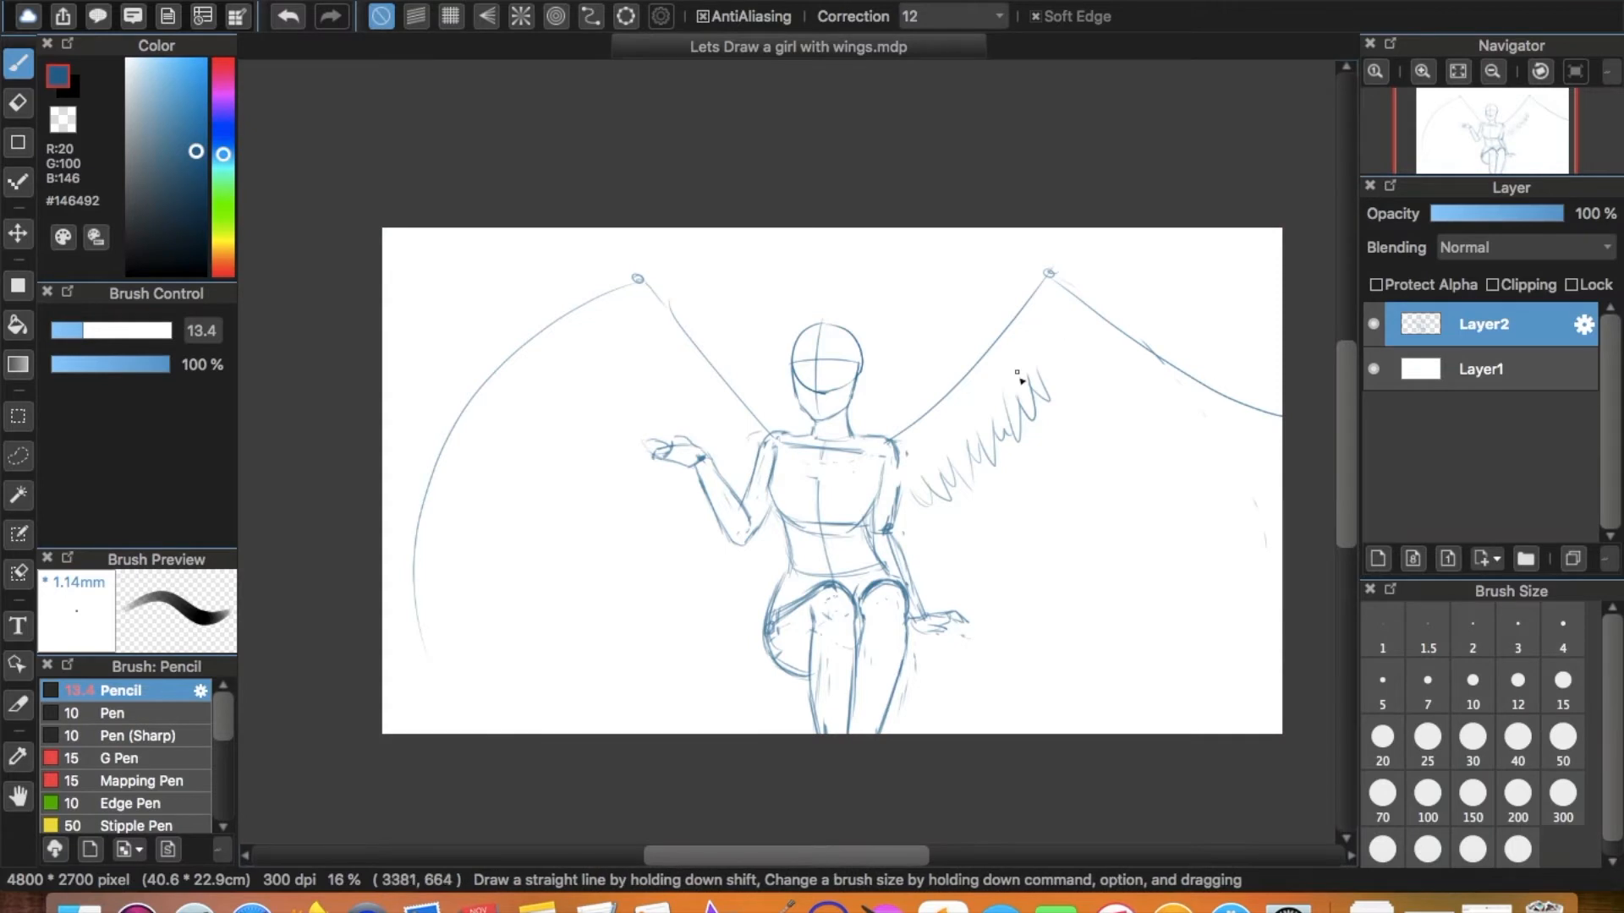
pyautogui.moveTo(1047, 288)
pyautogui.mouseDown()
pyautogui.moveTo(1062, 360)
pyautogui.moveTo(1057, 292)
pyautogui.moveTo(1101, 355)
pyautogui.mouseUp()
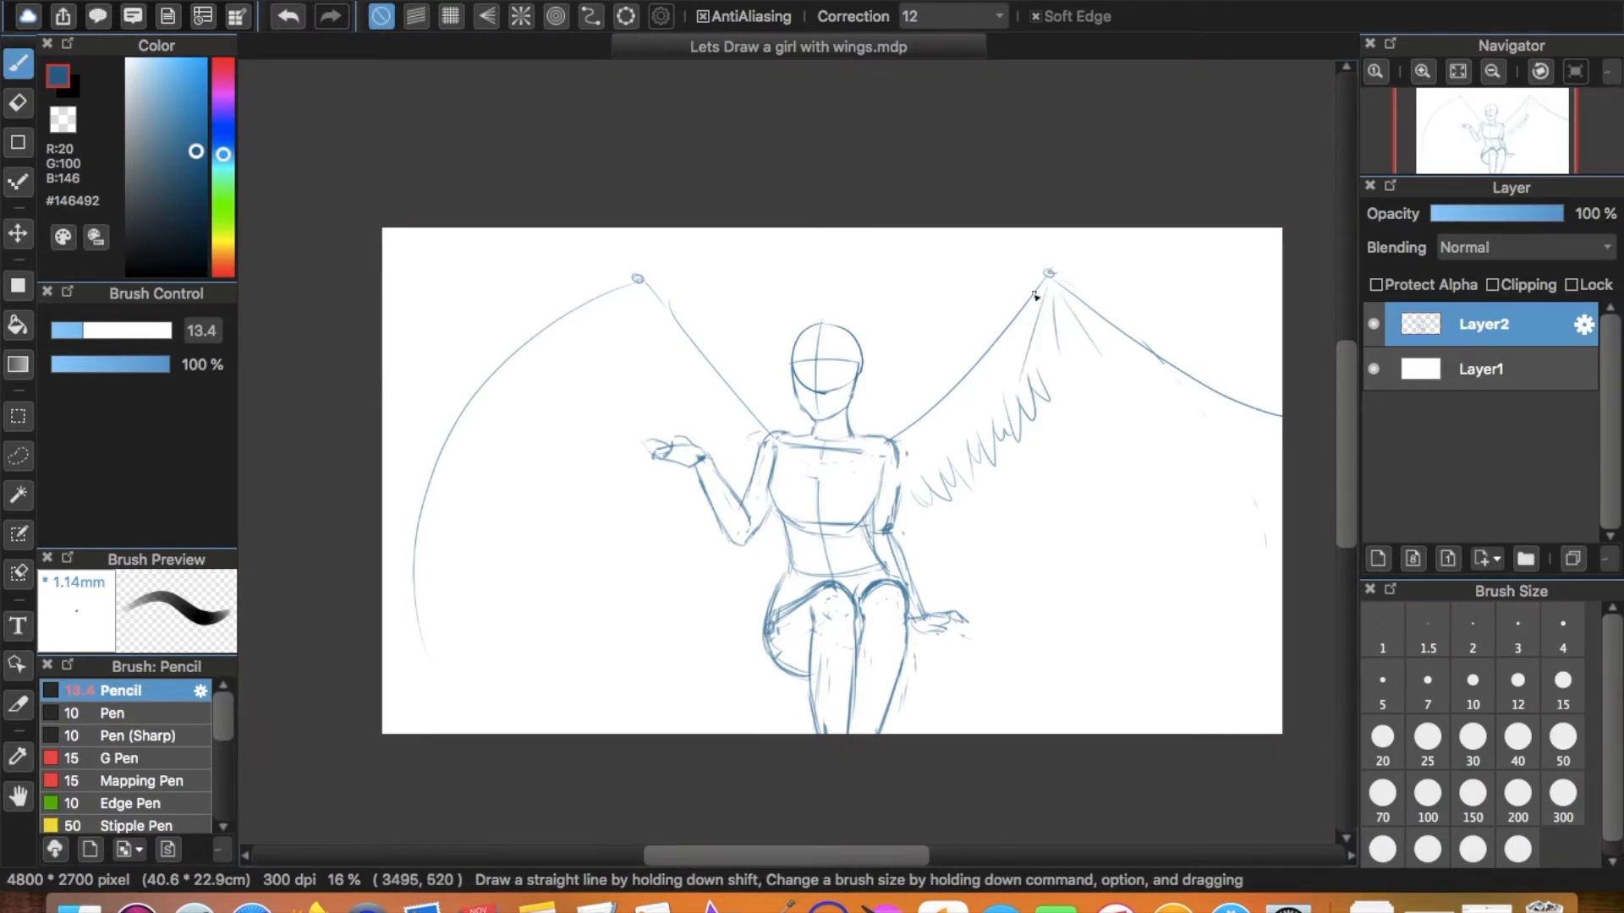
pyautogui.moveTo(1025, 304); pyautogui.dragTo(1018, 376)
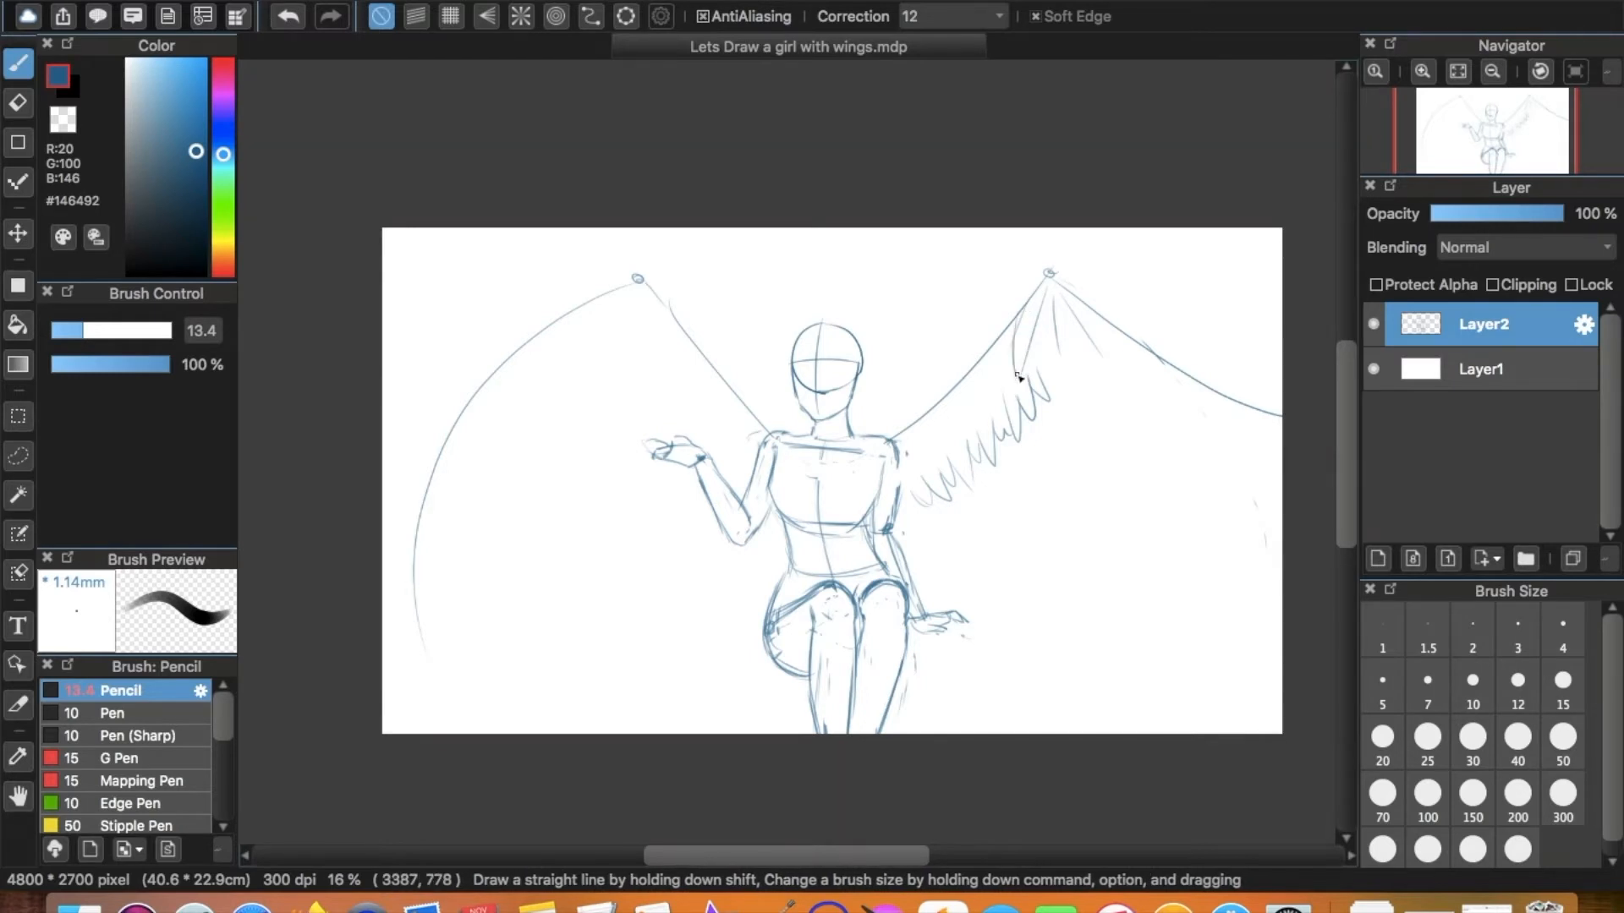
pyautogui.press('super+z')
pyautogui.moveTo(1043, 316)
pyautogui.mouseDown()
pyautogui.moveTo(1058, 368)
pyautogui.moveTo(1099, 353)
pyautogui.mouseUp()
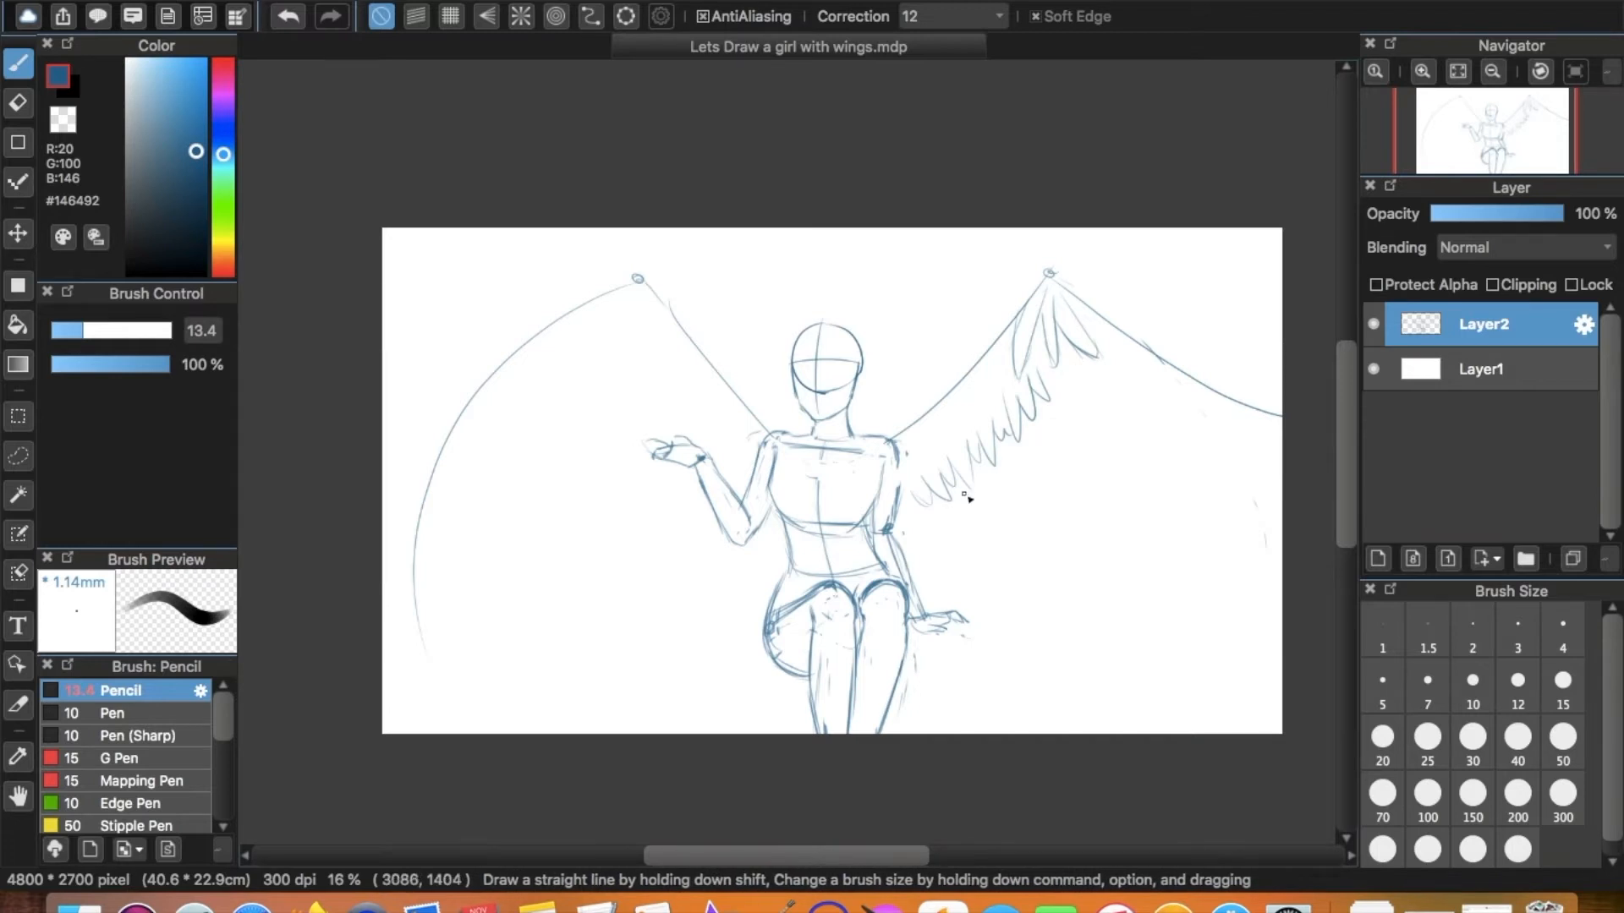
# Sketch more fanned feathers on both sides of the right wing's joint, cleaning up overlapping lines with the eraser.
pyautogui.moveTo(1029, 285)
pyautogui.mouseDown()
pyautogui.moveTo(987, 343)
pyautogui.moveTo(1010, 350)
pyautogui.moveTo(989, 354)
pyautogui.mouseUp()
pyautogui.press('super+z')
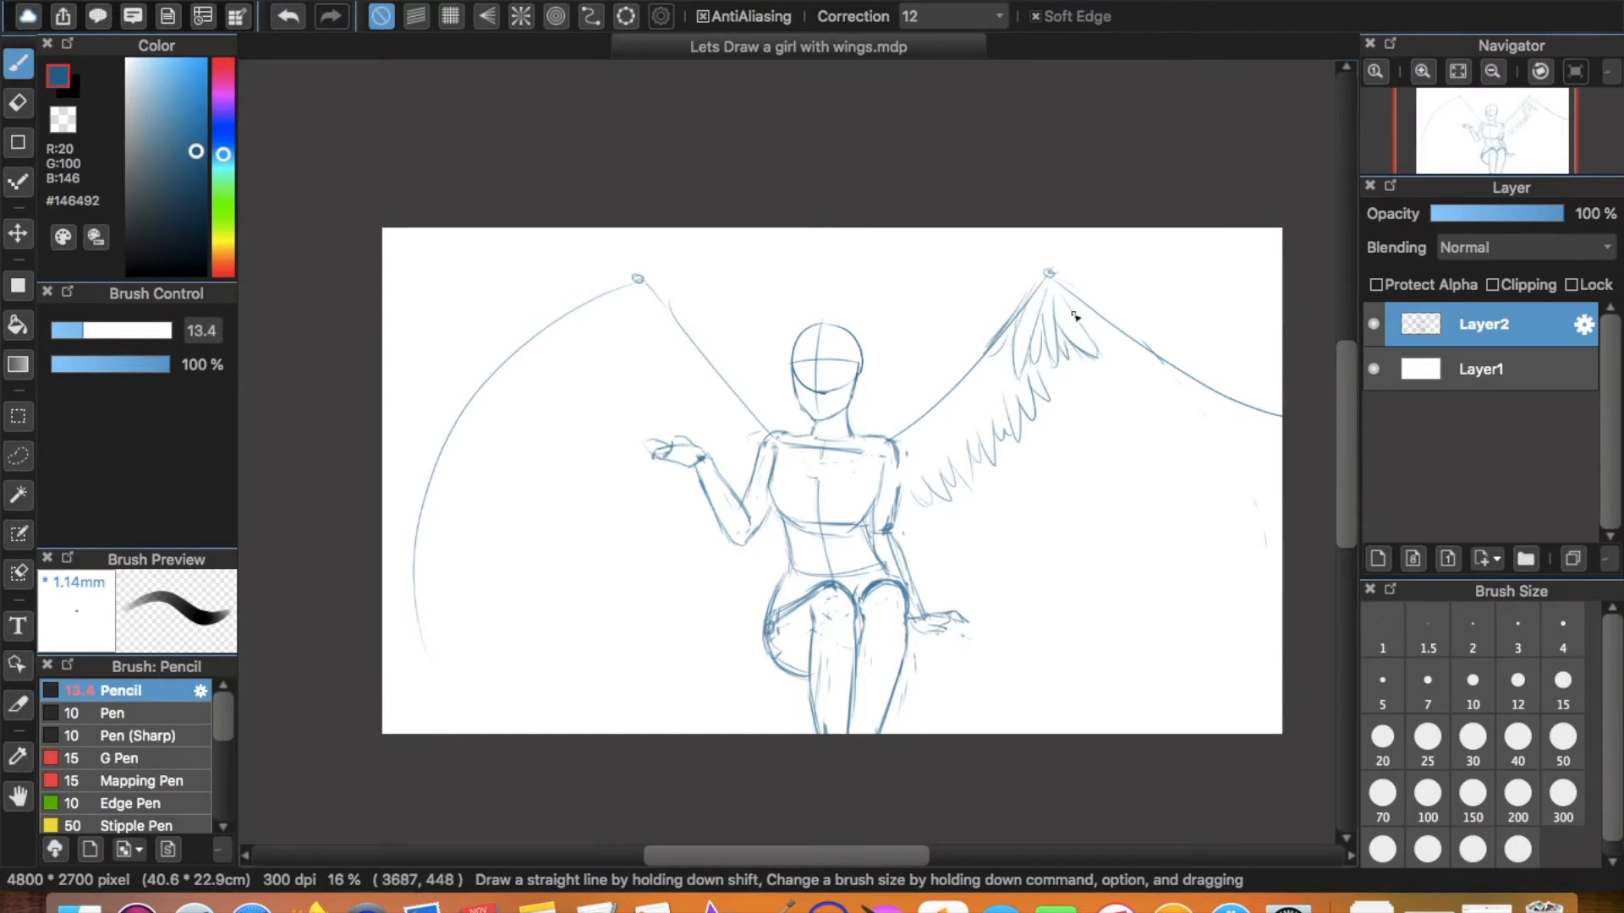
pyautogui.moveTo(1057, 278)
pyautogui.mouseDown()
pyautogui.moveTo(1133, 316)
pyautogui.moveTo(1091, 314)
pyautogui.moveTo(1114, 338)
pyautogui.mouseUp()
pyautogui.press('e')
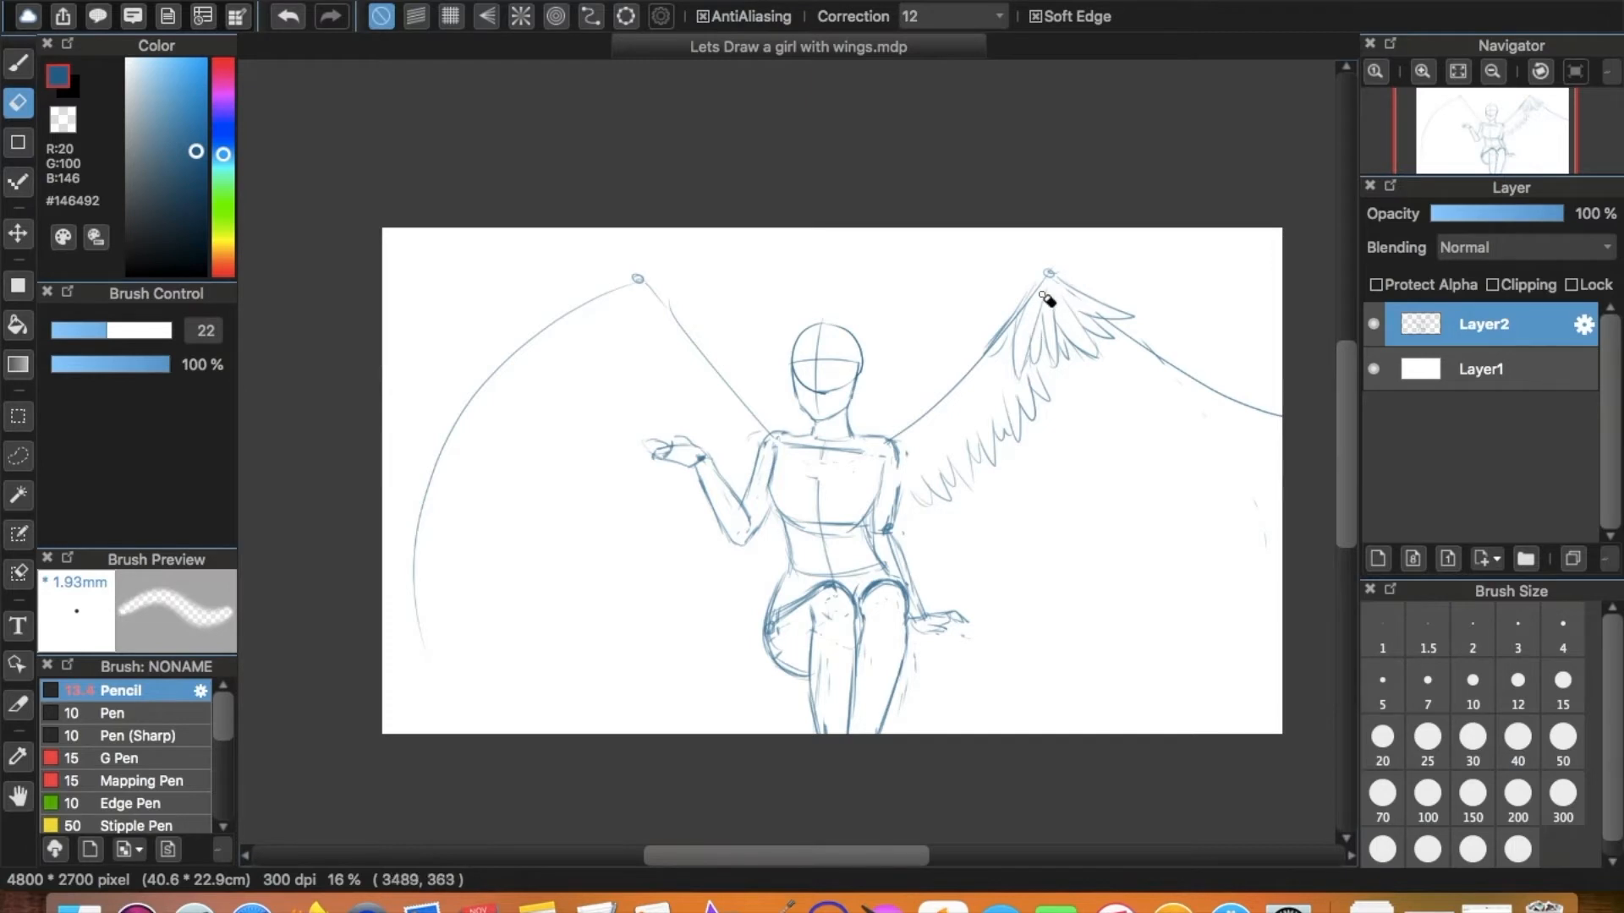
pyautogui.press('b')
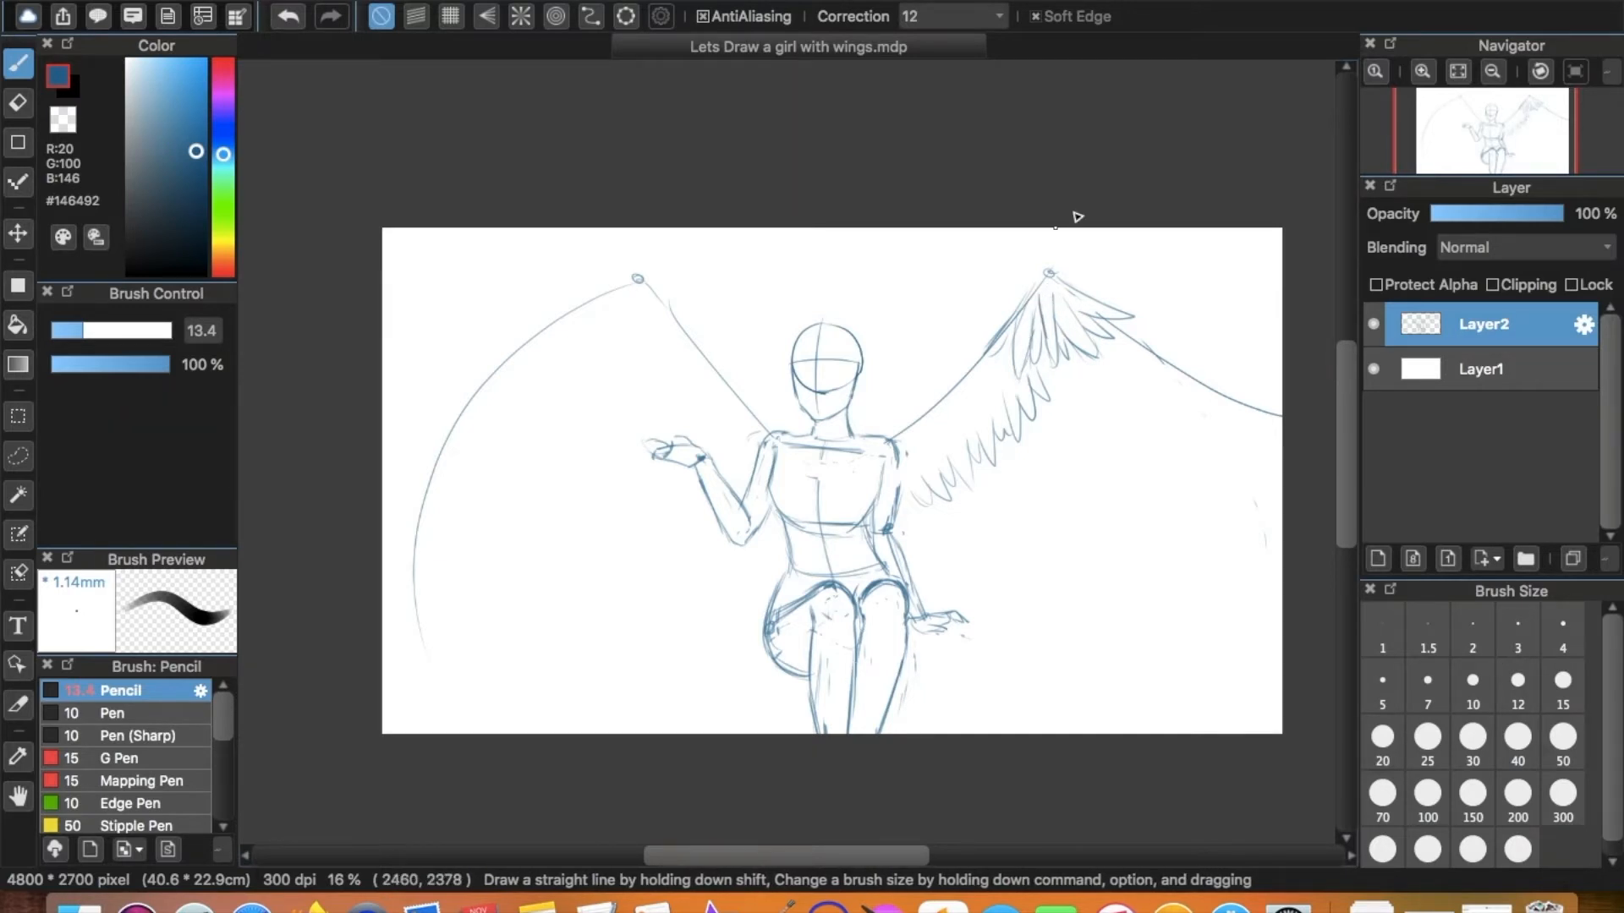
pyautogui.press('e')
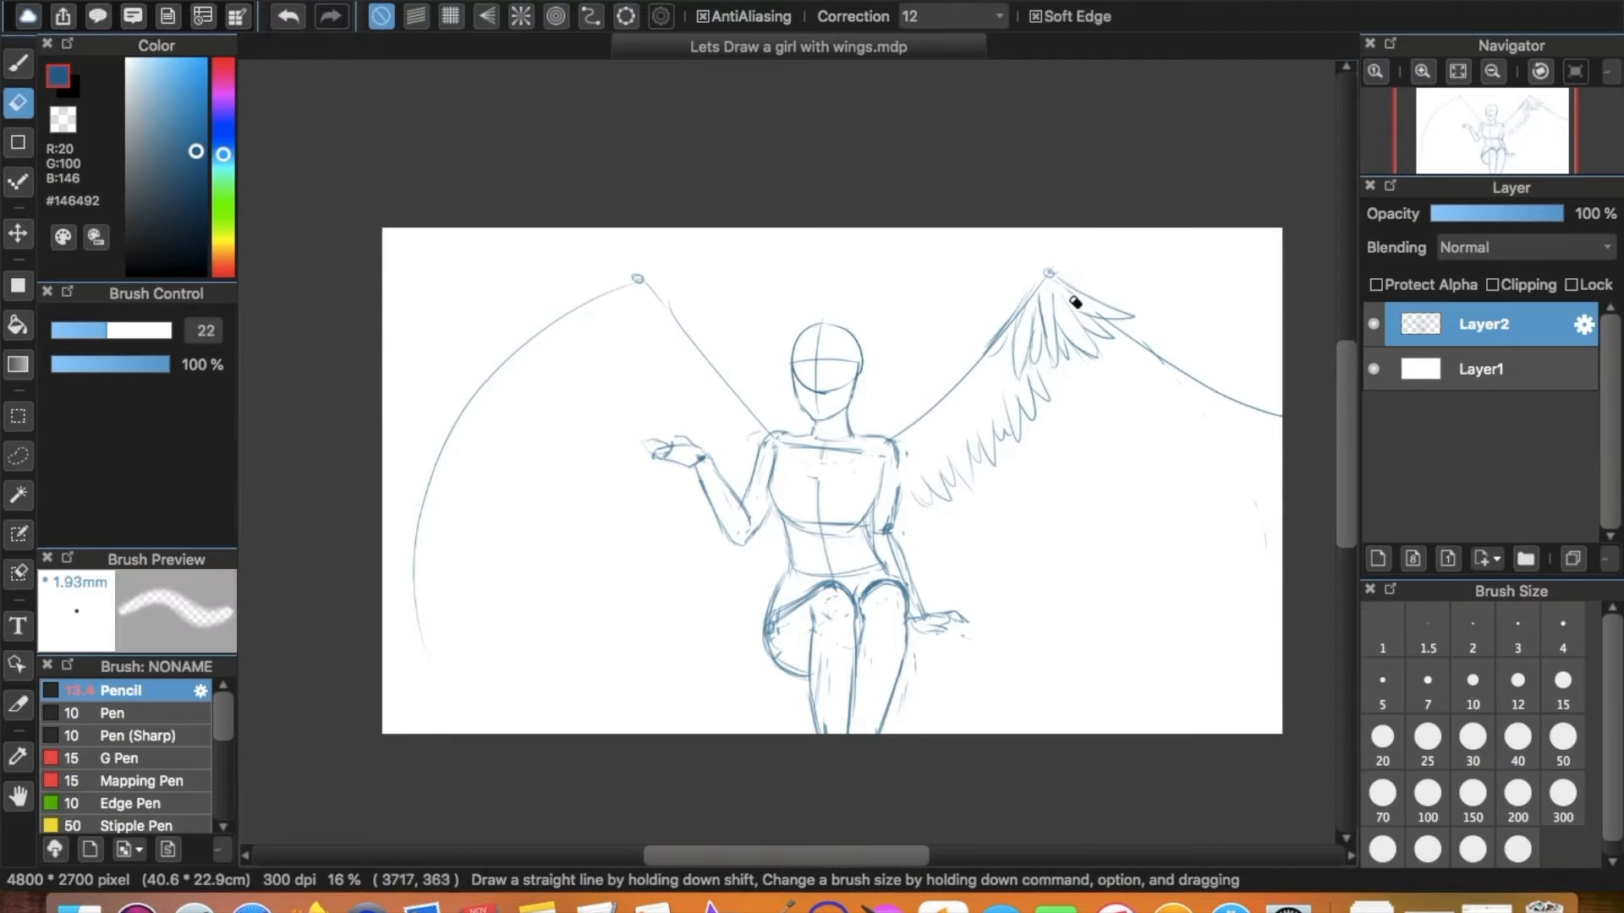
pyautogui.moveTo(1013, 337); pyautogui.dragTo(989, 365)
pyautogui.press('b')
pyautogui.moveTo(1051, 302); pyautogui.dragTo(1060, 345)
pyautogui.press('super+z')
pyautogui.moveTo(1052, 290); pyautogui.dragTo(1058, 331)
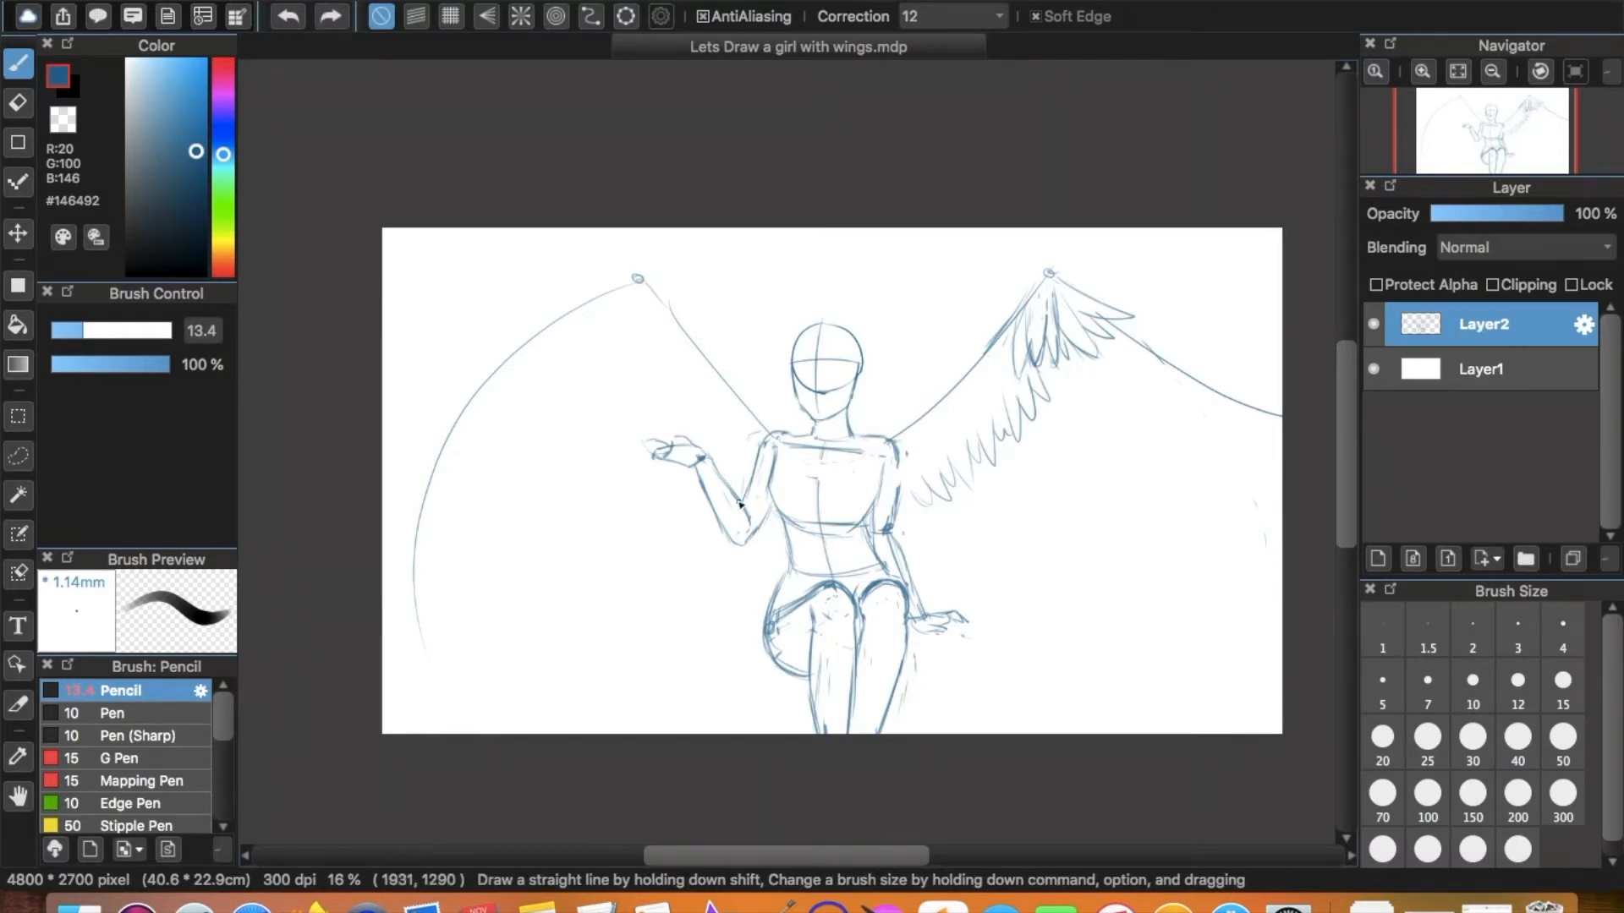
pyautogui.moveTo(734, 465)
pyautogui.mouseDown()
pyautogui.moveTo(737, 487)
pyautogui.moveTo(721, 435)
pyautogui.moveTo(707, 461)
pyautogui.moveTo(698, 442)
pyautogui.mouseUp()
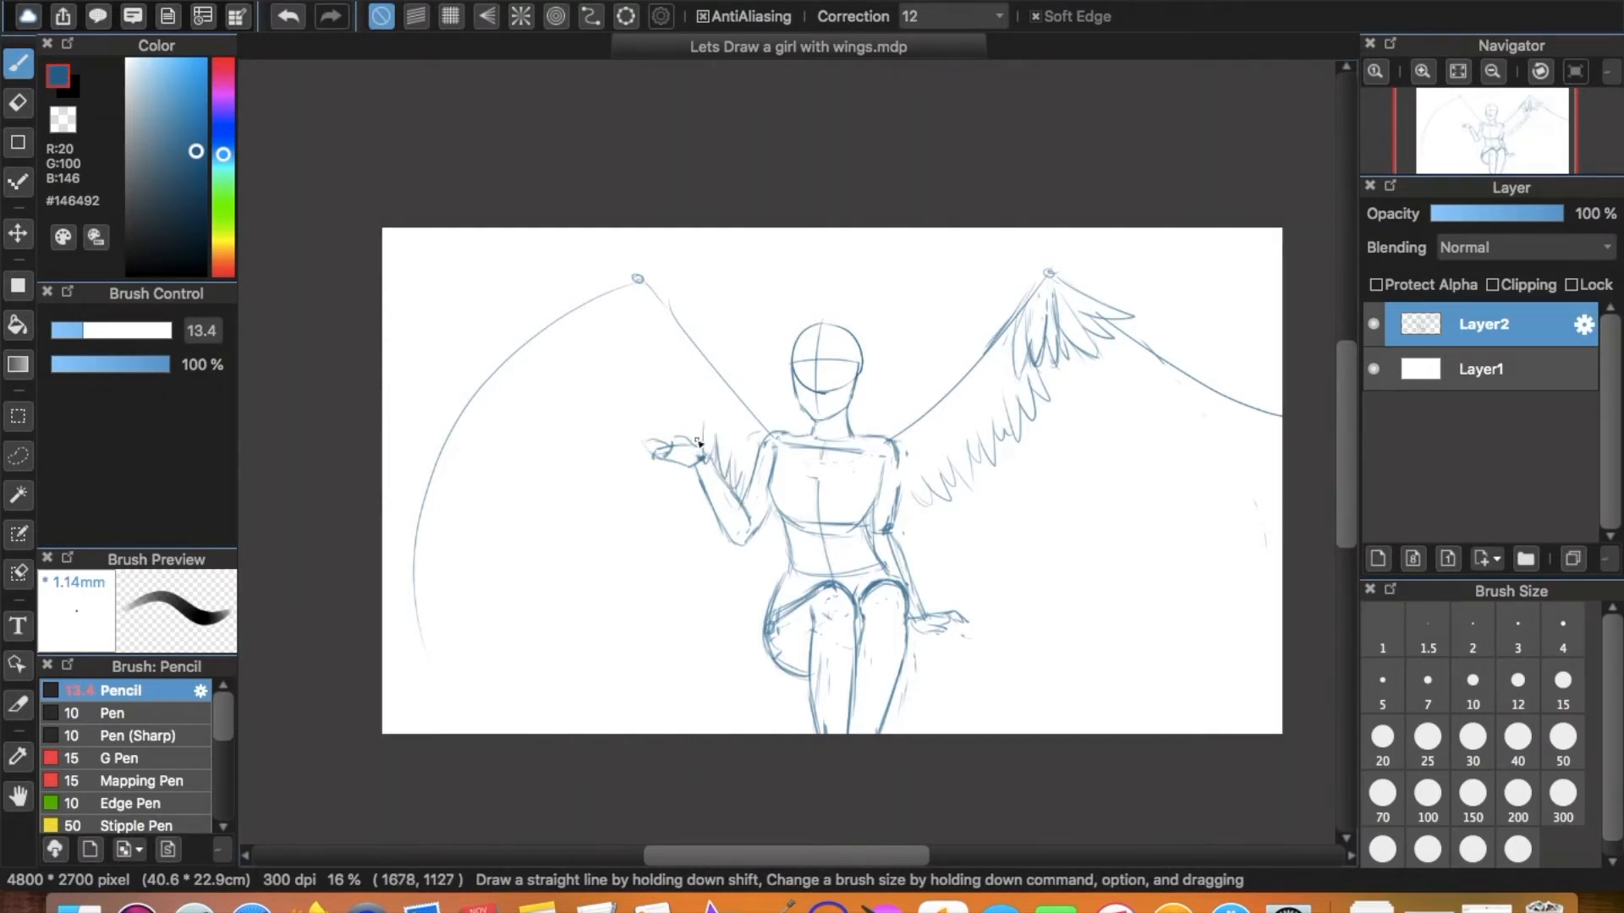
pyautogui.press('super+z')
pyautogui.press('super+z')
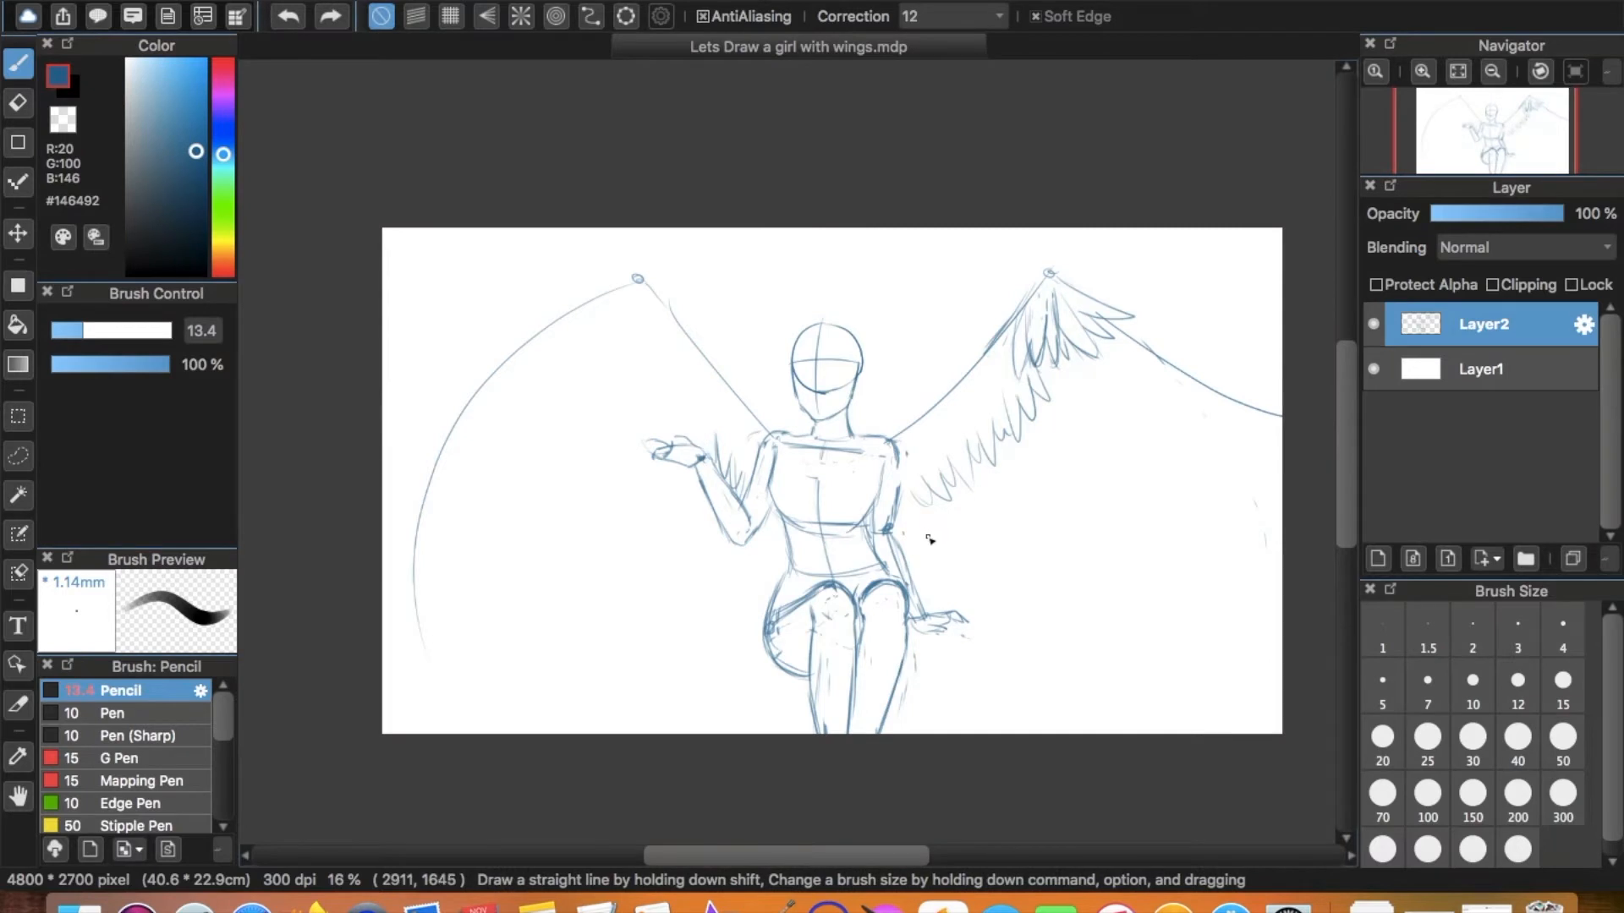
pyautogui.press('super+z')
pyautogui.press('super+z')
pyautogui.press('super+z')
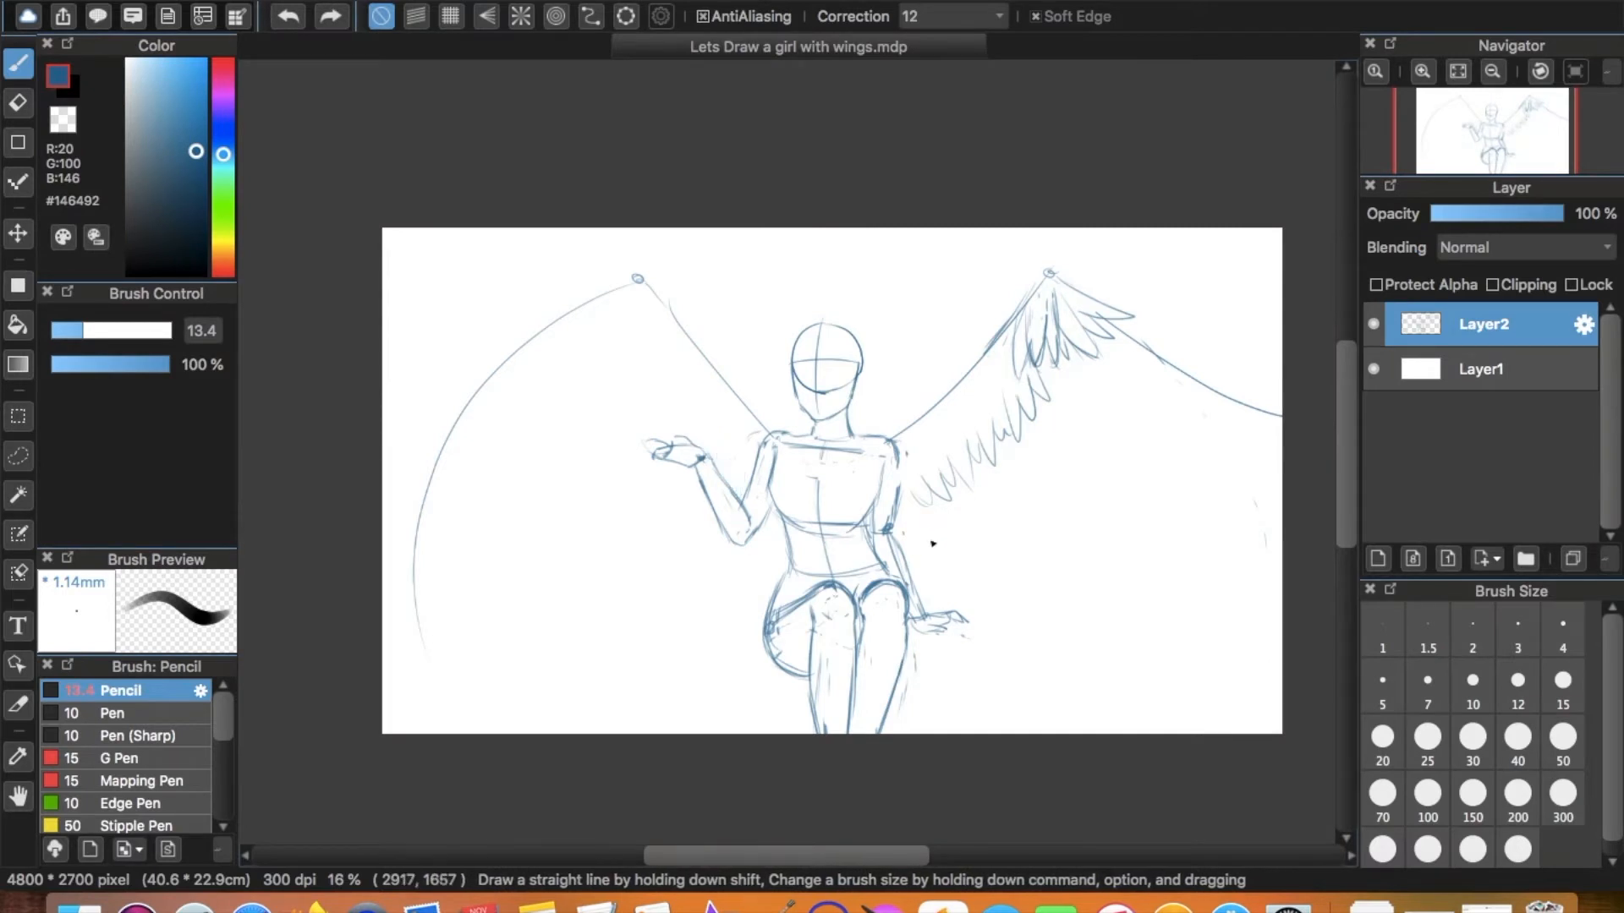
pyautogui.moveTo(623, 399); pyautogui.dragTo(673, 448)
pyautogui.press('super+z')
pyautogui.press('super+z')
# Sketch a zigzag feather row below the left wing's inner bone and longer feathers fanning down from its joint.
pyautogui.moveTo(729, 502)
pyautogui.mouseDown()
pyautogui.moveTo(719, 452)
pyautogui.moveTo(743, 502)
pyautogui.moveTo(698, 477)
pyautogui.moveTo(706, 431)
pyautogui.moveTo(688, 481)
pyautogui.moveTo(692, 431)
pyautogui.moveTo(684, 419)
pyautogui.moveTo(677, 442)
pyautogui.moveTo(661, 392)
pyautogui.moveTo(665, 446)
pyautogui.mouseUp()
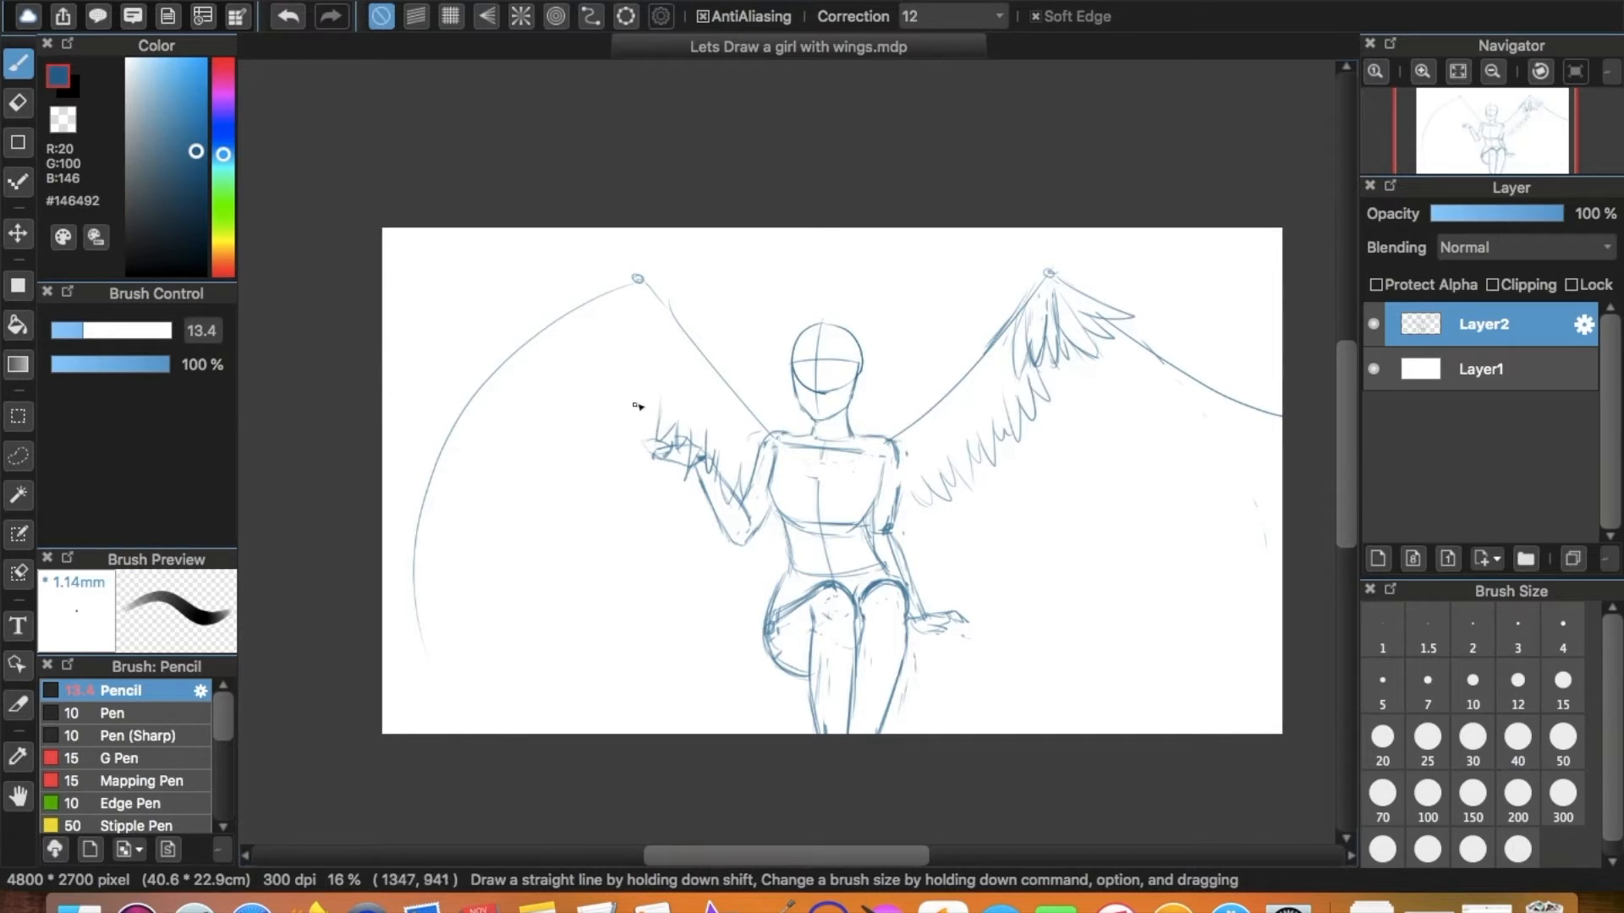
pyautogui.moveTo(640, 377)
pyautogui.mouseDown()
pyautogui.moveTo(639, 423)
pyautogui.moveTo(658, 418)
pyautogui.moveTo(631, 382)
pyautogui.mouseUp()
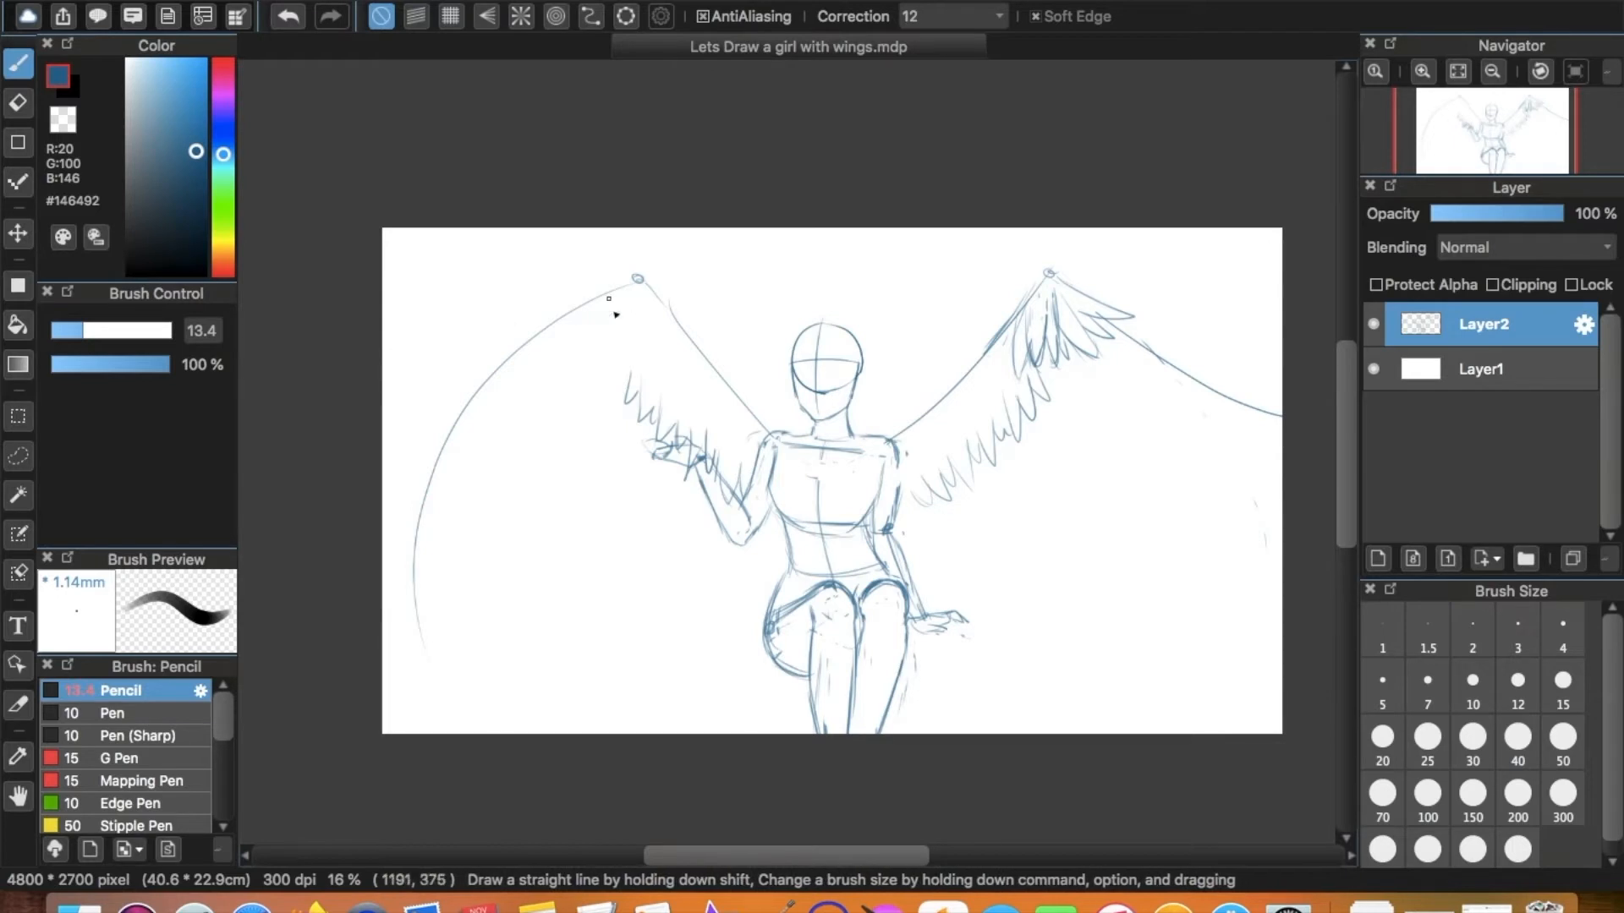
pyautogui.moveTo(637, 289)
pyautogui.mouseDown()
pyautogui.moveTo(578, 342)
pyautogui.moveTo(657, 364)
pyautogui.mouseUp()
pyautogui.moveTo(626, 286)
pyautogui.mouseDown()
pyautogui.moveTo(573, 321)
pyautogui.moveTo(549, 310)
pyautogui.moveTo(598, 310)
pyautogui.moveTo(576, 336)
pyautogui.moveTo(620, 310)
pyautogui.moveTo(625, 364)
pyautogui.mouseUp()
pyautogui.press('super+z')
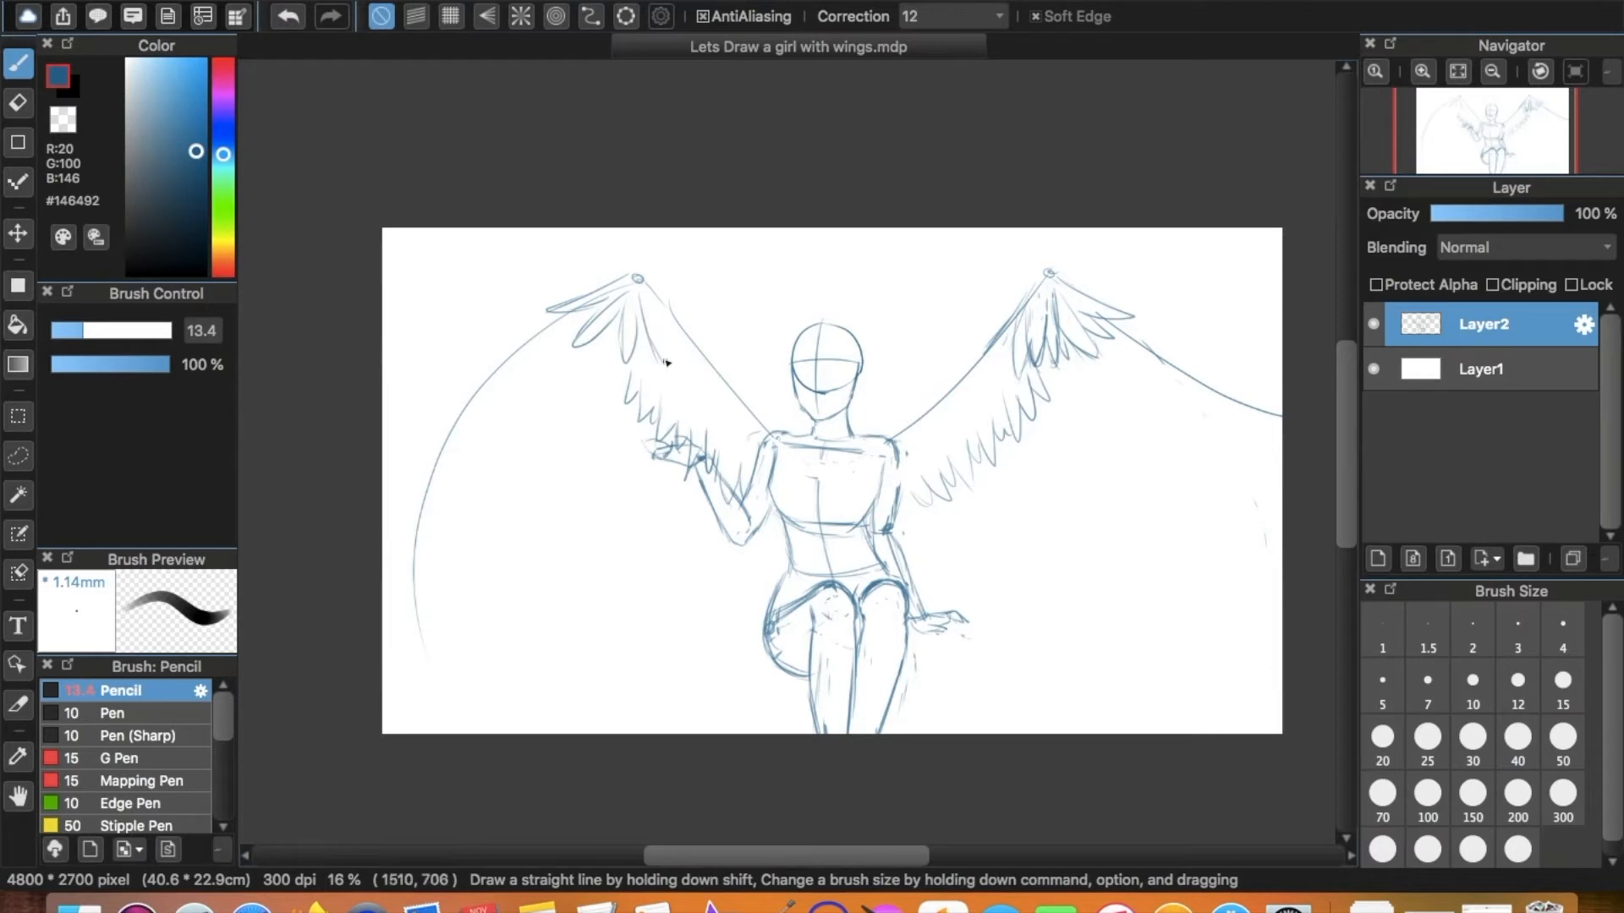
pyautogui.moveTo(672, 311); pyautogui.dragTo(658, 373)
pyautogui.moveTo(593, 305)
pyautogui.mouseDown()
pyautogui.moveTo(564, 327)
pyautogui.moveTo(601, 313)
pyautogui.moveTo(603, 345)
pyautogui.moveTo(635, 316)
pyautogui.moveTo(648, 361)
pyautogui.mouseUp()
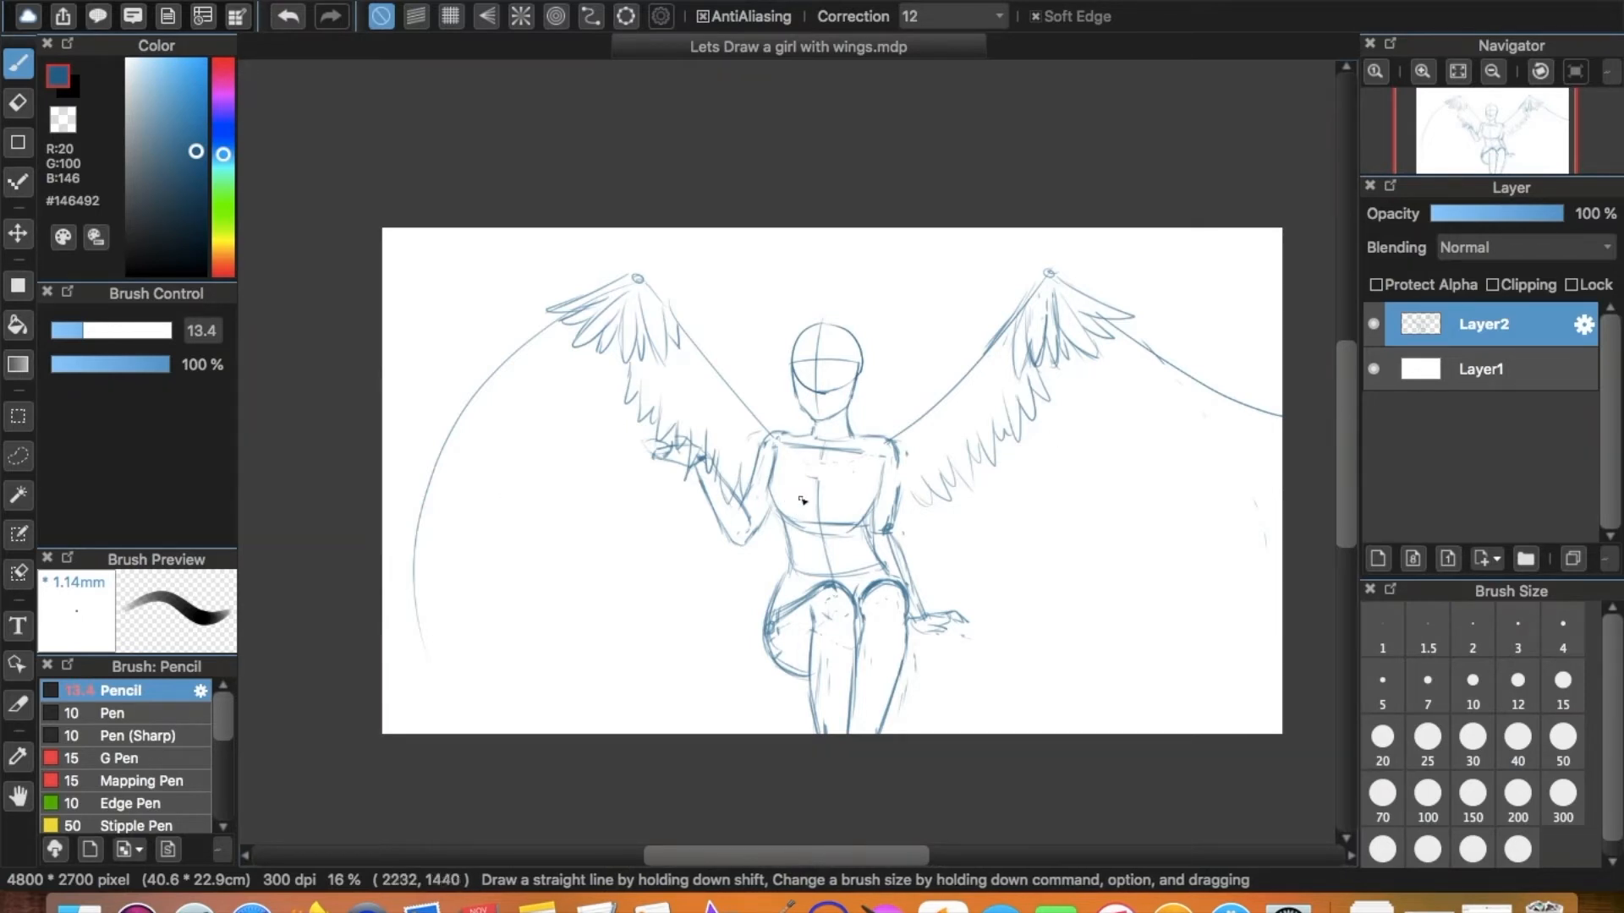
# Draw long curved guide lines for the left wing's main feathers, with a straighter top edge running off the canvas.
pyautogui.moveTo(568, 334); pyautogui.dragTo(510, 666)
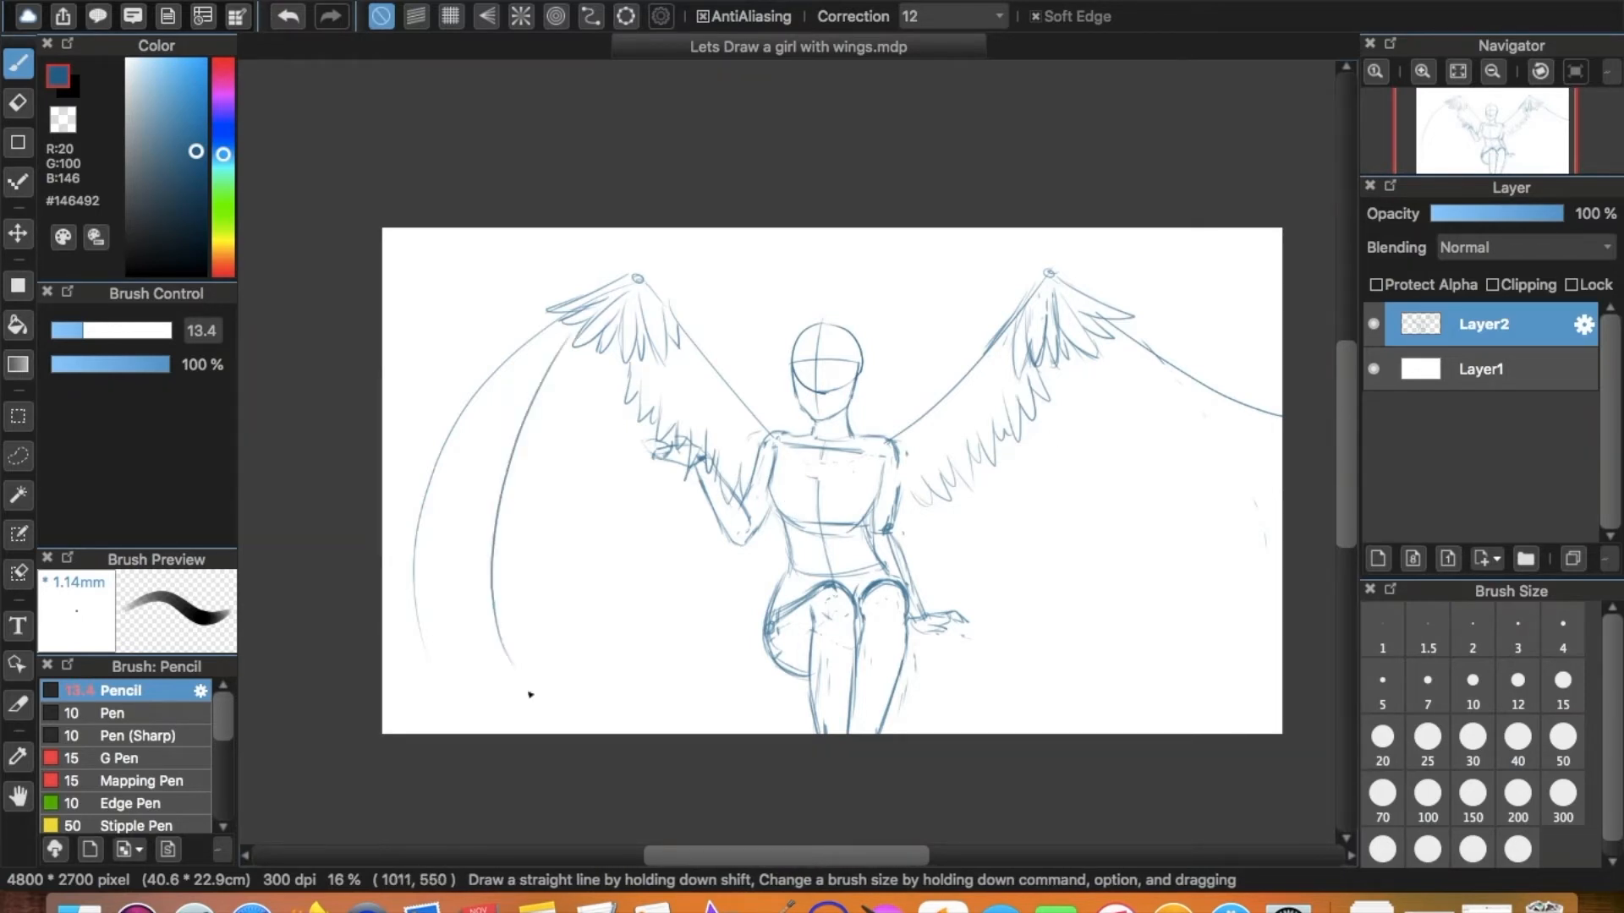
pyautogui.moveTo(561, 394); pyautogui.dragTo(636, 650)
pyautogui.moveTo(538, 322); pyautogui.dragTo(378, 439)
pyautogui.press('super+z')
pyautogui.moveTo(551, 315); pyautogui.dragTo(338, 430)
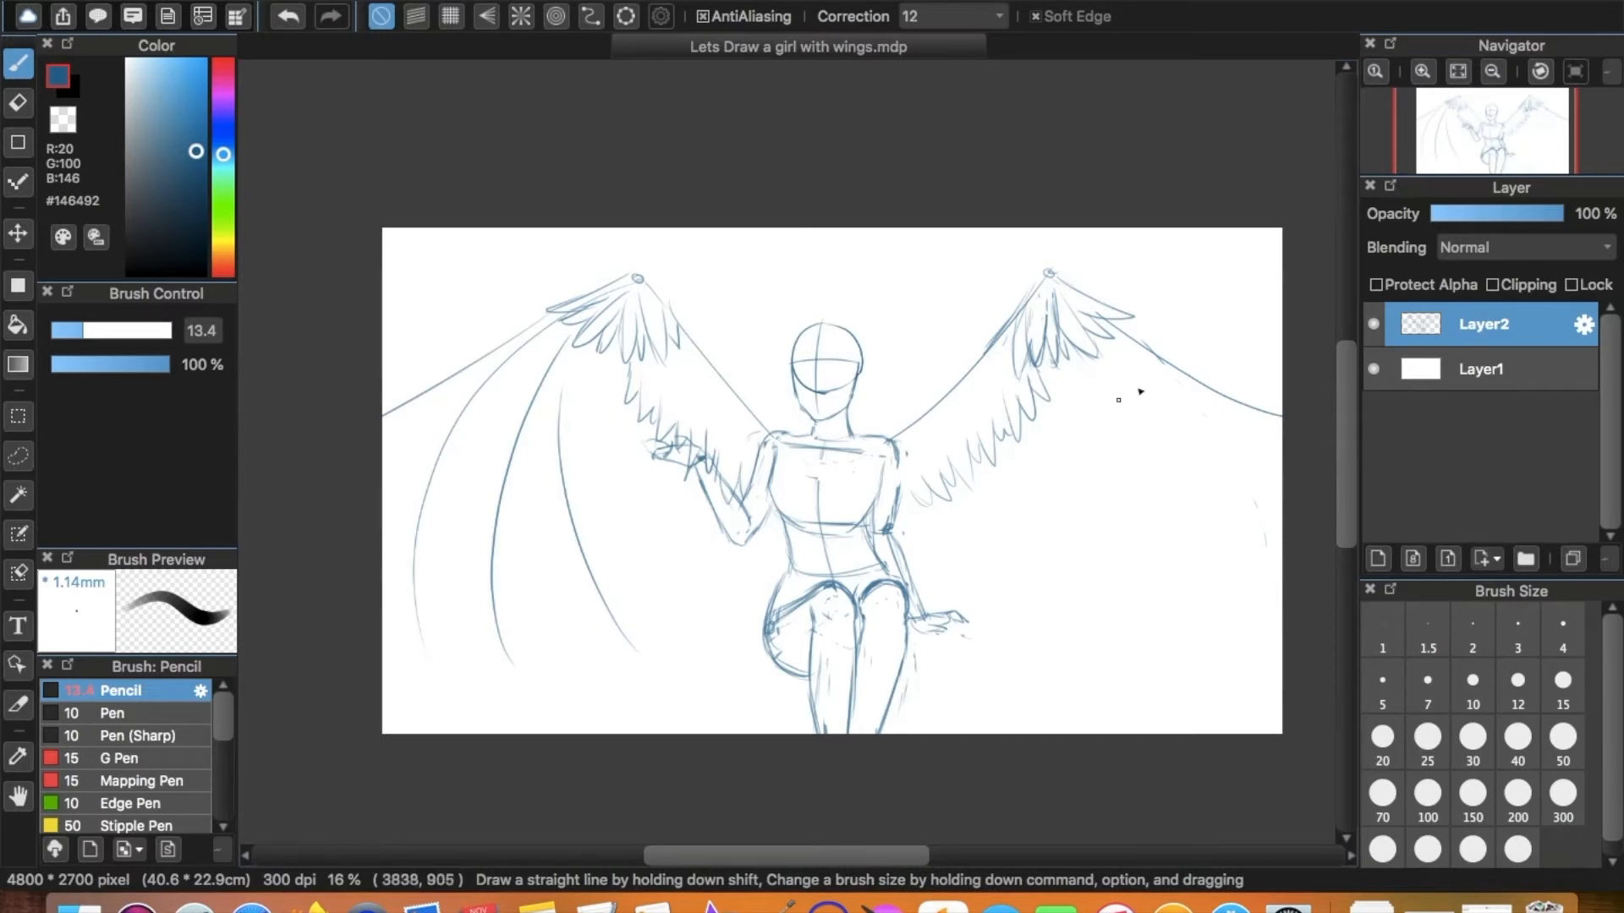
# Draw long guide curves for the right wing's main feathers, fanning from the joint feathers towards the canvas edge.
pyautogui.press('e')
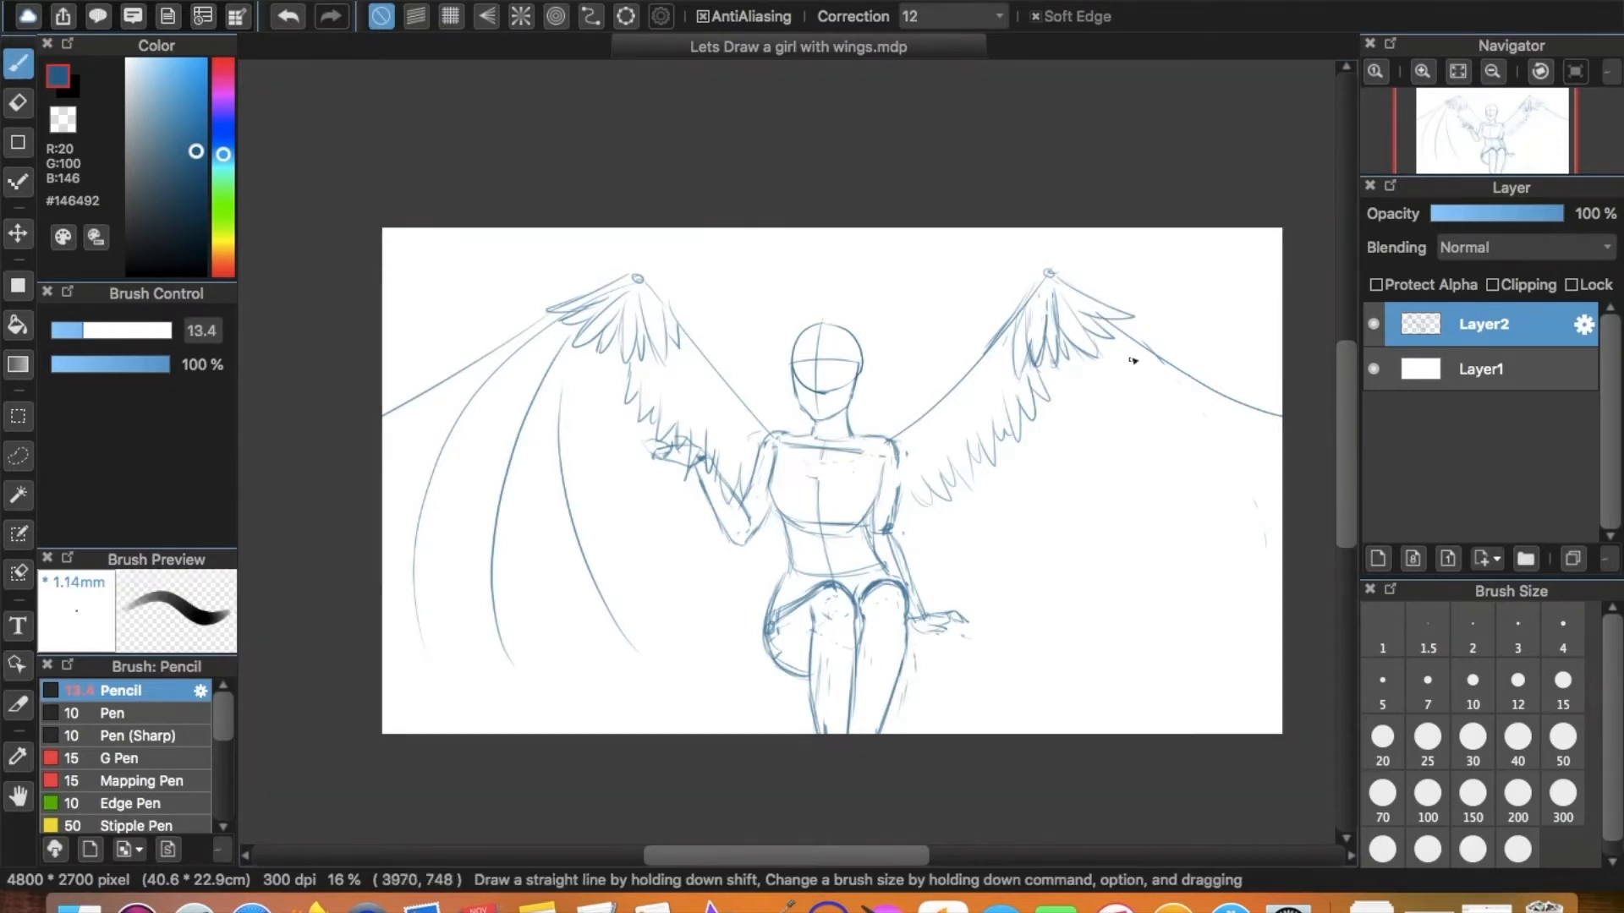
pyautogui.scroll(1, 1210, 301)
pyautogui.press('super+z')
pyautogui.moveTo(1124, 323)
pyautogui.mouseDown()
pyautogui.moveTo(1280, 354)
pyautogui.moveTo(1134, 342)
pyautogui.moveTo(1281, 556)
pyautogui.mouseUp()
pyautogui.moveTo(1083, 400); pyautogui.dragTo(1216, 681)
pyautogui.press('super+z')
pyautogui.moveTo(1081, 405); pyautogui.dragTo(1174, 640)
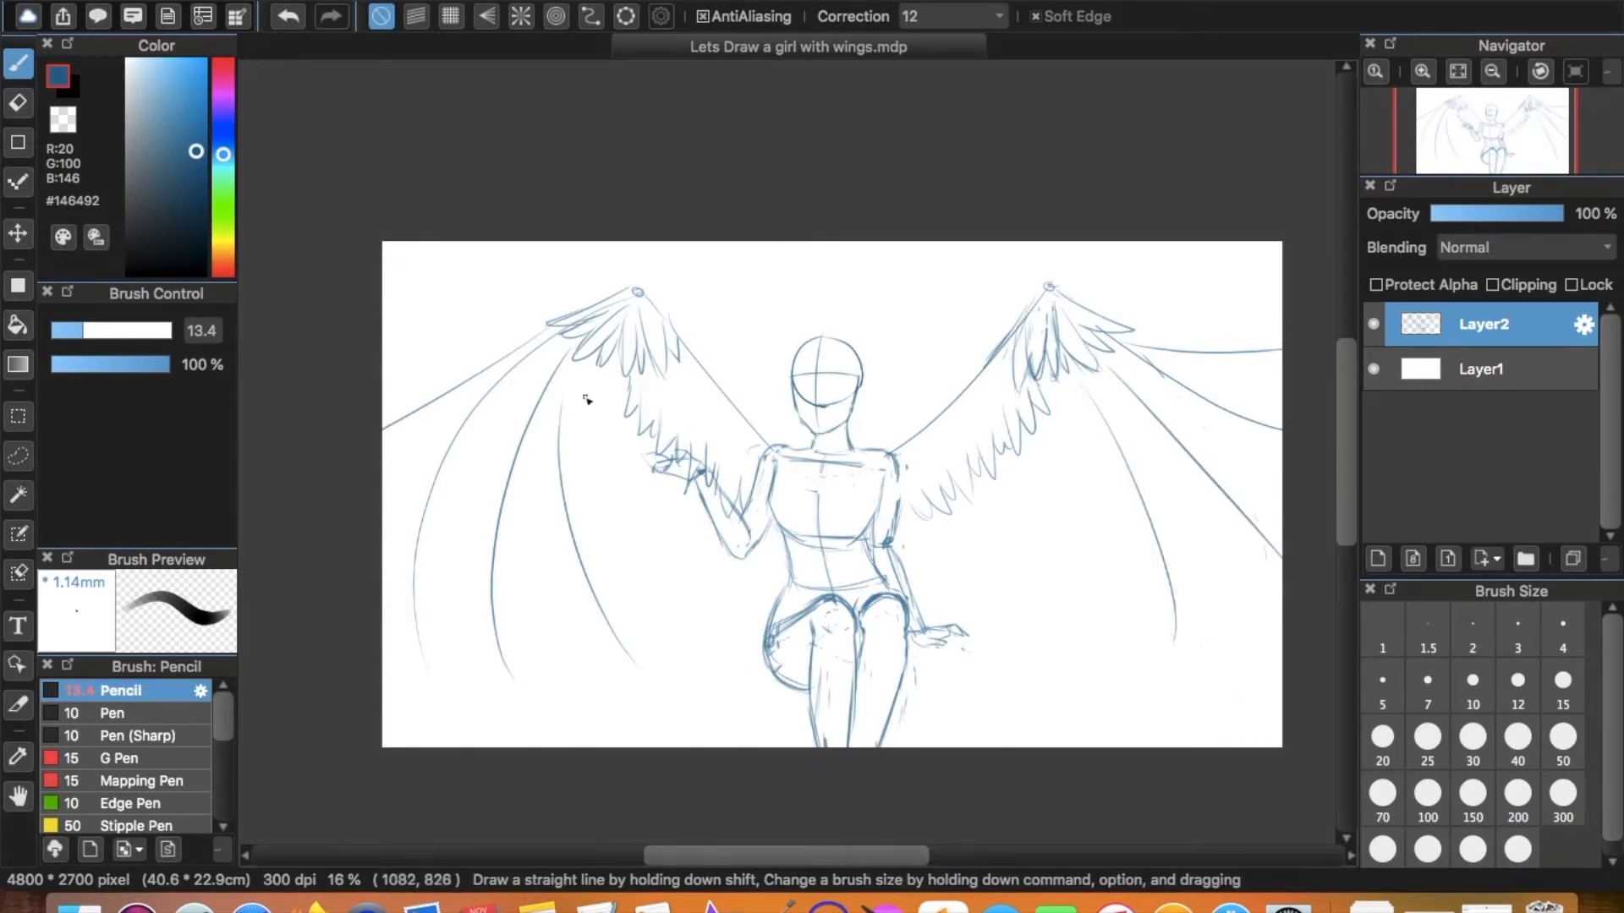
# Add one shorter inner feather curve to each wing, just inside the long main feather lines.
pyautogui.moveTo(597, 391); pyautogui.dragTo(658, 522)
pyautogui.moveTo(1072, 412); pyautogui.dragTo(1101, 575)
pyautogui.press('super+z')
pyautogui.moveTo(1069, 368); pyautogui.dragTo(1055, 558)
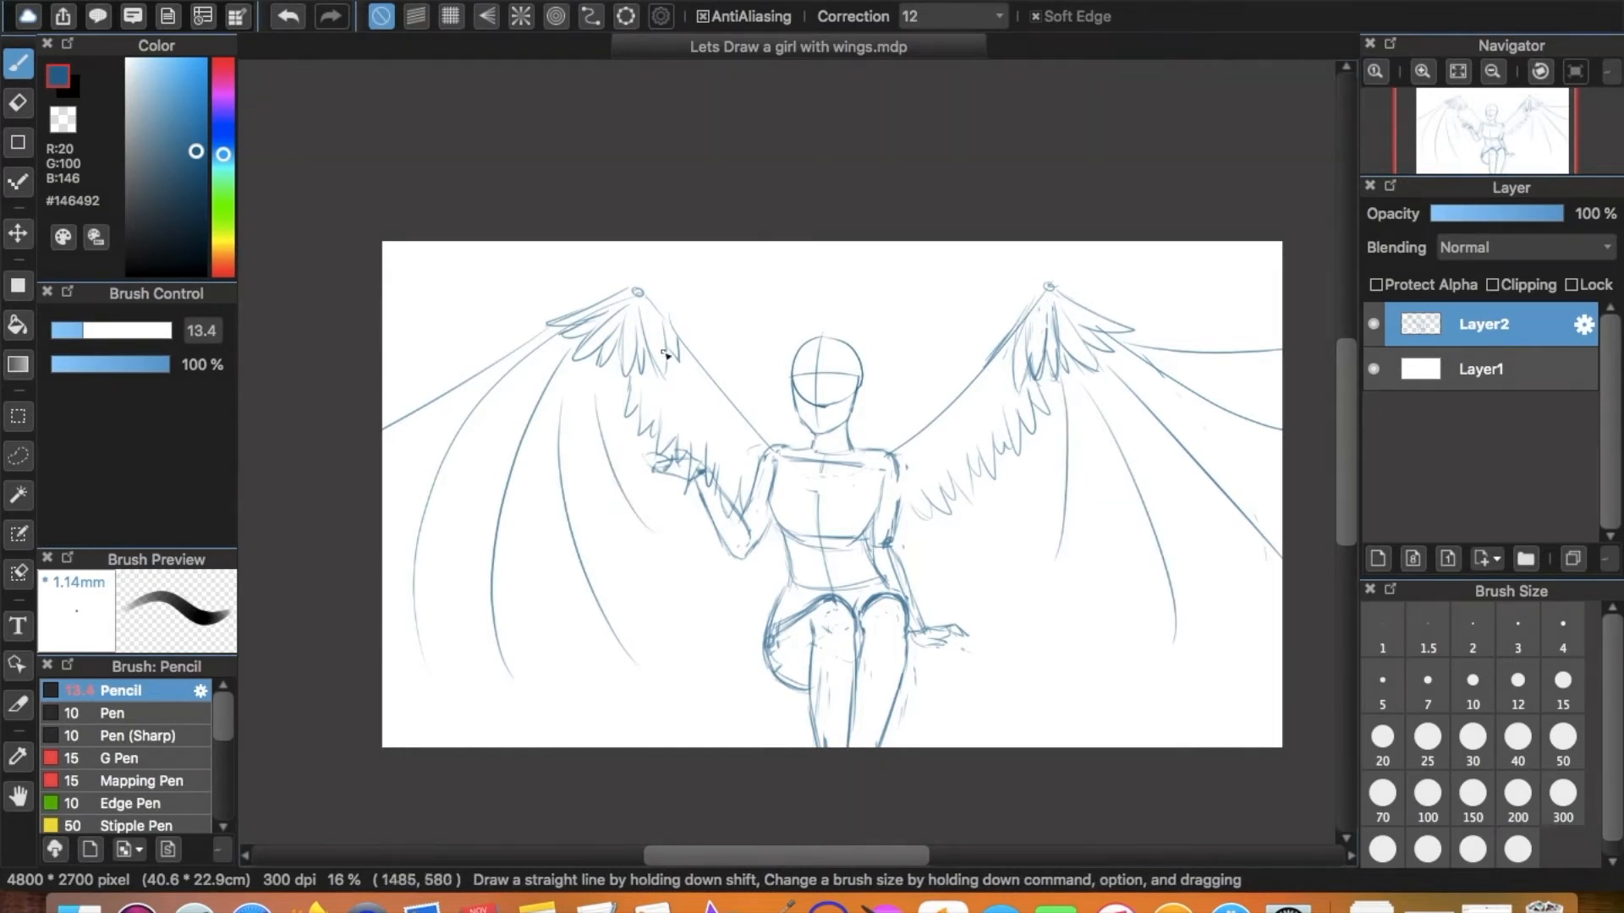
# Close the right wing's two innermost long feathers into pointed shapes with second edge strokes.
pyautogui.moveTo(1041, 436); pyautogui.dragTo(1045, 526)
pyautogui.moveTo(1041, 465); pyautogui.dragTo(1055, 555)
pyautogui.moveTo(1078, 427); pyautogui.dragTo(1116, 562)
pyautogui.press('super+z')
pyautogui.moveTo(1078, 439); pyautogui.dragTo(1135, 565)
pyautogui.moveTo(1094, 478); pyautogui.dragTo(1169, 639)
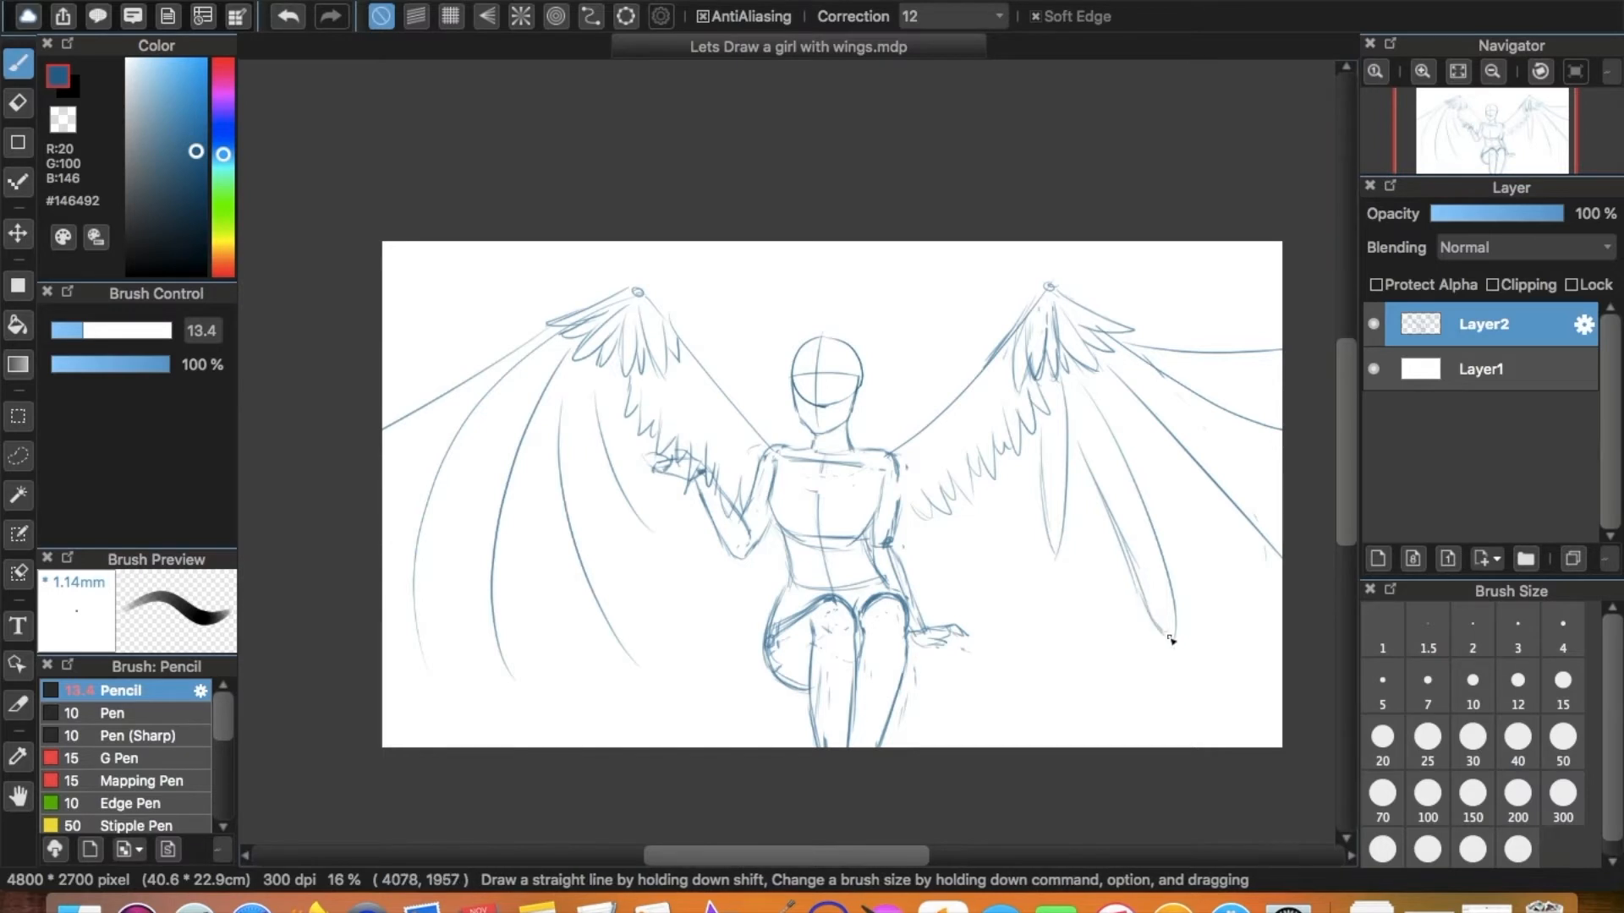
# Draw the second edges of the right wing's outer feathers, carrying the strokes out to the canvas edge.
pyautogui.press('super+z')
pyautogui.moveTo(1100, 399)
pyautogui.mouseDown()
pyautogui.moveTo(1156, 496)
pyautogui.moveTo(1110, 441)
pyautogui.moveTo(1106, 425)
pyautogui.moveTo(1208, 558)
pyautogui.mouseUp()
pyautogui.press('super+z')
pyautogui.moveTo(1108, 429); pyautogui.dragTo(1241, 561)
pyautogui.moveTo(1140, 457); pyautogui.dragTo(1275, 577)
pyautogui.moveTo(1159, 419); pyautogui.dragTo(1290, 457)
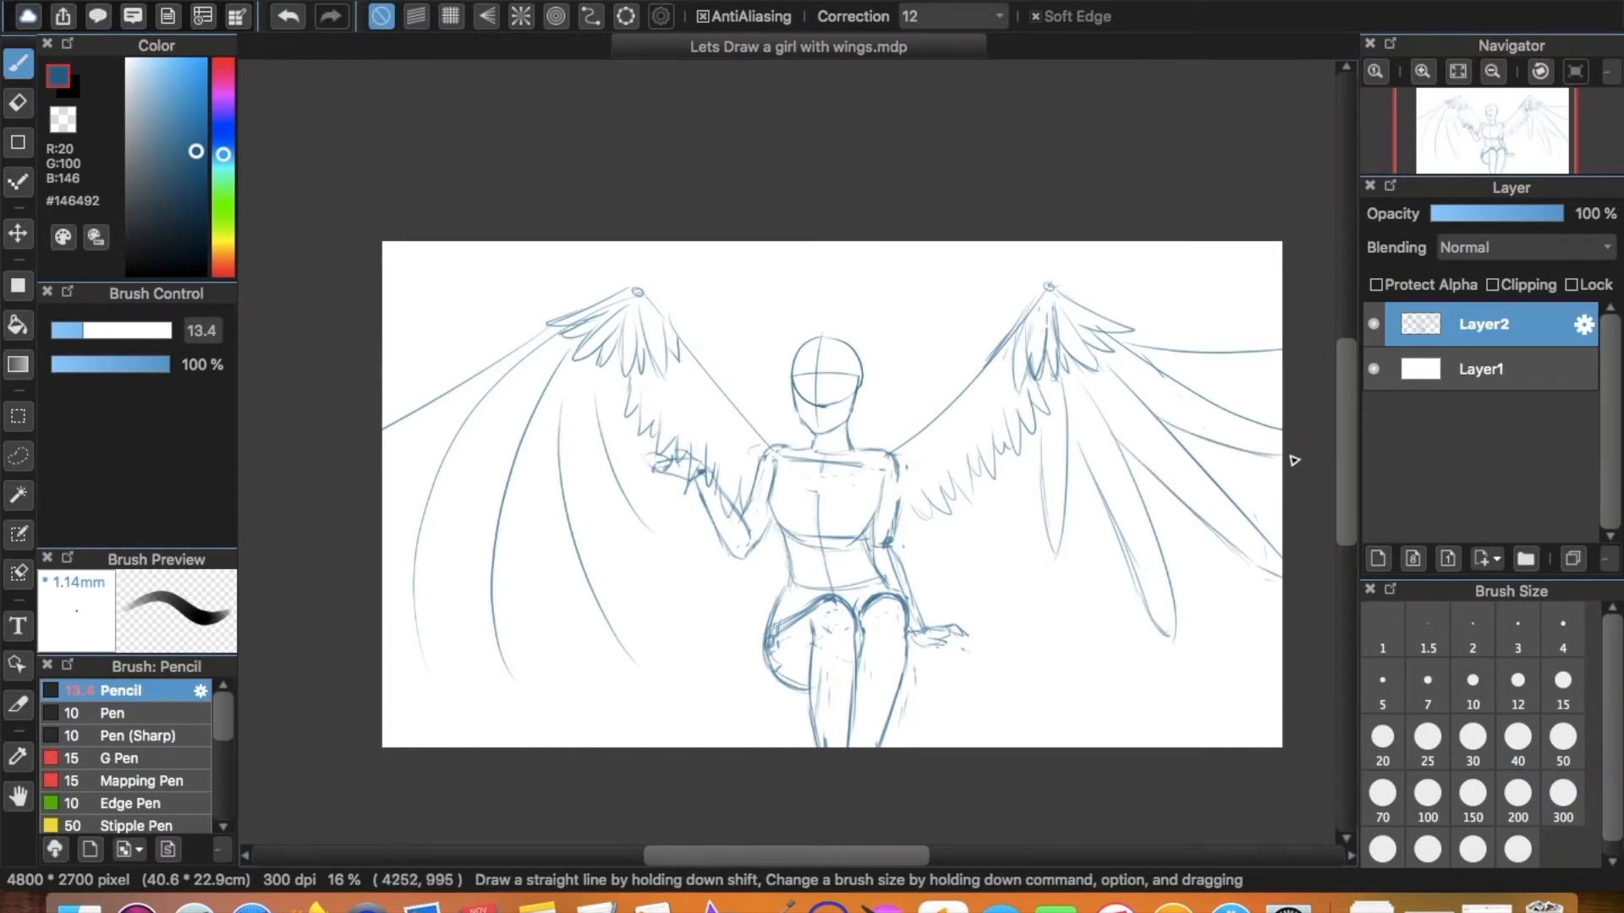
pyautogui.moveTo(1169, 374); pyautogui.dragTo(1286, 358)
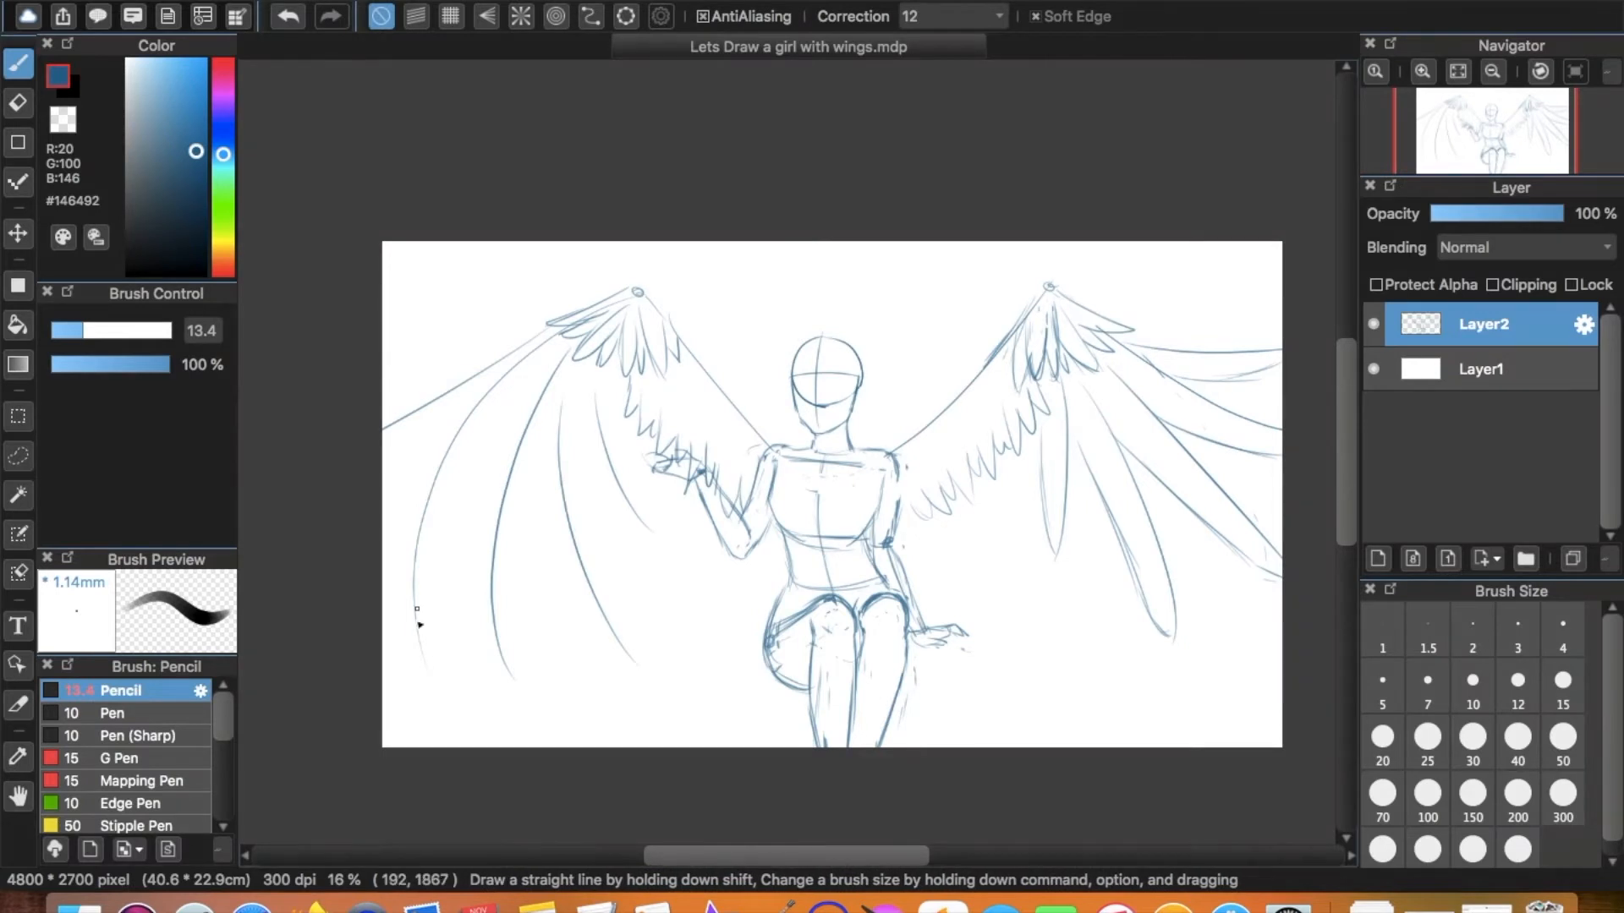
# Close the left wing's long feathers into pointed shapes and add outer feathers running off the canvas edge.
pyautogui.moveTo(425, 648)
pyautogui.mouseDown()
pyautogui.moveTo(449, 536)
pyautogui.moveTo(449, 566)
pyautogui.moveTo(535, 401)
pyautogui.mouseUp()
pyautogui.moveTo(527, 681); pyautogui.dragTo(524, 508)
pyautogui.moveTo(526, 565); pyautogui.dragTo(561, 427)
pyautogui.press('super+z')
pyautogui.moveTo(535, 531); pyautogui.dragTo(548, 449)
pyautogui.moveTo(616, 640)
pyautogui.mouseDown()
pyautogui.moveTo(636, 665)
pyautogui.moveTo(594, 472)
pyautogui.moveTo(658, 537)
pyautogui.moveTo(633, 436)
pyautogui.mouseUp()
pyautogui.moveTo(387, 470); pyautogui.dragTo(453, 435)
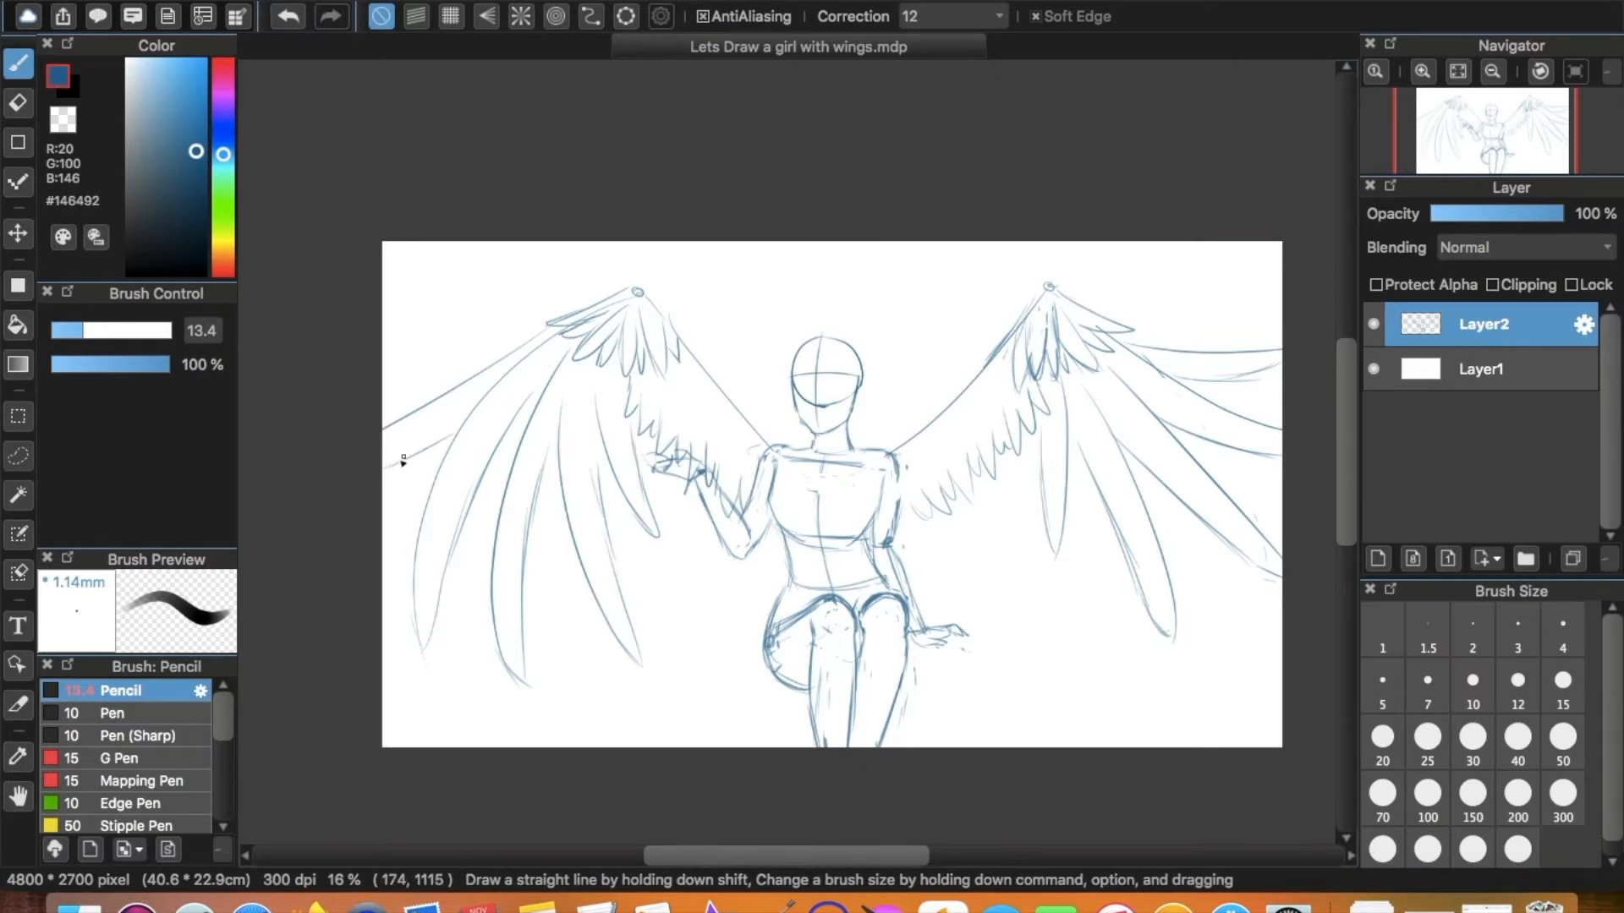
pyautogui.moveTo(382, 514)
pyautogui.mouseDown()
pyautogui.moveTo(446, 480)
pyautogui.moveTo(408, 495)
pyautogui.moveTo(390, 602)
pyautogui.mouseUp()
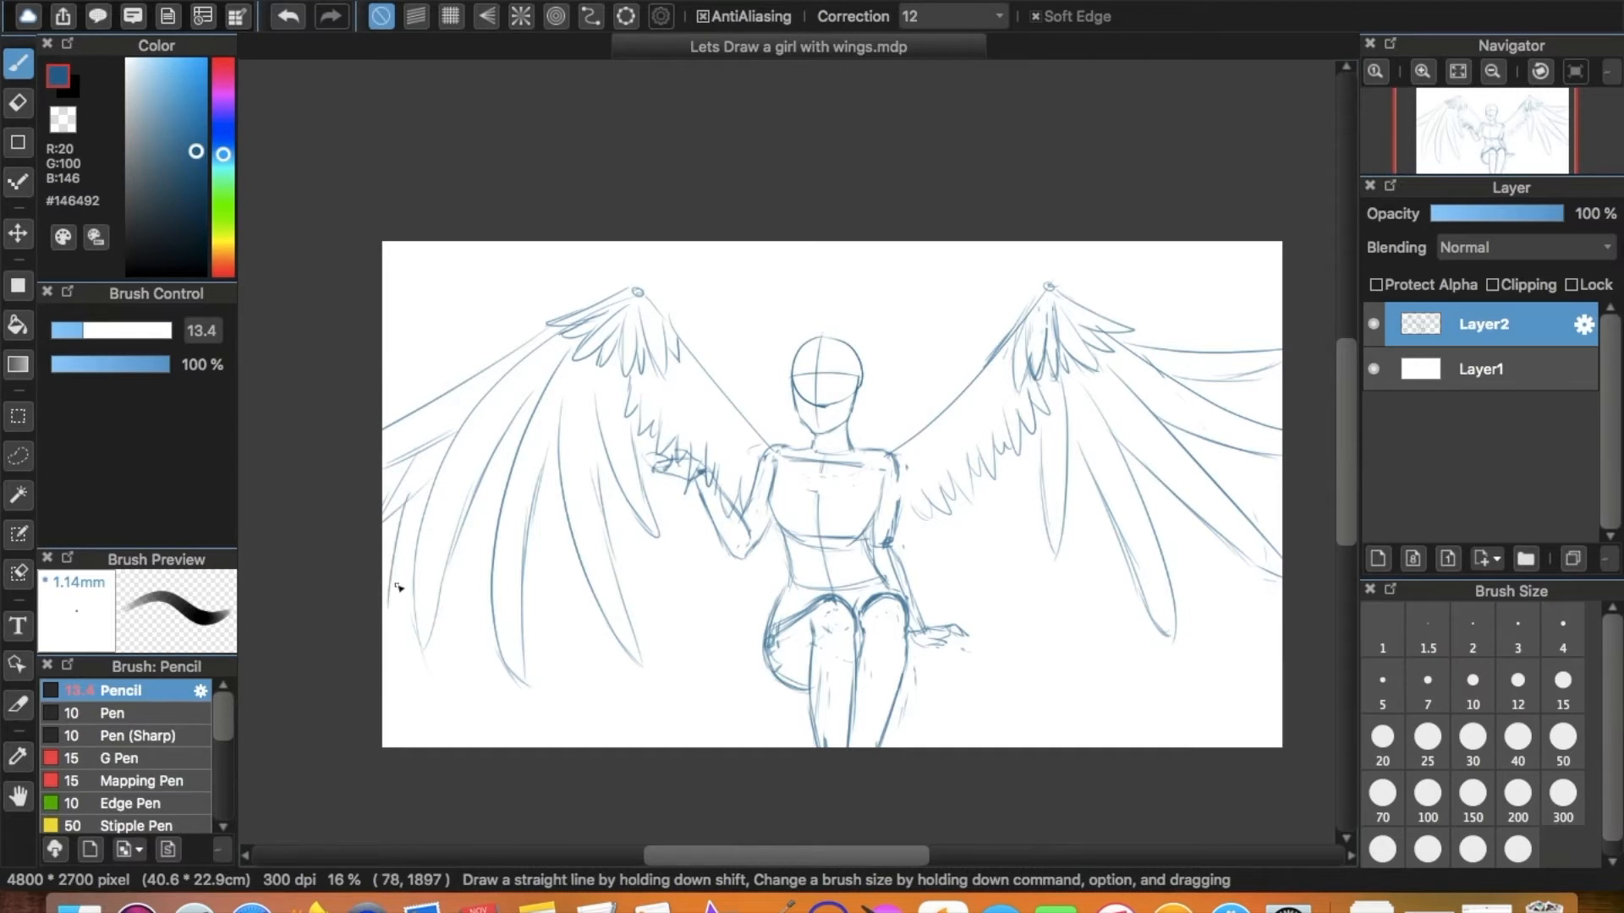
# Fill the gaps between the left wing's long feathers with additional overlapping feather tips.
pyautogui.moveTo(460, 526); pyautogui.dragTo(467, 657)
pyautogui.press('super+z')
pyautogui.moveTo(445, 572)
pyautogui.mouseDown()
pyautogui.moveTo(448, 640)
pyautogui.moveTo(472, 531)
pyautogui.mouseUp()
pyautogui.press('super+z')
pyautogui.moveTo(446, 630); pyautogui.dragTo(484, 504)
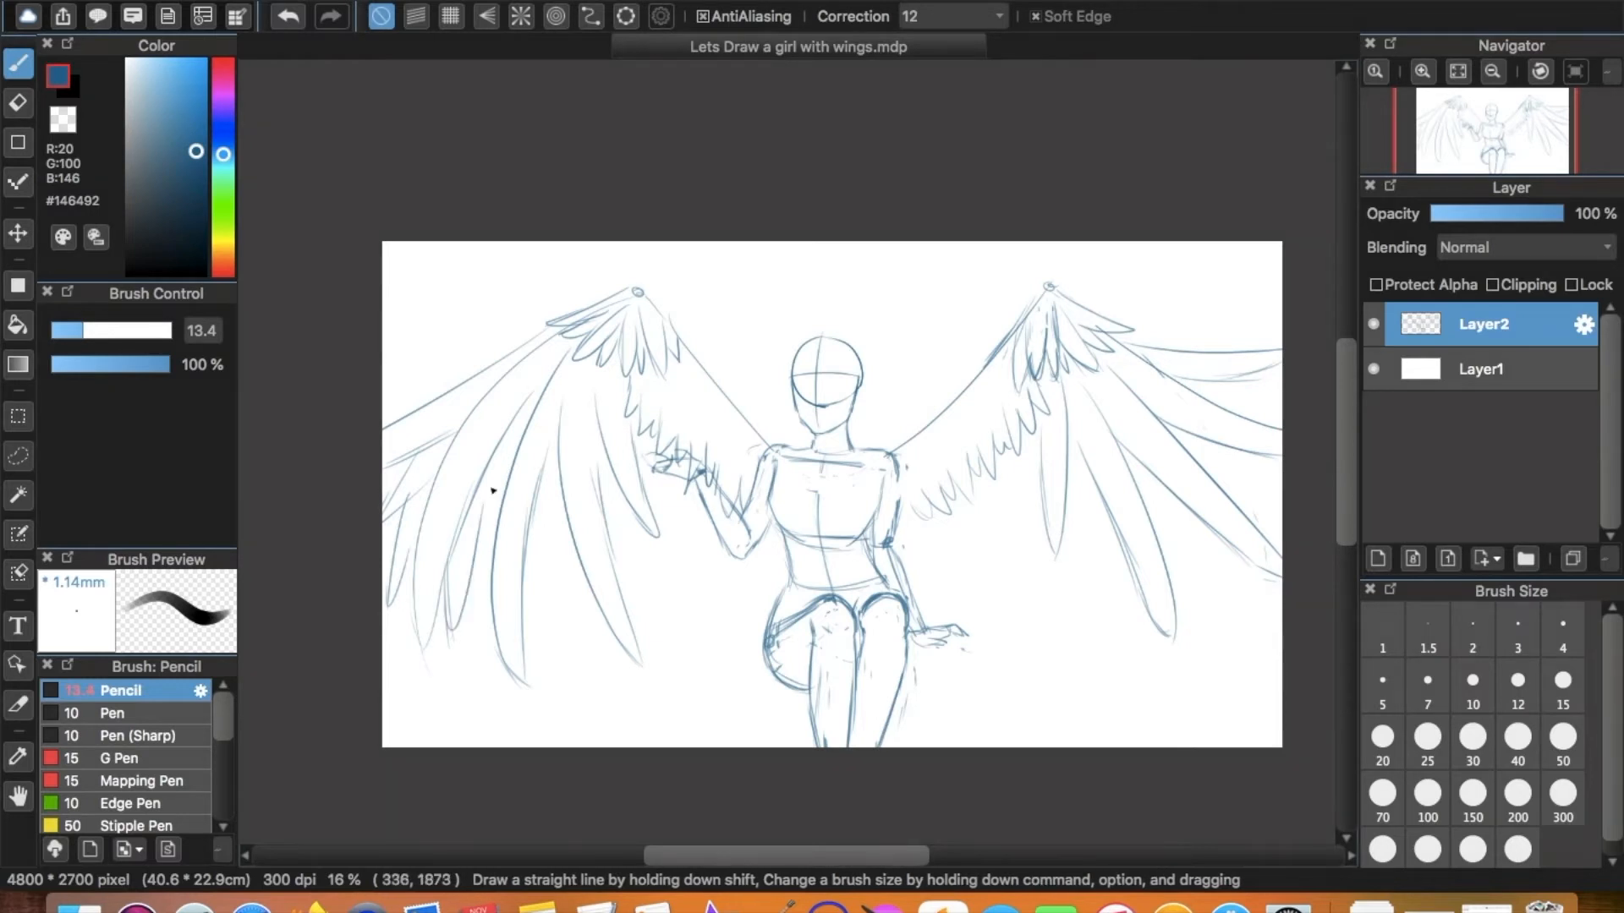
pyautogui.moveTo(464, 590); pyautogui.dragTo(477, 639)
pyautogui.moveTo(525, 582); pyautogui.dragTo(558, 688)
pyautogui.press('super+z')
pyautogui.moveTo(556, 553)
pyautogui.mouseDown()
pyautogui.moveTo(563, 615)
pyautogui.moveTo(551, 589)
pyautogui.moveTo(586, 651)
pyautogui.moveTo(575, 556)
pyautogui.moveTo(574, 582)
pyautogui.moveTo(558, 569)
pyautogui.moveTo(564, 610)
pyautogui.moveTo(568, 544)
pyautogui.moveTo(644, 472)
pyautogui.moveTo(637, 579)
pyautogui.moveTo(609, 549)
pyautogui.moveTo(645, 570)
pyautogui.mouseUp()
pyautogui.press('super+z')
pyautogui.press('super+z')
# Fill the gaps between the right wing's long feathers with additional overlapping feathers.
pyautogui.moveTo(1090, 575)
pyautogui.mouseDown()
pyautogui.moveTo(1098, 490)
pyautogui.moveTo(1080, 522)
pyautogui.moveTo(1098, 572)
pyautogui.moveTo(1110, 513)
pyautogui.mouseUp()
pyautogui.press('super+z')
pyautogui.moveTo(1226, 636); pyautogui.dragTo(1158, 529)
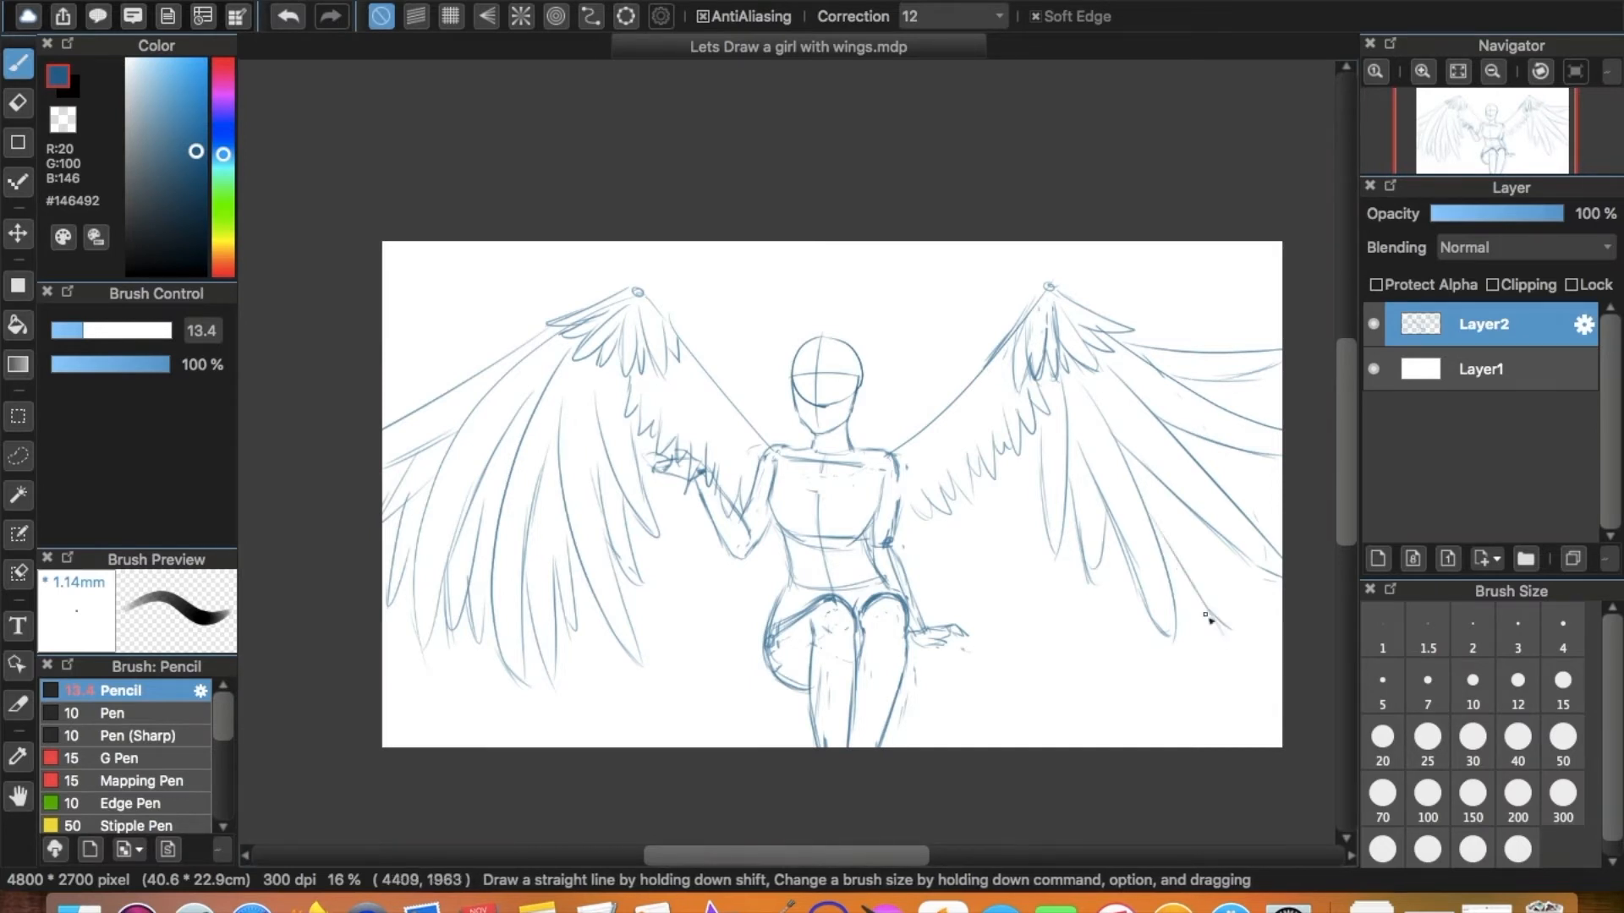
pyautogui.press('super+z')
pyautogui.moveTo(1190, 517); pyautogui.dragTo(1228, 626)
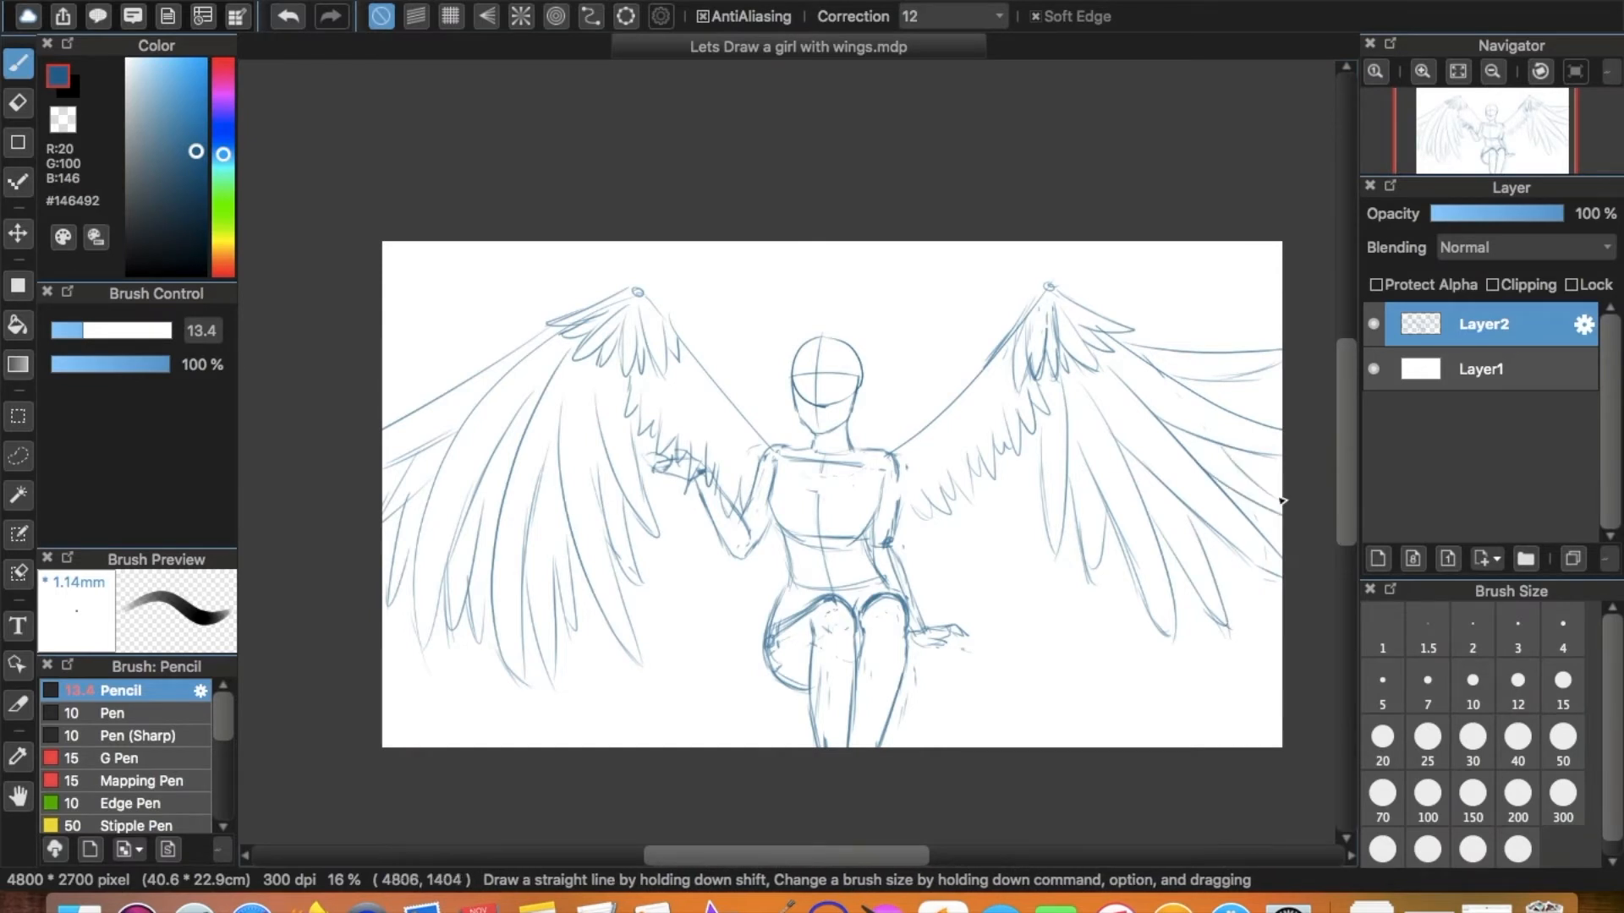
pyautogui.press('super+z')
pyautogui.moveTo(1223, 379); pyautogui.dragTo(1303, 406)
pyautogui.press('super+z')
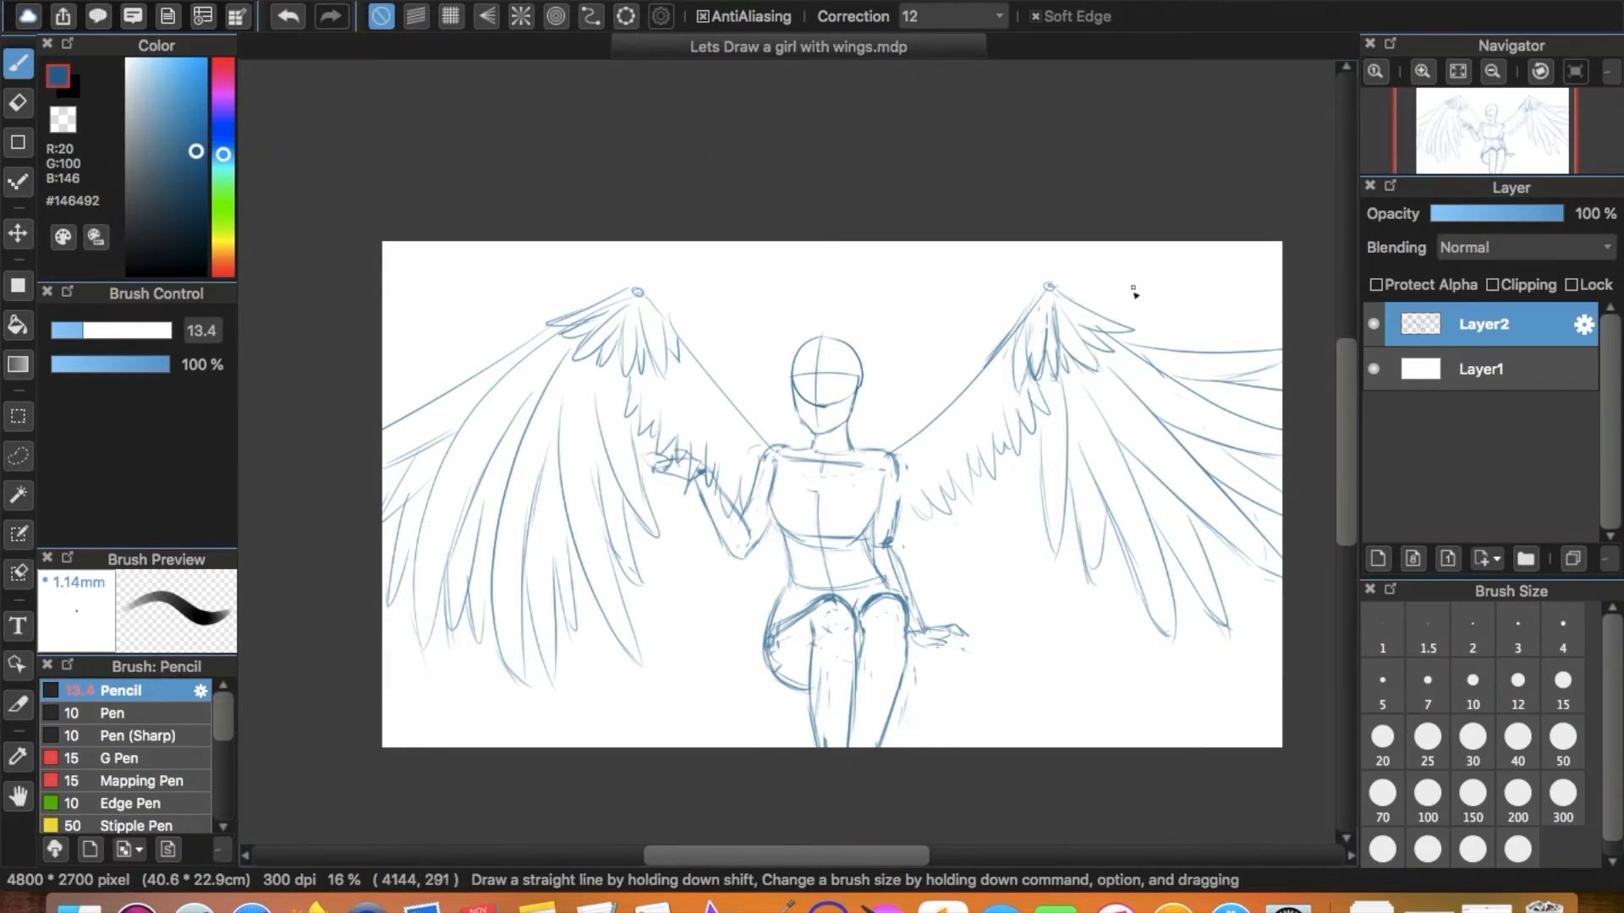
# Draw the right wing's top edge feathers as long curves sweeping from the peak to the canvas edge.
pyautogui.moveTo(1064, 292); pyautogui.dragTo(1302, 297)
pyautogui.press('super+z')
pyautogui.moveTo(1057, 290)
pyautogui.mouseDown()
pyautogui.moveTo(1282, 325)
pyautogui.moveTo(1234, 342)
pyautogui.mouseUp()
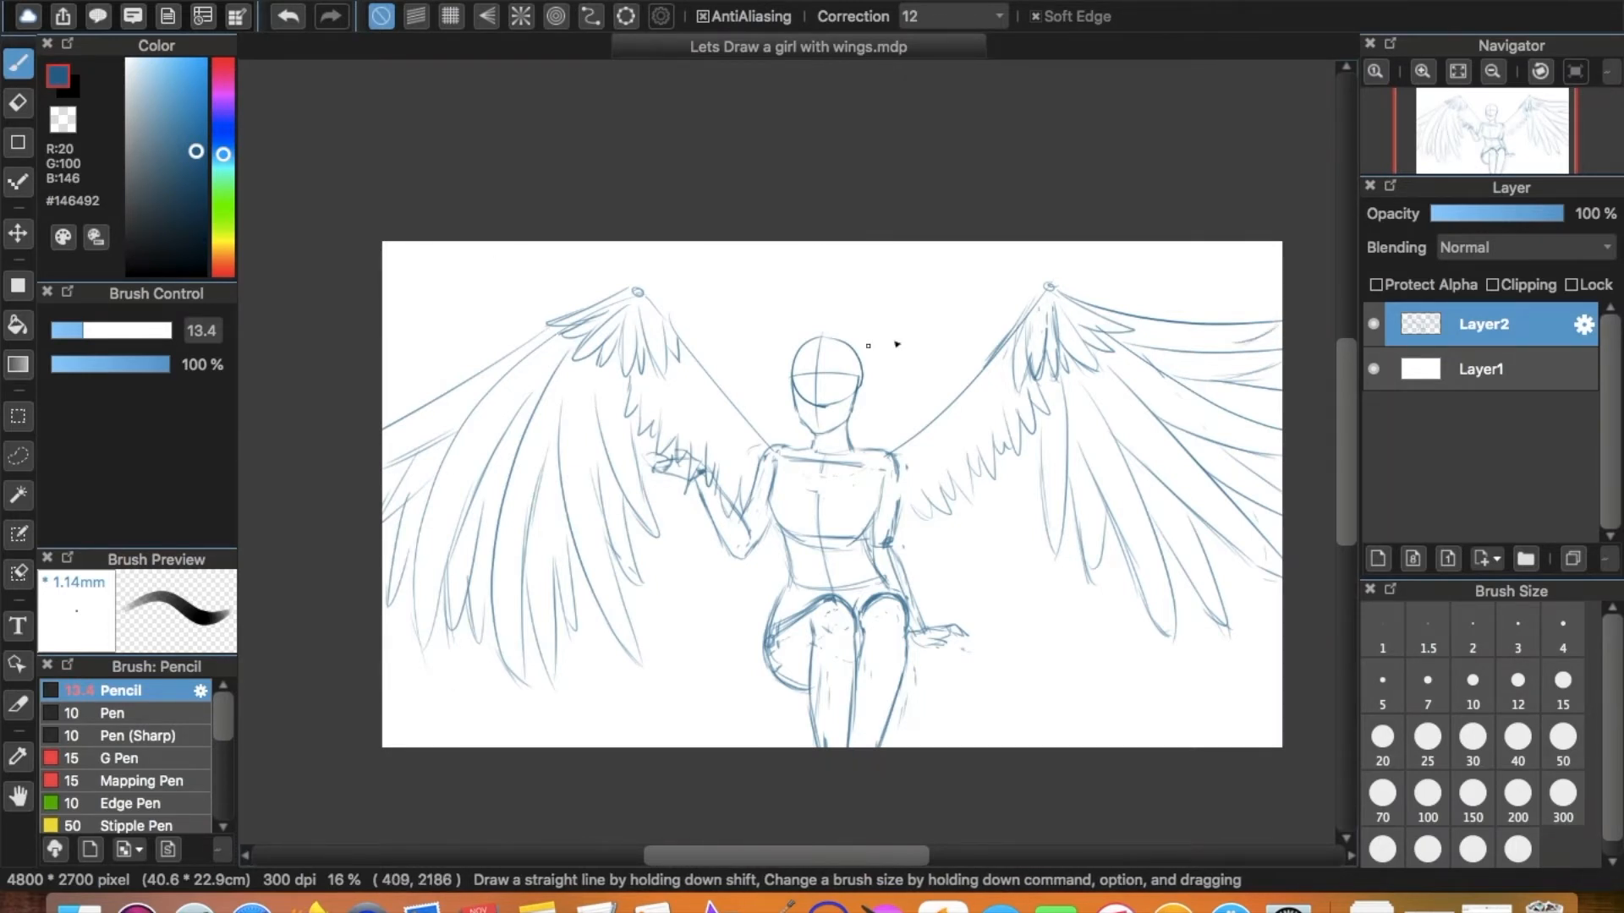
# Lengthen the right wing's lower outer feathers towards the canvas corner, erasing the old feather tips.
pyautogui.moveTo(1197, 514); pyautogui.dragTo(1277, 599)
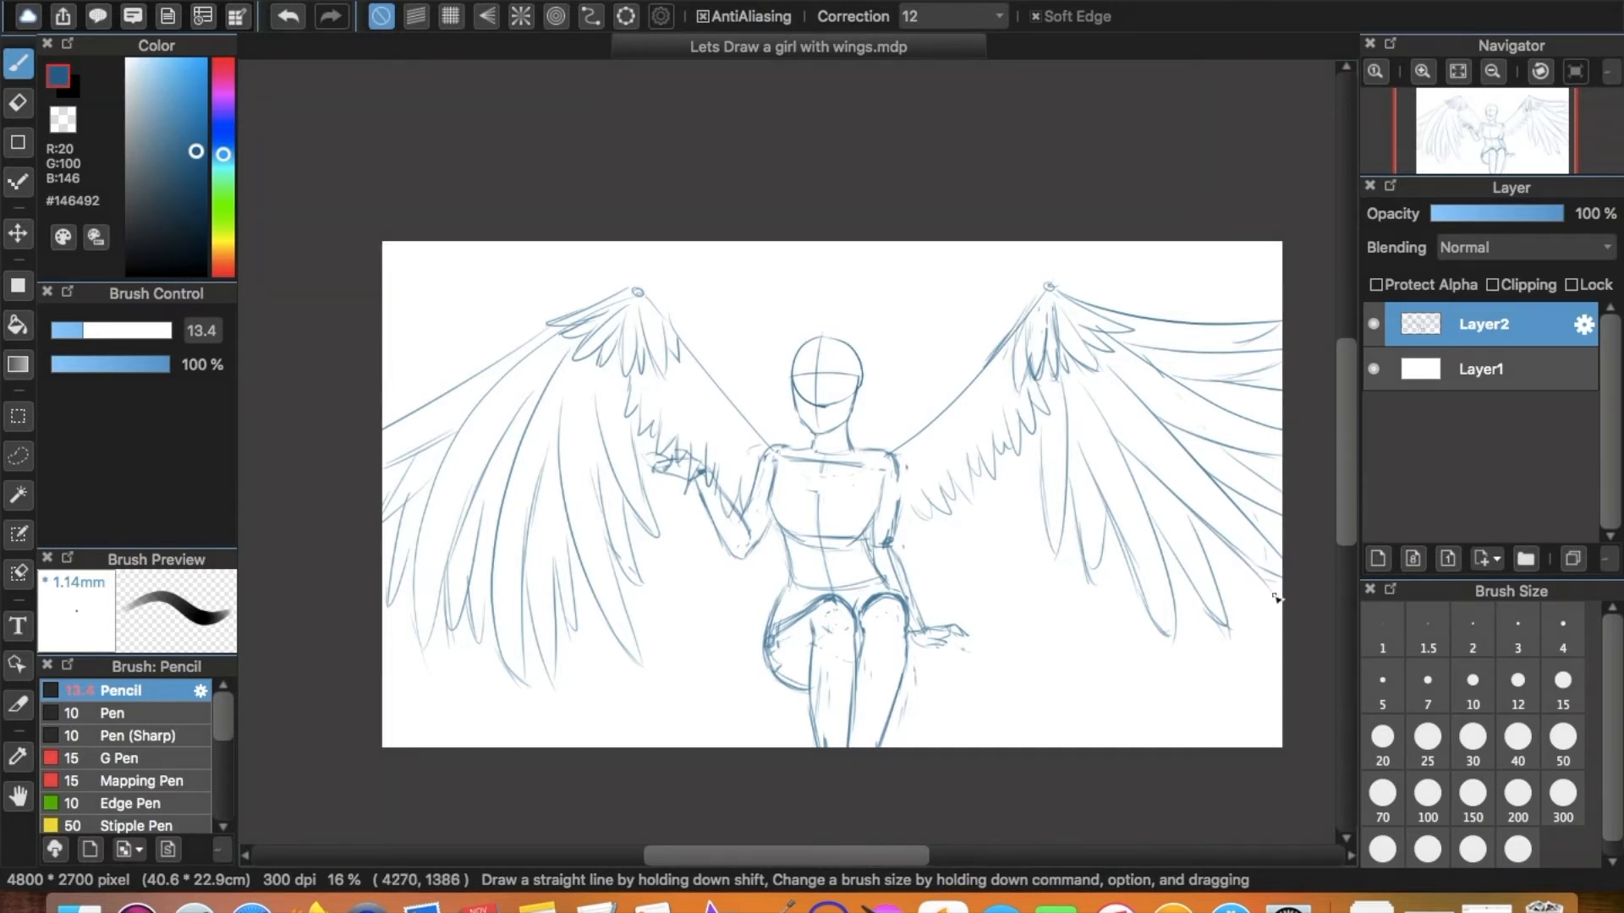
pyautogui.press('e')
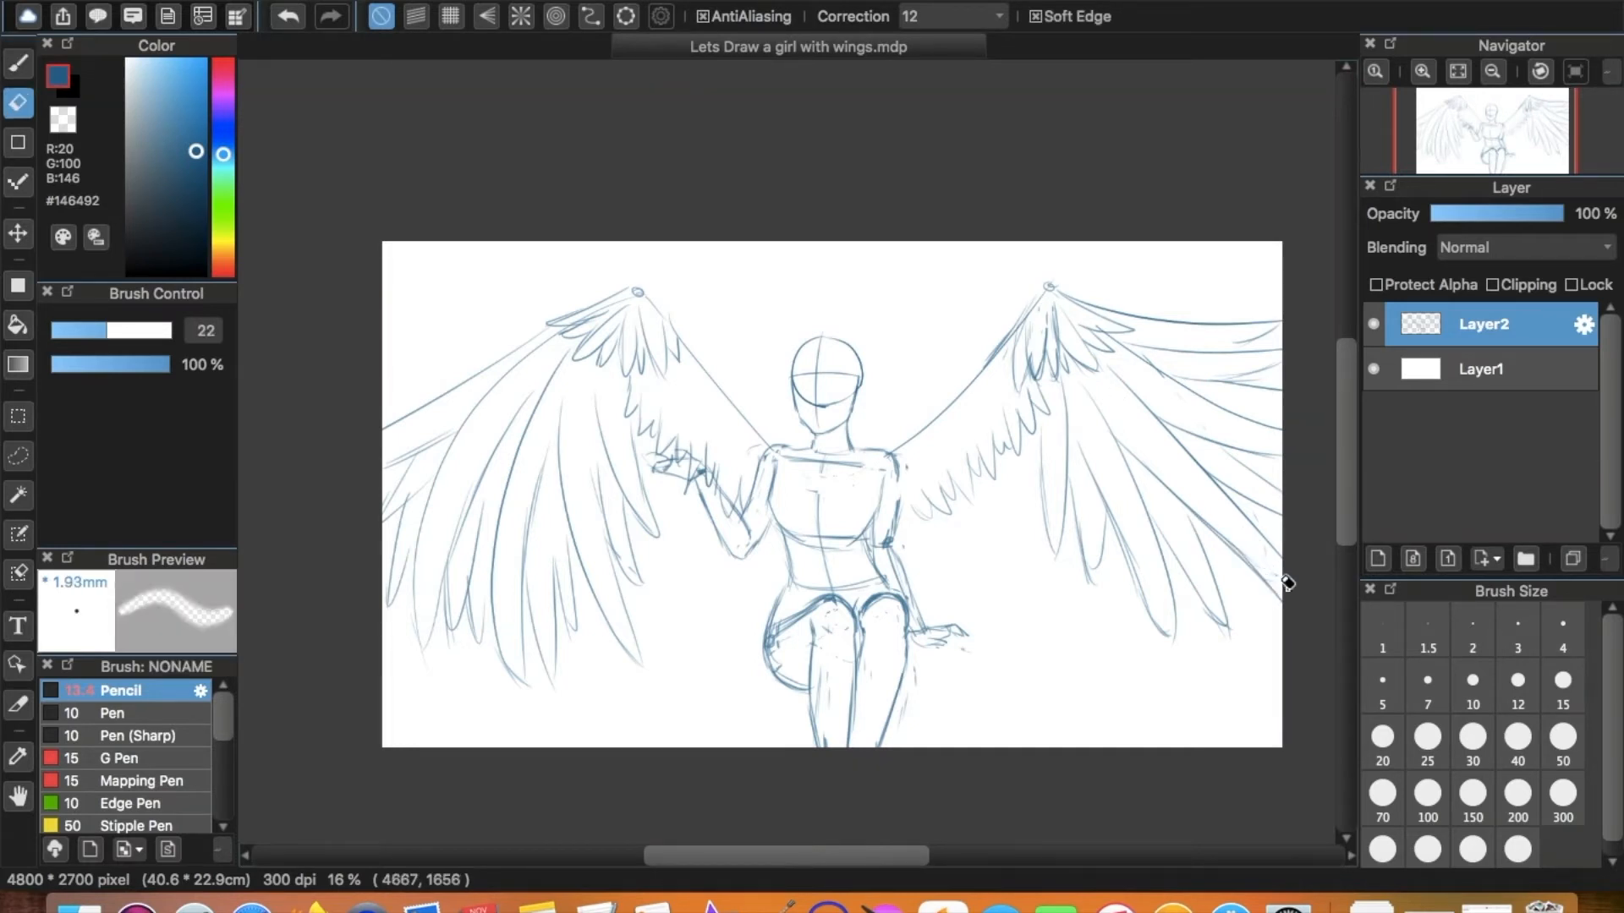
pyautogui.press('b')
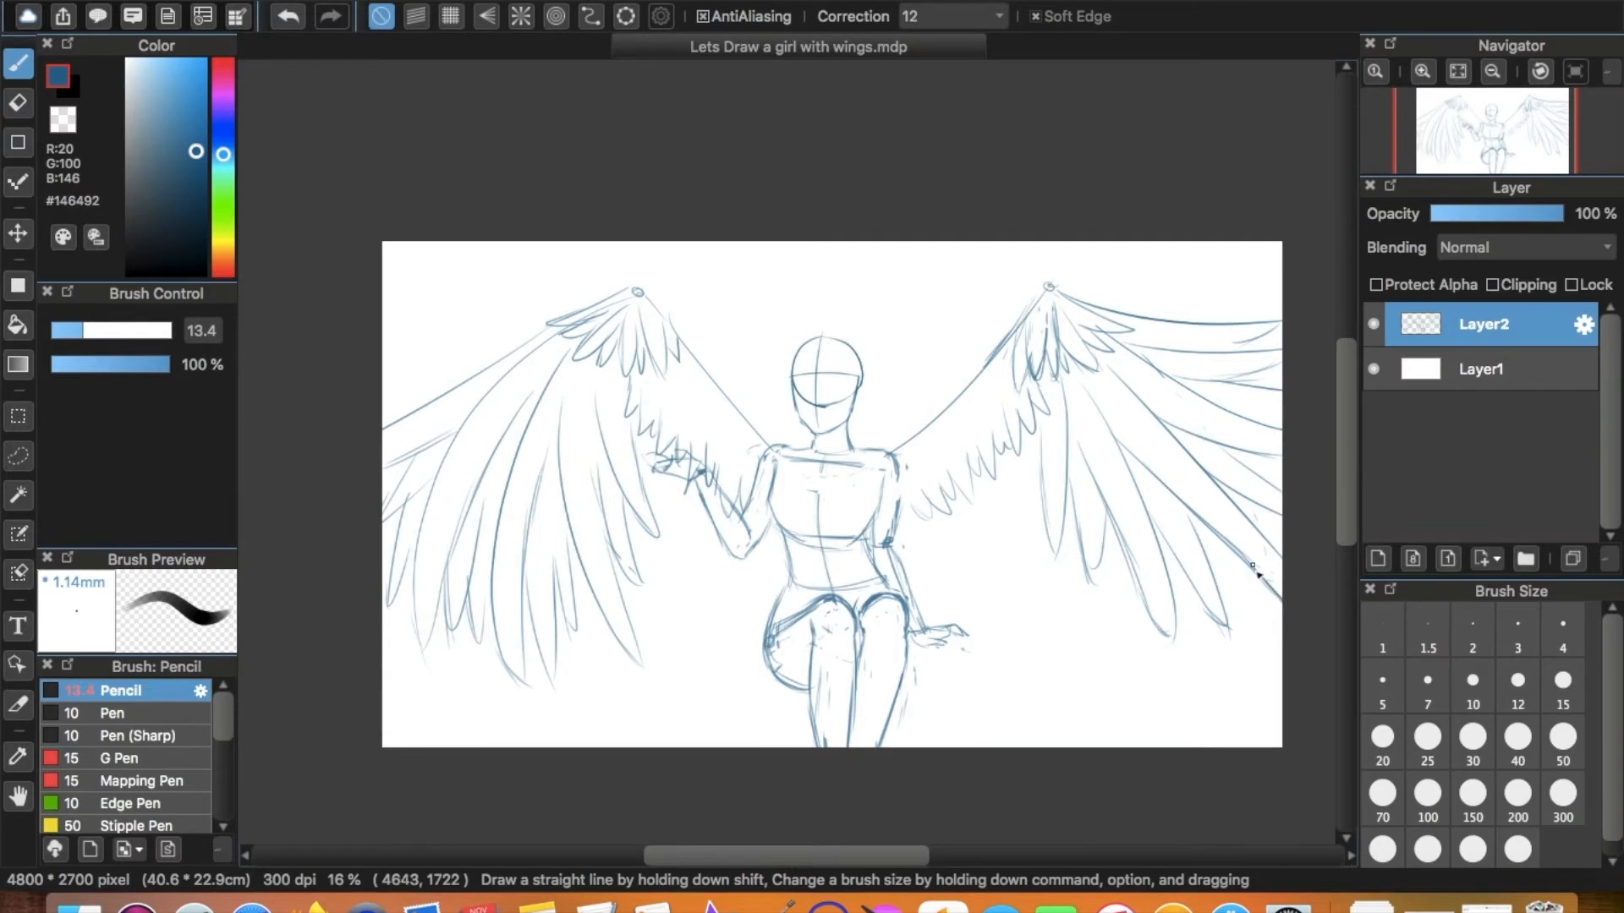
pyautogui.press('e')
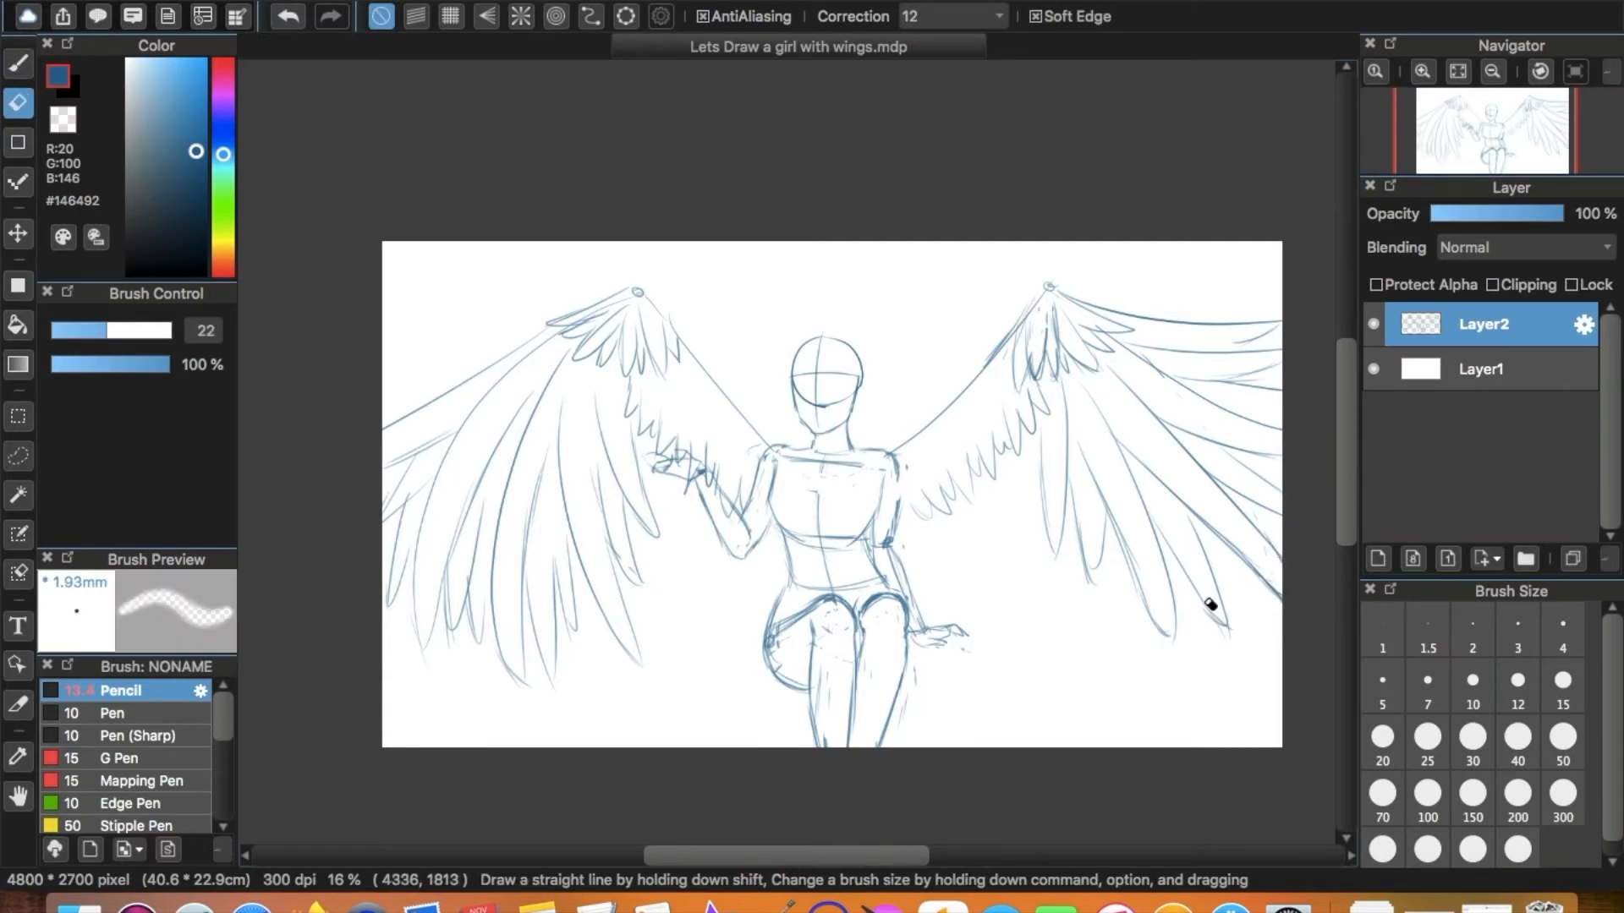
pyautogui.press('b')
pyautogui.moveTo(1169, 545)
pyautogui.mouseDown()
pyautogui.moveTo(1255, 646)
pyautogui.moveTo(1243, 653)
pyautogui.mouseUp()
pyautogui.press('e')
pyautogui.moveTo(1219, 595); pyautogui.dragTo(1255, 678)
pyautogui.press('b')
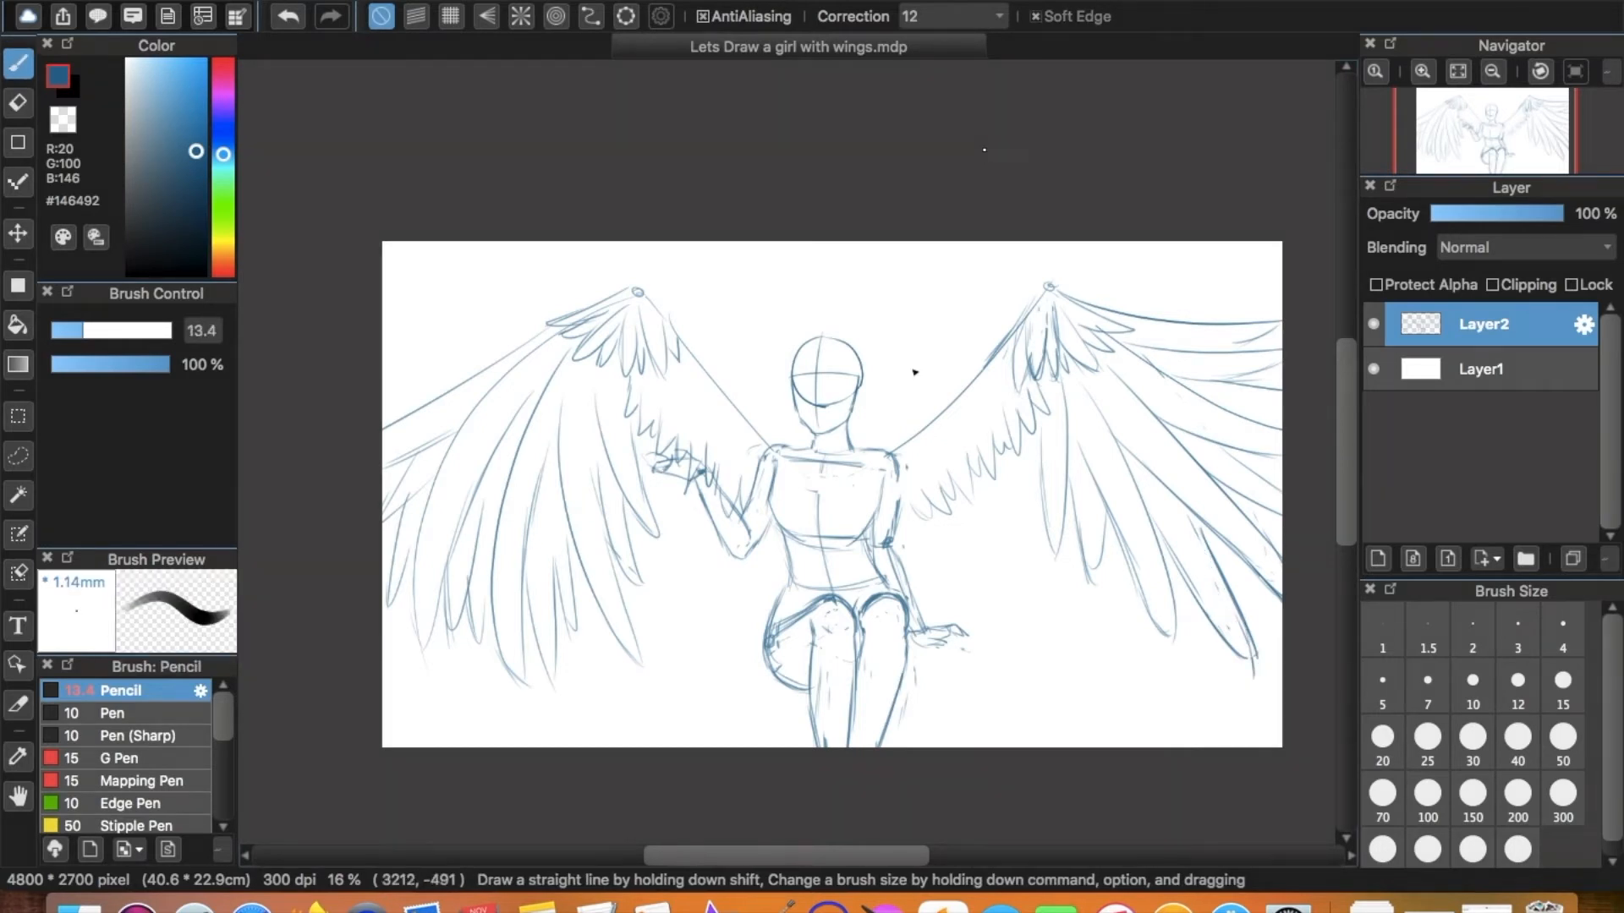
# Erase the joint circle at the right wing's peak and sketch a small tuft of upward feathers there.
pyautogui.scroll(1, 910, 366)
pyautogui.scroll(1, 1076, 258)
pyautogui.press('e')
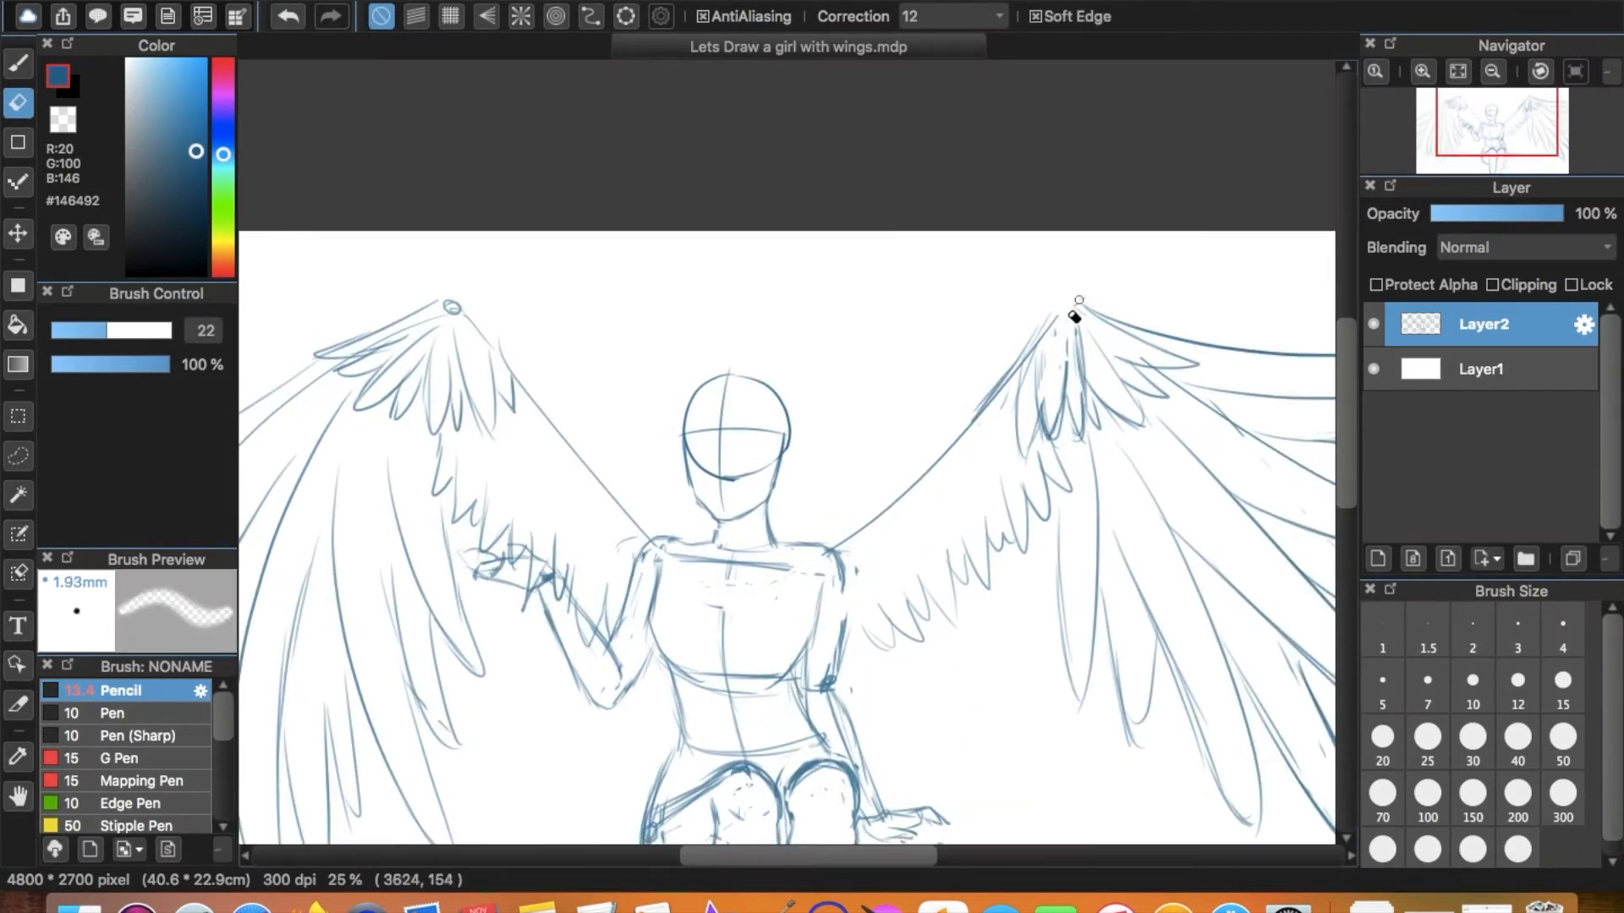
pyautogui.press('b')
pyautogui.moveTo(1070, 302)
pyautogui.mouseDown()
pyautogui.moveTo(1060, 269)
pyautogui.moveTo(1110, 276)
pyautogui.mouseUp()
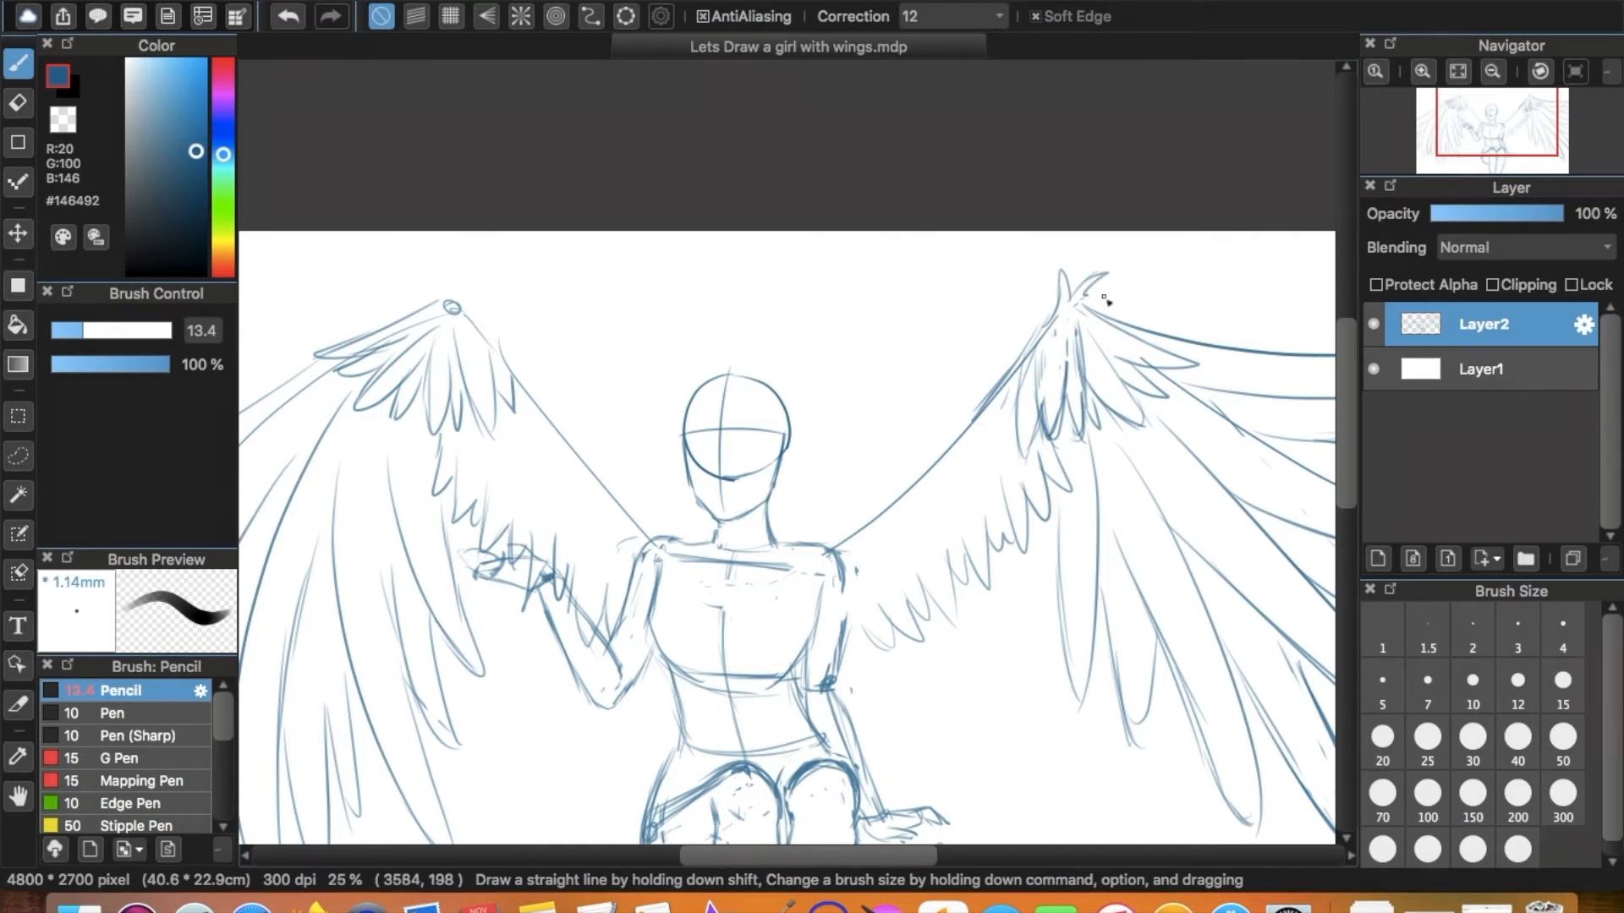
# Erase the joint circle at the left wing's peak.
pyautogui.press('e')
pyautogui.hscroll(-5, 675, 290)
pyautogui.moveTo(654, 269); pyautogui.dragTo(664, 272)
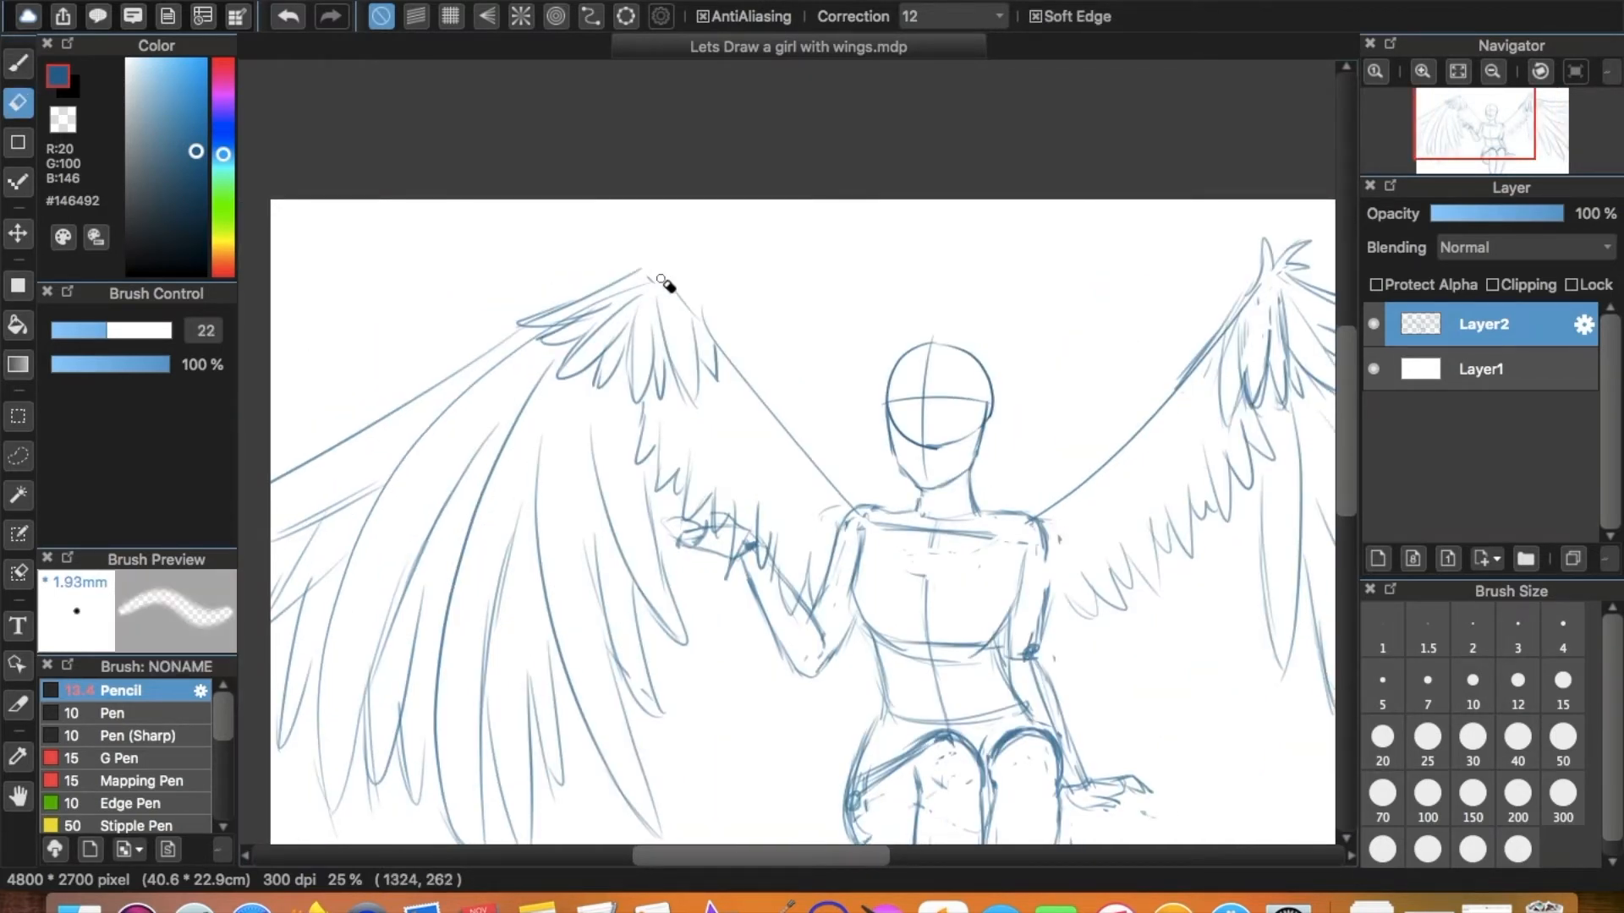
# Sketch a tuft of small upward feathers at the left wing's peak and round off the inner feathers just beneath it.
pyautogui.press('b')
pyautogui.moveTo(670, 279)
pyautogui.mouseDown()
pyautogui.moveTo(638, 246)
pyautogui.moveTo(623, 257)
pyautogui.mouseUp()
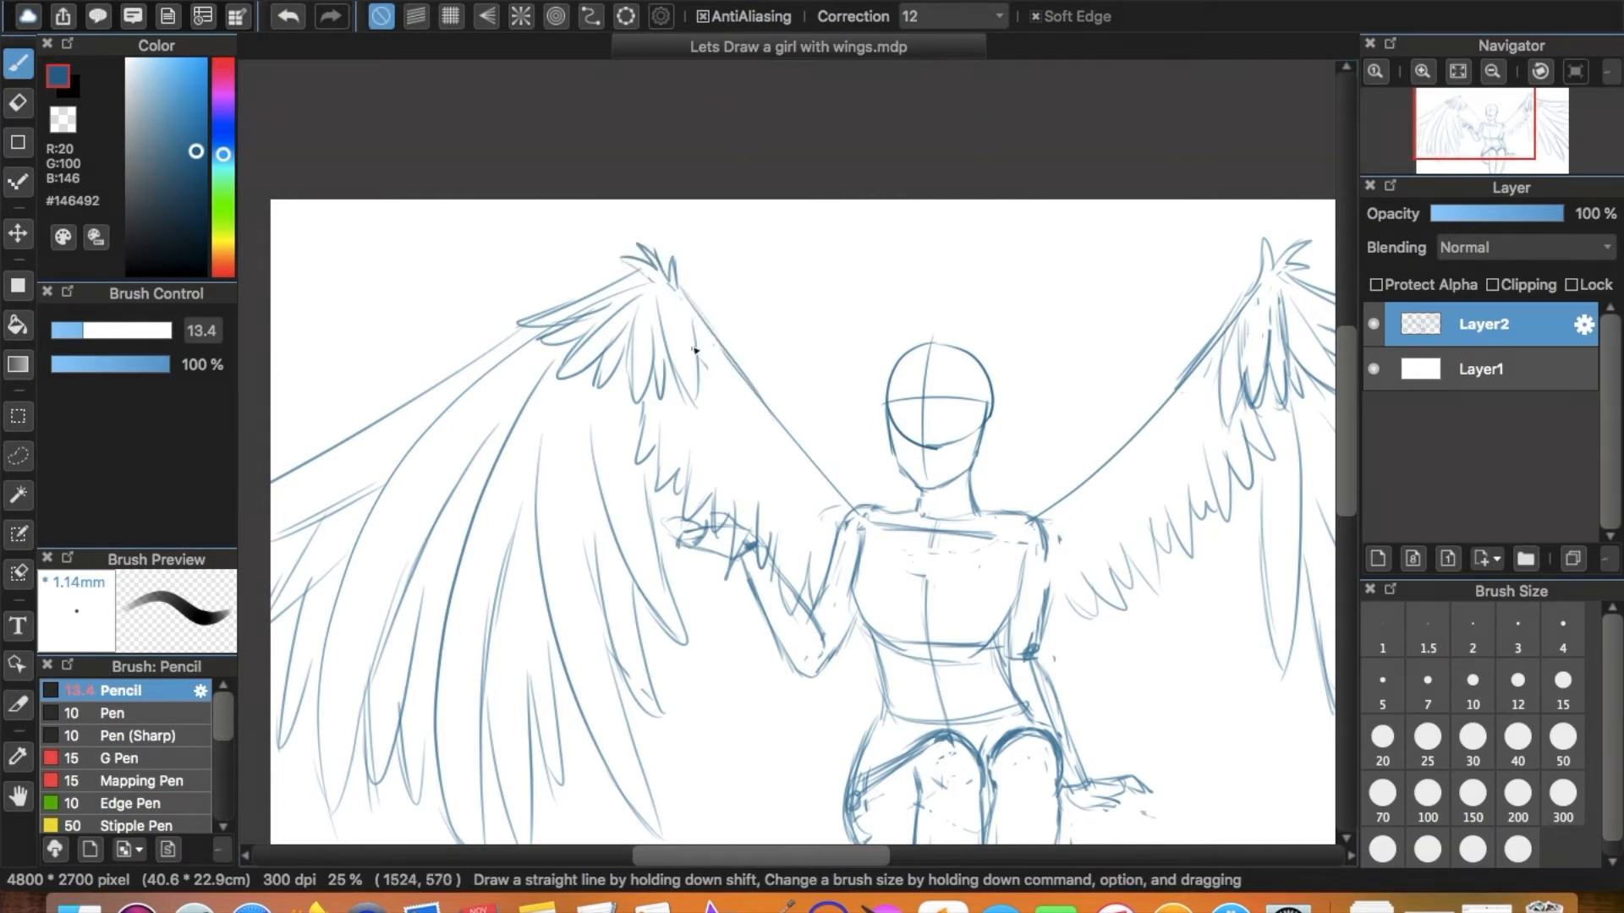
pyautogui.moveTo(692, 350)
pyautogui.mouseDown()
pyautogui.moveTo(710, 380)
pyautogui.moveTo(709, 334)
pyautogui.mouseUp()
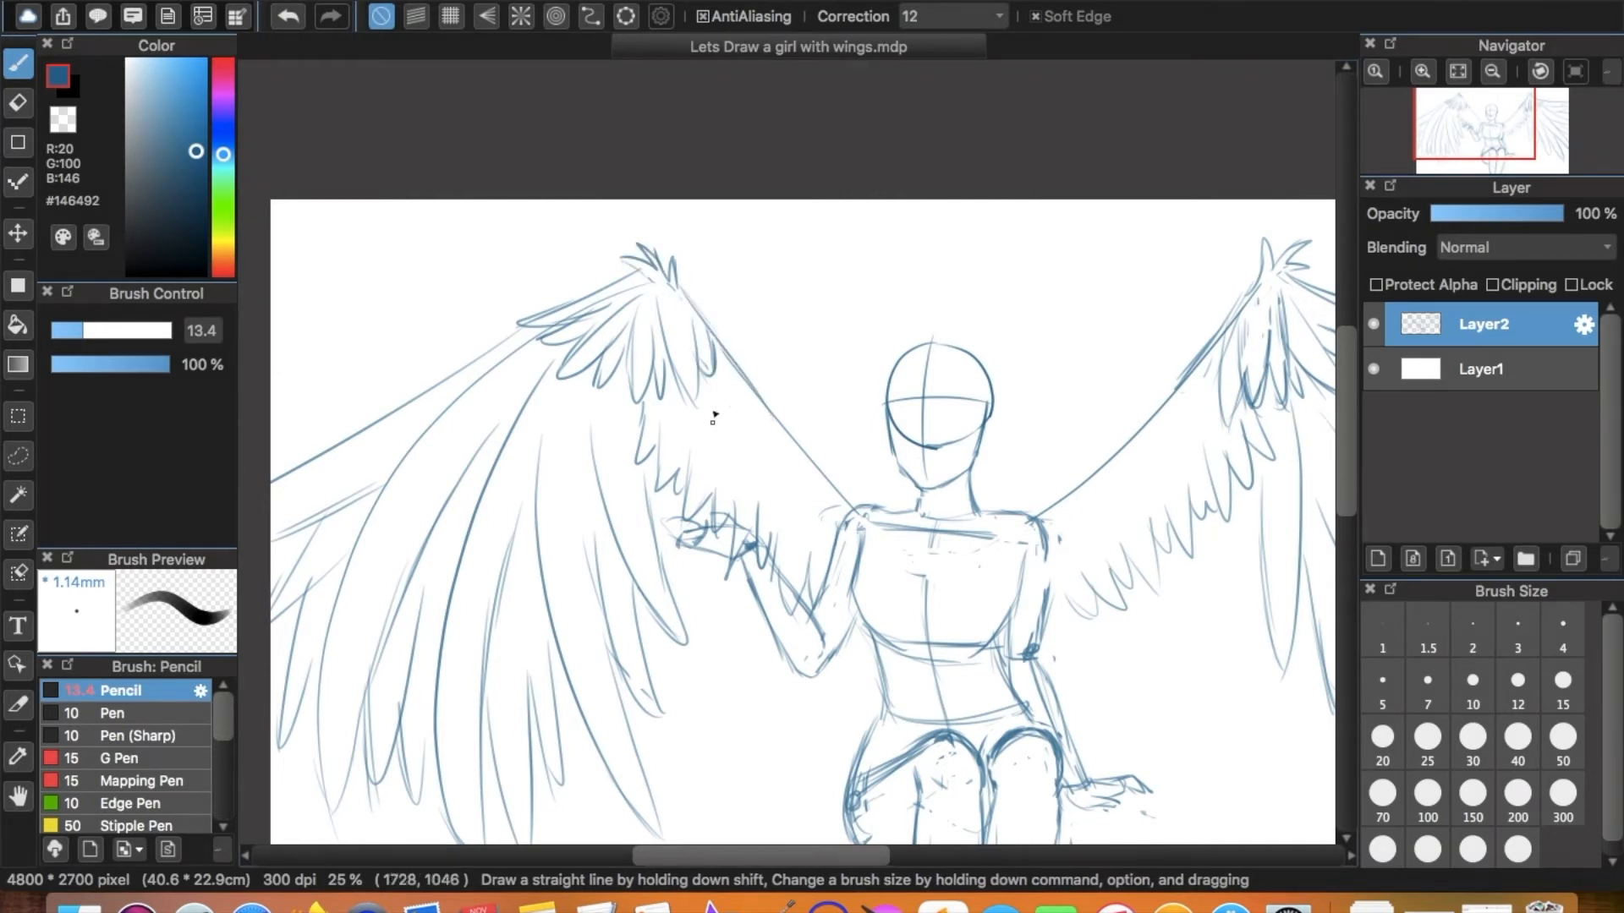
pyautogui.hscroll(5, 1076, 326)
pyautogui.press('e')
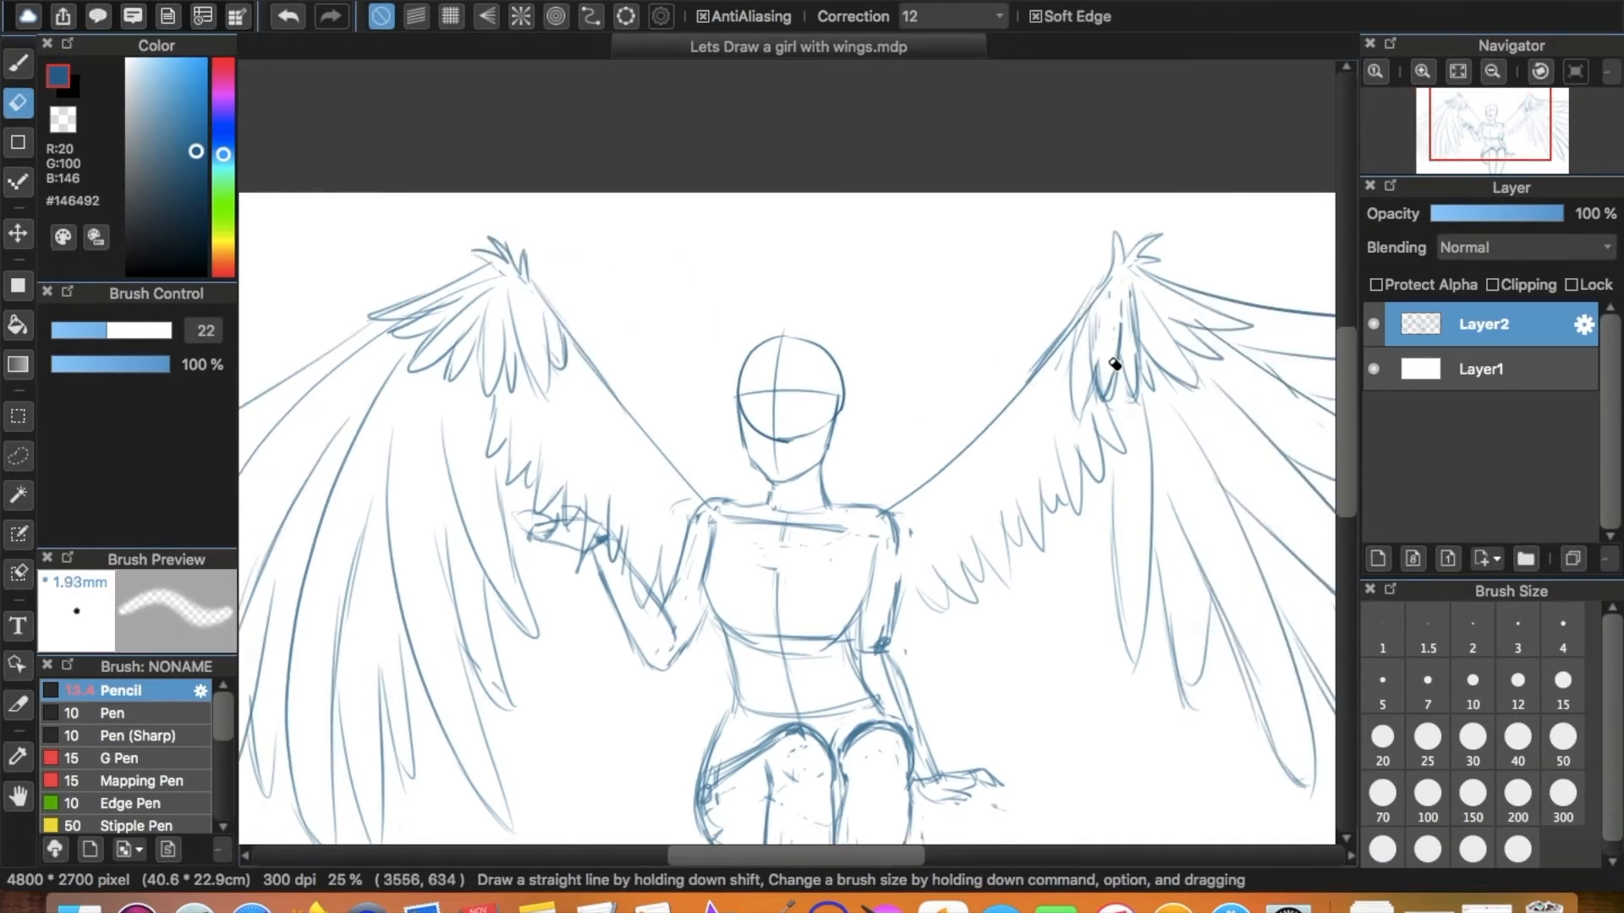
pyautogui.press('b')
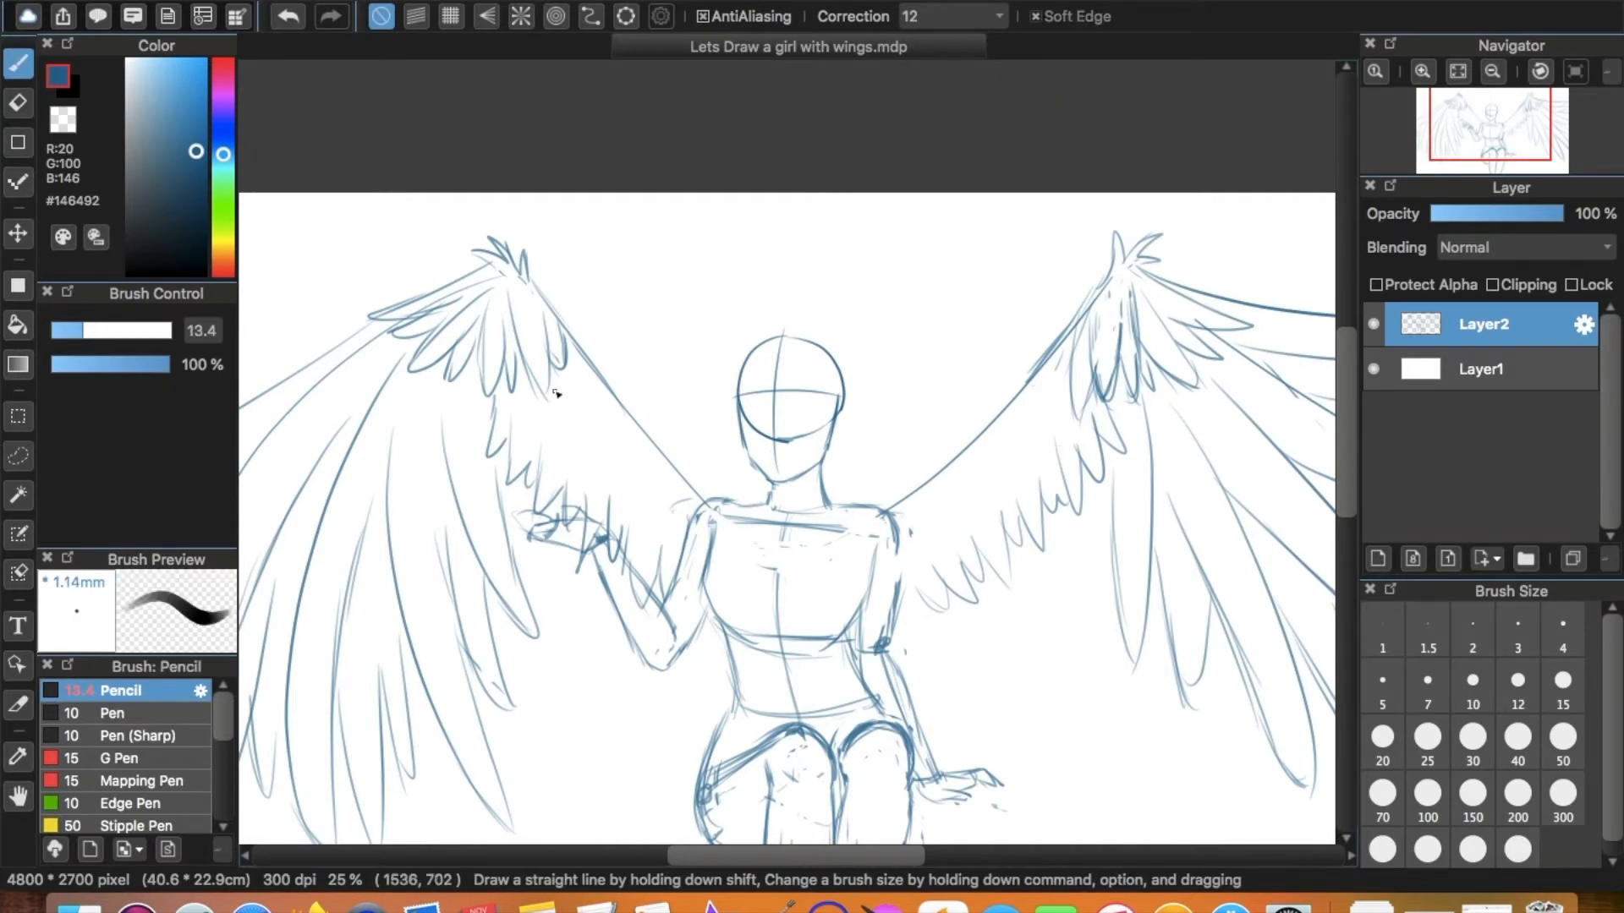
# Sketch another row of short feathers along the inner edge of both wings, from below the peaks down to the shoulders.
pyautogui.moveTo(566, 414)
pyautogui.mouseDown()
pyautogui.moveTo(597, 444)
pyautogui.moveTo(586, 465)
pyautogui.moveTo(629, 506)
pyautogui.moveTo(659, 510)
pyautogui.moveTo(674, 548)
pyautogui.mouseUp()
pyautogui.moveTo(1060, 378)
pyautogui.mouseDown()
pyautogui.moveTo(1064, 414)
pyautogui.moveTo(908, 564)
pyautogui.mouseUp()
pyautogui.moveTo(900, 531); pyautogui.dragTo(894, 613)
pyautogui.press('super+minus')
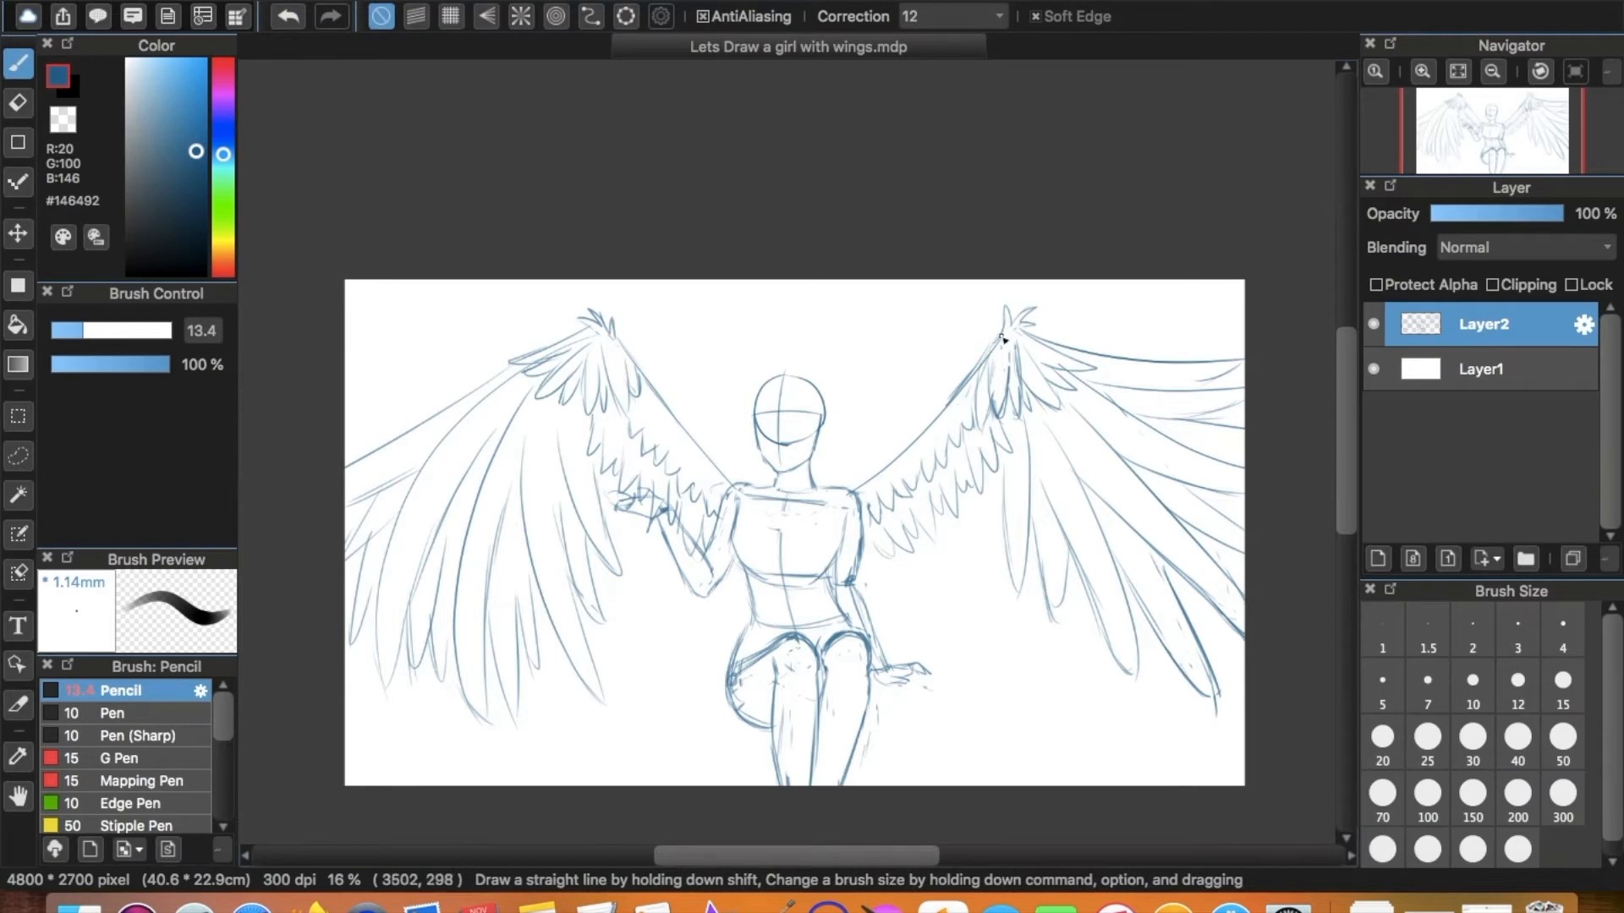
# Reduce the pencil size to 9.4 and sketch the upper lid lines of both eyes just below the horizontal face guide.
pyautogui.press('super+plus')
pyautogui.press('super+plus')
pyautogui.press('super+plus')
pyautogui.press('super+plus')
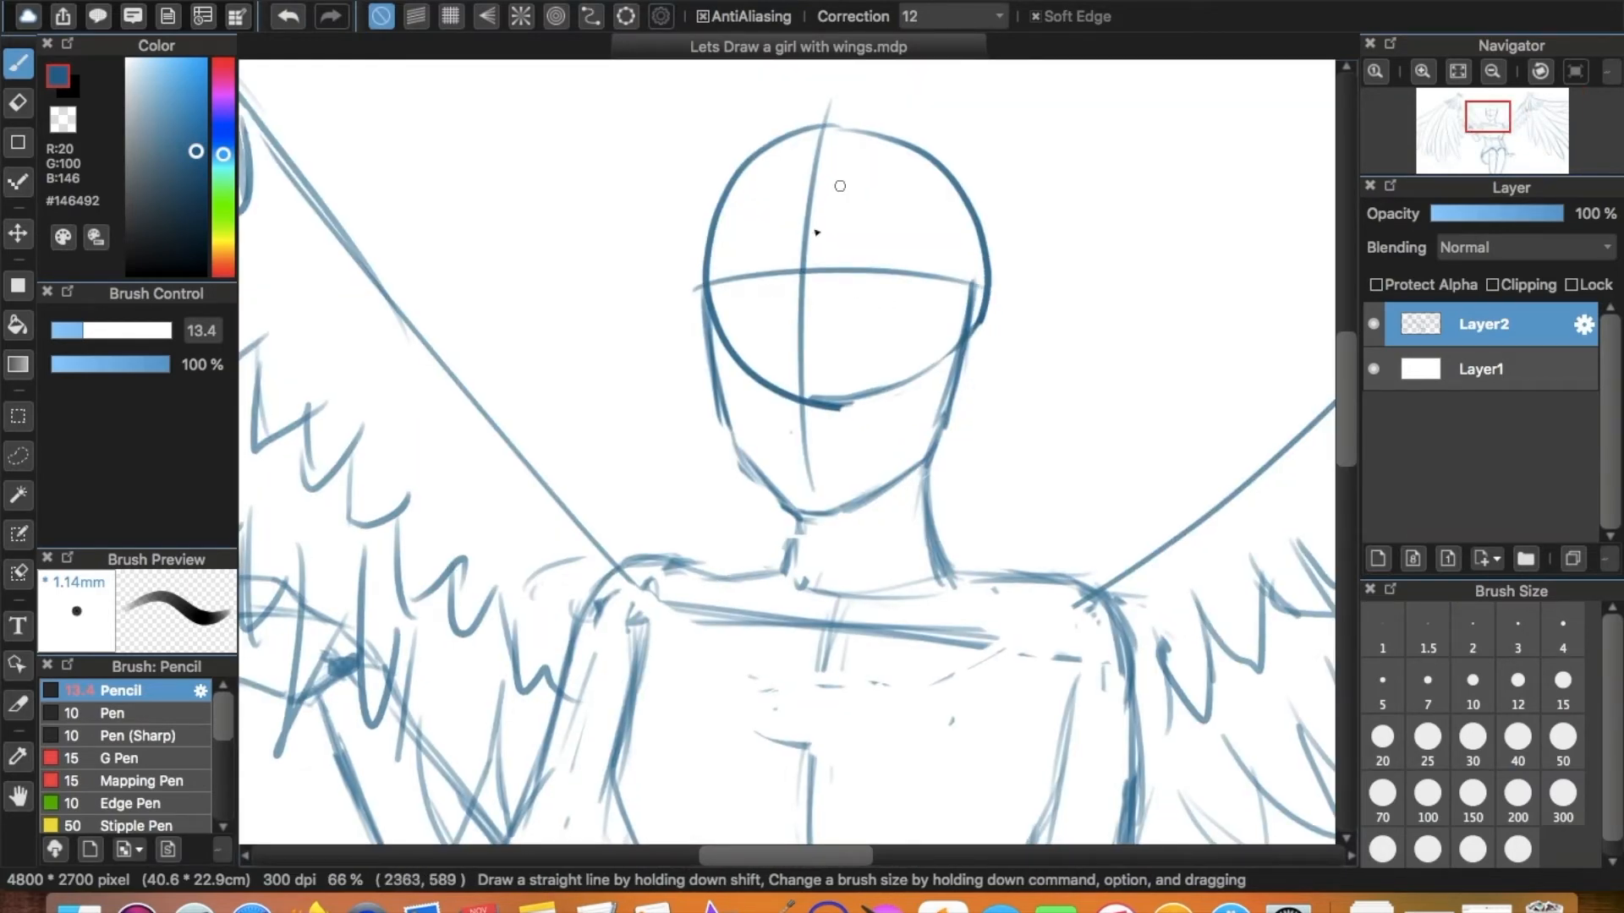
pyautogui.press('super+plus')
pyautogui.moveTo(928, 255); pyautogui.dragTo(825, 350)
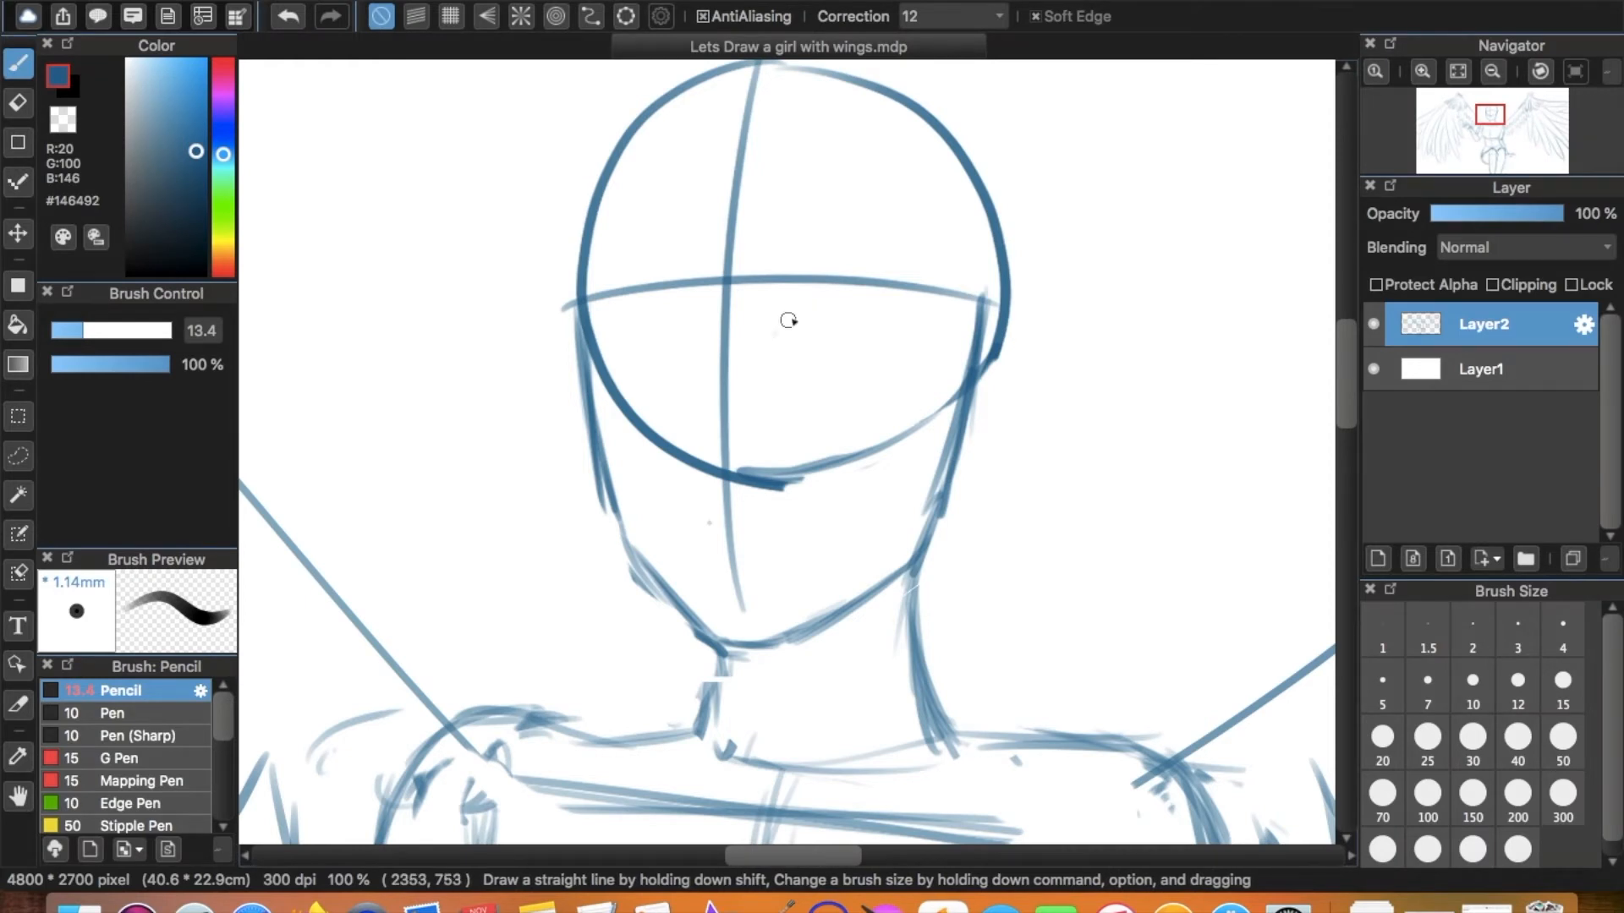
pyautogui.press('super+z')
pyautogui.press('[')
pyautogui.moveTo(787, 337)
pyautogui.mouseDown()
pyautogui.moveTo(809, 315)
pyautogui.moveTo(888, 316)
pyautogui.mouseUp()
pyautogui.moveTo(944, 250)
pyautogui.mouseDown()
pyautogui.moveTo(897, 334)
pyautogui.moveTo(1019, 252)
pyautogui.moveTo(917, 269)
pyautogui.mouseUp()
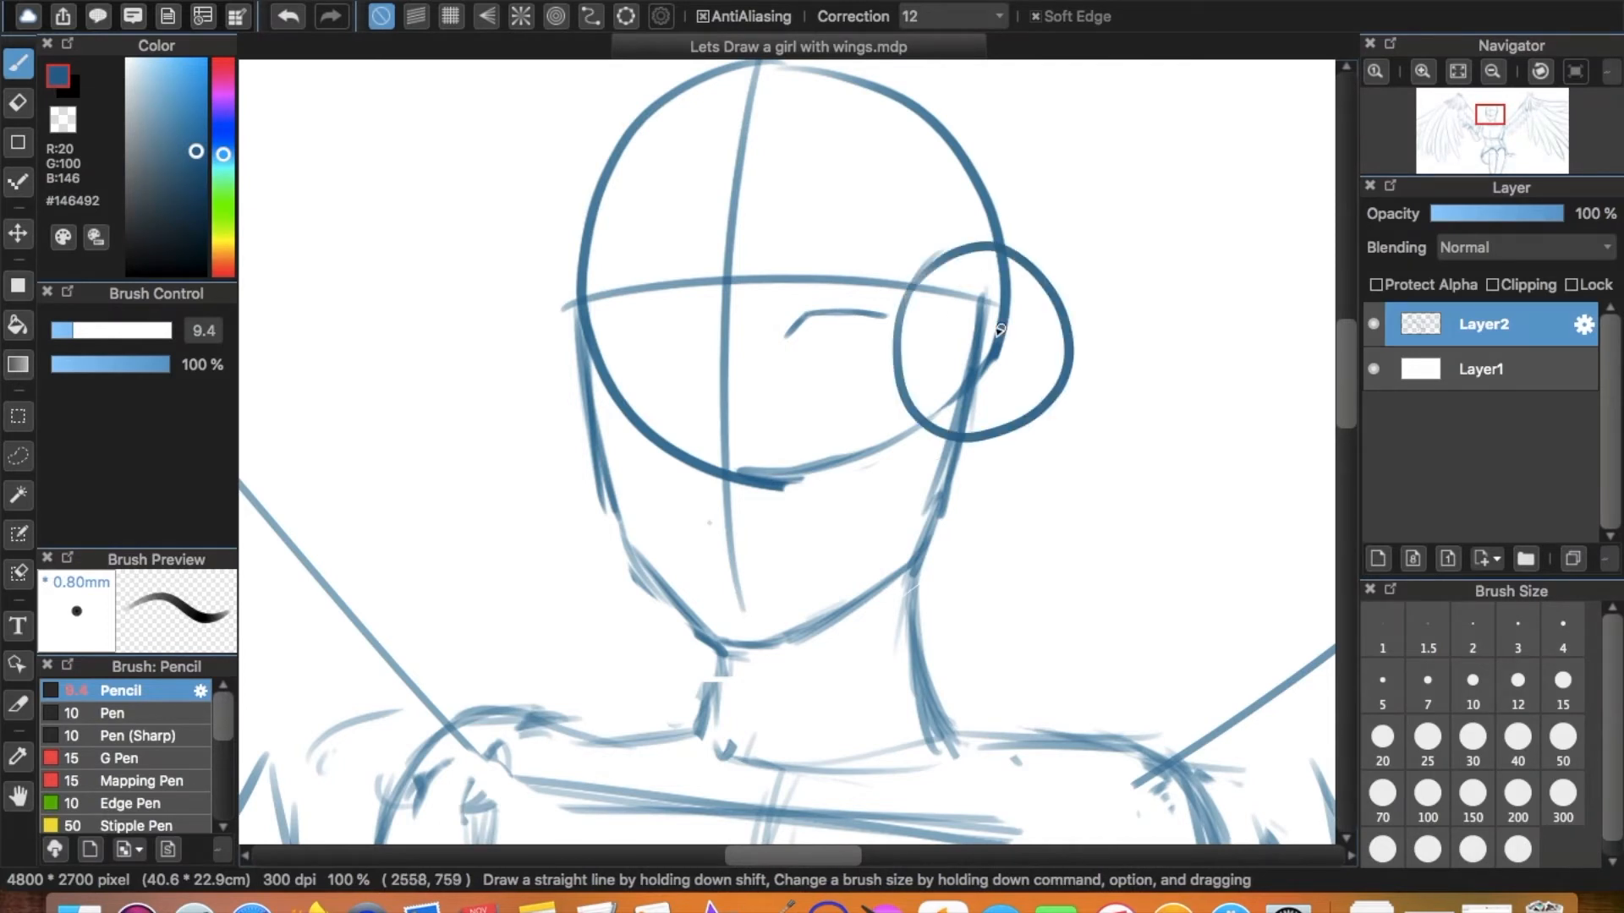
pyautogui.press('super+z')
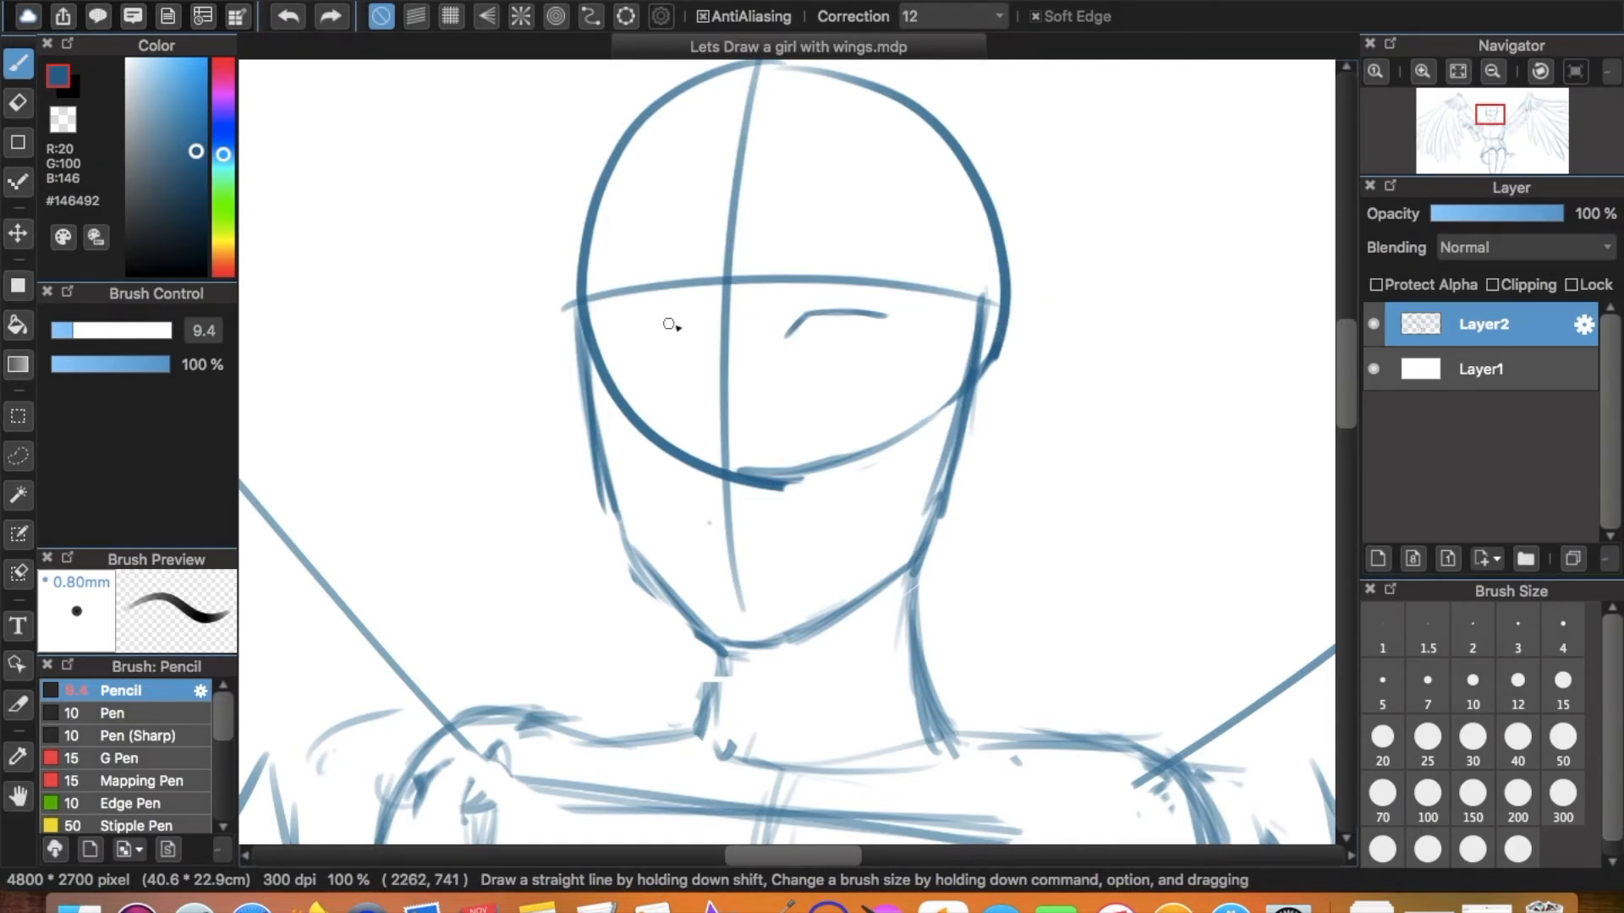
pyautogui.moveTo(691, 338)
pyautogui.mouseDown()
pyautogui.moveTo(606, 318)
pyautogui.moveTo(693, 353)
pyautogui.mouseUp()
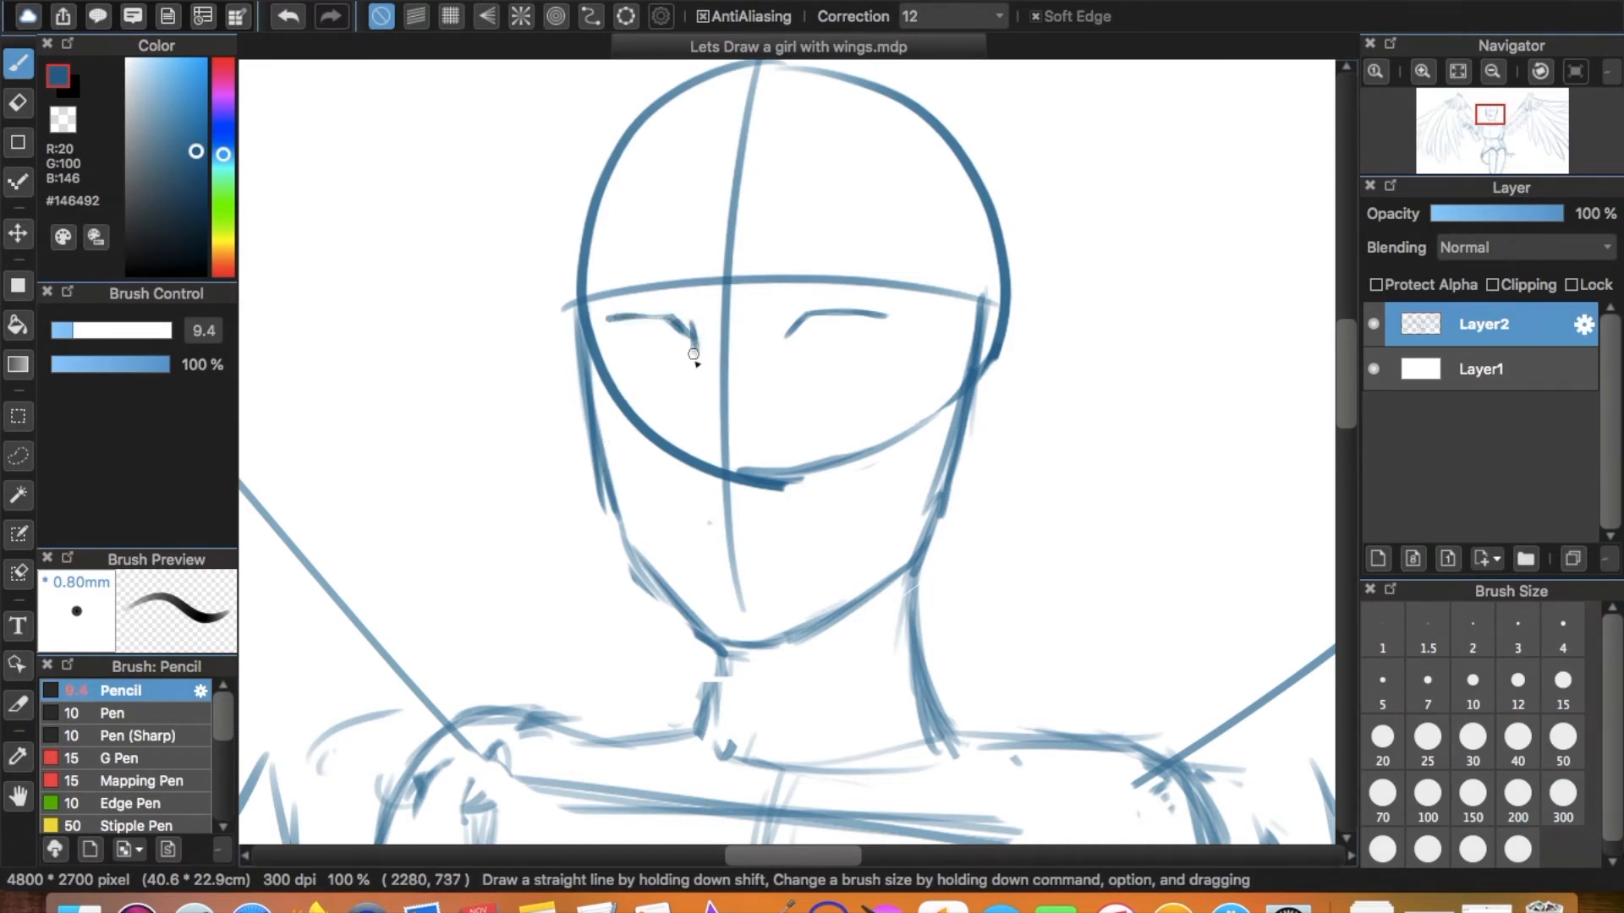
# Sketch the nose with short strokes for its tip and nostrils, and erase the face guide lines below the eye guide.
pyautogui.moveTo(674, 431); pyautogui.dragTo(723, 458)
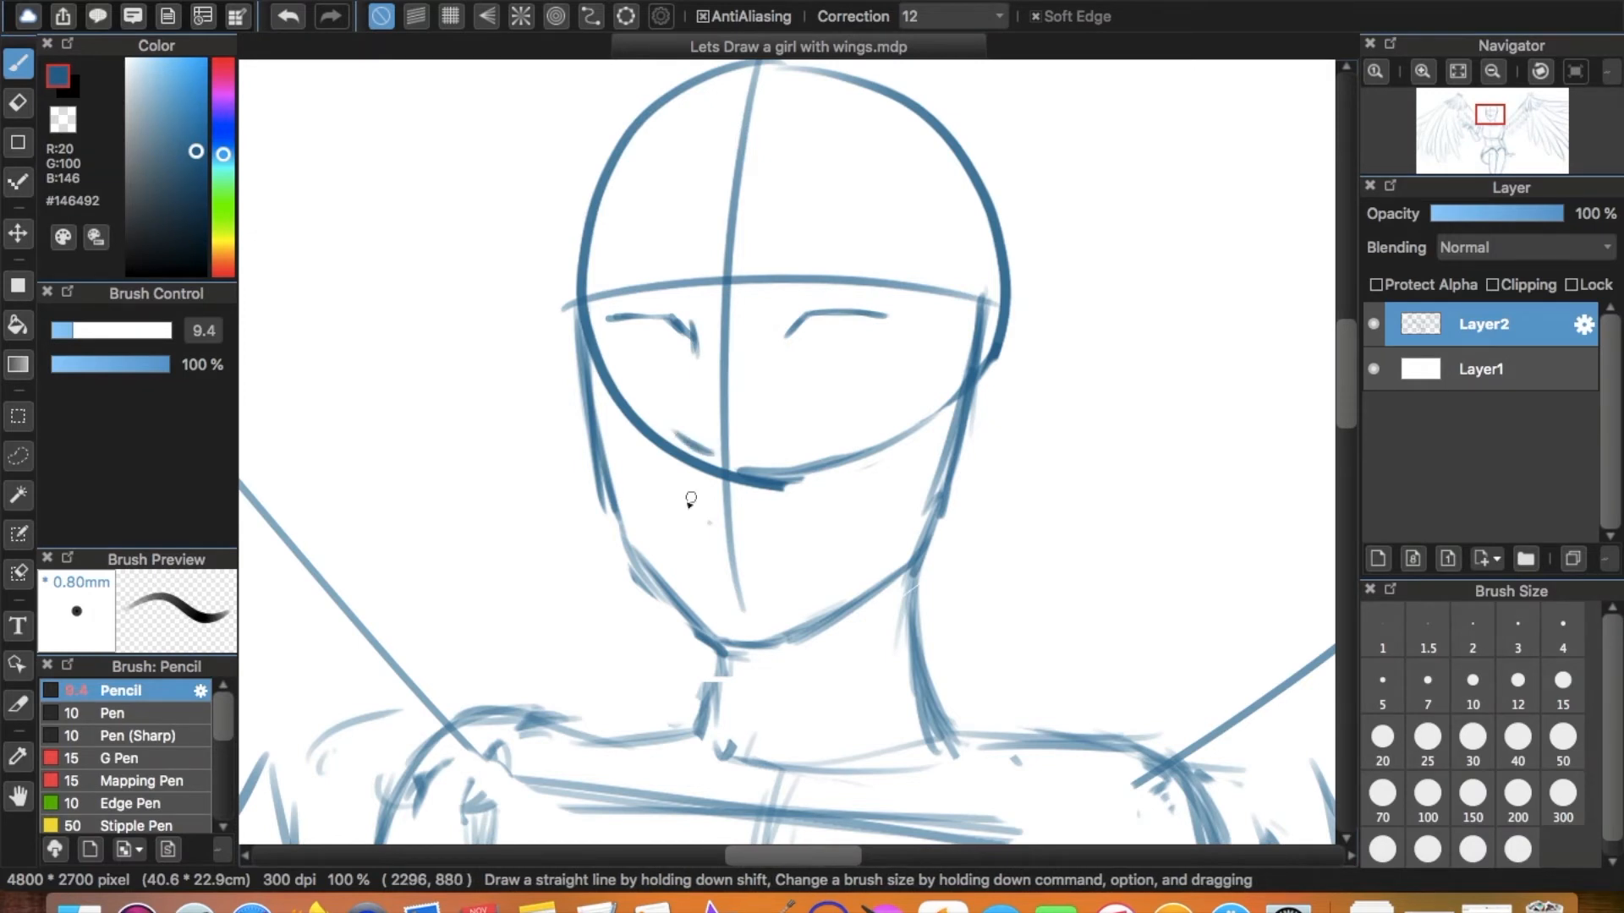
pyautogui.press('e')
pyautogui.moveTo(617, 372)
pyautogui.mouseDown()
pyautogui.moveTo(769, 469)
pyautogui.moveTo(852, 471)
pyautogui.moveTo(862, 460)
pyautogui.moveTo(810, 471)
pyautogui.moveTo(726, 308)
pyautogui.mouseUp()
pyautogui.press('b')
pyautogui.moveTo(667, 428)
pyautogui.mouseDown()
pyautogui.moveTo(704, 455)
pyautogui.moveTo(740, 440)
pyautogui.moveTo(698, 407)
pyautogui.mouseUp()
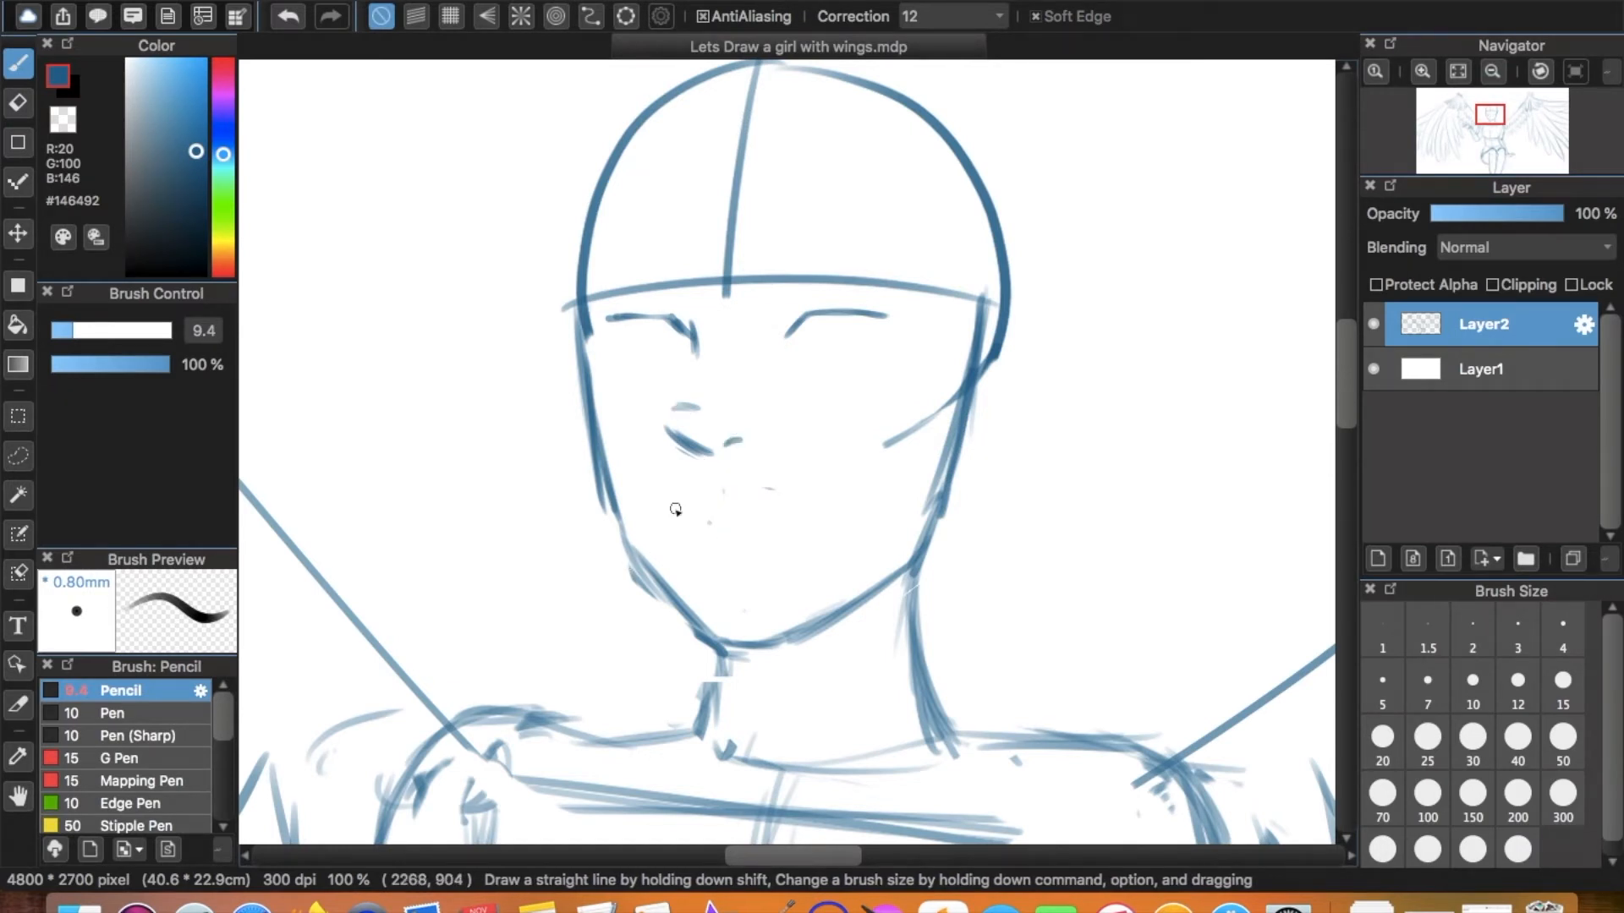
pyautogui.moveTo(668, 510)
pyautogui.mouseDown()
pyautogui.moveTo(739, 521)
pyautogui.moveTo(697, 479)
pyautogui.moveTo(717, 466)
pyautogui.mouseUp()
pyautogui.press('super+z')
pyautogui.press('super+z')
pyautogui.moveTo(703, 543); pyautogui.dragTo(699, 554)
pyautogui.press('super+z')
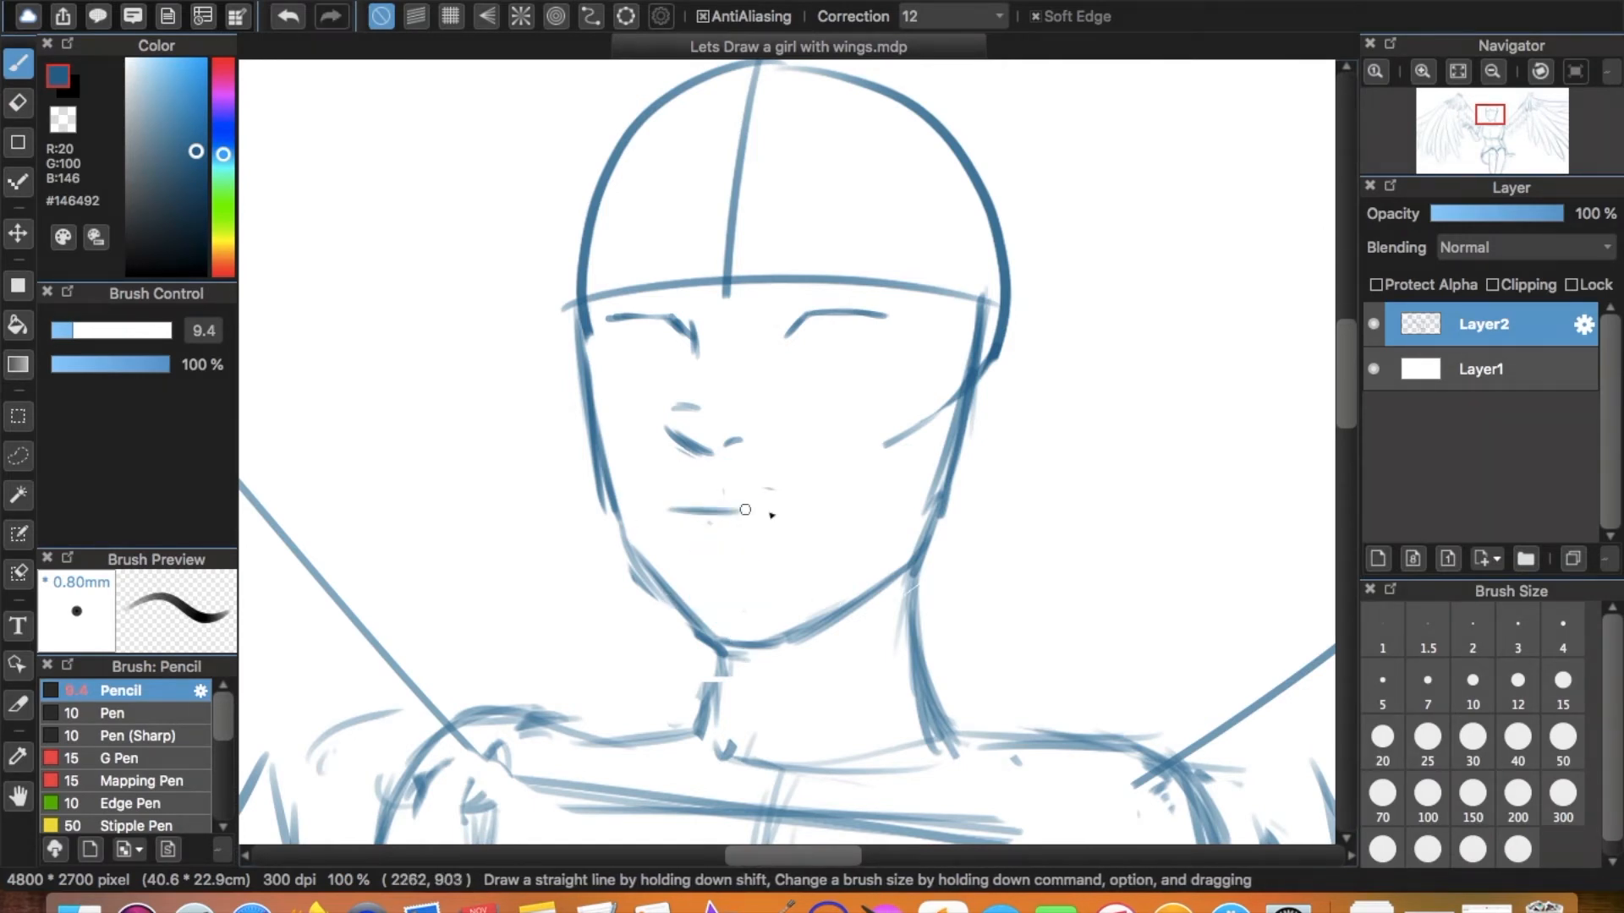
# Sketch the mouth as a long curved lip line with a short stroke above and another below it.
pyautogui.moveTo(673, 510); pyautogui.dragTo(782, 504)
pyautogui.moveTo(641, 499); pyautogui.dragTo(725, 547)
pyautogui.moveTo(686, 489)
pyautogui.mouseDown()
pyautogui.moveTo(727, 488)
pyautogui.moveTo(768, 581)
pyautogui.moveTo(743, 471)
pyautogui.moveTo(706, 468)
pyautogui.mouseUp()
# Lasso the mouth and move it slightly down towards the chin, then clear the selection.
pyautogui.press('l')
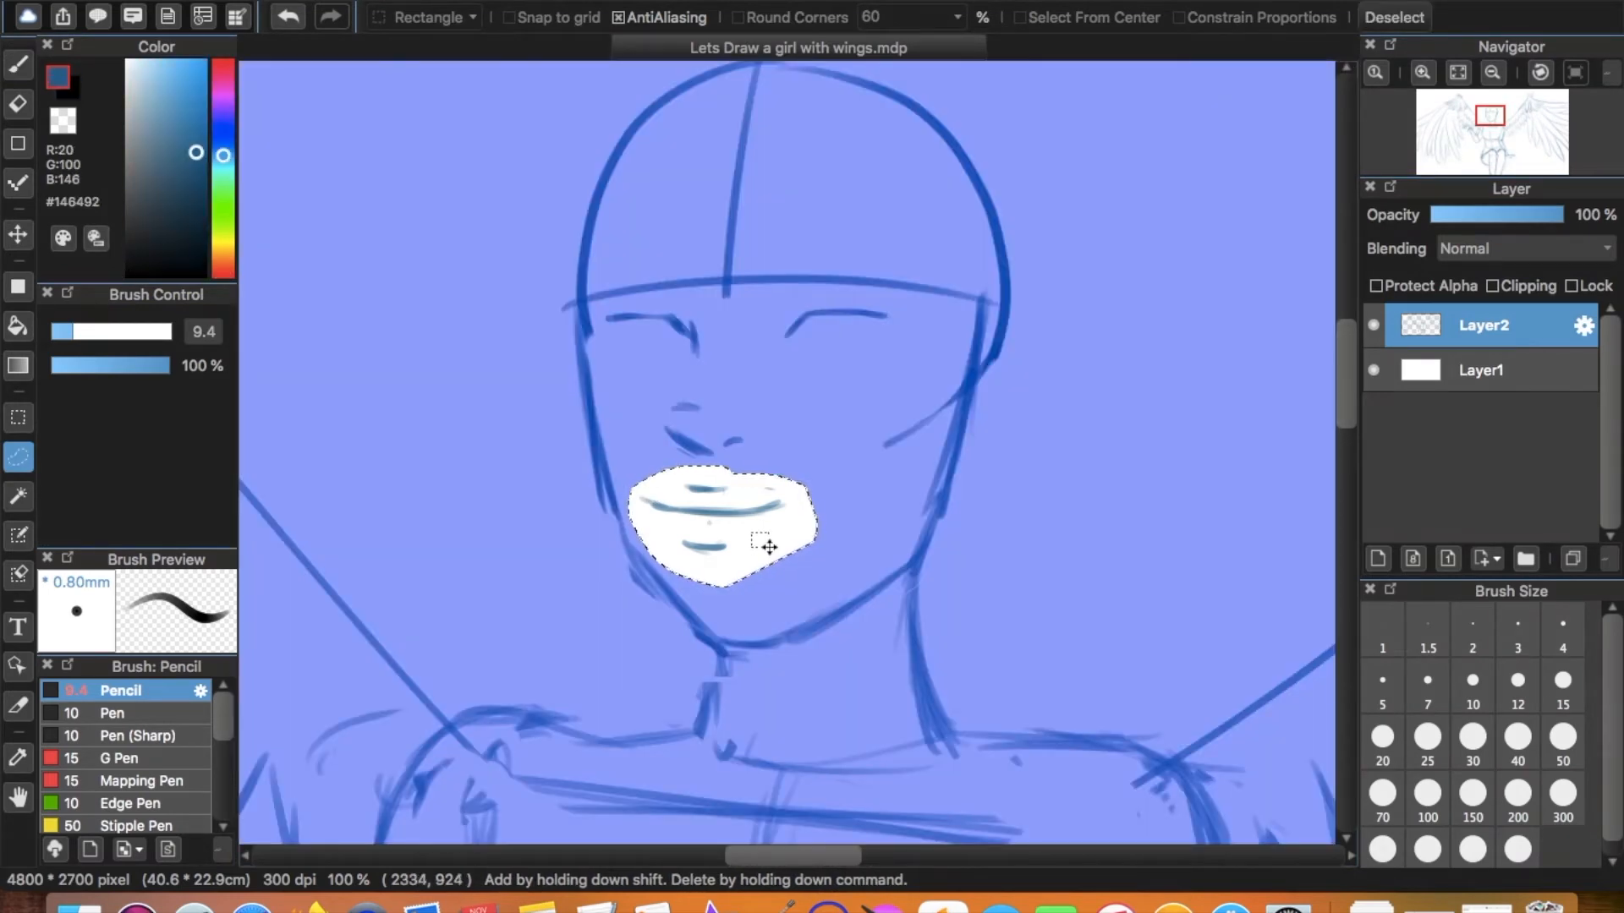
pyautogui.press('super+t')
pyautogui.moveTo(739, 479); pyautogui.dragTo(758, 500)
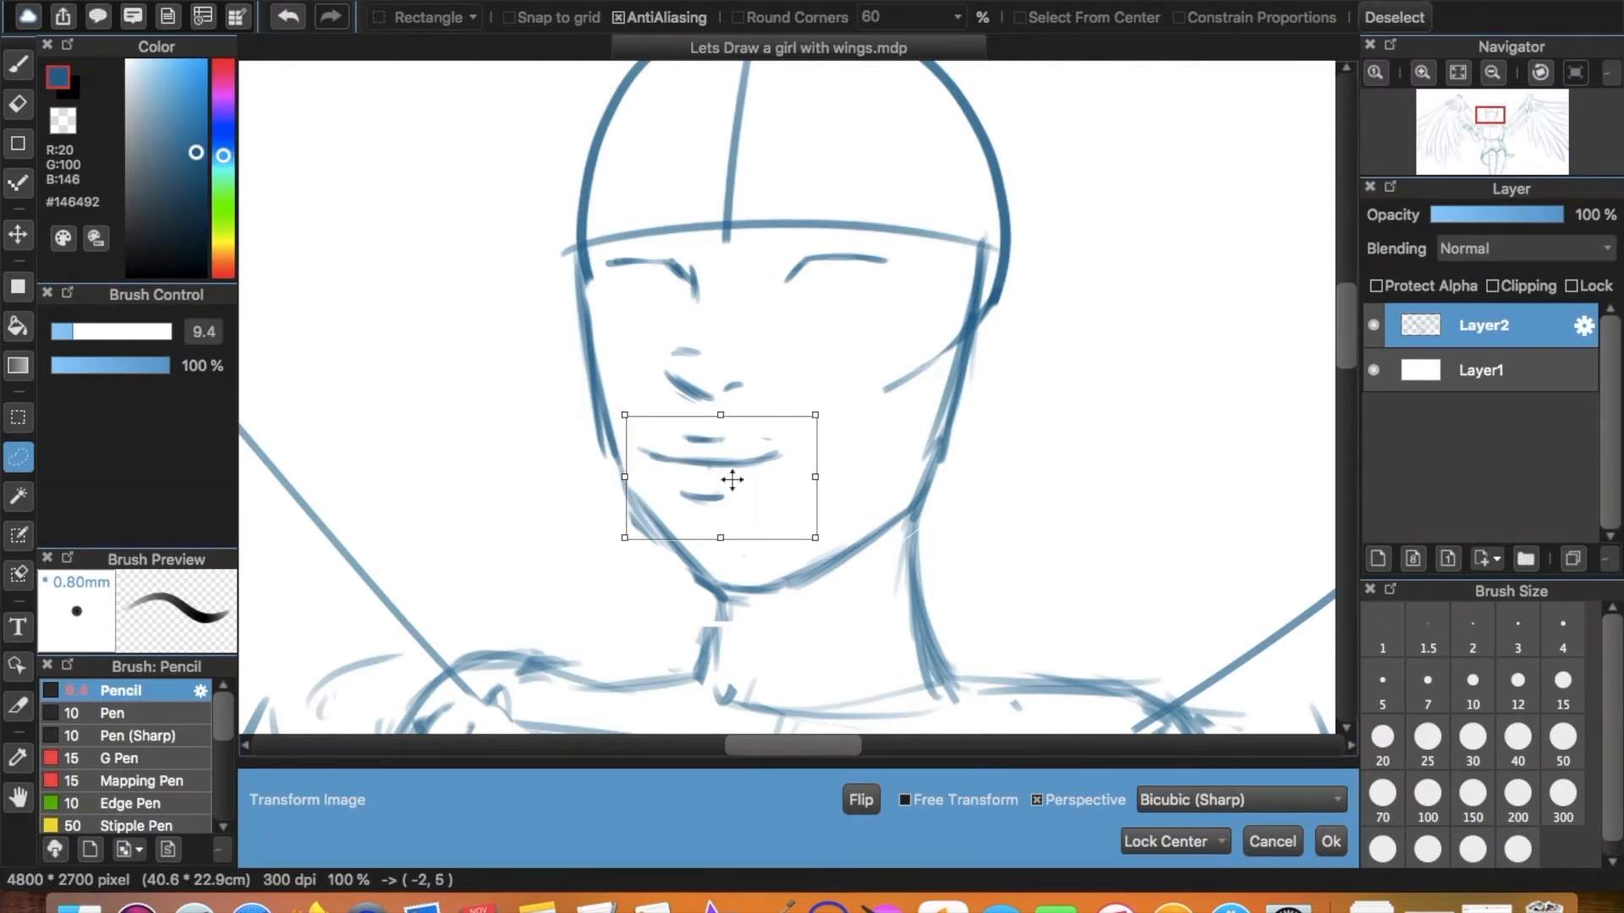
pyautogui.press('Return')
pyautogui.press('super+d')
# Thicken the outer lash corners of both eyes and add short lower lid lines beneath them.
pyautogui.press('b')
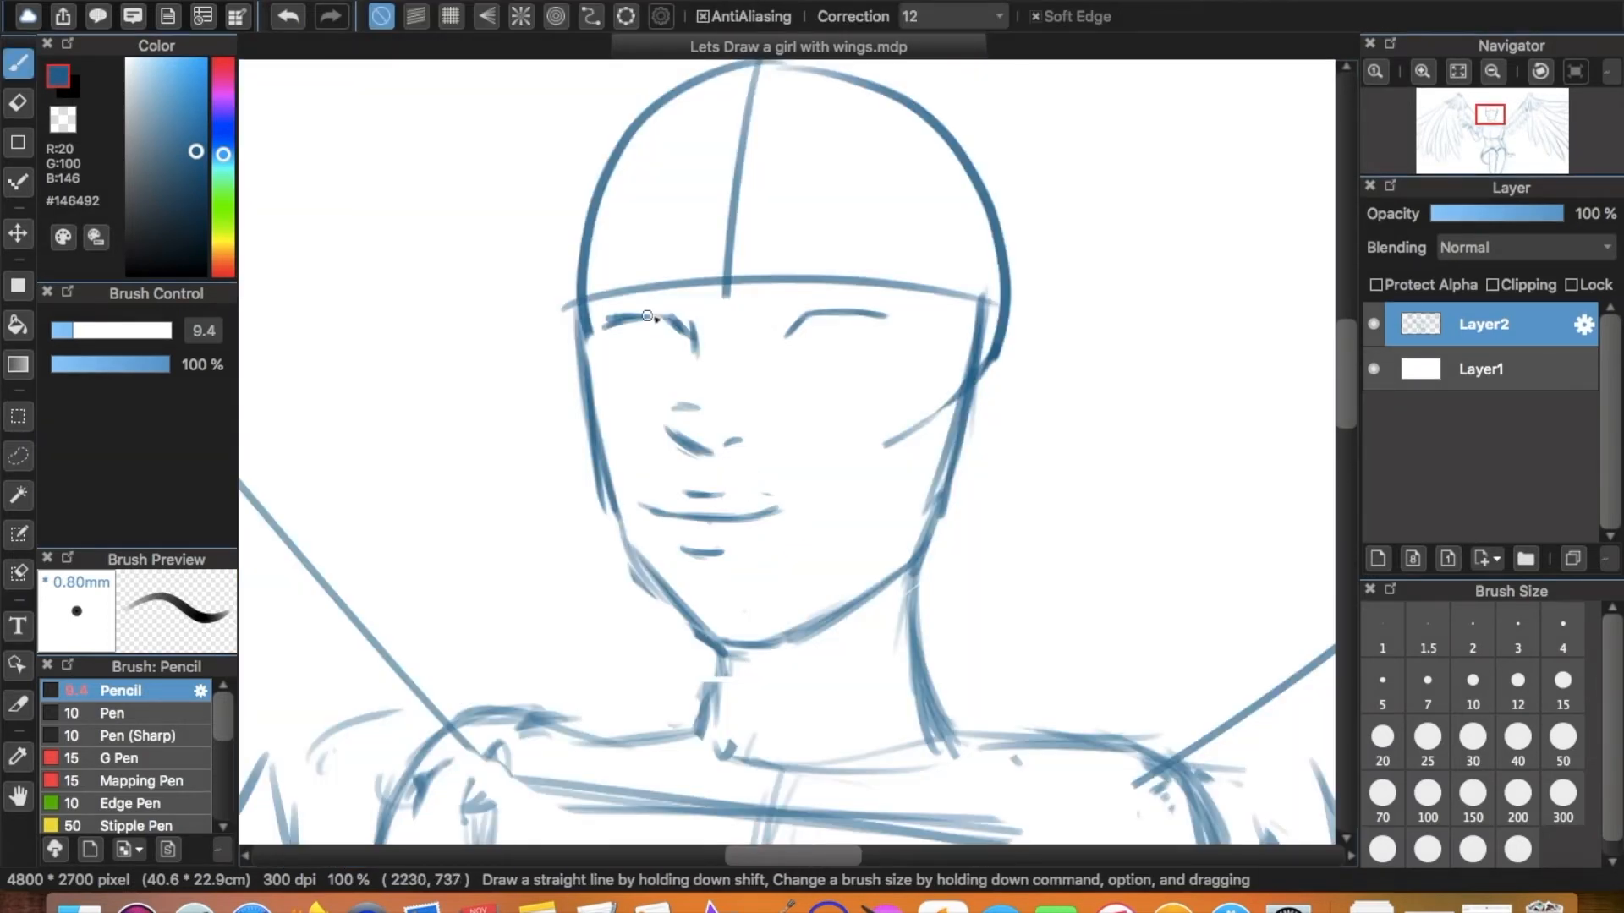
pyautogui.moveTo(652, 316); pyautogui.dragTo(616, 329)
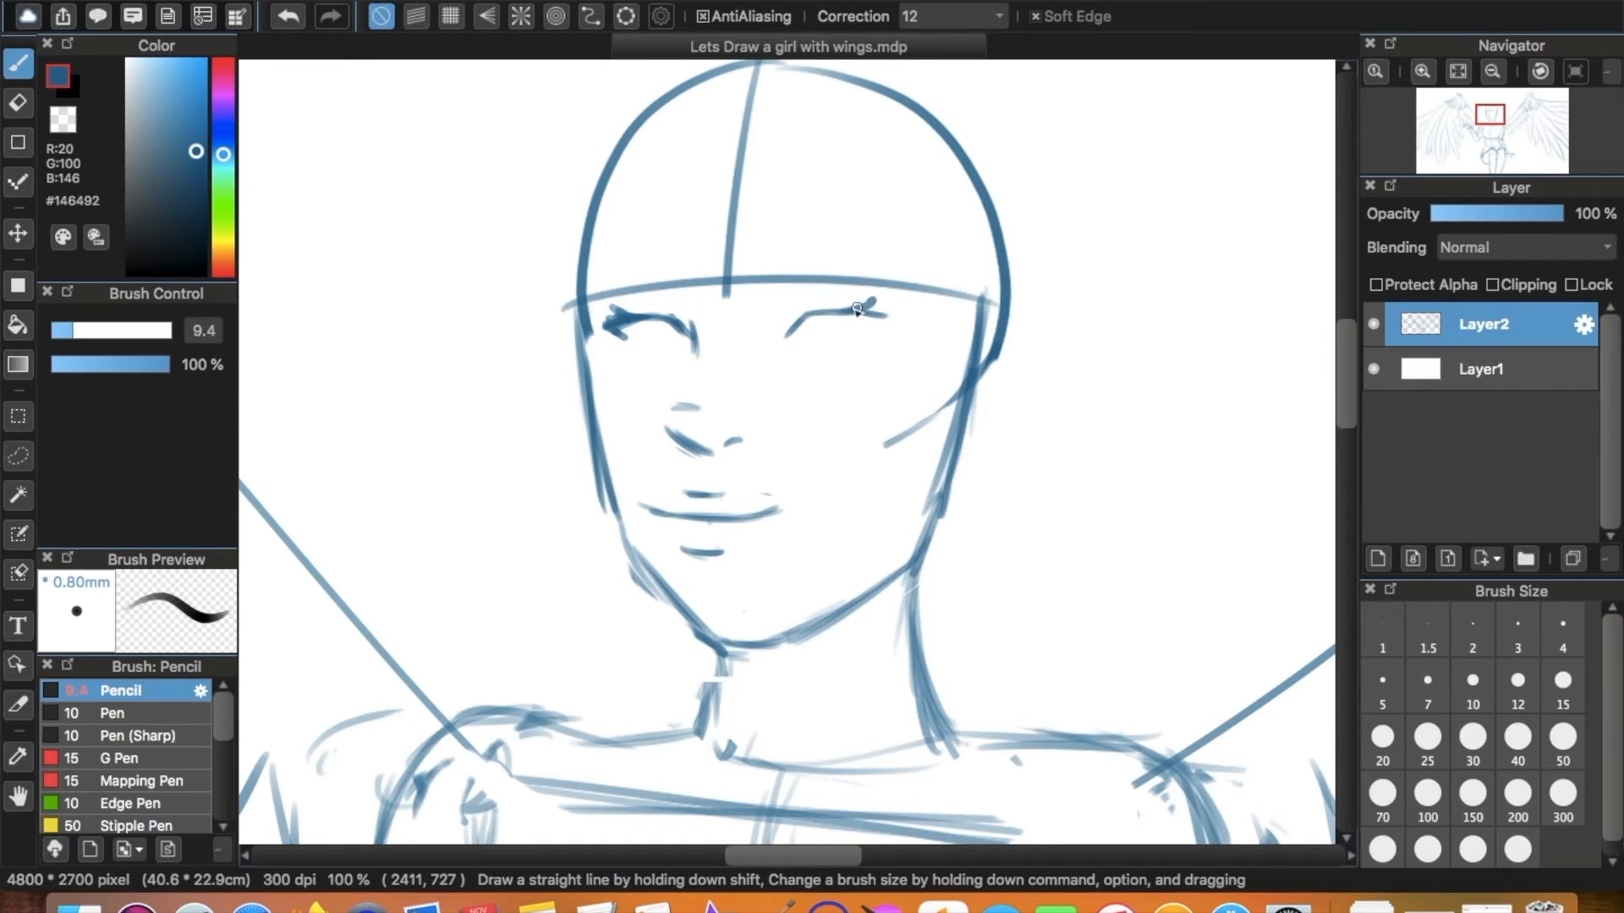
pyautogui.moveTo(846, 310); pyautogui.dragTo(888, 318)
pyautogui.moveTo(796, 356); pyautogui.dragTo(844, 356)
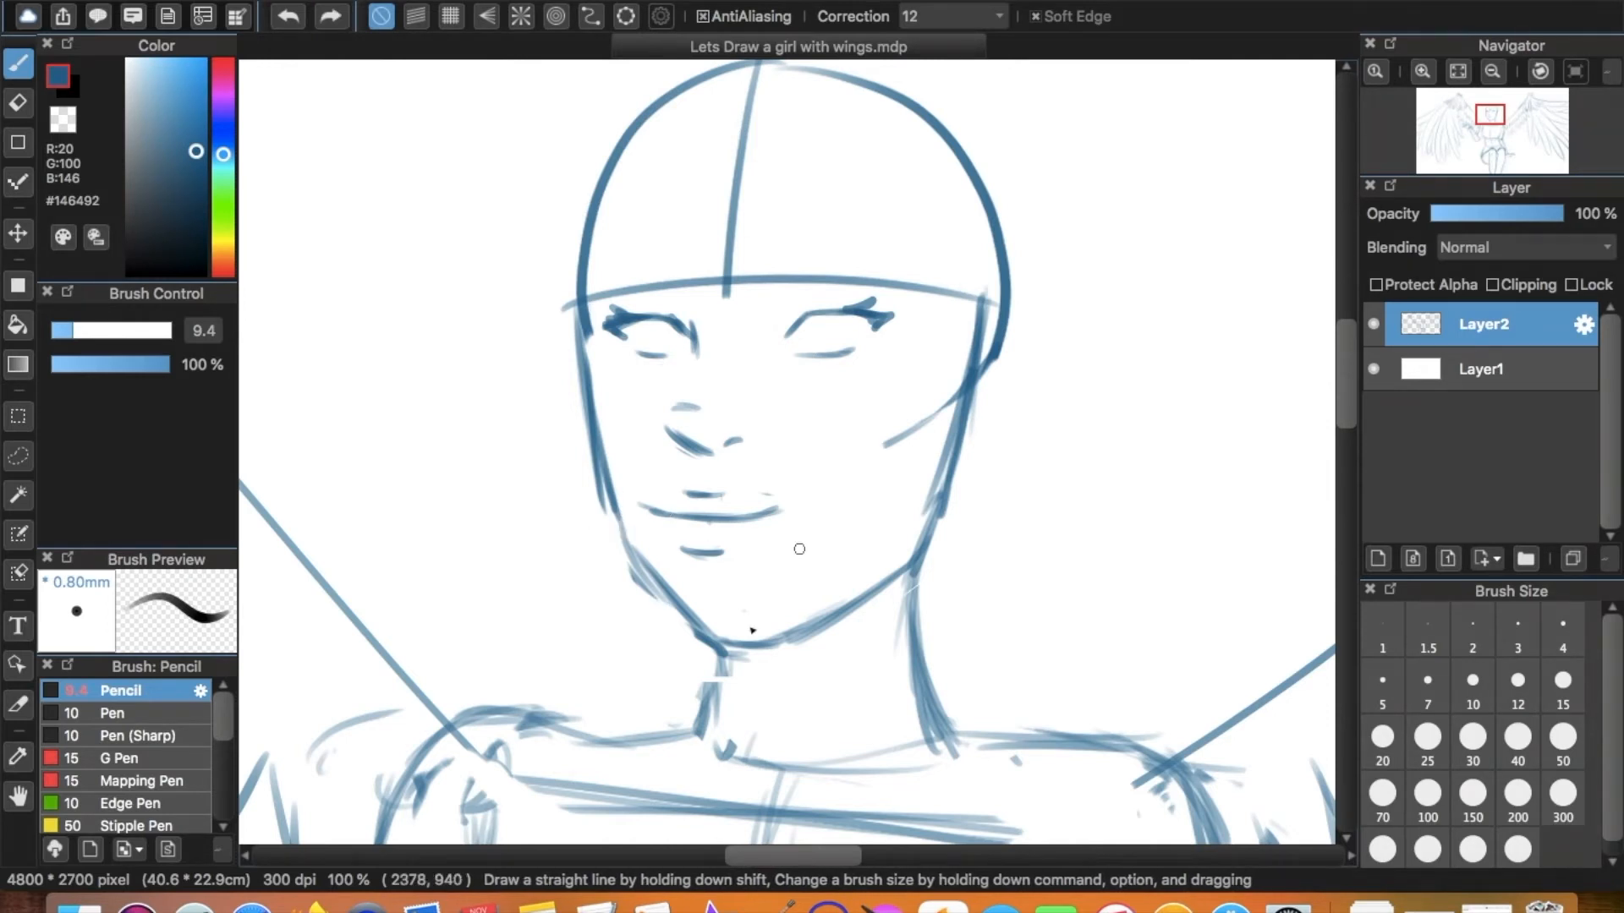
# Redraw the face's left contour from the eye down past the cheek and erase the old outline beside it.
pyautogui.moveTo(603, 341); pyautogui.dragTo(590, 302)
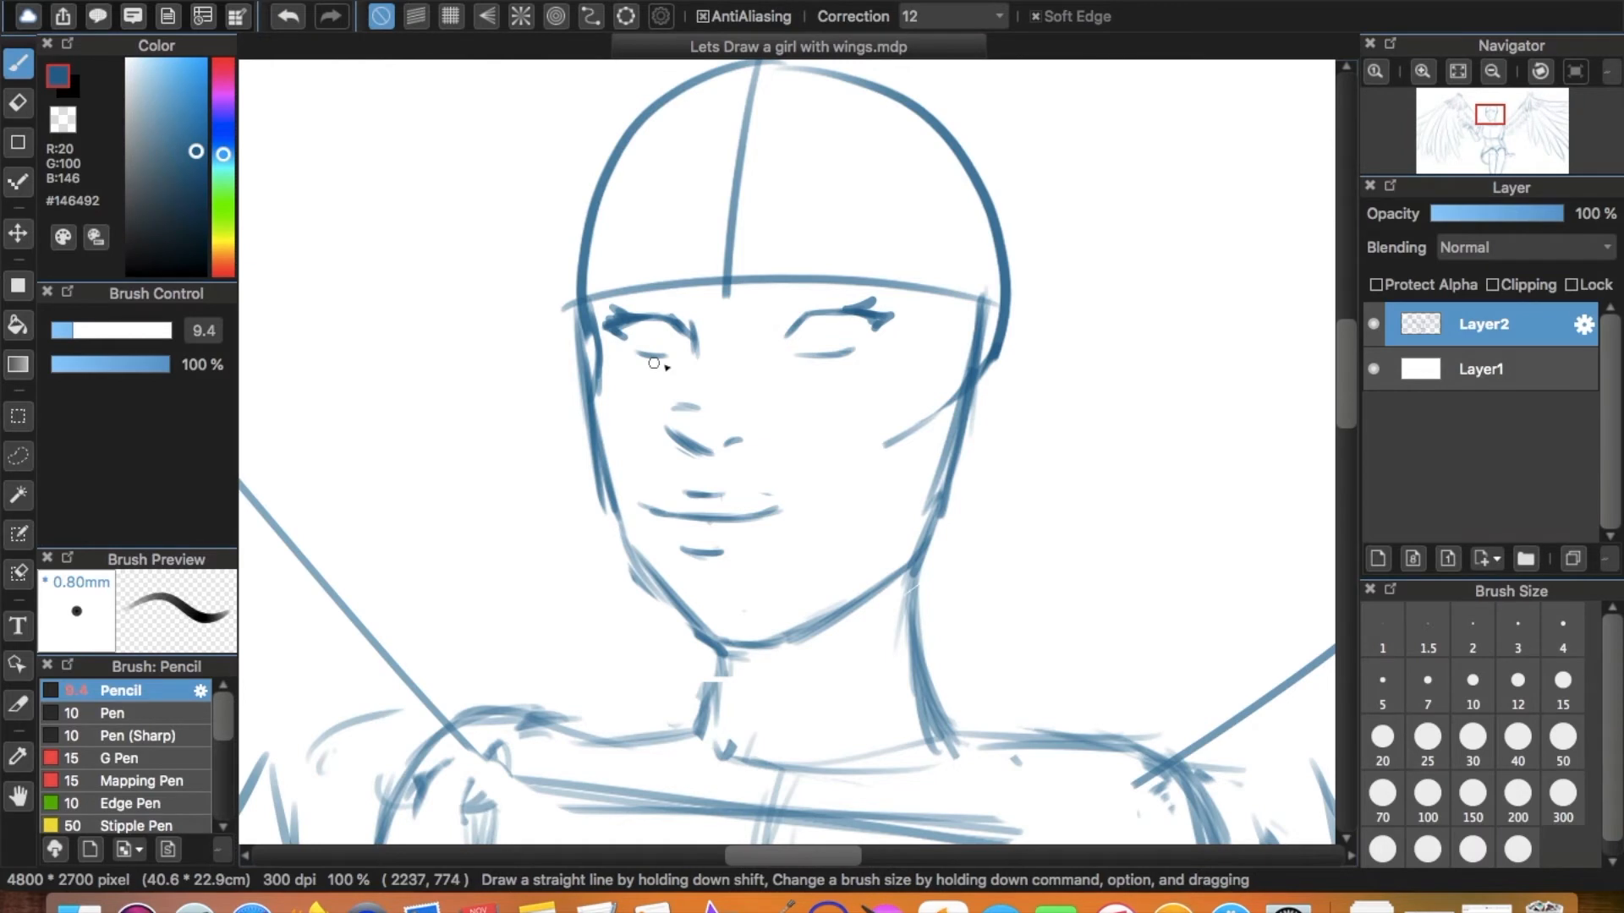
pyautogui.moveTo(966, 309); pyautogui.dragTo(931, 323)
pyautogui.press('super+z')
pyautogui.moveTo(609, 329)
pyautogui.mouseDown()
pyautogui.moveTo(594, 431)
pyautogui.moveTo(610, 507)
pyautogui.mouseUp()
pyautogui.press('super+z')
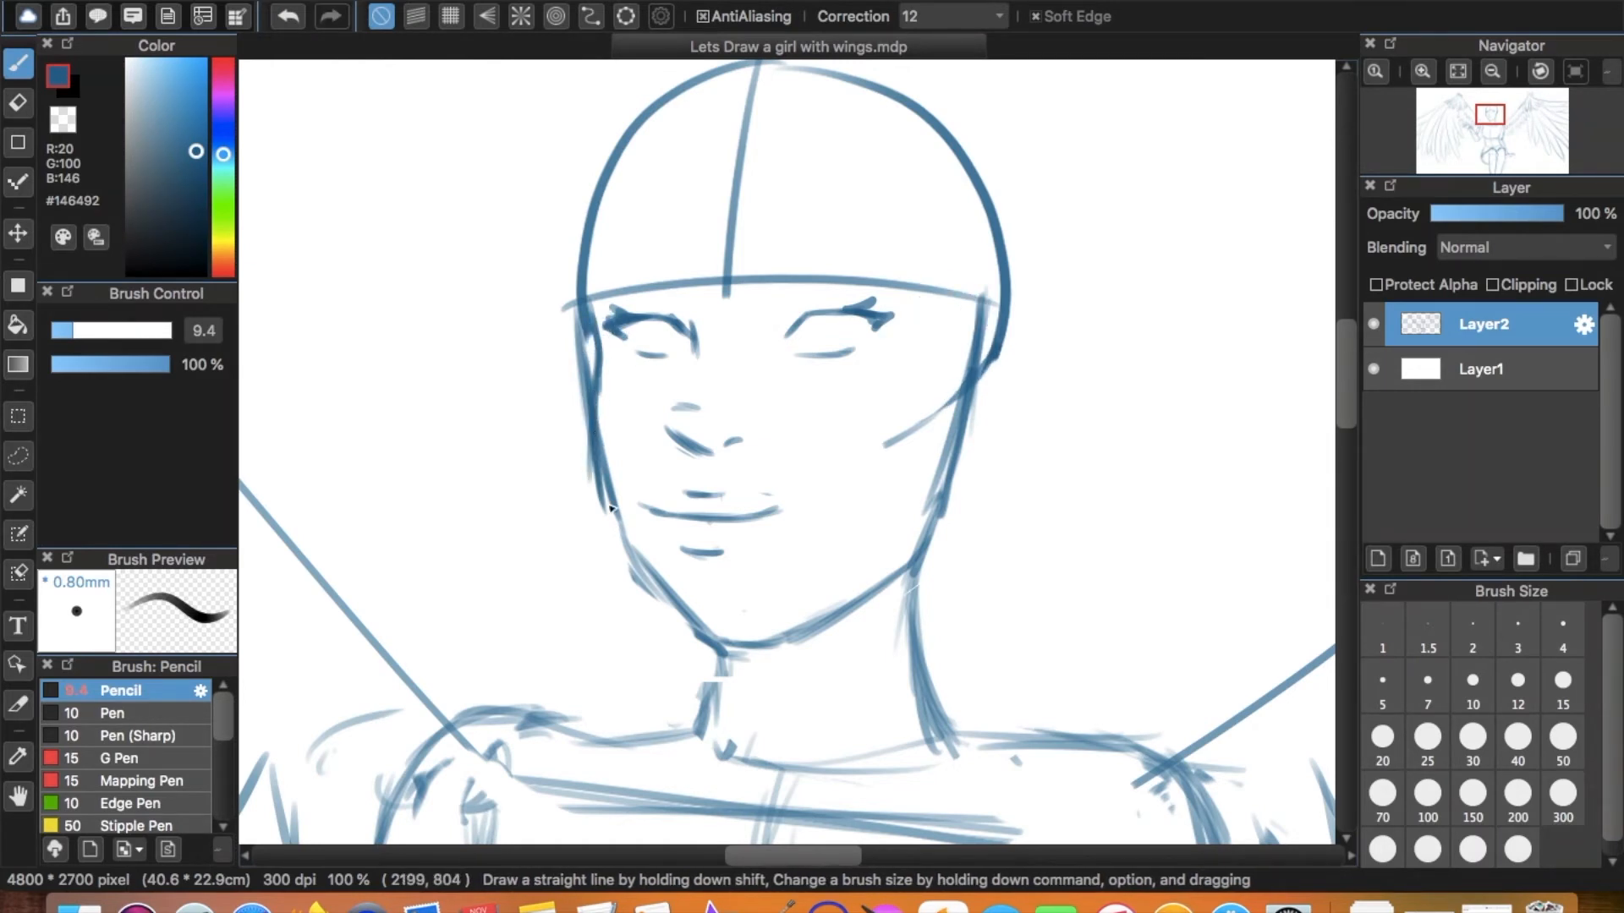
pyautogui.moveTo(595, 441); pyautogui.dragTo(617, 541)
pyautogui.press('e')
pyautogui.moveTo(578, 348); pyautogui.dragTo(583, 484)
pyautogui.moveTo(603, 455); pyautogui.dragTo(616, 510)
pyautogui.press('b')
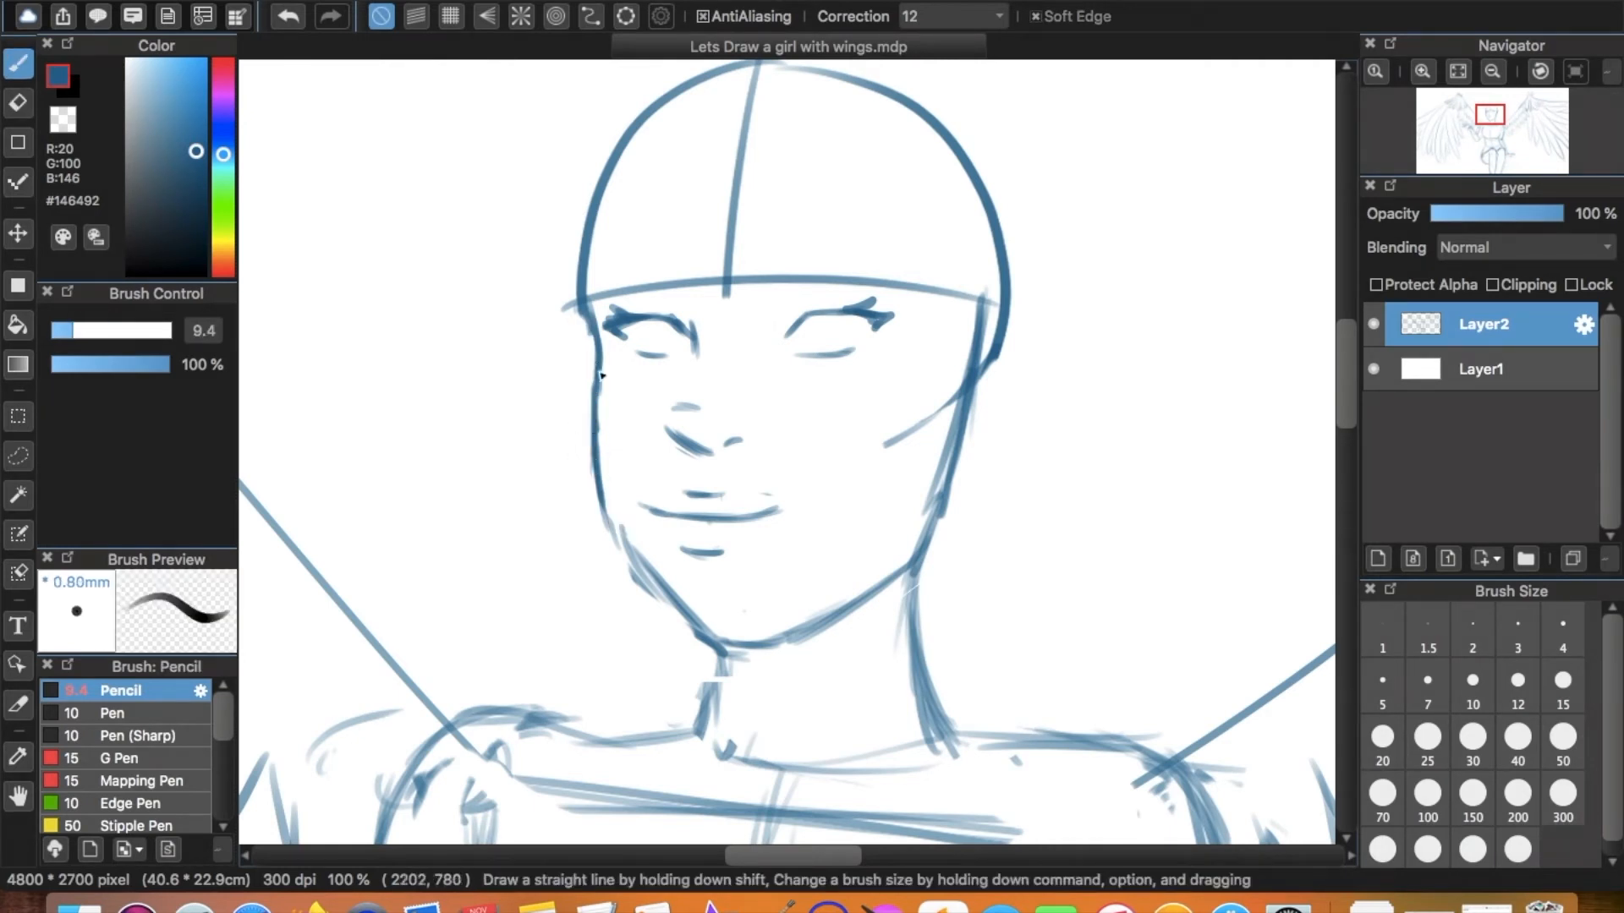
# Draw a fuller left jaw line curving from the cheek down towards the chin.
pyautogui.moveTo(601, 447)
pyautogui.mouseDown()
pyautogui.moveTo(630, 562)
pyautogui.moveTo(666, 615)
pyautogui.mouseUp()
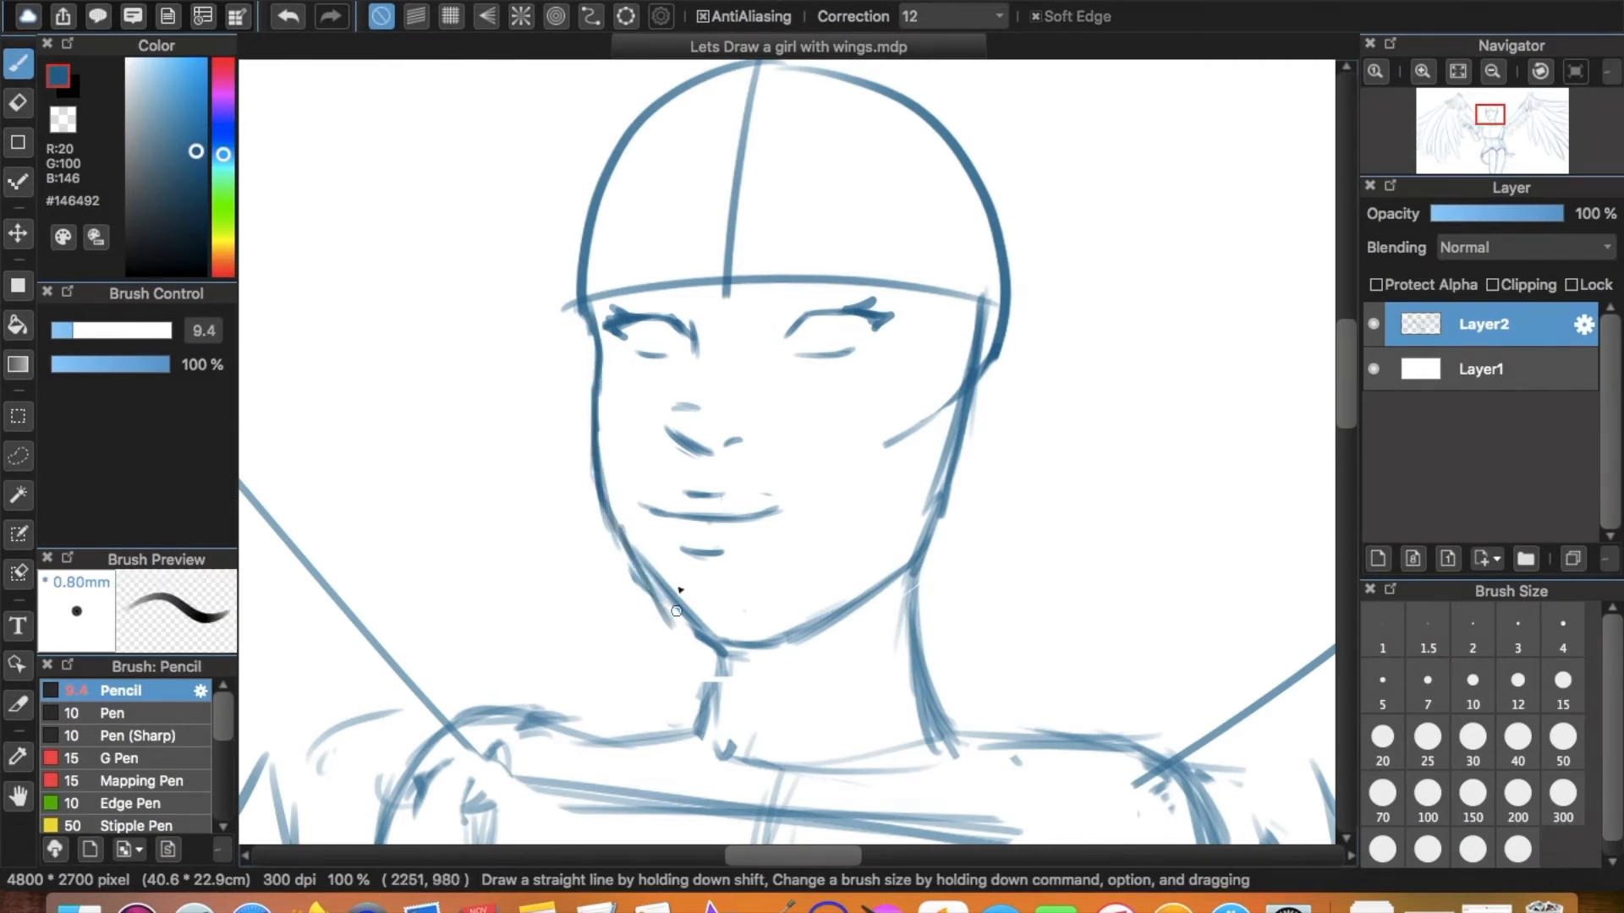
pyautogui.moveTo(703, 362); pyautogui.dragTo(720, 633)
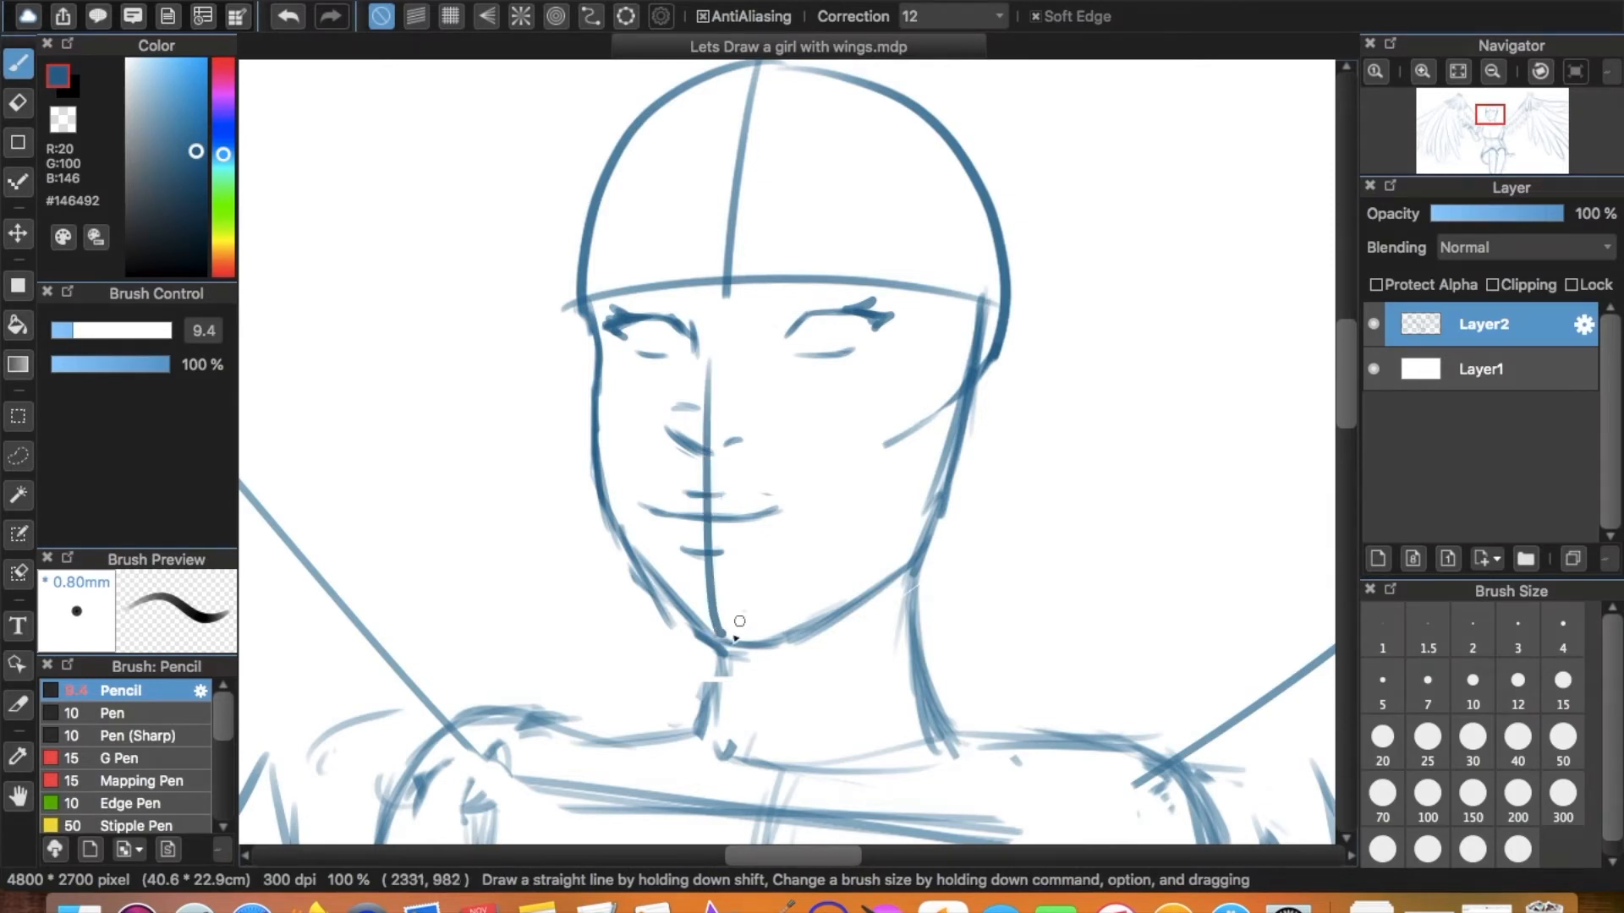
pyautogui.press('super+z')
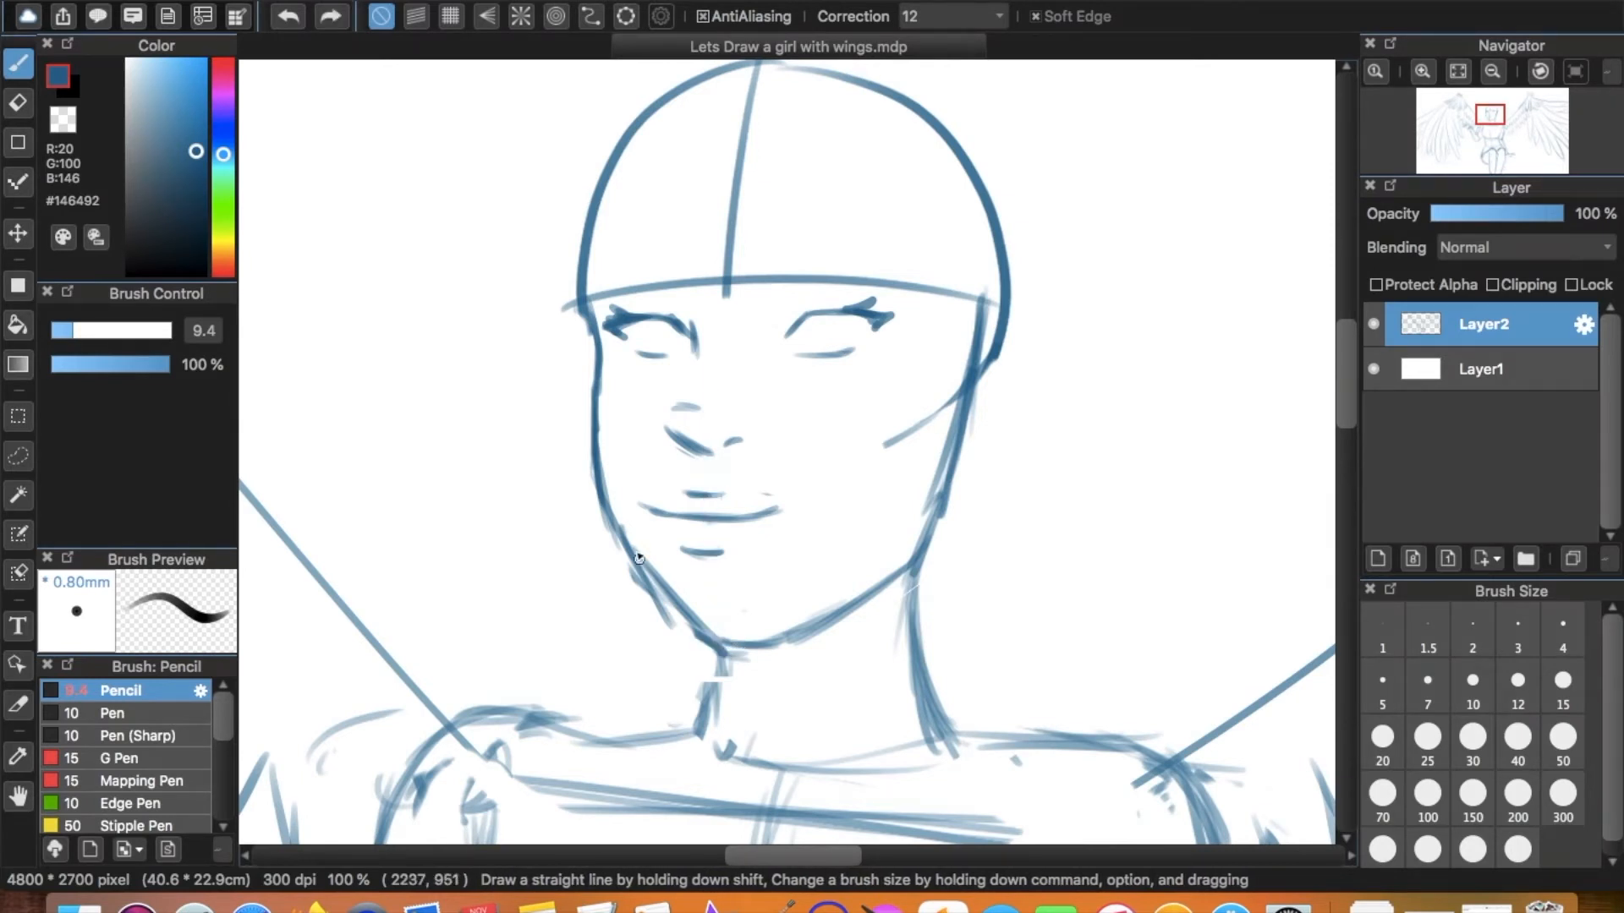
pyautogui.moveTo(629, 539); pyautogui.dragTo(678, 628)
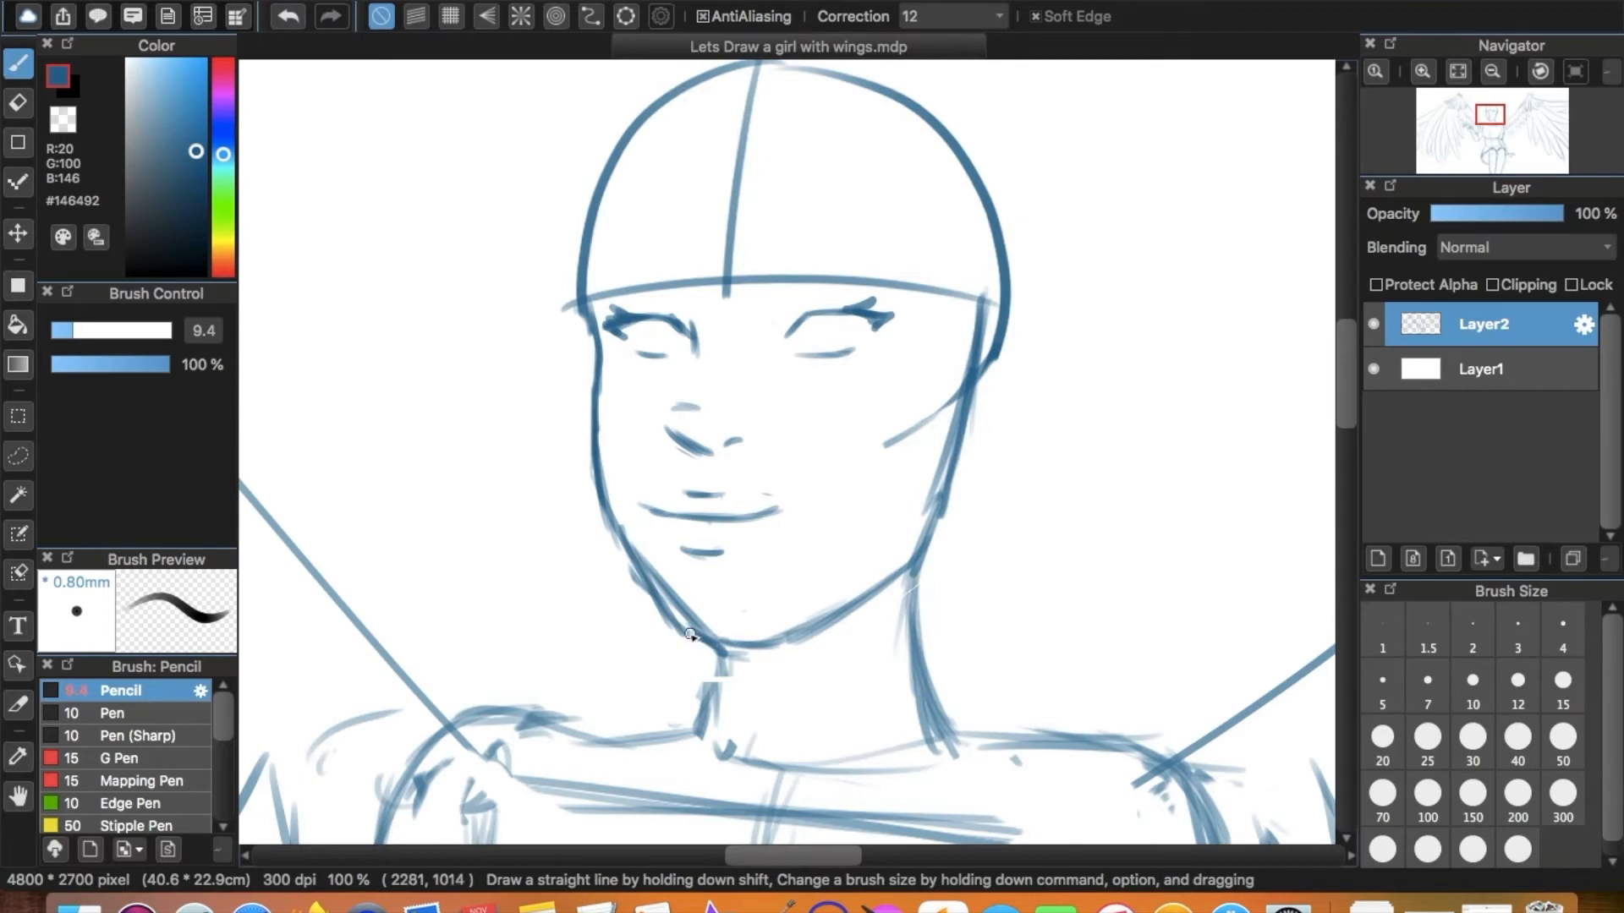
# Erase the old pointed chin line and redraw the chin as a short, flatter stroke joined to the left jaw.
pyautogui.press('e')
pyautogui.moveTo(689, 617)
pyautogui.mouseDown()
pyautogui.moveTo(763, 645)
pyautogui.moveTo(817, 634)
pyautogui.moveTo(727, 648)
pyautogui.moveTo(734, 635)
pyautogui.moveTo(713, 633)
pyautogui.moveTo(854, 623)
pyautogui.mouseUp()
pyautogui.press('b')
pyautogui.press('e')
pyautogui.press('b')
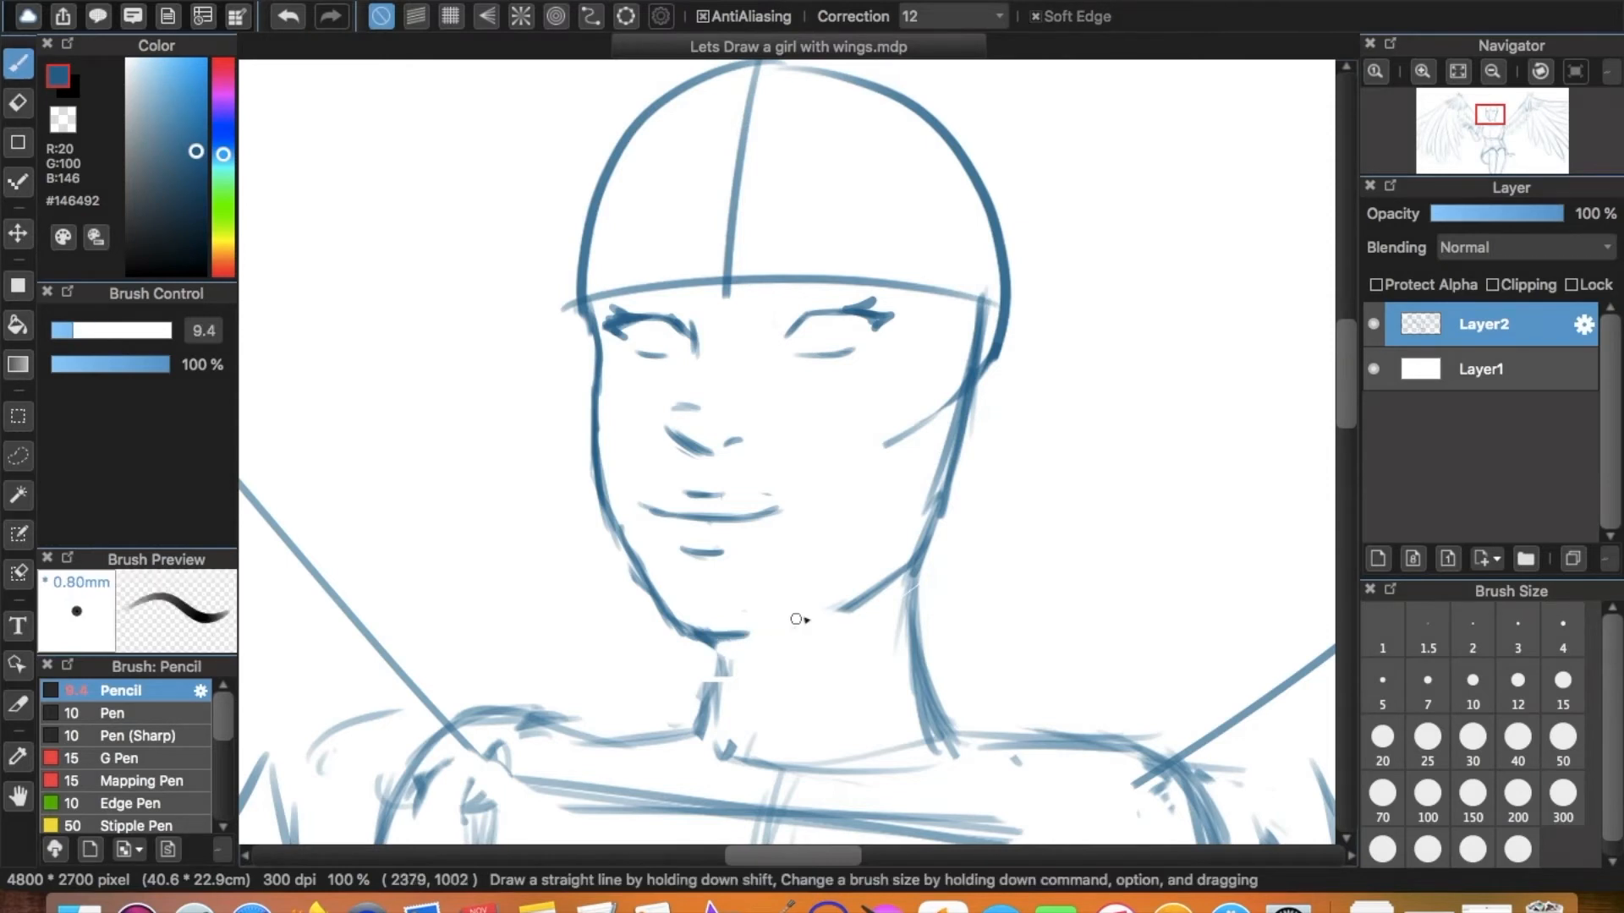
# Erase the leftover head circle arc on the right cheek and darken the right jaw line.
pyautogui.press('e')
pyautogui.moveTo(890, 452); pyautogui.dragTo(931, 417)
pyautogui.press('b')
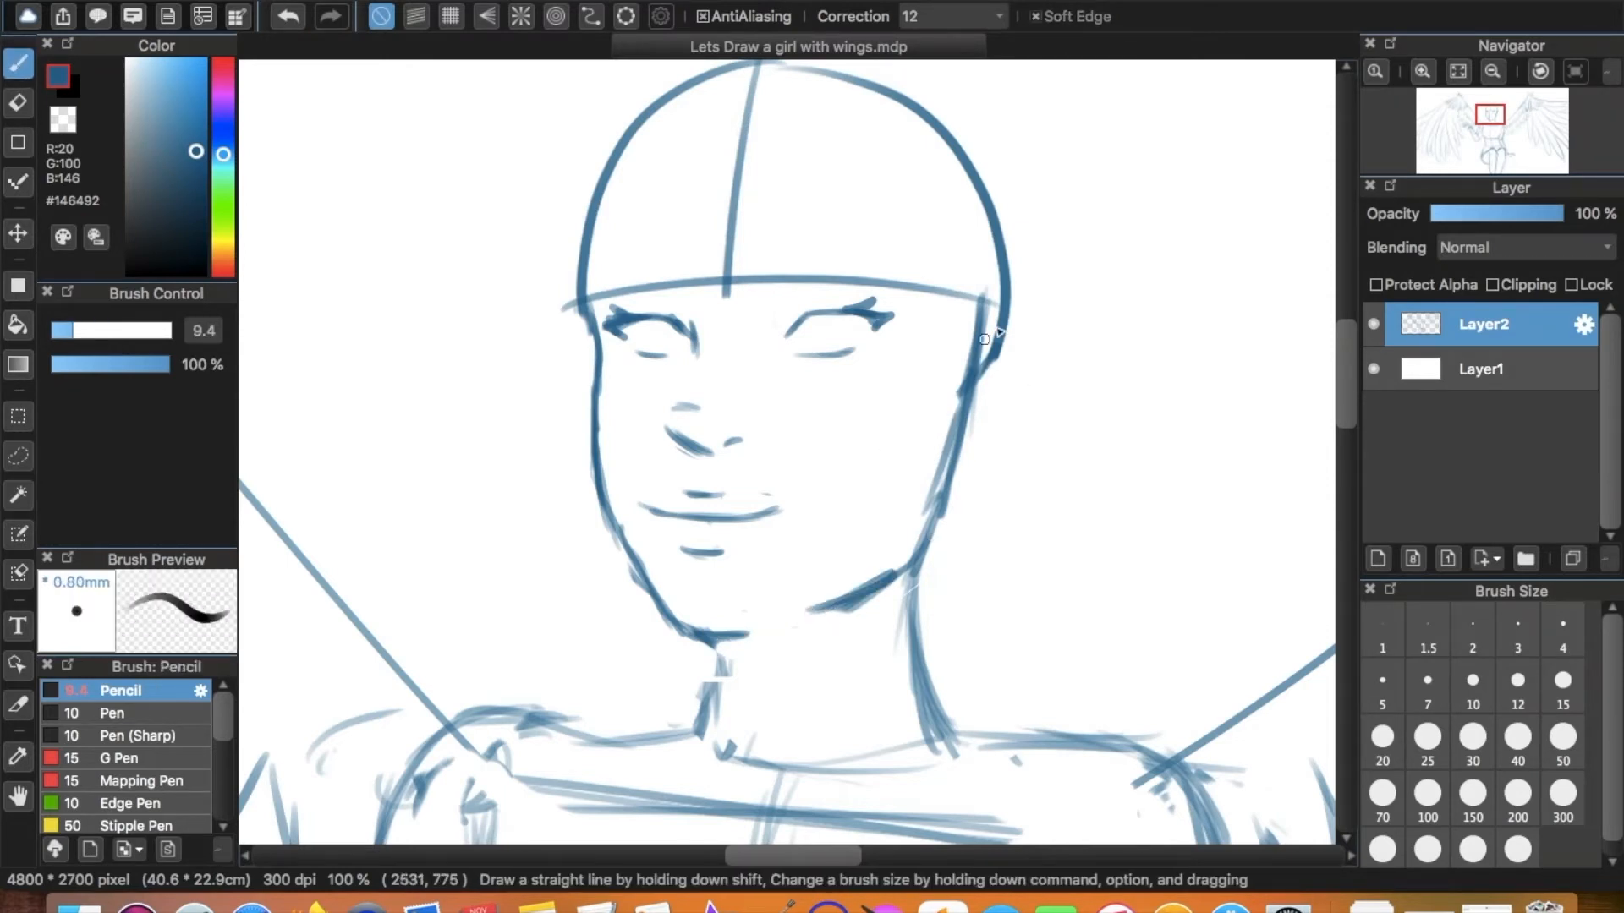
# Draw the ear on the right side of the head and erase the head outline crossing it.
pyautogui.moveTo(1004, 328)
pyautogui.mouseDown()
pyautogui.moveTo(1024, 357)
pyautogui.moveTo(968, 471)
pyautogui.mouseUp()
pyautogui.press('e')
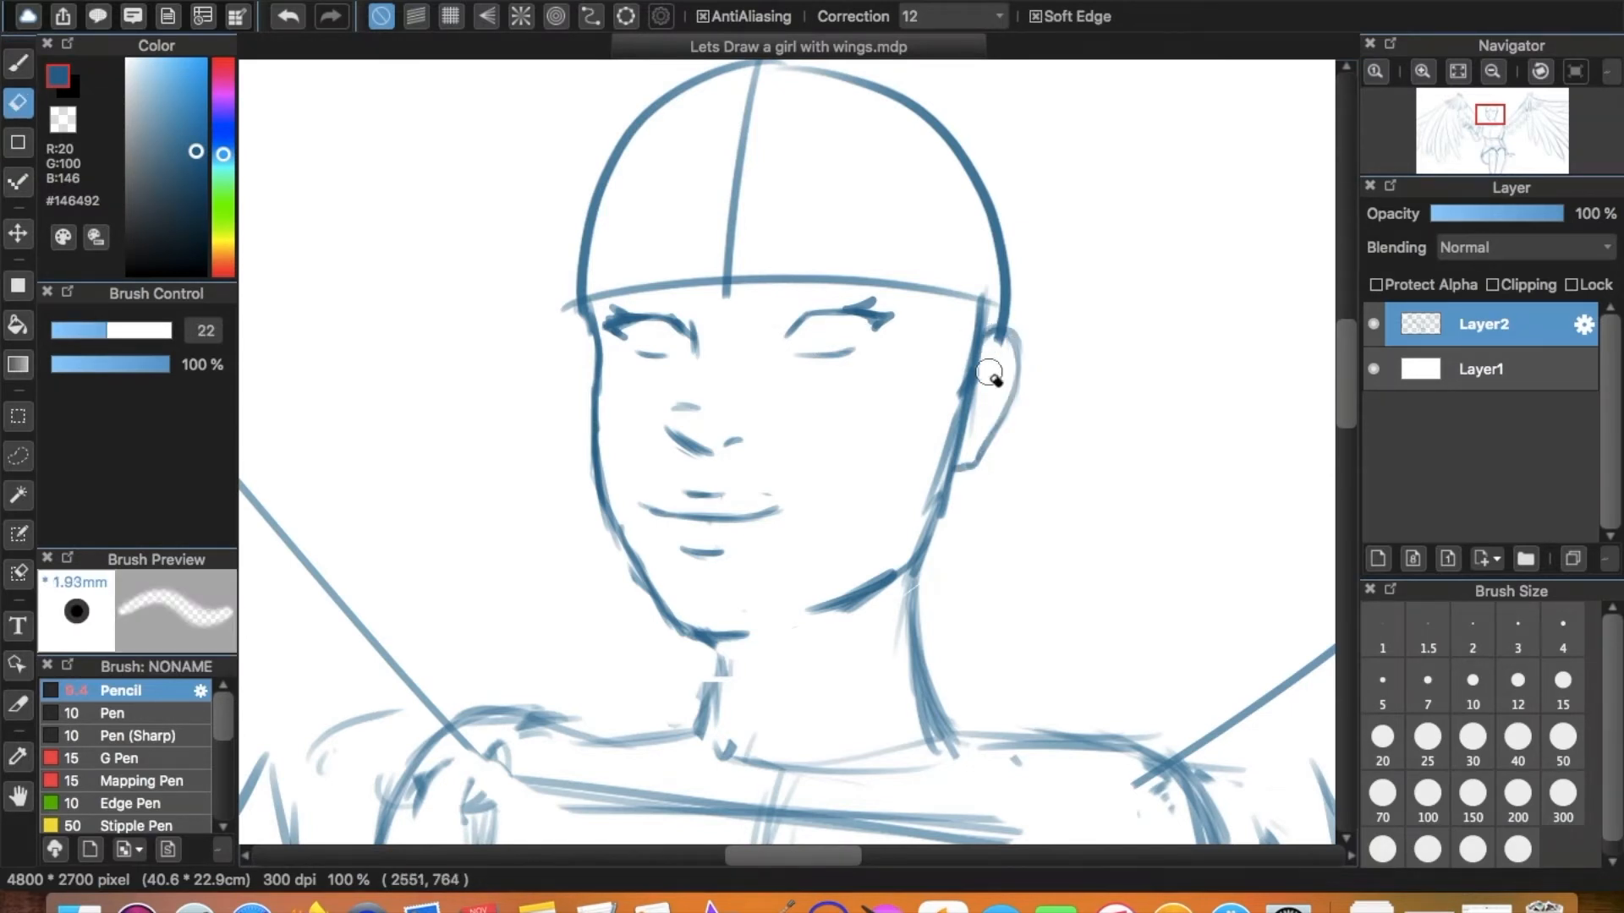
pyautogui.press('b')
# Lasso the nose and move it slightly to the left.
pyautogui.press('l')
pyautogui.moveTo(677, 380)
pyautogui.mouseDown()
pyautogui.moveTo(662, 452)
pyautogui.moveTo(734, 472)
pyautogui.moveTo(737, 382)
pyautogui.moveTo(675, 379)
pyautogui.mouseUp()
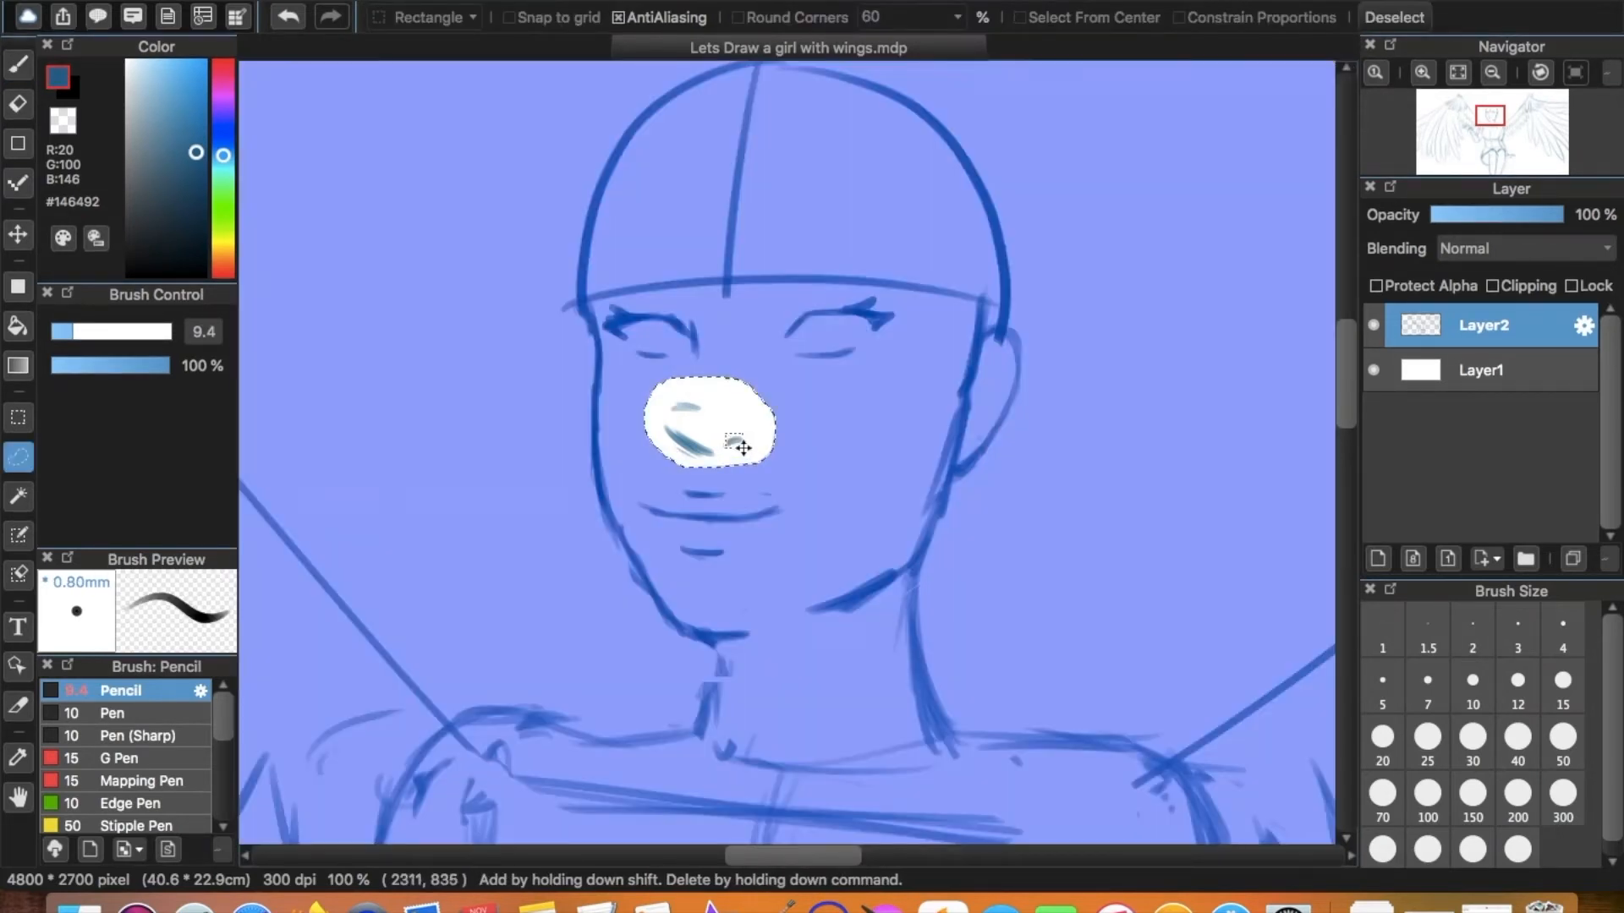
pyautogui.press('super+t')
pyautogui.moveTo(736, 396); pyautogui.dragTo(736, 398)
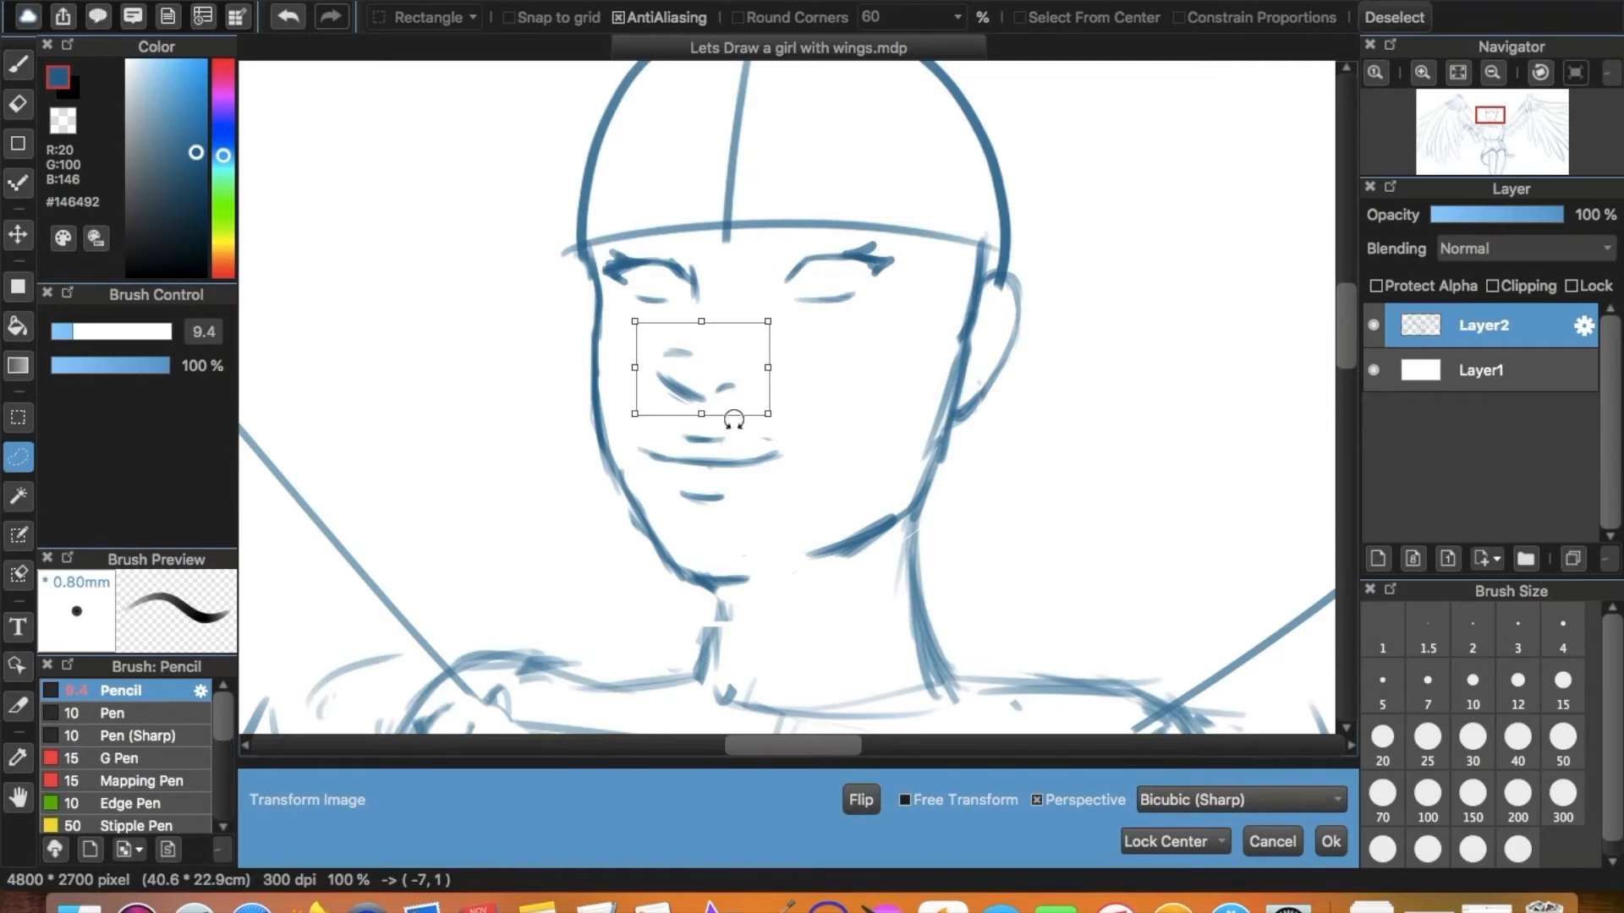
pyautogui.press('Return')
# Draw round irises in both eyes between the upper and lower lids.
pyautogui.press('b')
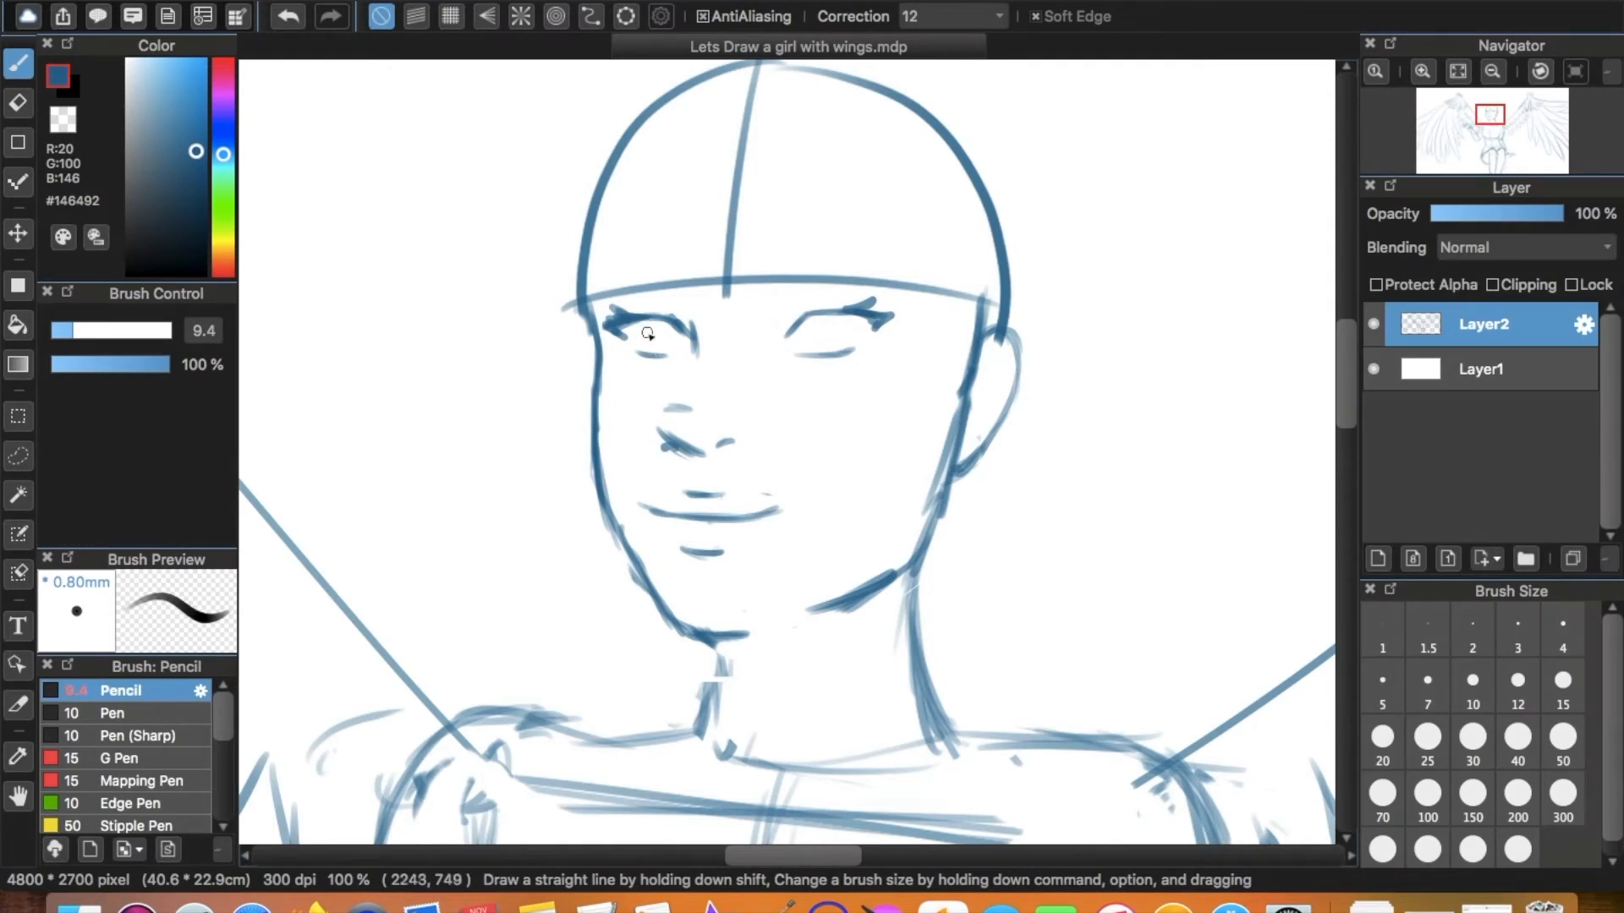
pyautogui.moveTo(642, 324); pyautogui.dragTo(656, 348)
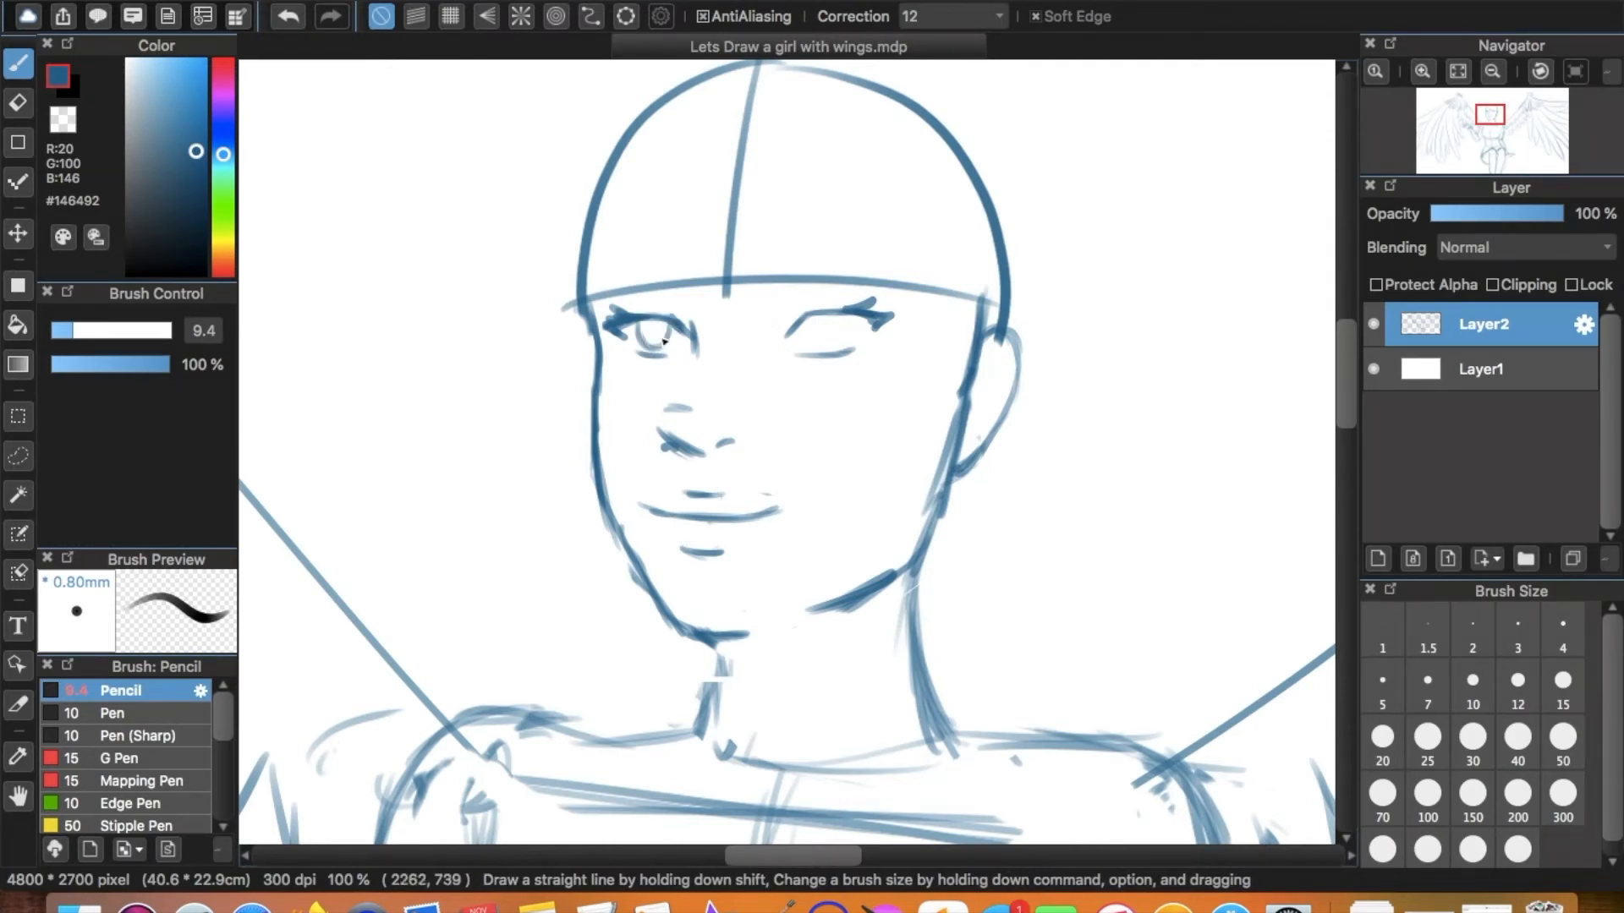
pyautogui.moveTo(810, 321); pyautogui.dragTo(818, 348)
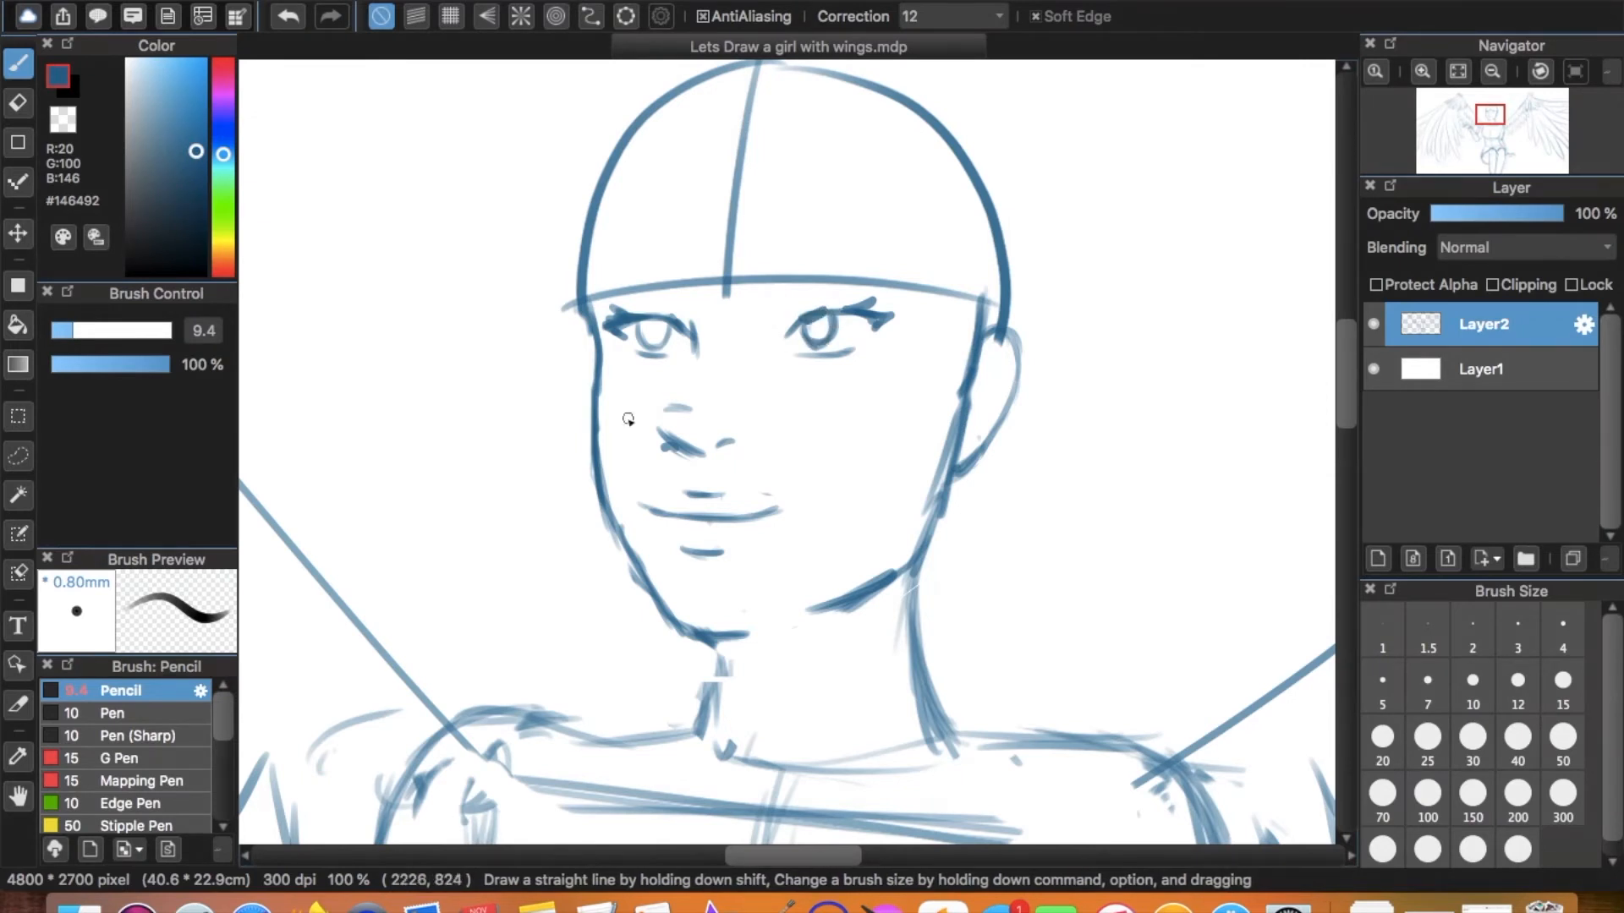
# Lasso the right eye and move it closer to the nose, and shift both eyes slightly to the left.
pyautogui.press('l')
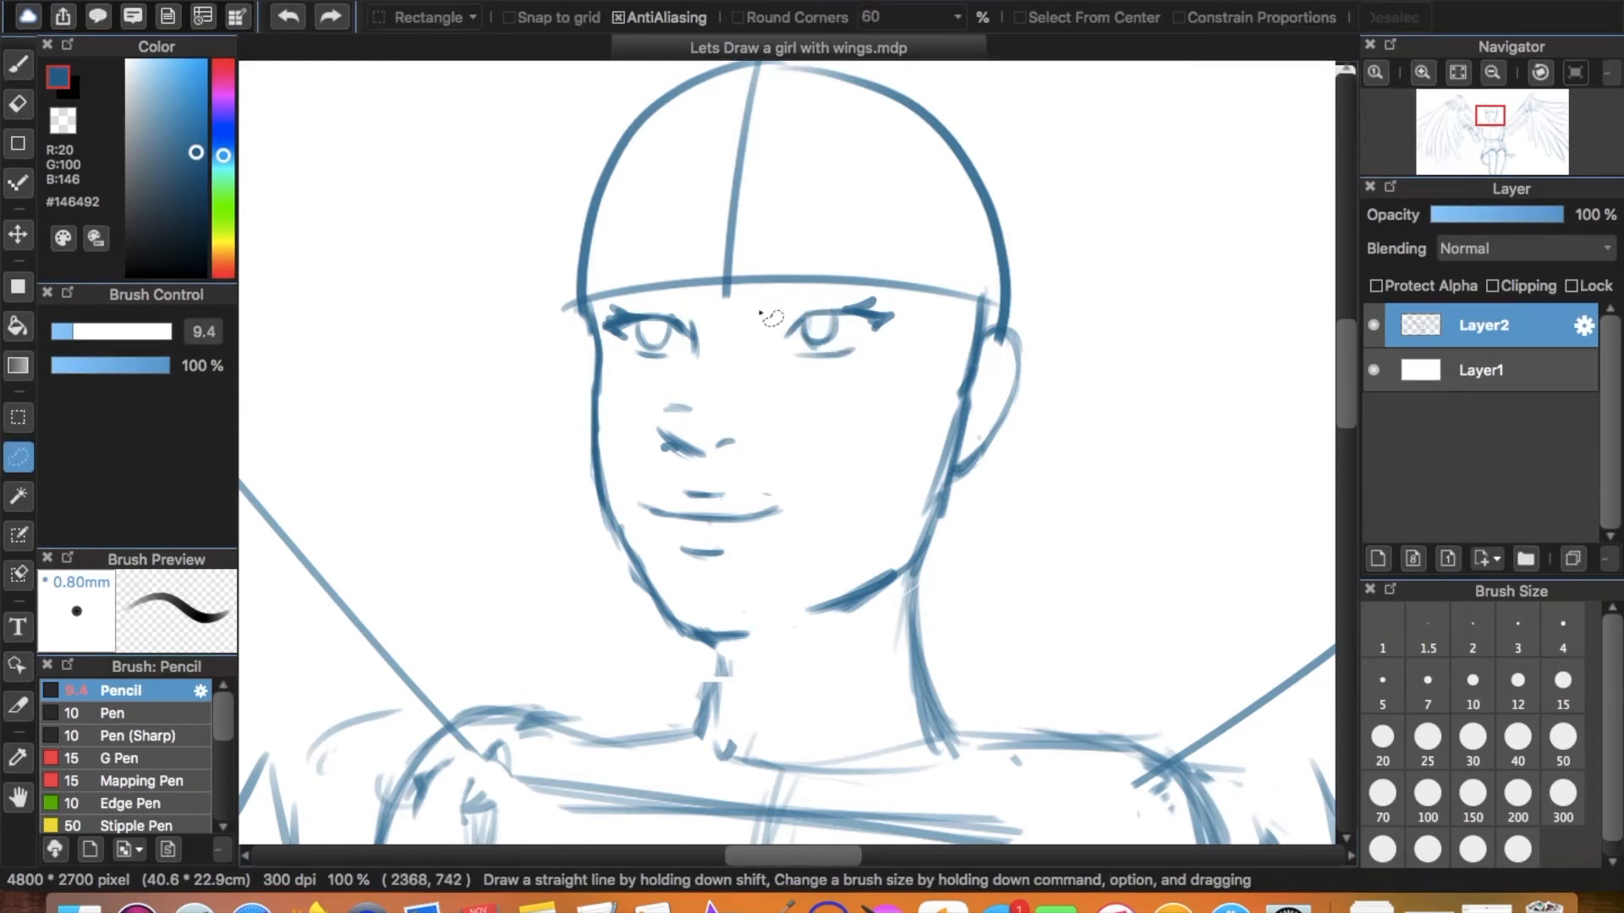
pyautogui.press('b')
pyautogui.moveTo(717, 315)
pyautogui.mouseDown()
pyautogui.moveTo(750, 357)
pyautogui.moveTo(700, 320)
pyautogui.moveTo(920, 328)
pyautogui.moveTo(811, 306)
pyautogui.moveTo(827, 342)
pyautogui.moveTo(846, 342)
pyautogui.moveTo(864, 293)
pyautogui.mouseUp()
pyautogui.press('super+z')
pyautogui.press('l')
pyautogui.press('super+t')
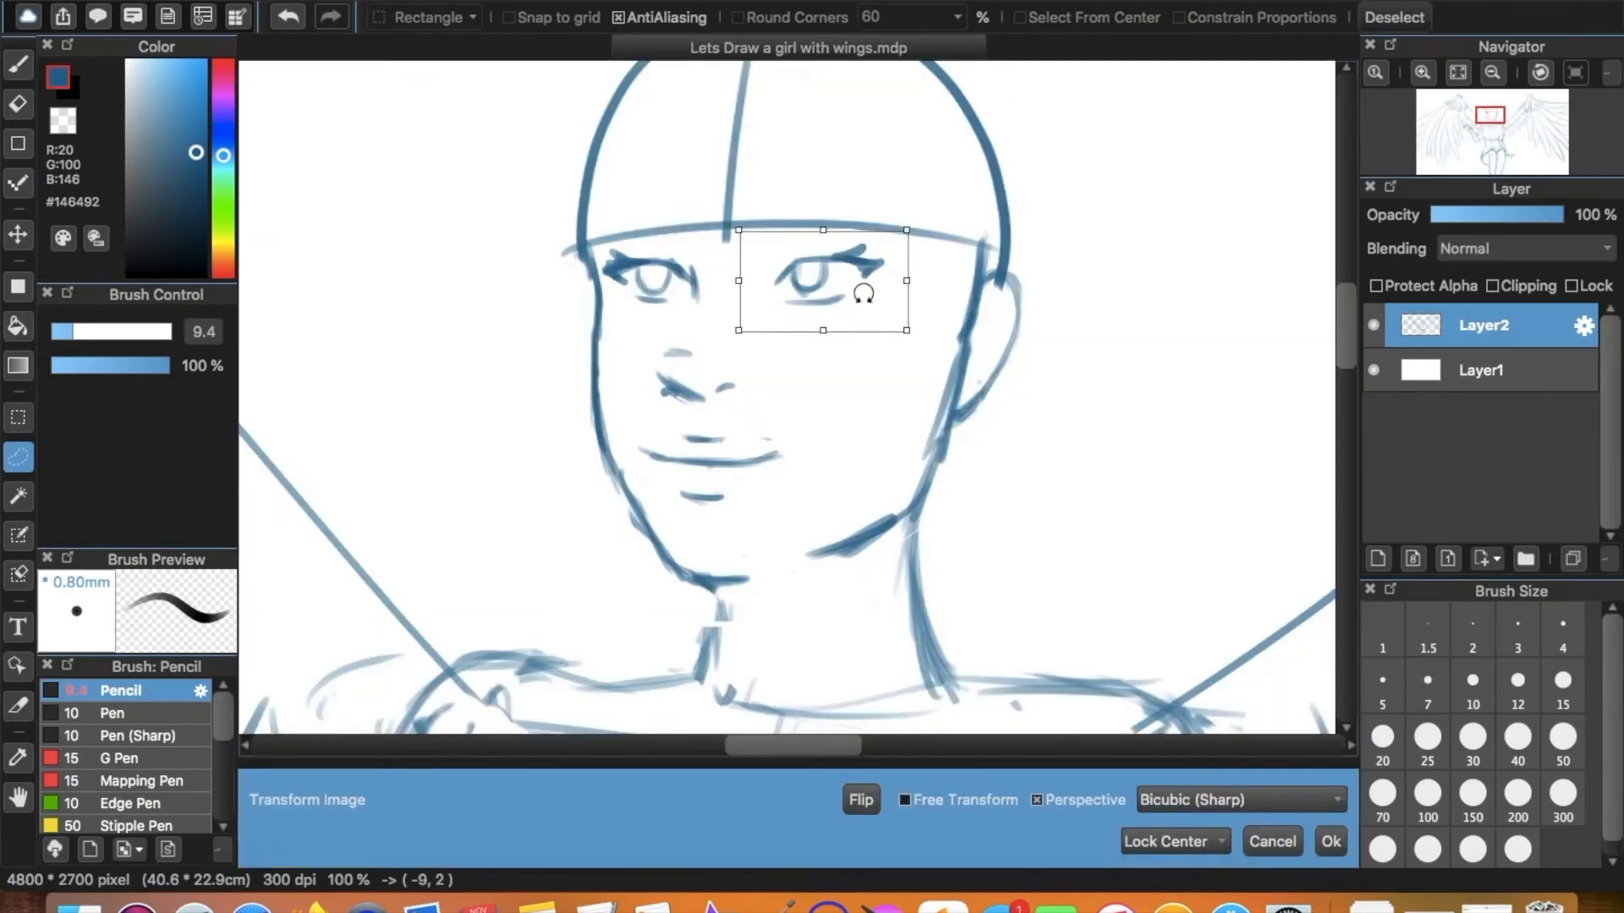
pyautogui.press('Return')
pyautogui.click(896, 349)
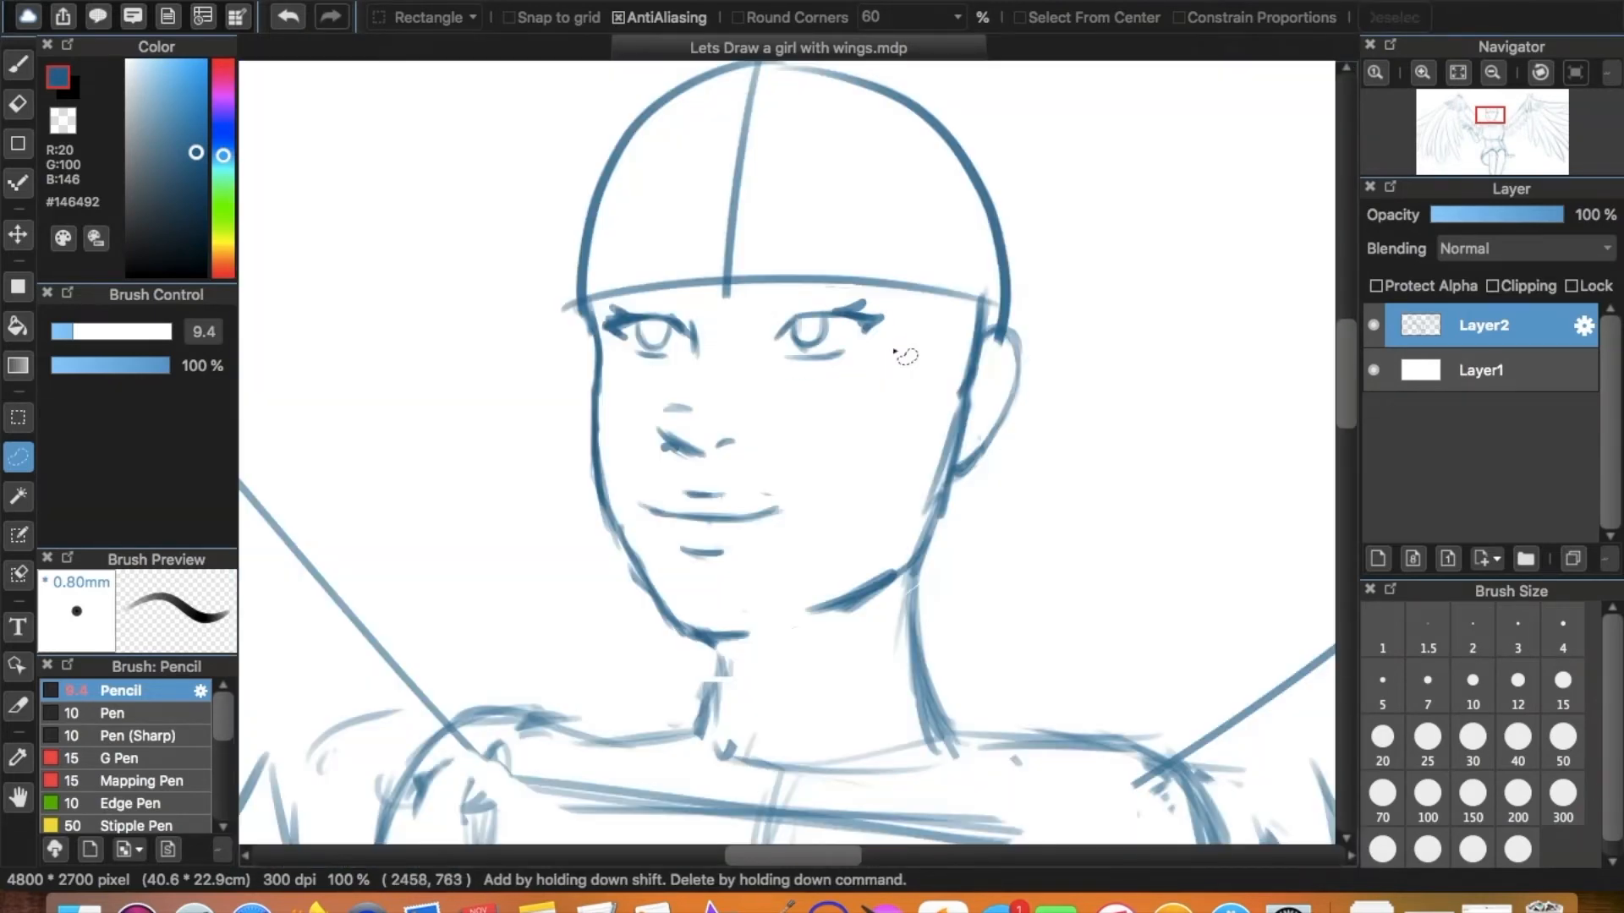
pyautogui.moveTo(913, 336)
pyautogui.mouseDown()
pyautogui.moveTo(784, 390)
pyautogui.moveTo(600, 340)
pyautogui.moveTo(613, 301)
pyautogui.moveTo(694, 315)
pyautogui.moveTo(867, 302)
pyautogui.mouseUp()
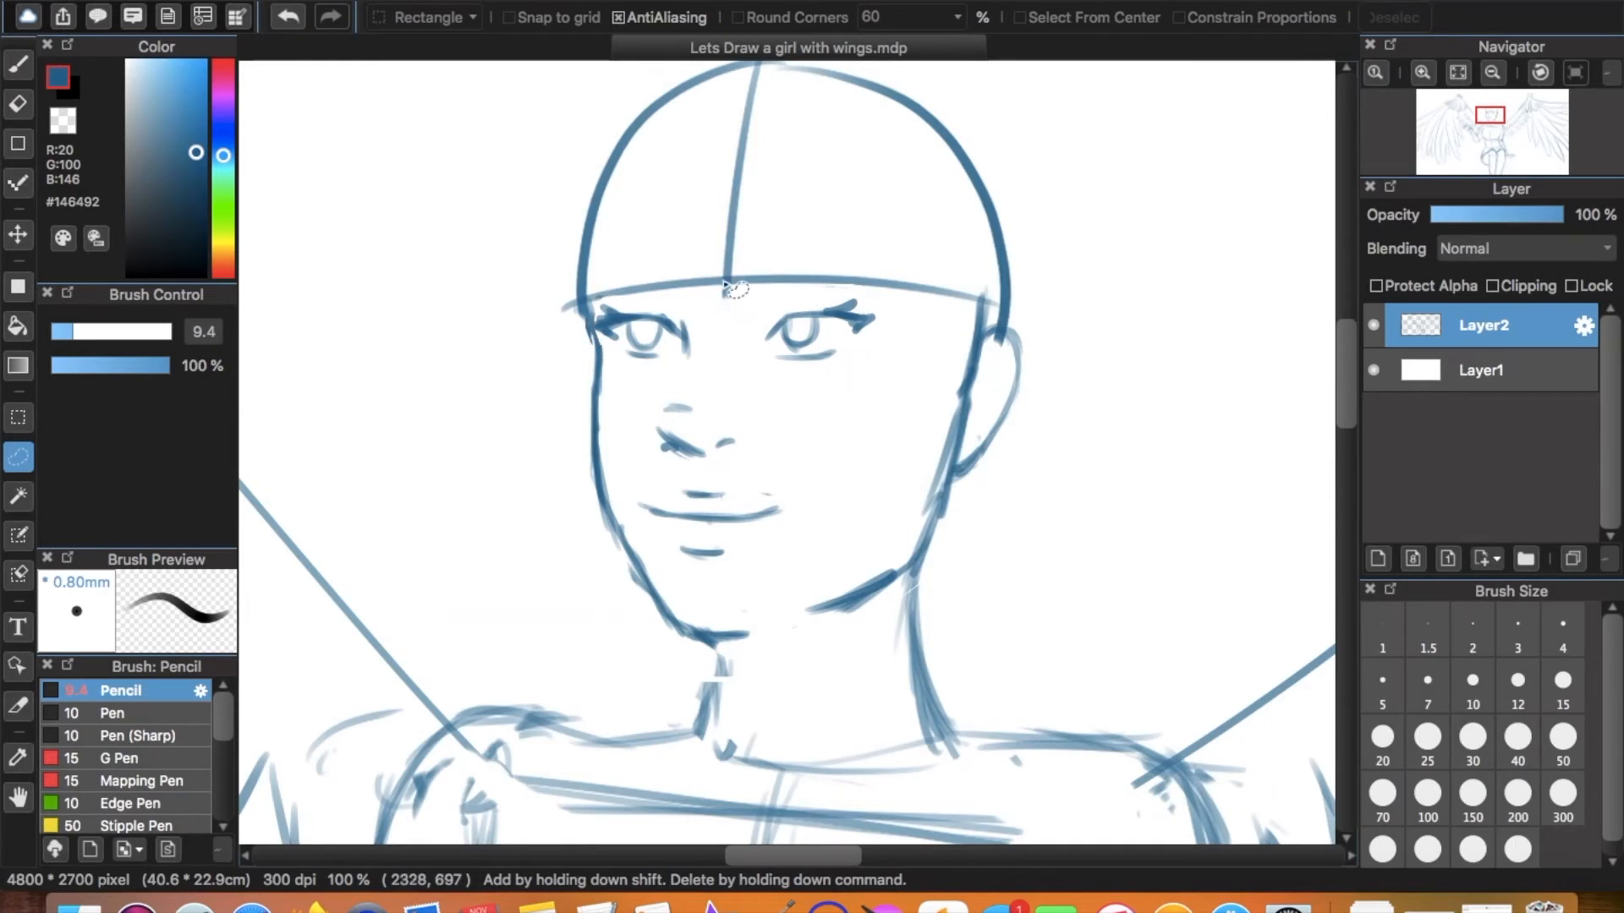
# Erase the horizontal guide line above the eyes and draw an eyelid crease over each eye.
pyautogui.press('e')
pyautogui.moveTo(605, 298); pyautogui.dragTo(858, 279)
pyautogui.press('b')
pyautogui.moveTo(773, 314); pyautogui.dragTo(803, 301)
pyautogui.moveTo(668, 310); pyautogui.dragTo(649, 299)
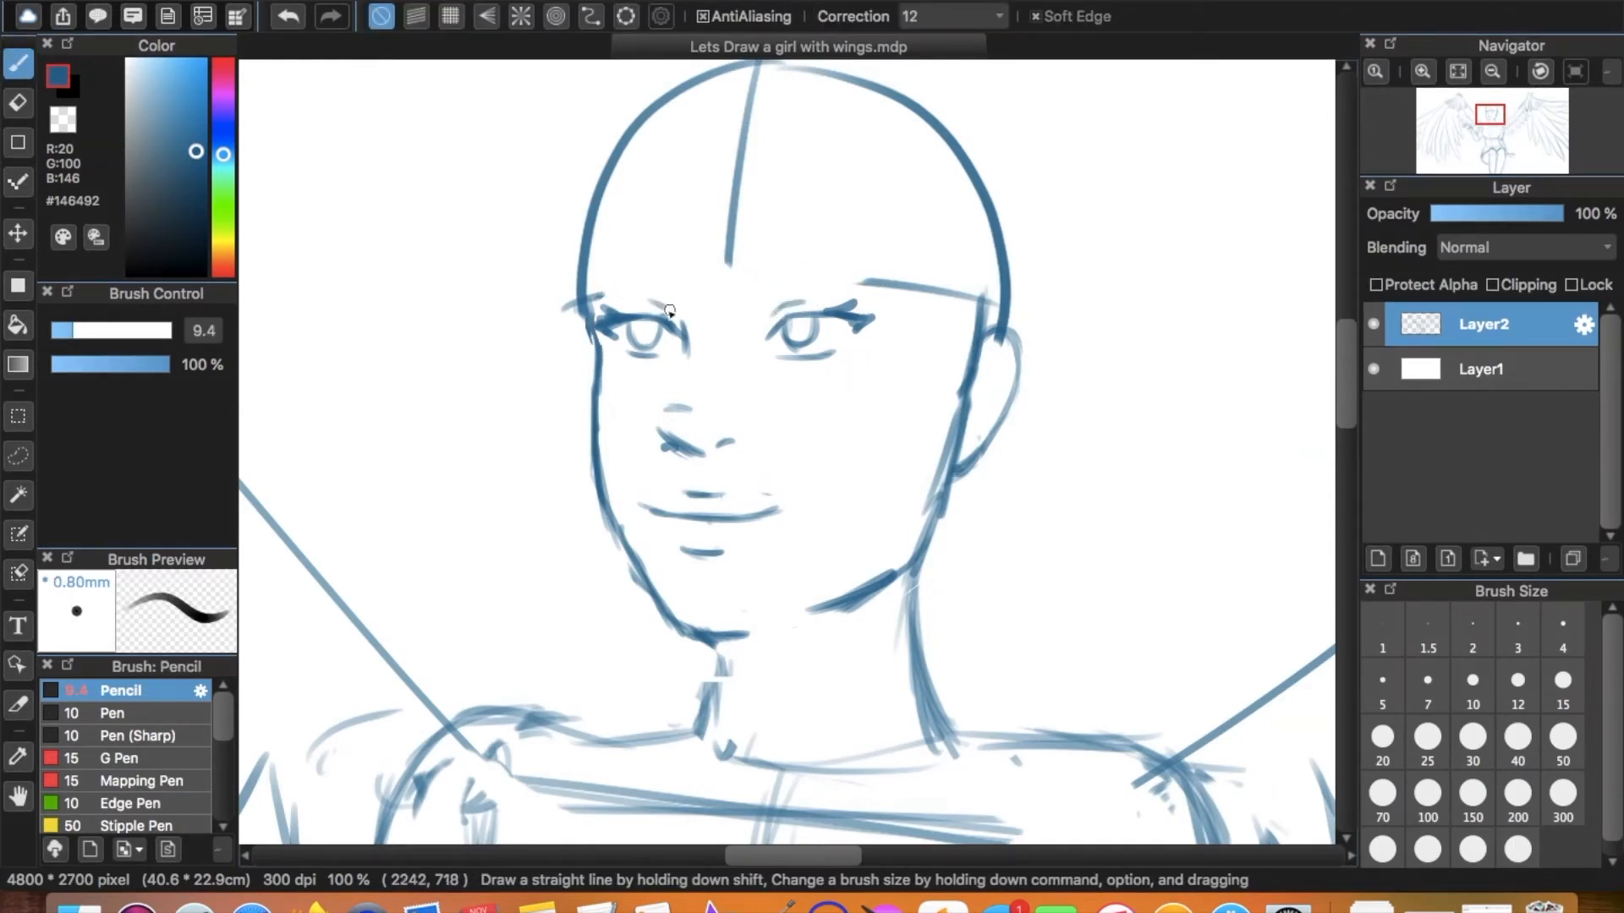
# Draw both eyebrows and erase the remaining guide lines across the forehead.
pyautogui.moveTo(753, 272)
pyautogui.mouseDown()
pyautogui.moveTo(768, 286)
pyautogui.moveTo(858, 275)
pyautogui.mouseUp()
pyautogui.press('e')
pyautogui.moveTo(892, 284)
pyautogui.mouseDown()
pyautogui.moveTo(953, 293)
pyautogui.moveTo(933, 290)
pyautogui.mouseUp()
pyautogui.press('b')
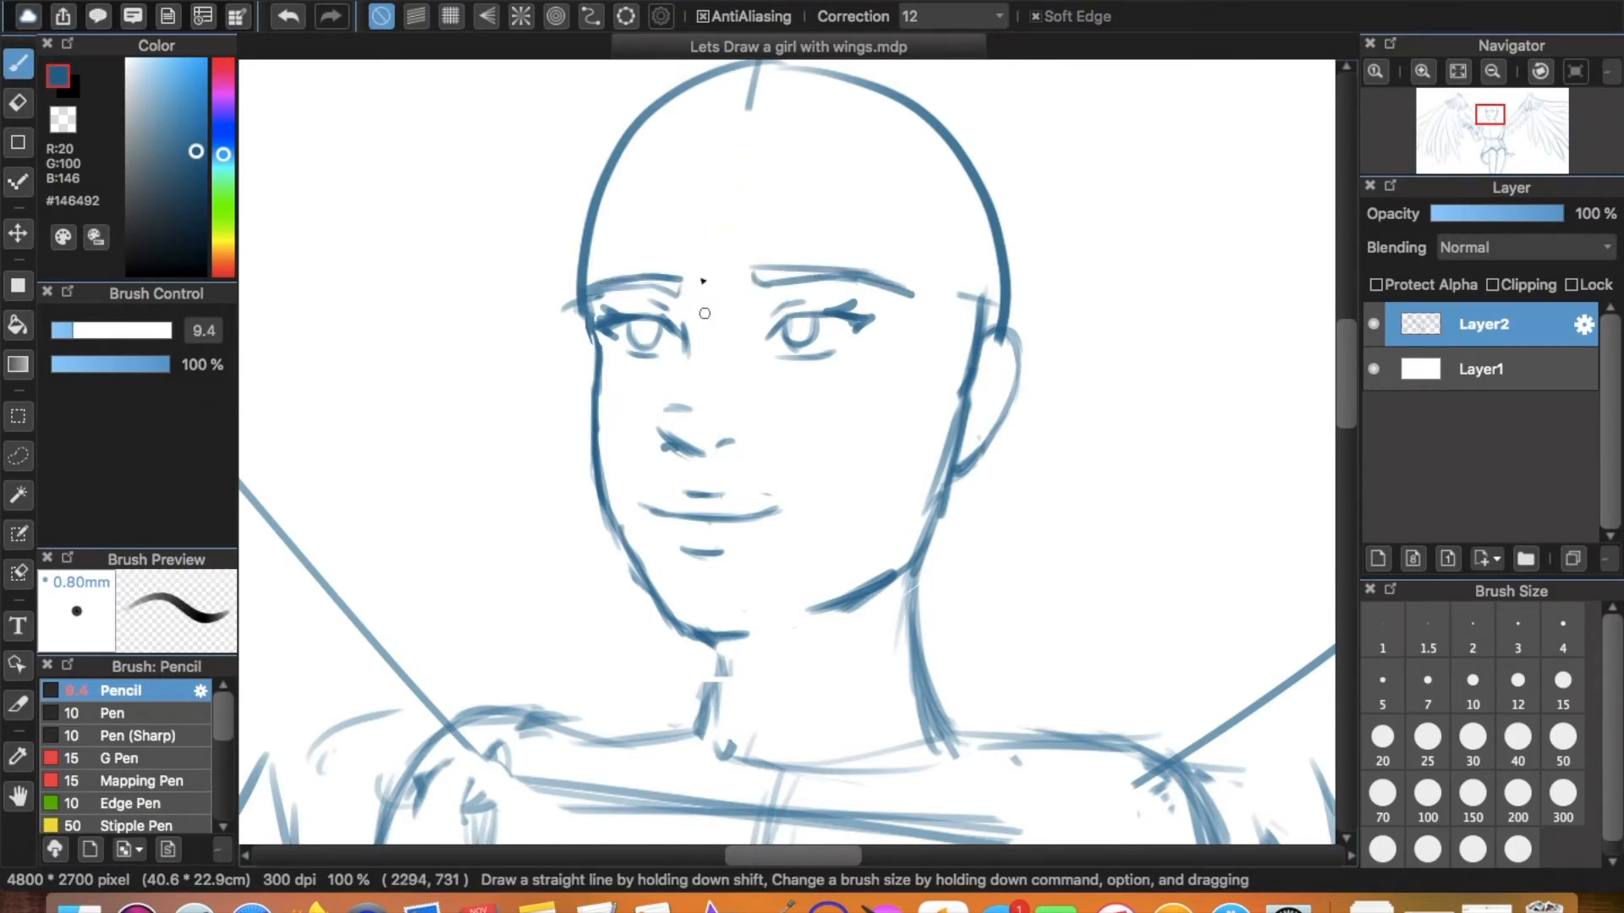
# Lasso the left eyebrow, rotate it slightly clockwise and reposition it above the eye.
pyautogui.press('l')
pyautogui.moveTo(698, 261)
pyautogui.mouseDown()
pyautogui.moveTo(704, 295)
pyautogui.moveTo(564, 294)
pyautogui.mouseUp()
pyautogui.press('super+t')
pyautogui.moveTo(750, 231); pyautogui.dragTo(687, 217)
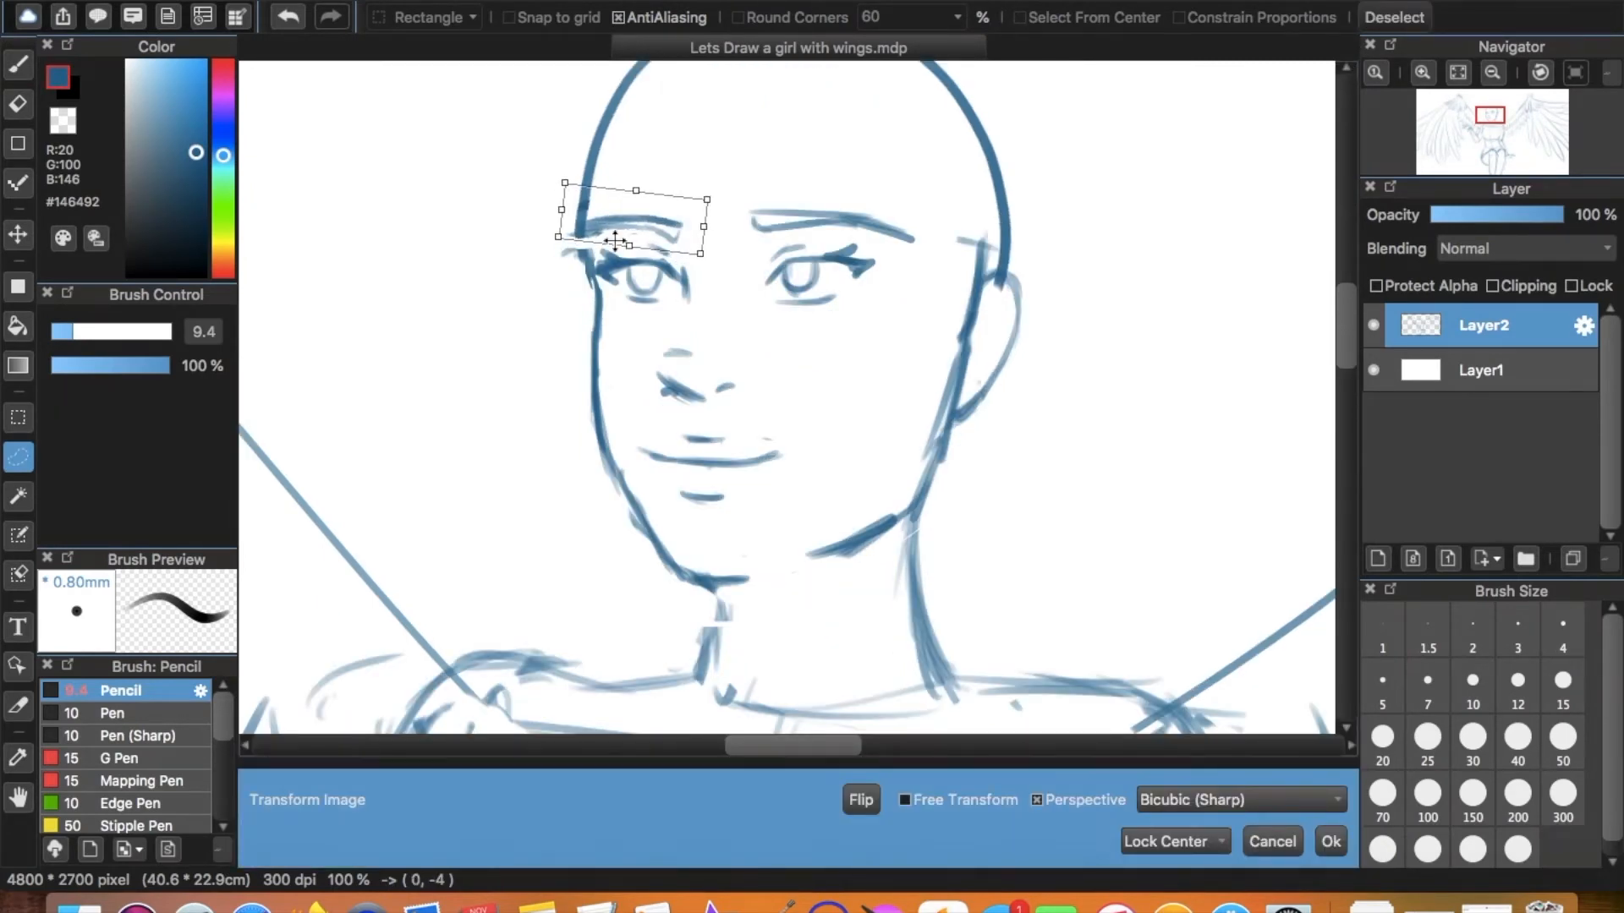
pyautogui.press('Return')
pyautogui.press('super+d')
pyautogui.press('b')
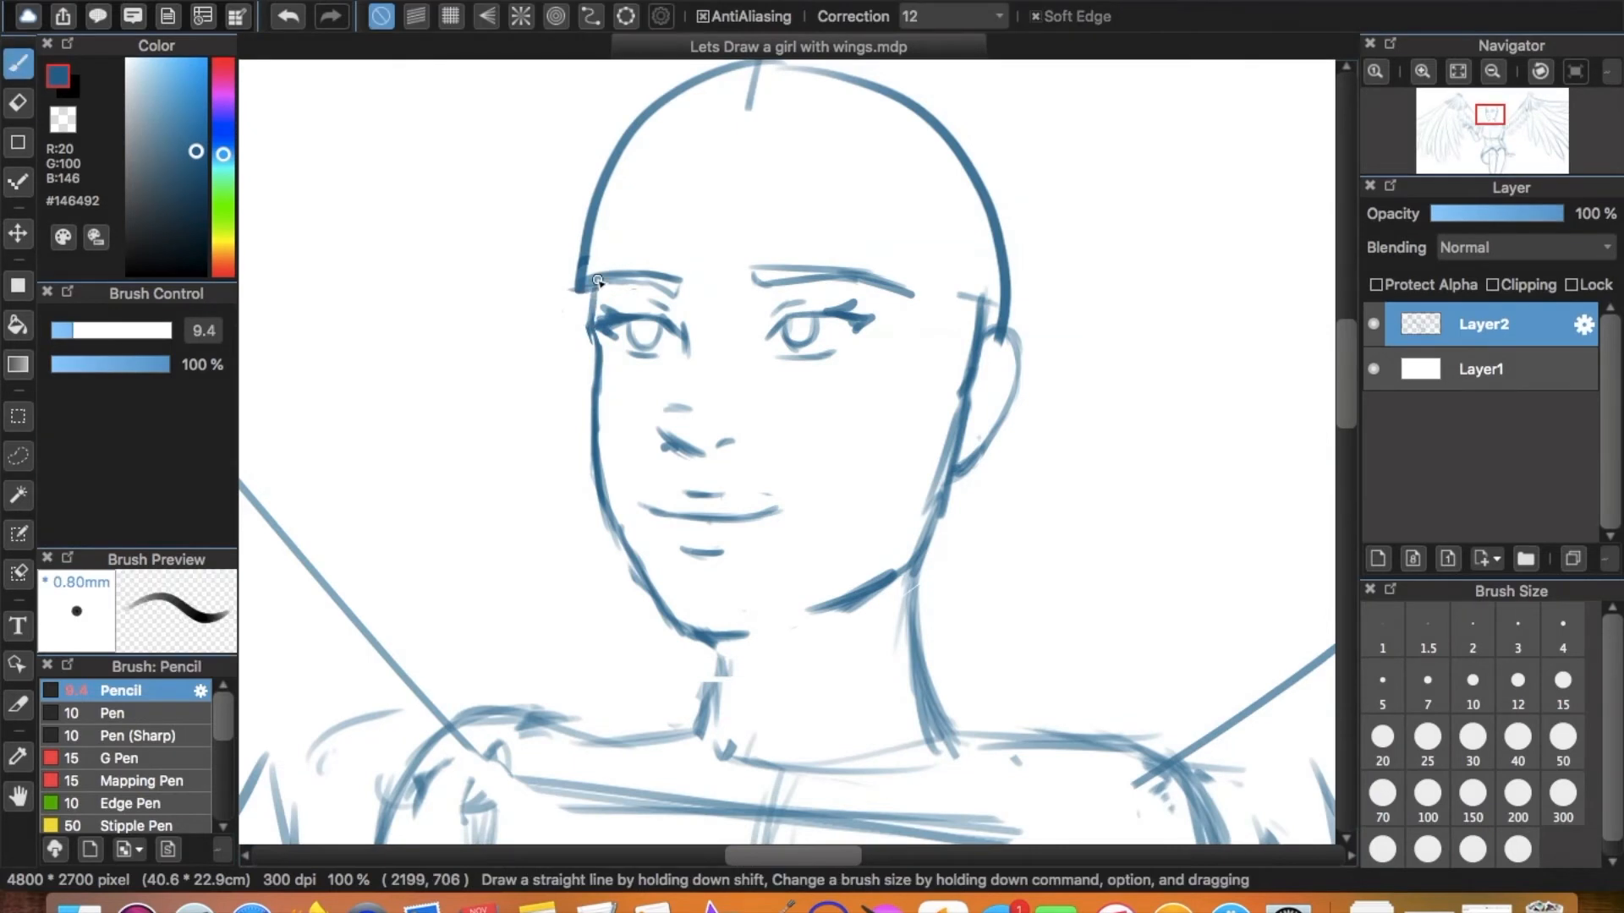
# Draw a new forehead line above the left eyebrow and erase the old head outline beside it.
pyautogui.moveTo(593, 322)
pyautogui.mouseDown()
pyautogui.moveTo(609, 211)
pyautogui.moveTo(618, 225)
pyautogui.mouseUp()
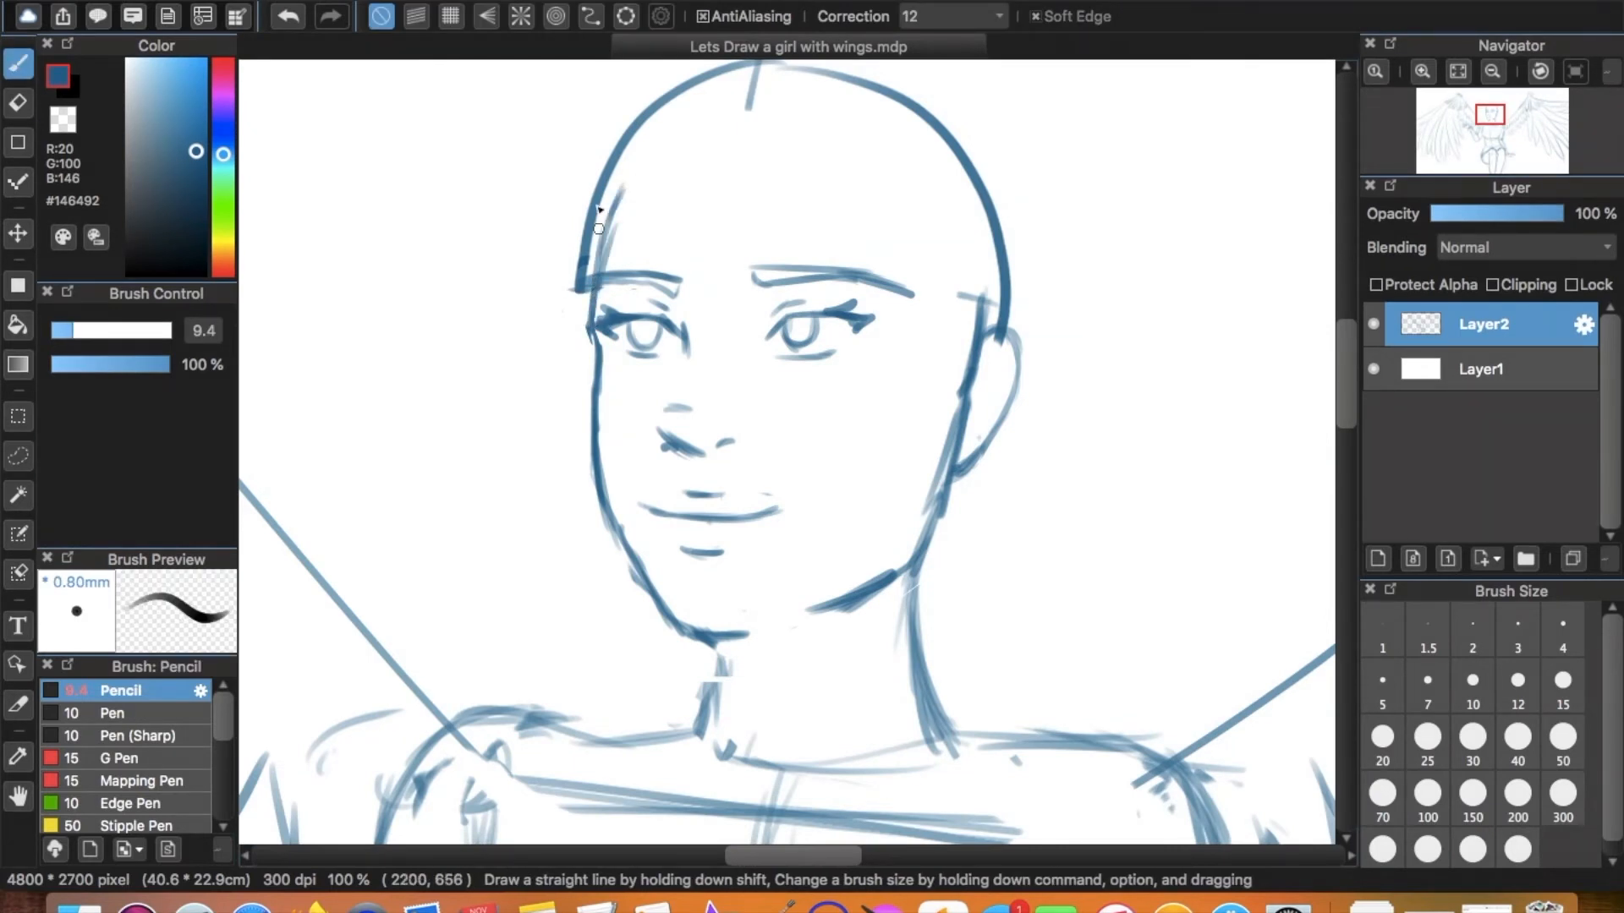
pyautogui.press('e')
pyautogui.moveTo(575, 277); pyautogui.dragTo(592, 203)
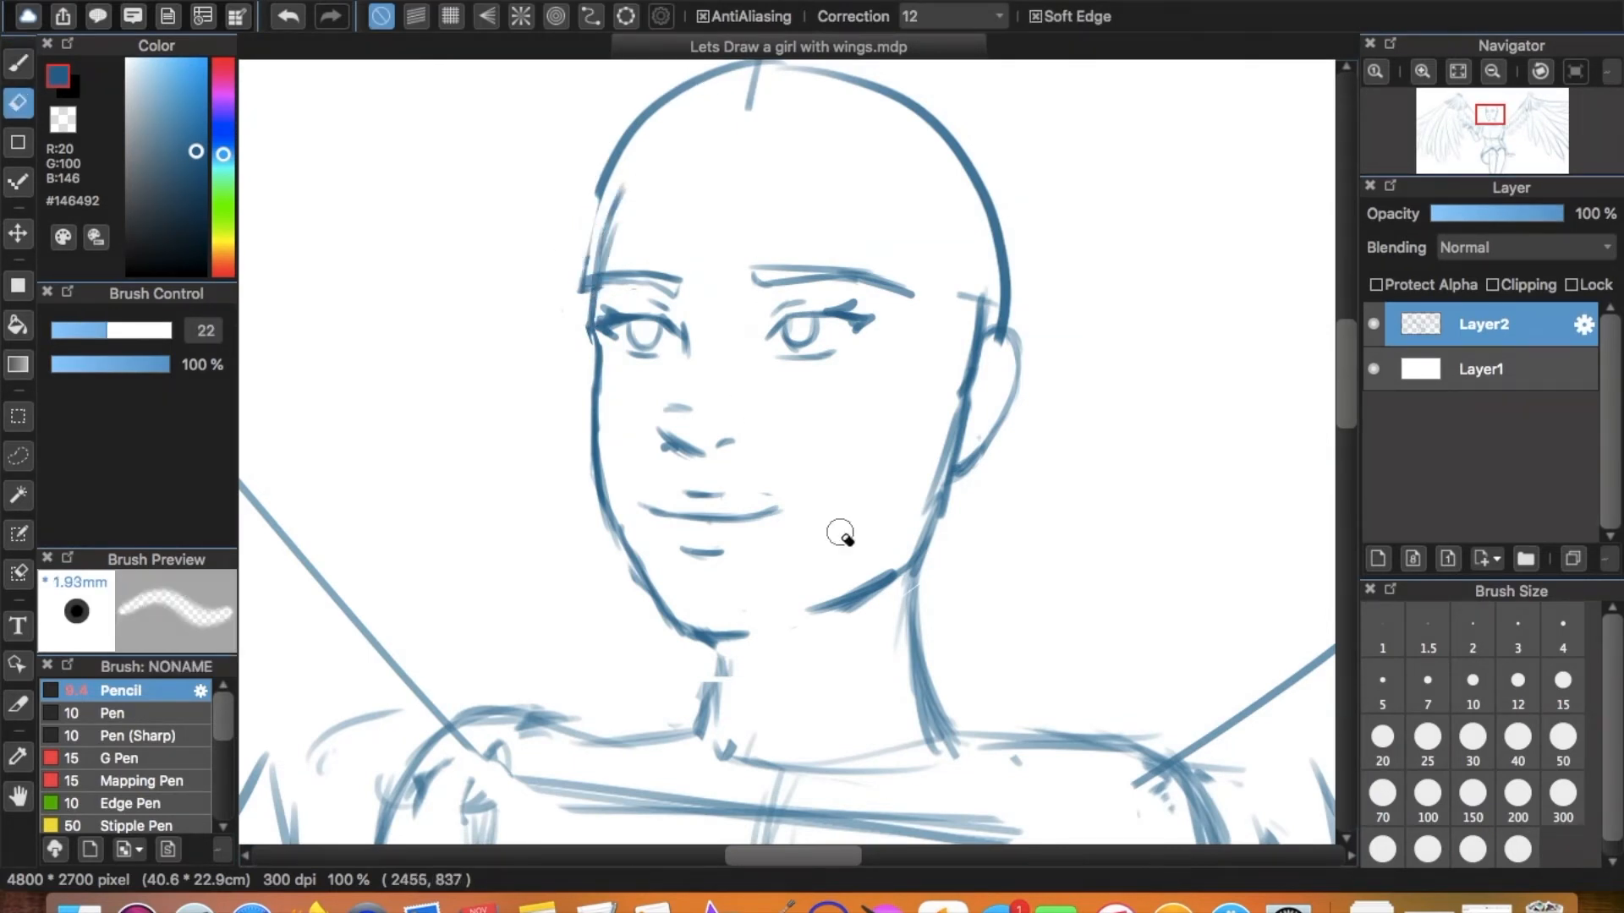
# Redraw the left side of the neck and rework the lines where the right jaw meets the neck.
pyautogui.press('b')
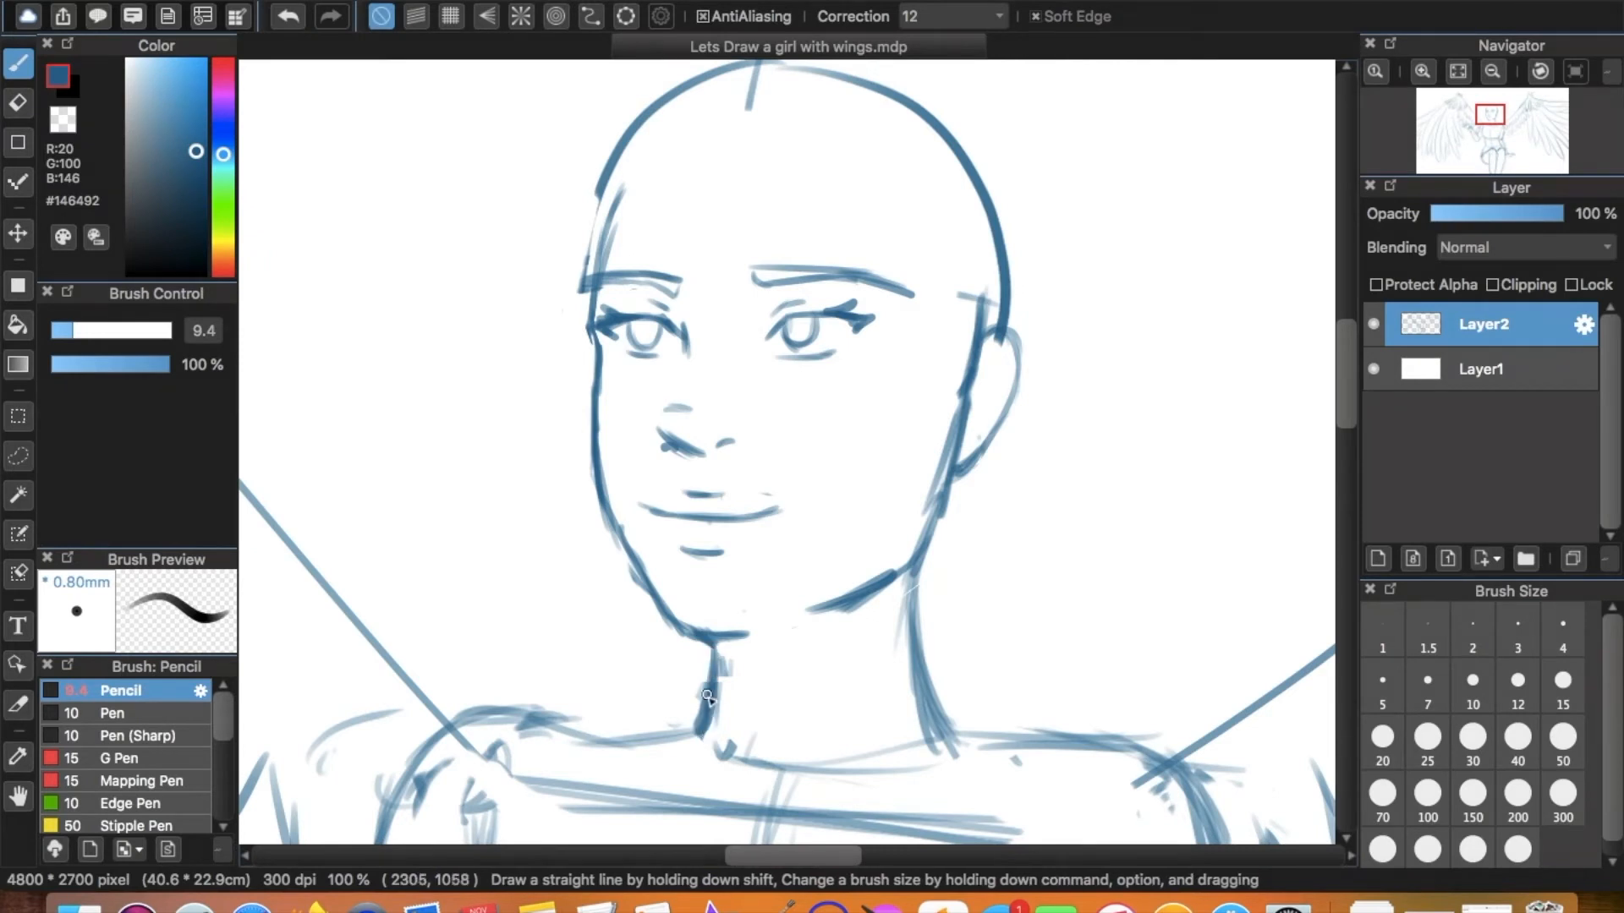
pyautogui.press('super+minus')
pyautogui.moveTo(858, 486); pyautogui.dragTo(820, 523)
pyautogui.press('e')
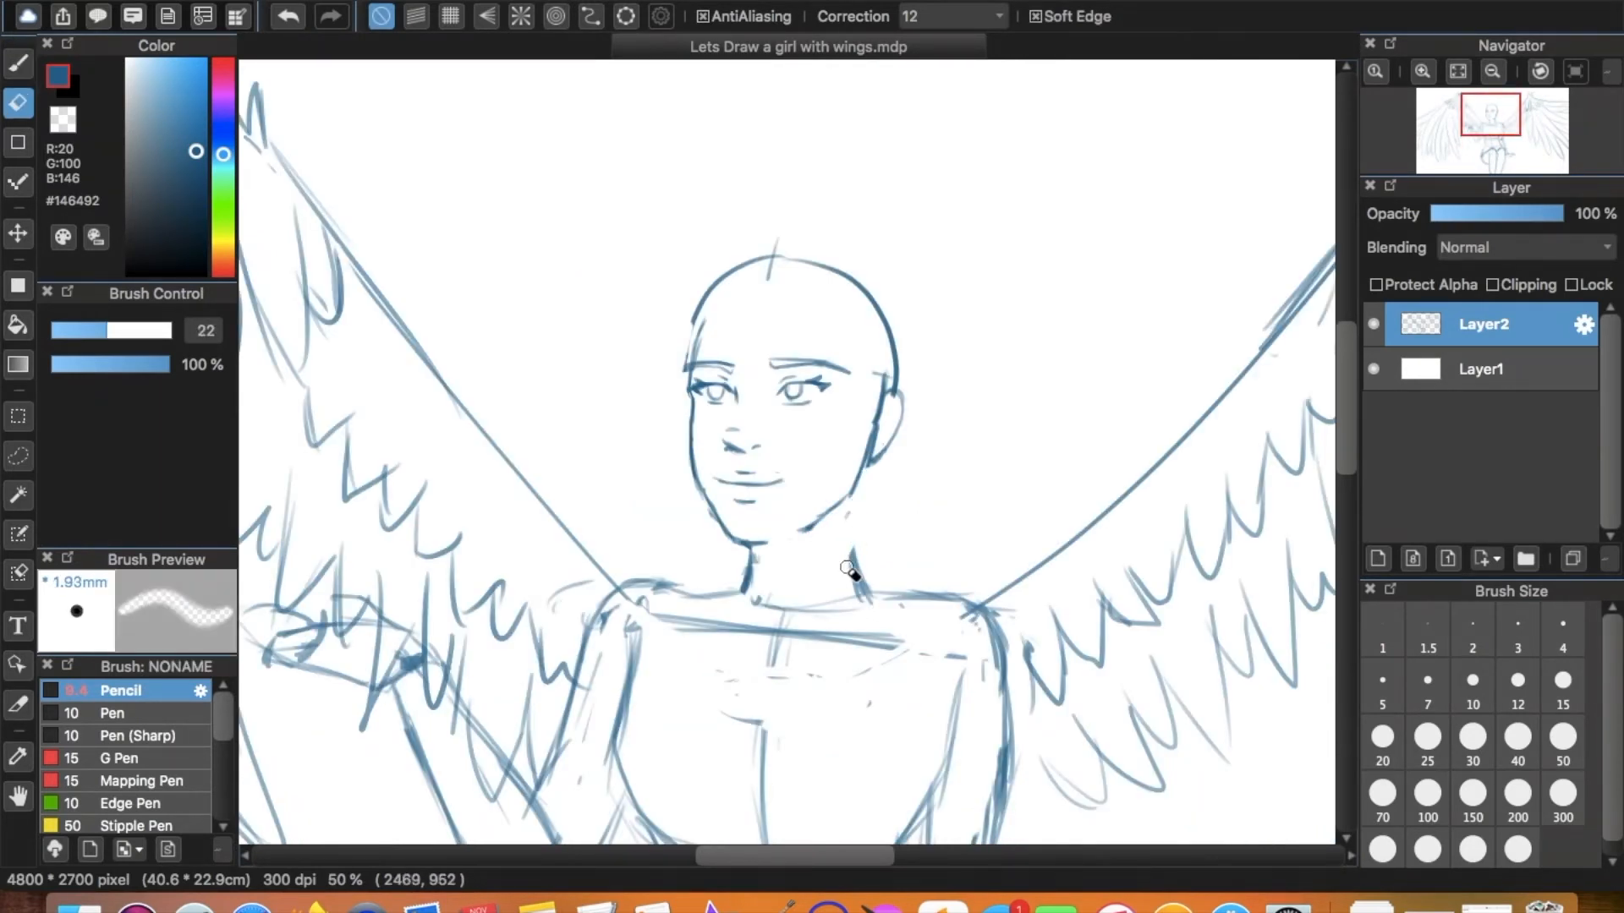
# Lasso the lower face and narrow it slightly at the chin with a free transform.
pyautogui.press('l')
pyautogui.moveTo(847, 518)
pyautogui.mouseDown()
pyautogui.moveTo(668, 495)
pyautogui.moveTo(837, 533)
pyautogui.mouseUp()
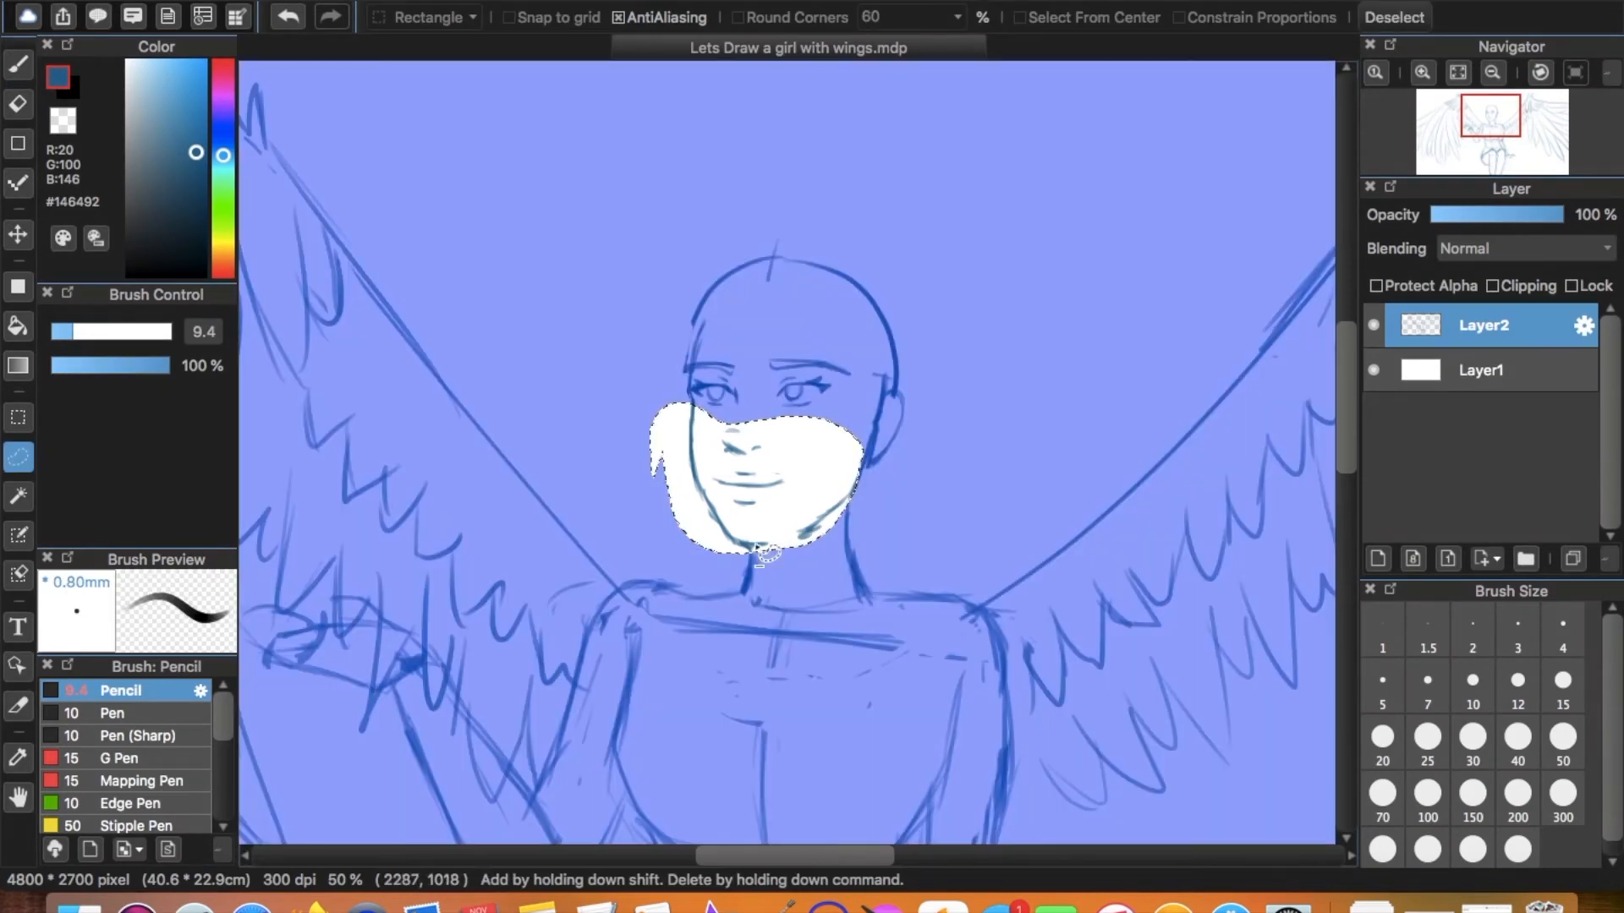
pyautogui.press('super+t')
pyautogui.moveTo(756, 498); pyautogui.dragTo(753, 494)
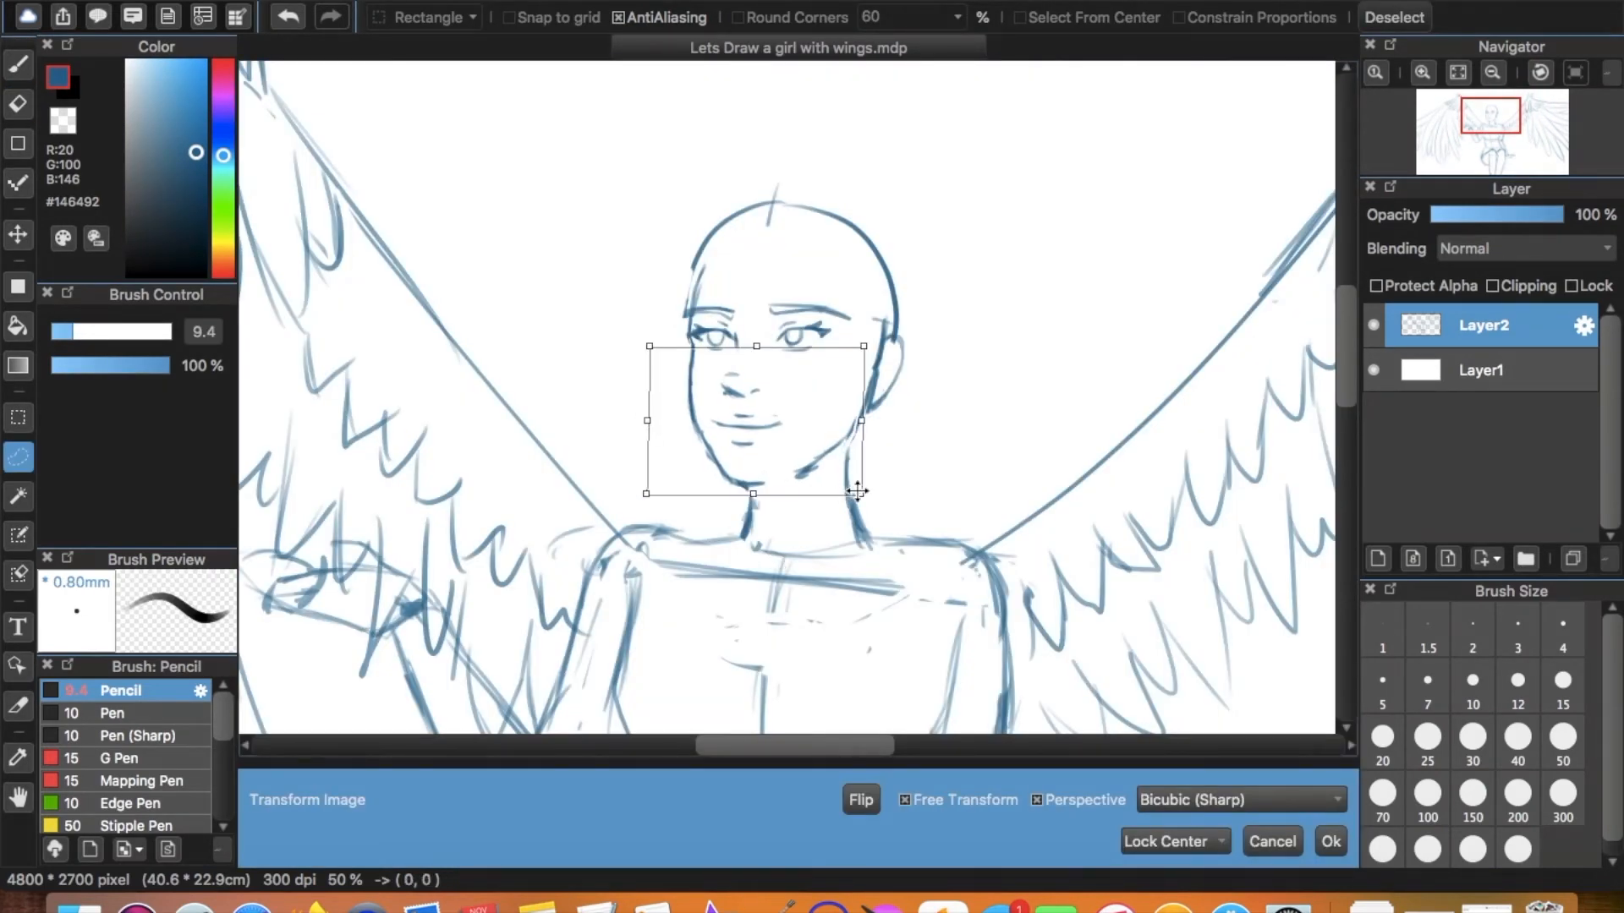
pyautogui.moveTo(857, 489); pyautogui.dragTo(852, 491)
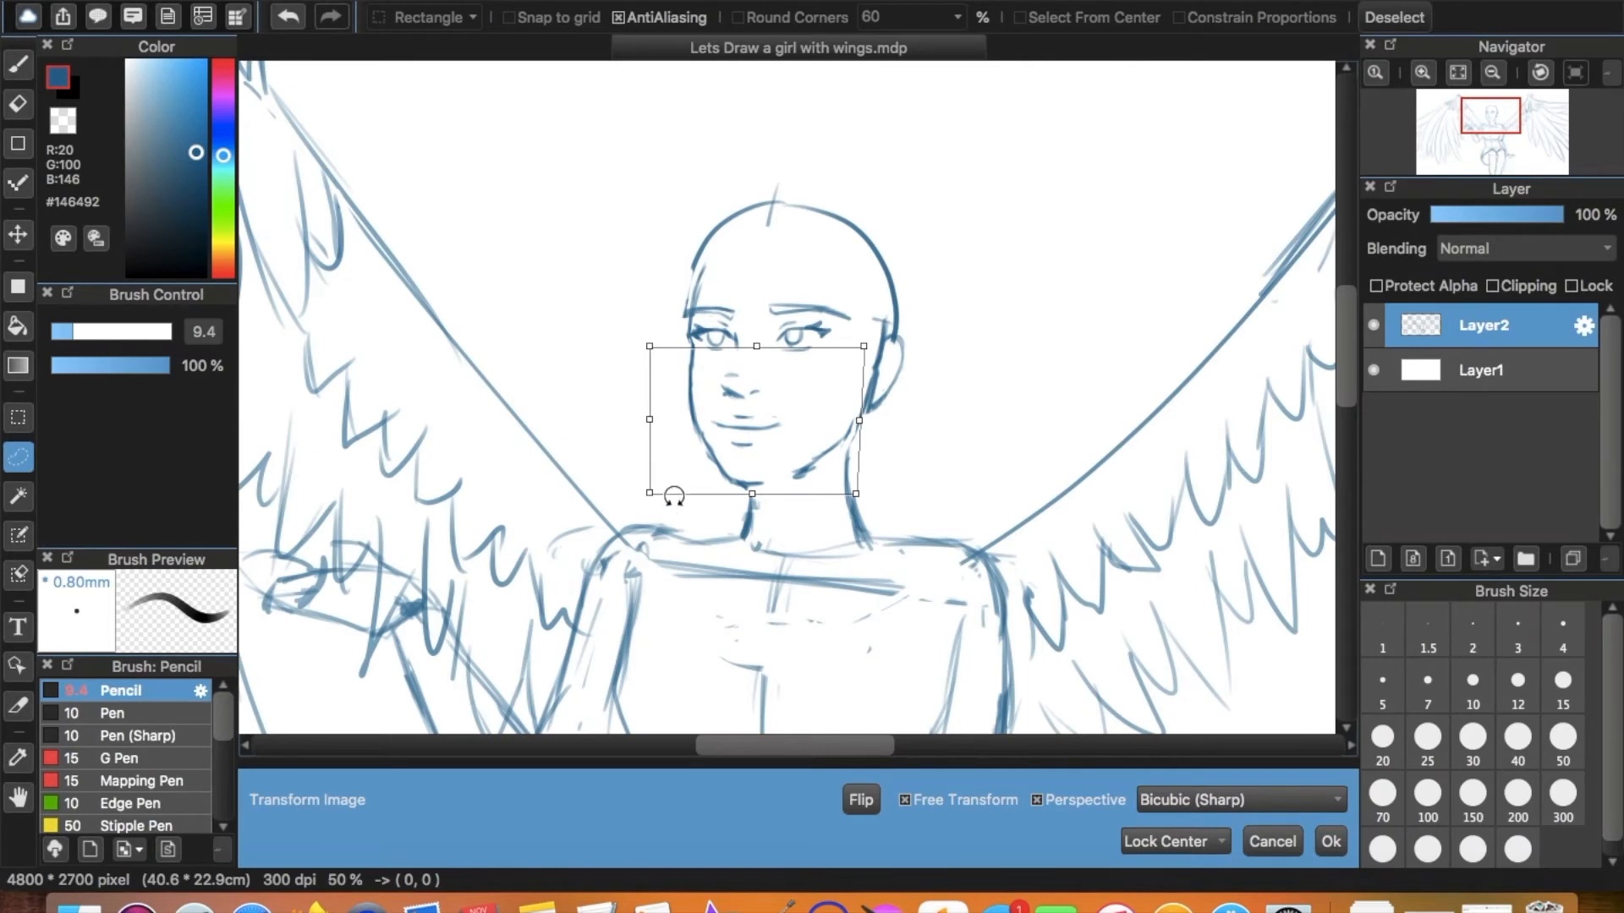
pyautogui.press('Return')
pyautogui.press('b')
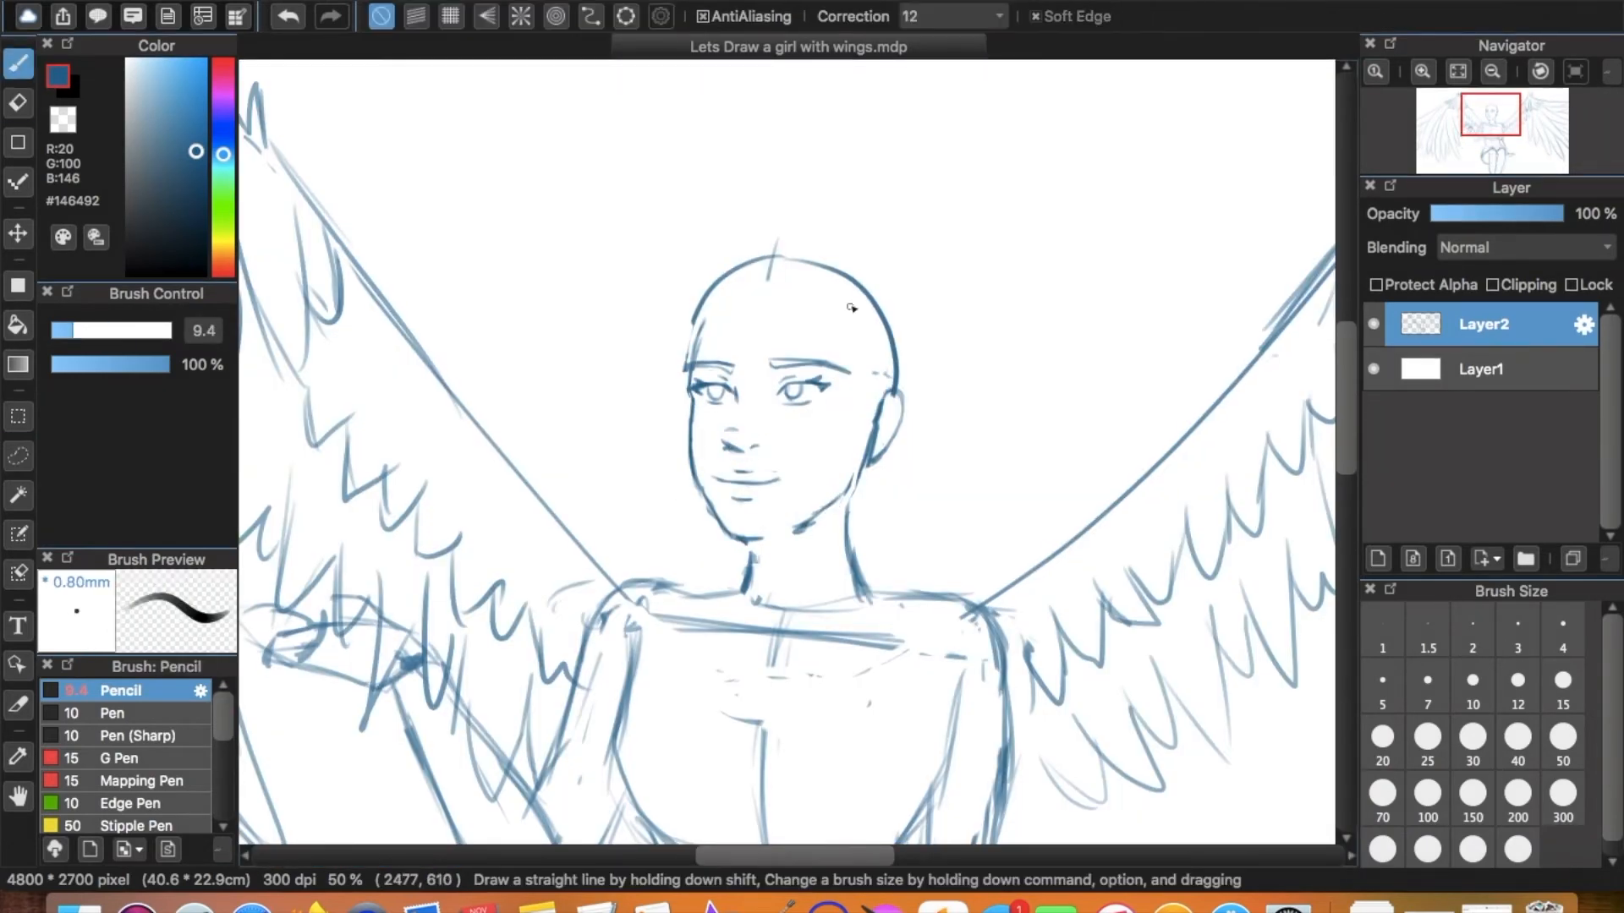
# Lasso the whole head and shift it slightly to the right on the neck.
pyautogui.hscroll(-5, 851, 308)
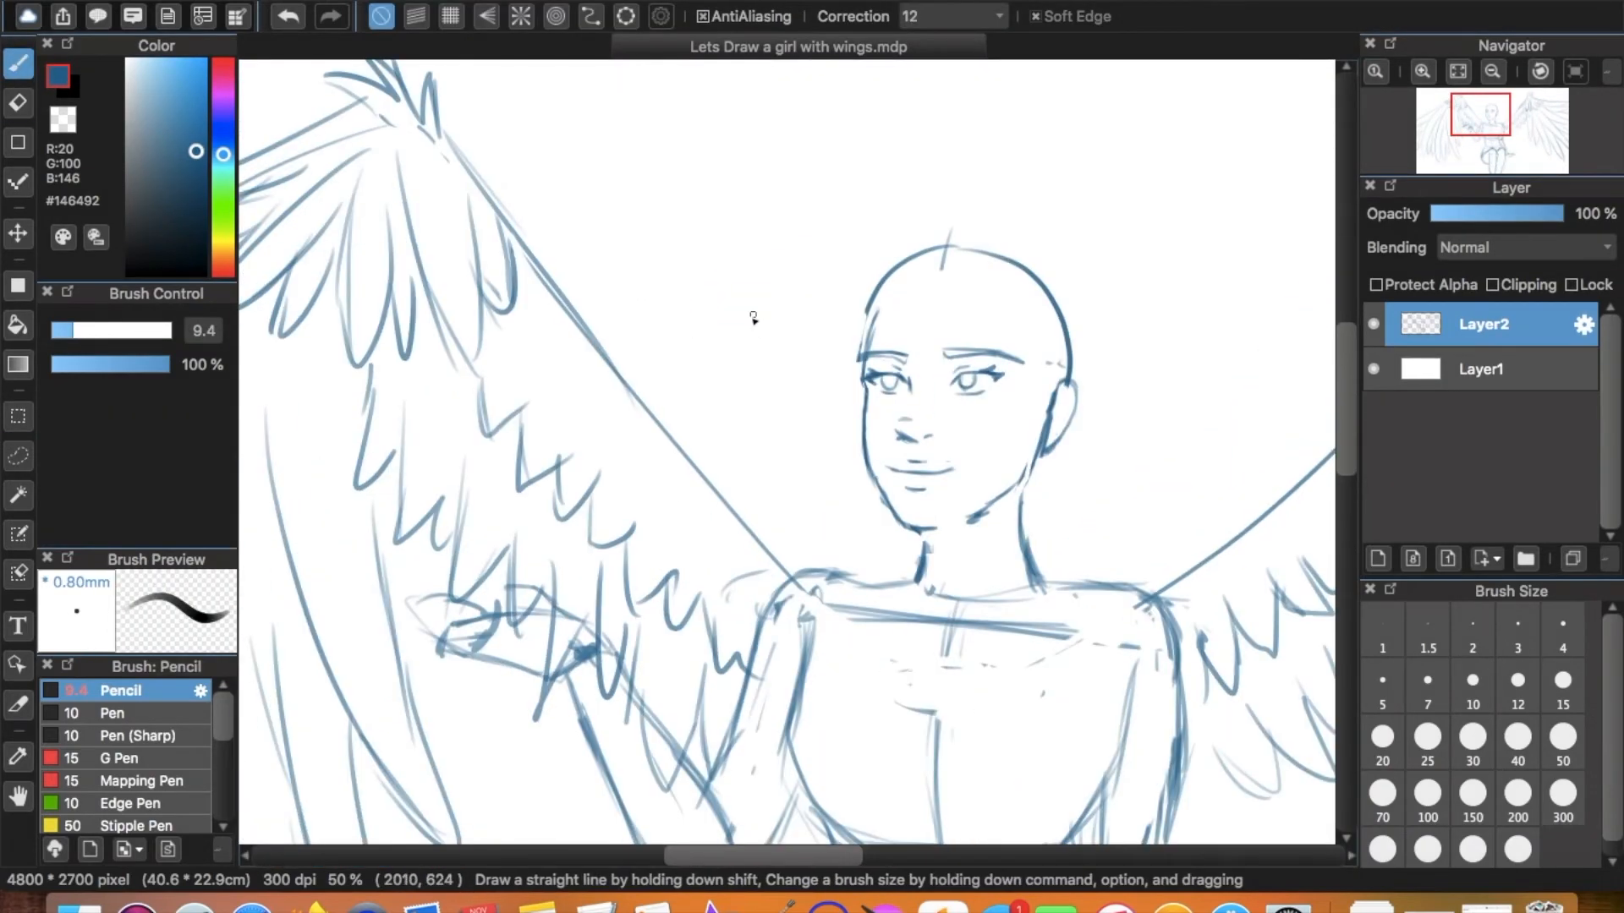
pyautogui.press('super+minus')
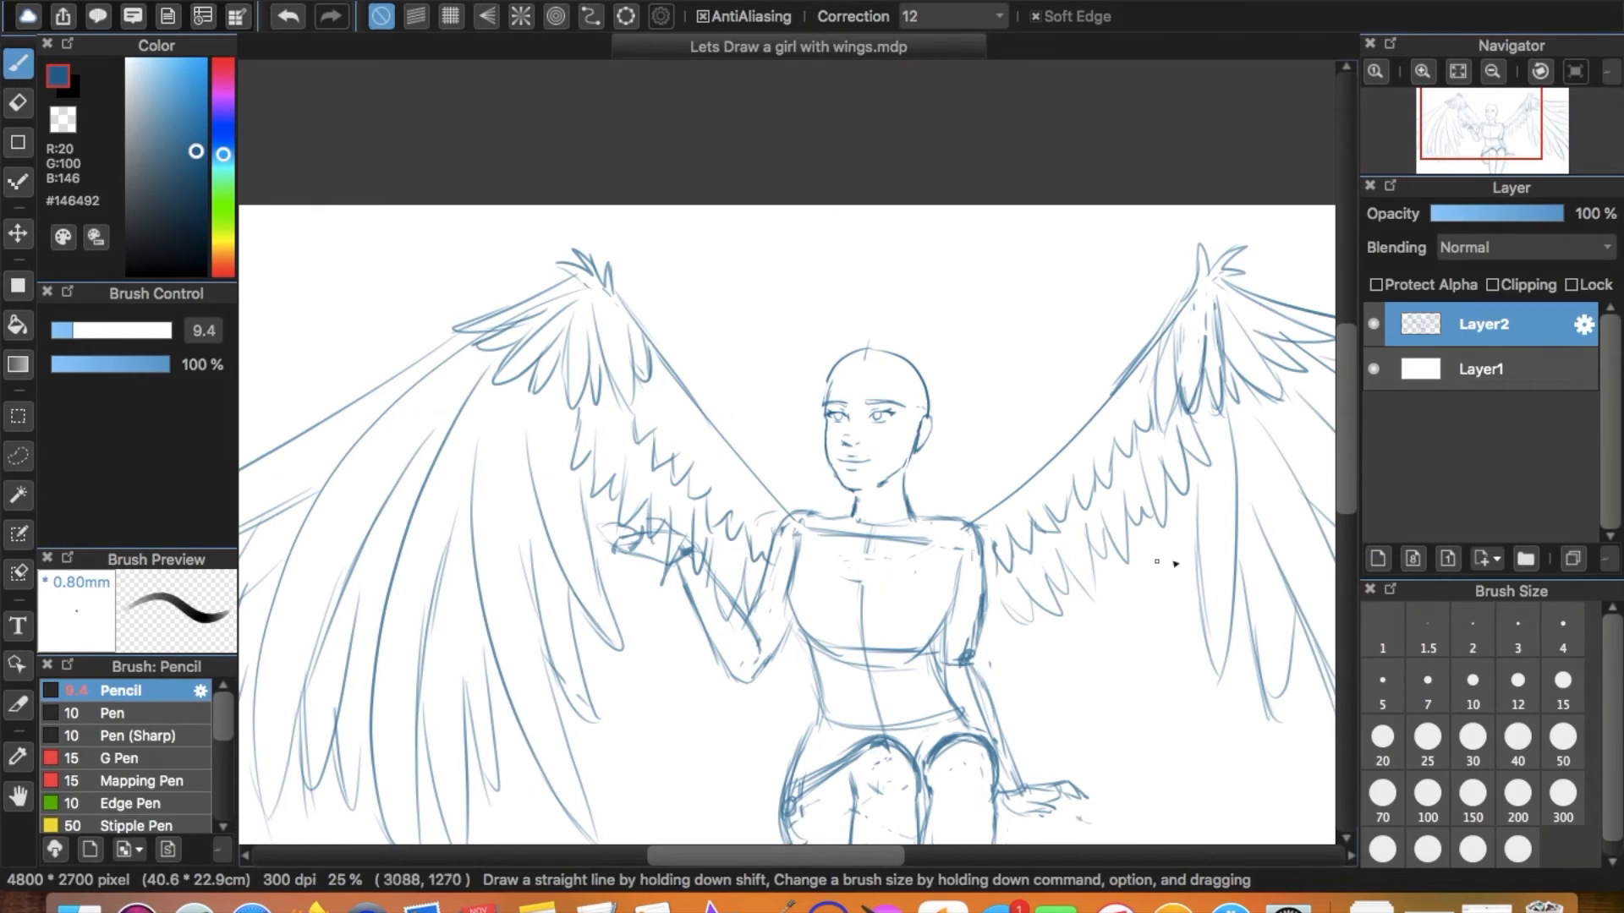
pyautogui.press('super+plus')
pyautogui.hscroll(4, 1044, 345)
pyautogui.press('l')
pyautogui.moveTo(619, 450)
pyautogui.mouseDown()
pyautogui.moveTo(757, 487)
pyautogui.moveTo(782, 469)
pyautogui.moveTo(757, 135)
pyautogui.moveTo(575, 313)
pyautogui.mouseUp()
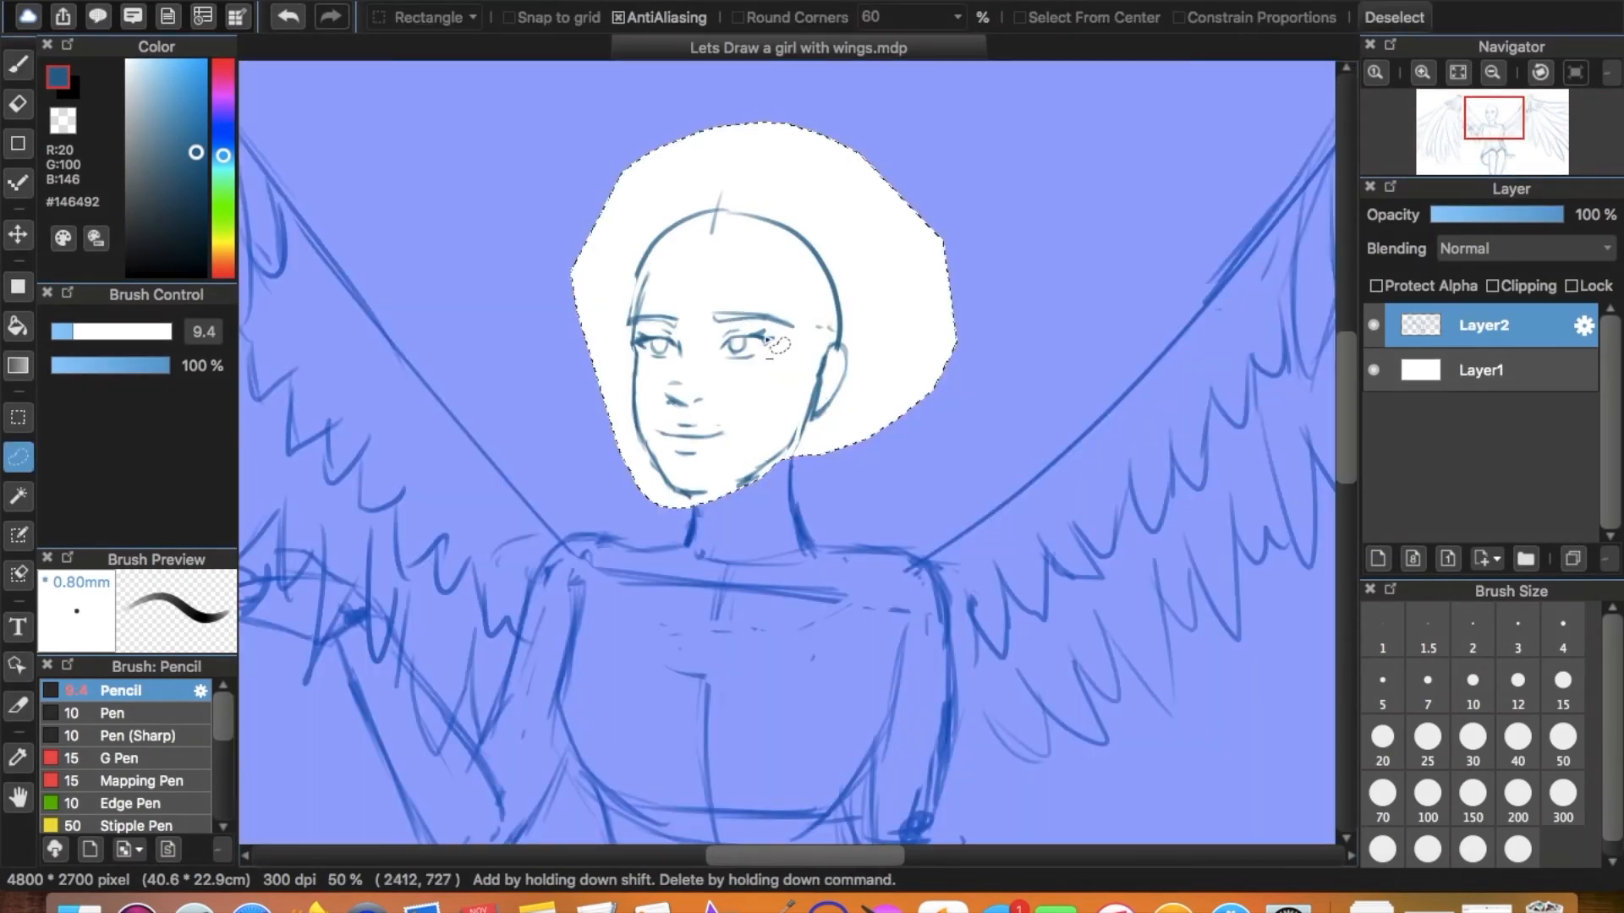
pyautogui.press('super+t')
pyautogui.moveTo(783, 335); pyautogui.dragTo(787, 339)
pyautogui.press('Return')
pyautogui.press('super+d')
# Draw the swept fringe across the forehead and the strands falling beside the right cheek and ear.
pyautogui.press('b')
pyautogui.moveTo(661, 259); pyautogui.dragTo(687, 318)
pyautogui.press('super+z')
pyautogui.moveTo(668, 262)
pyautogui.mouseDown()
pyautogui.moveTo(771, 330)
pyautogui.moveTo(802, 455)
pyautogui.mouseUp()
pyautogui.moveTo(746, 306); pyautogui.dragTo(813, 449)
pyautogui.moveTo(804, 338); pyautogui.dragTo(816, 483)
# Draw the outer hair outline over the crown and down to flicked ends at the right shoulder.
pyautogui.moveTo(613, 262)
pyautogui.mouseDown()
pyautogui.moveTo(674, 218)
pyautogui.moveTo(862, 222)
pyautogui.mouseUp()
pyautogui.moveTo(754, 199)
pyautogui.mouseDown()
pyautogui.moveTo(889, 276)
pyautogui.moveTo(867, 406)
pyautogui.mouseUp()
pyautogui.moveTo(888, 315)
pyautogui.mouseDown()
pyautogui.moveTo(953, 426)
pyautogui.moveTo(945, 482)
pyautogui.mouseUp()
pyautogui.moveTo(923, 438); pyautogui.dragTo(903, 516)
pyautogui.moveTo(891, 514); pyautogui.dragTo(921, 527)
# Erase the skull outline inside the hair, draw the strand along the left cheek and darken the hair's top outline.
pyautogui.press('e')
pyautogui.moveTo(659, 254); pyautogui.dragTo(852, 333)
pyautogui.moveTo(837, 266); pyautogui.dragTo(851, 336)
pyautogui.press('b')
pyautogui.moveTo(648, 275); pyautogui.dragTo(629, 394)
pyautogui.moveTo(634, 381); pyautogui.dragTo(677, 513)
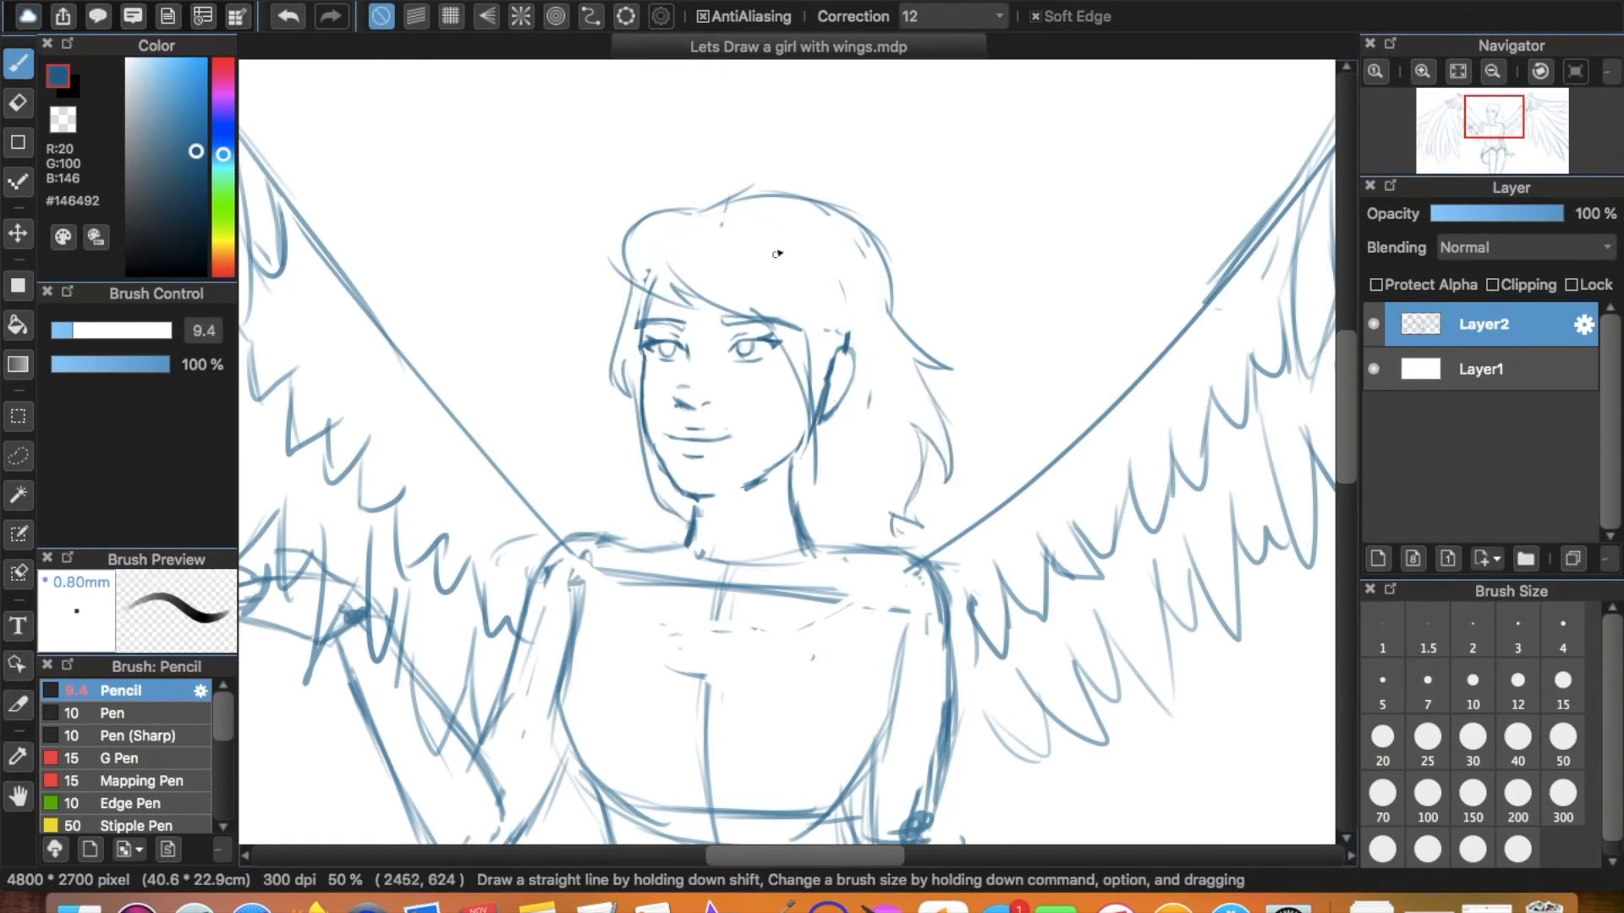
pyautogui.moveTo(630, 217); pyautogui.dragTo(789, 184)
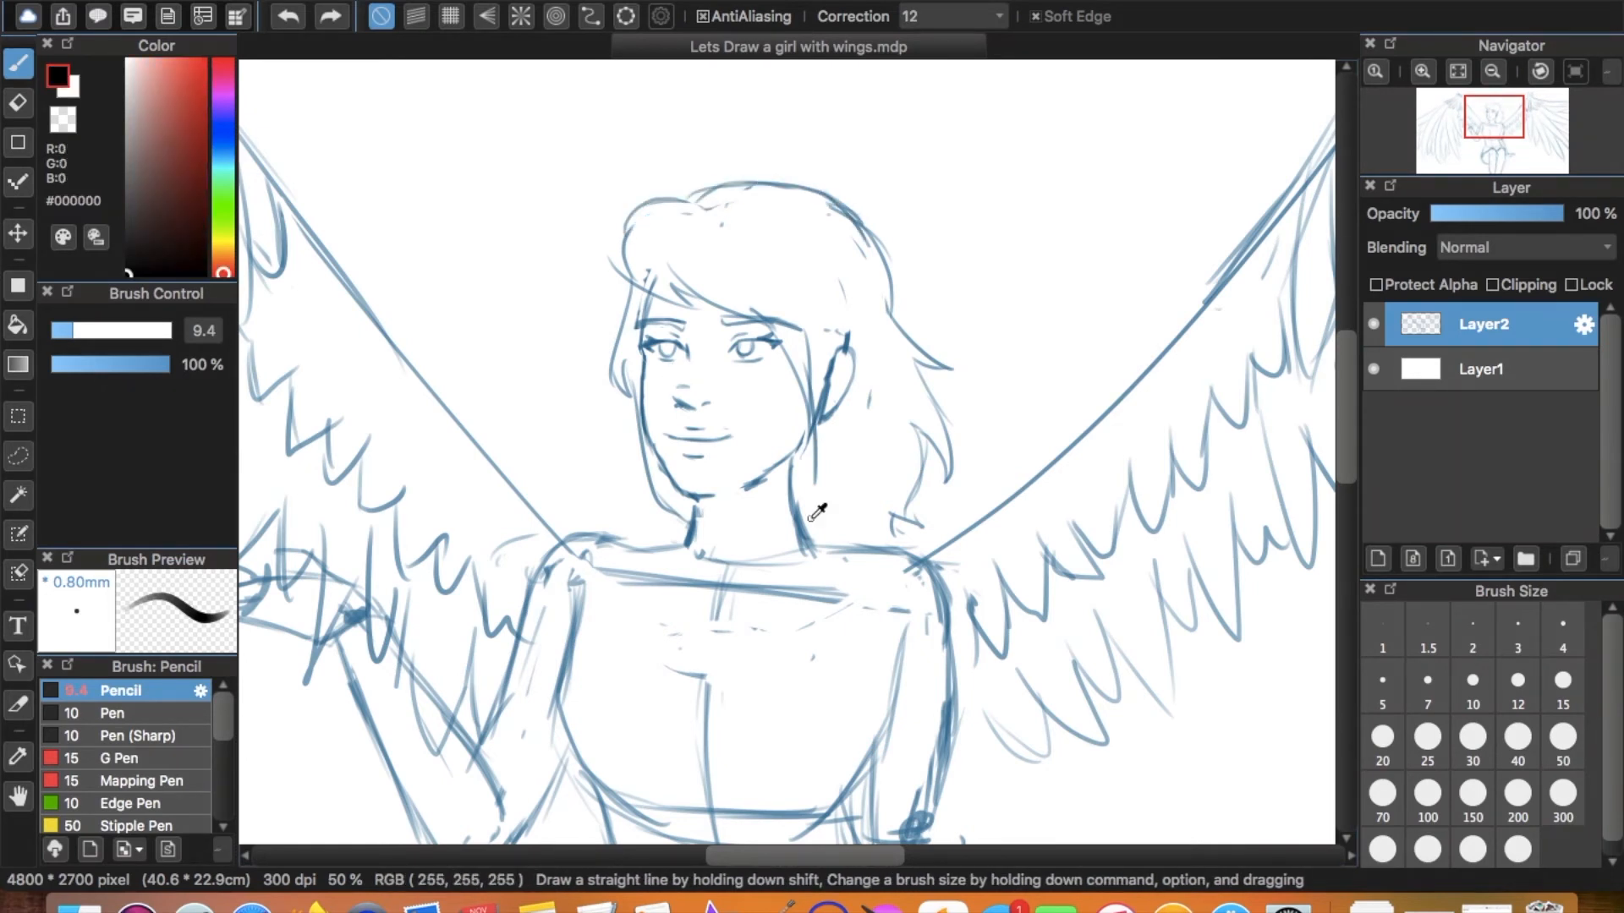
# Sample the lighter blue (#548EAF) from the sketch, erase the shoulder guide lines and draw a square neckline on the chest.
pyautogui.keyDown('alt'); pyautogui.click(822, 401); pyautogui.keyUp('alt')
pyautogui.press('e')
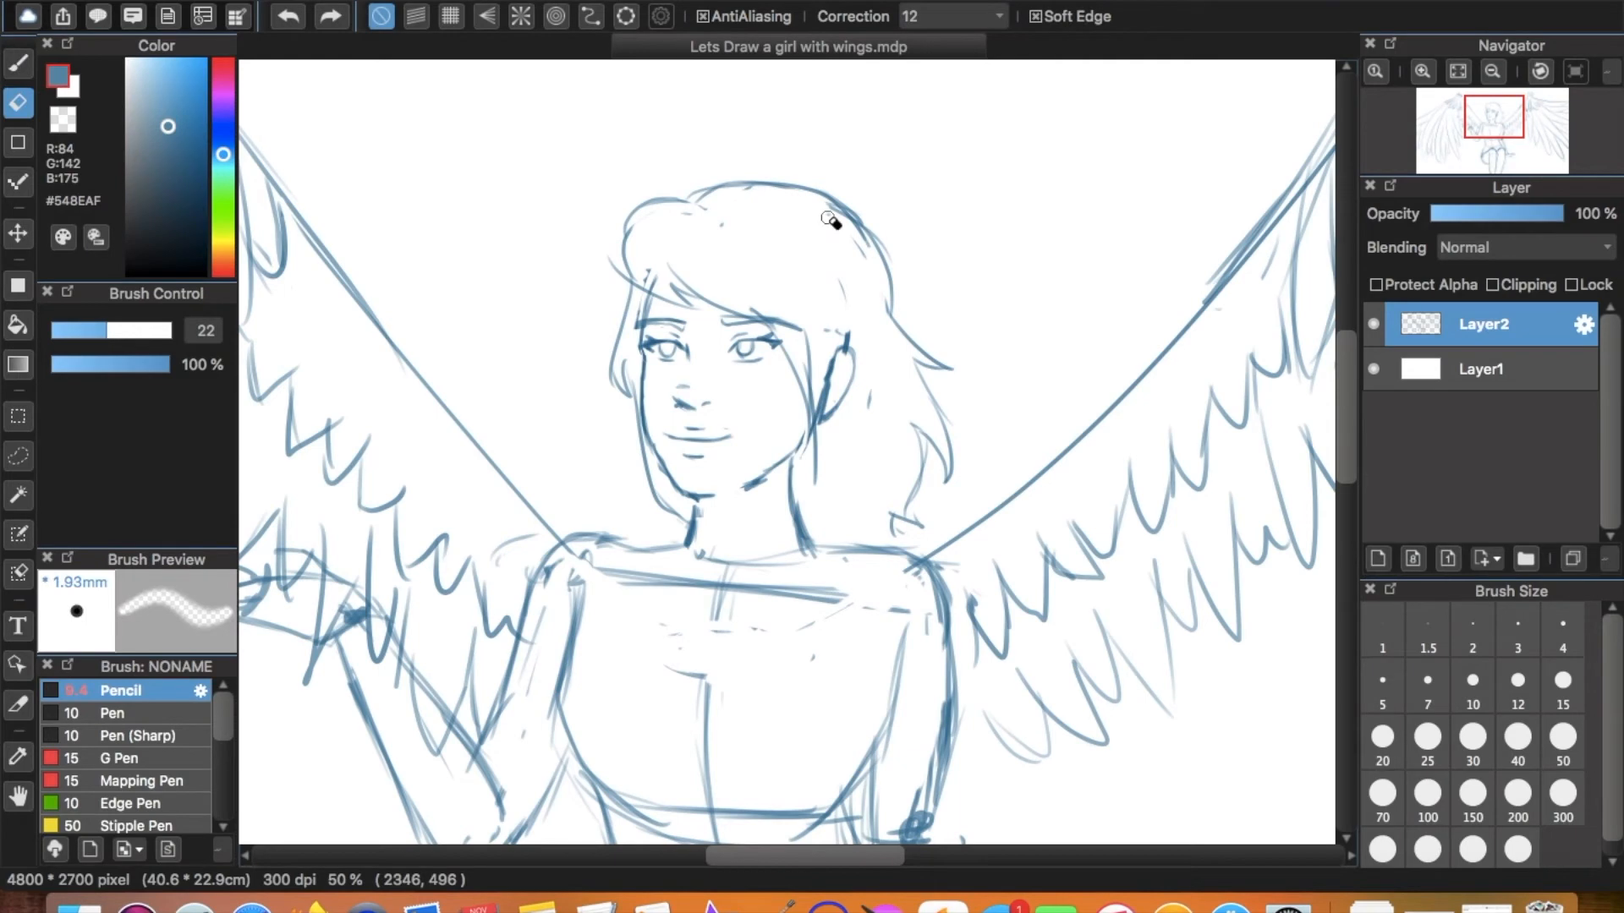
pyautogui.scroll(-5, 845, 318)
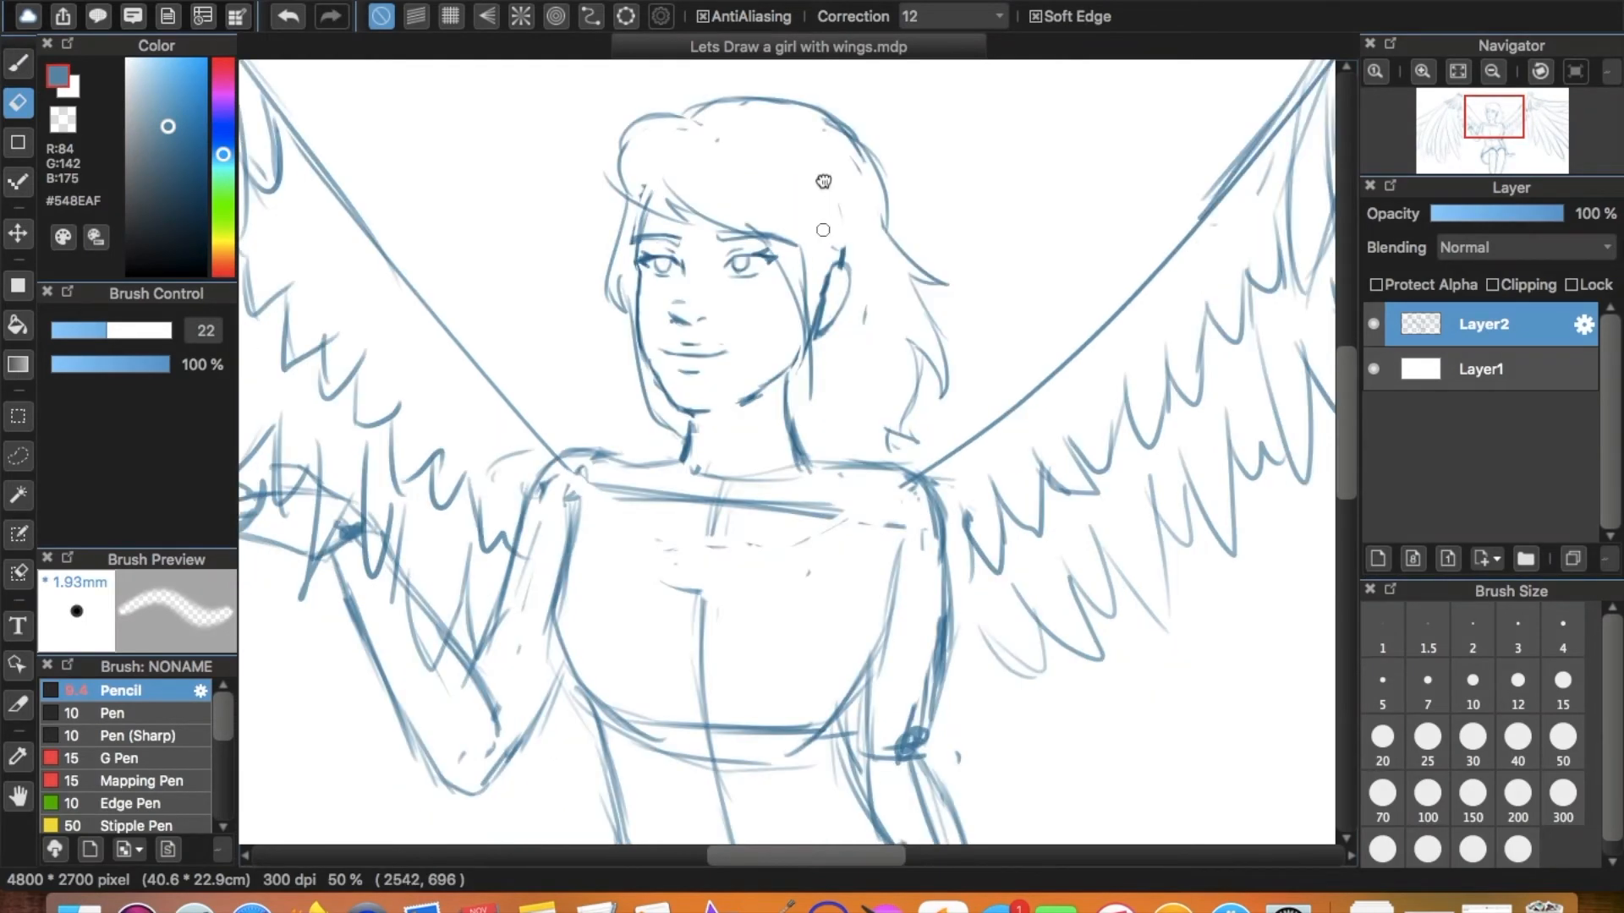
pyautogui.press('b')
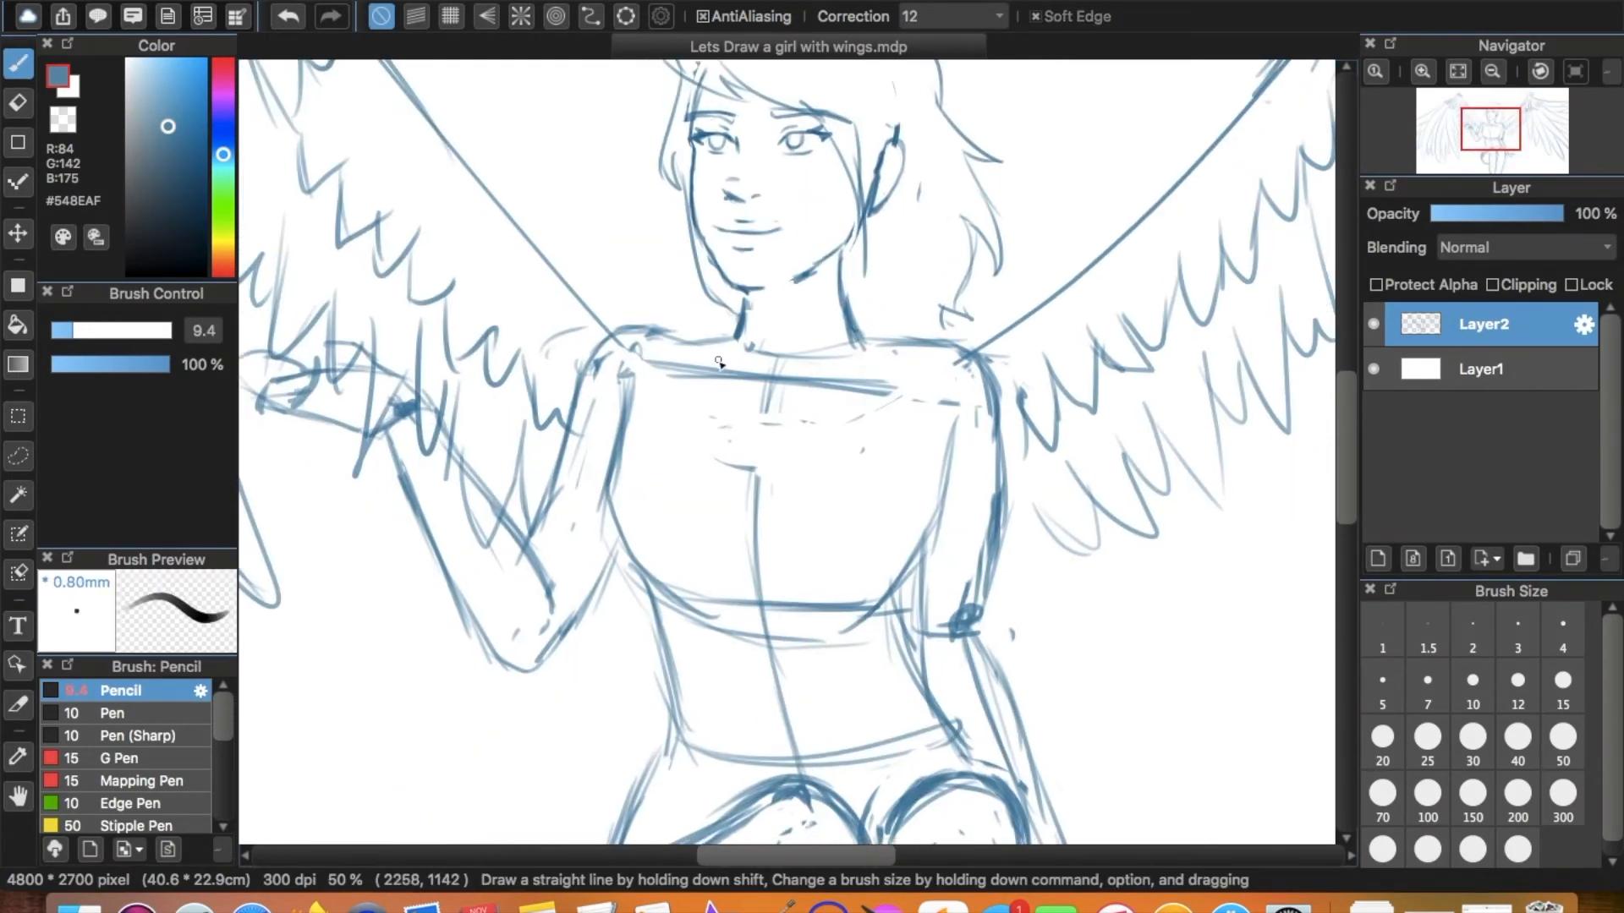
pyautogui.press('super+minus')
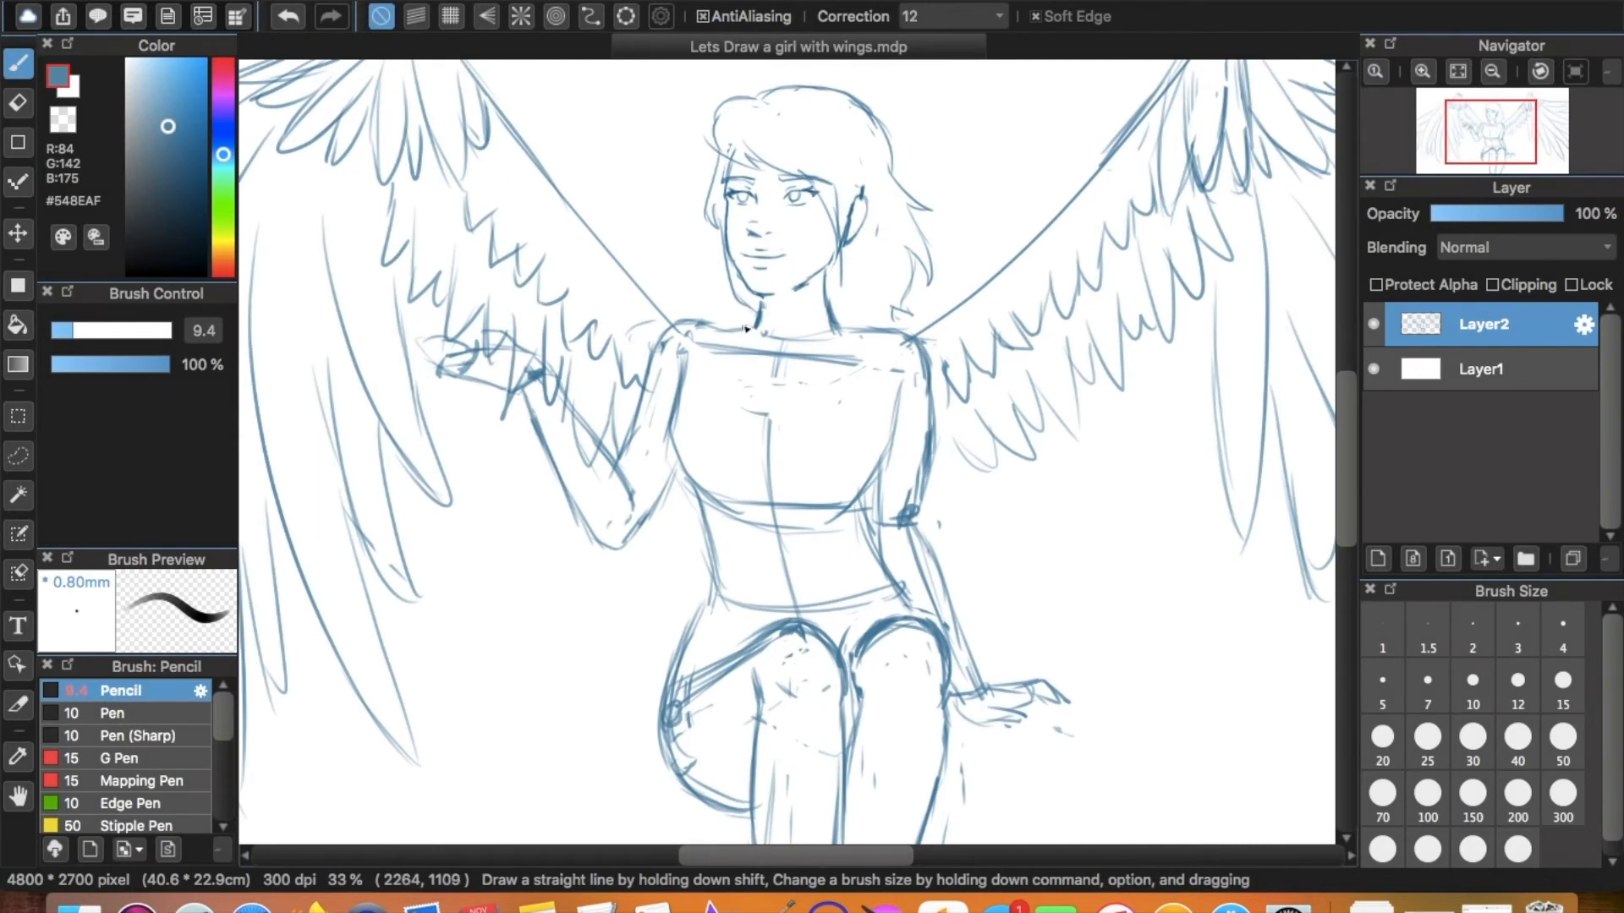
pyautogui.press('e')
pyautogui.moveTo(770, 359)
pyautogui.mouseDown()
pyautogui.moveTo(877, 369)
pyautogui.moveTo(763, 359)
pyautogui.mouseUp()
pyautogui.press('b')
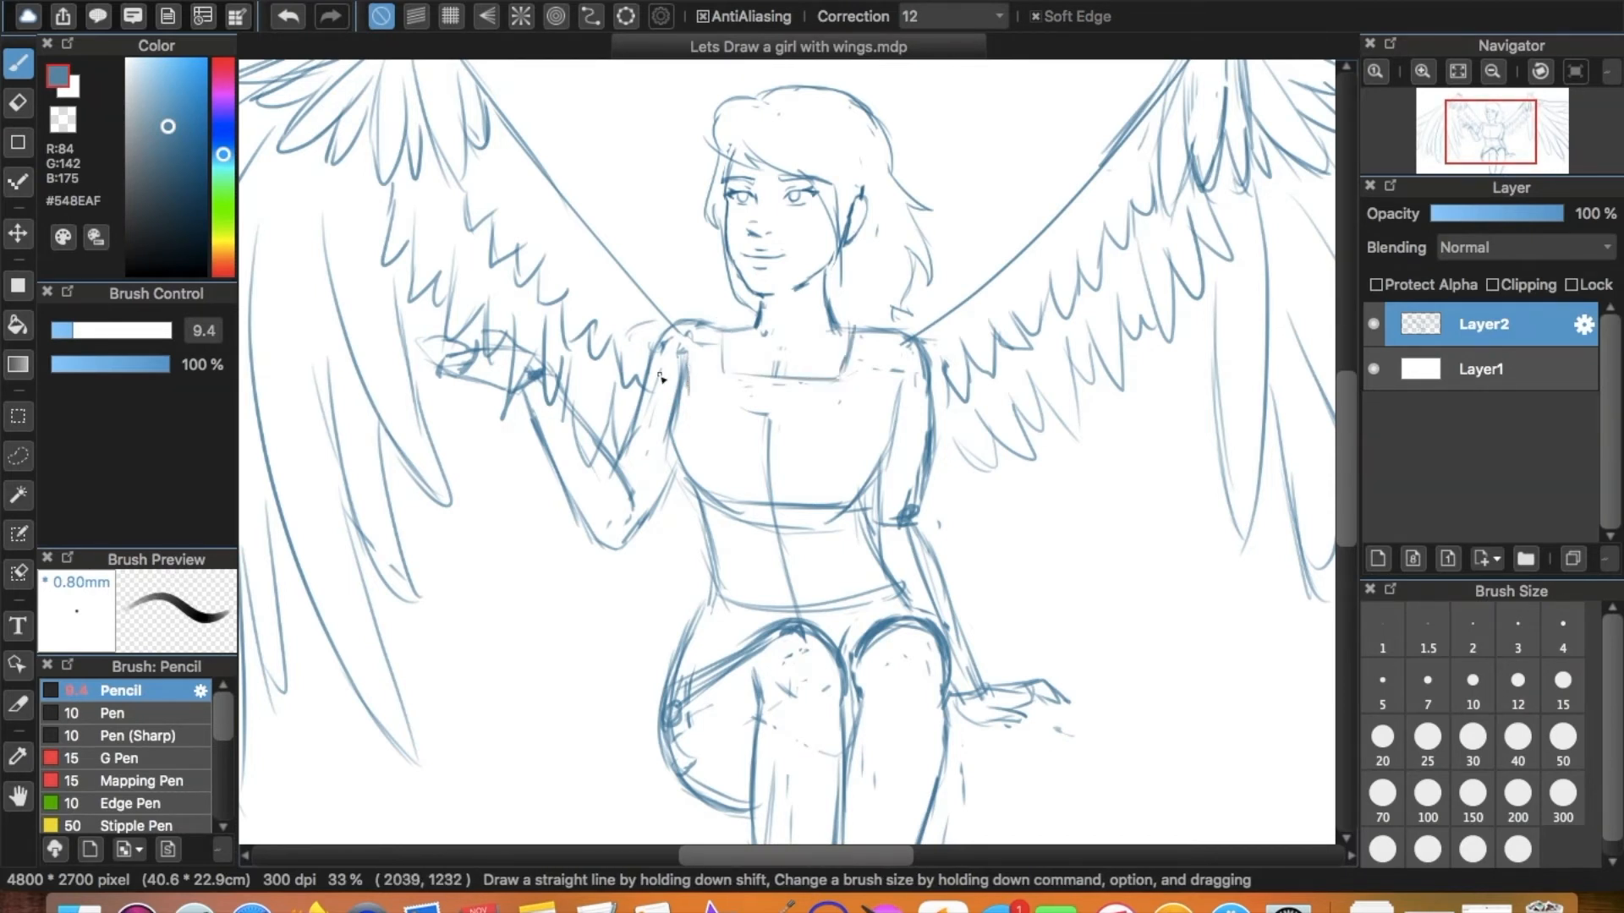
# Erase the rough construction lines along the left armpit and the left side of the chest.
pyautogui.press('e')
pyautogui.moveTo(682, 381)
pyautogui.mouseDown()
pyautogui.moveTo(675, 427)
pyautogui.moveTo(685, 380)
pyautogui.mouseUp()
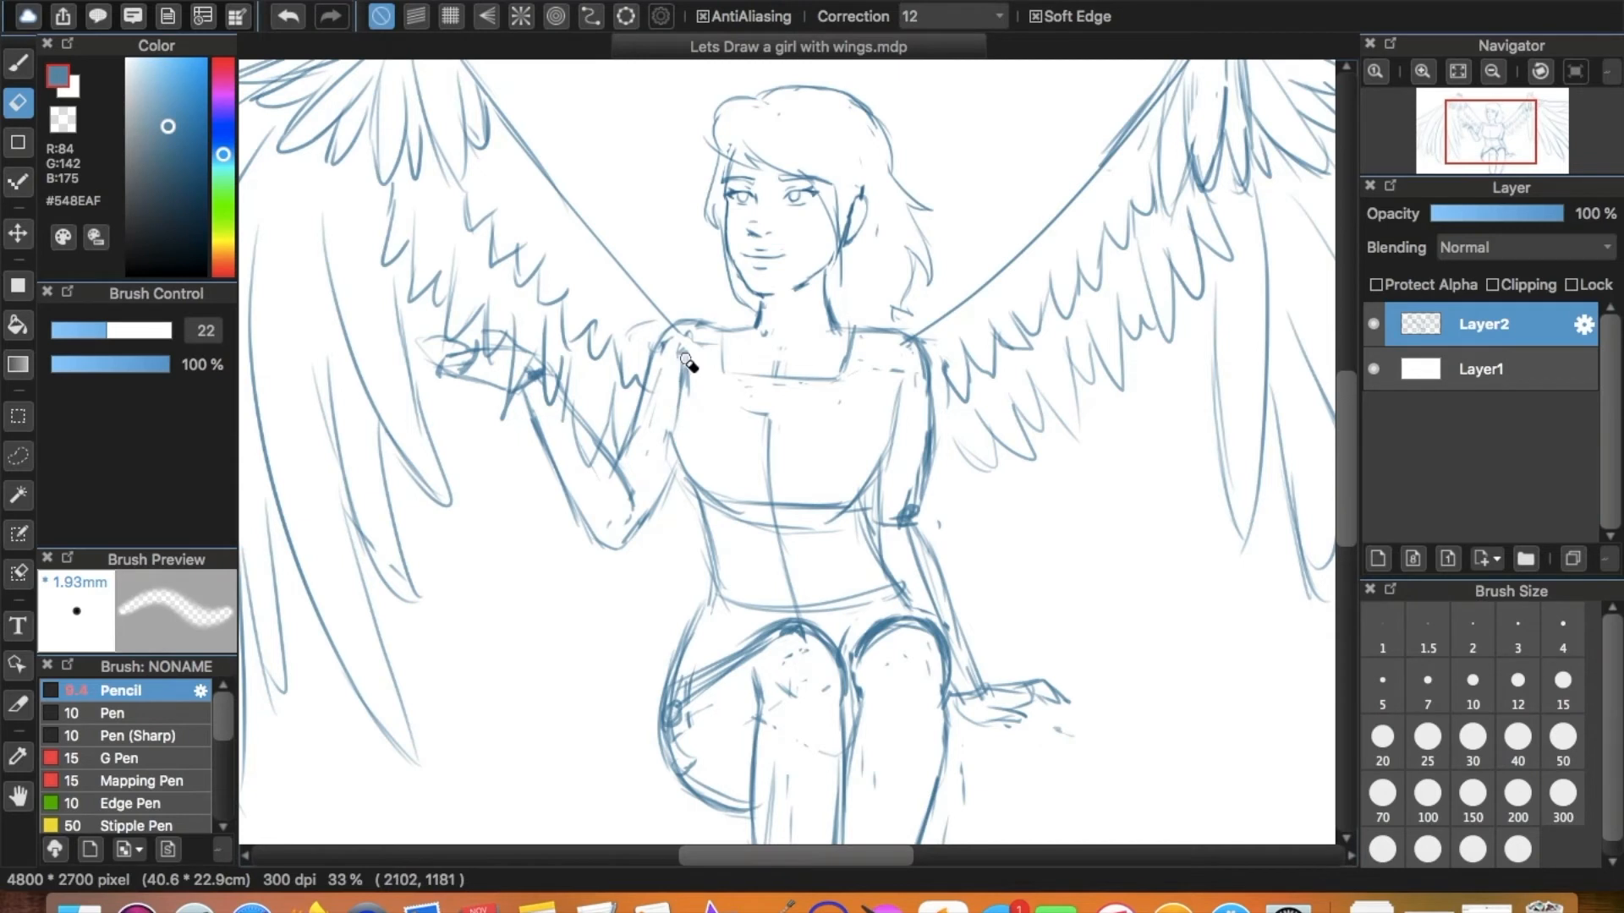
pyautogui.press('b')
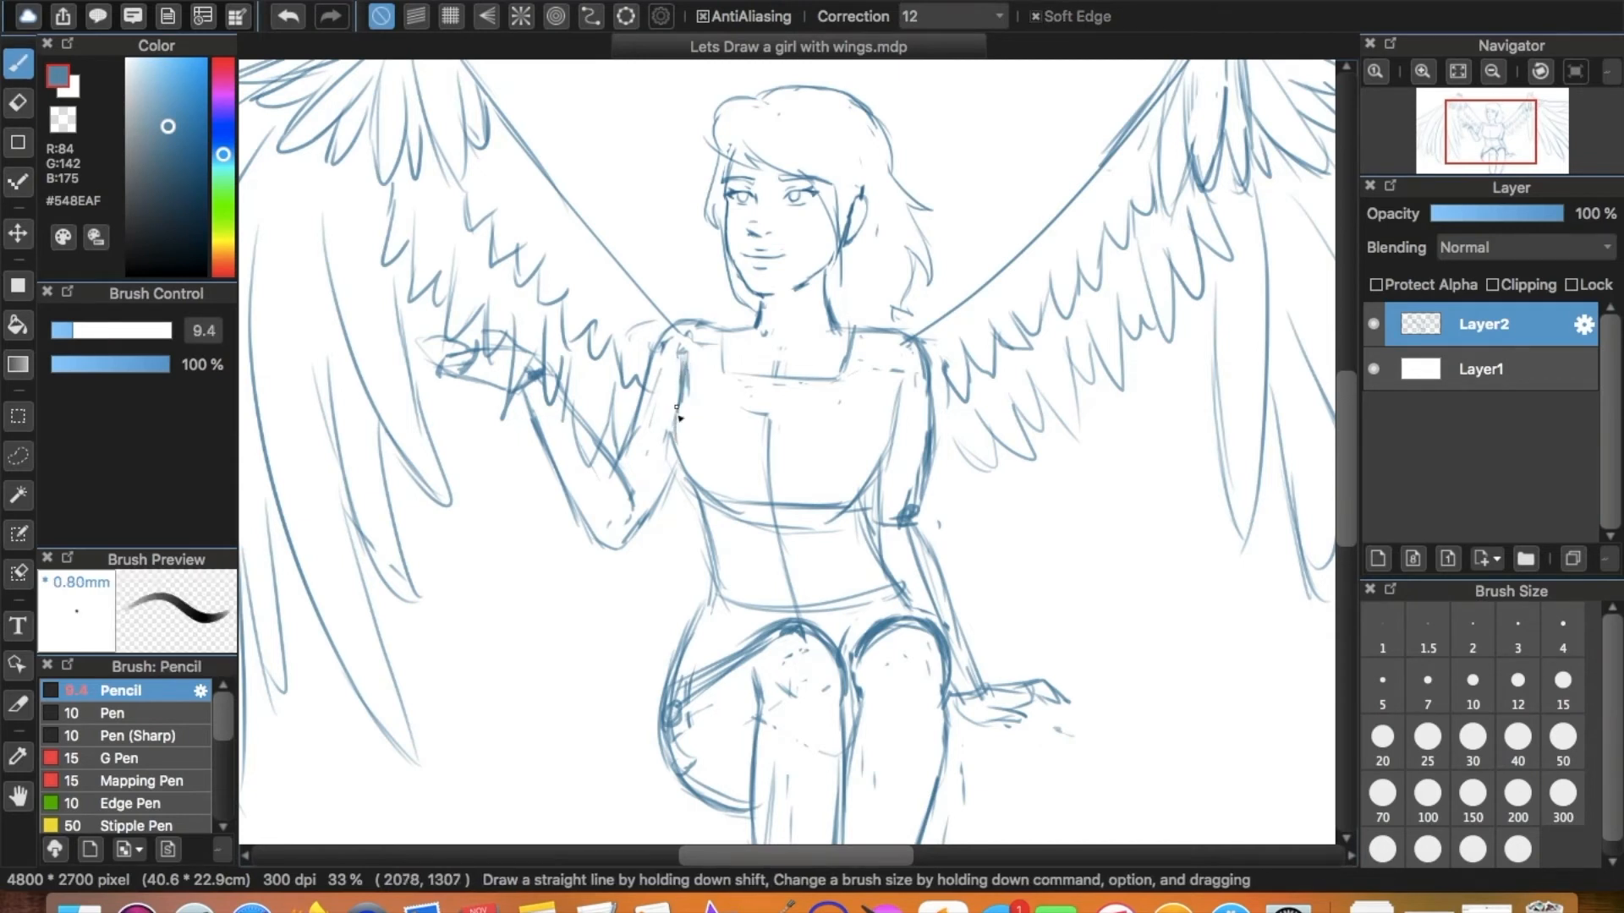
pyautogui.press('e')
pyautogui.moveTo(711, 512); pyautogui.dragTo(682, 477)
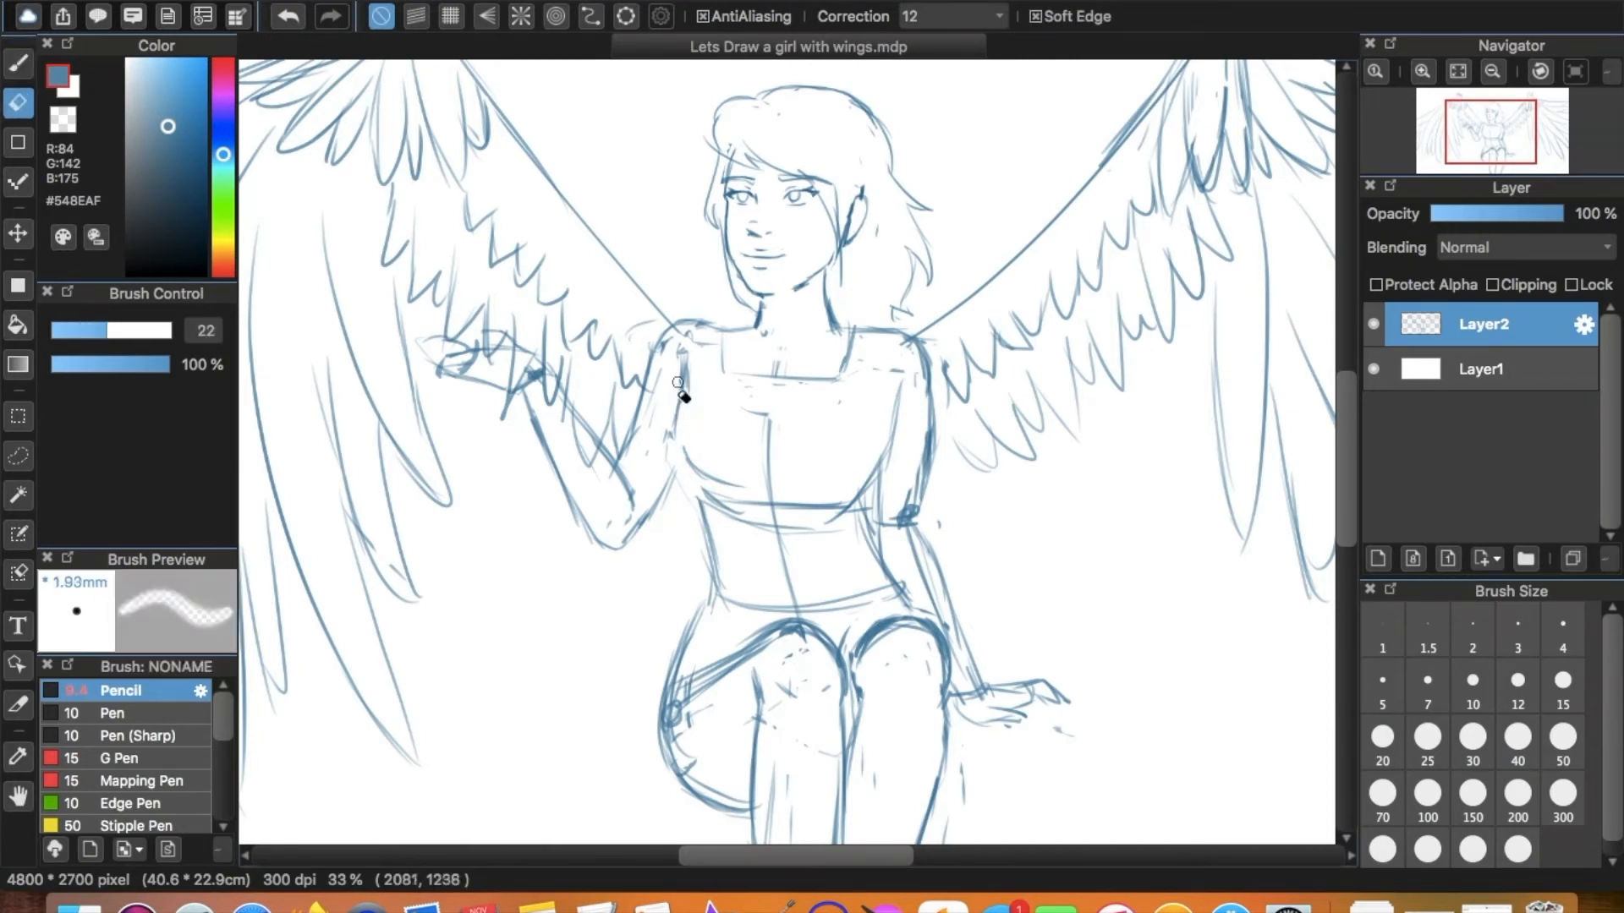
# Redraw the curved contour on the left side of the bust and erase the vertical centre line on the chest.
pyautogui.press('b')
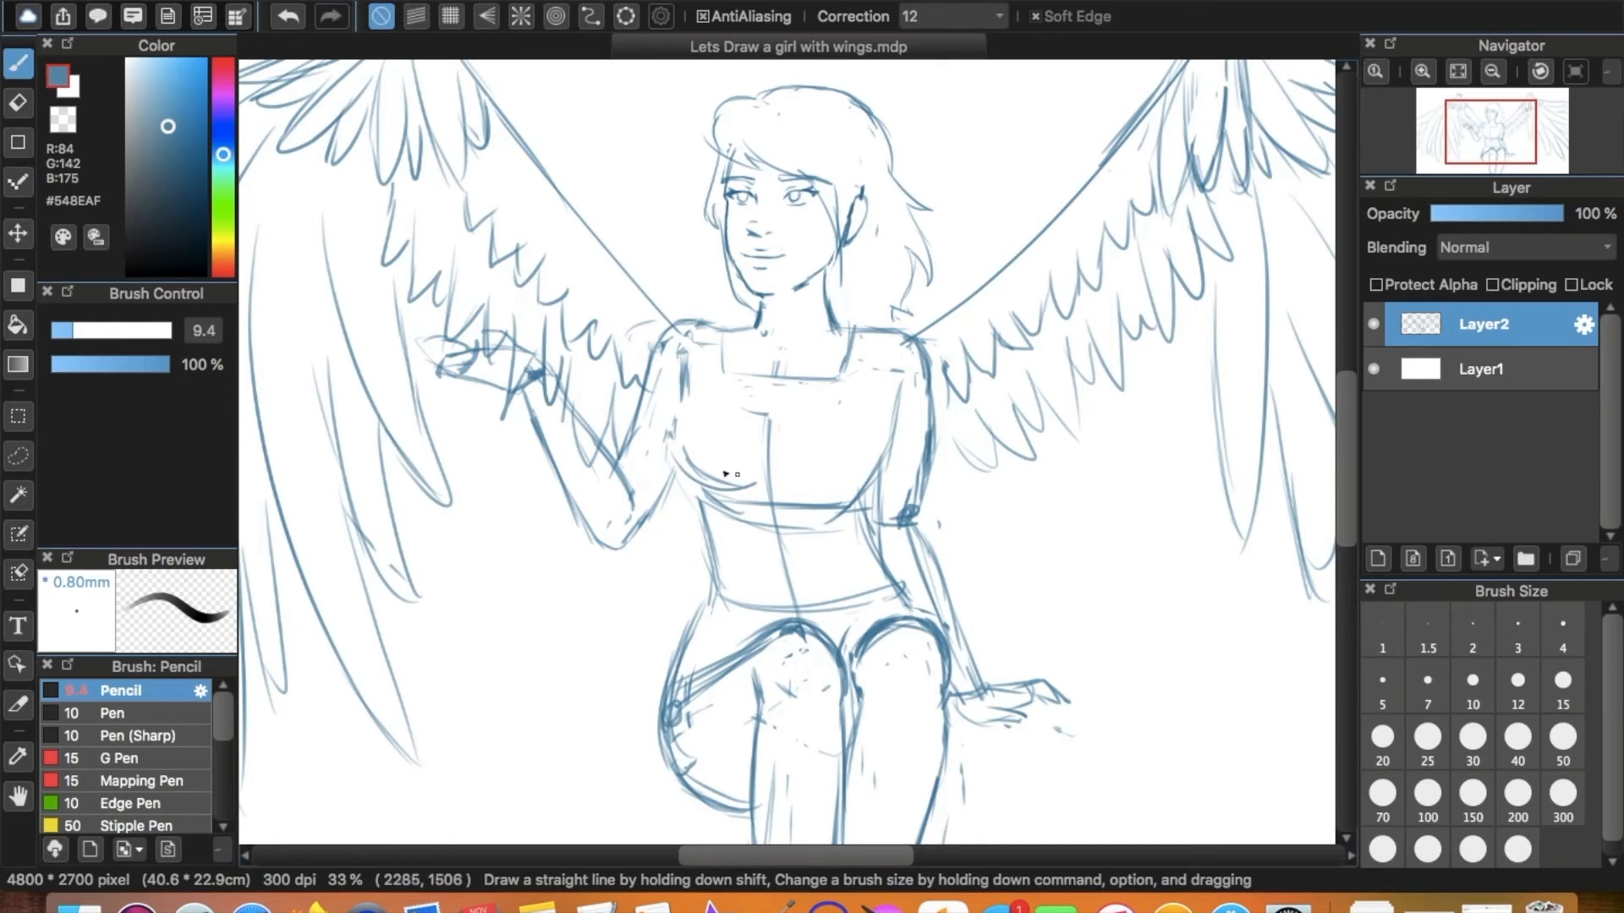
pyautogui.press('e')
pyautogui.press('b')
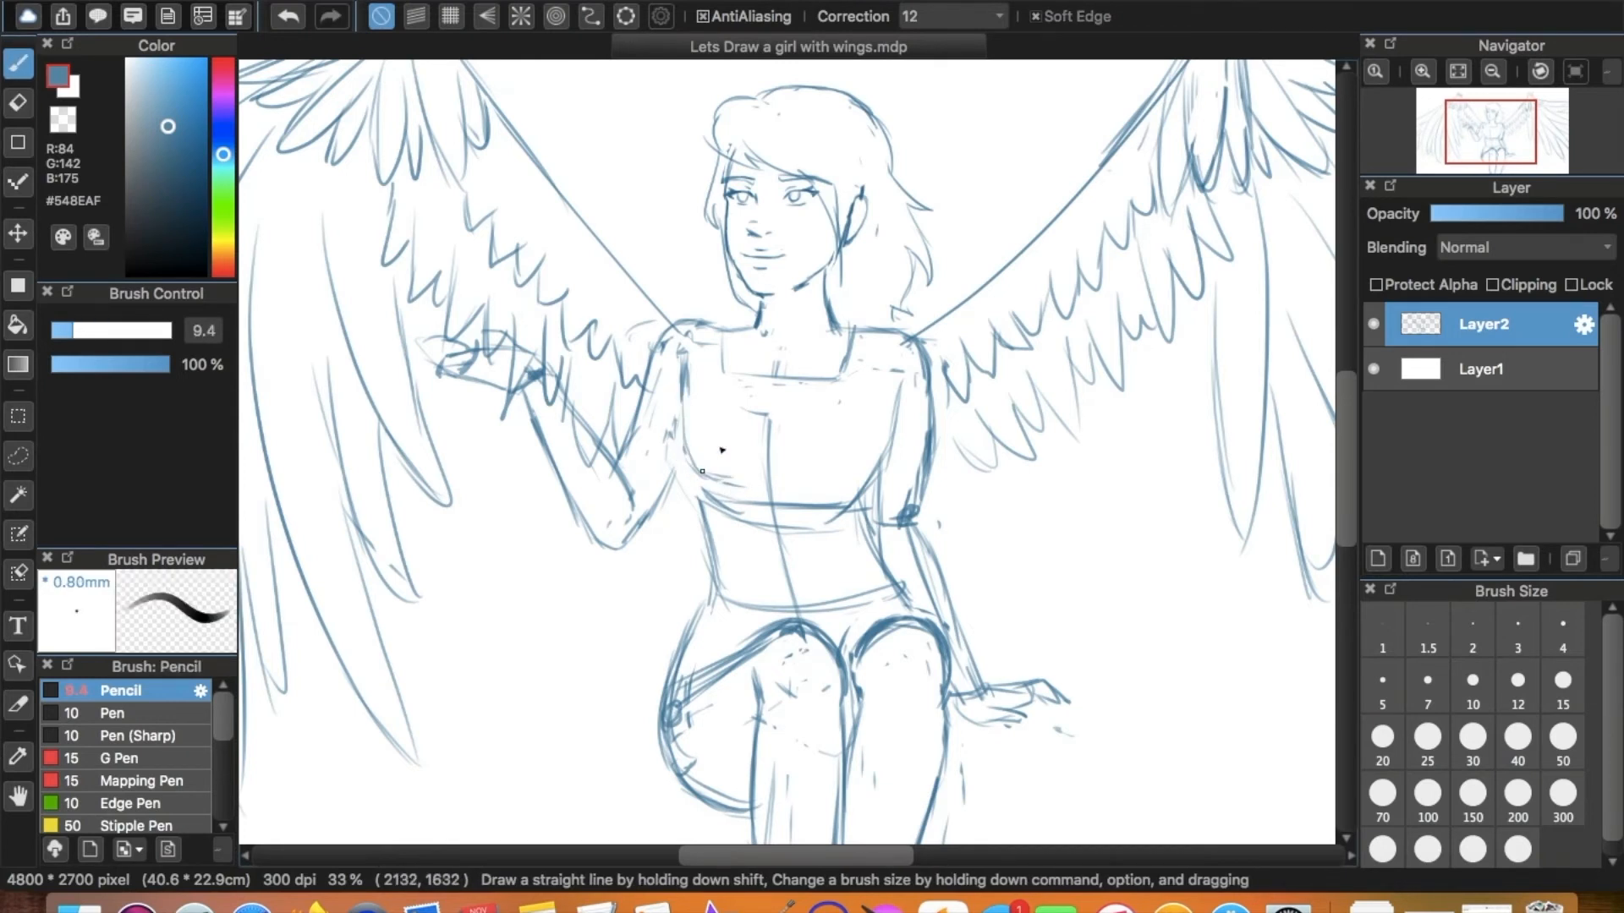
pyautogui.press('e')
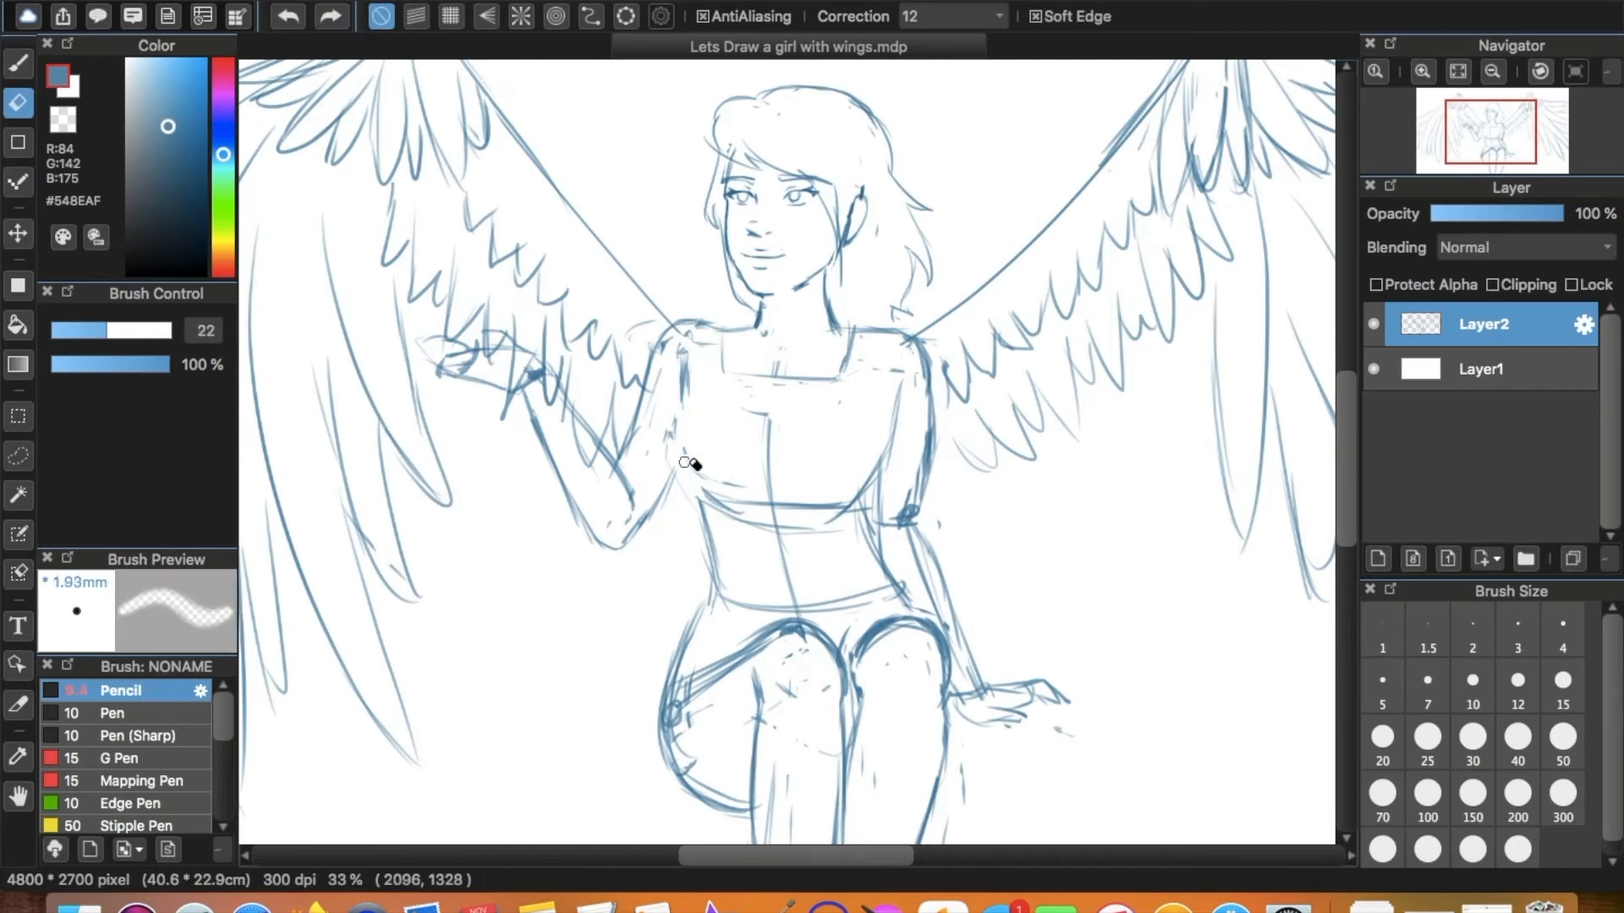
pyautogui.press('b')
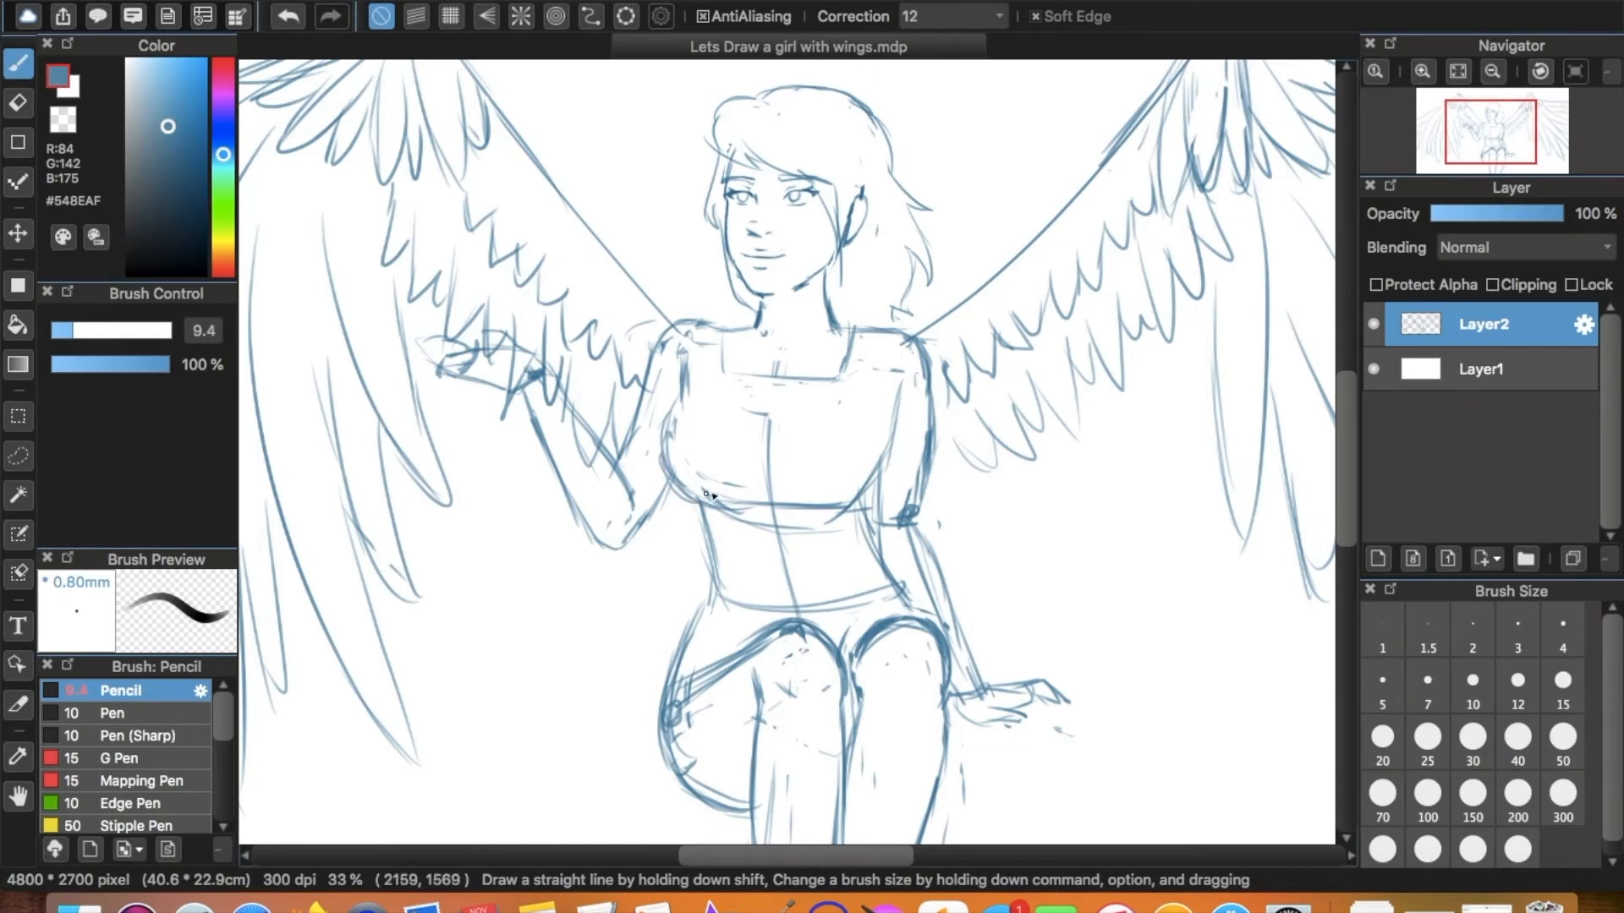
pyautogui.press('e')
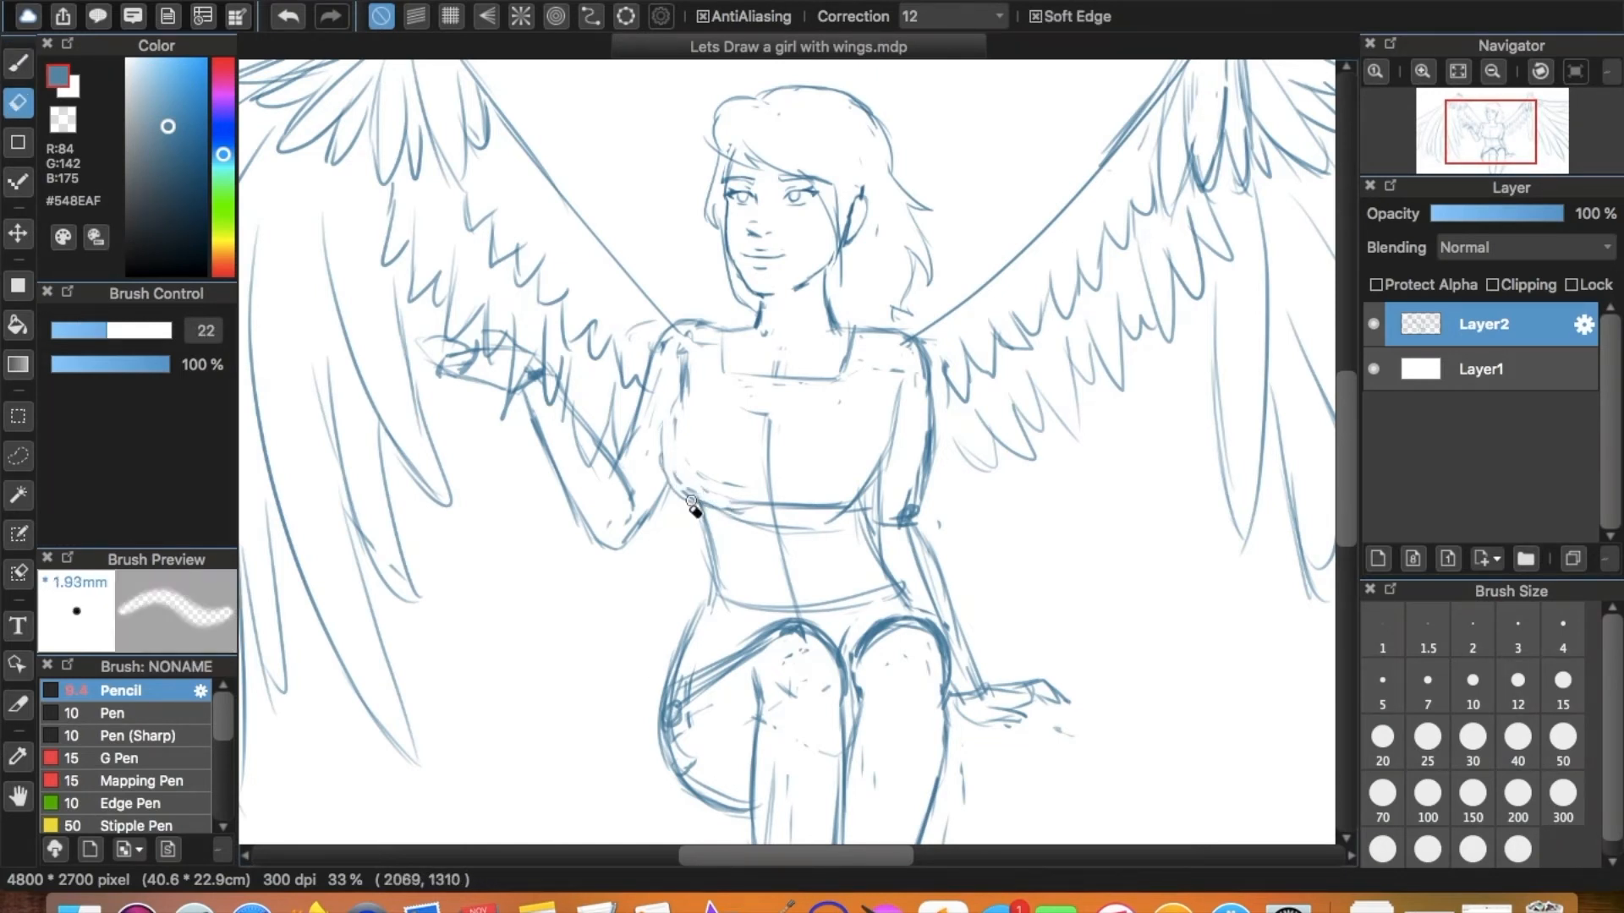
pyautogui.press('b')
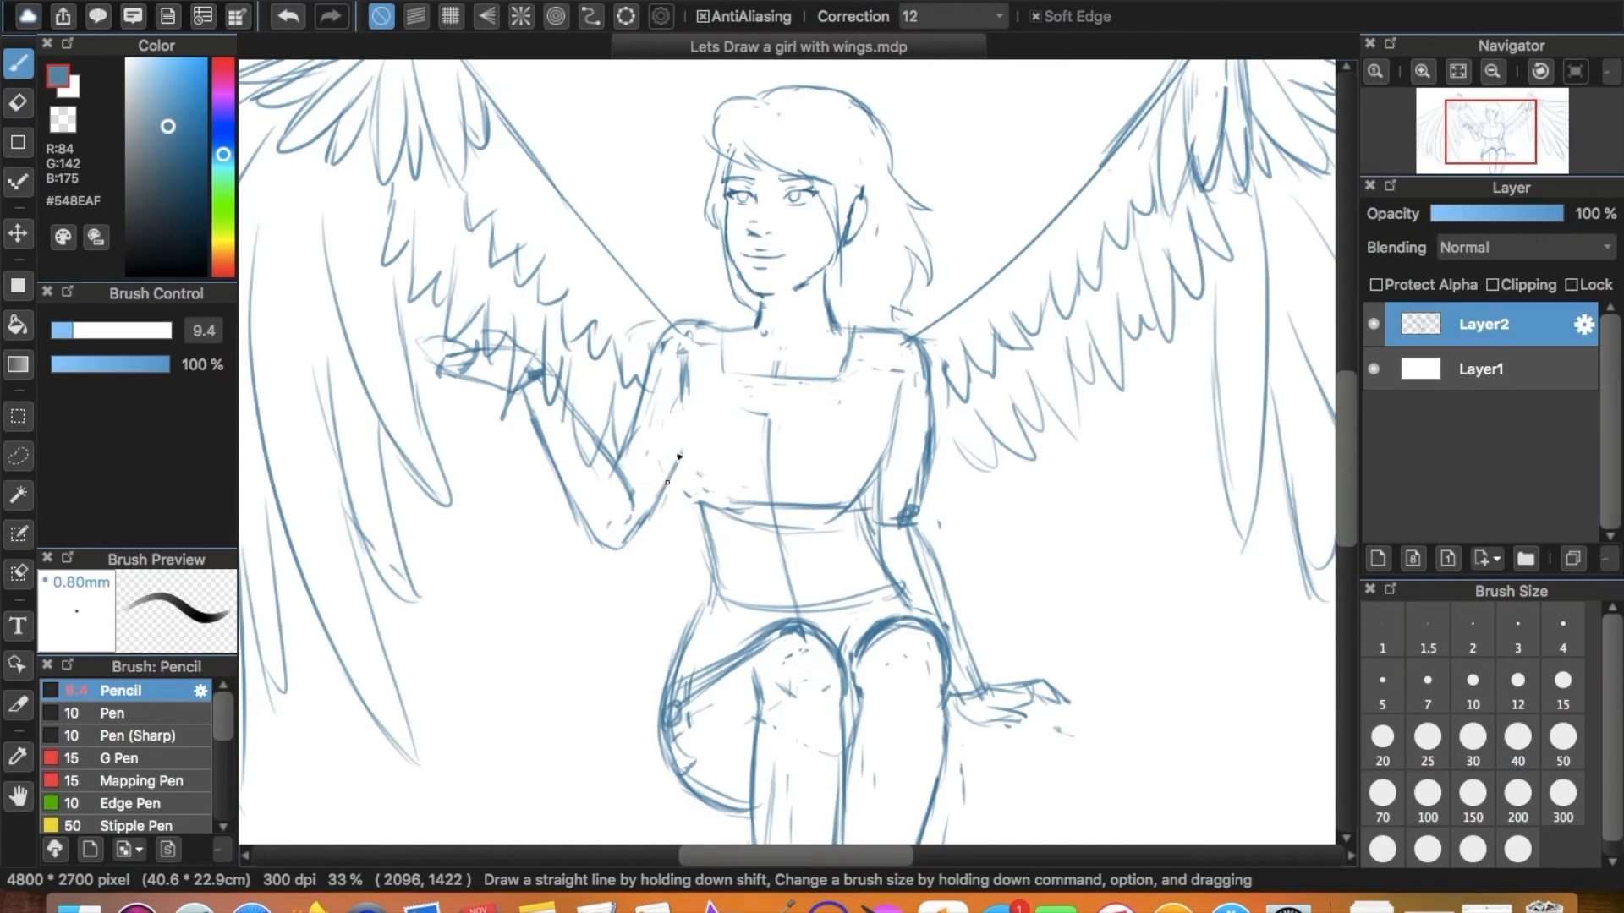
pyautogui.press('b')
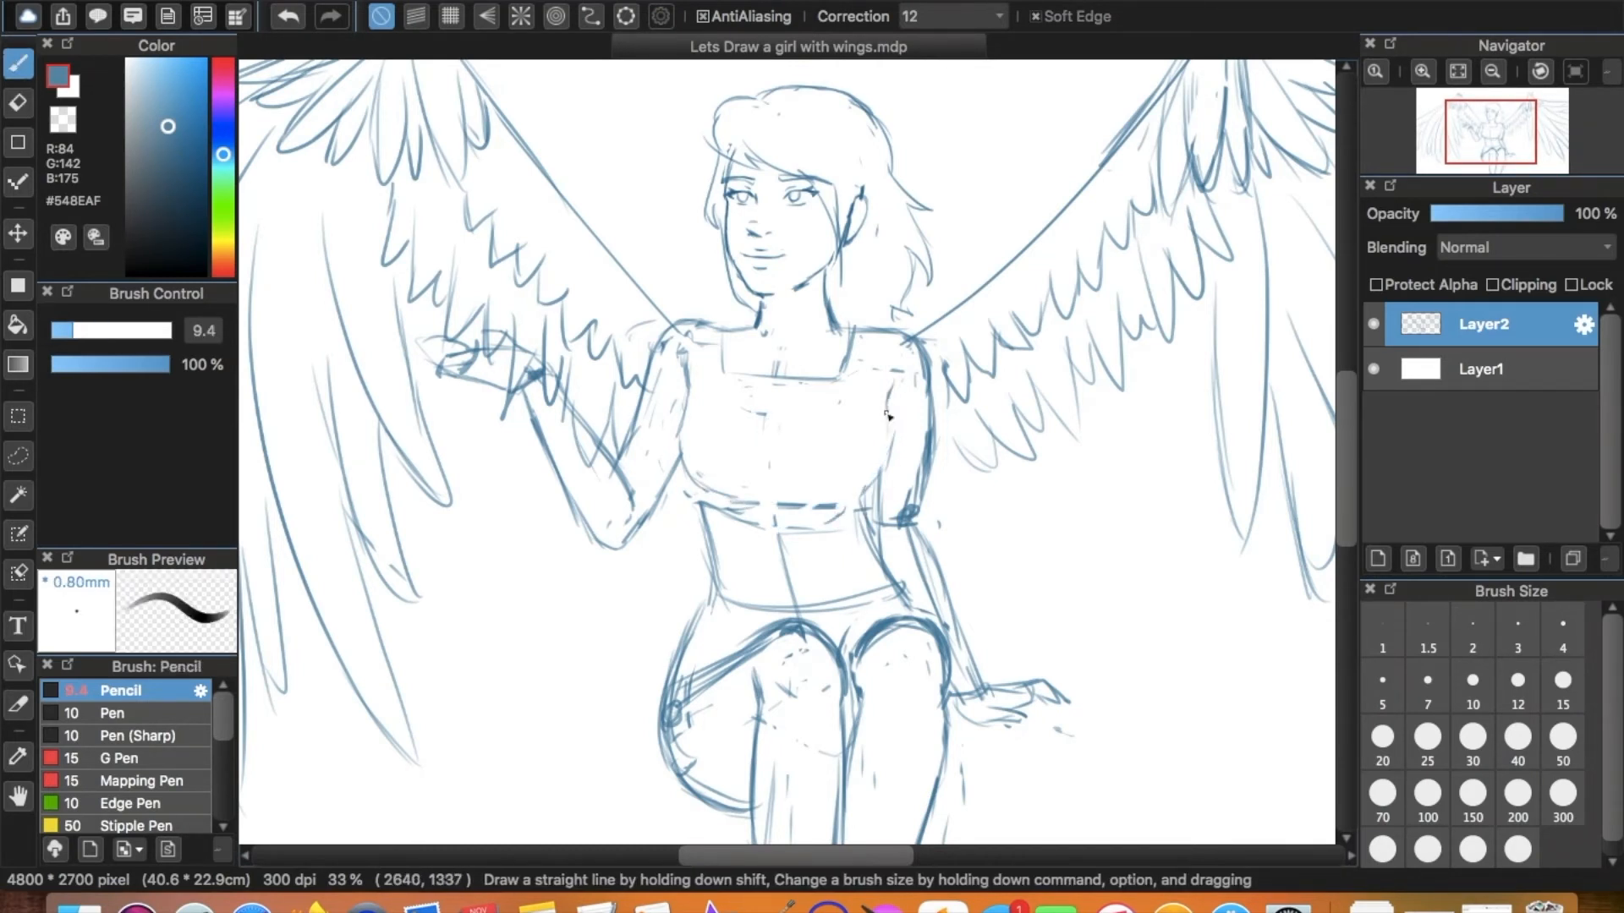
# Erase the horizontal guide line under the bust and redraw the bust's curved lower edge.
pyautogui.press('e')
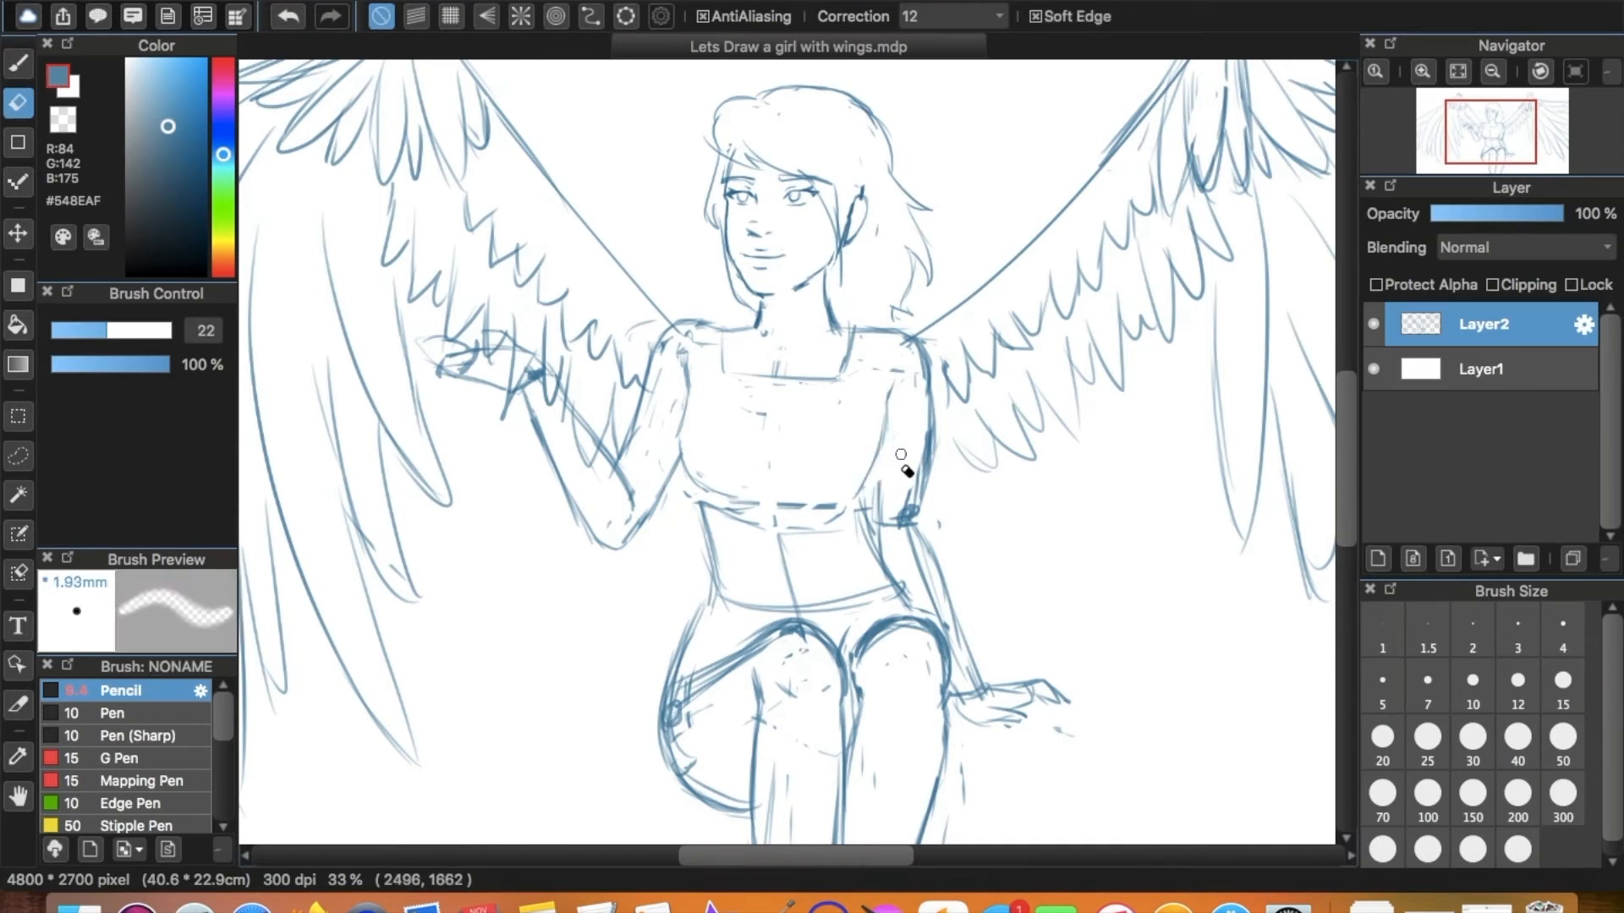
pyautogui.moveTo(810, 513)
pyautogui.mouseDown()
pyautogui.moveTo(726, 517)
pyautogui.moveTo(840, 524)
pyautogui.mouseUp()
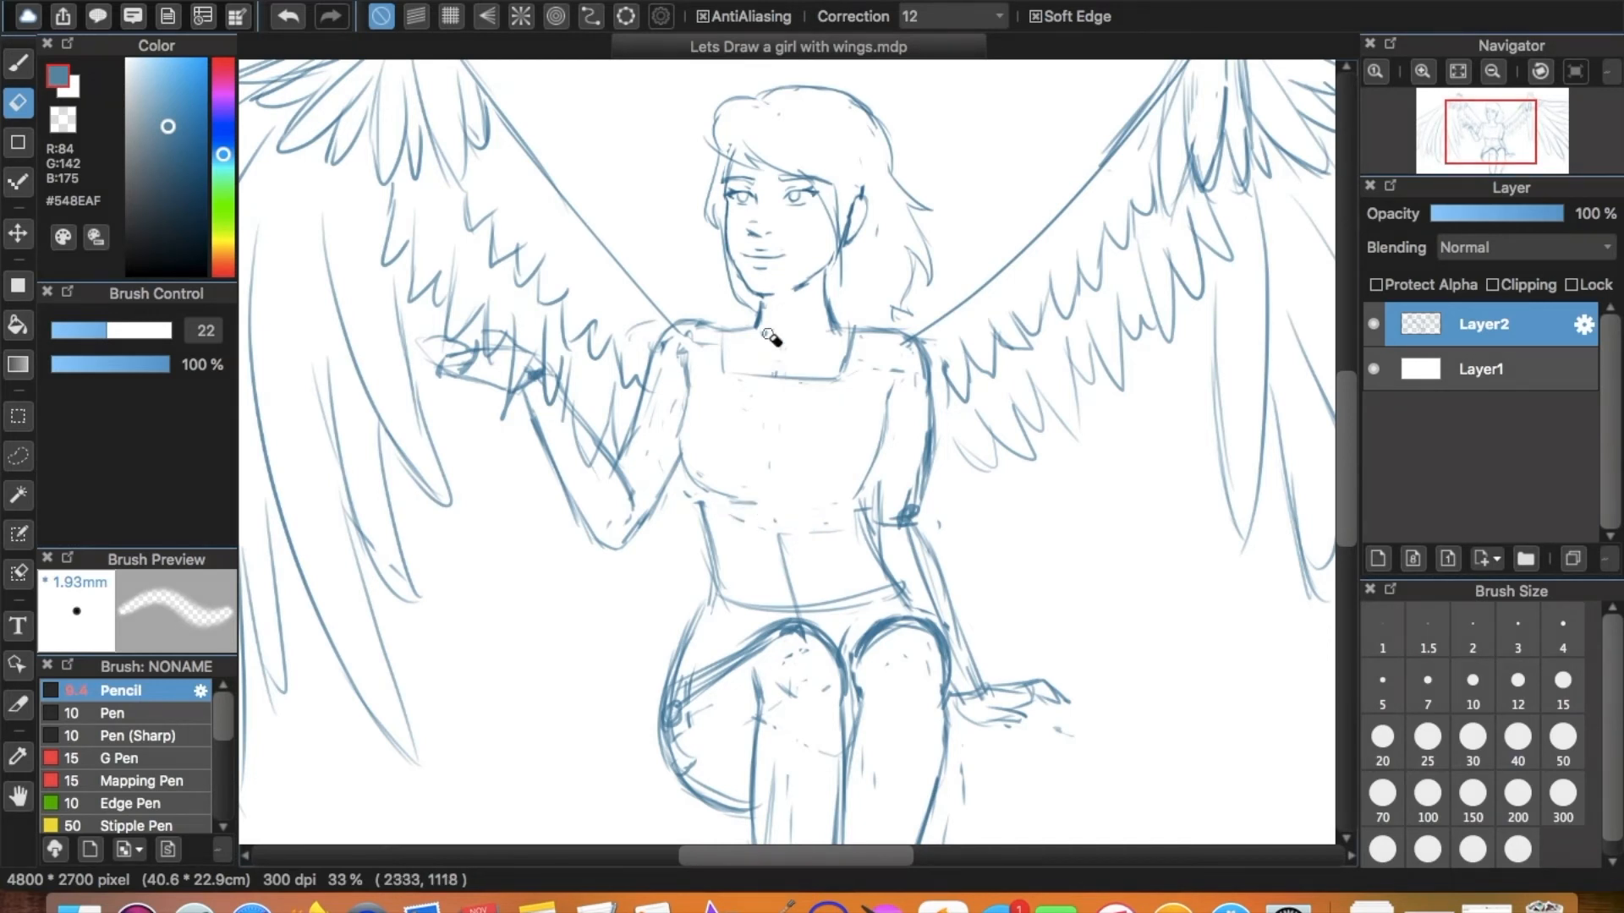
pyautogui.press('b')
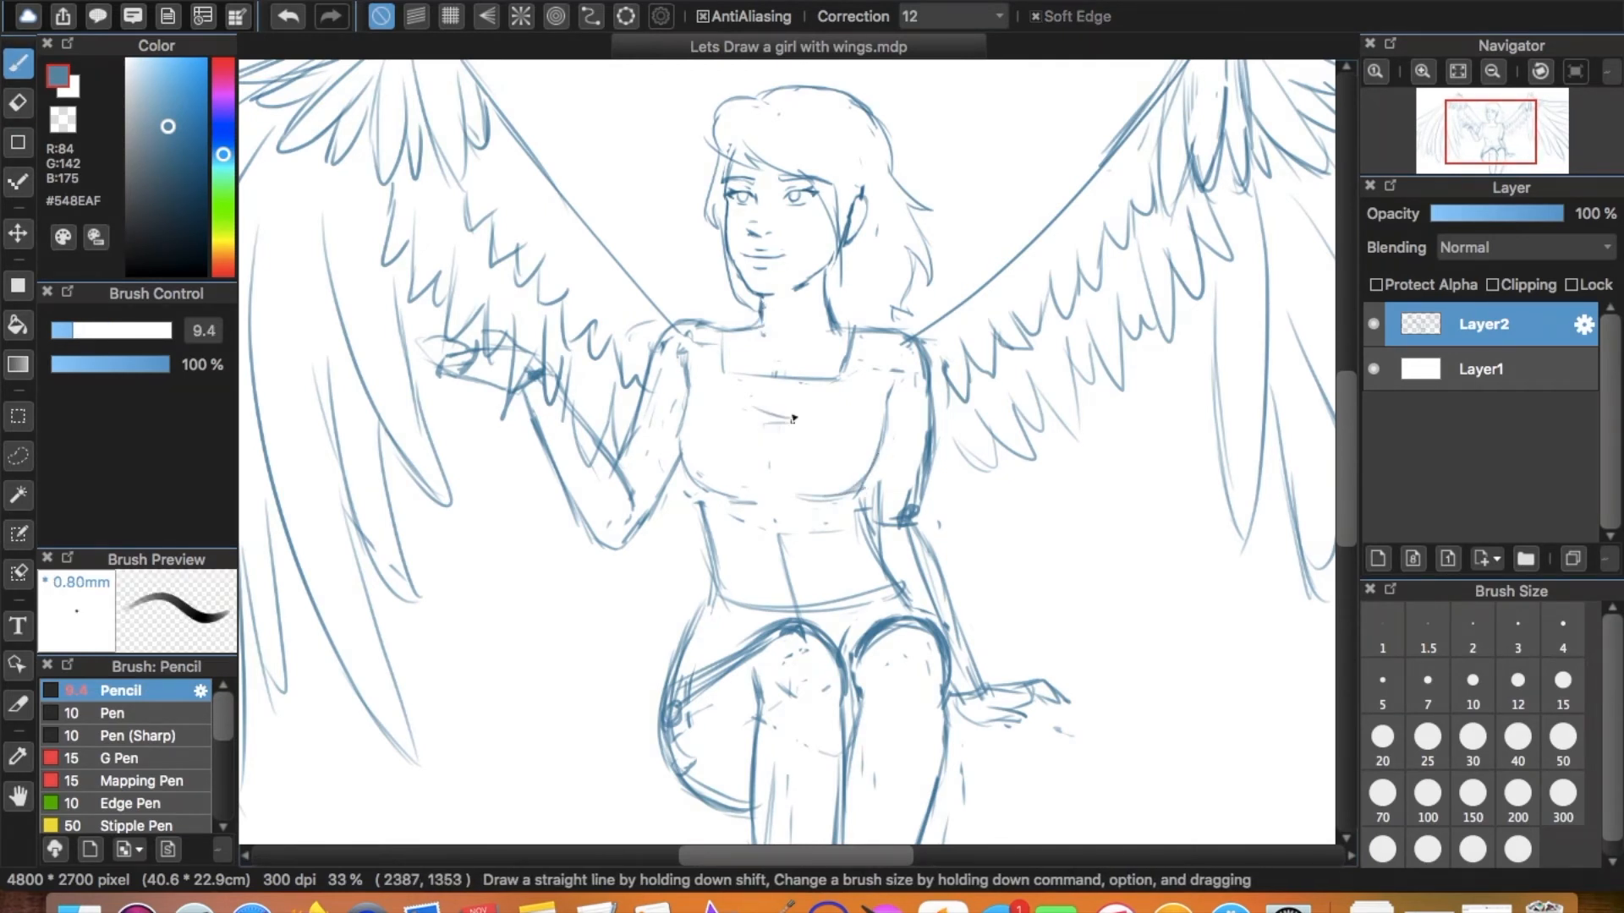
# Draw short fold lines below the neckline and replace the left waist outline with a cleaner contour.
pyautogui.press('e')
pyautogui.press('b')
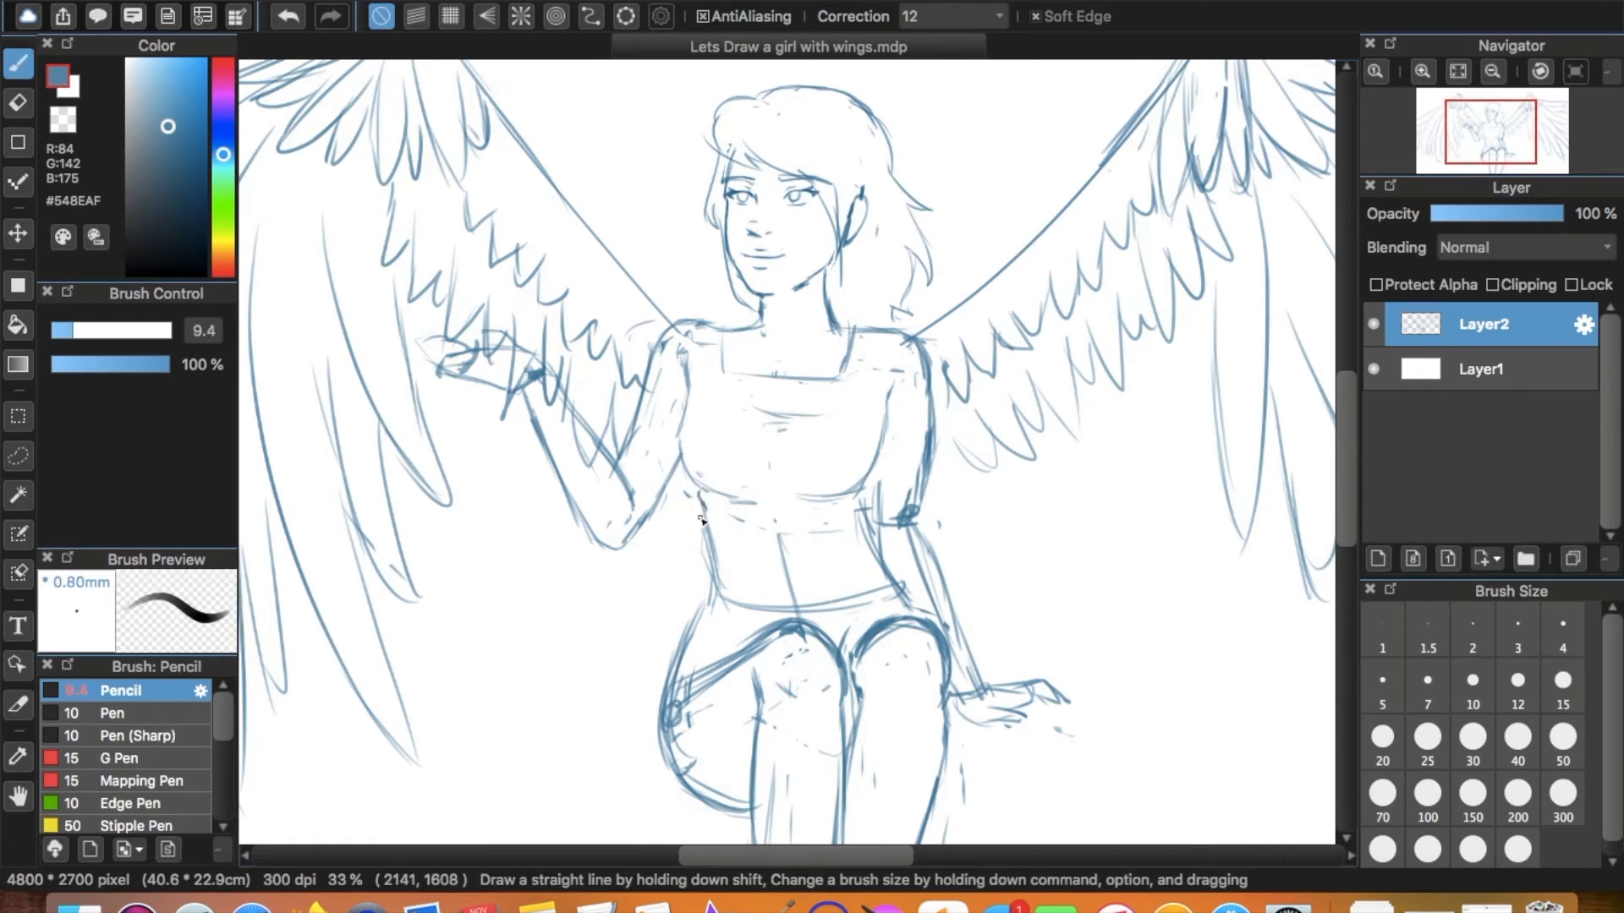
pyautogui.press('e')
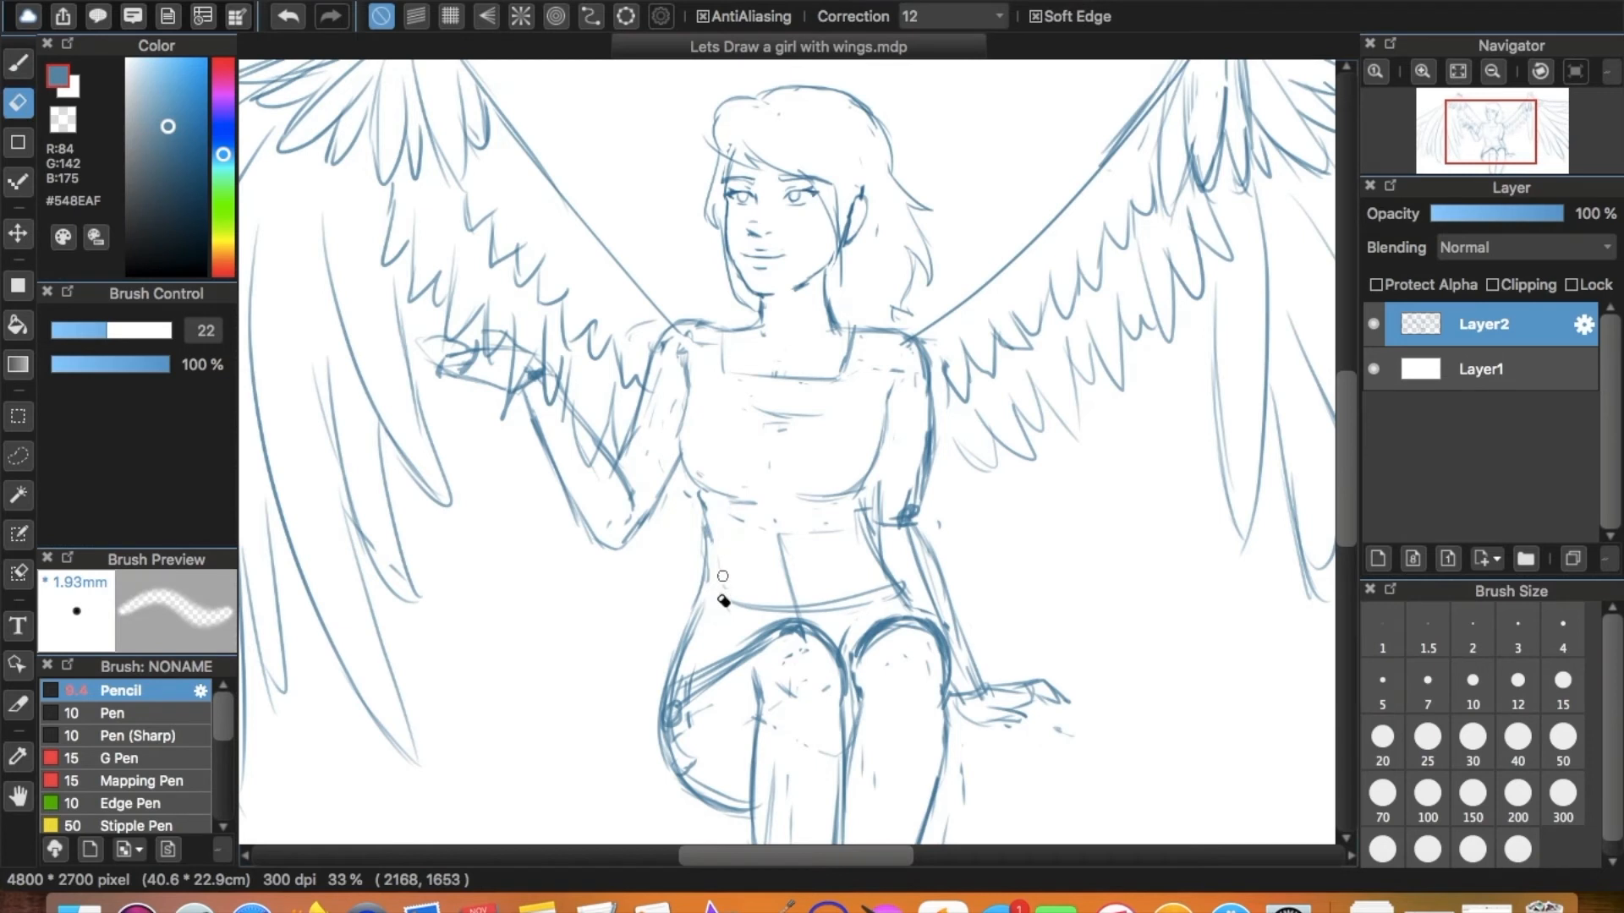
pyautogui.press('b')
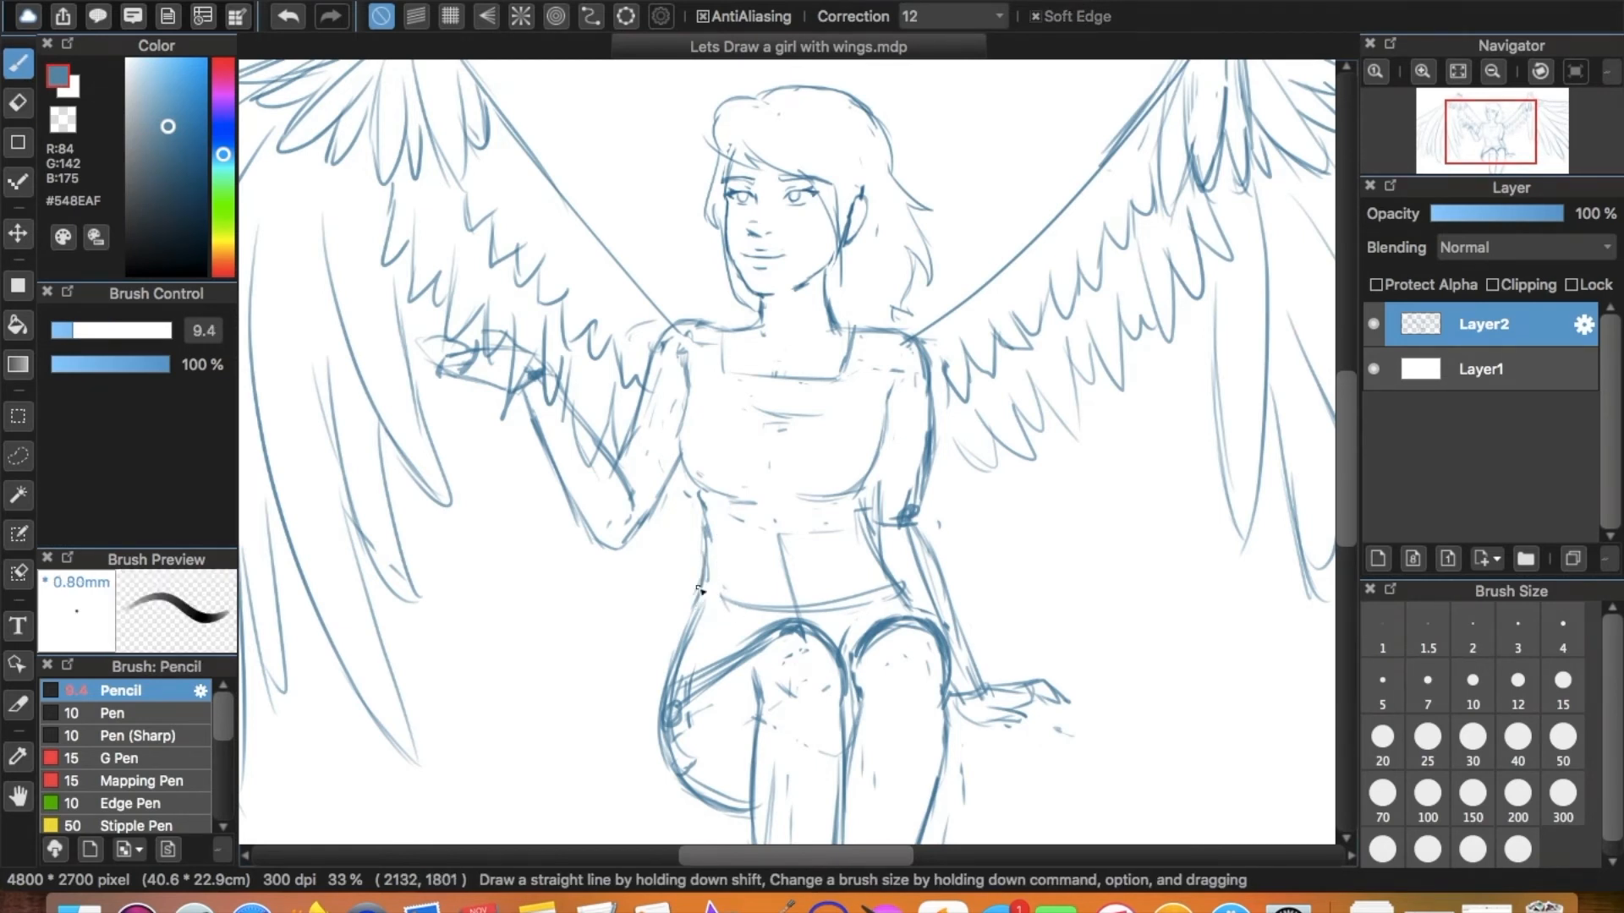
# Draw the ledge line on both sides of the figure and the skirt's left outline falling from the hip over the ledge.
pyautogui.moveTo(597, 715); pyautogui.dragTo(573, 794)
pyautogui.press('space')
pyautogui.moveTo(628, 706)
pyautogui.mouseDown()
pyautogui.moveTo(612, 551)
pyautogui.moveTo(557, 636)
pyautogui.moveTo(681, 609)
pyautogui.mouseUp()
pyautogui.moveTo(930, 619); pyautogui.dragTo(1174, 615)
pyautogui.moveTo(487, 626); pyautogui.dragTo(626, 611)
pyautogui.moveTo(574, 579); pyautogui.dragTo(548, 619)
pyautogui.moveTo(595, 548); pyautogui.dragTo(530, 606)
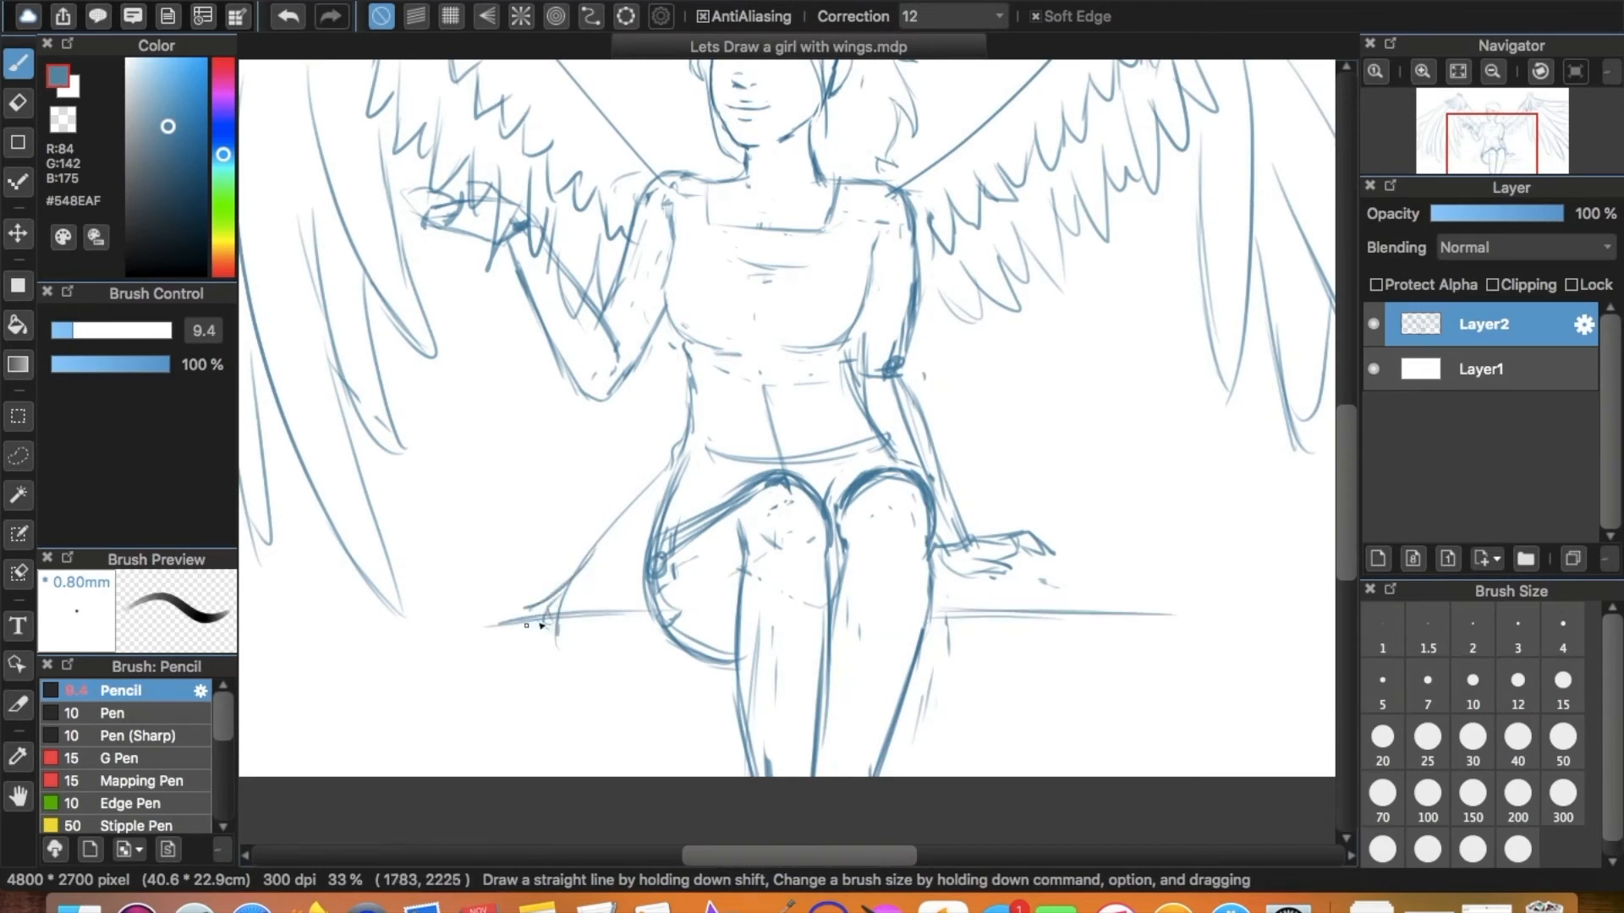
pyautogui.moveTo(552, 648); pyautogui.dragTo(558, 746)
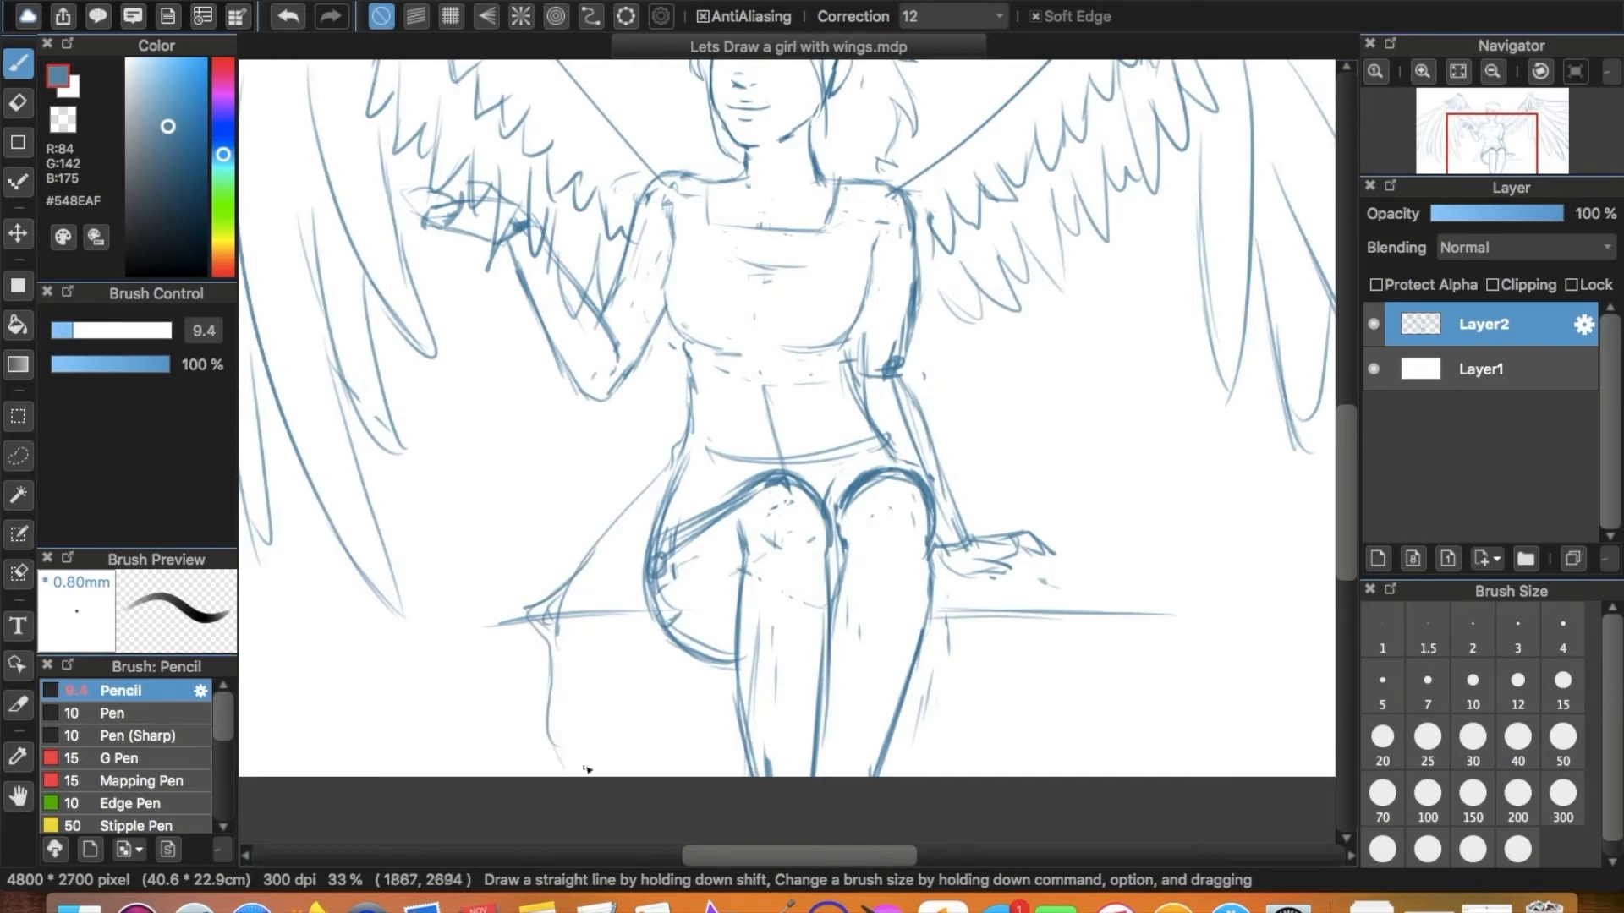
# Erase the ledge line crossing the skirt's left corner and draw fold lines hanging down from the ledge.
pyautogui.press('e')
pyautogui.moveTo(569, 627); pyautogui.dragTo(551, 623)
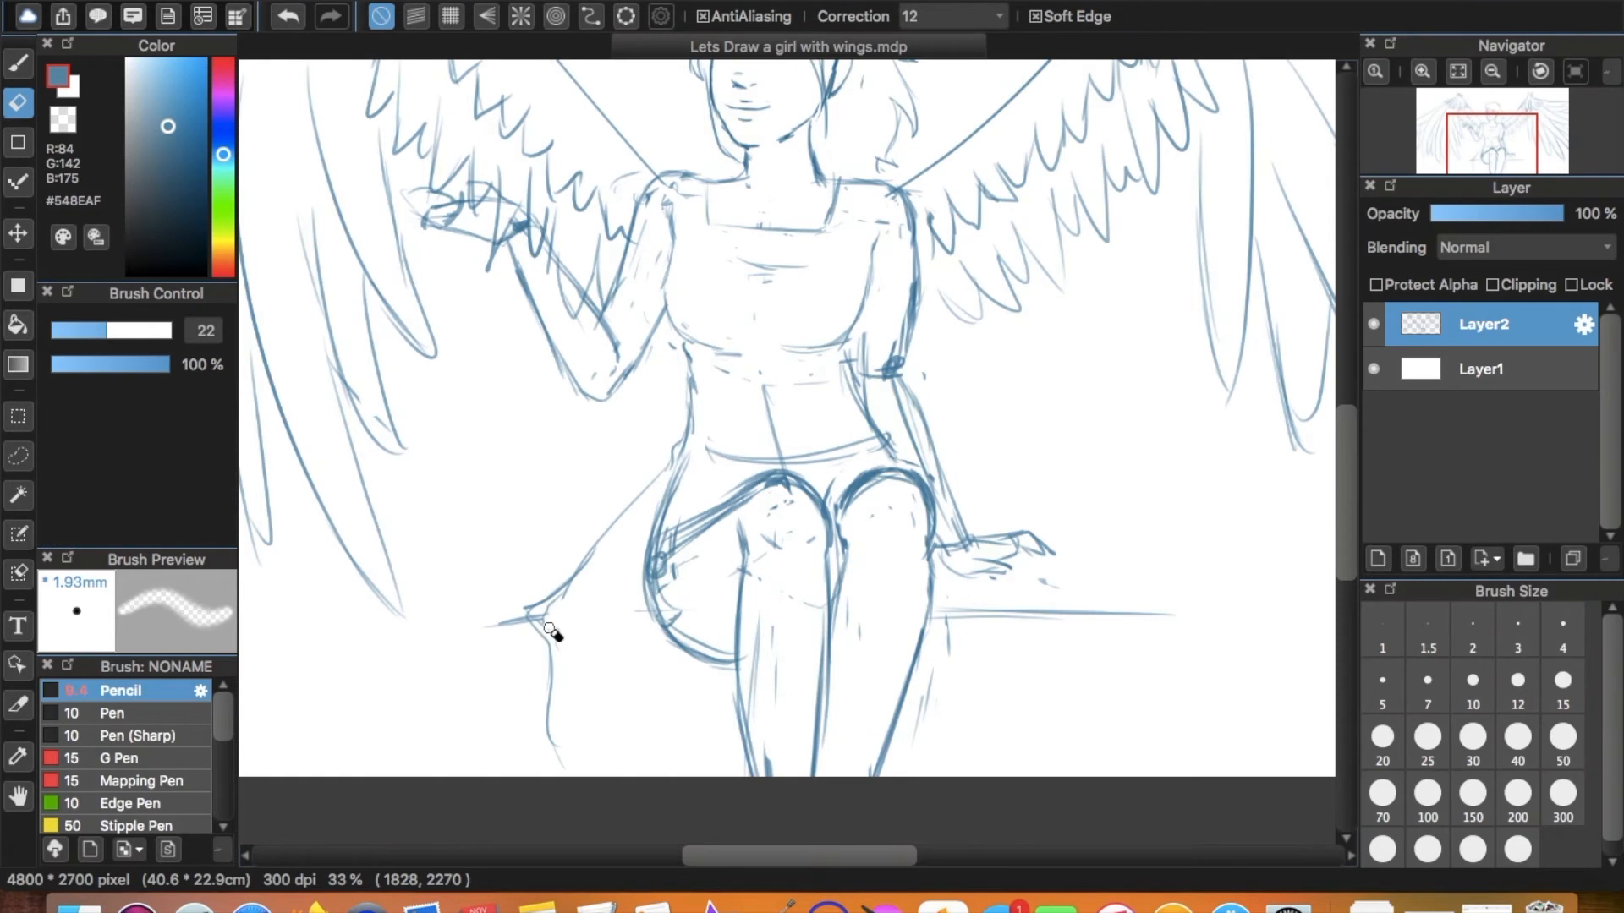
pyautogui.press('b')
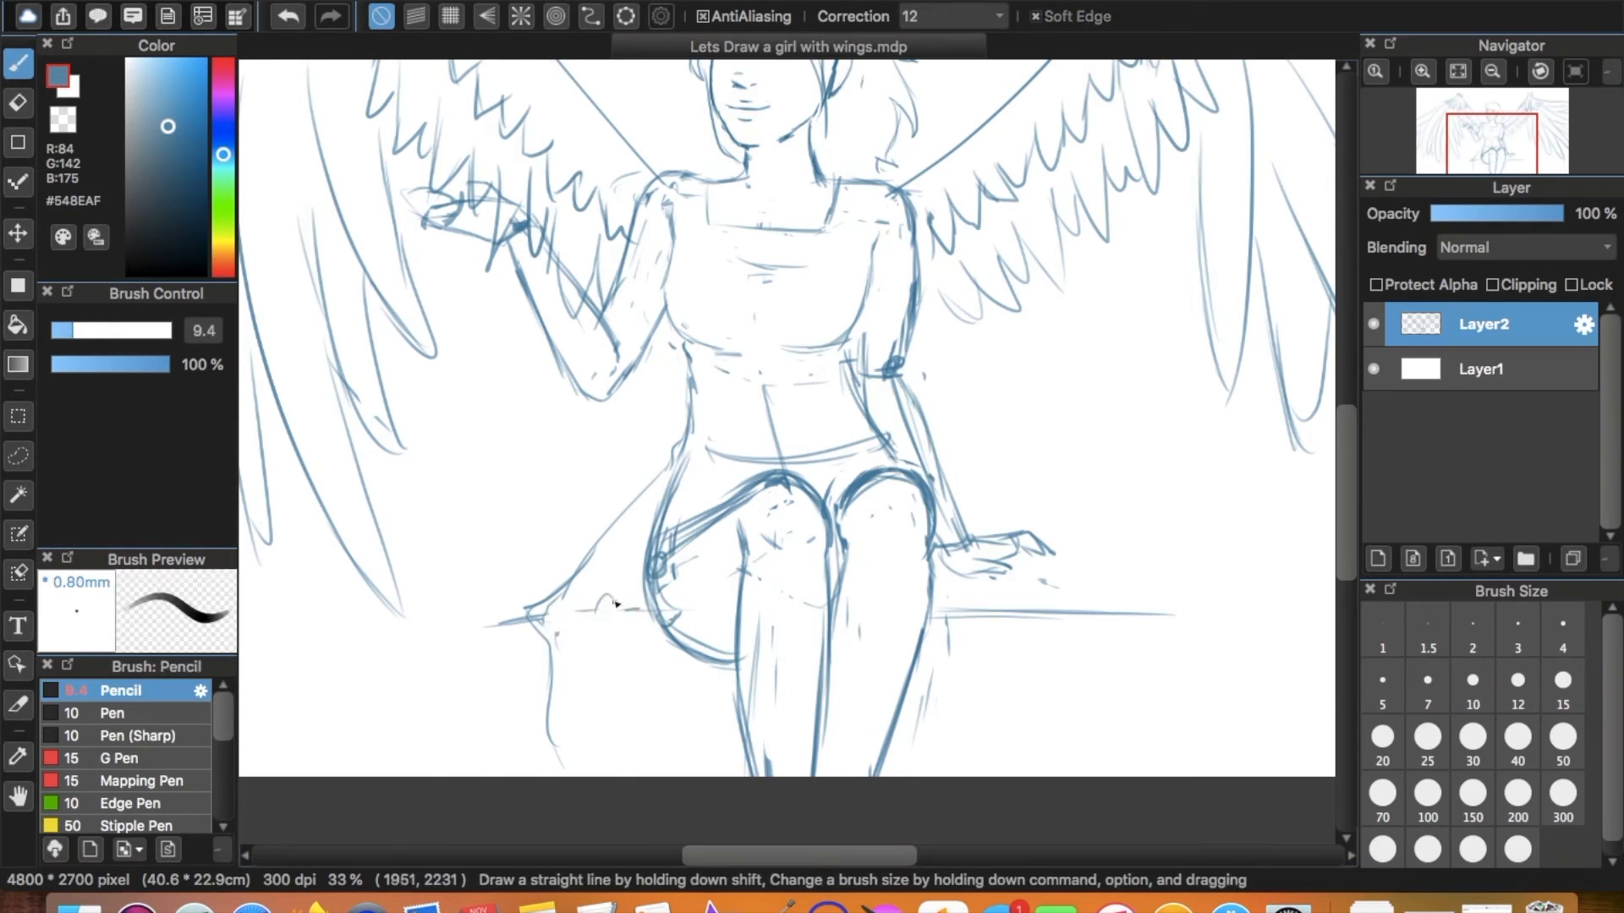
pyautogui.moveTo(611, 599)
pyautogui.mouseDown()
pyautogui.moveTo(650, 688)
pyautogui.moveTo(572, 739)
pyautogui.mouseUp()
pyautogui.moveTo(615, 634); pyautogui.dragTo(626, 756)
pyautogui.moveTo(635, 653); pyautogui.dragTo(670, 741)
pyautogui.moveTo(672, 650); pyautogui.dragTo(727, 748)
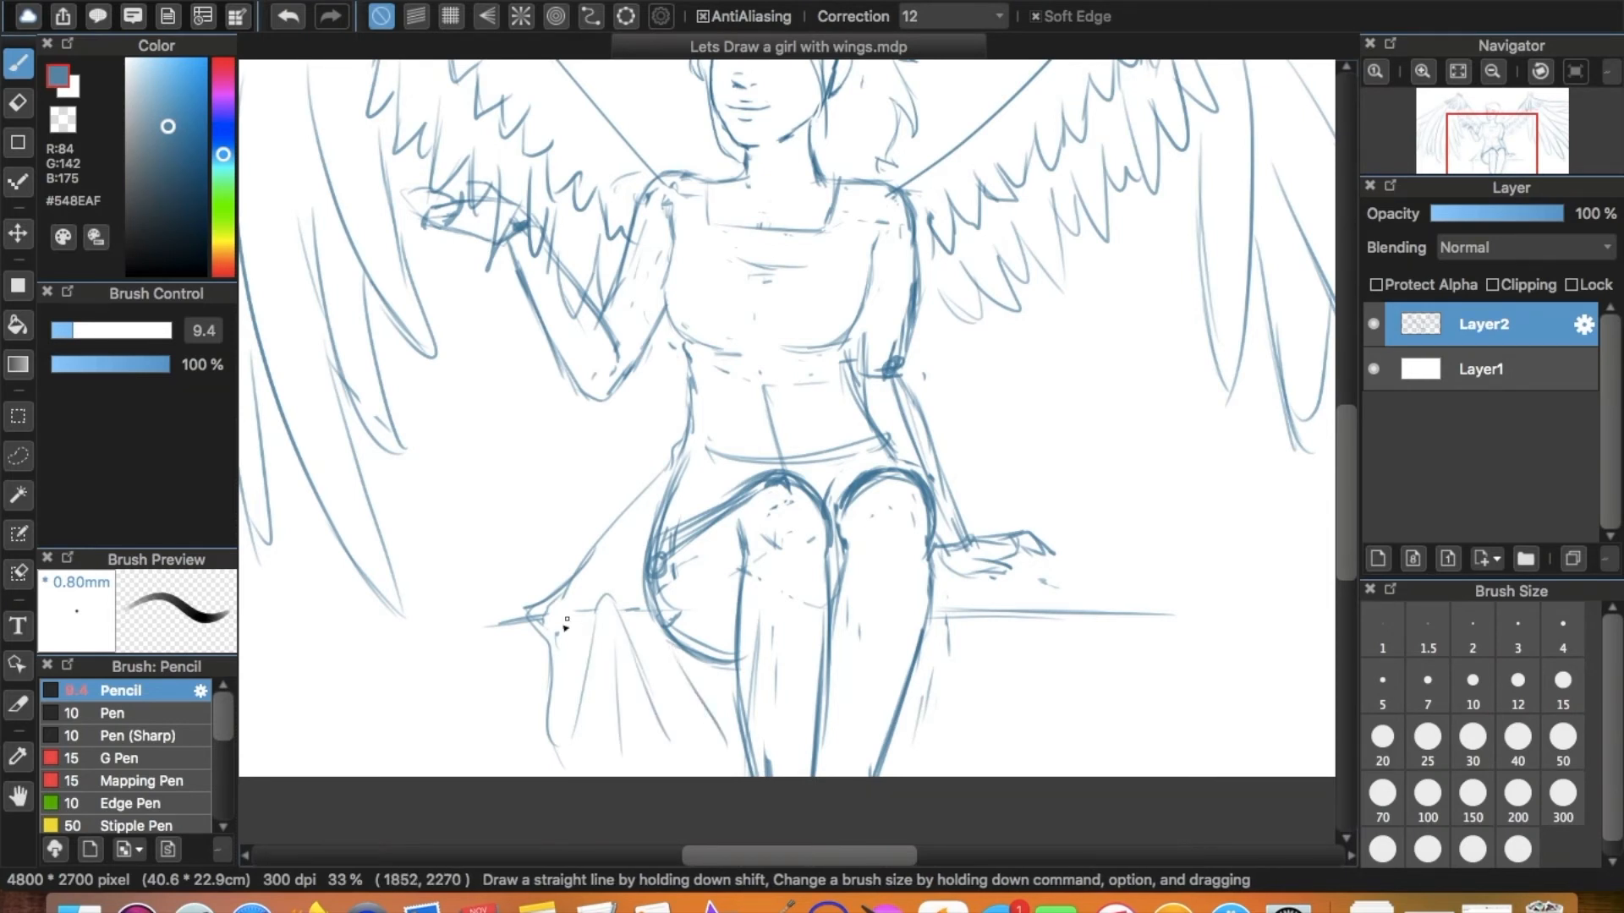
# Redraw the left skirt's hanging edge flaring outward and reshape its slope from the hip into a soft curve.
pyautogui.moveTo(553, 645); pyautogui.dragTo(518, 769)
pyautogui.press('e')
pyautogui.moveTo(580, 560)
pyautogui.mouseDown()
pyautogui.moveTo(662, 465)
pyautogui.moveTo(603, 573)
pyautogui.moveTo(565, 594)
pyautogui.mouseUp()
pyautogui.press('b')
pyautogui.press('e')
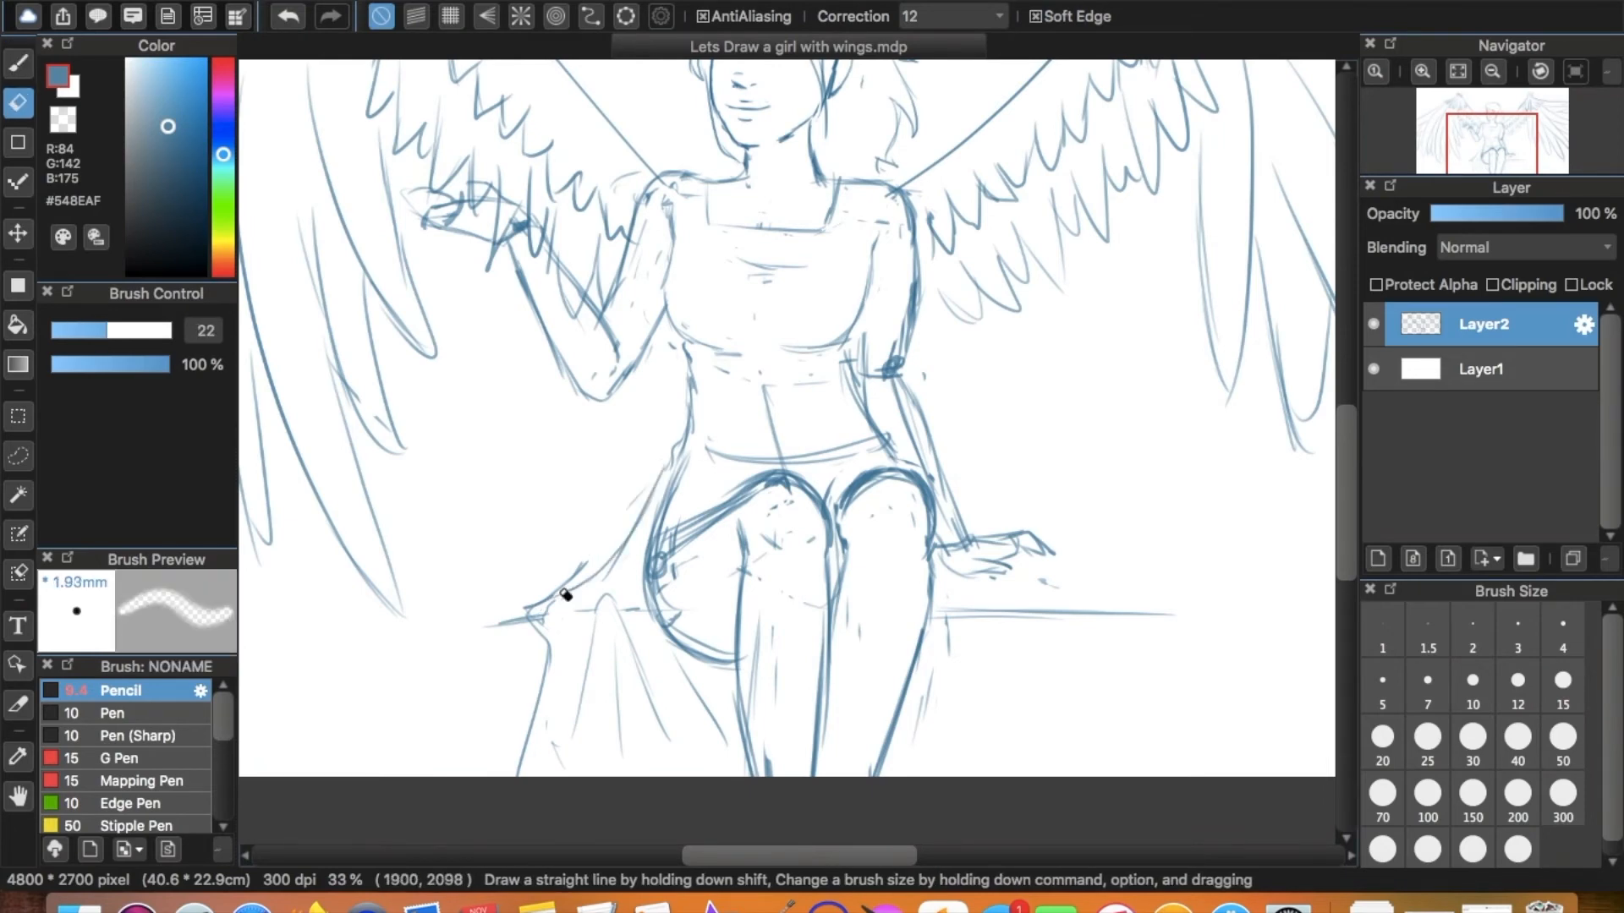
pyautogui.press('b')
# Draw the skirt's right outline beneath the resting hand, sweeping down over the ledge to the lower right.
pyautogui.moveTo(916, 464); pyautogui.dragTo(774, 543)
pyautogui.scroll(-3, 803, 592)
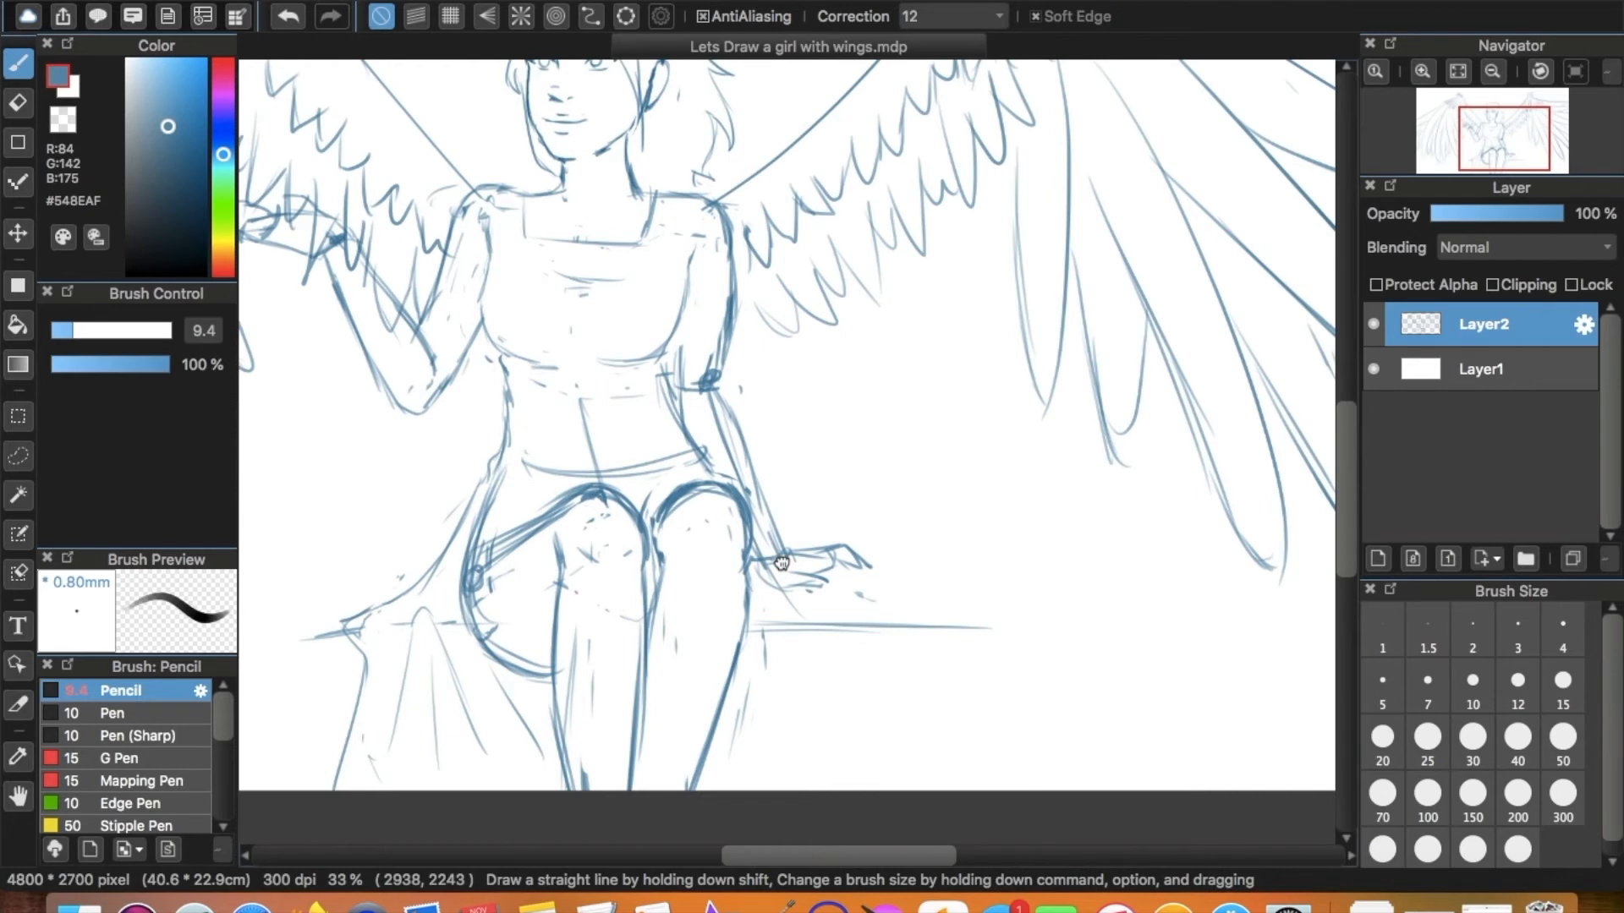
pyautogui.moveTo(844, 614); pyautogui.dragTo(925, 762)
pyautogui.moveTo(876, 656); pyautogui.dragTo(1038, 746)
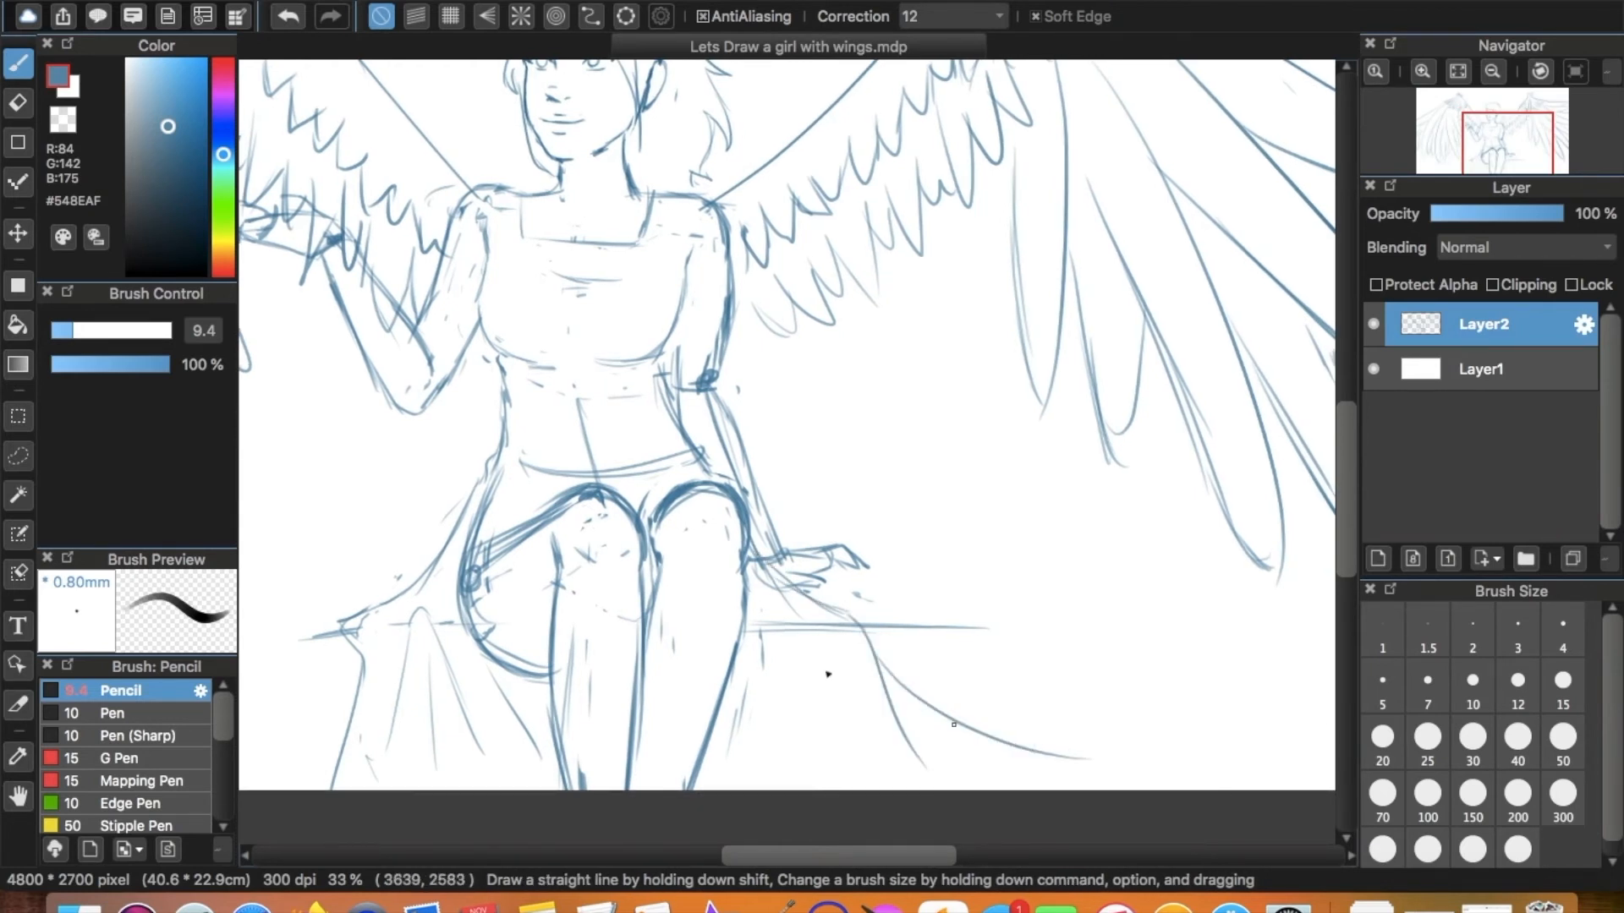
pyautogui.scroll(-2, 828, 674)
# Erase the ledge line inside the right part of the skirt and draw fold lines hanging beside the right leg.
pyautogui.press('e')
pyautogui.moveTo(823, 551)
pyautogui.mouseDown()
pyautogui.moveTo(790, 551)
pyautogui.moveTo(884, 550)
pyautogui.moveTo(826, 546)
pyautogui.moveTo(860, 610)
pyautogui.mouseUp()
pyautogui.press('b')
pyautogui.moveTo(808, 559); pyautogui.dragTo(776, 705)
pyautogui.moveTo(826, 607); pyautogui.dragTo(827, 690)
pyautogui.moveTo(834, 588); pyautogui.dragTo(890, 665)
pyautogui.press('e')
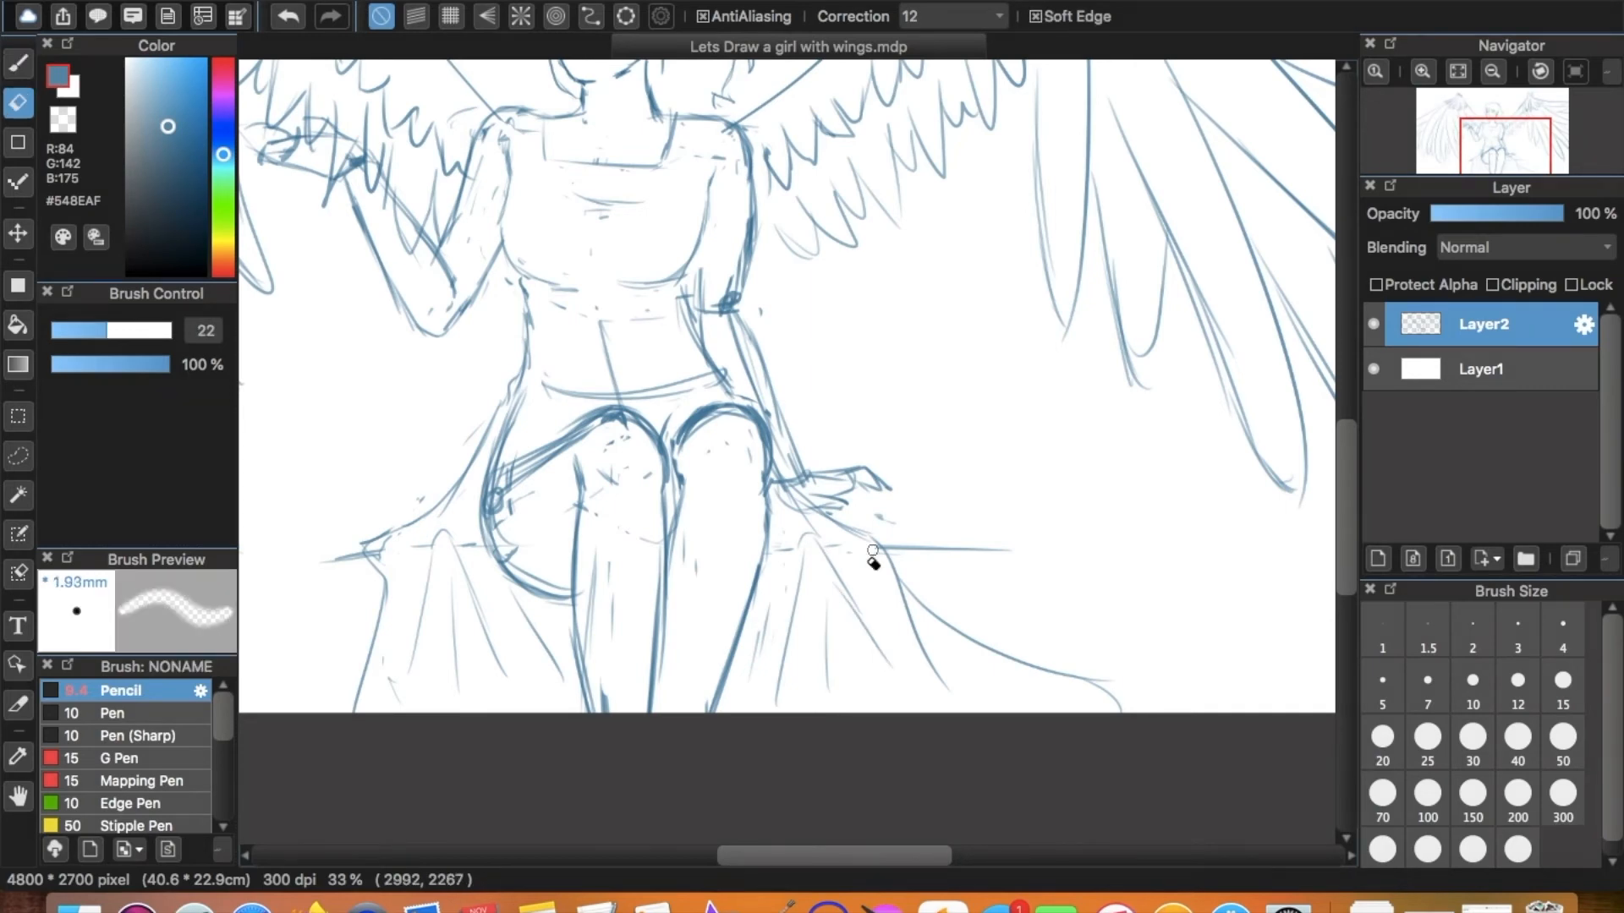
# Draw the left leg's outer contour from the knee downward and erase the old upper thigh lines beside it.
pyautogui.scroll(3, 873, 559)
pyautogui.press('b')
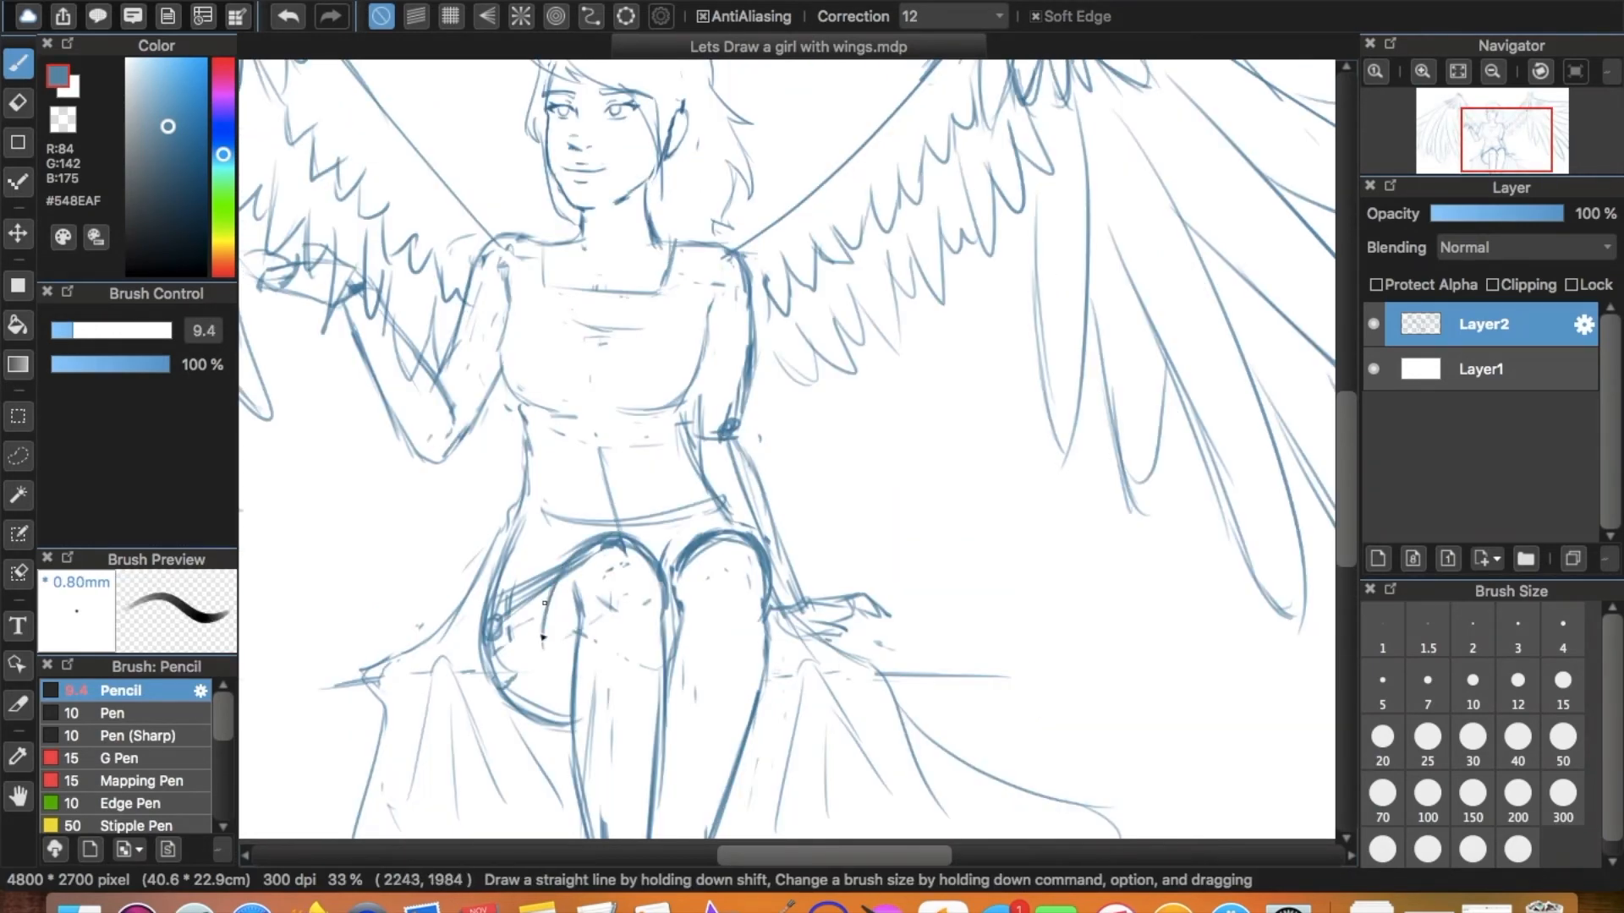
pyautogui.moveTo(558, 717)
pyautogui.mouseDown()
pyautogui.moveTo(550, 607)
pyautogui.moveTo(556, 704)
pyautogui.moveTo(570, 576)
pyautogui.moveTo(507, 597)
pyautogui.mouseUp()
pyautogui.press('e')
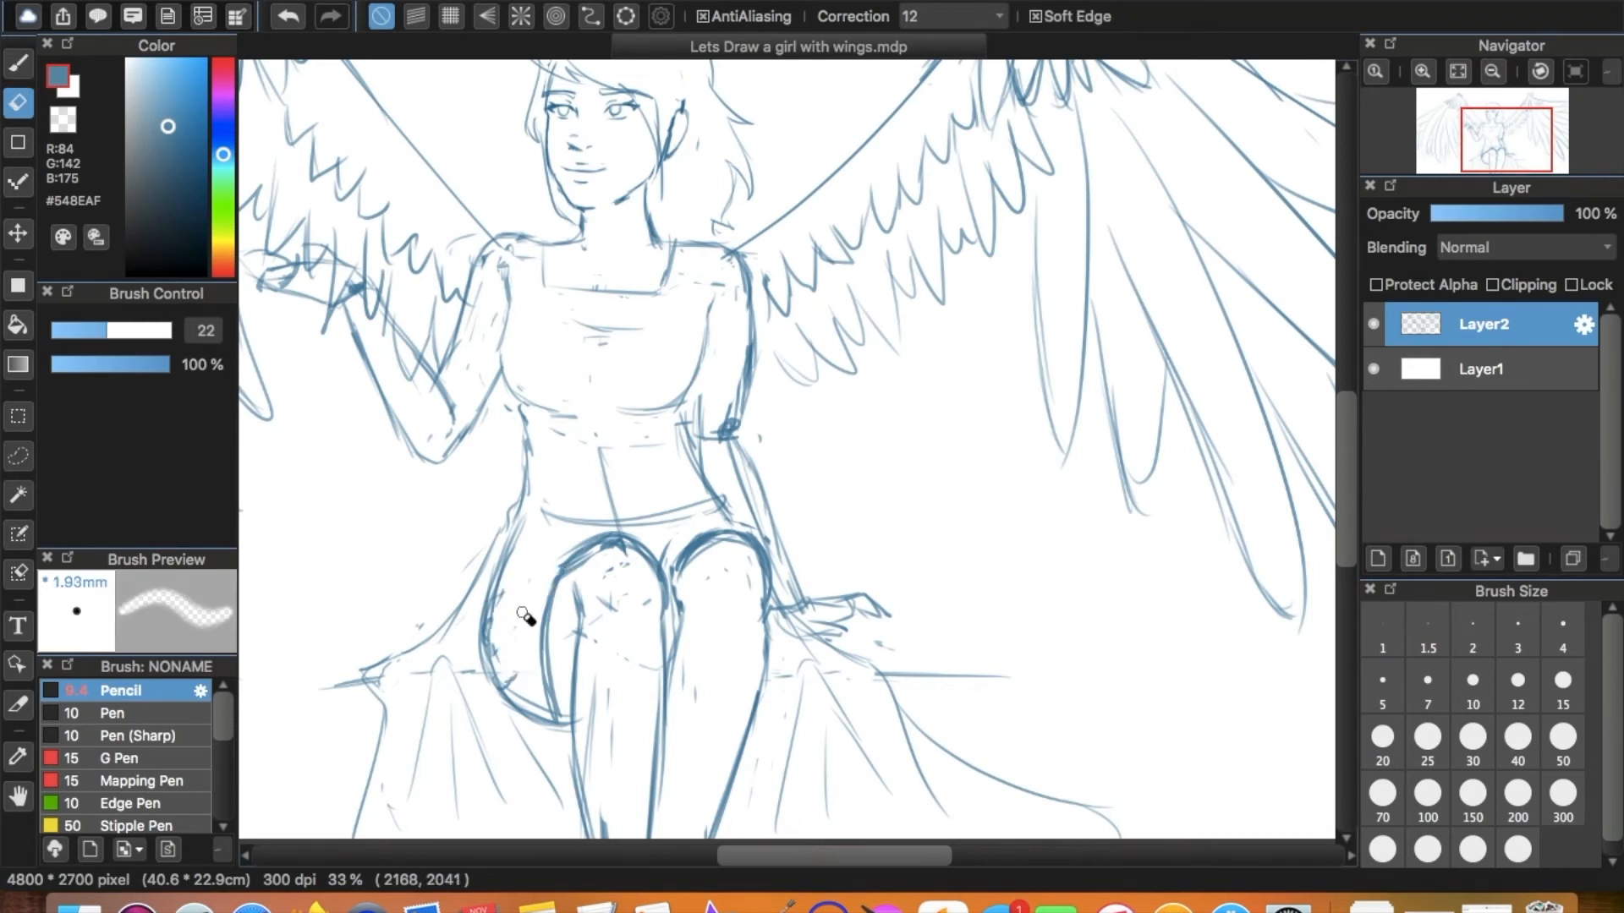
pyautogui.press('b')
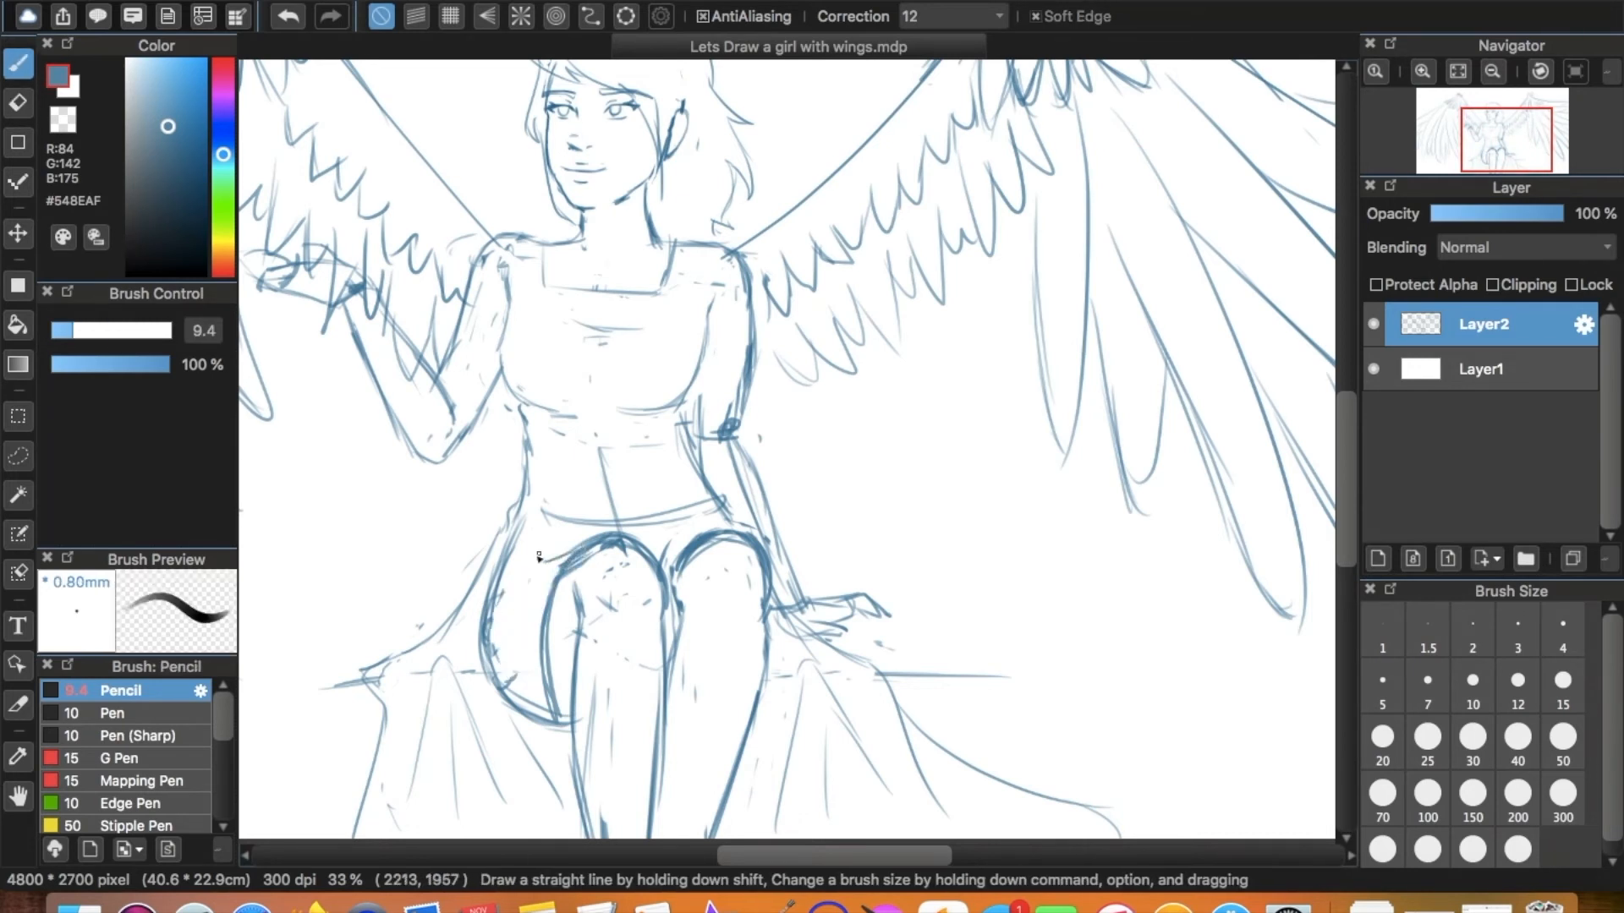
# Erase the old rounded thigh and hip outline inside the left part of the skirt.
pyautogui.press('e')
pyautogui.moveTo(520, 706); pyautogui.dragTo(554, 714)
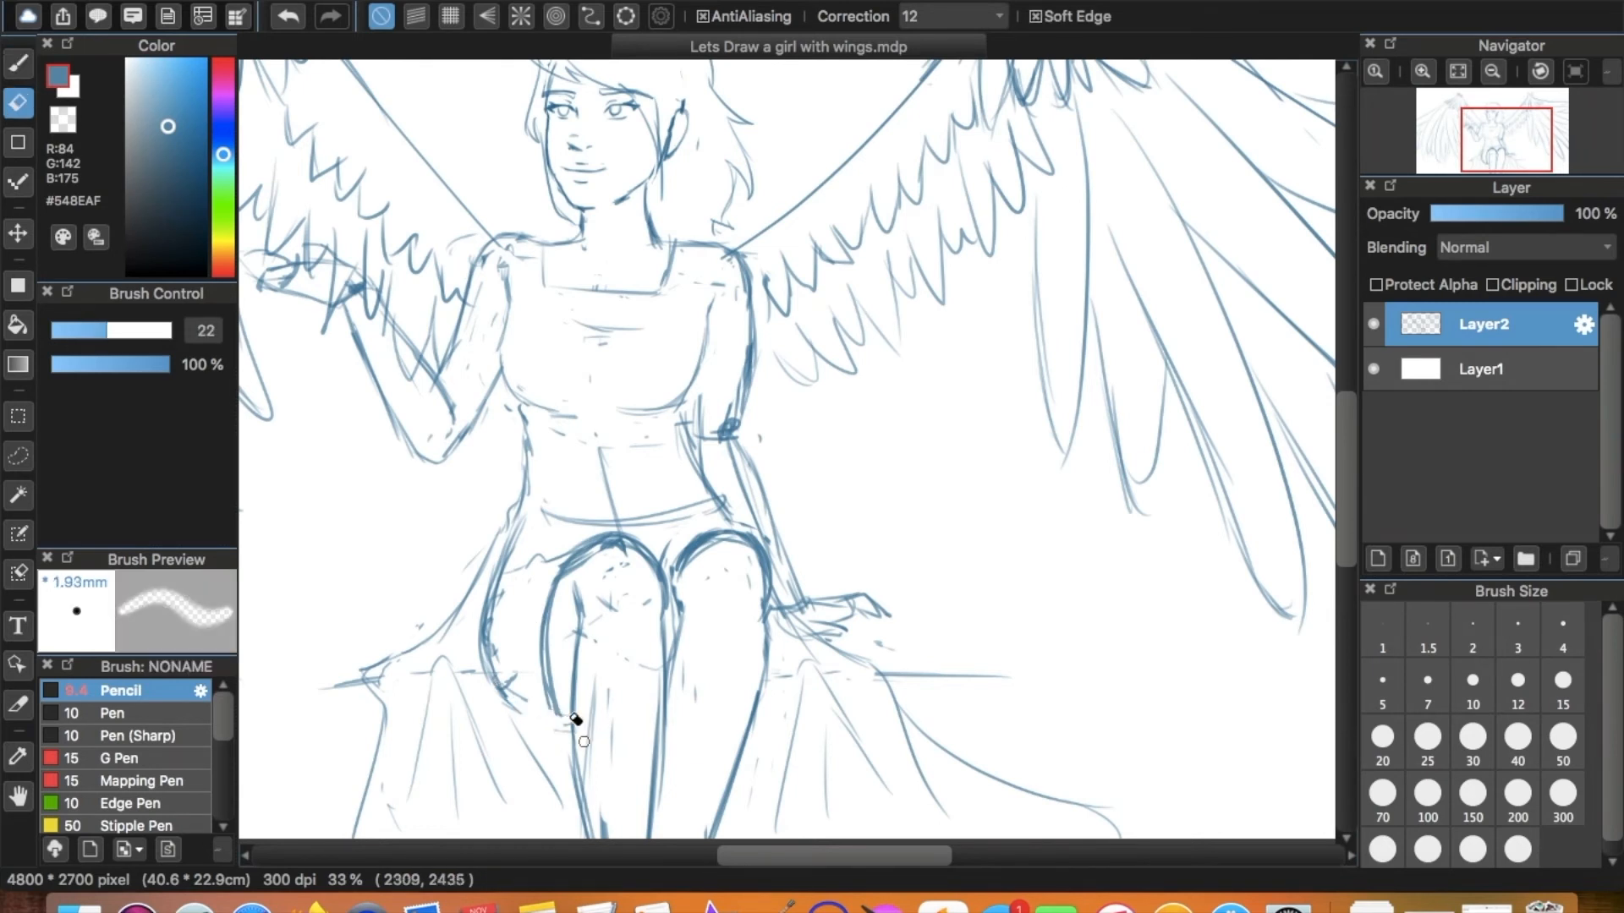
pyautogui.press('b')
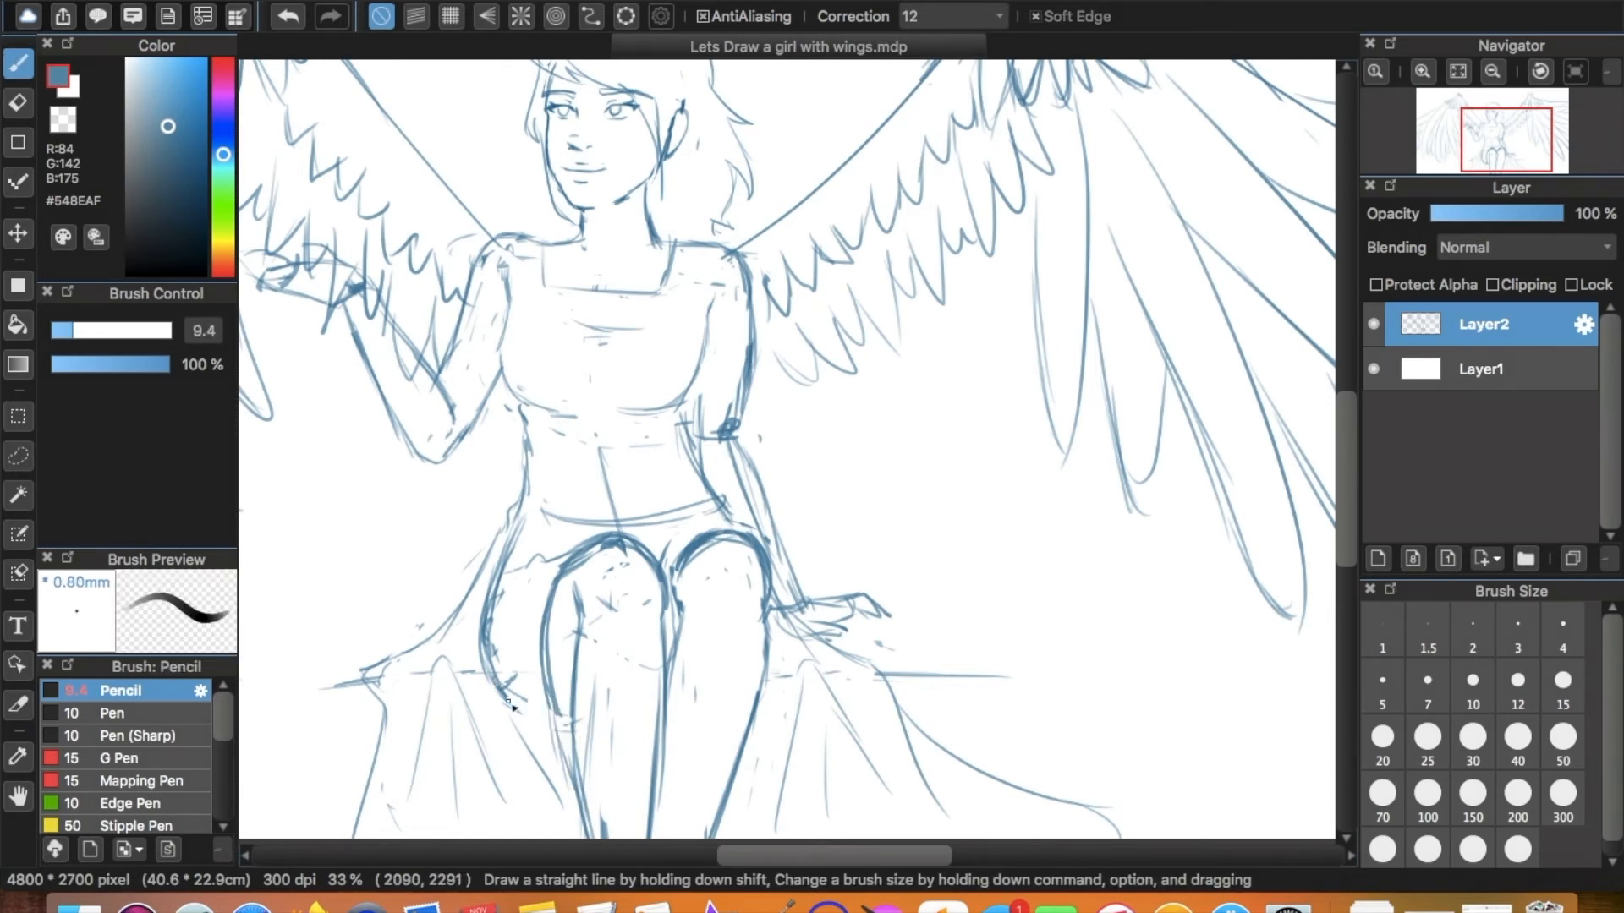
pyautogui.press('e')
pyautogui.moveTo(493, 623)
pyautogui.mouseDown()
pyautogui.moveTo(510, 538)
pyautogui.moveTo(487, 671)
pyautogui.moveTo(478, 647)
pyautogui.moveTo(526, 734)
pyautogui.mouseUp()
pyautogui.press('super+z')
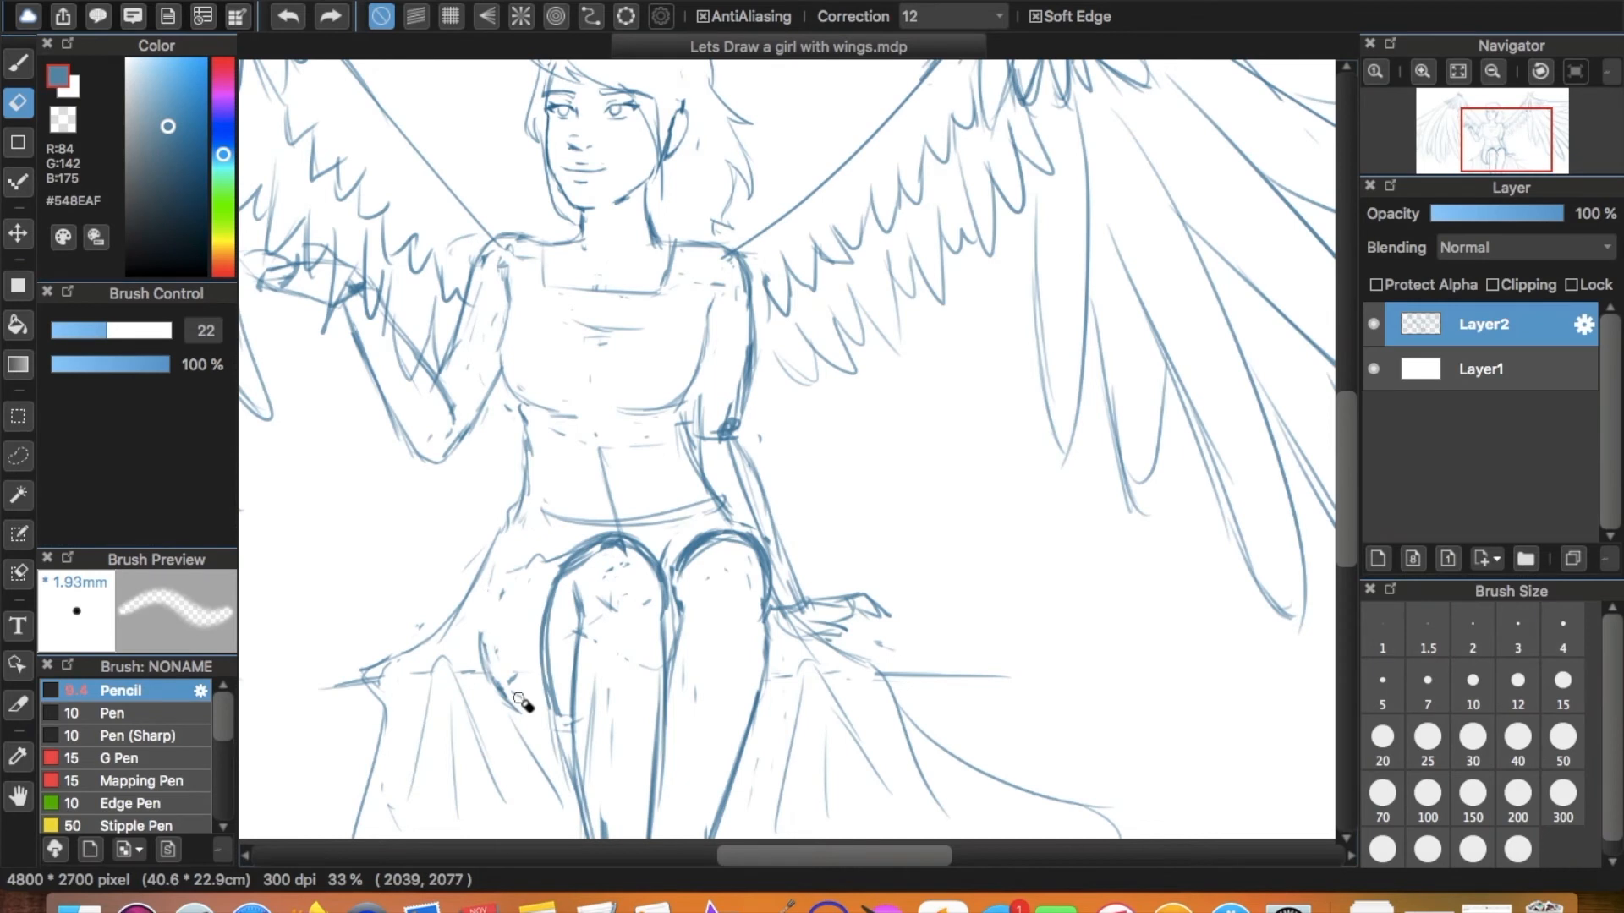
pyautogui.press('b')
pyautogui.press('e')
pyautogui.press('b')
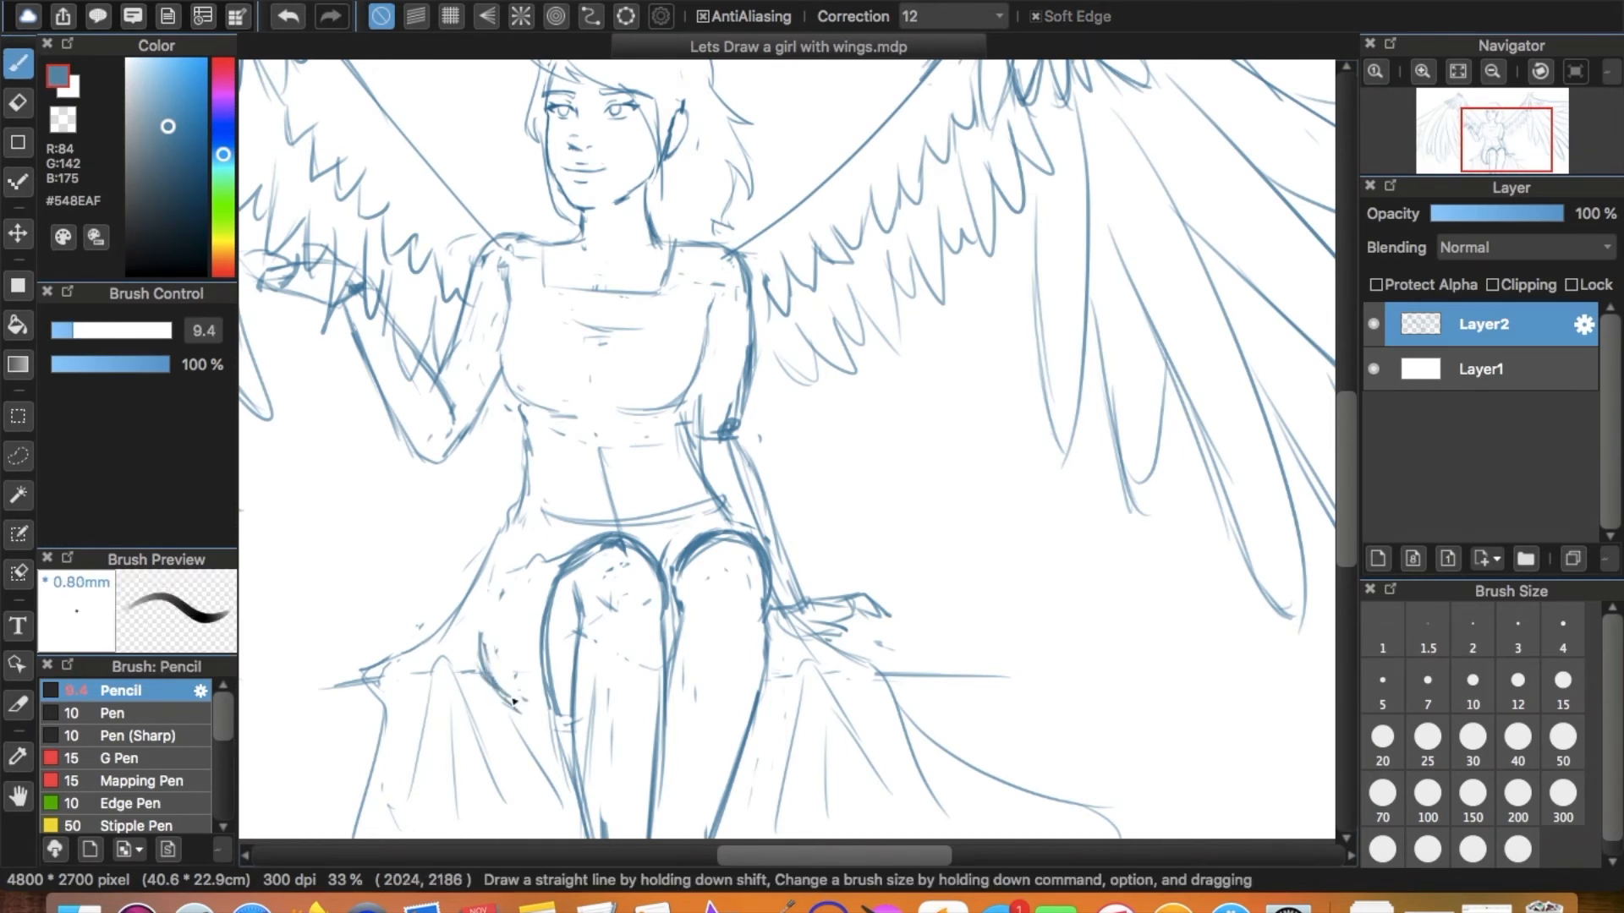
# Erase the waistband and abdomen centre line, and draw the skirt's edge between the two knees.
pyautogui.press('e')
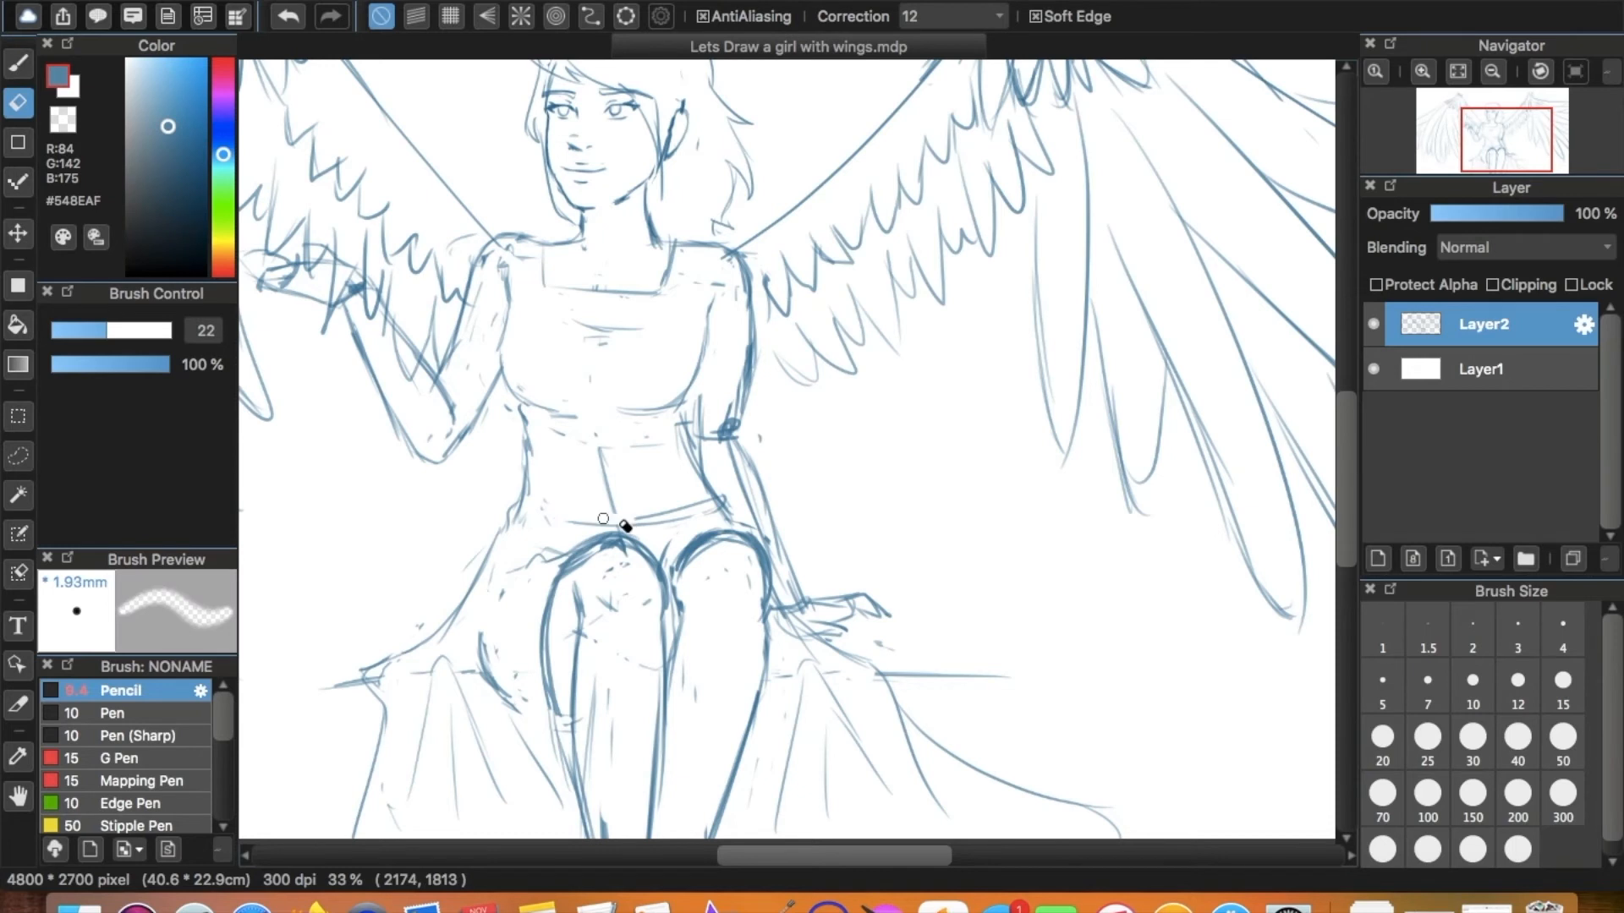
pyautogui.press('b')
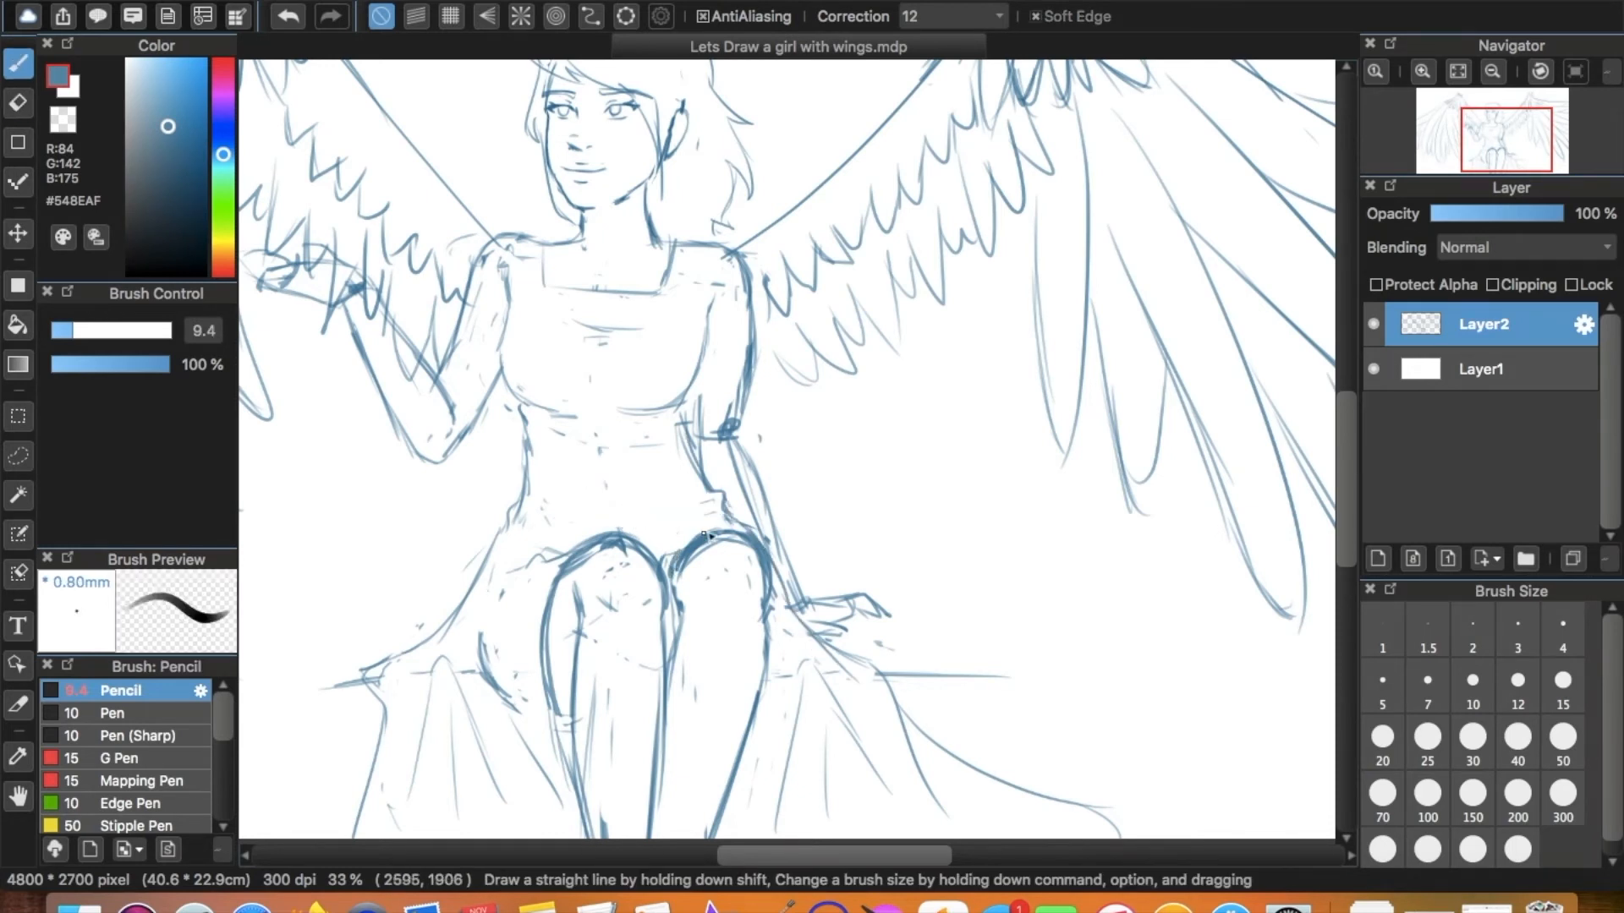
pyautogui.moveTo(700, 540); pyautogui.dragTo(648, 547)
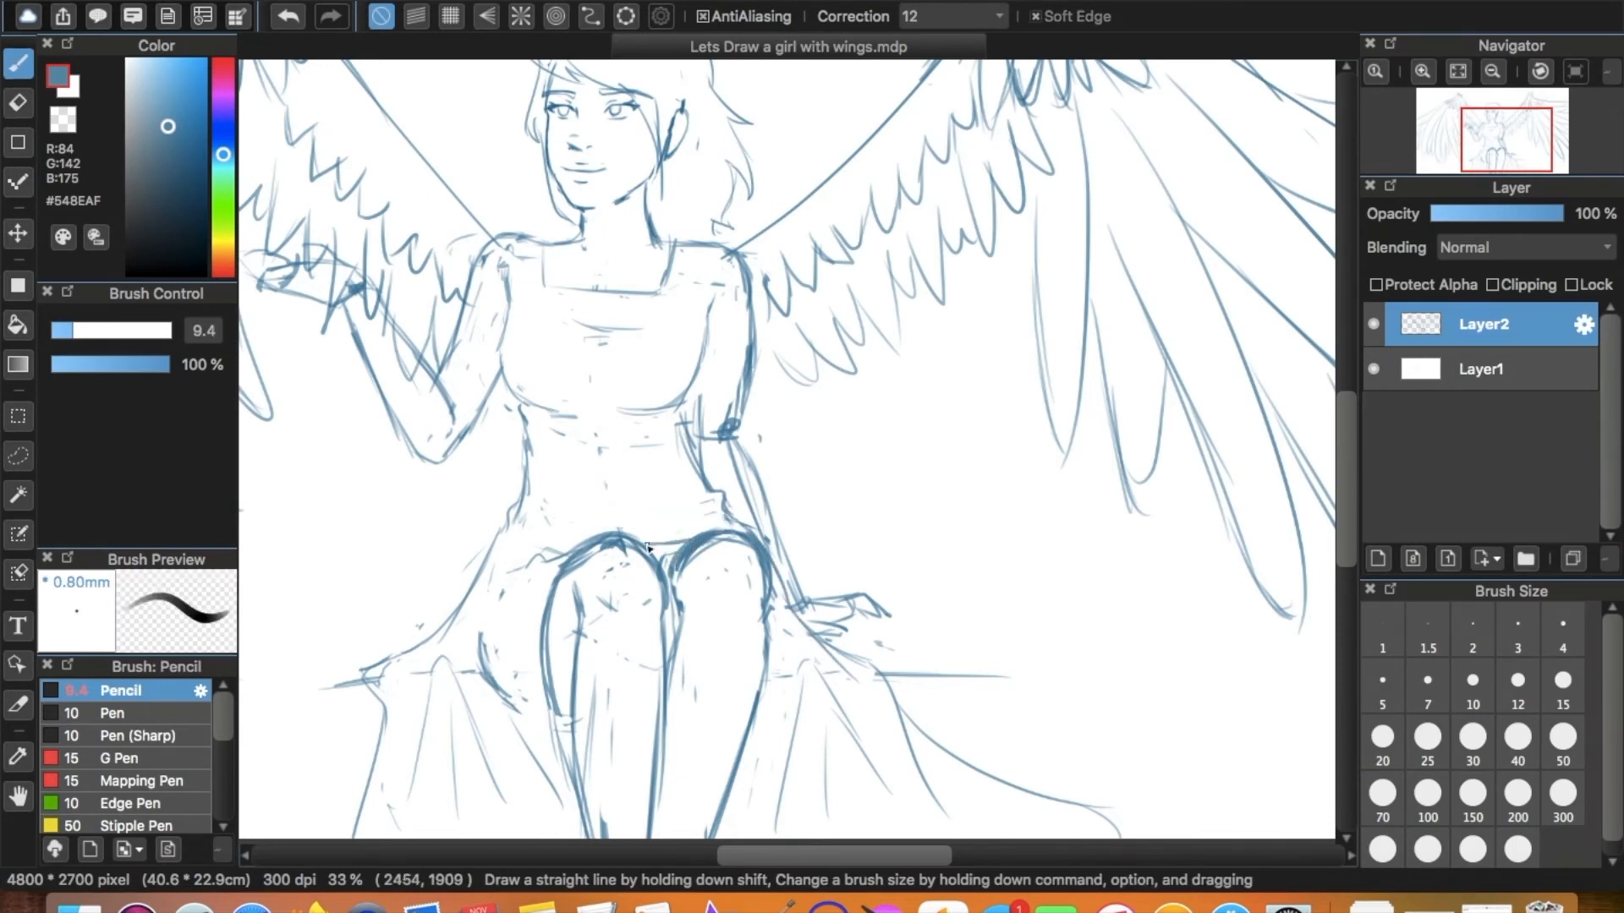
# Draw the skirt's inner edge beside the right leg and hatch the shadows along the outer sides of both legs.
pyautogui.moveTo(775, 633); pyautogui.dragTo(799, 808)
pyautogui.press('super+z')
pyautogui.moveTo(766, 678); pyautogui.dragTo(761, 839)
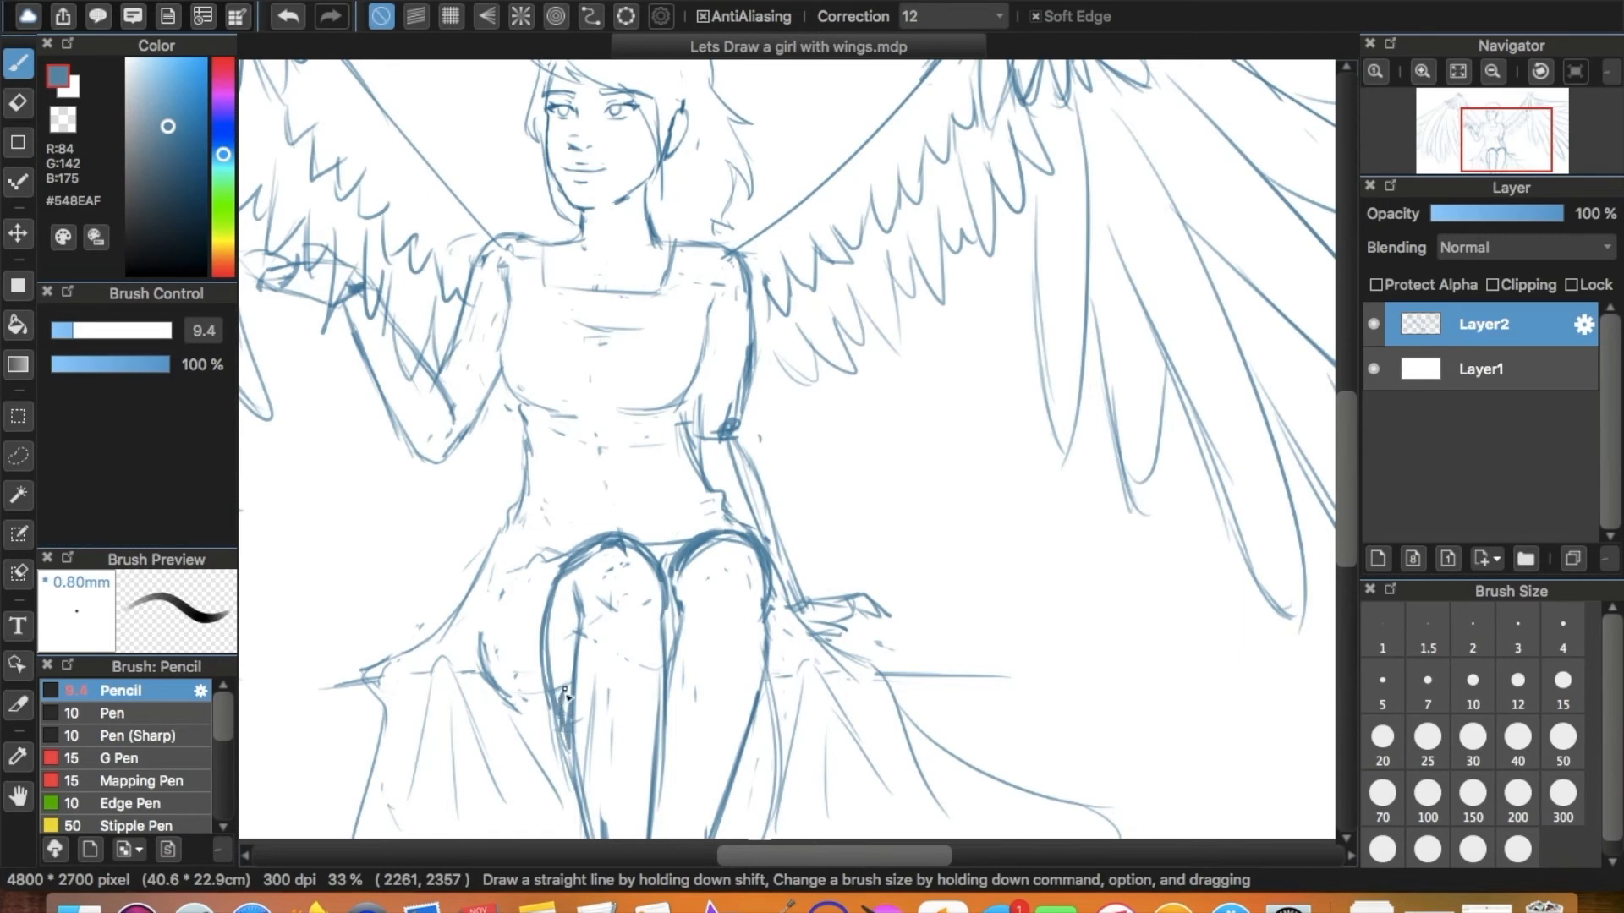
pyautogui.moveTo(565, 693); pyautogui.dragTo(581, 780)
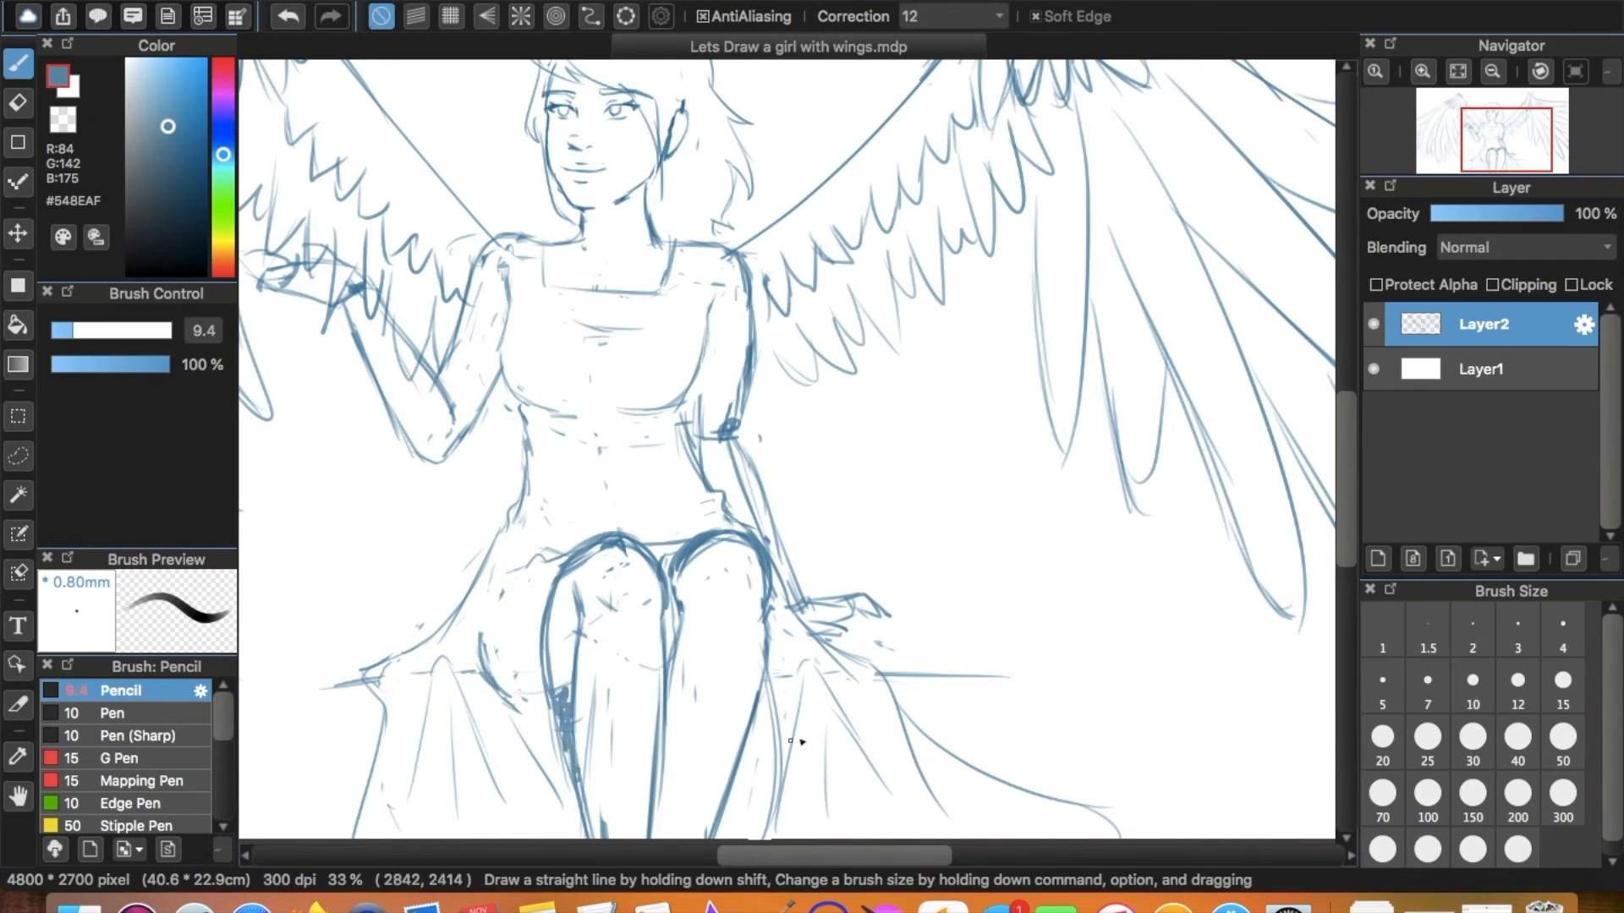
pyautogui.moveTo(763, 684)
pyautogui.mouseDown()
pyautogui.moveTo(742, 816)
pyautogui.moveTo(758, 791)
pyautogui.moveTo(744, 776)
pyautogui.moveTo(731, 798)
pyautogui.moveTo(757, 820)
pyautogui.mouseUp()
# Hatch the shadow beside the right leg, draw the waistband line under the bust and sketch curved fabric folds below it.
pyautogui.moveTo(567, 452); pyautogui.dragTo(648, 508)
pyautogui.press('e')
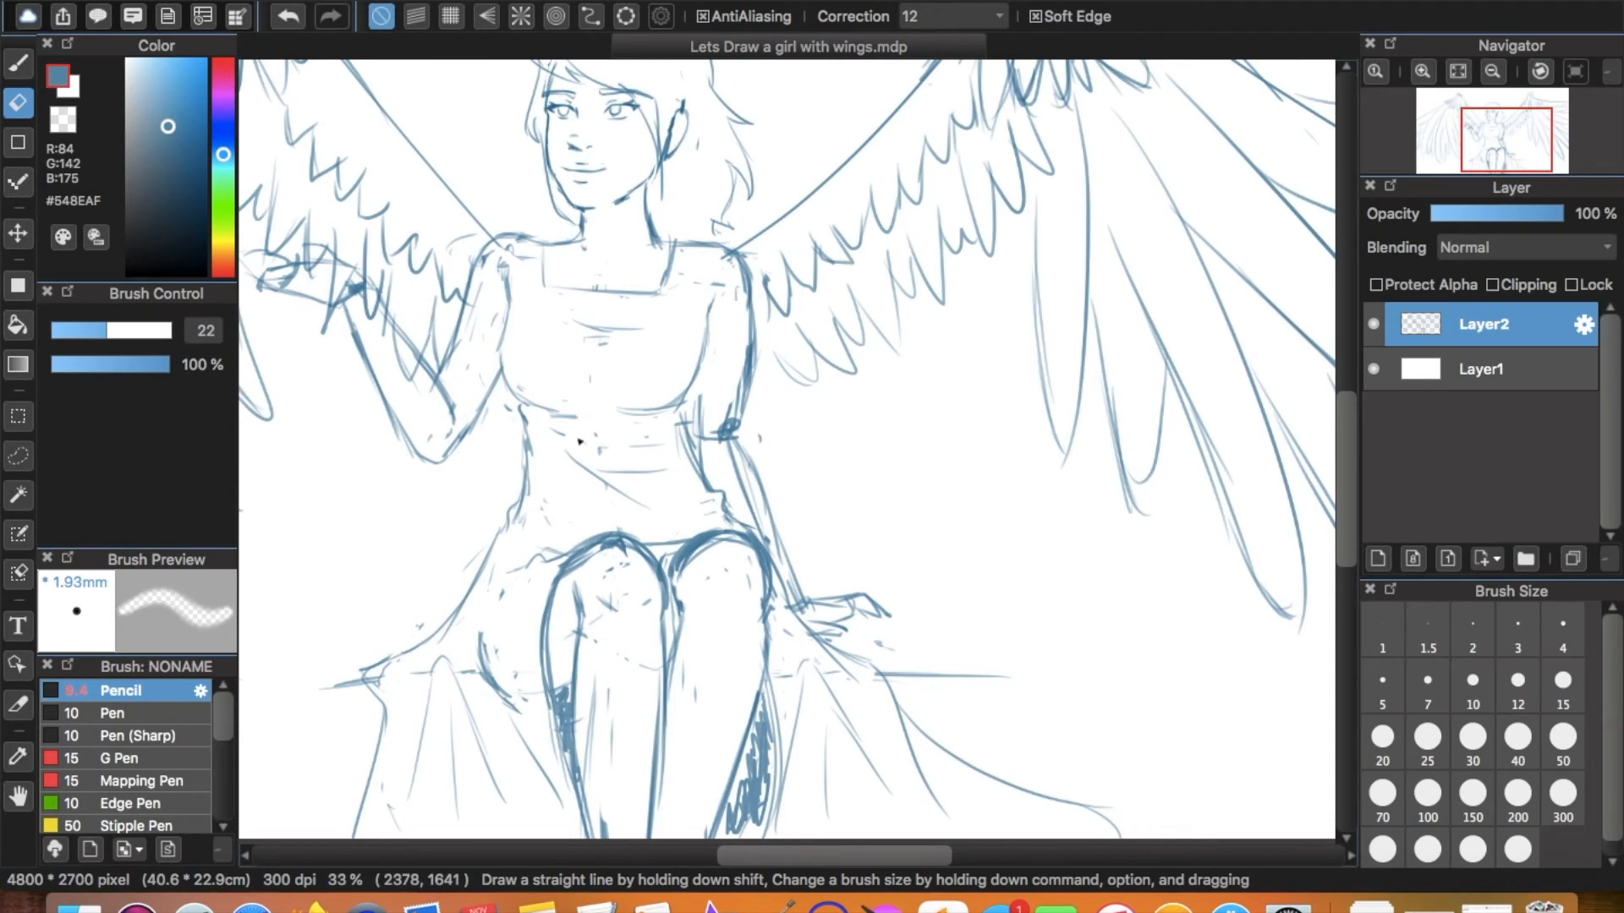
pyautogui.press('b')
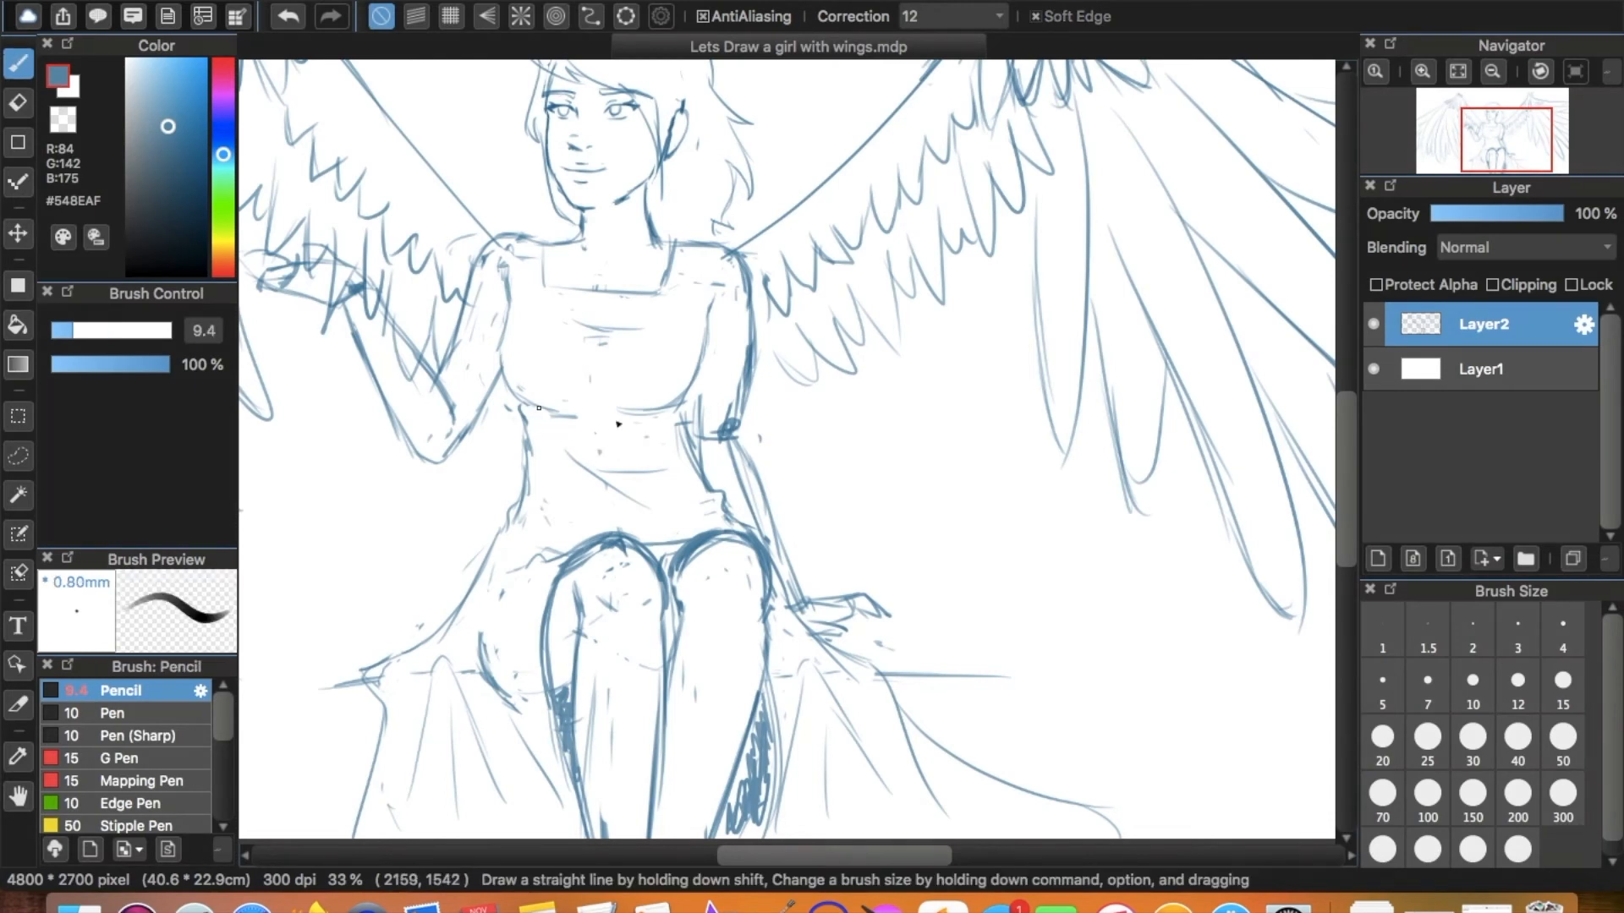
pyautogui.moveTo(646, 416)
pyautogui.mouseDown()
pyautogui.moveTo(522, 410)
pyautogui.moveTo(675, 419)
pyautogui.moveTo(597, 418)
pyautogui.moveTo(549, 524)
pyautogui.mouseUp()
pyautogui.moveTo(597, 428); pyautogui.dragTo(677, 531)
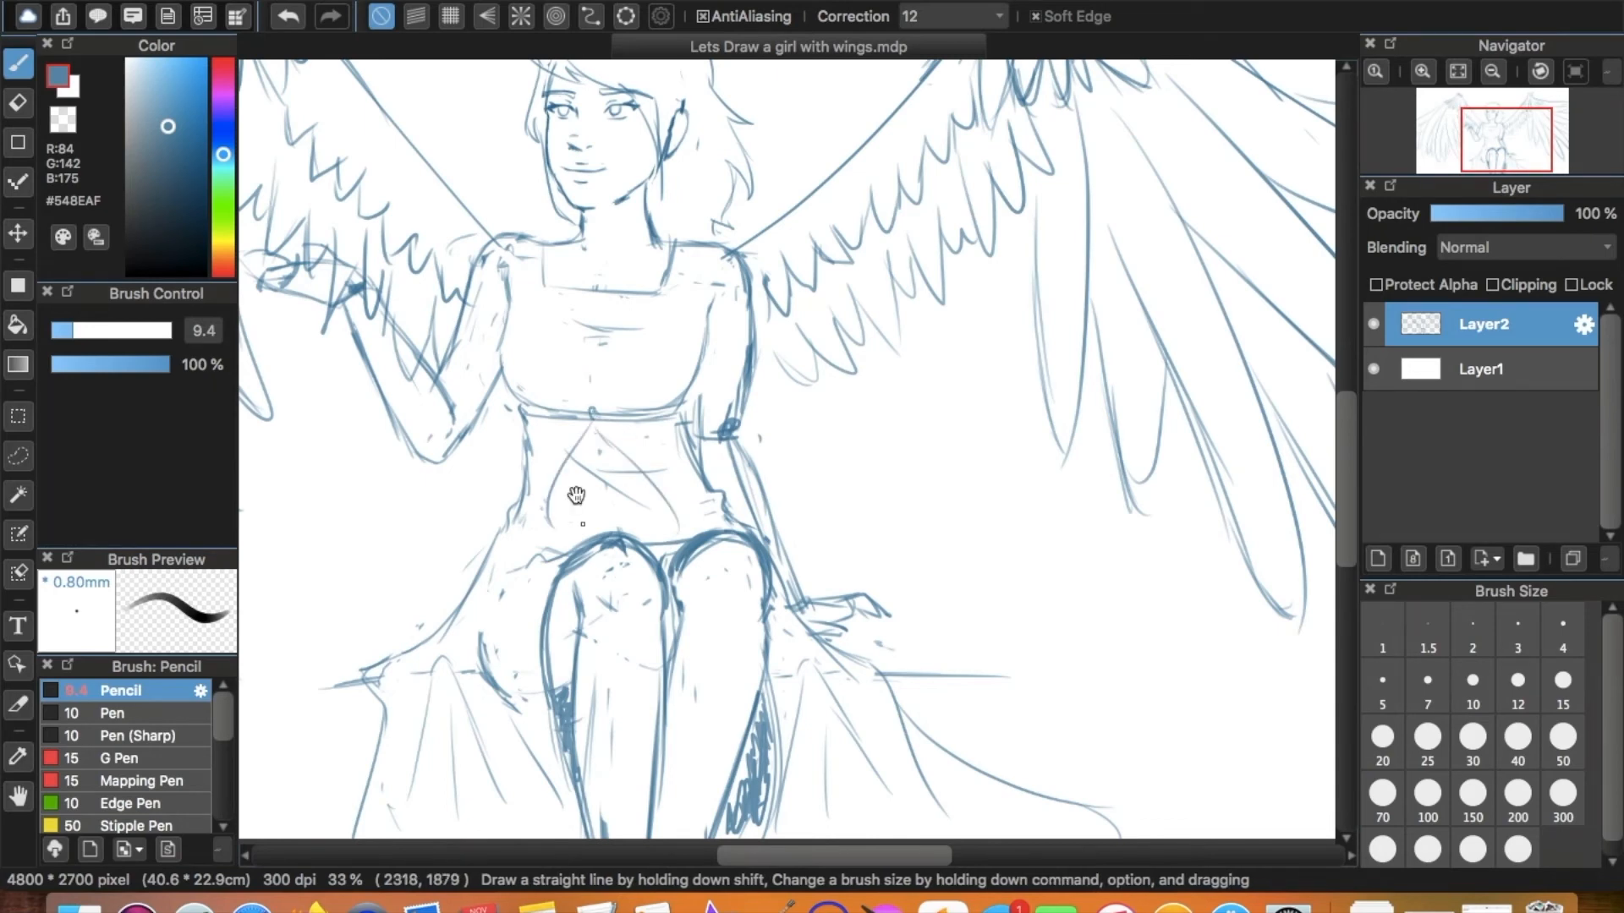
# Draw a small ribbon bow at the waistband's centre and a scalloped ruffle inside the dress's square neckline.
pyautogui.moveTo(591, 414); pyautogui.dragTo(590, 424)
pyautogui.moveTo(595, 415); pyautogui.dragTo(599, 426)
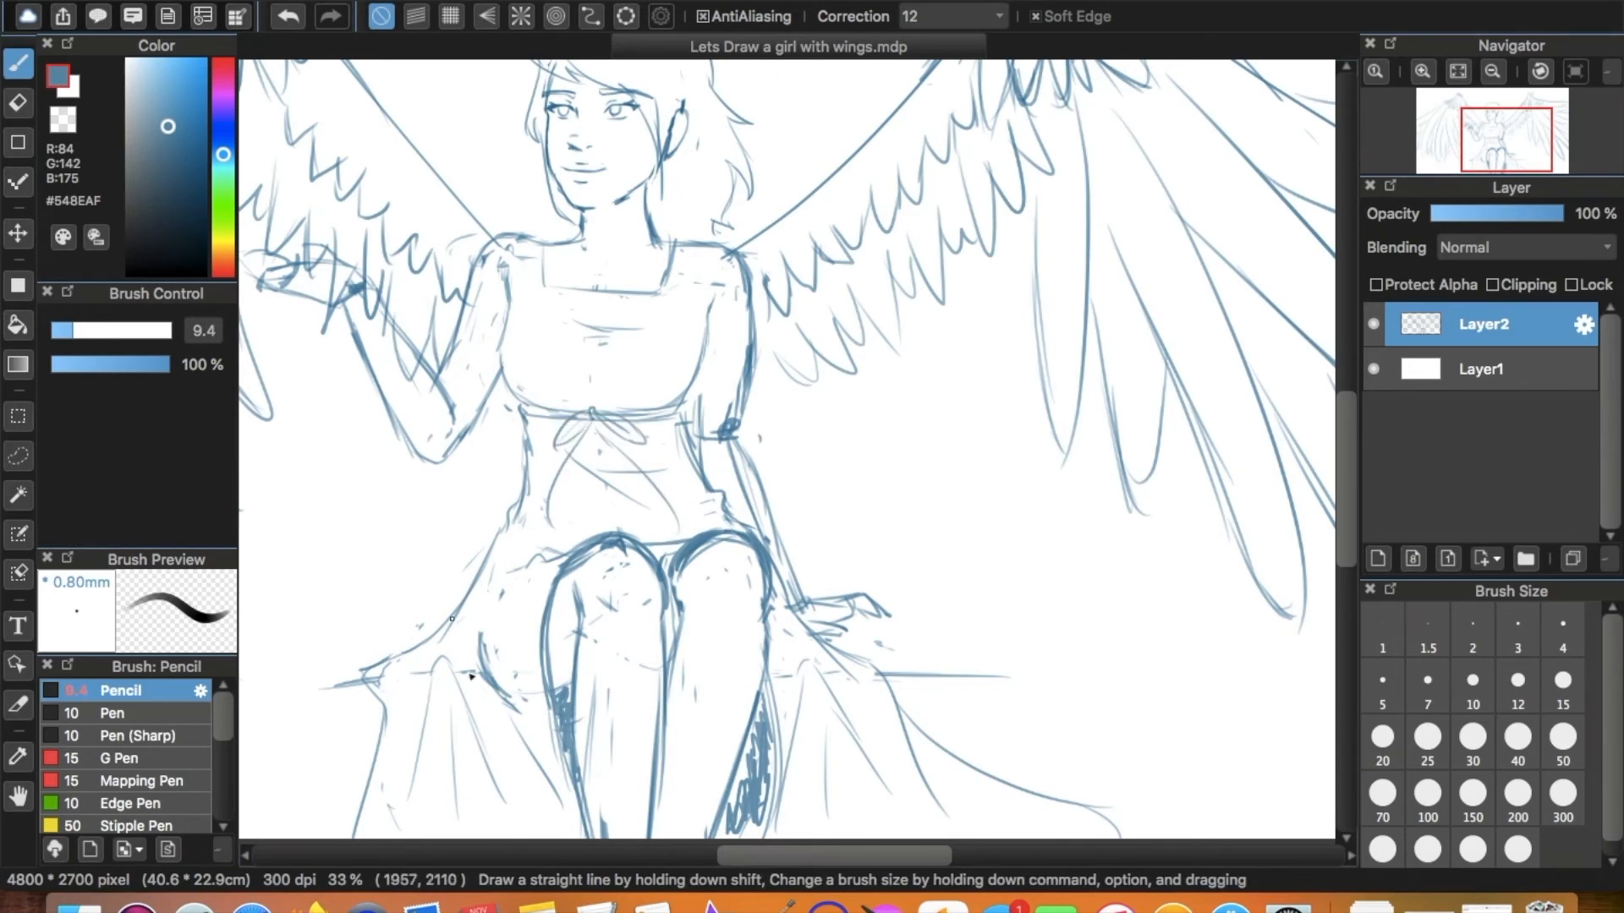
pyautogui.scroll(4, 471, 676)
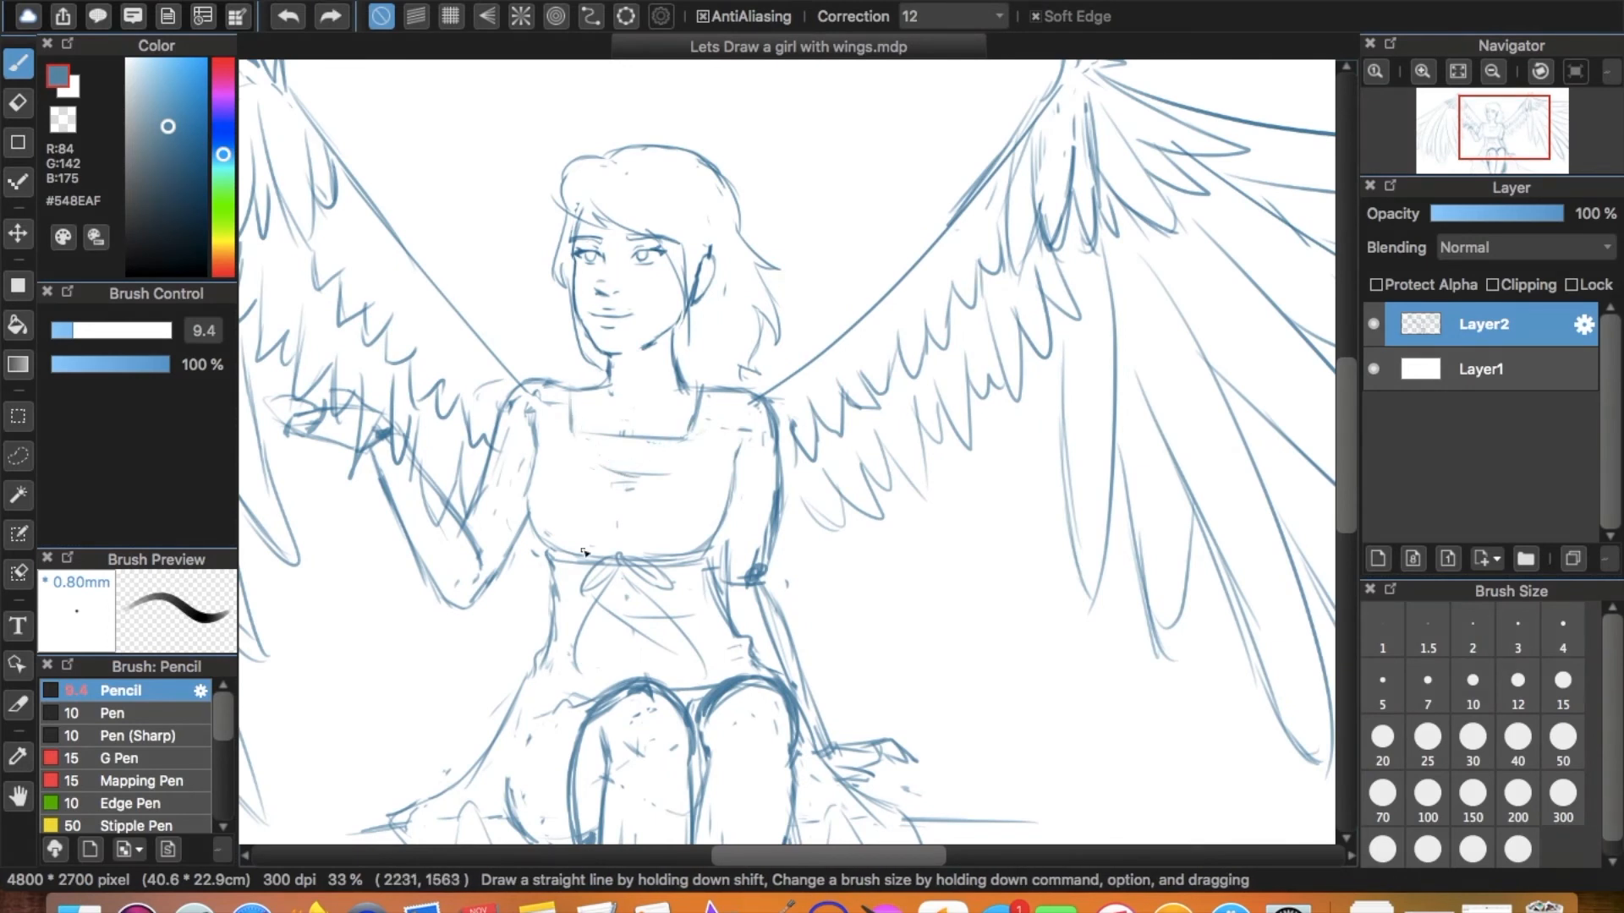
pyautogui.moveTo(577, 399); pyautogui.dragTo(698, 388)
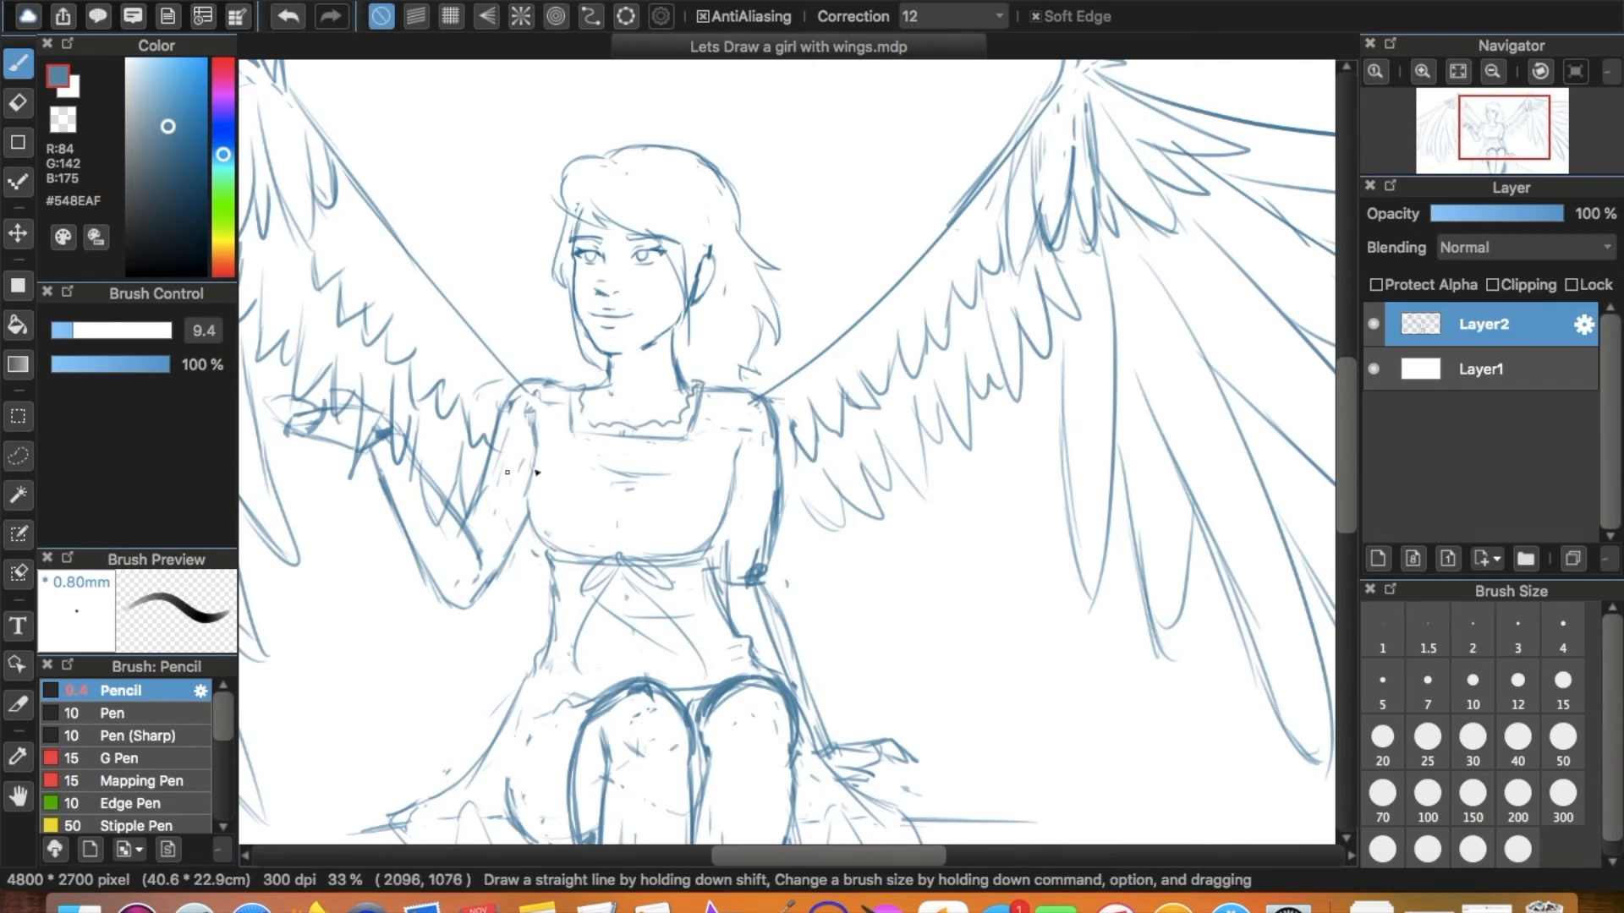
pyautogui.press('l')
pyautogui.moveTo(566, 374); pyautogui.dragTo(535, 510)
pyautogui.moveTo(526, 571)
pyautogui.mouseDown()
pyautogui.moveTo(401, 590)
pyautogui.moveTo(282, 410)
pyautogui.moveTo(490, 442)
pyautogui.moveTo(510, 403)
pyautogui.moveTo(563, 420)
pyautogui.mouseUp()
pyautogui.moveTo(605, 506); pyautogui.dragTo(728, 369)
pyautogui.press('super+minus')
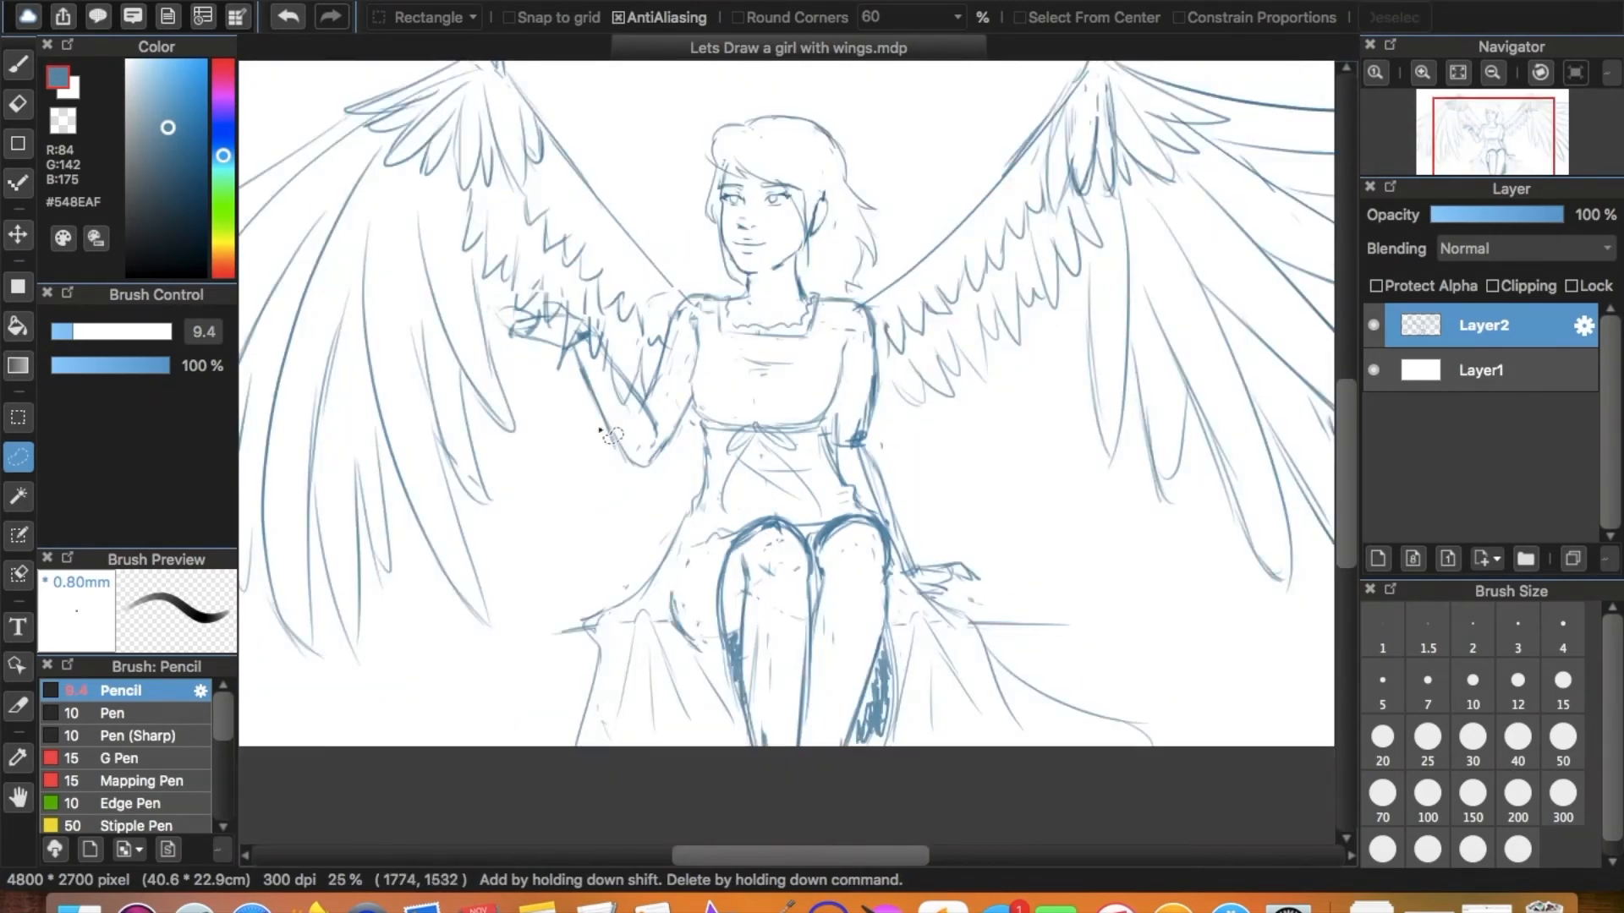
# Sketch a new open hand with palm, thumb and fingers in the blank area below the raised arm's hand.
pyautogui.press('super+plus')
pyautogui.press('super+plus')
pyautogui.moveTo(428, 377)
pyautogui.mouseDown()
pyautogui.moveTo(696, 391)
pyautogui.moveTo(753, 344)
pyautogui.mouseUp()
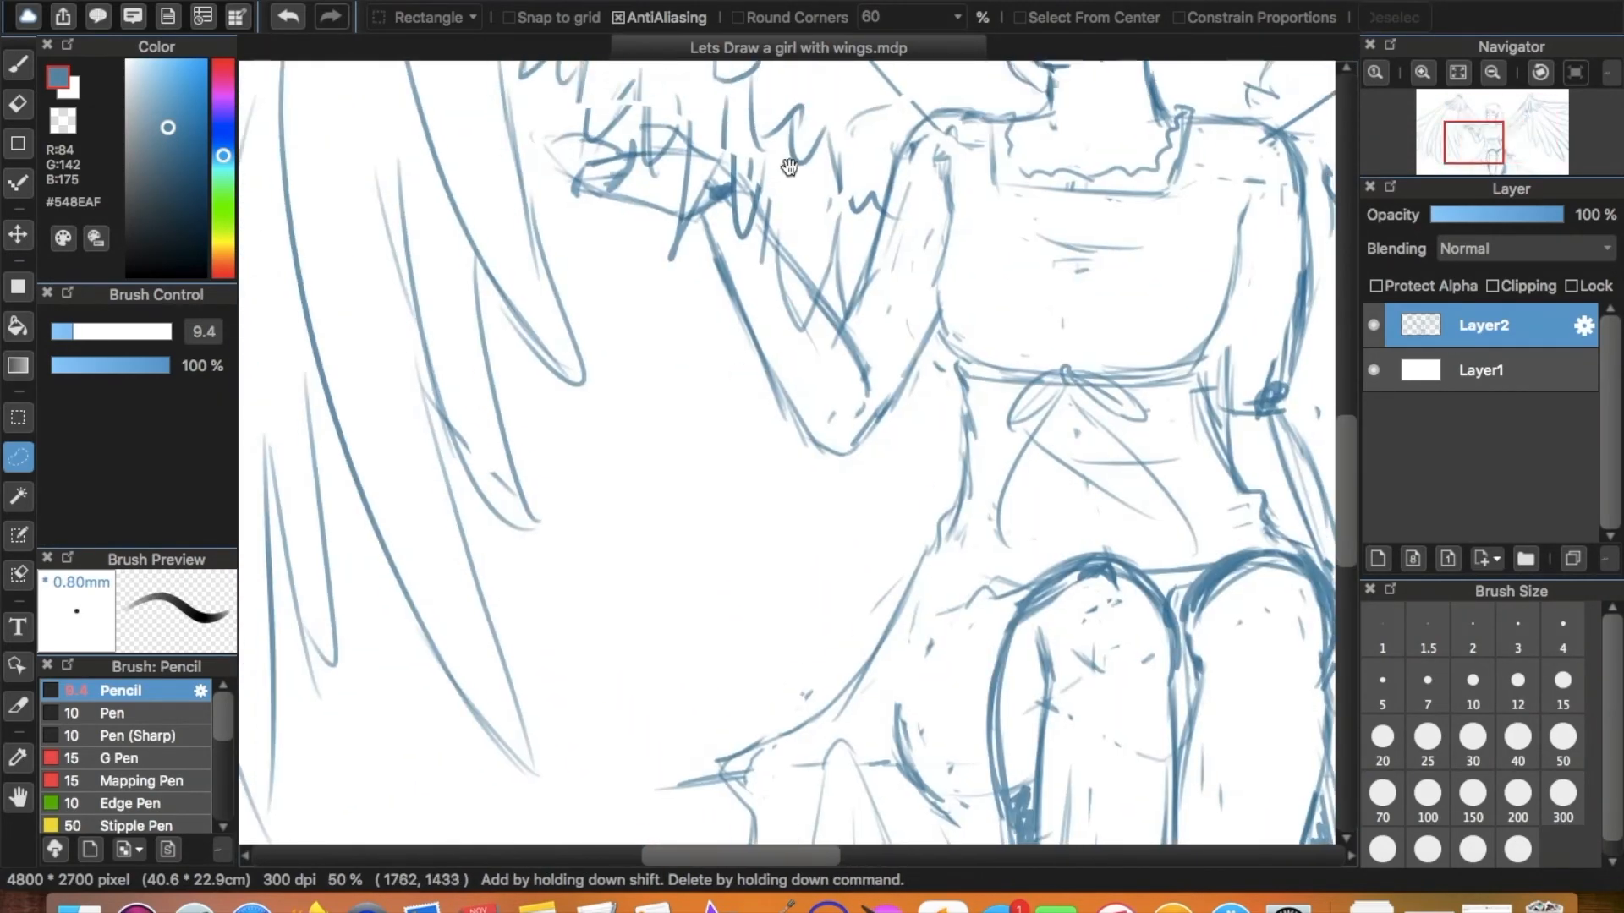
pyautogui.press('super+plus')
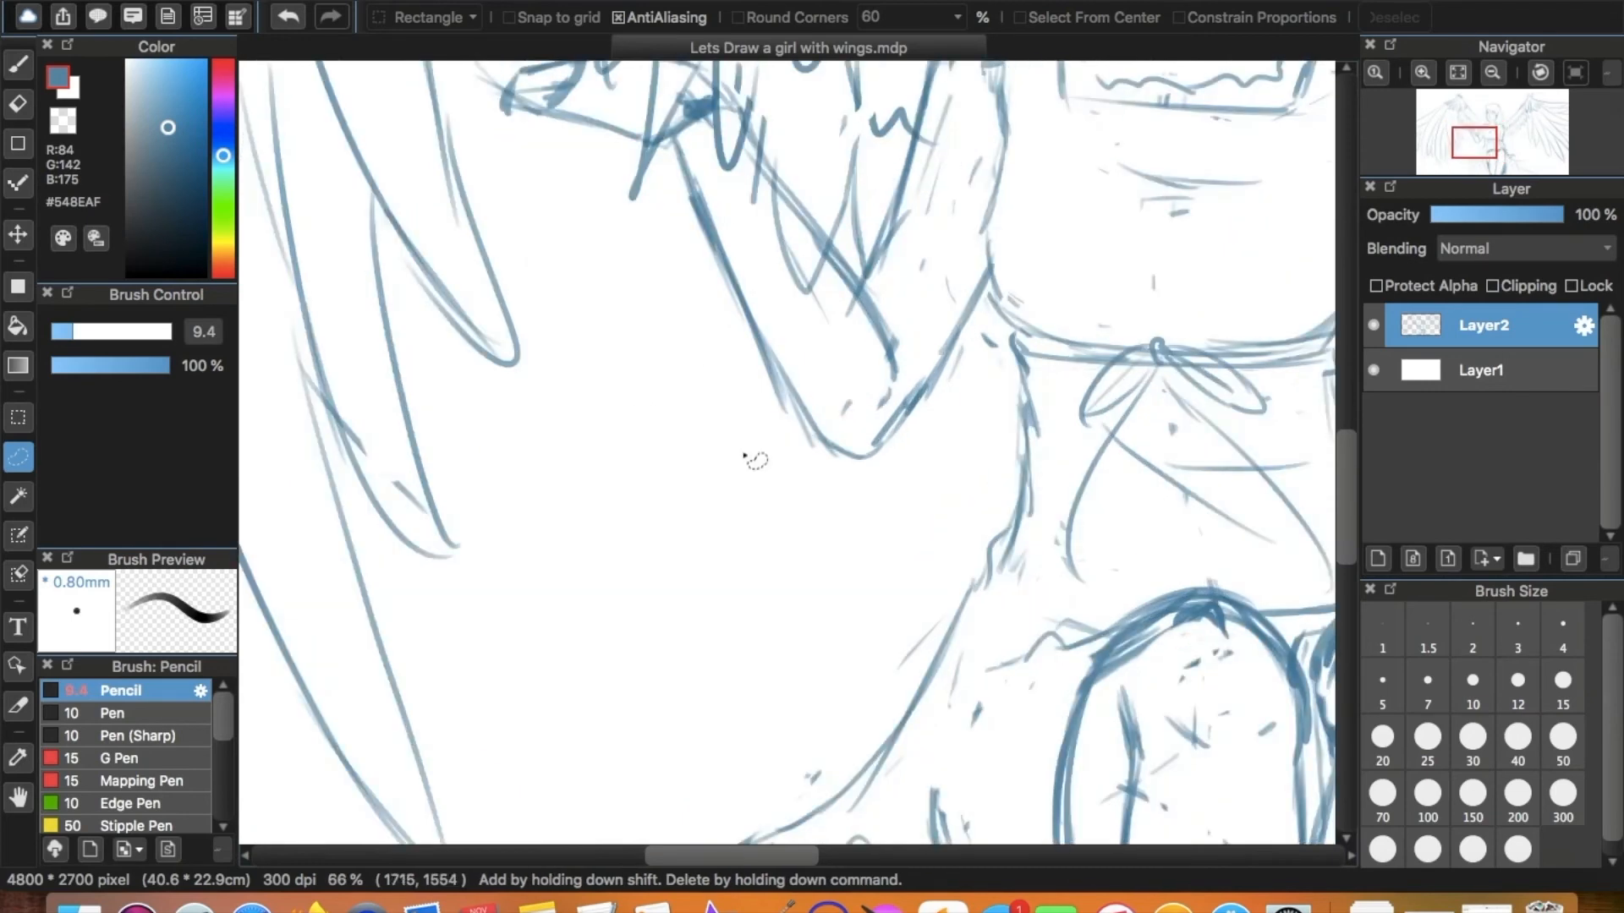
pyautogui.moveTo(677, 308); pyautogui.dragTo(758, 406)
pyautogui.press('u')
pyautogui.press('b')
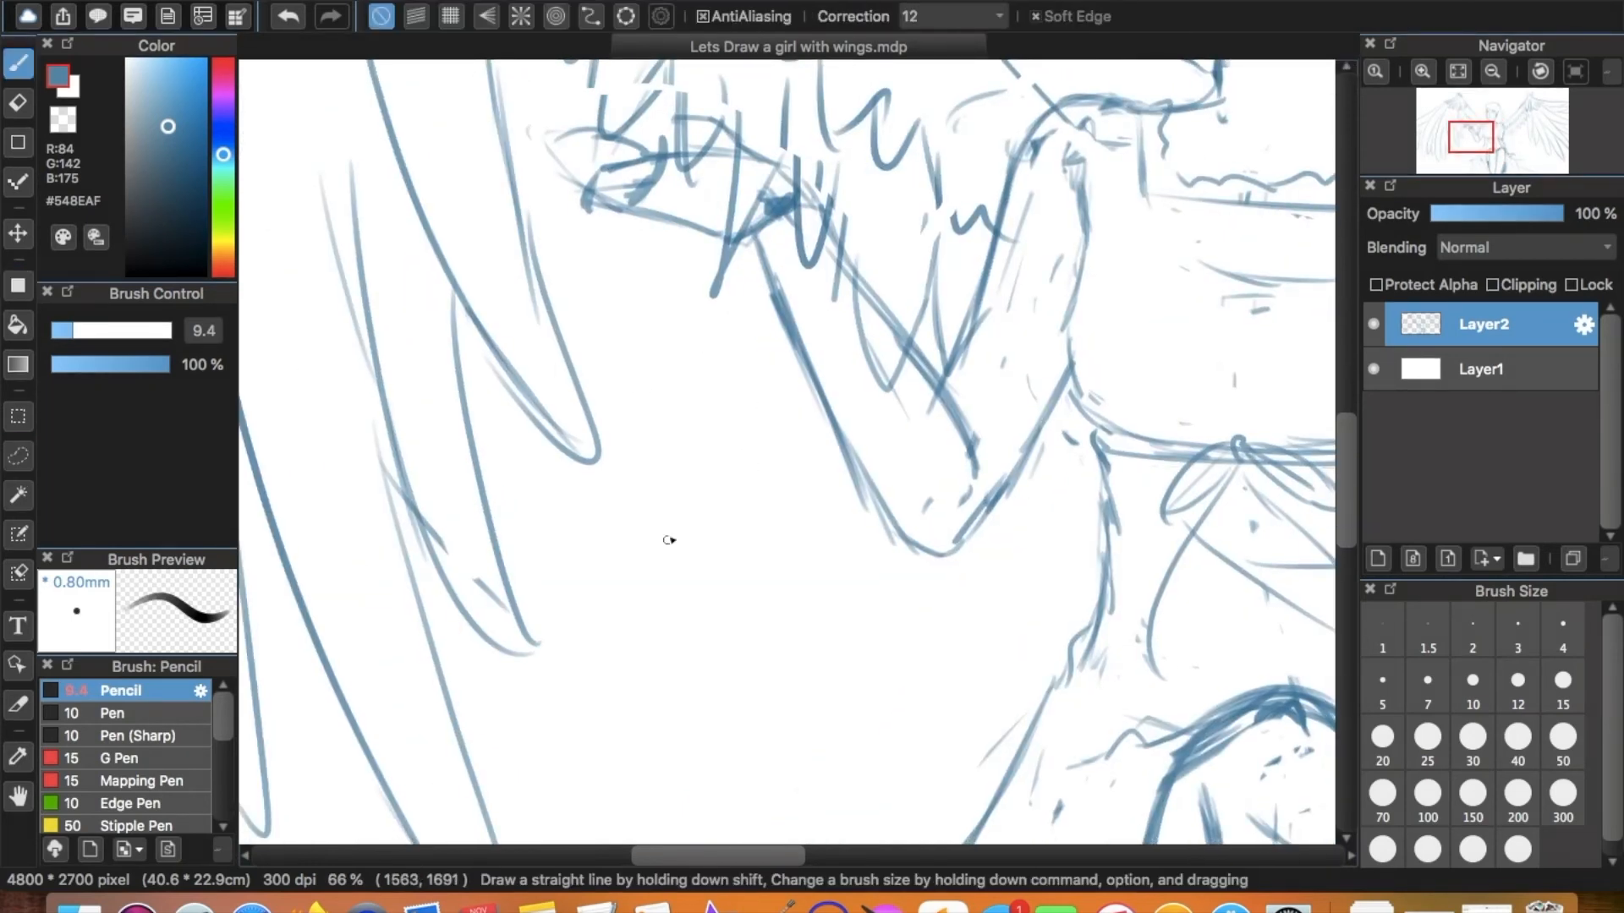
pyautogui.moveTo(568, 571)
pyautogui.mouseDown()
pyautogui.moveTo(596, 582)
pyautogui.moveTo(720, 540)
pyautogui.moveTo(755, 552)
pyautogui.mouseUp()
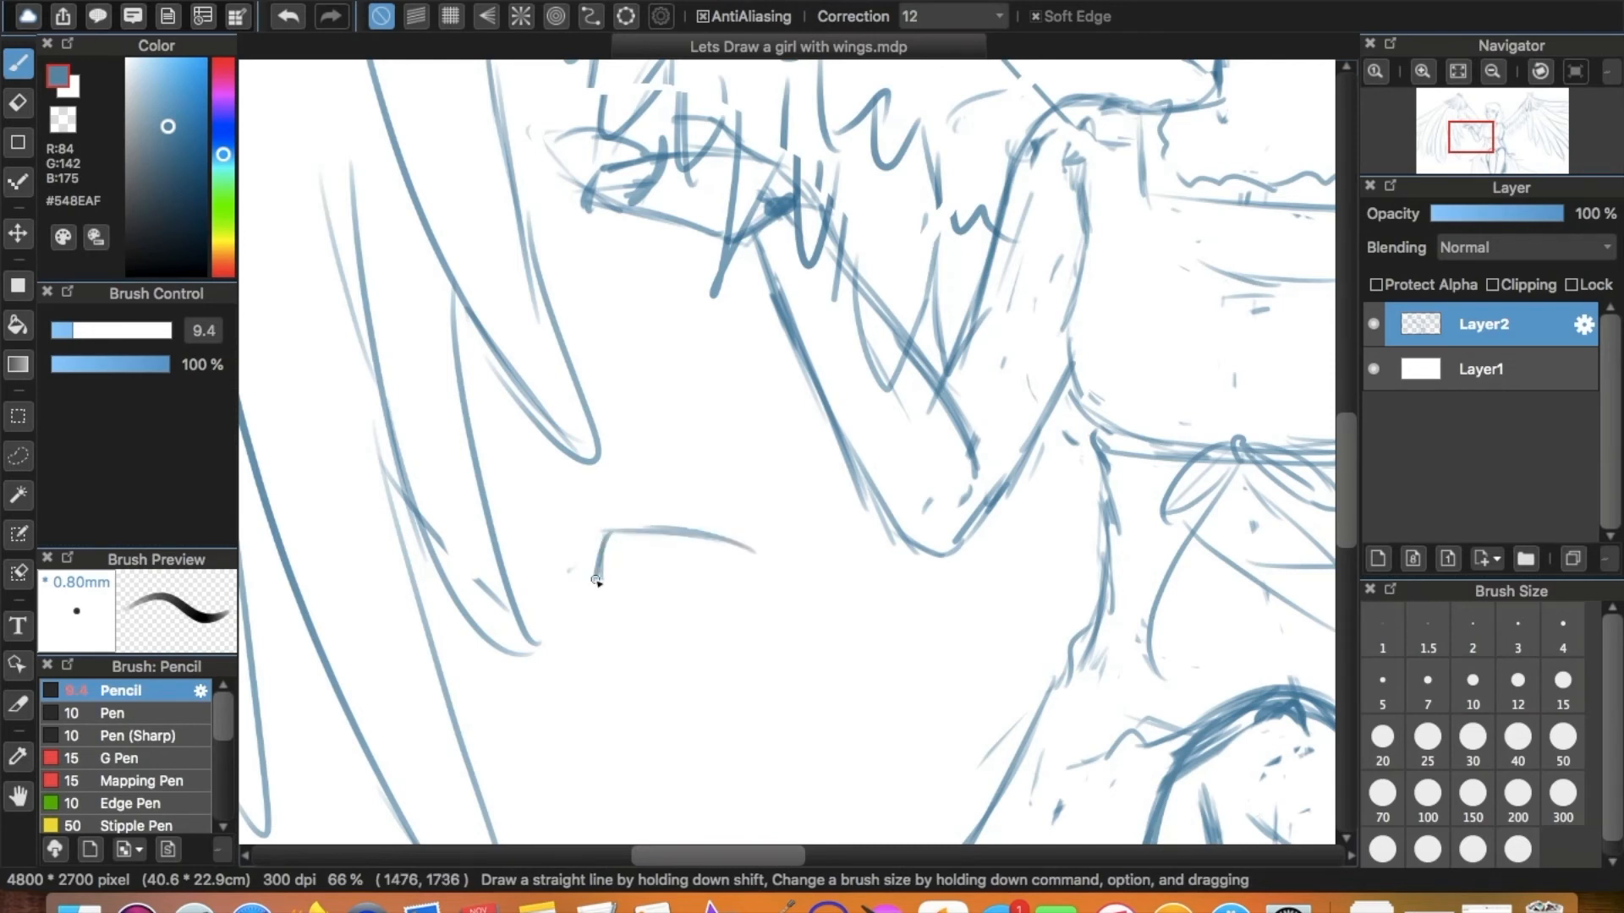
pyautogui.moveTo(596, 581)
pyautogui.mouseDown()
pyautogui.moveTo(715, 624)
pyautogui.moveTo(748, 548)
pyautogui.moveTo(656, 490)
pyautogui.moveTo(701, 532)
pyautogui.moveTo(602, 531)
pyautogui.moveTo(577, 495)
pyautogui.moveTo(607, 529)
pyautogui.moveTo(597, 569)
pyautogui.moveTo(541, 534)
pyautogui.mouseUp()
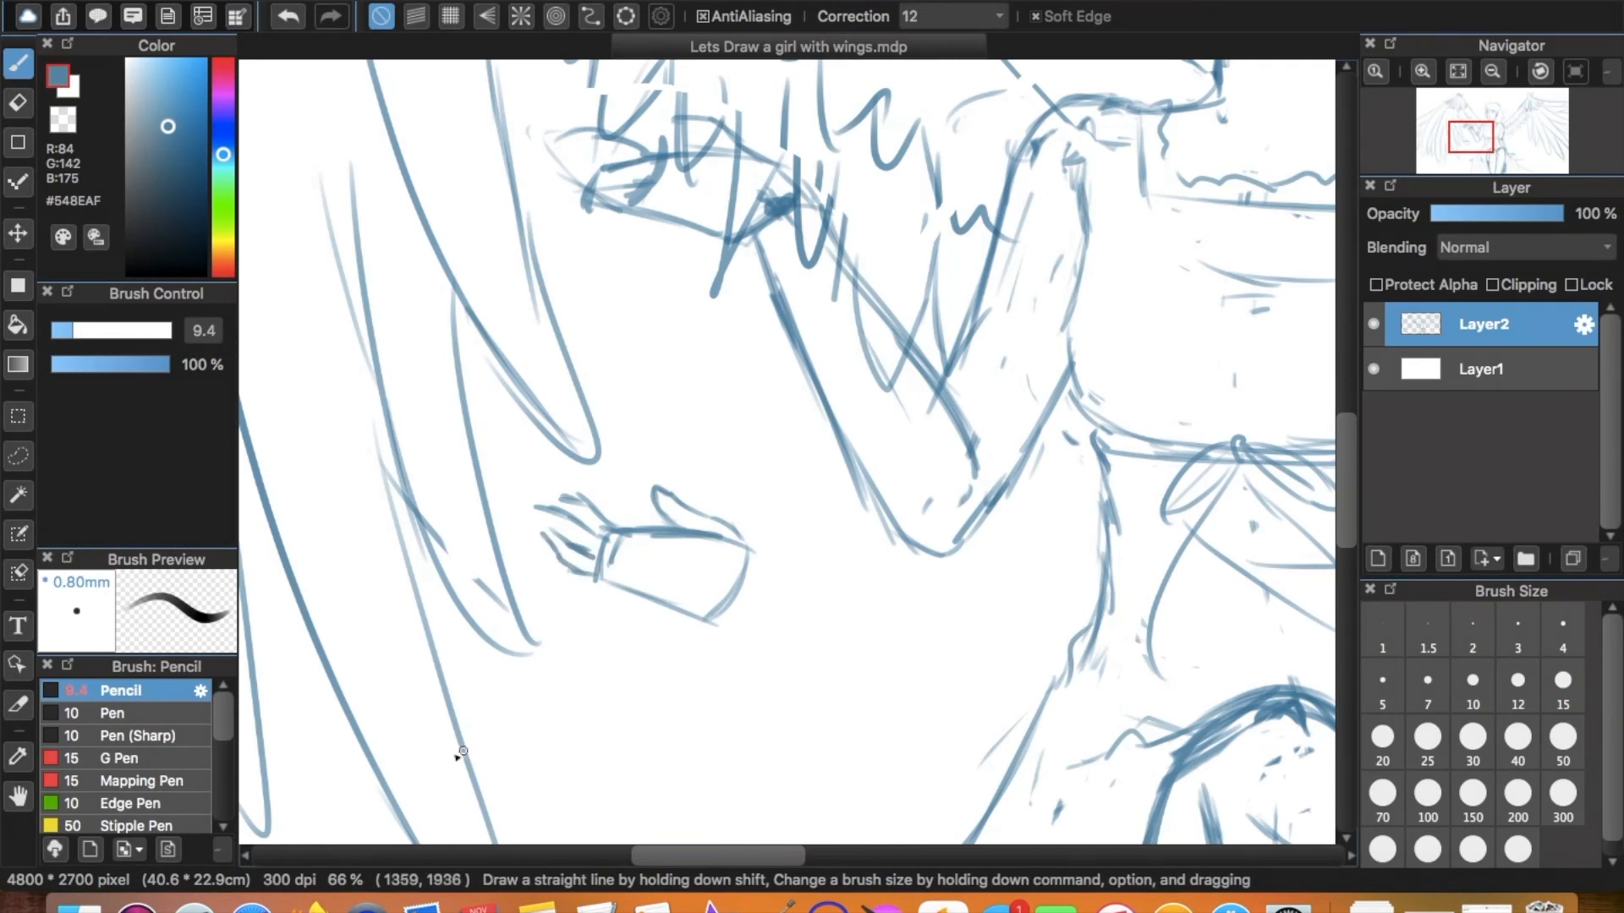
# Change the pencil colour to dark blue #0C537C and redraw the new hand's upper palm edge and finger-base crease.
pyautogui.moveTo(202, 161); pyautogui.dragTo(199, 170)
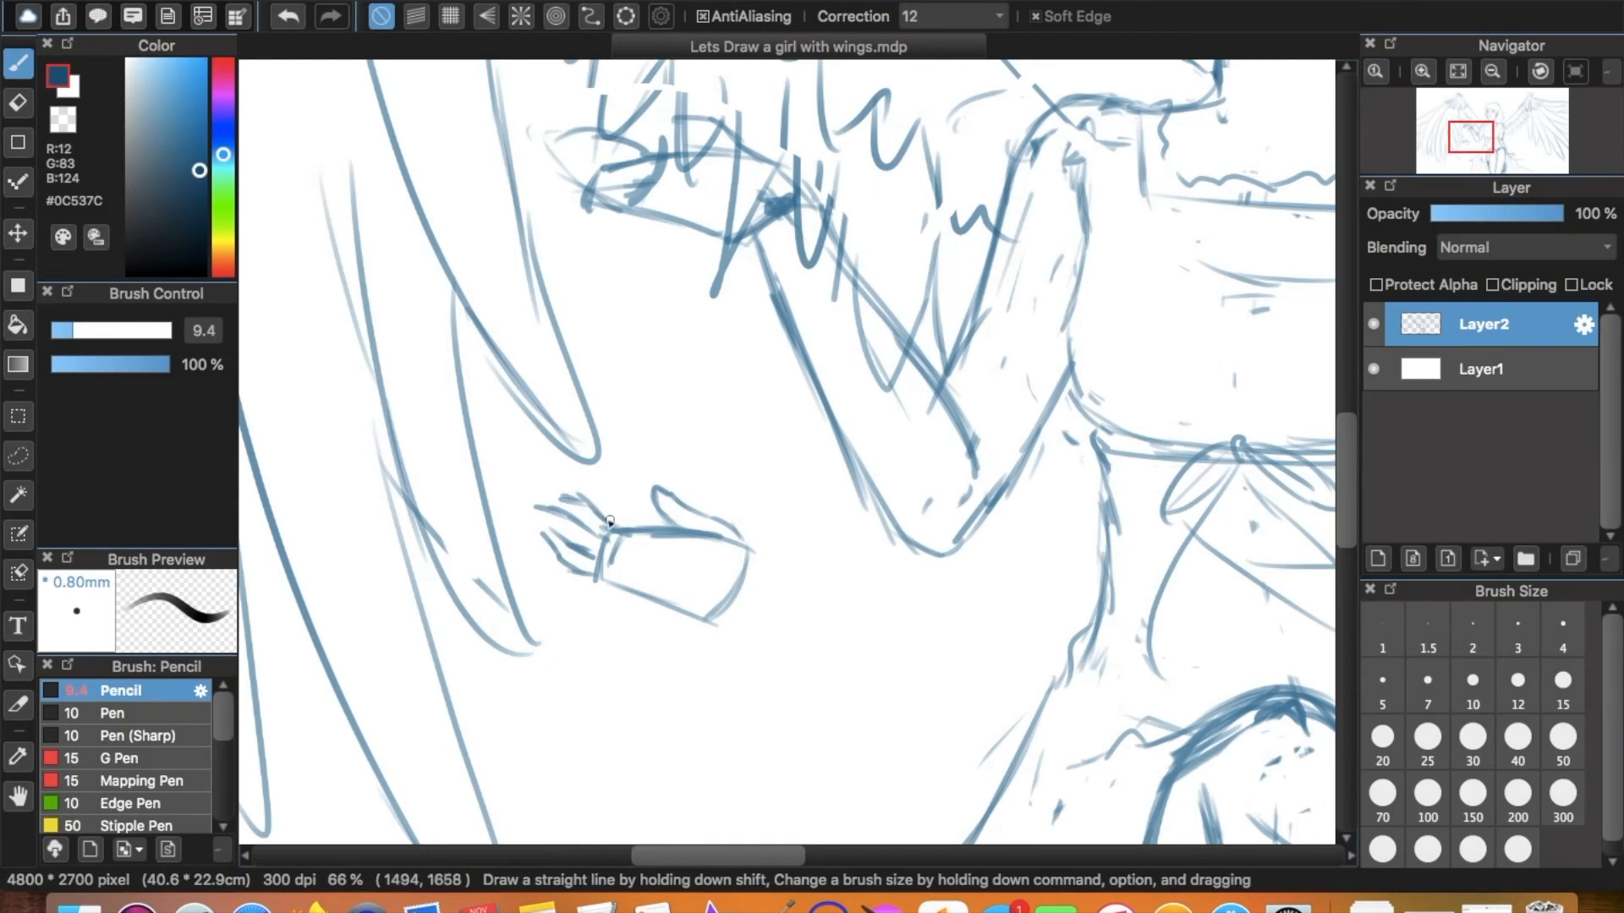
pyautogui.press('e')
pyautogui.moveTo(688, 544)
pyautogui.mouseDown()
pyautogui.moveTo(724, 550)
pyautogui.moveTo(606, 520)
pyautogui.moveTo(698, 538)
pyautogui.mouseUp()
pyautogui.press('b')
pyautogui.press('super+z')
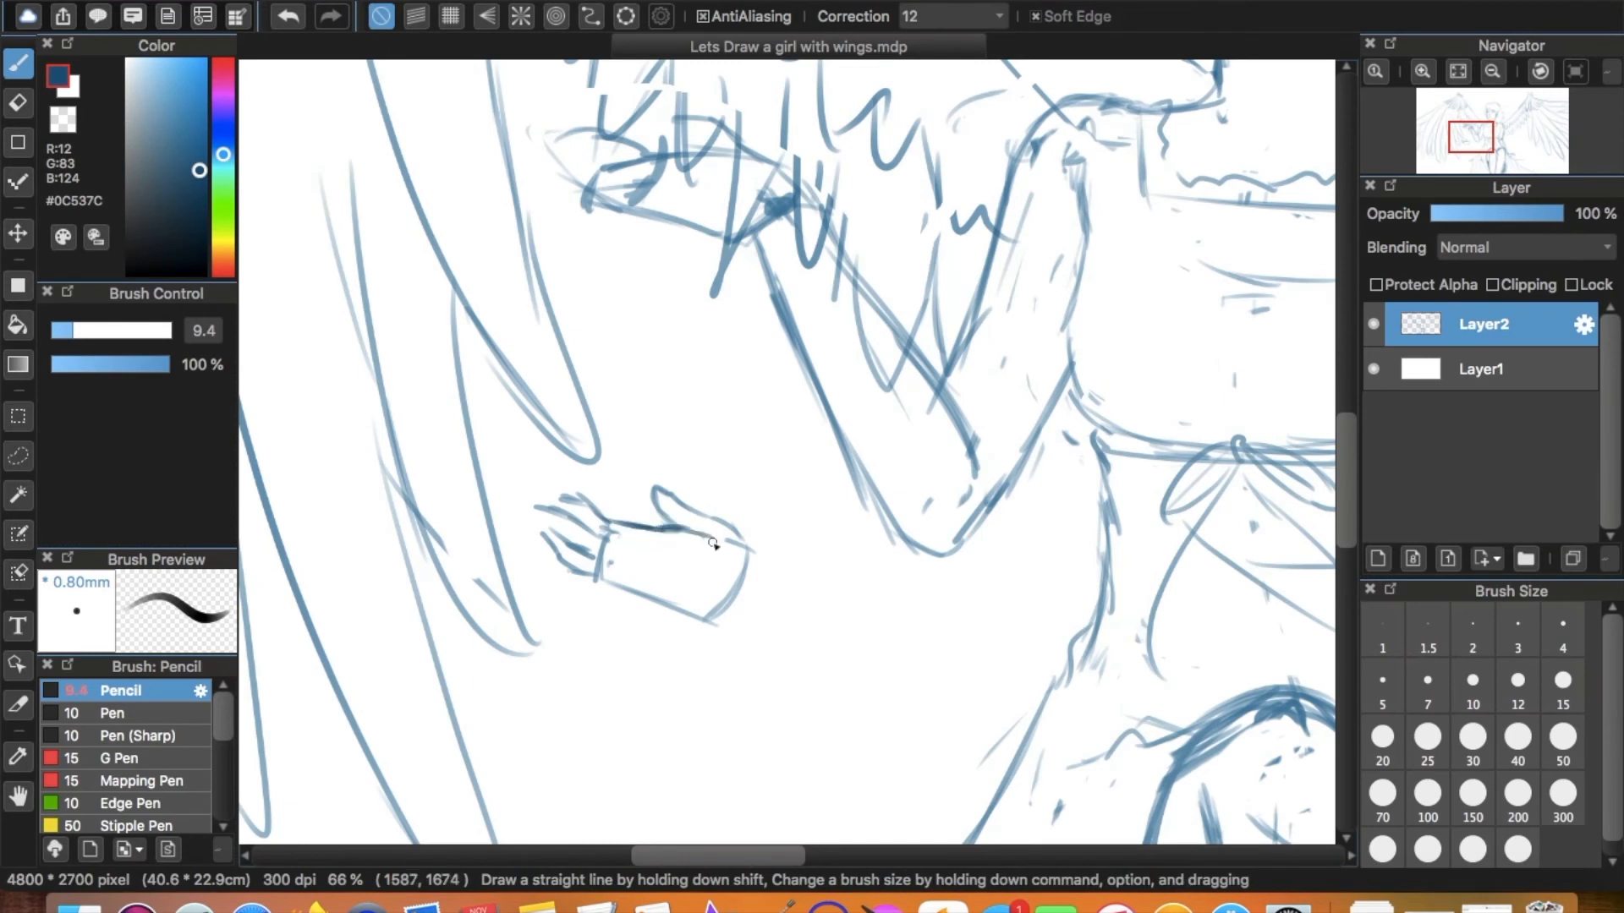
pyautogui.moveTo(619, 574); pyautogui.dragTo(645, 533)
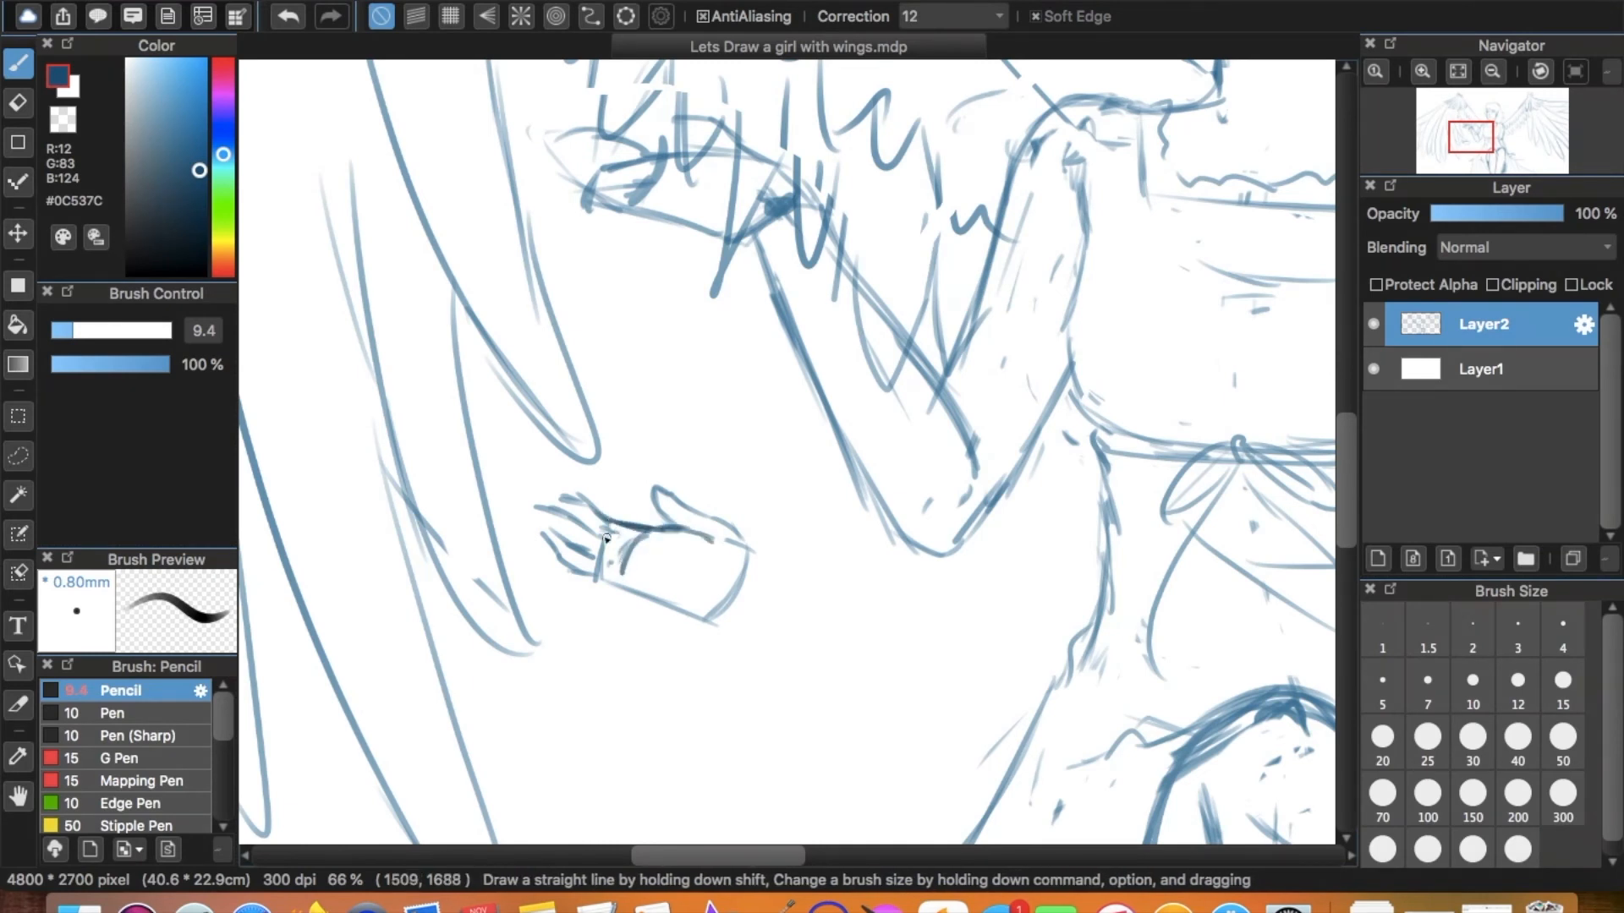
# Redraw the new hand's fingers with darker outlines, erasing the rough finger lines beneath them.
pyautogui.press('e')
pyautogui.moveTo(611, 528)
pyautogui.mouseDown()
pyautogui.moveTo(629, 540)
pyautogui.moveTo(559, 533)
pyautogui.moveTo(592, 535)
pyautogui.mouseUp()
pyautogui.press('b')
pyautogui.moveTo(592, 559)
pyautogui.mouseDown()
pyautogui.moveTo(608, 582)
pyautogui.moveTo(568, 556)
pyautogui.mouseUp()
pyautogui.press('e')
pyautogui.press('b')
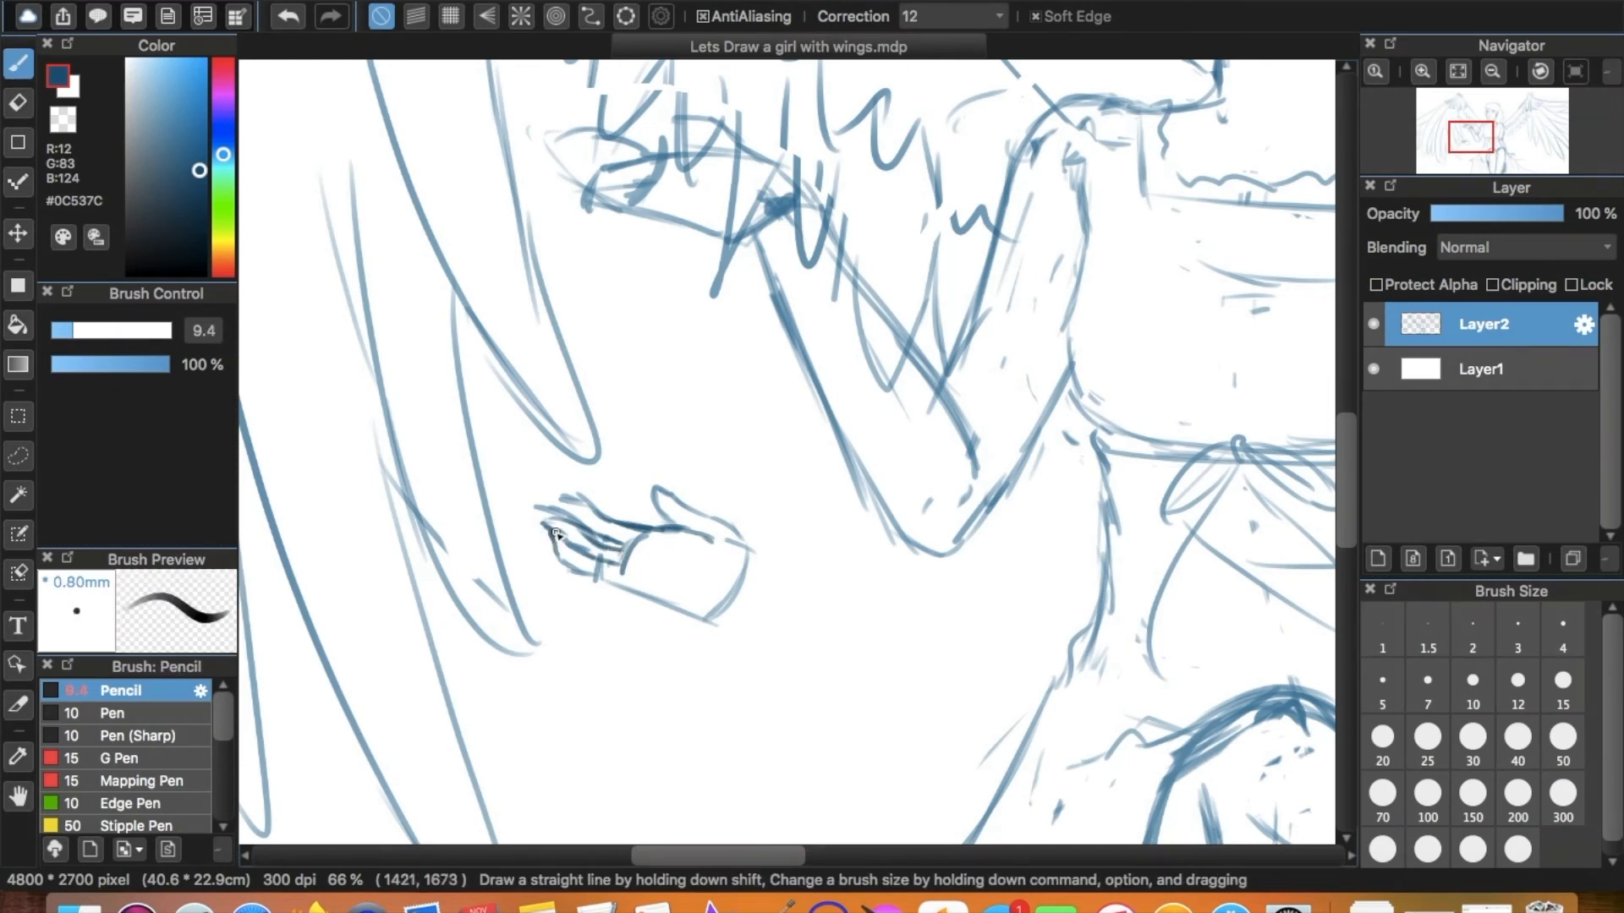
pyautogui.moveTo(562, 531)
pyautogui.mouseDown()
pyautogui.moveTo(596, 551)
pyautogui.moveTo(572, 502)
pyautogui.mouseUp()
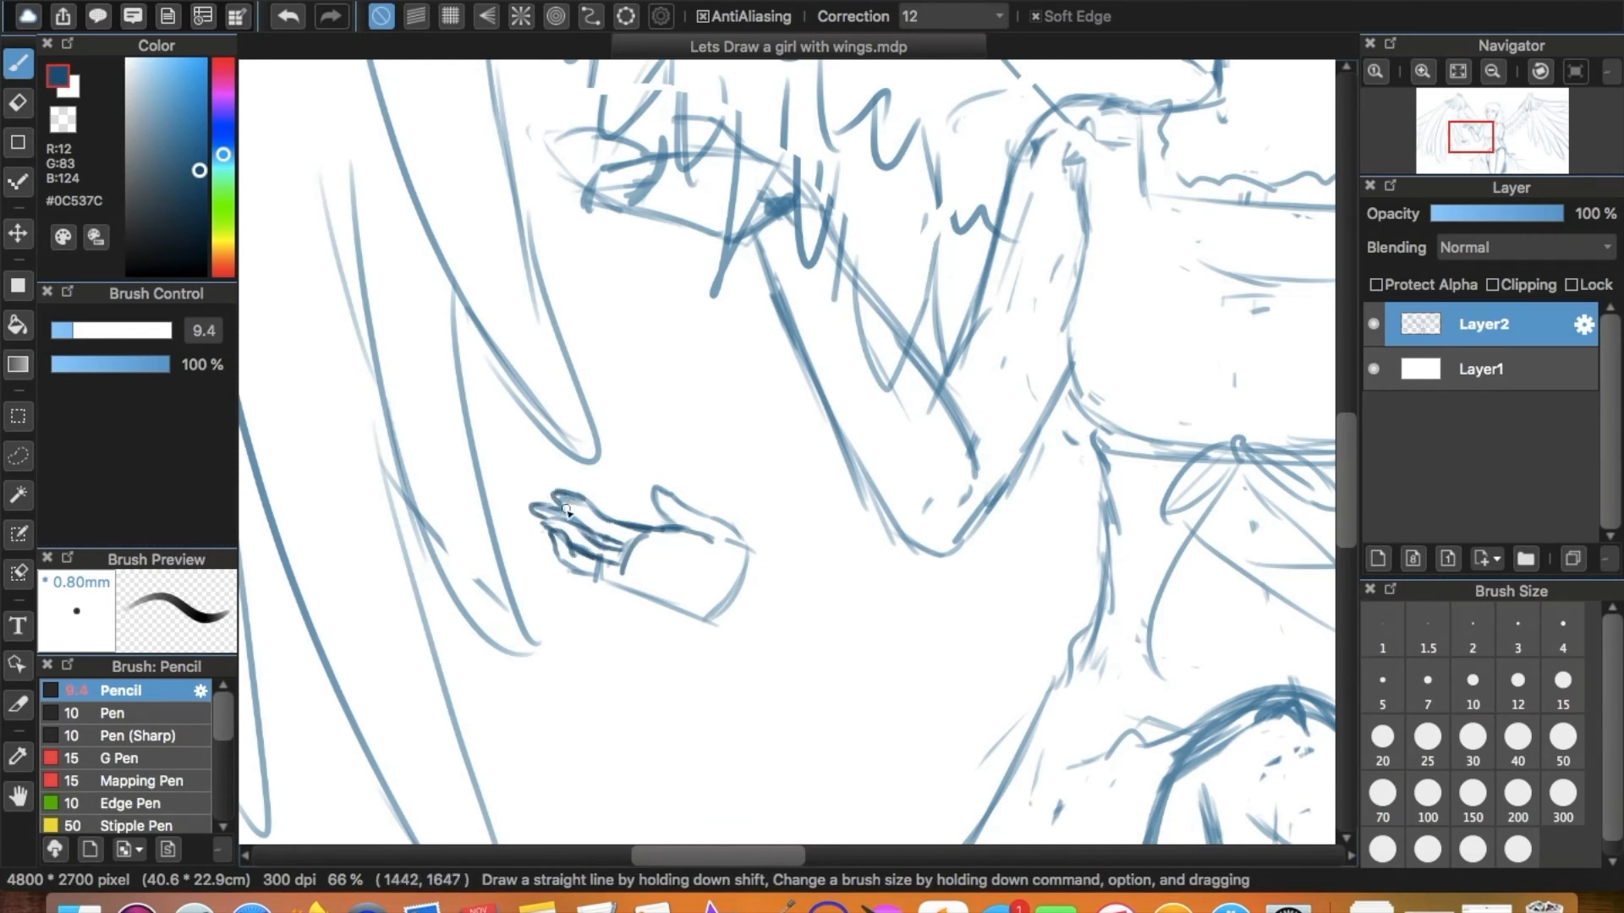
pyautogui.moveTo(572, 518); pyautogui.dragTo(631, 542)
pyautogui.press('e')
pyautogui.press('b')
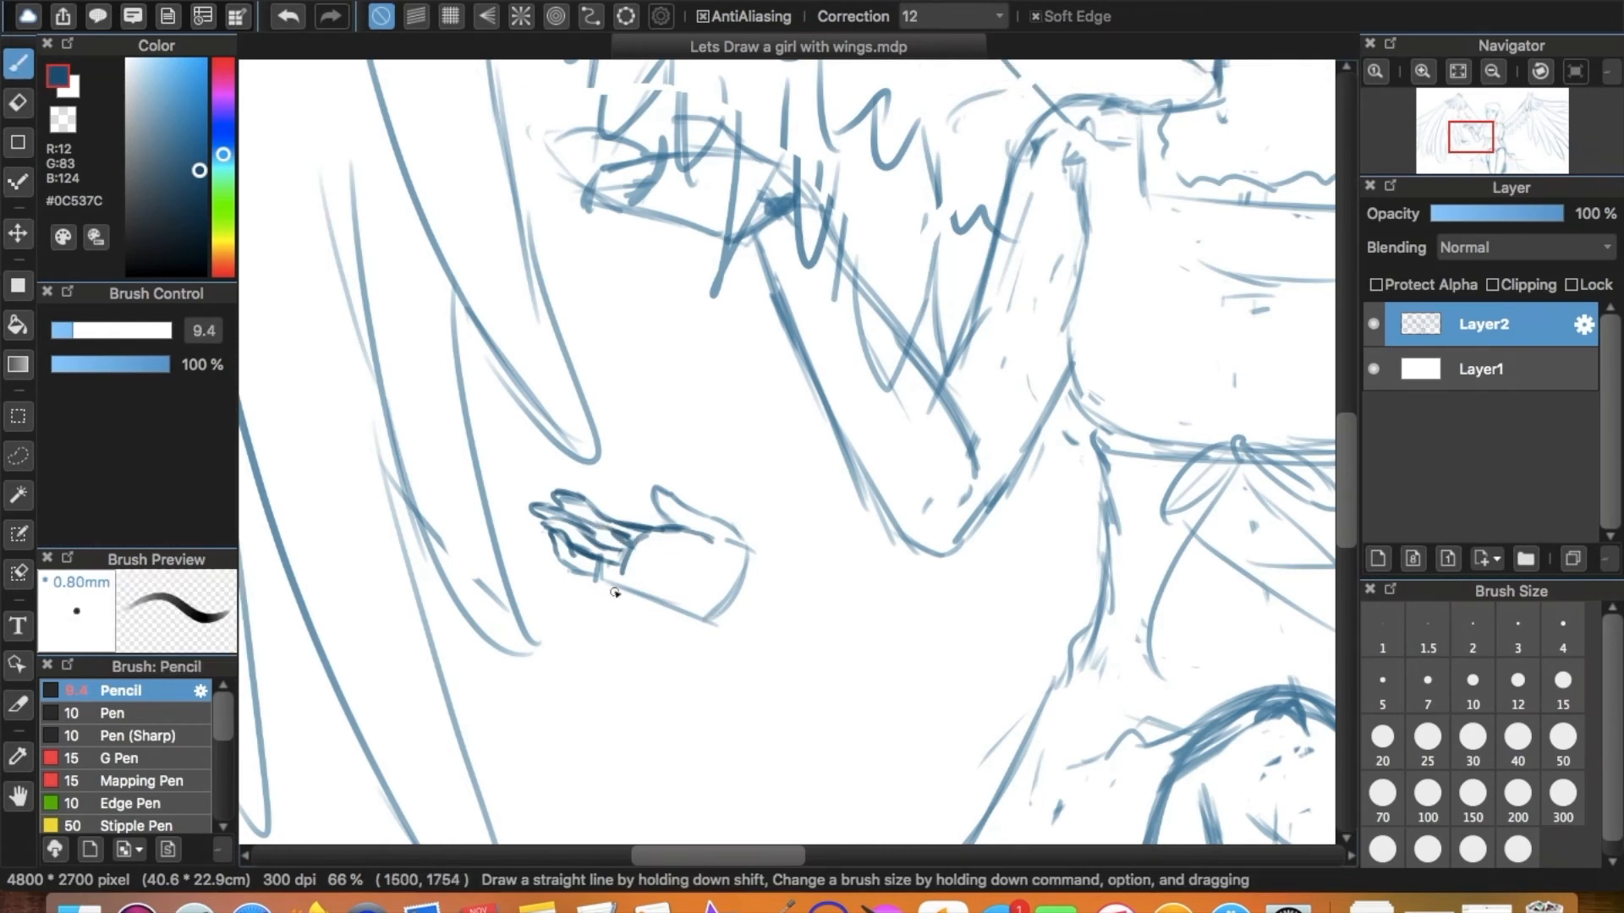
# Draw the new hand's lower palm edge and both sides of the wrist, and erase the old palm outline.
pyautogui.moveTo(606, 580); pyautogui.dragTo(683, 596)
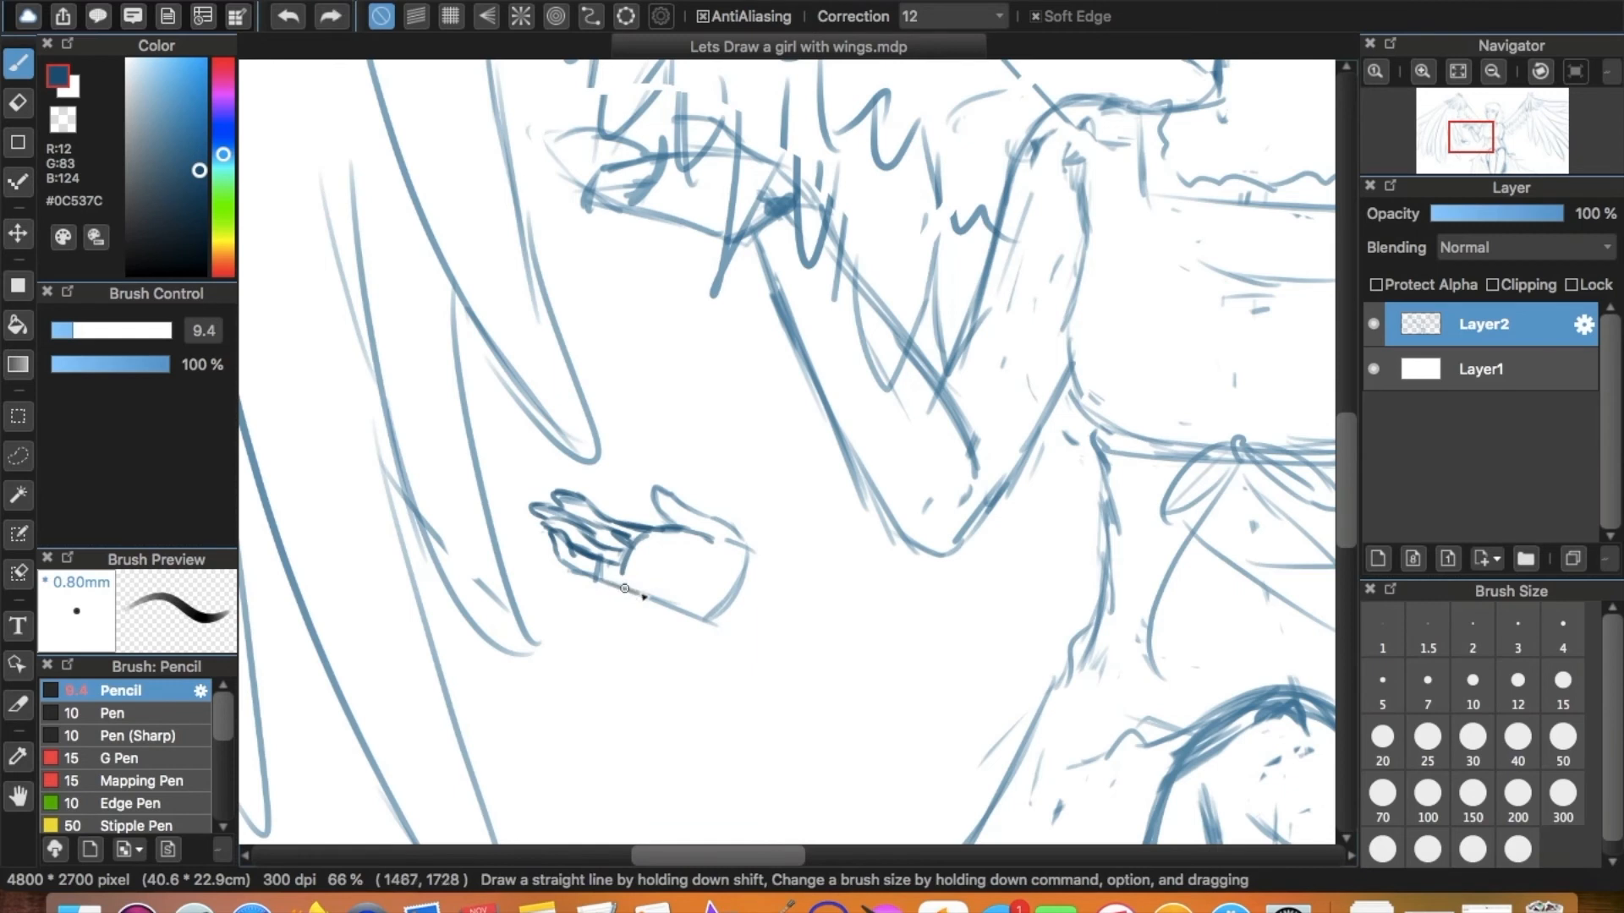
pyautogui.moveTo(737, 539)
pyautogui.mouseDown()
pyautogui.moveTo(753, 634)
pyautogui.moveTo(710, 582)
pyautogui.mouseUp()
pyautogui.moveTo(690, 657); pyautogui.dragTo(687, 617)
pyautogui.press('e')
pyautogui.moveTo(701, 536)
pyautogui.mouseDown()
pyautogui.moveTo(666, 605)
pyautogui.moveTo(629, 601)
pyautogui.mouseUp()
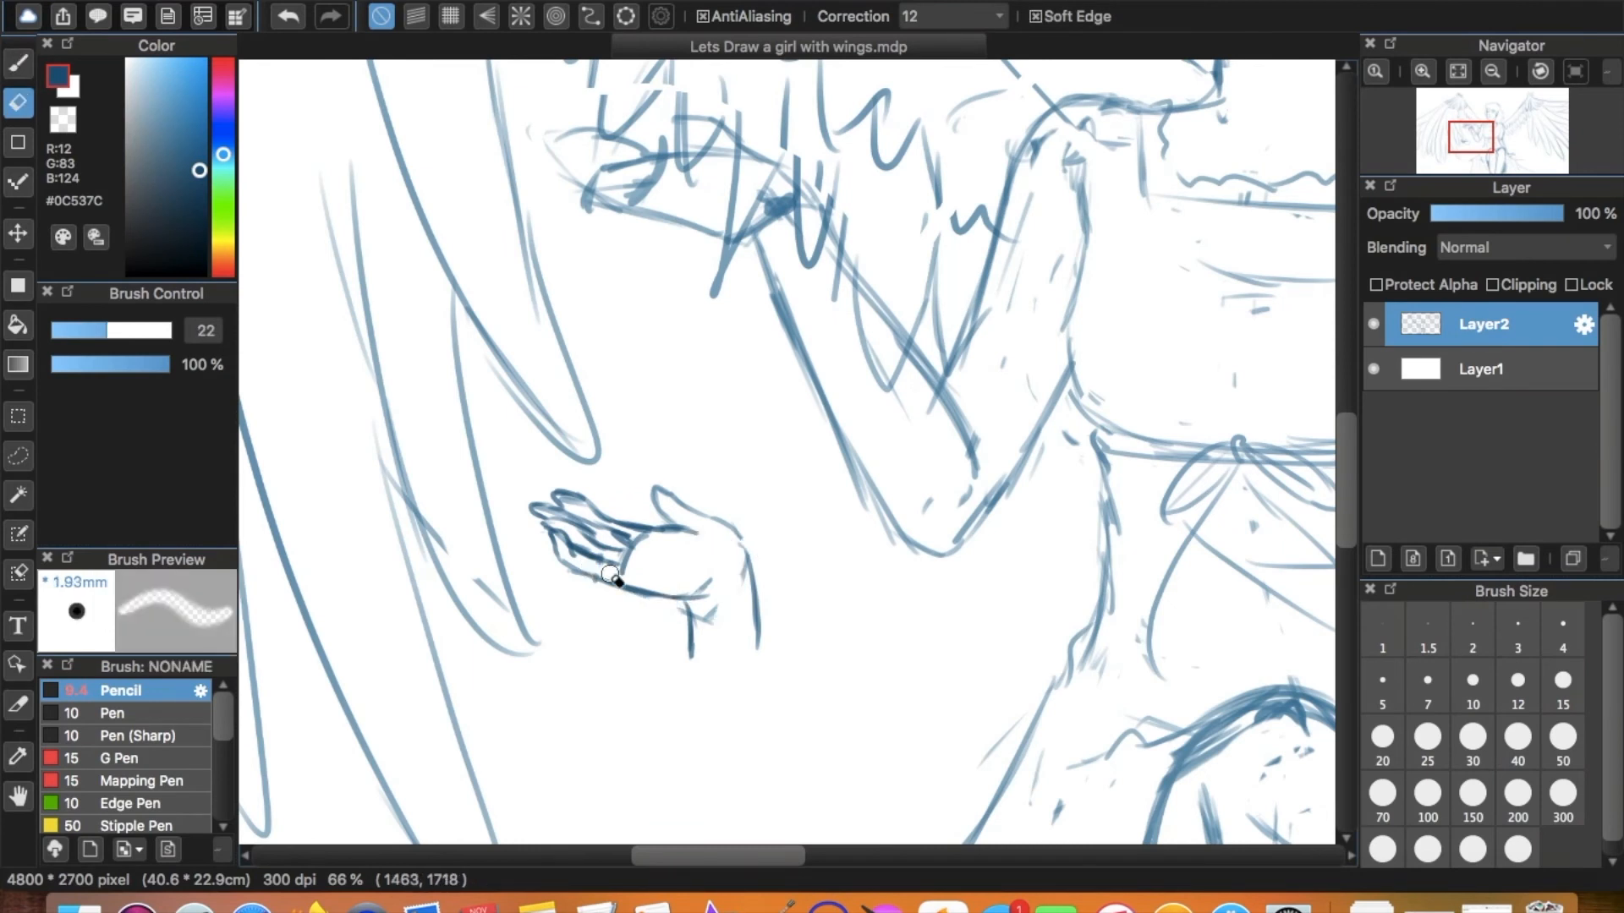
# Clean up the new hand's palm and draw the curved crease running across it toward the thumb.
pyautogui.press('b')
pyautogui.press('e')
pyautogui.press('b')
pyautogui.moveTo(630, 560)
pyautogui.mouseDown()
pyautogui.moveTo(696, 574)
pyautogui.moveTo(648, 559)
pyautogui.moveTo(680, 531)
pyautogui.mouseUp()
pyautogui.press('super+z')
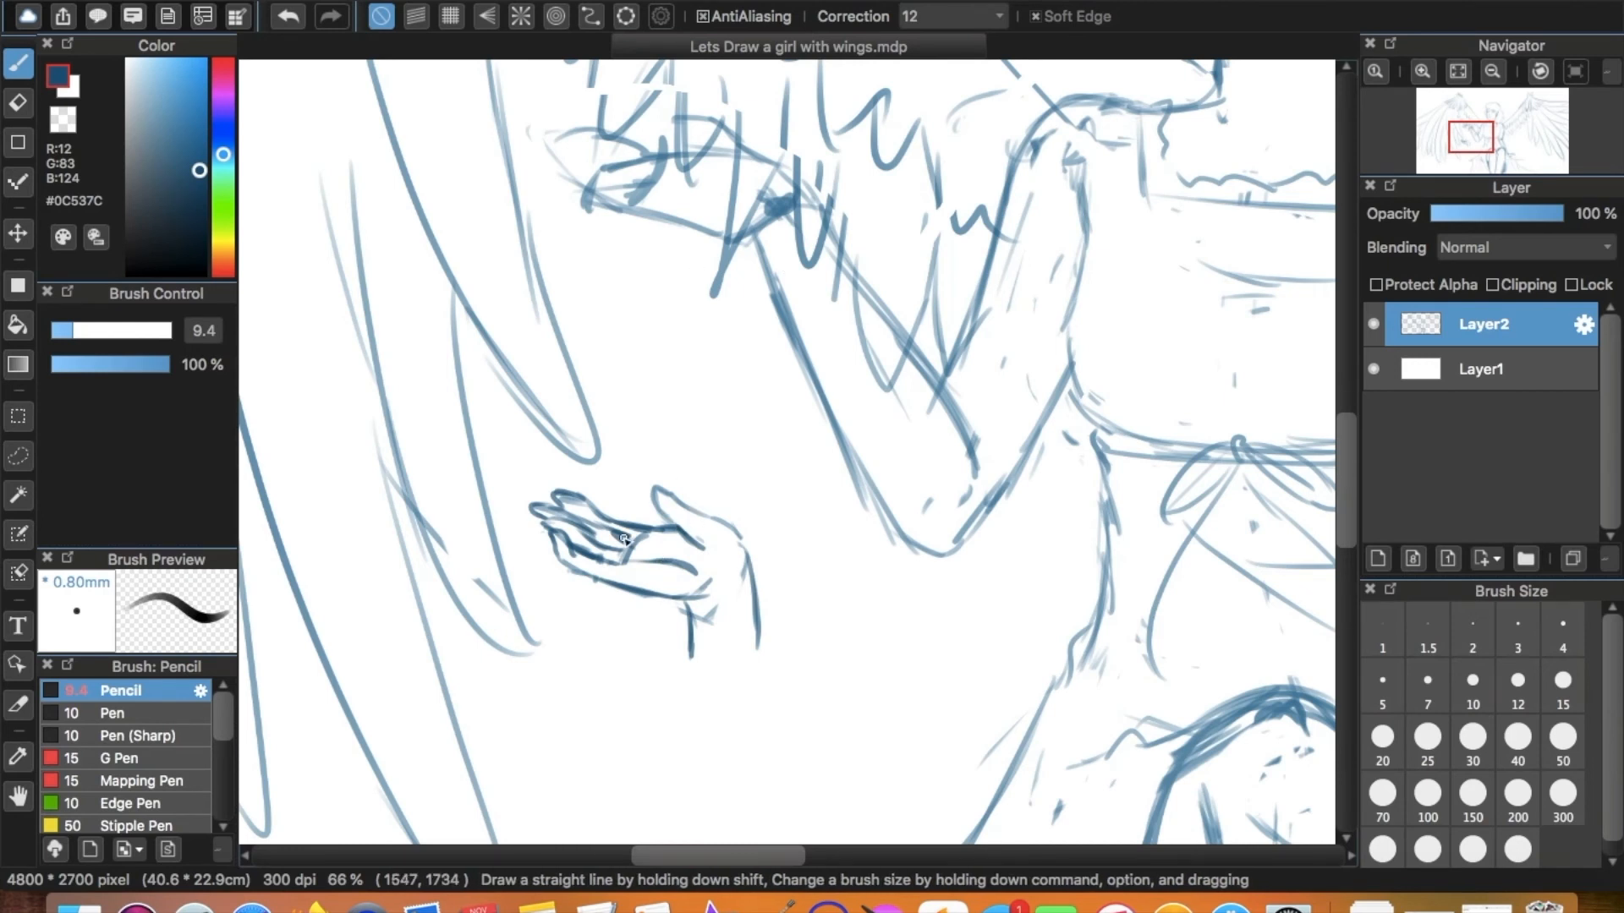
# Erase the rough wrist and upper lines of the hand resting on the ledge, and redraw its lower fingers and thumb in dark blue.
pyautogui.moveTo(801, 551); pyautogui.dragTo(583, 561)
pyautogui.moveTo(1175, 499); pyautogui.dragTo(471, 236)
pyautogui.moveTo(985, 528); pyautogui.dragTo(869, 472)
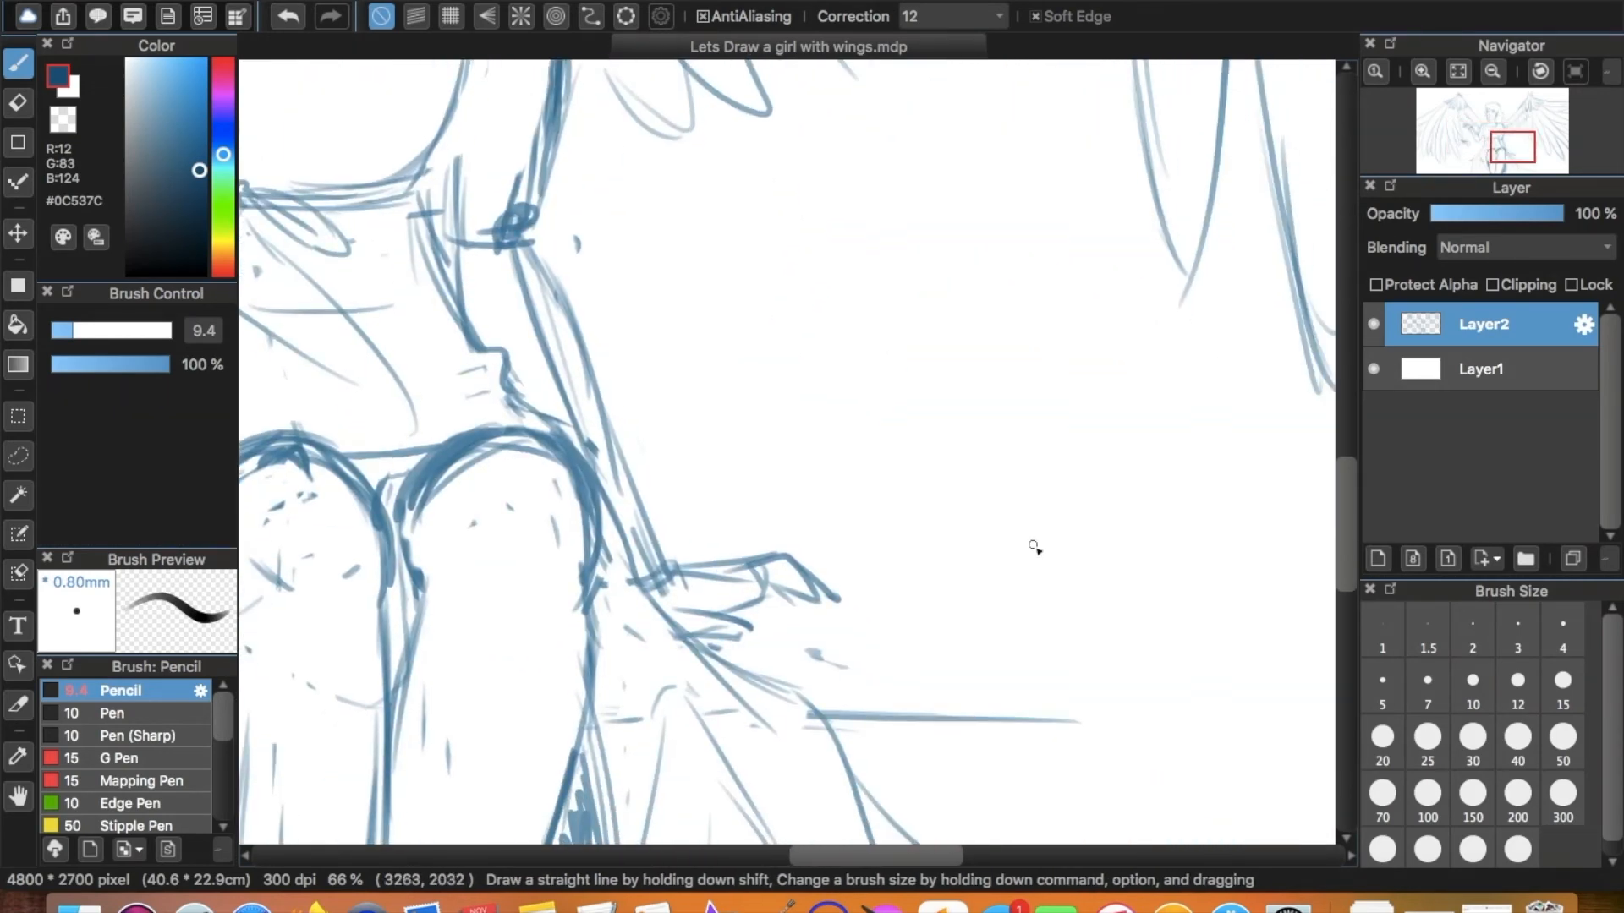
pyautogui.keyDown('super'); pyautogui.click(676, 596); pyautogui.keyUp('super')
pyautogui.moveTo(776, 604); pyautogui.dragTo(888, 343)
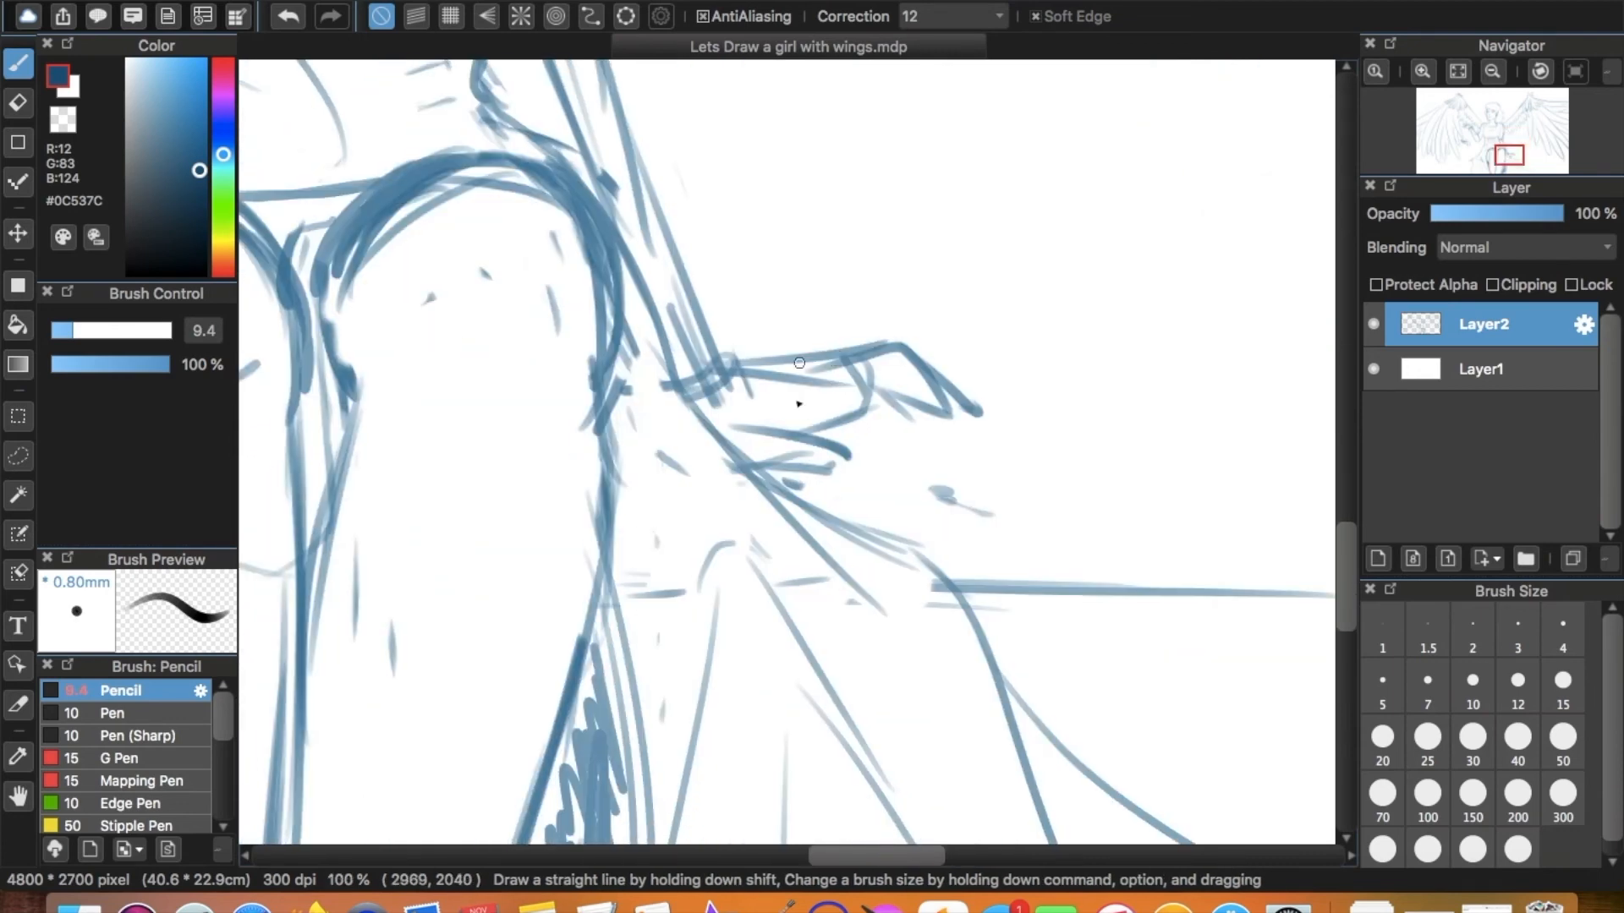
pyautogui.press('e')
pyautogui.moveTo(671, 294)
pyautogui.mouseDown()
pyautogui.moveTo(732, 334)
pyautogui.moveTo(781, 372)
pyautogui.moveTo(868, 374)
pyautogui.mouseUp()
pyautogui.press('b')
pyautogui.moveTo(706, 339)
pyautogui.mouseDown()
pyautogui.moveTo(745, 386)
pyautogui.moveTo(868, 382)
pyautogui.mouseUp()
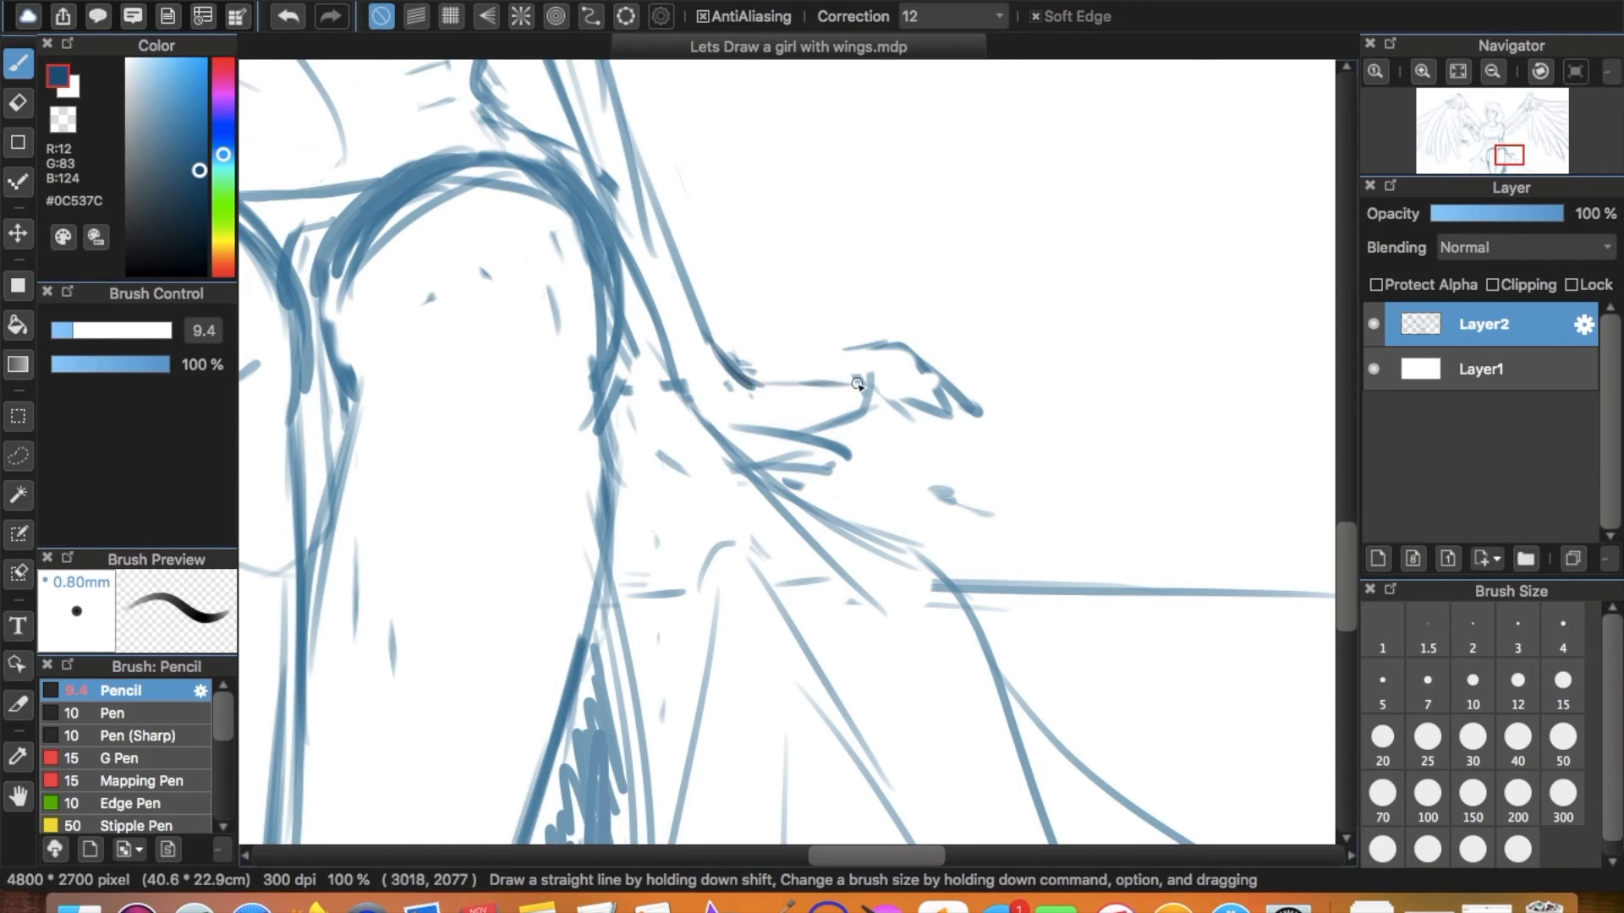
pyautogui.moveTo(761, 380)
pyautogui.mouseDown()
pyautogui.moveTo(883, 377)
pyautogui.moveTo(954, 413)
pyautogui.moveTo(762, 429)
pyautogui.moveTo(869, 471)
pyautogui.moveTo(839, 478)
pyautogui.moveTo(772, 464)
pyautogui.moveTo(771, 431)
pyautogui.moveTo(825, 419)
pyautogui.moveTo(793, 435)
pyautogui.moveTo(765, 426)
pyautogui.moveTo(860, 423)
pyautogui.mouseUp()
pyautogui.press('e')
pyautogui.press('b')
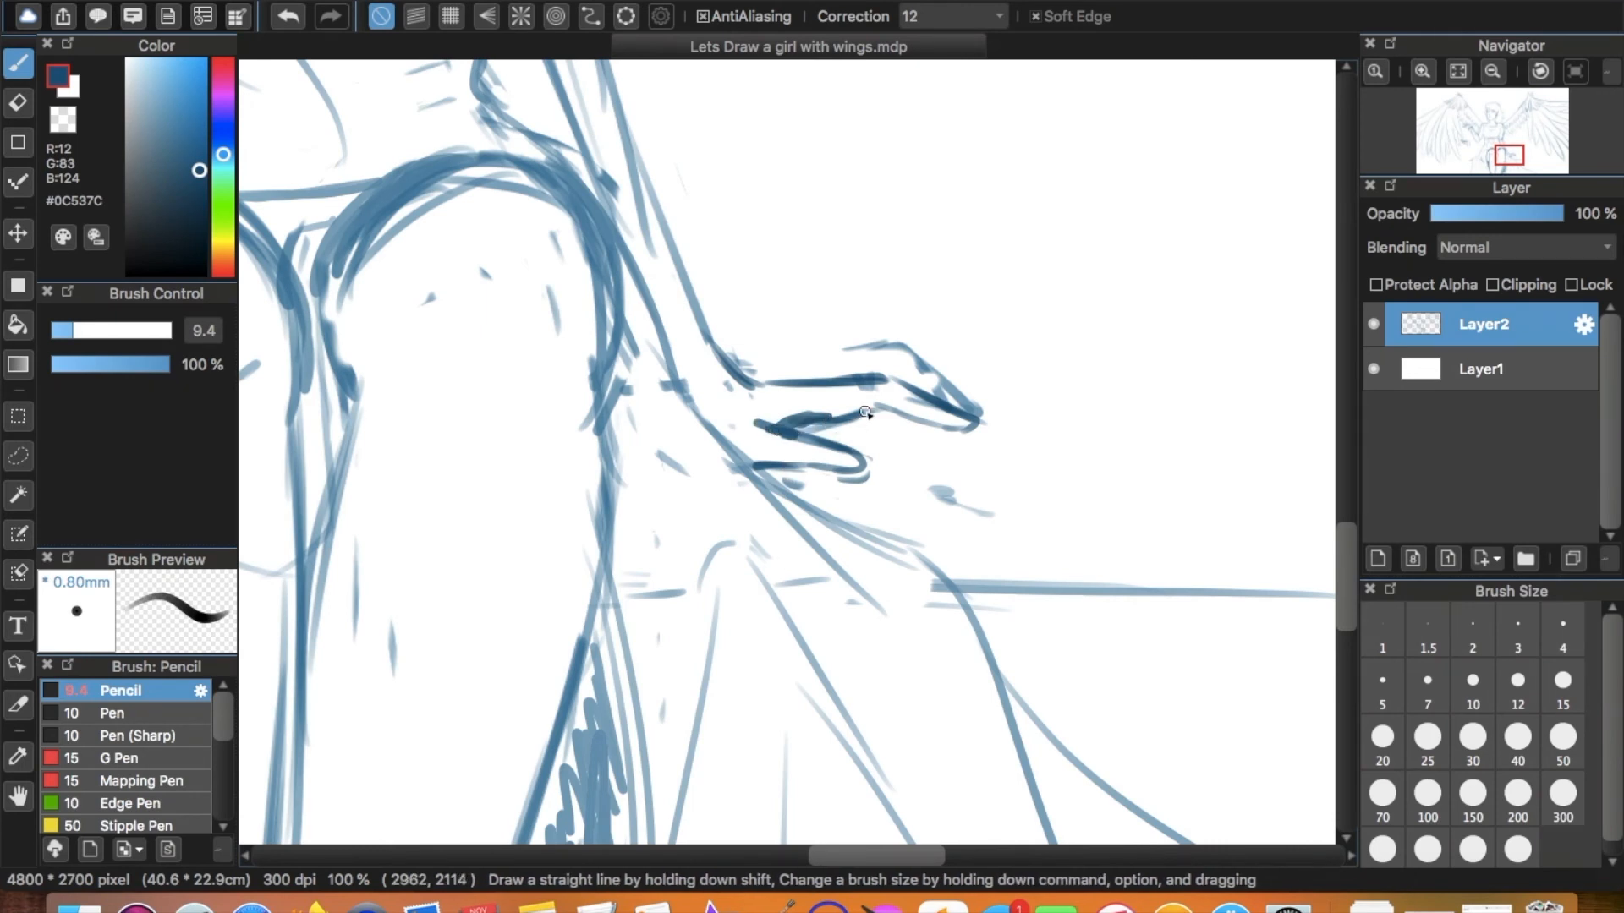
# Draw the upper fingers and the back of the resting hand, erasing the leftover rough lines above them.
pyautogui.moveTo(820, 365)
pyautogui.mouseDown()
pyautogui.moveTo(955, 372)
pyautogui.moveTo(962, 400)
pyautogui.moveTo(928, 367)
pyautogui.moveTo(851, 338)
pyautogui.mouseUp()
pyautogui.press('e')
pyautogui.press('b')
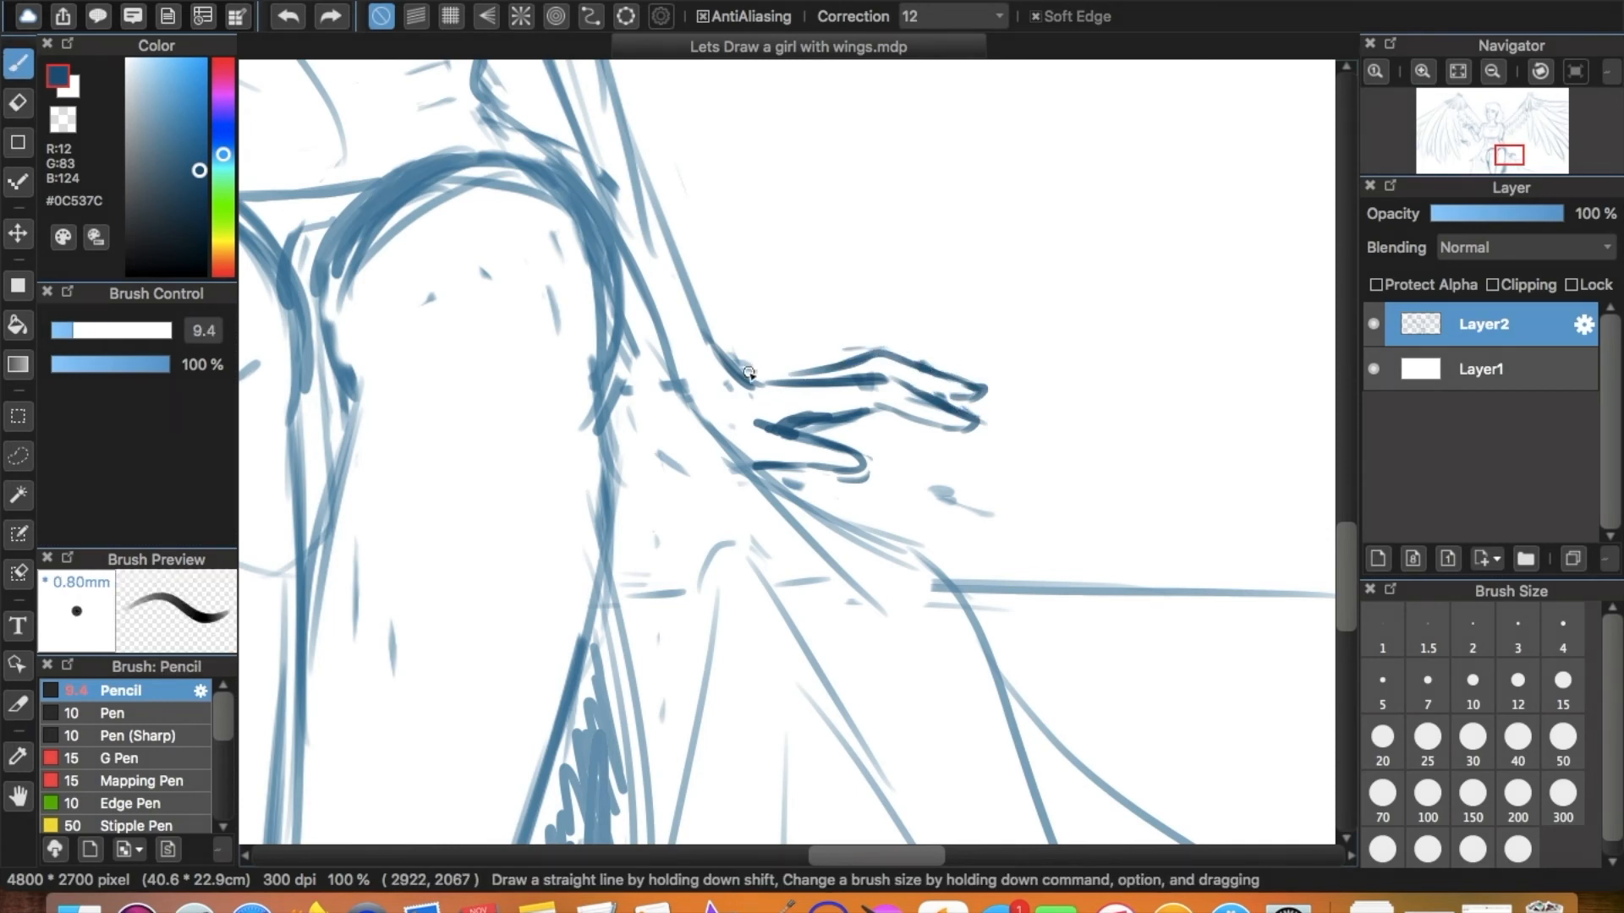
pyautogui.moveTo(759, 372)
pyautogui.mouseDown()
pyautogui.moveTo(823, 355)
pyautogui.moveTo(763, 364)
pyautogui.moveTo(848, 341)
pyautogui.mouseUp()
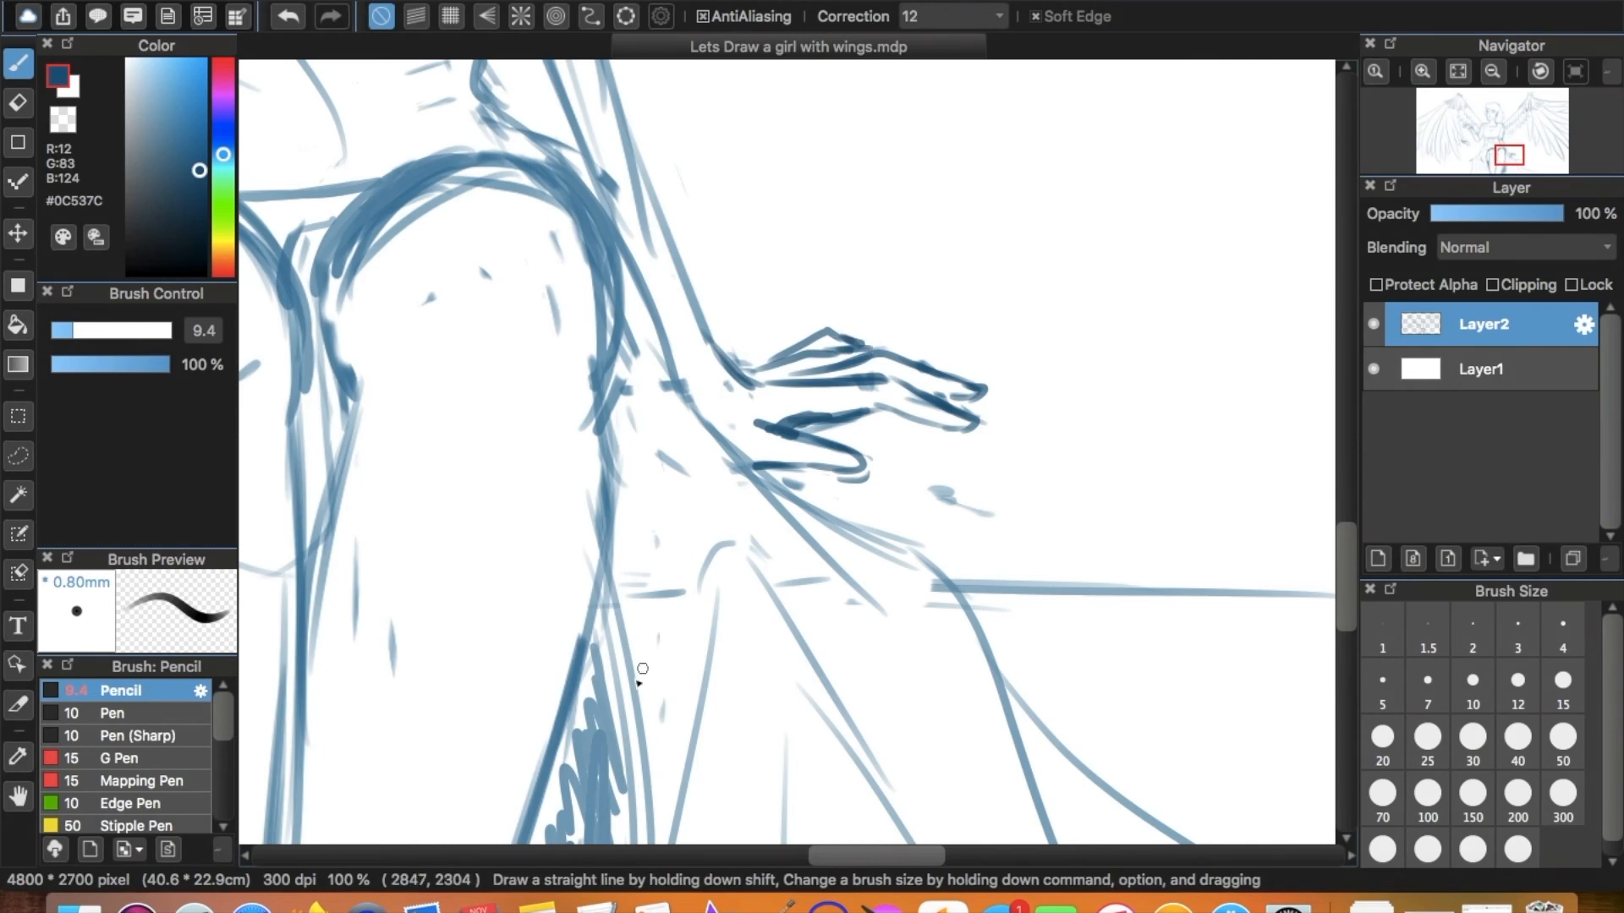
# Erase the old rough hand on the raised arm and move the newly drawn hand into its place at the wrist.
pyautogui.press('super+minus')
pyautogui.press('super+minus')
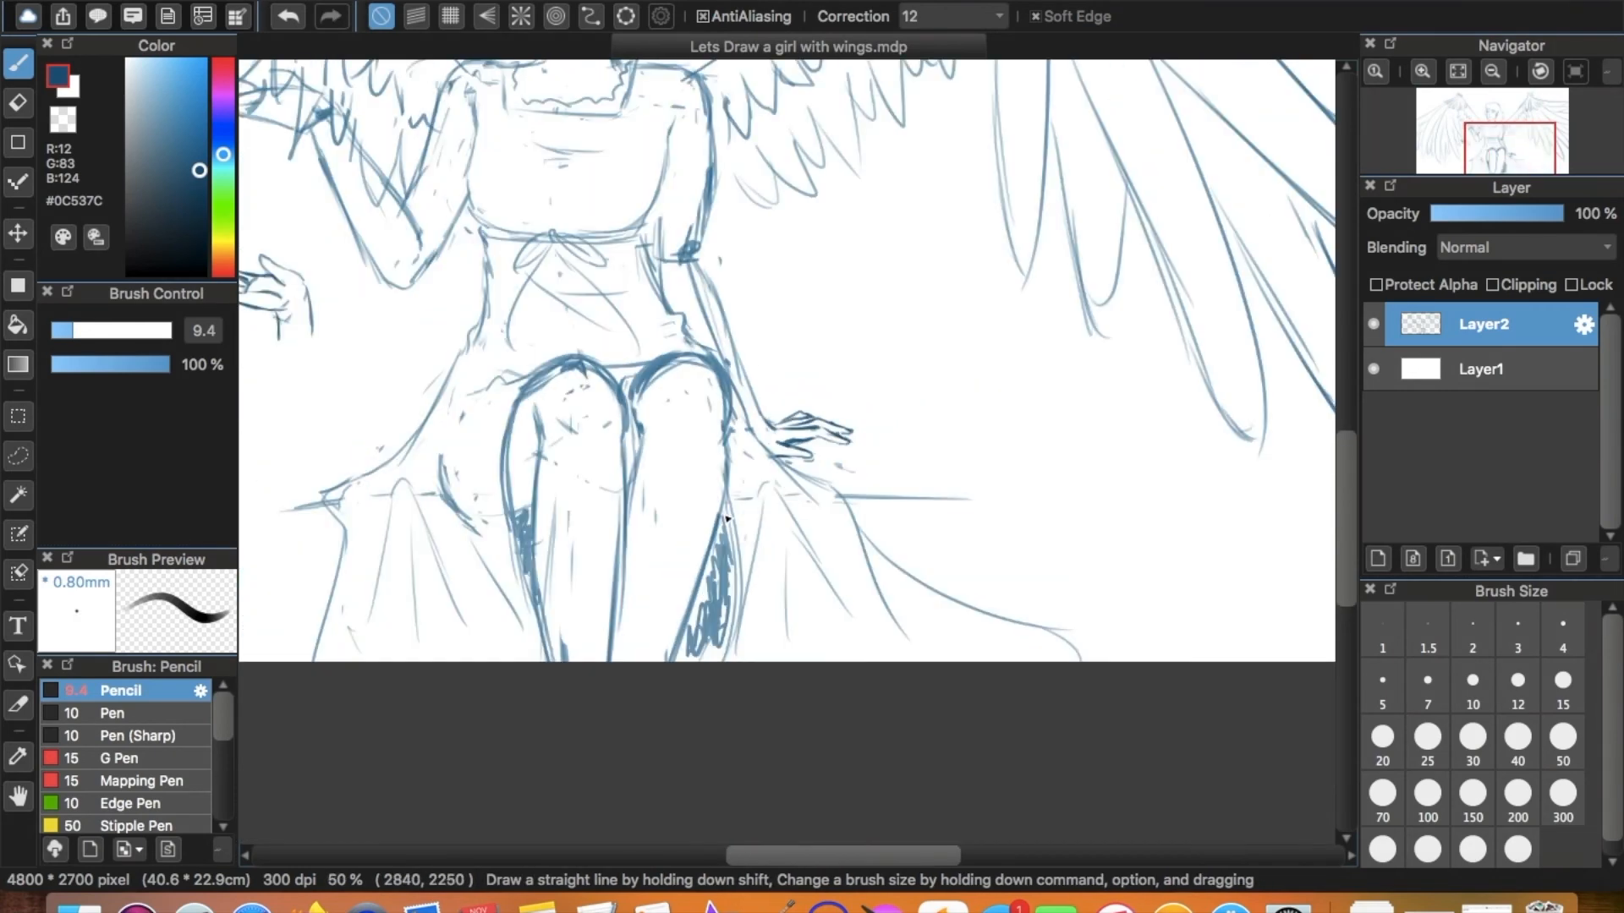
pyautogui.moveTo(960, 318); pyautogui.dragTo(1088, 467)
pyautogui.moveTo(1038, 388); pyautogui.dragTo(1103, 509)
pyautogui.press('super+minus')
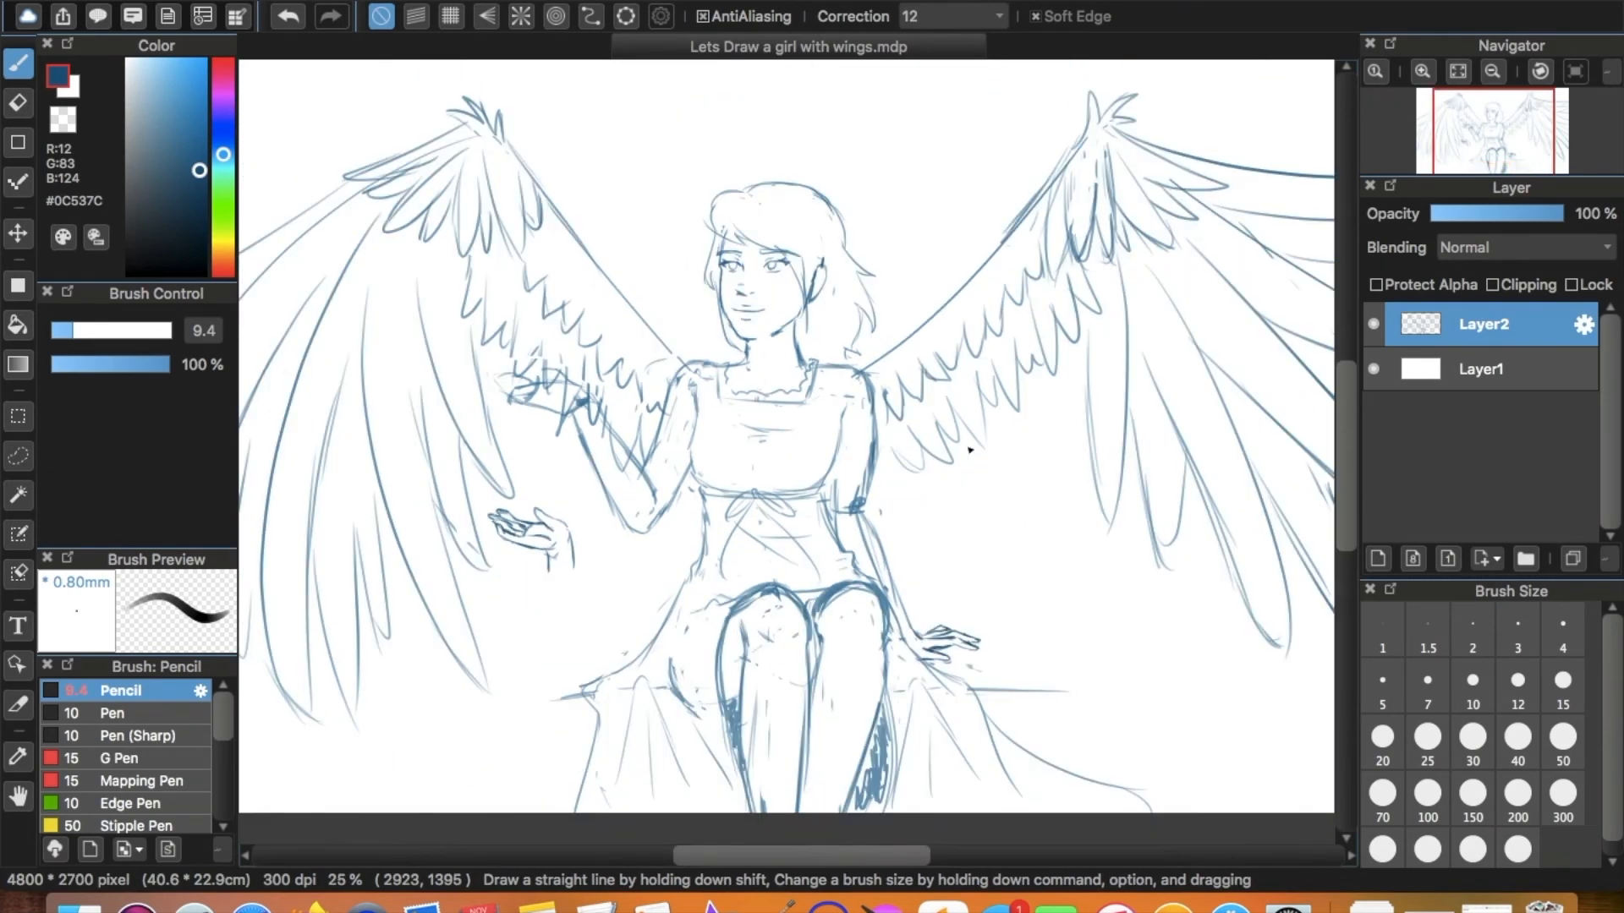
pyautogui.moveTo(970, 450); pyautogui.dragTo(939, 452)
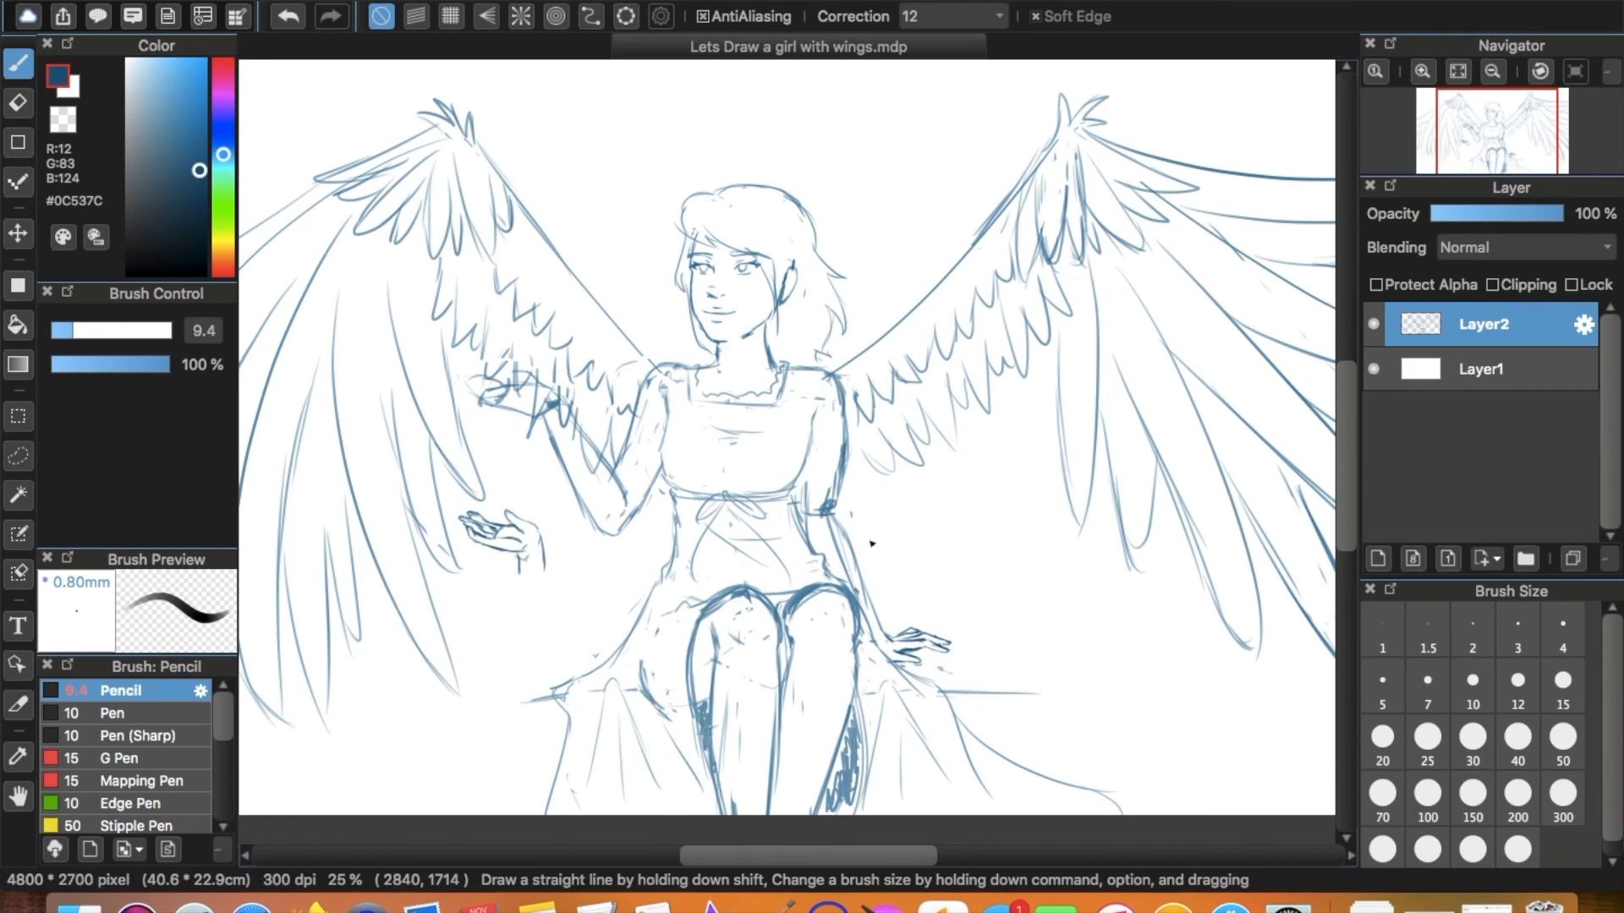
pyautogui.press('e')
pyautogui.moveTo(482, 409); pyautogui.dragTo(520, 378)
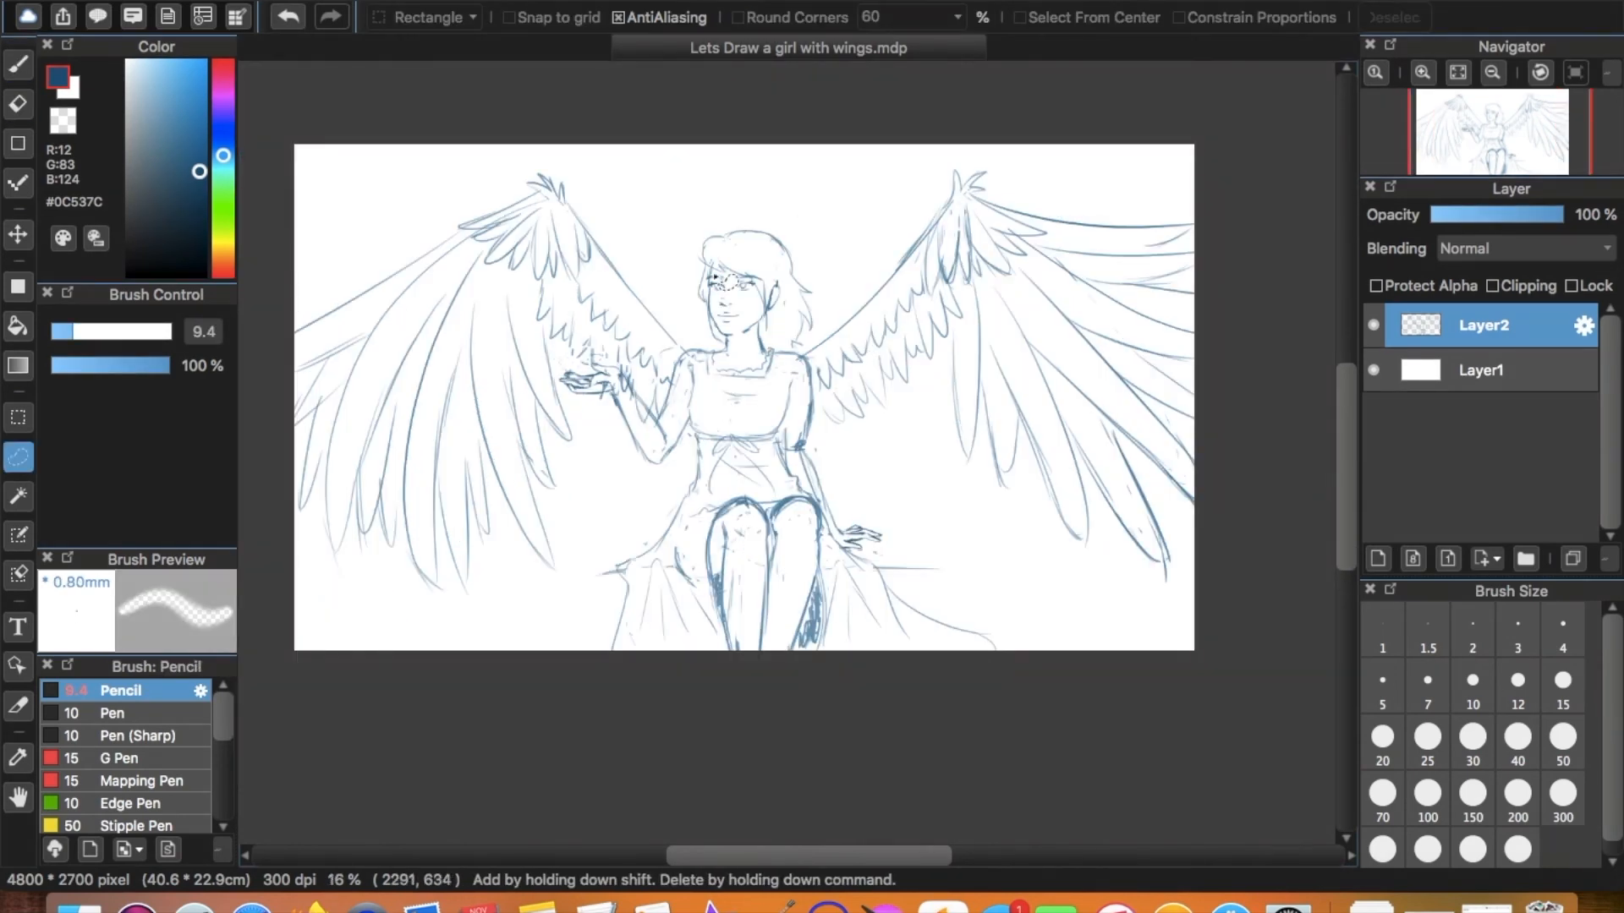
# Draw the outline of a loose feather in the empty space between the resting hand and the wing.
pyautogui.press('b')
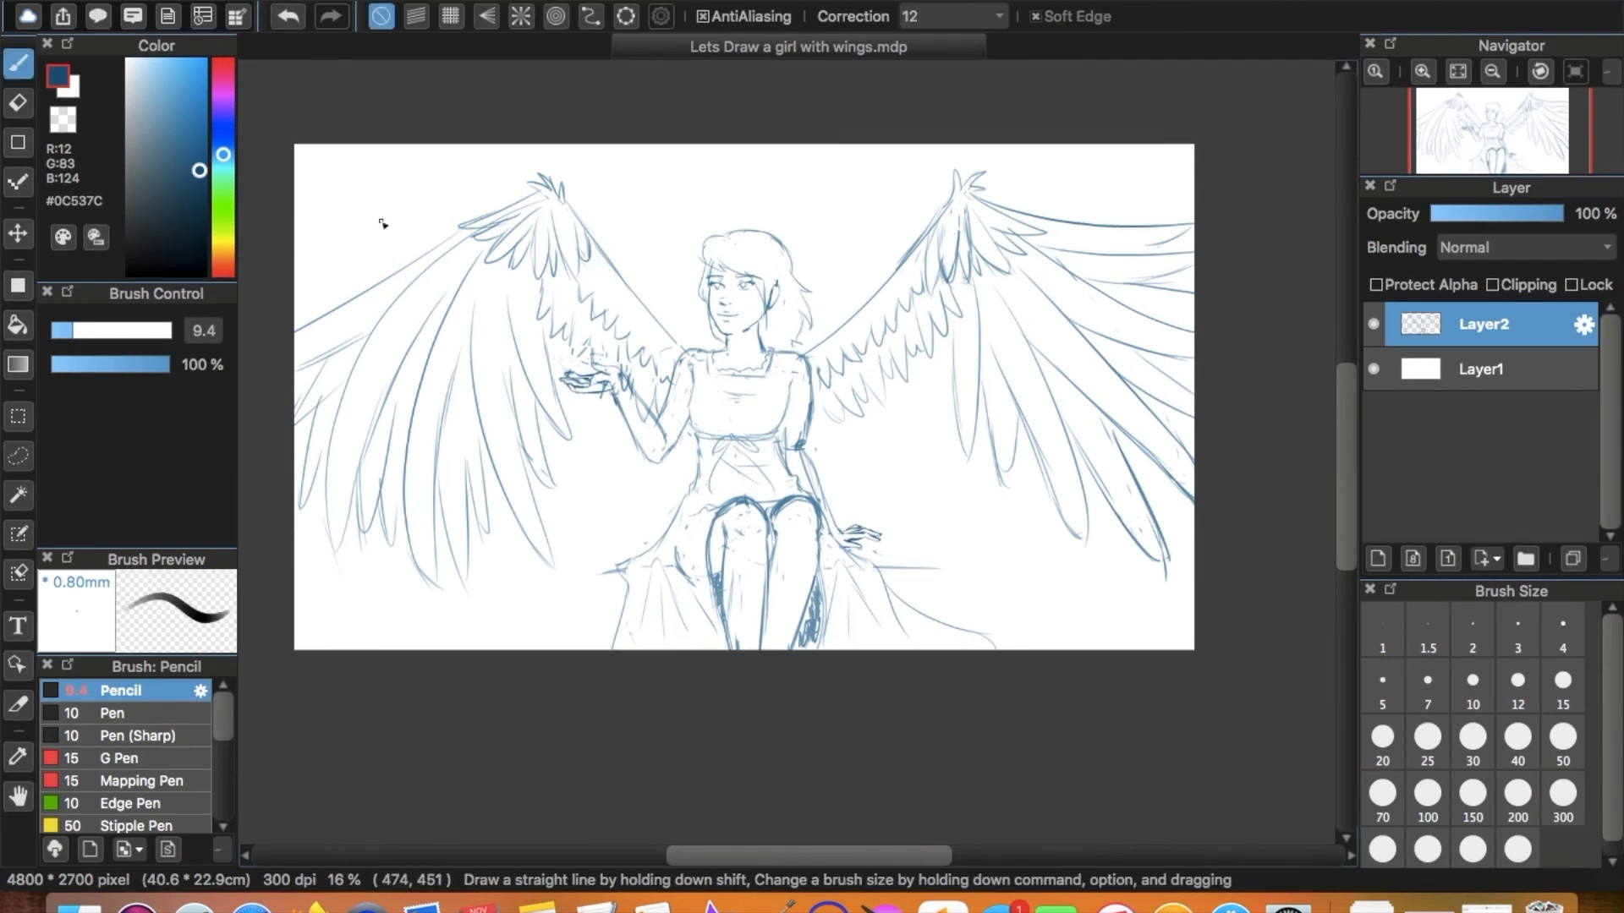
pyautogui.moveTo(899, 476); pyautogui.dragTo(1033, 554)
pyautogui.press('super+z')
pyautogui.moveTo(903, 484); pyautogui.dragTo(1002, 563)
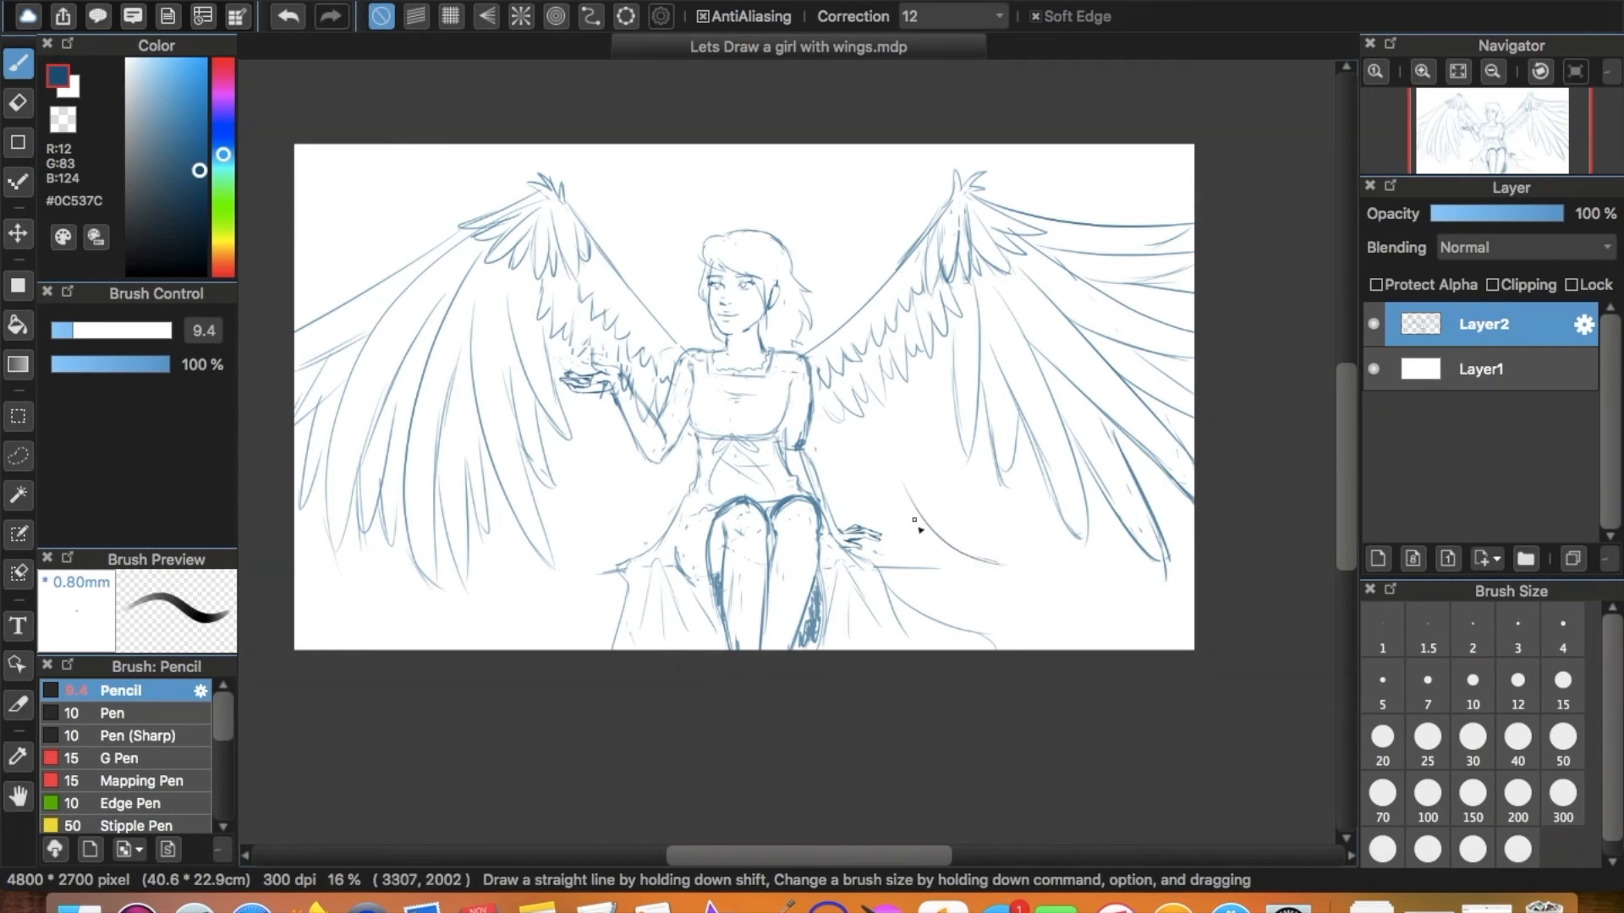
pyautogui.press('super+plus')
pyautogui.moveTo(1047, 508); pyautogui.dragTo(899, 391)
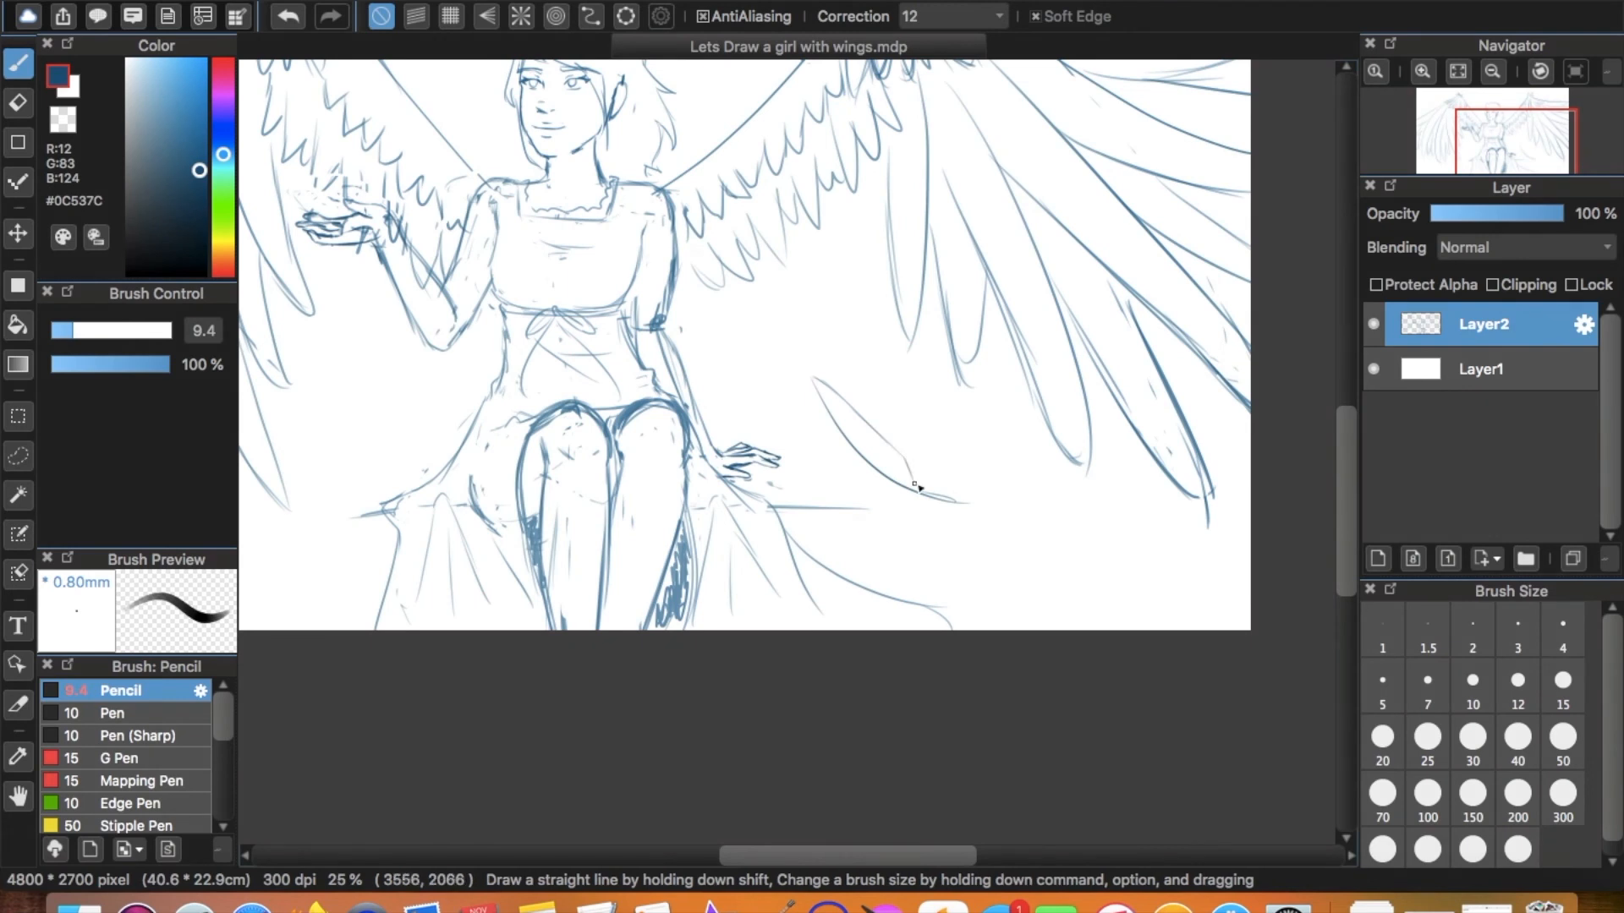
pyautogui.moveTo(914, 490); pyautogui.dragTo(814, 381)
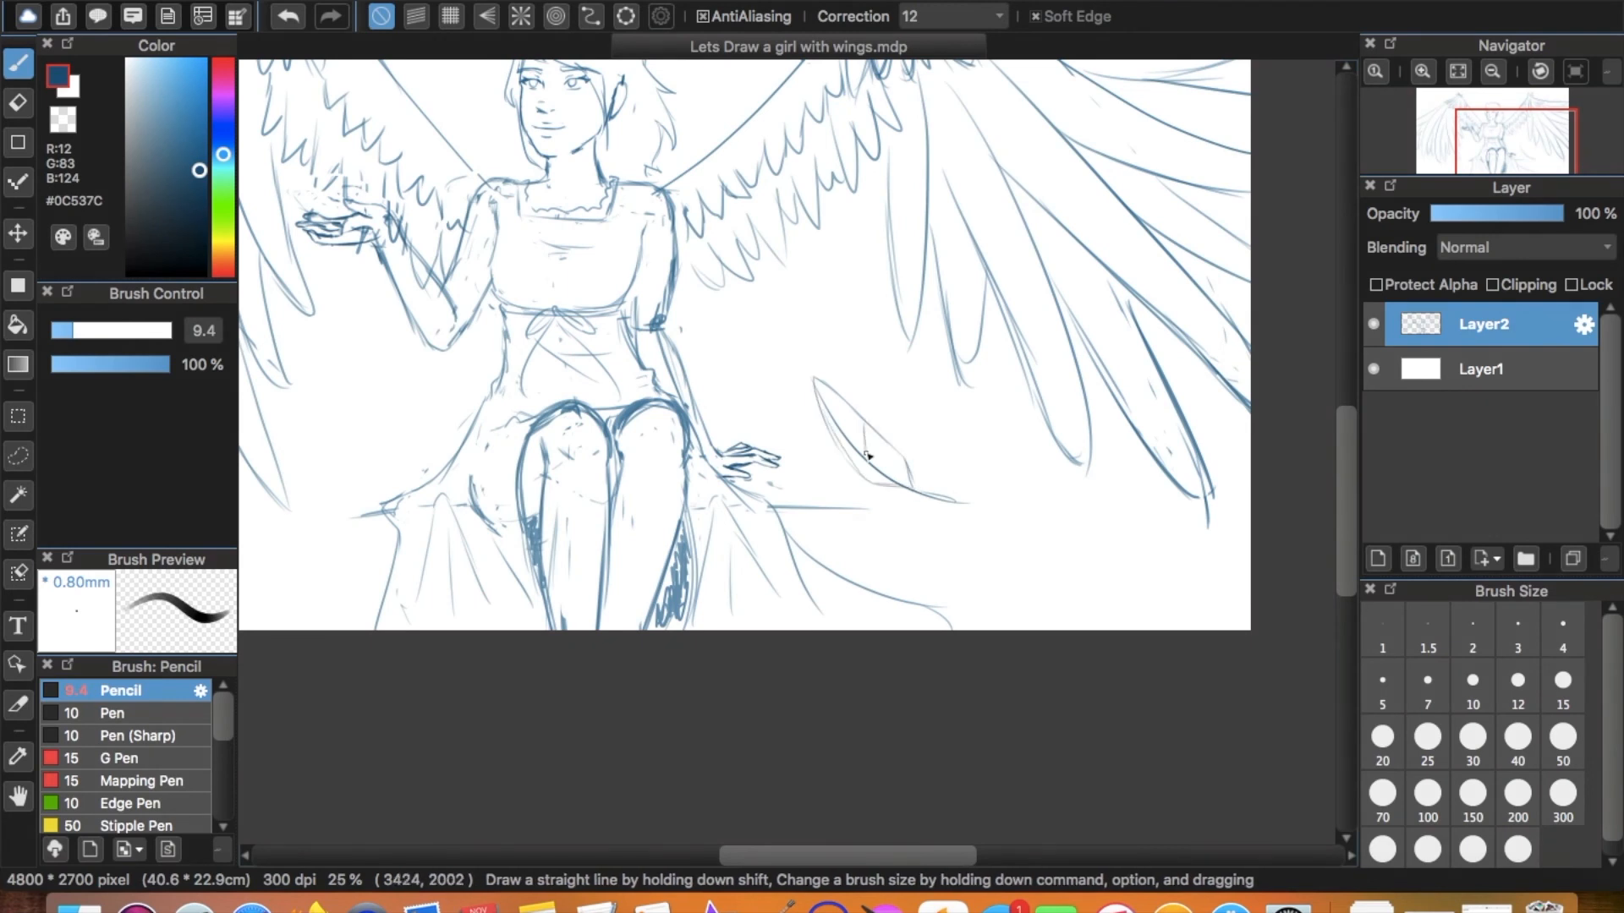
# Erase small gaps in the loose feather's edge and draw notched splits and a central shaft inside its outline.
pyautogui.press('e')
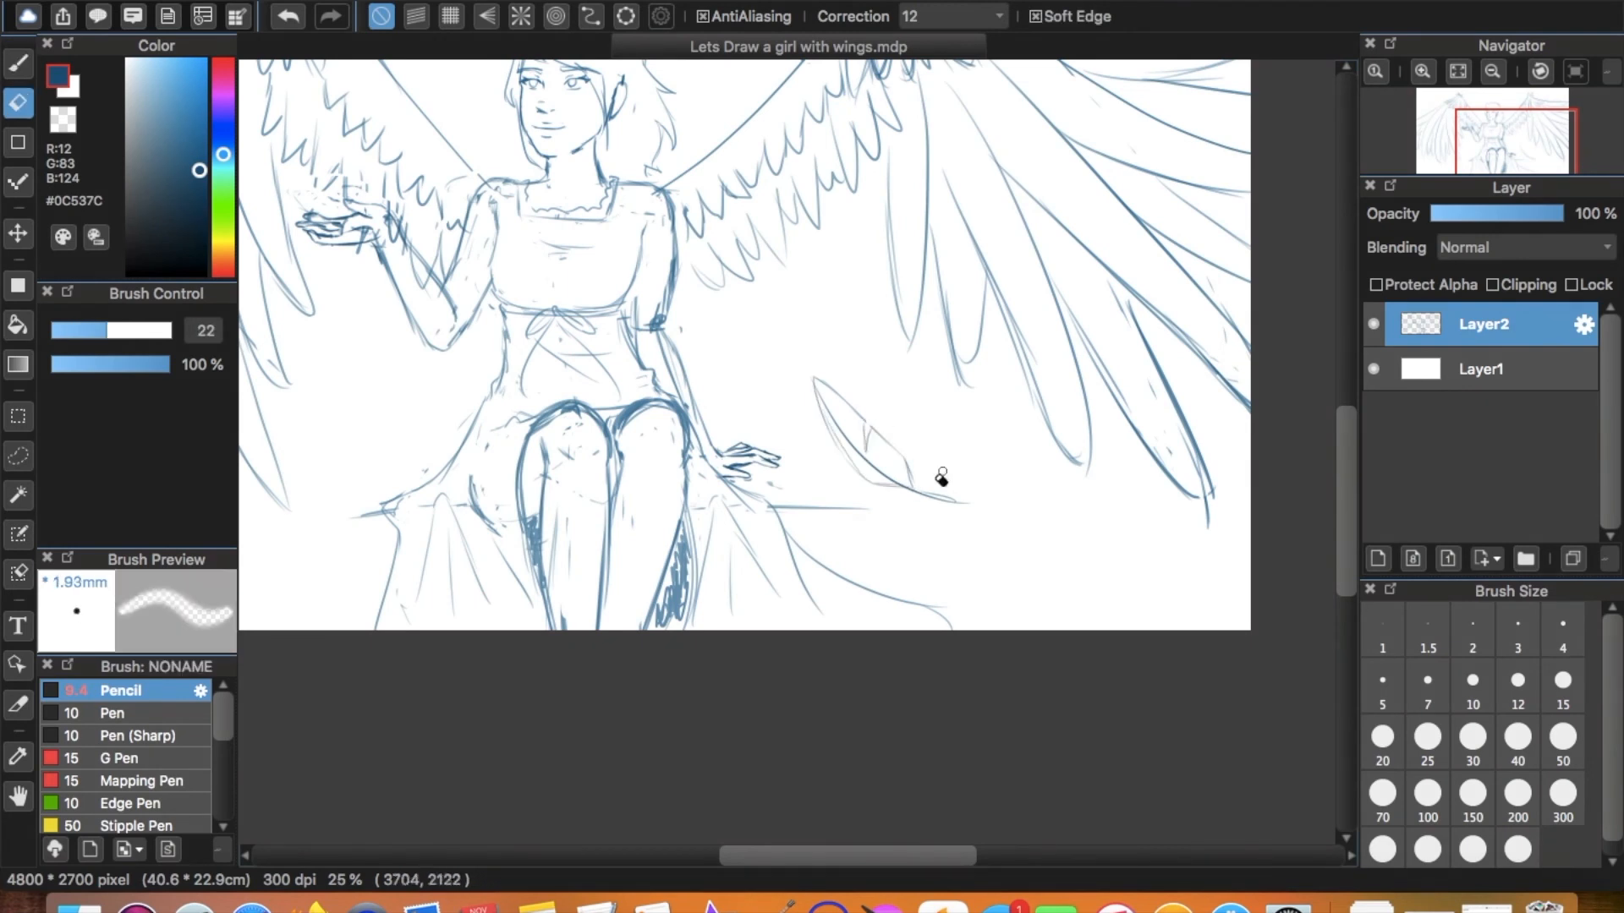
pyautogui.press('b')
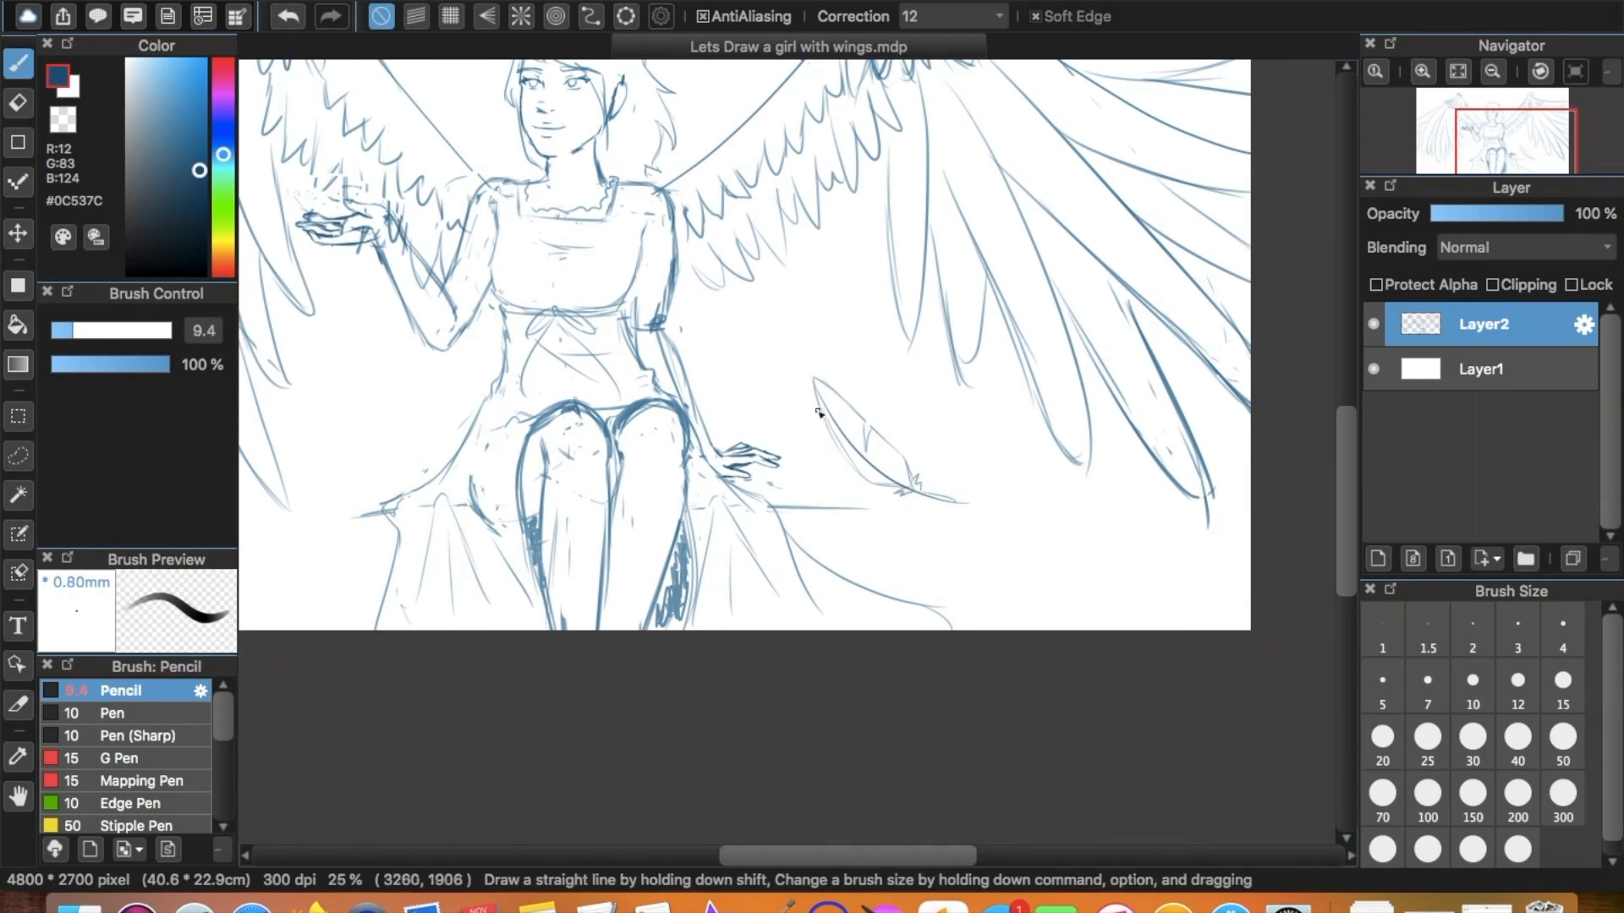
# Break the outlines of the long lower feathers on the wing beside the loose feather and draw pointed split notches in the gaps.
pyautogui.moveTo(1003, 357); pyautogui.dragTo(856, 534)
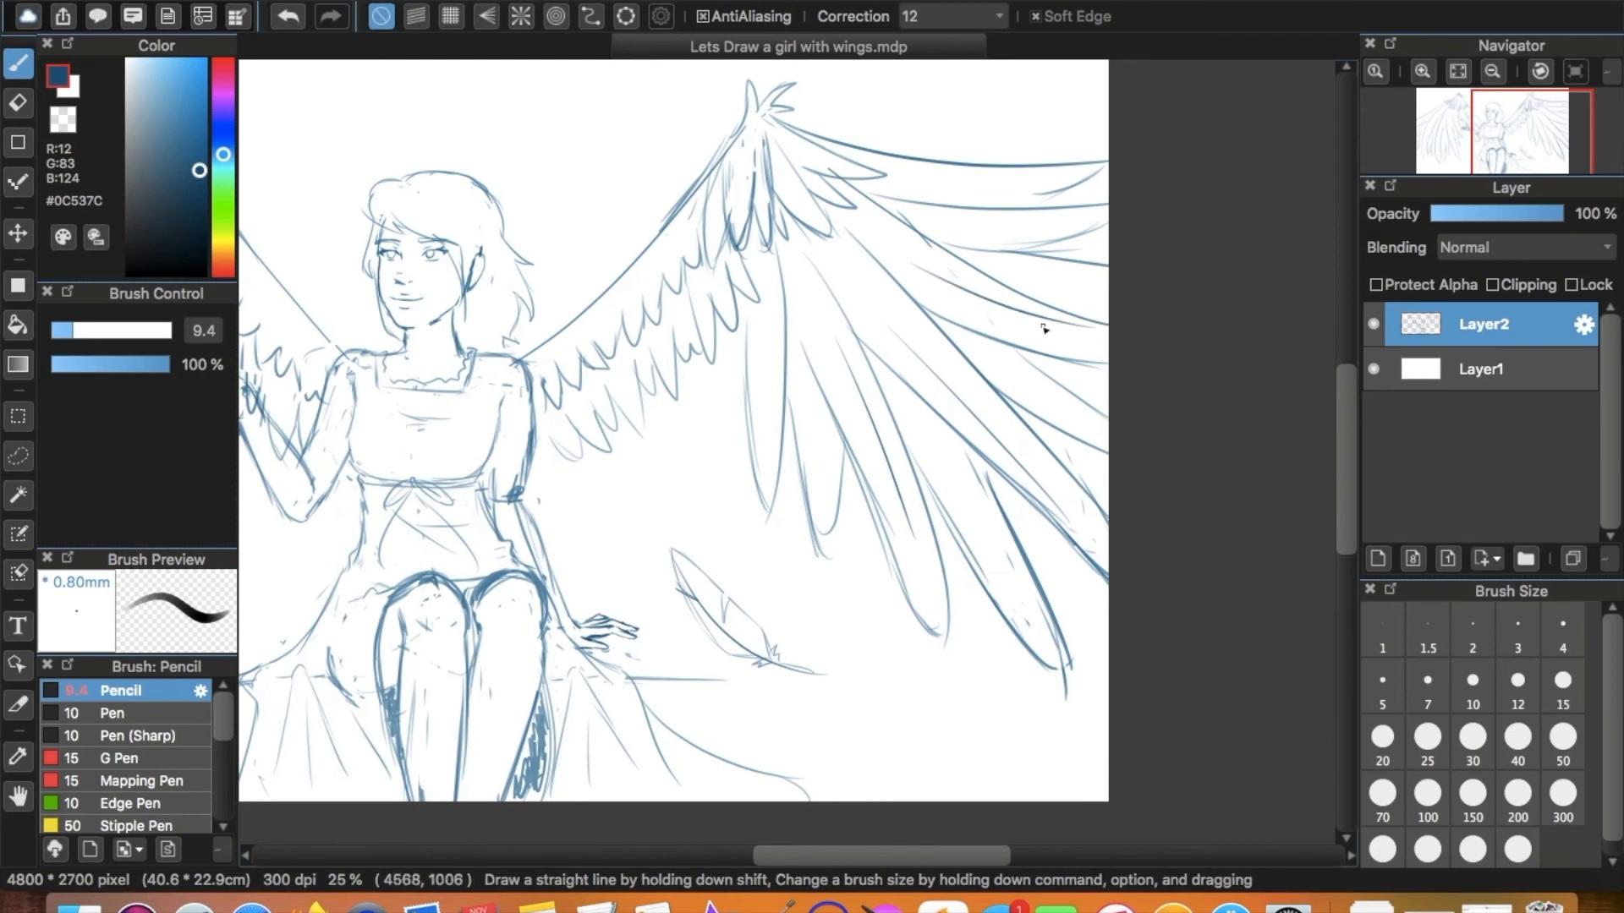
pyautogui.press('e')
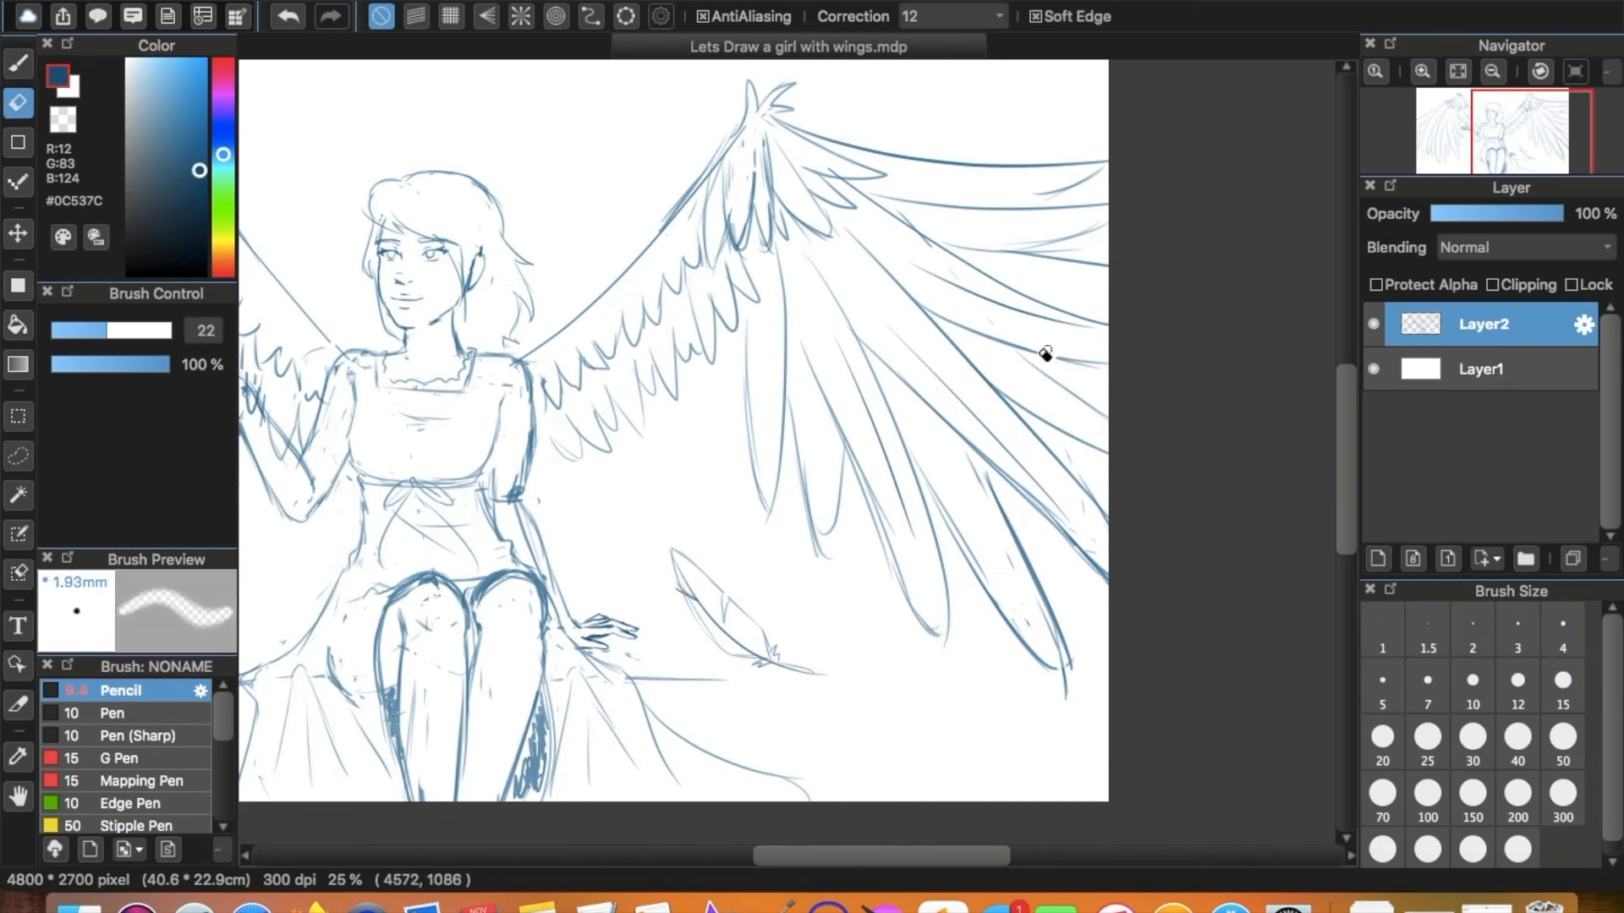
pyautogui.press('b')
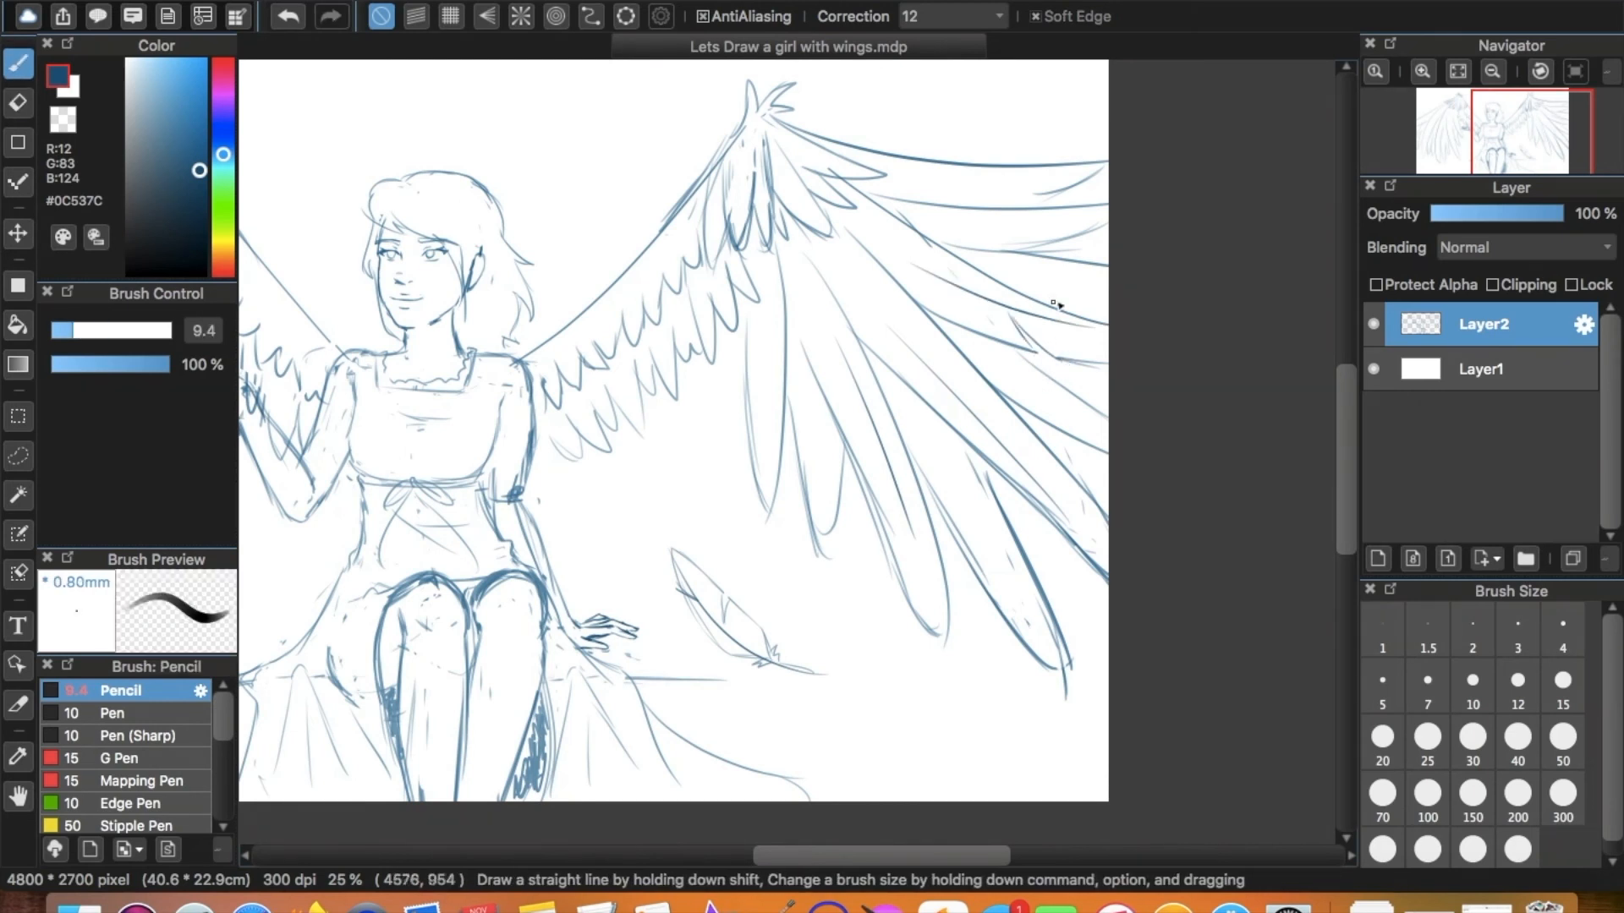
pyautogui.press('e')
pyautogui.moveTo(888, 533)
pyautogui.mouseDown()
pyautogui.moveTo(874, 451)
pyautogui.moveTo(870, 516)
pyautogui.mouseUp()
pyautogui.press('b')
pyautogui.press('super+z')
pyautogui.moveTo(875, 449); pyautogui.dragTo(872, 512)
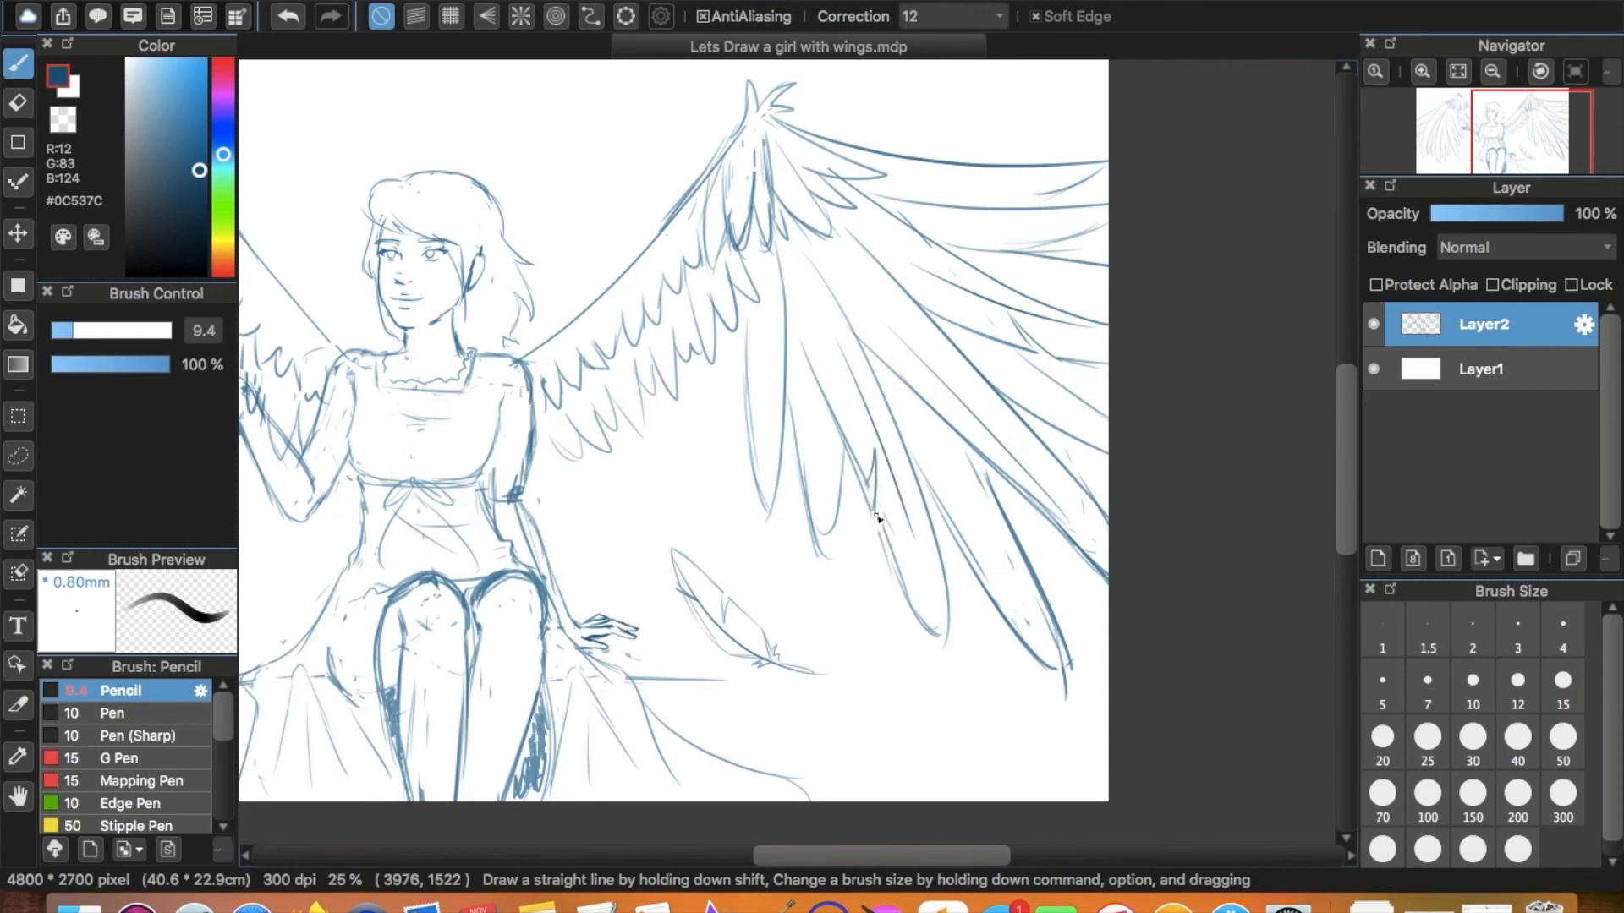
pyautogui.press('e')
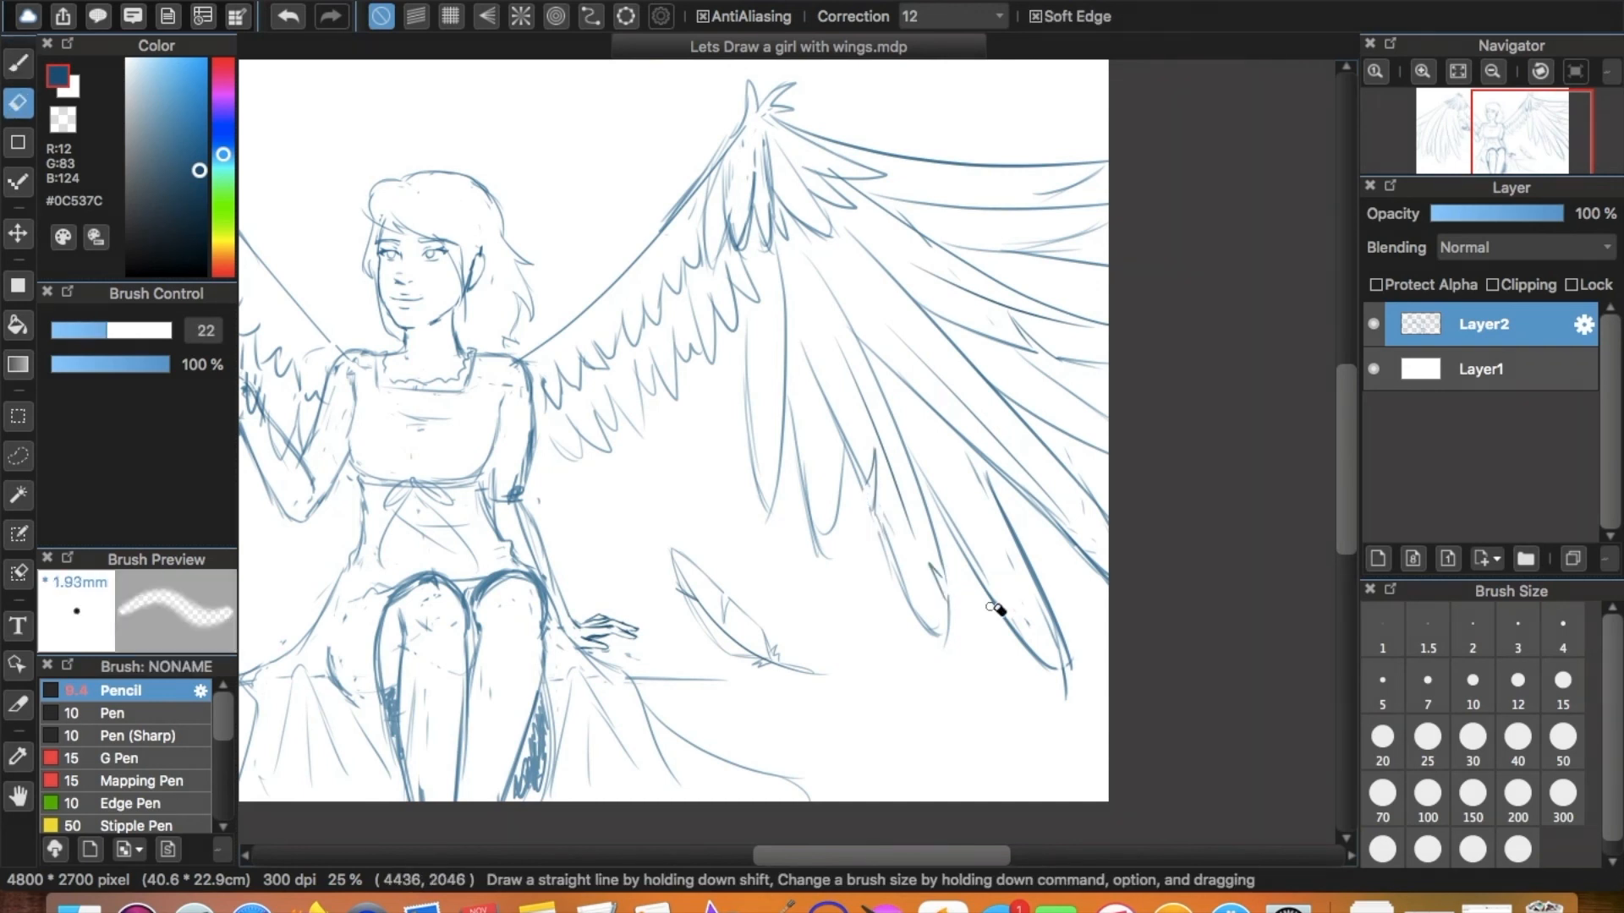
pyautogui.press('b')
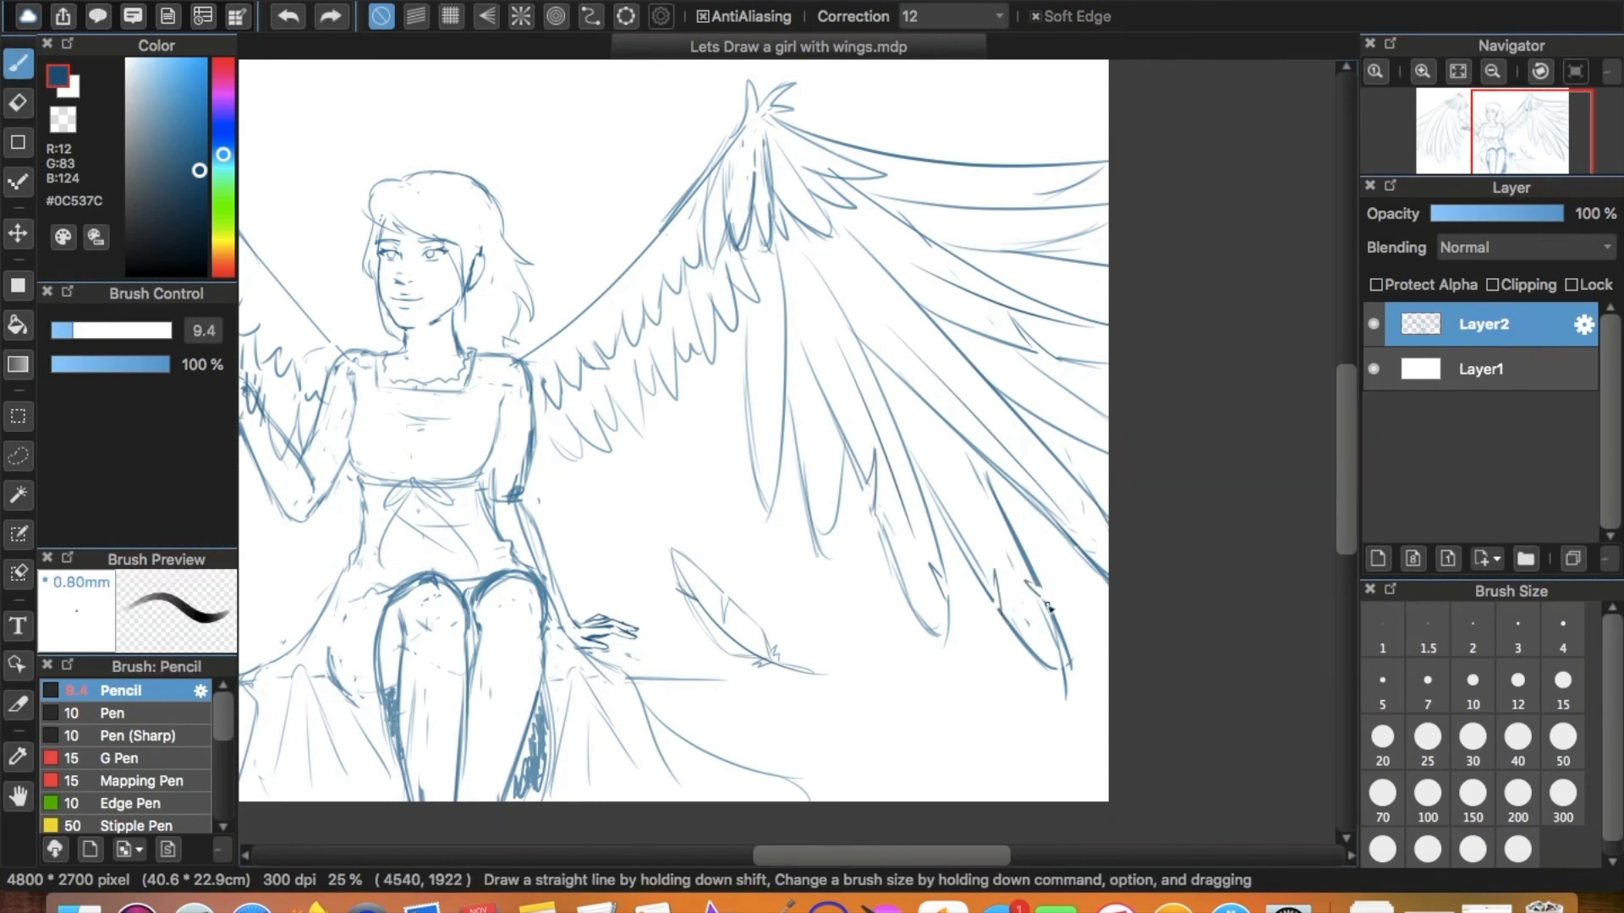
# Erase part of the edge of that wing's innermost long feather and redraw it with jagged split notches.
pyautogui.moveTo(745, 385); pyautogui.dragTo(750, 413)
pyautogui.moveTo(764, 284); pyautogui.dragTo(762, 441)
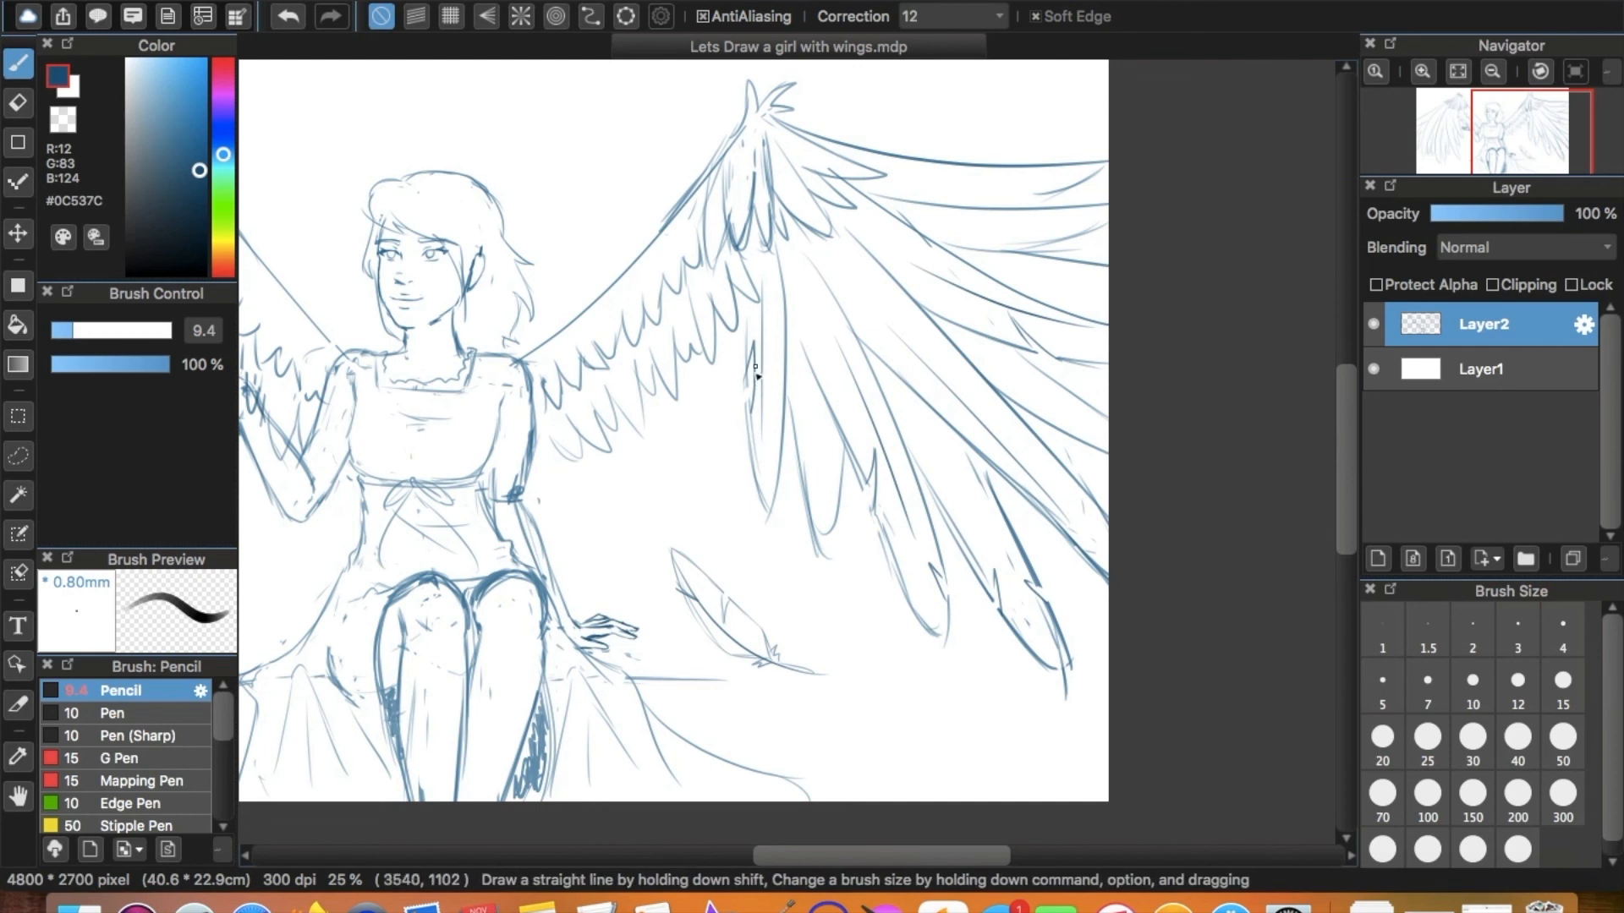
pyautogui.press('e')
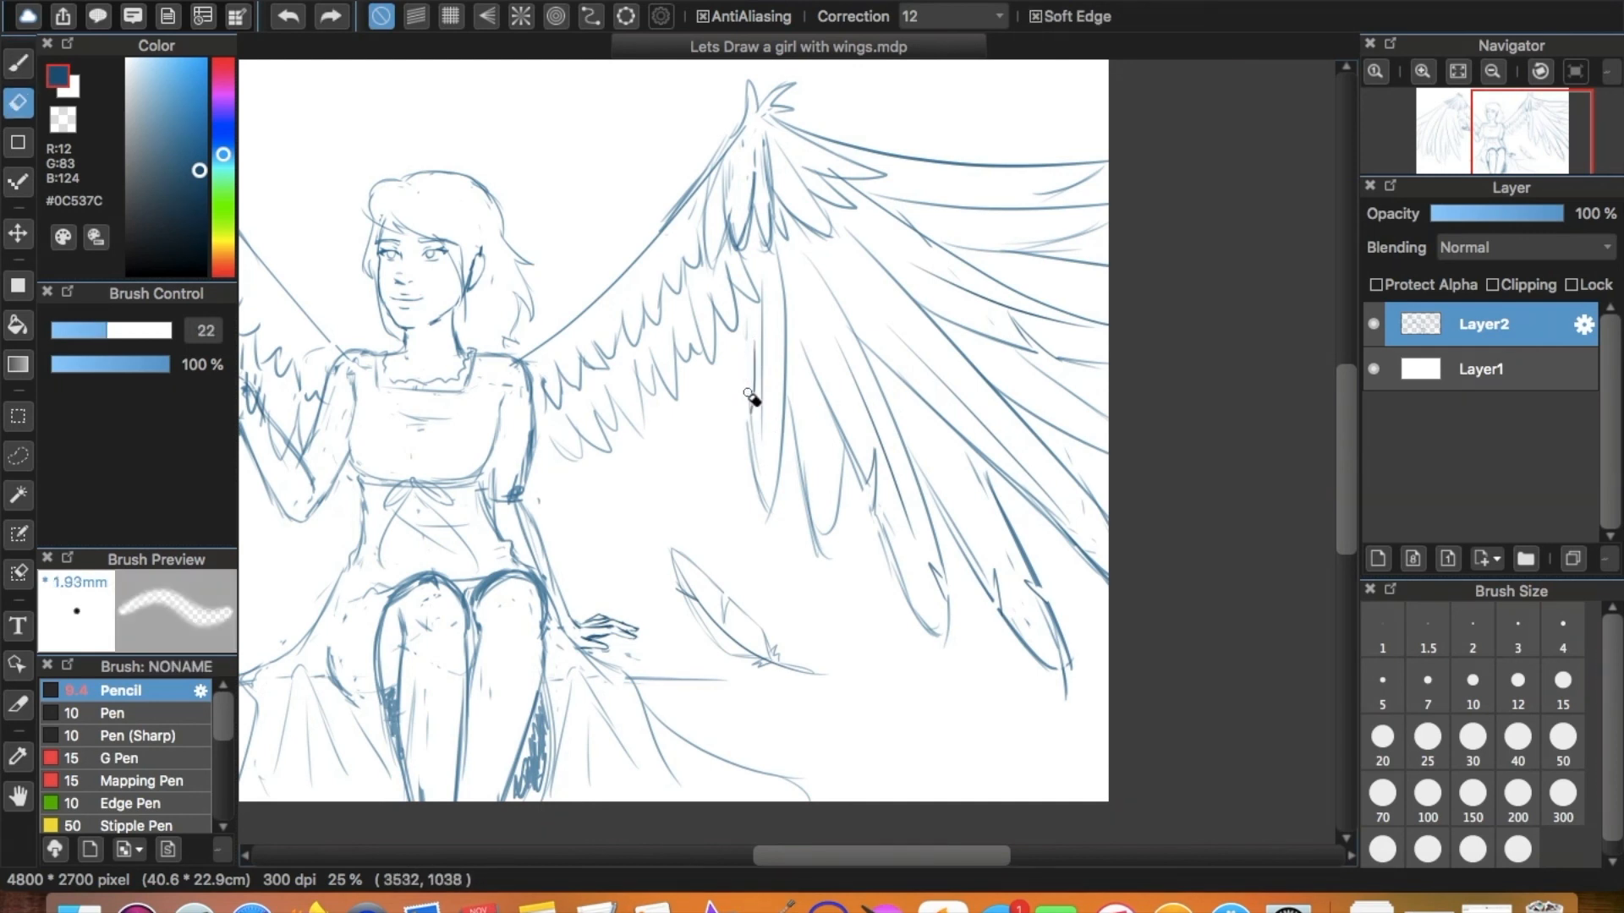
pyautogui.moveTo(751, 332); pyautogui.dragTo(759, 392)
pyautogui.press('b')
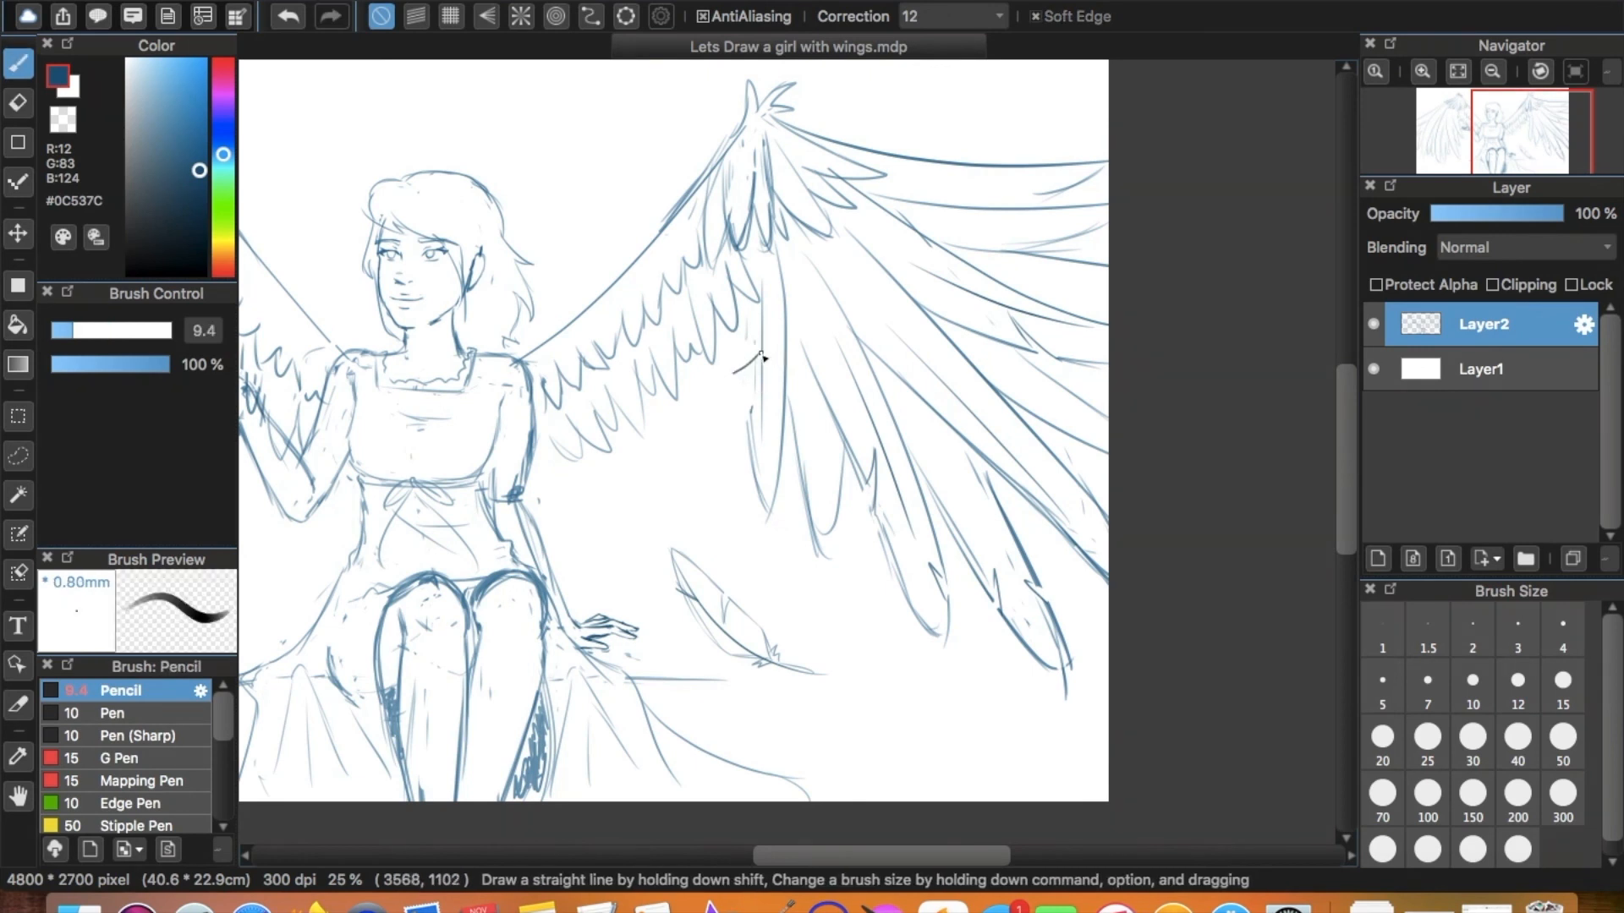
pyautogui.moveTo(747, 412); pyautogui.dragTo(750, 429)
pyautogui.moveTo(742, 306); pyautogui.dragTo(737, 370)
pyautogui.press('e')
pyautogui.moveTo(773, 428); pyautogui.dragTo(800, 504)
pyautogui.press('b')
# Cut gaps into the long feathers of the wing behind the raised hand and draw small split notches along their edges.
pyautogui.moveTo(739, 555)
pyautogui.mouseDown()
pyautogui.moveTo(1048, 464)
pyautogui.moveTo(1060, 475)
pyautogui.mouseUp()
pyautogui.moveTo(567, 445); pyautogui.dragTo(758, 442)
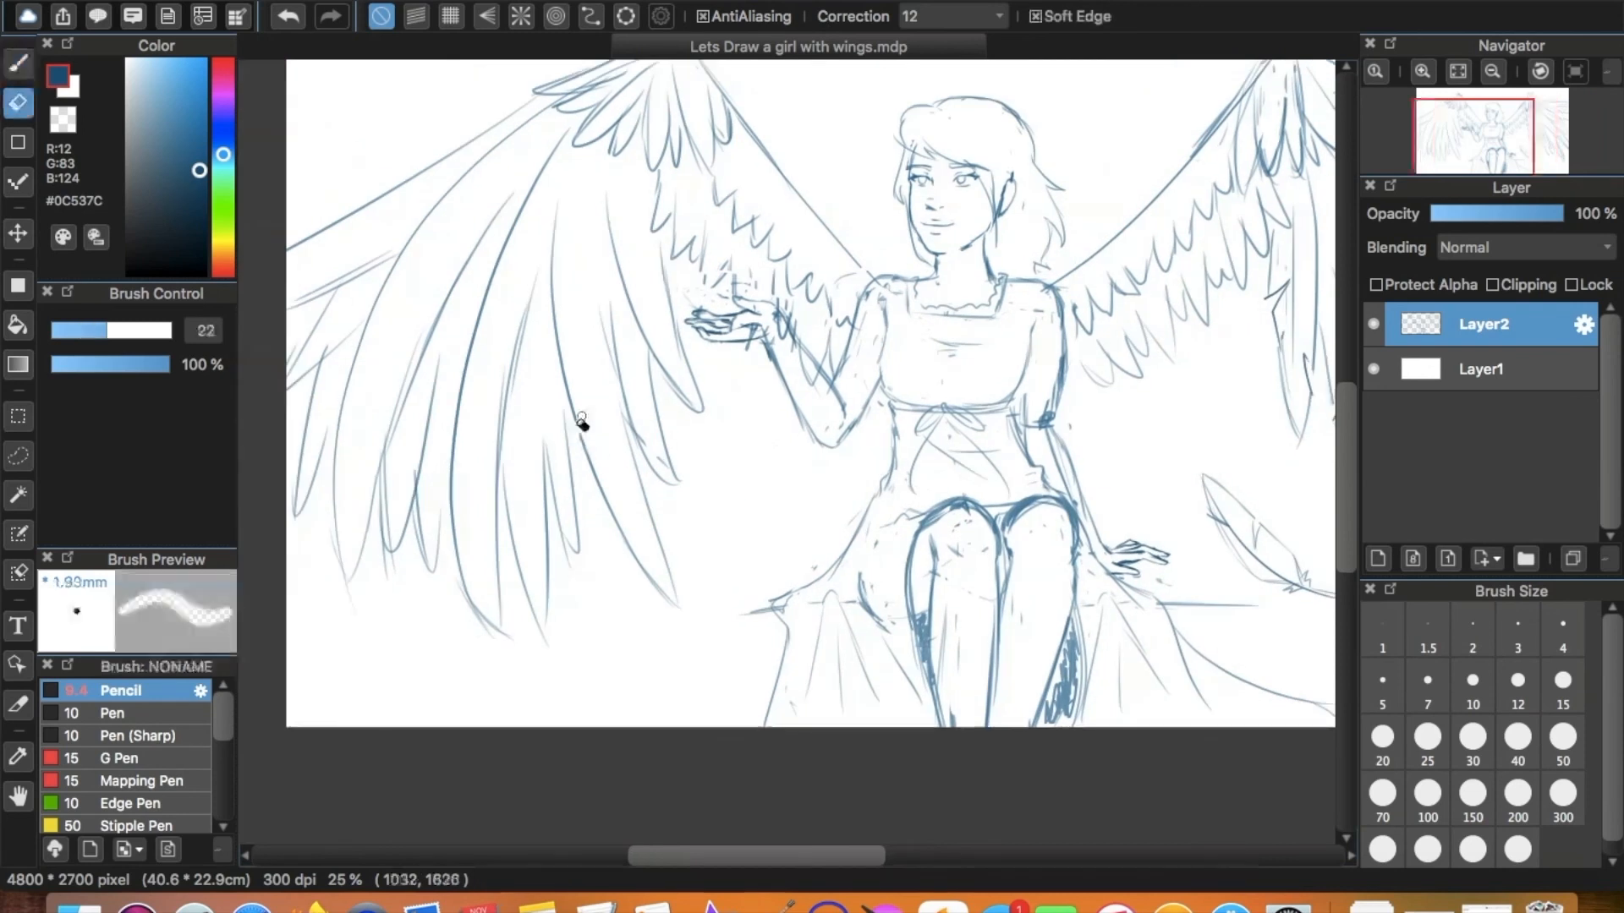
pyautogui.press('e')
pyautogui.press('b')
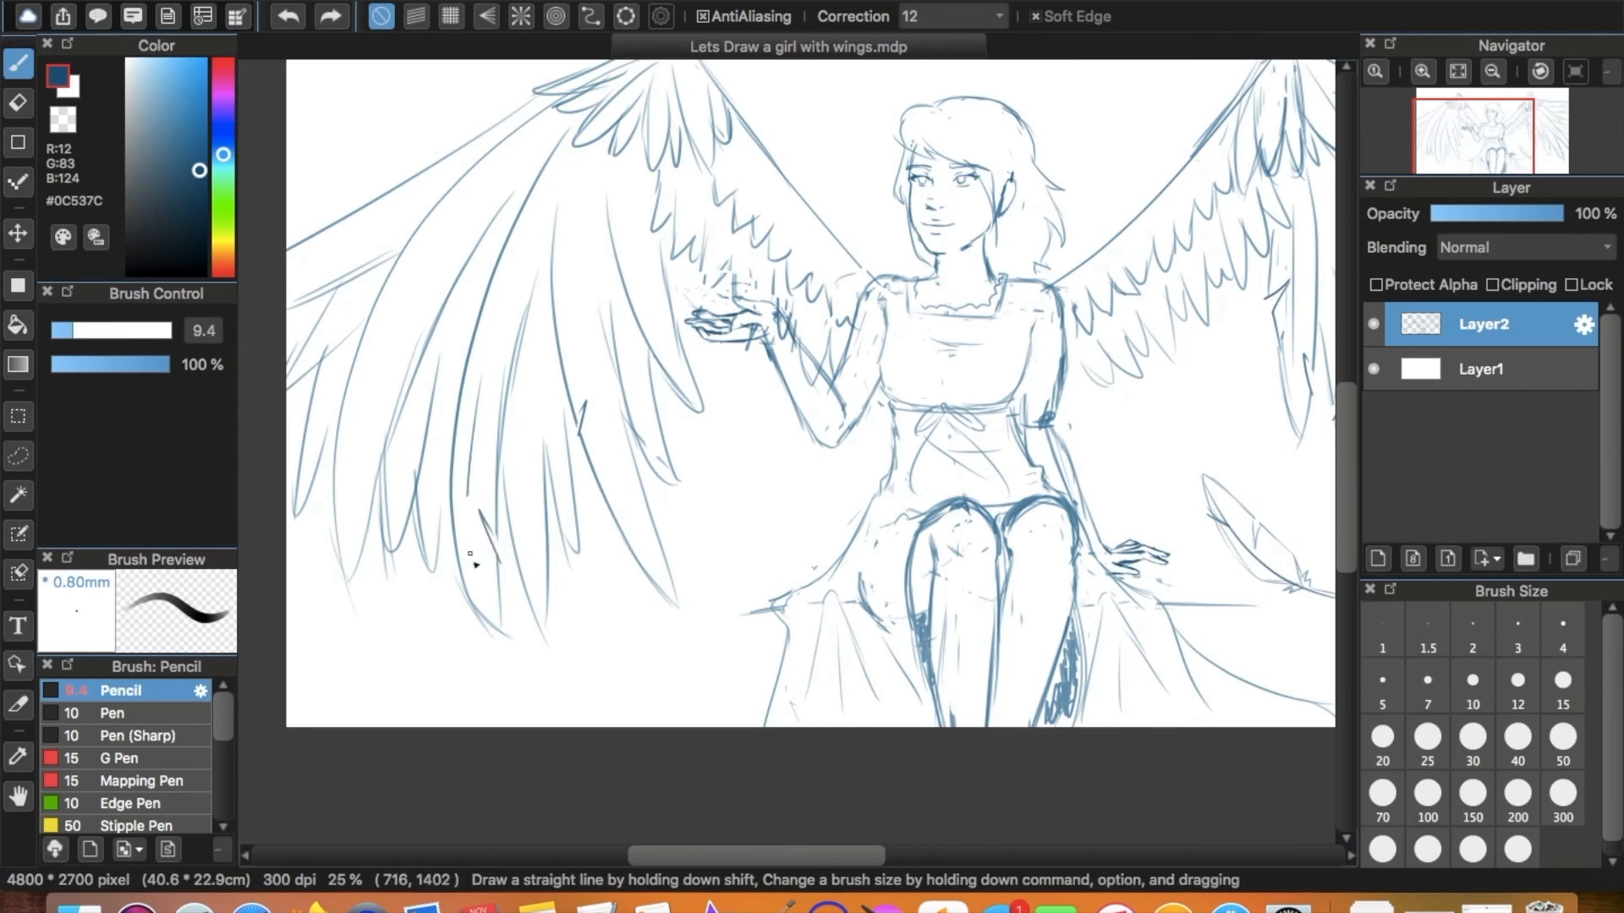
pyautogui.hscroll(-3, 541, 346)
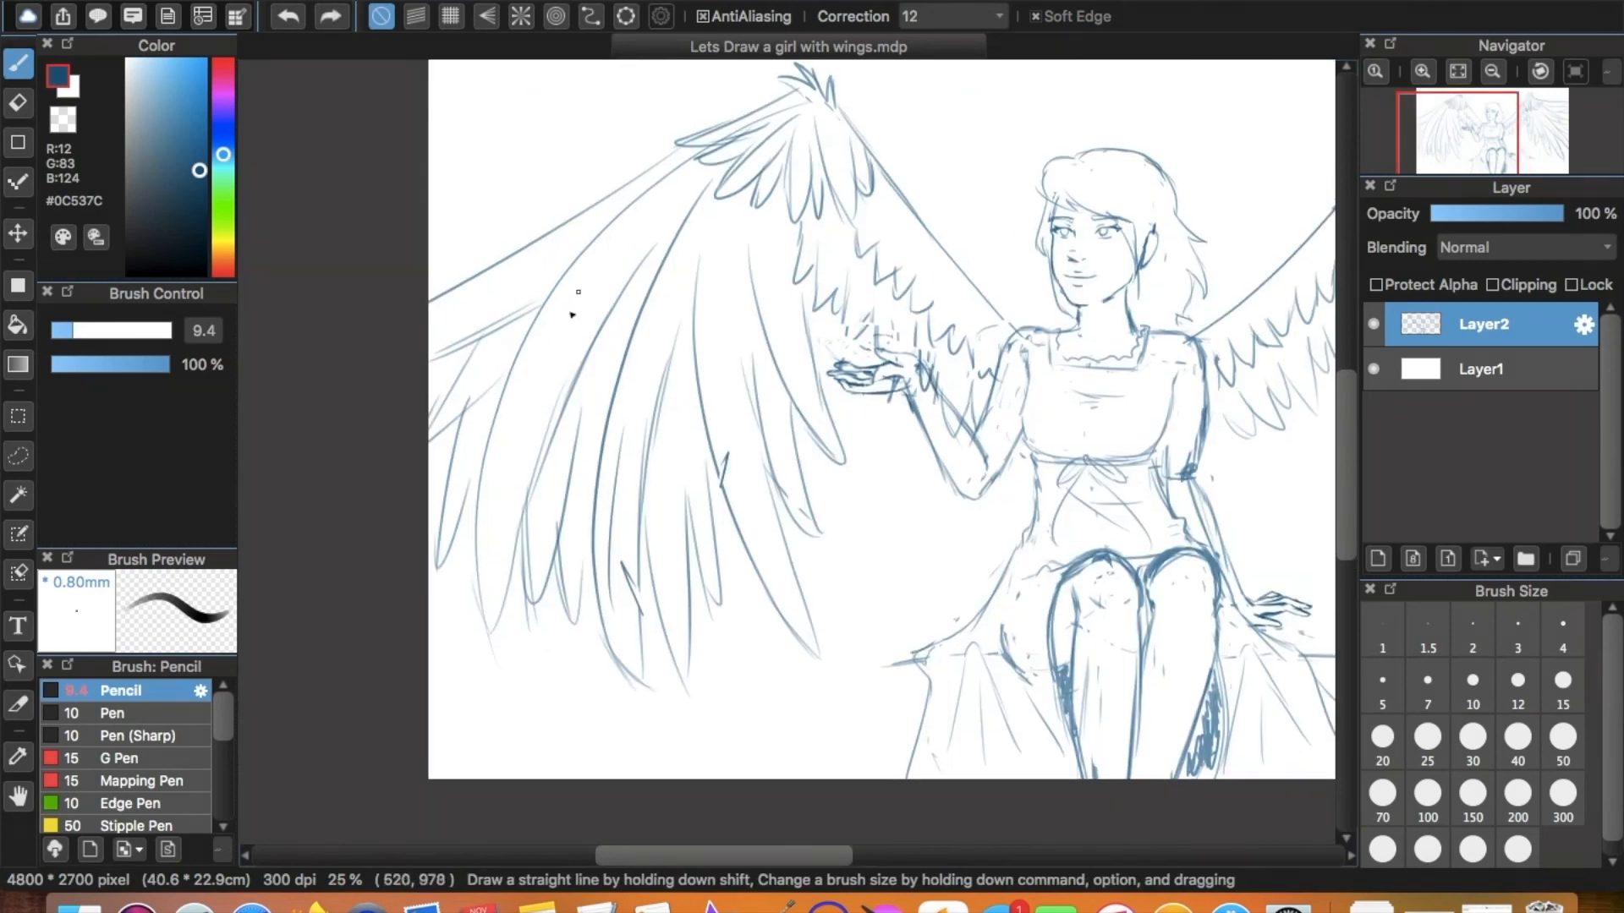
pyautogui.moveTo(538, 421); pyautogui.dragTo(548, 457)
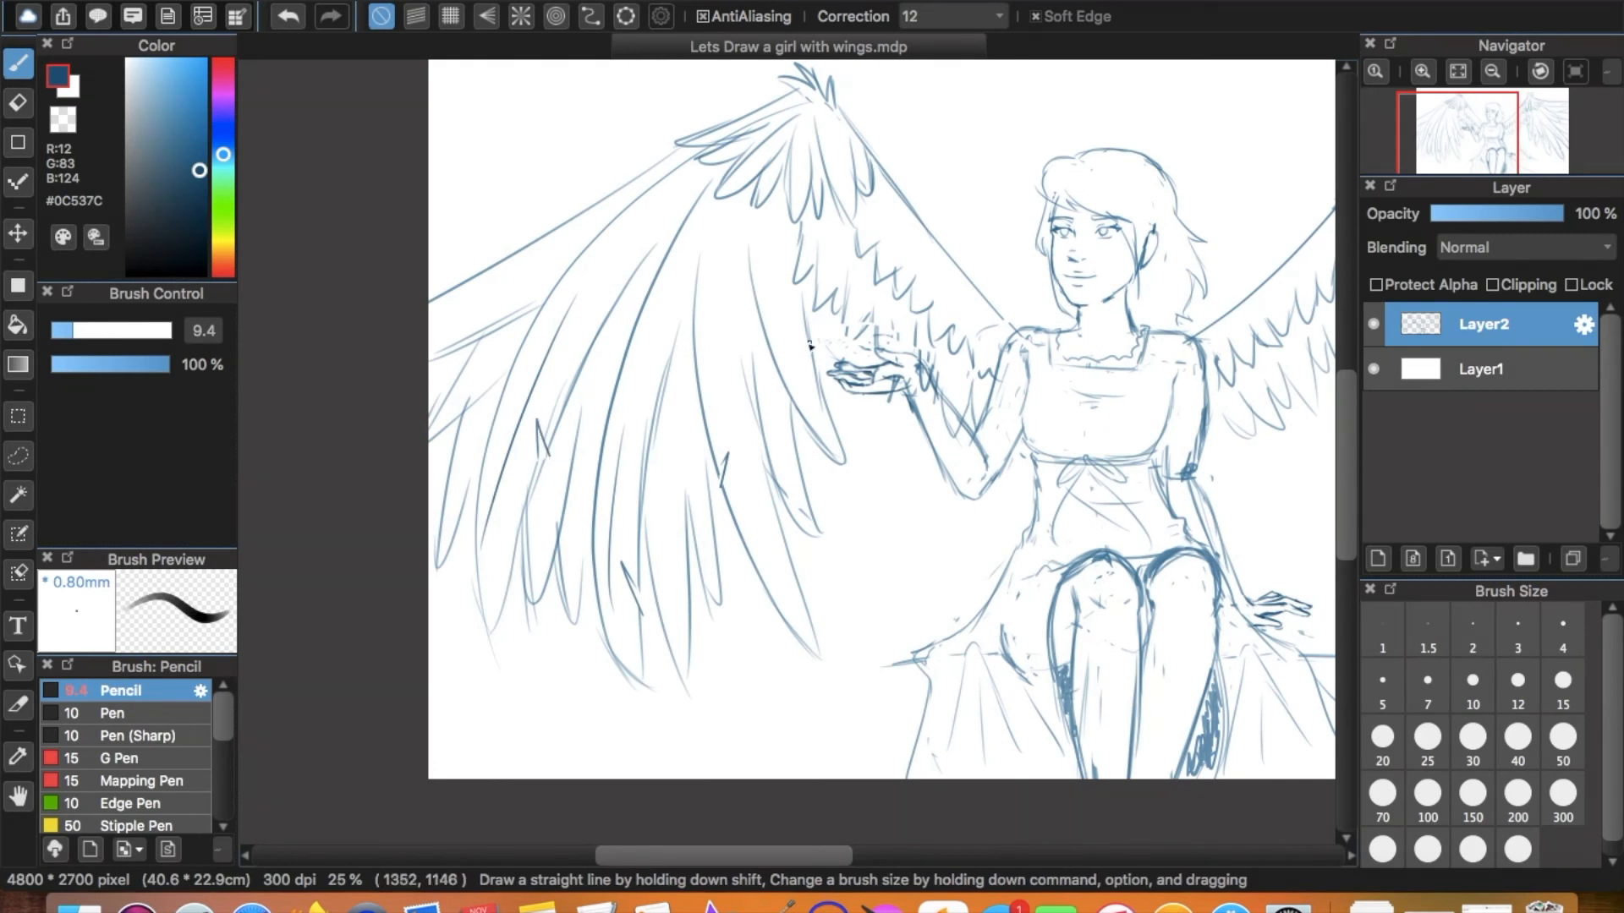
pyautogui.press('e')
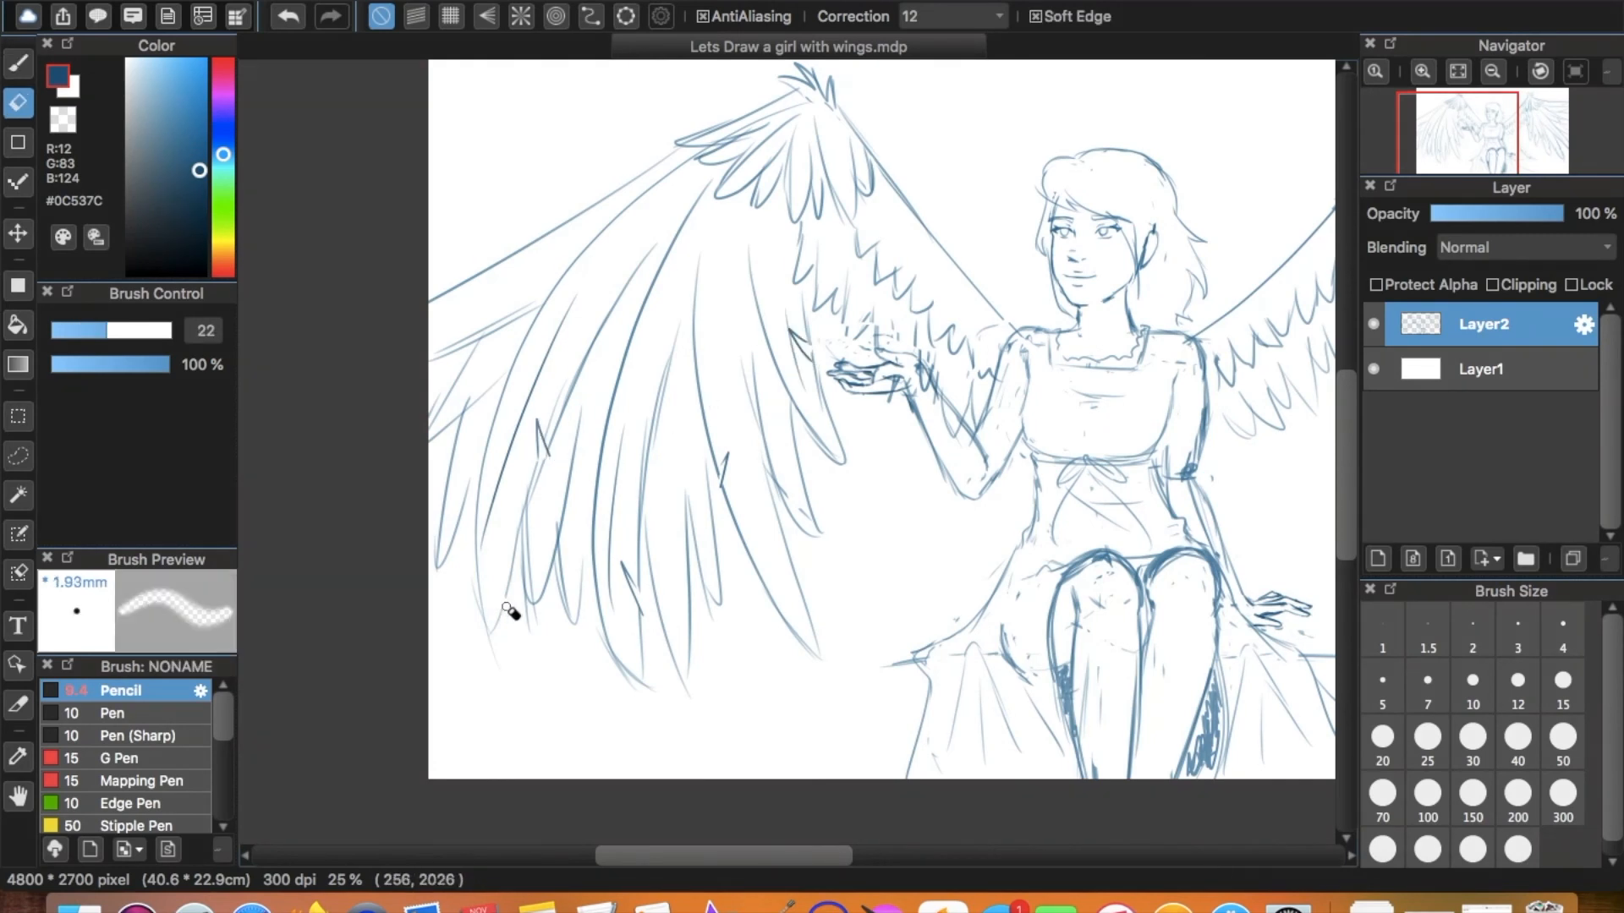
pyautogui.press('b')
pyautogui.press('e')
# Erase a gap in an upper long feather of the opposite wing and draw a split notch there.
pyautogui.moveTo(790, 442)
pyautogui.mouseDown()
pyautogui.moveTo(553, 451)
pyautogui.moveTo(362, 492)
pyautogui.mouseUp()
pyautogui.moveTo(830, 389); pyautogui.dragTo(705, 378)
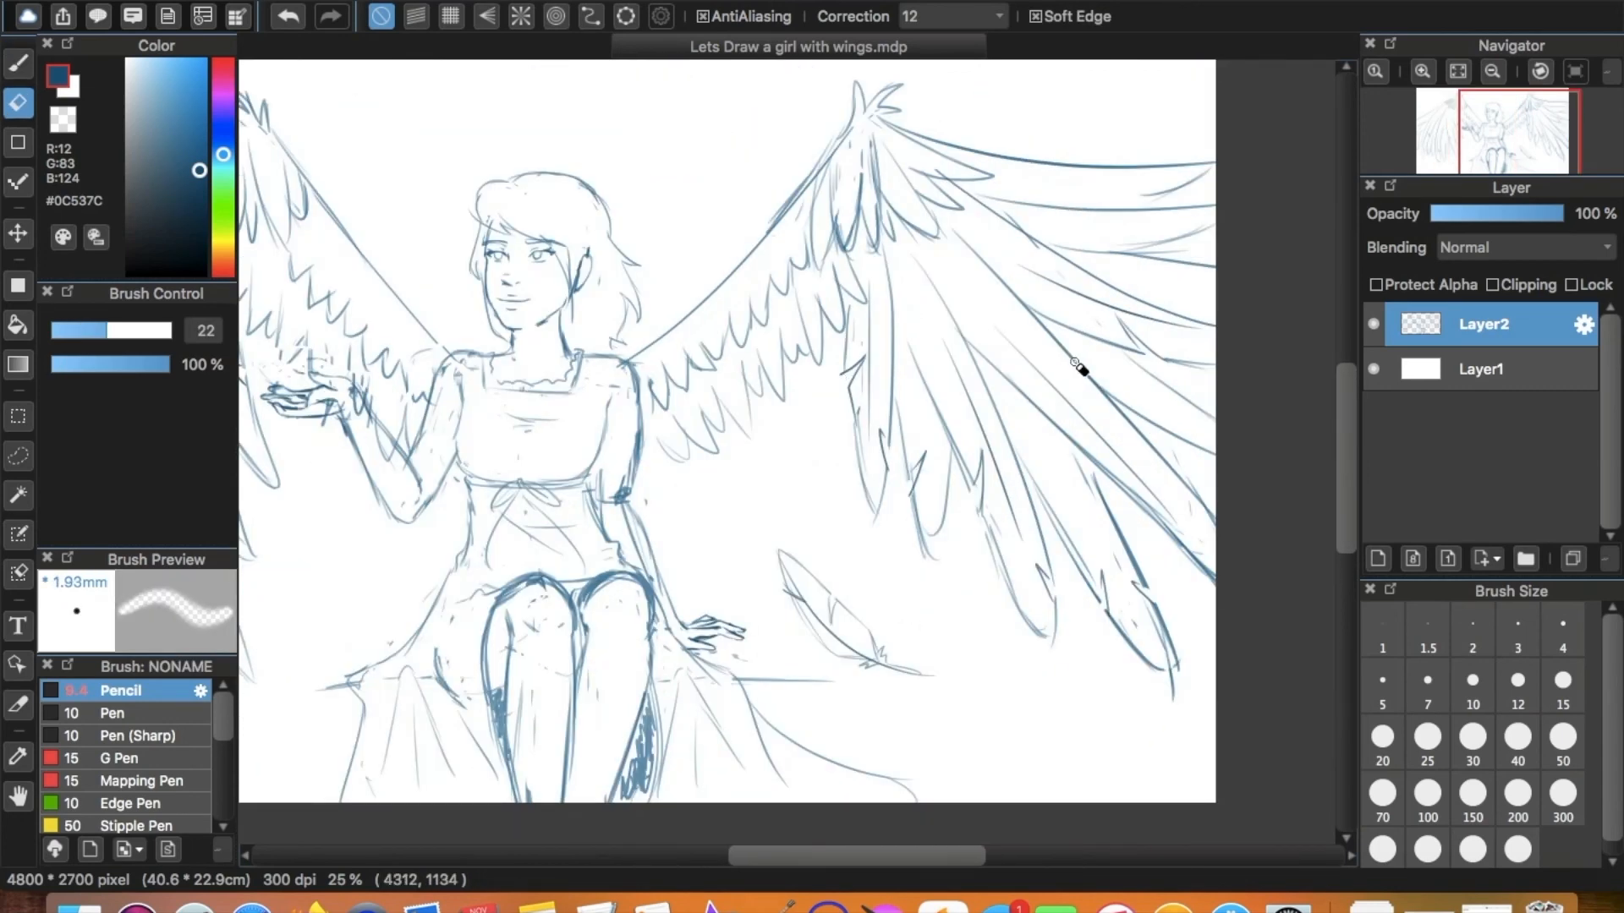
pyautogui.press('b')
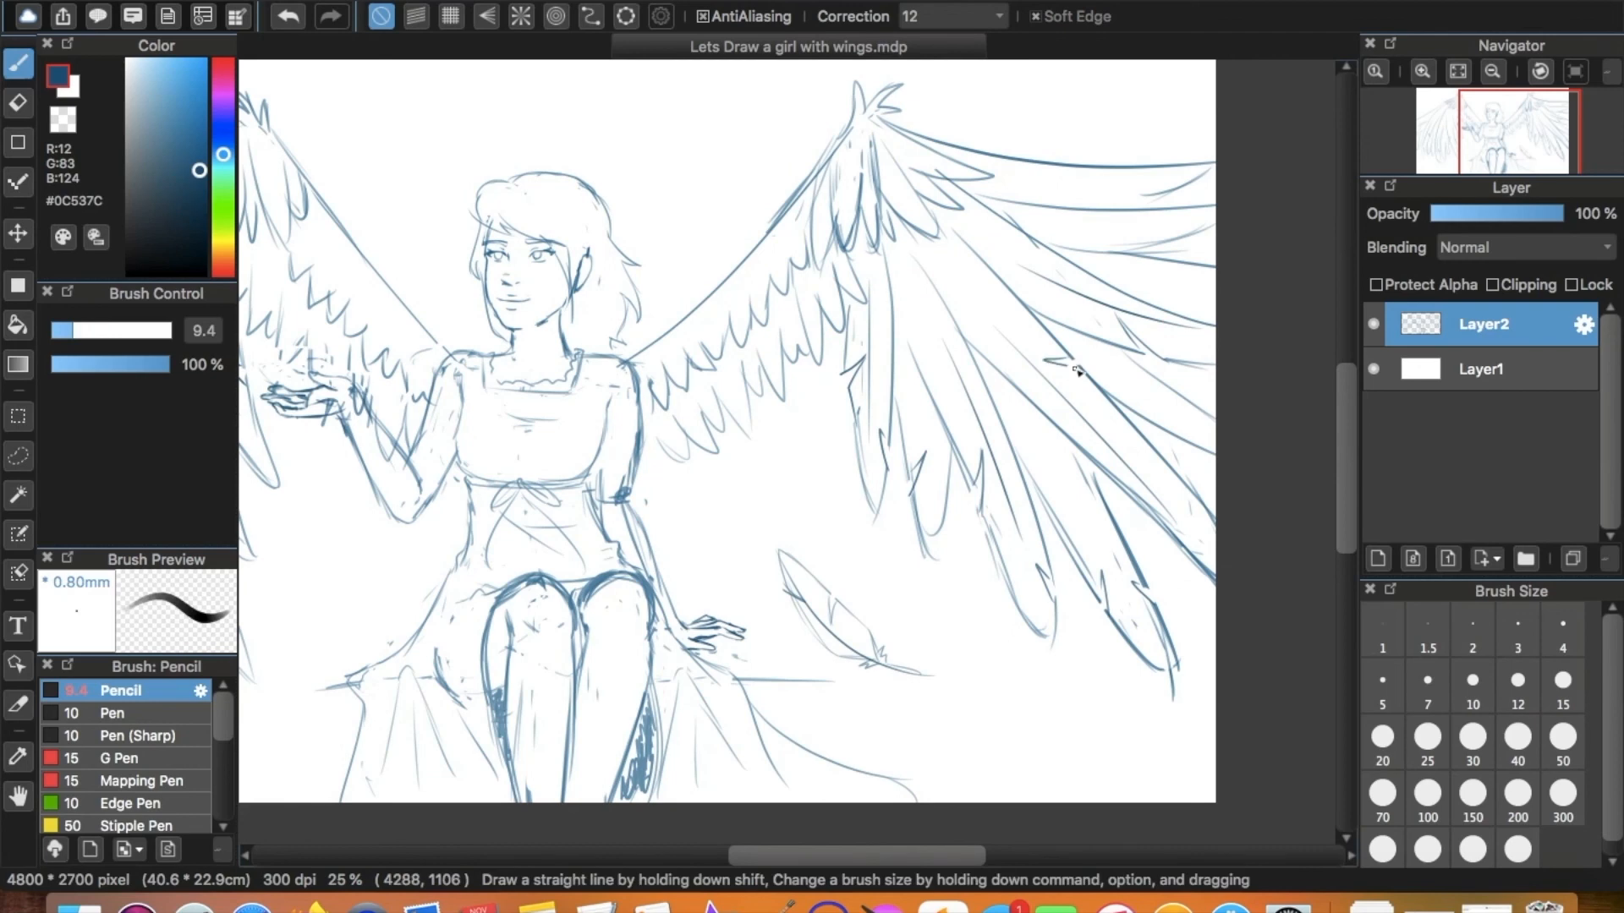
pyautogui.moveTo(624, 439); pyautogui.dragTo(837, 426)
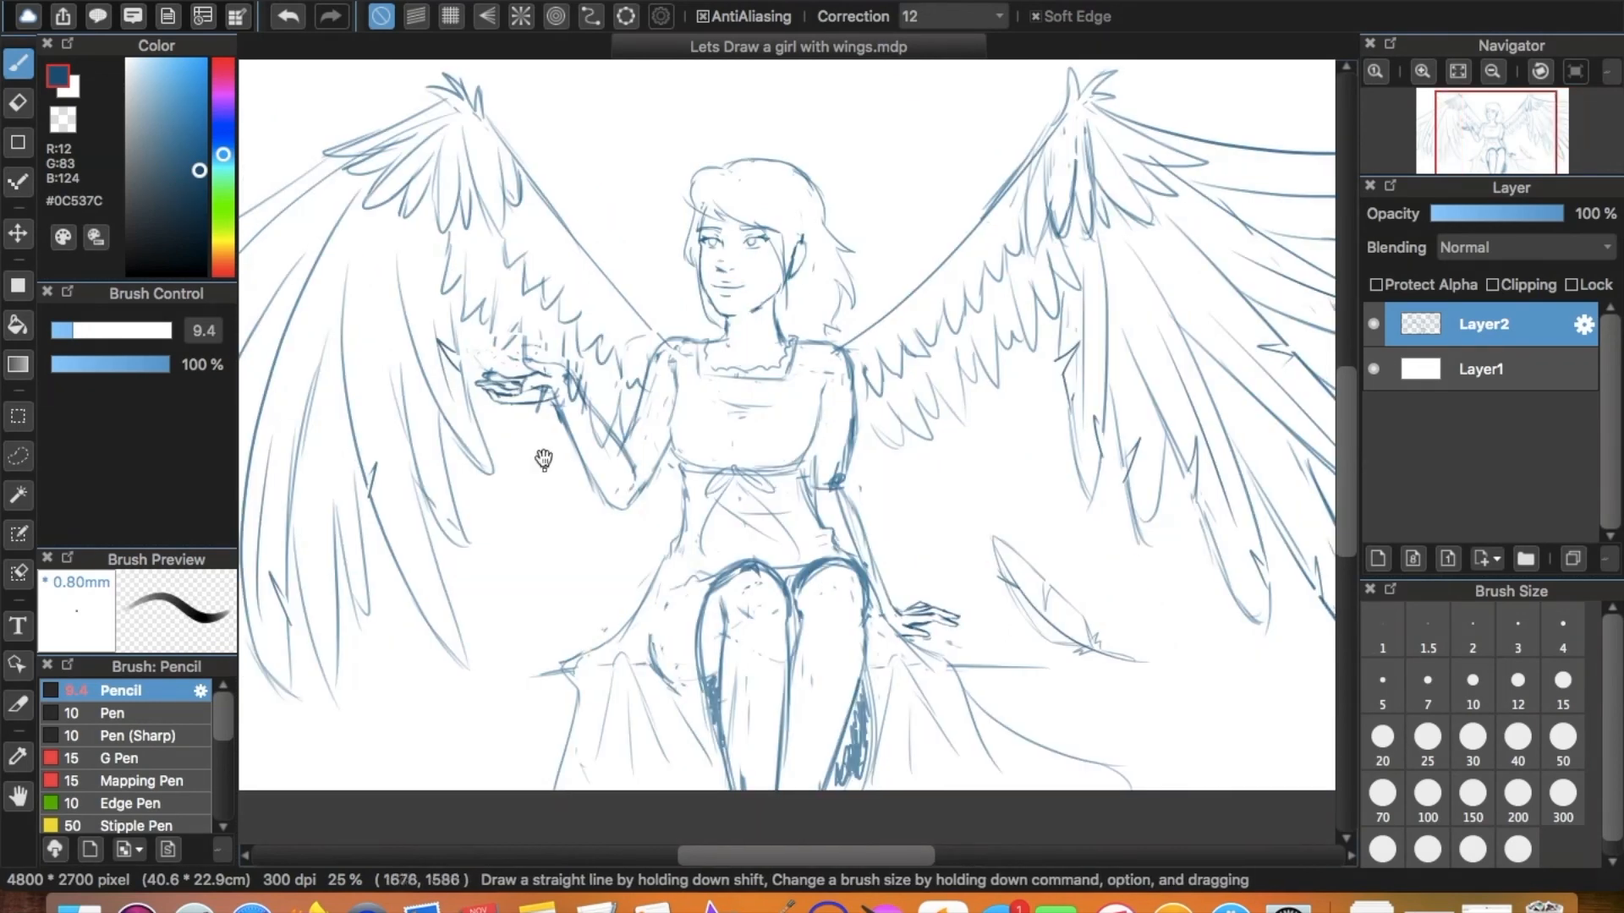
# Add a new layer and sketch the curved outline of a loose feather above the raised hand, undoing unsatisfactory strokes.
pyautogui.click(1378, 559)
pyautogui.hscroll(-5, 524, 315)
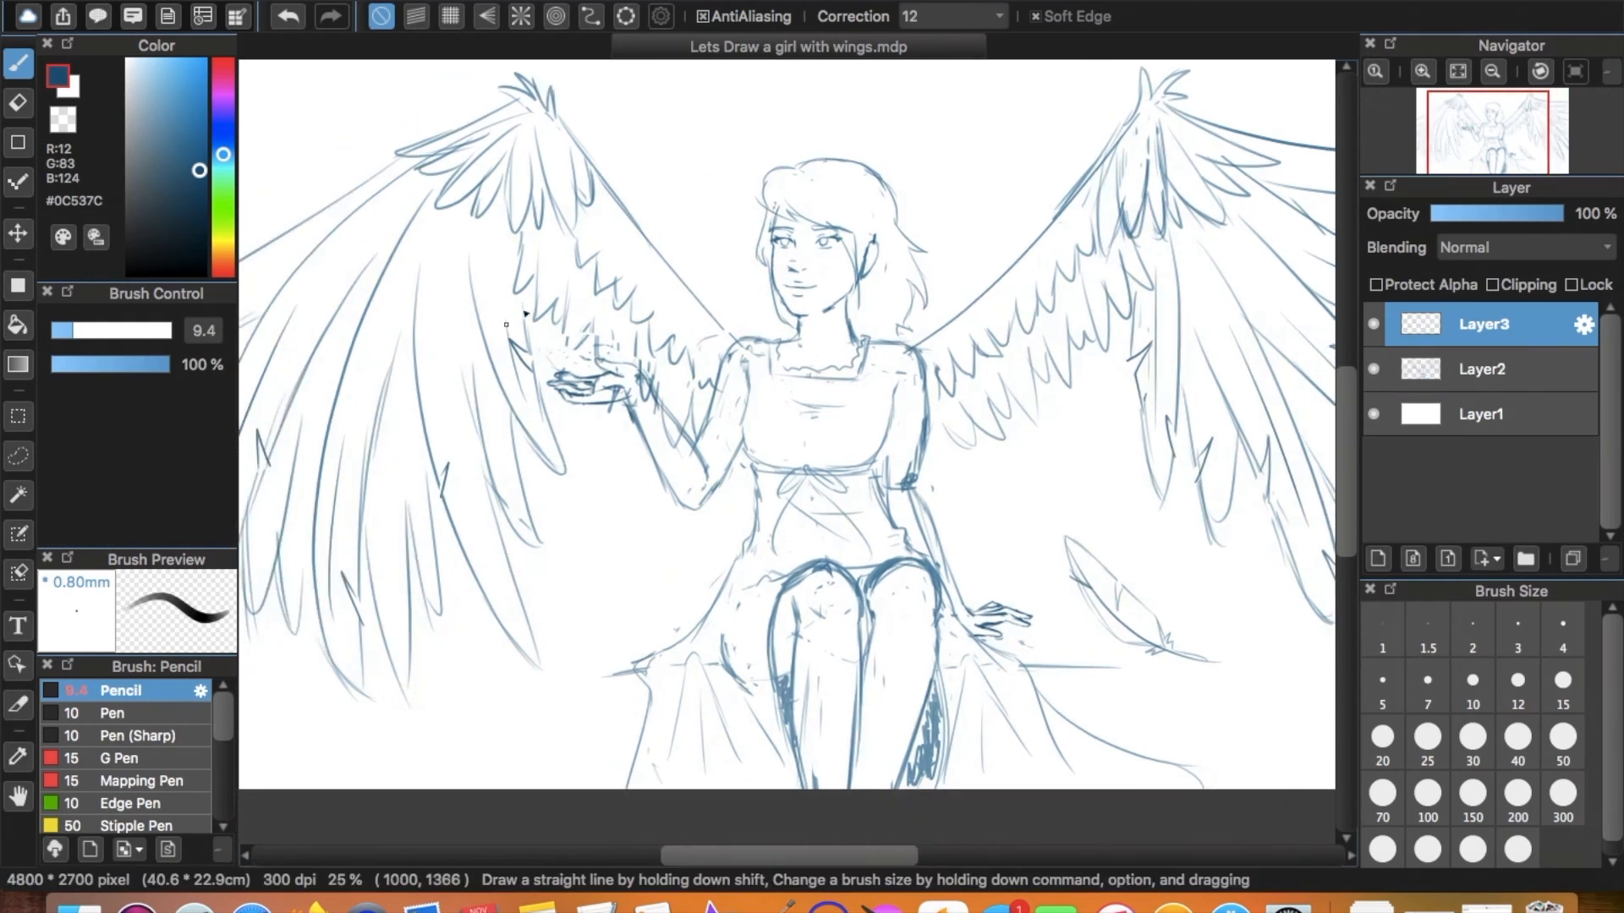
pyautogui.hscroll(-5, 506, 324)
pyautogui.moveTo(538, 393); pyautogui.dragTo(710, 248)
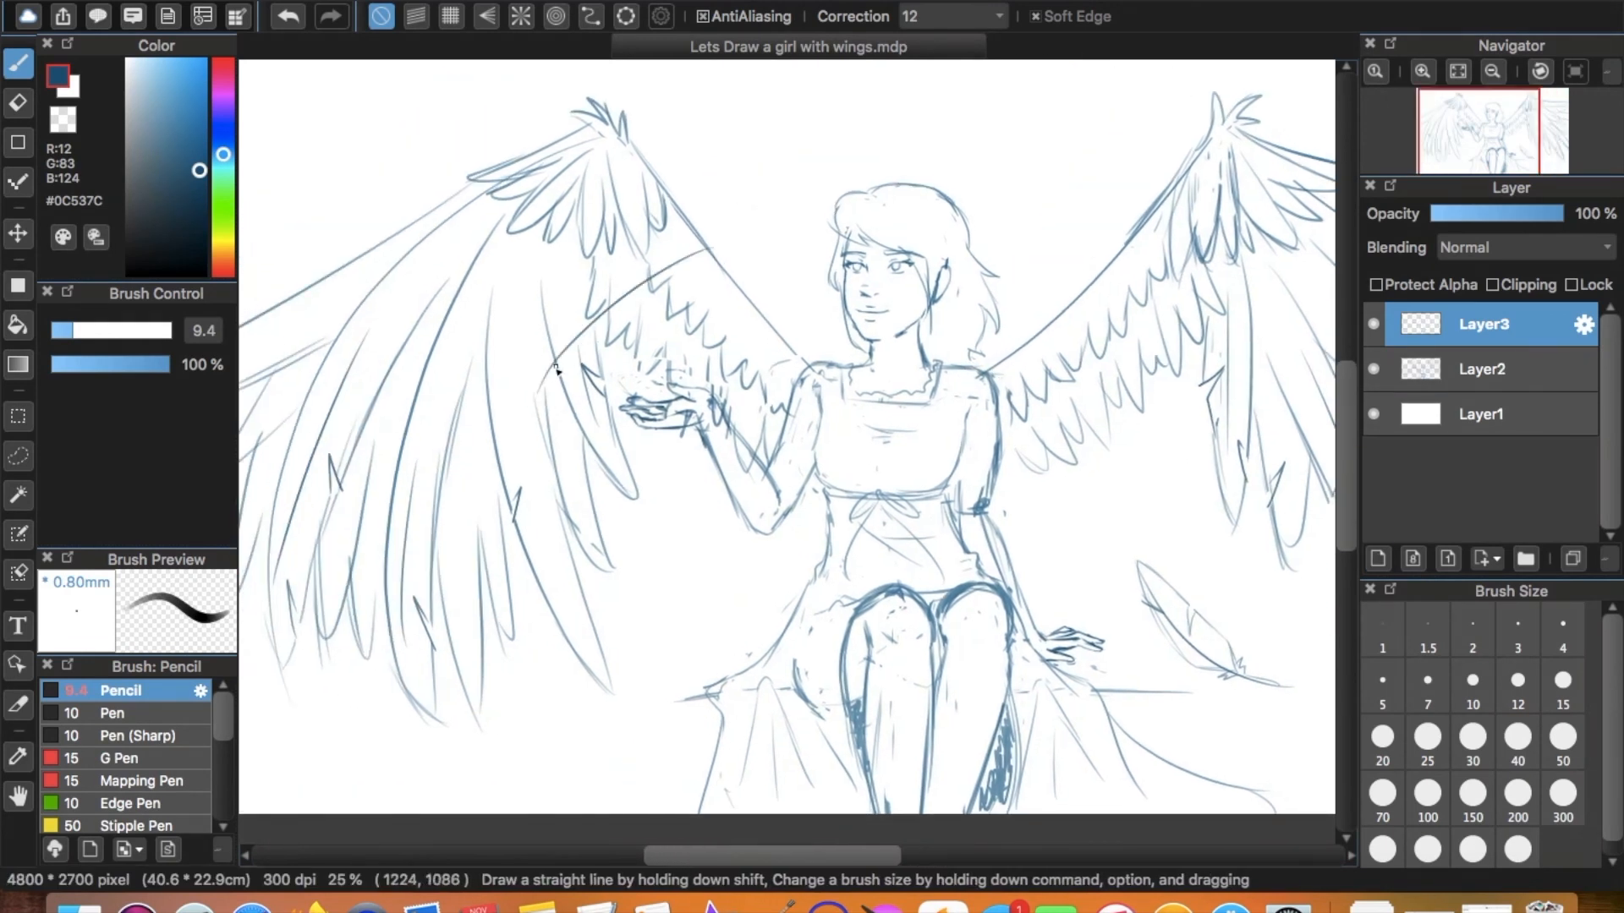
pyautogui.moveTo(599, 324); pyautogui.dragTo(653, 287)
pyautogui.press('super+z')
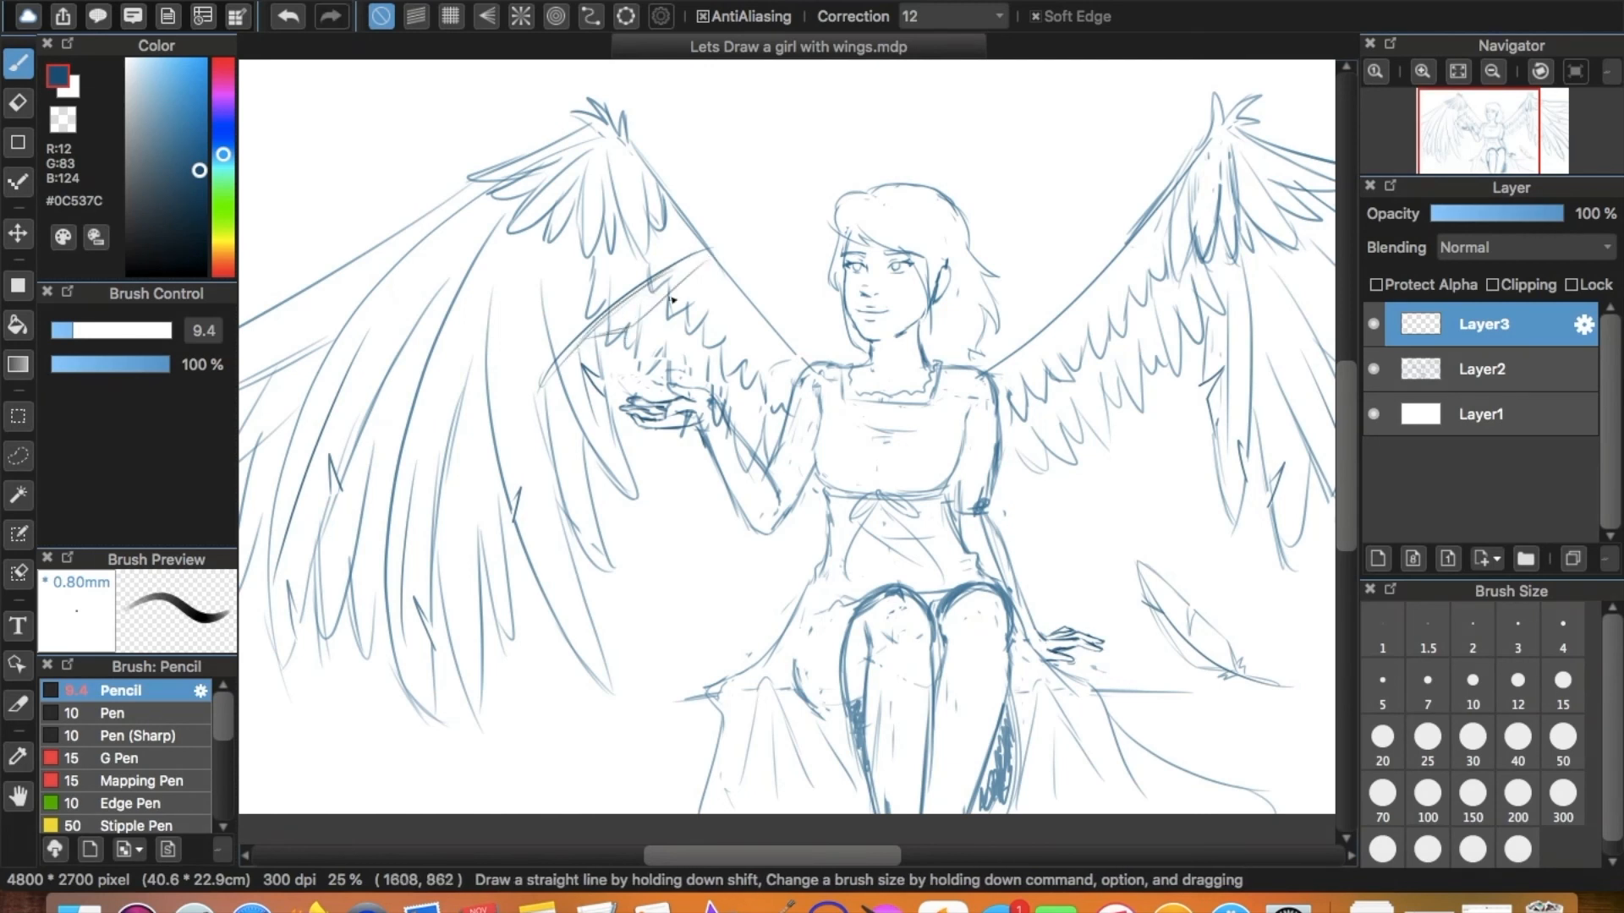
pyautogui.moveTo(626, 283); pyautogui.dragTo(739, 243)
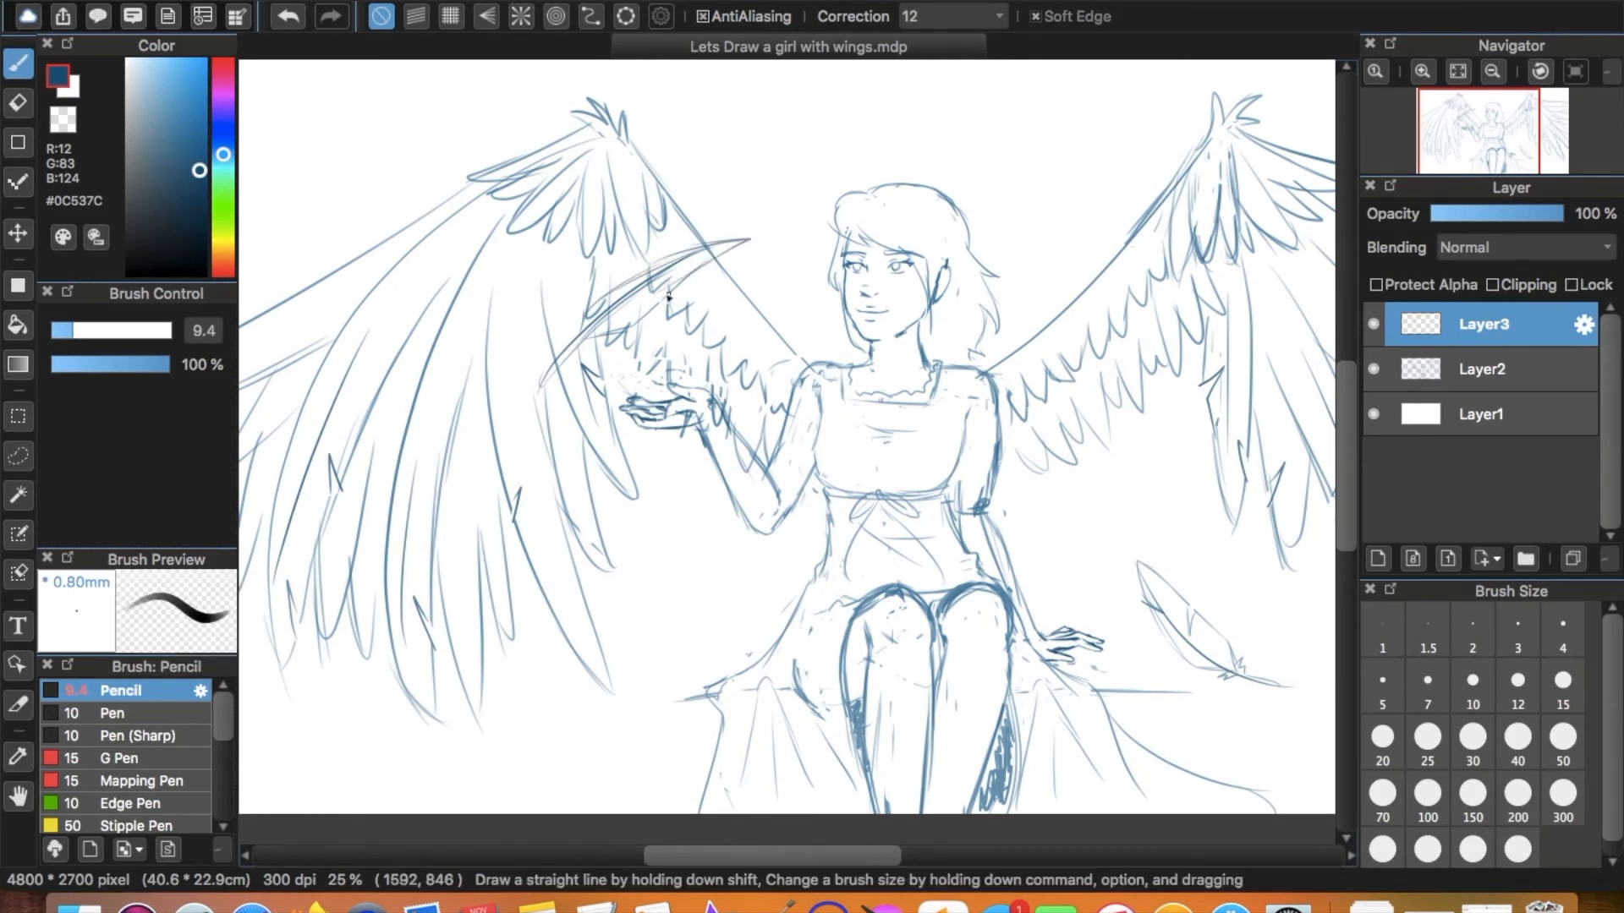
pyautogui.press('super+z')
pyautogui.moveTo(657, 300); pyautogui.dragTo(641, 296)
pyautogui.hscroll(4, 459, 631)
pyautogui.scroll(1, 459, 631)
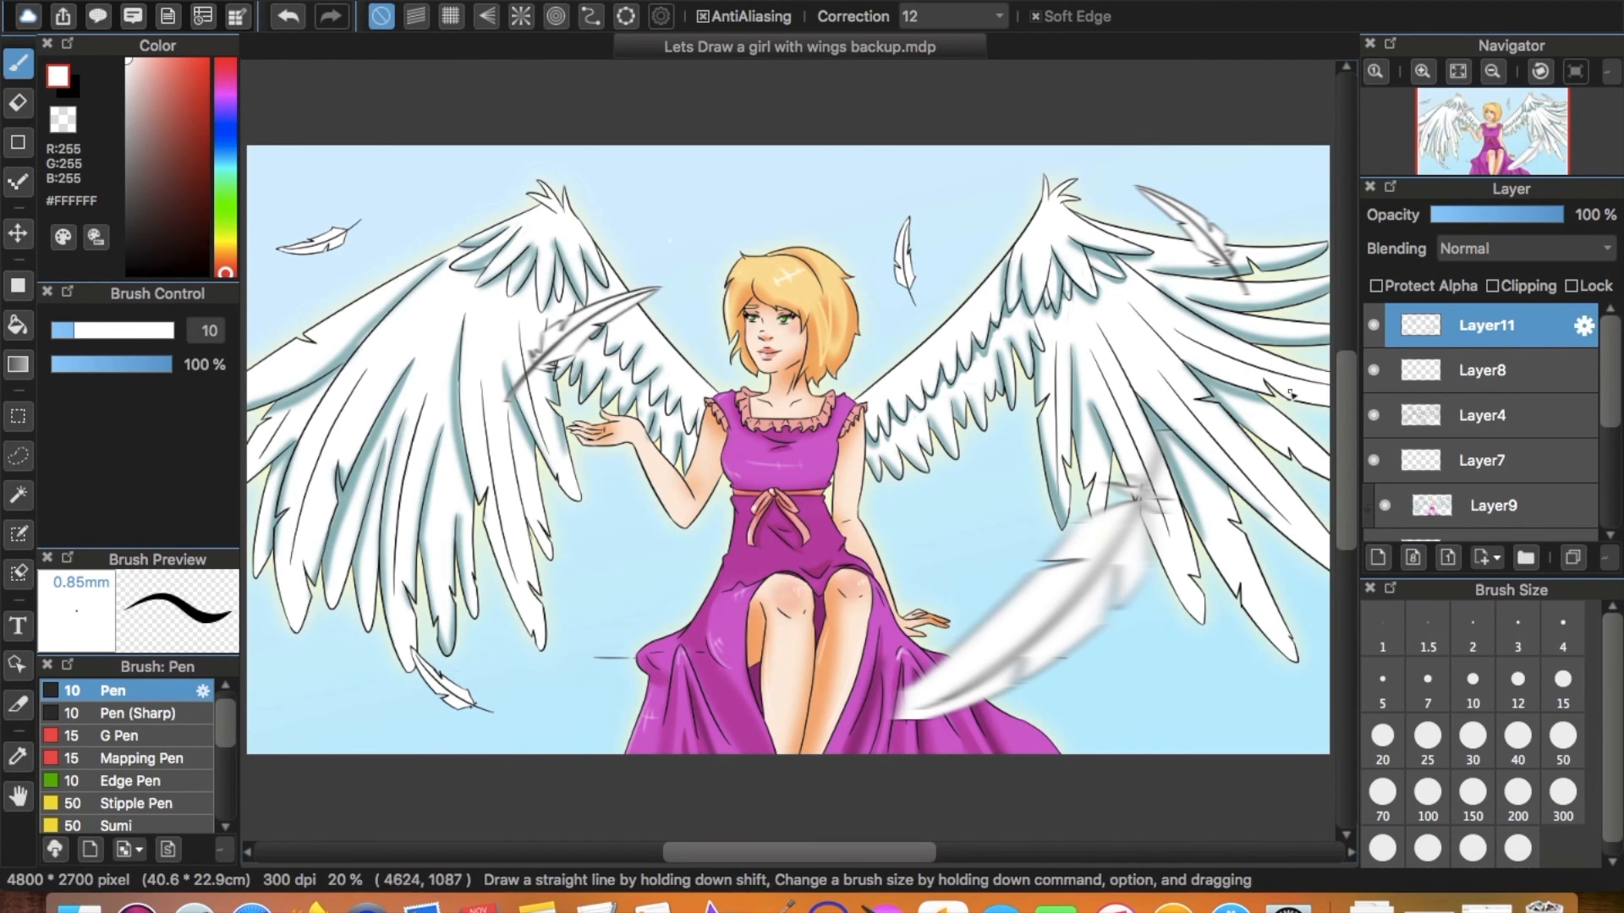
# Toggle the visibility of Layer11 in the coloured backup drawing to check what it contributes.
pyautogui.click(1371, 330)
pyautogui.click(1371, 330)
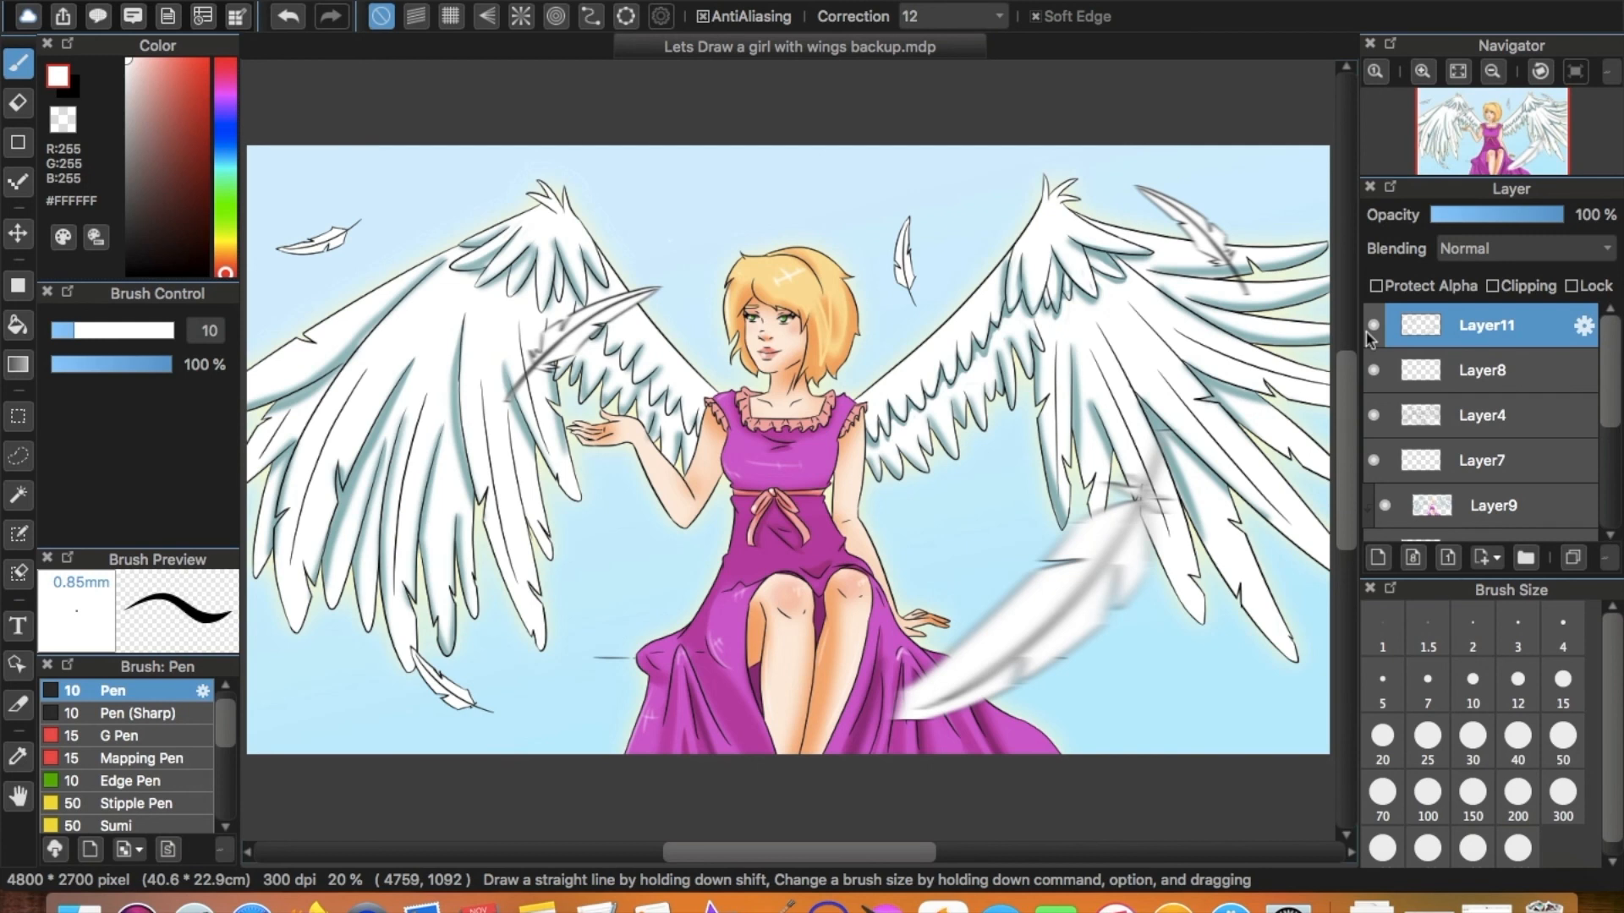